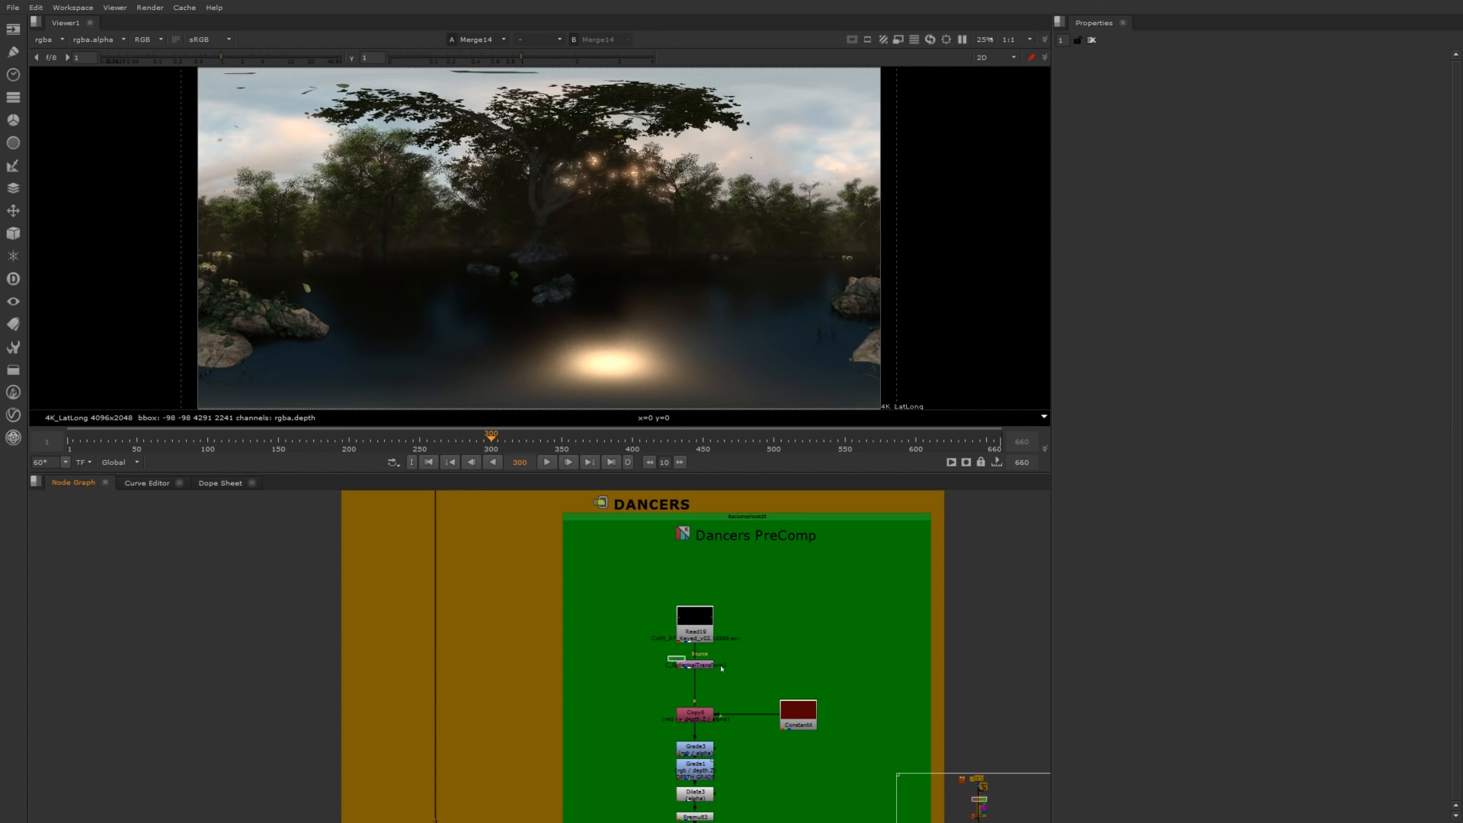
Display the spherical transform node of the Dancers PreComp in the viewer.
{"action": "left_click", "coordinate": [695, 665]}
{"action": "key", "text": "1"}
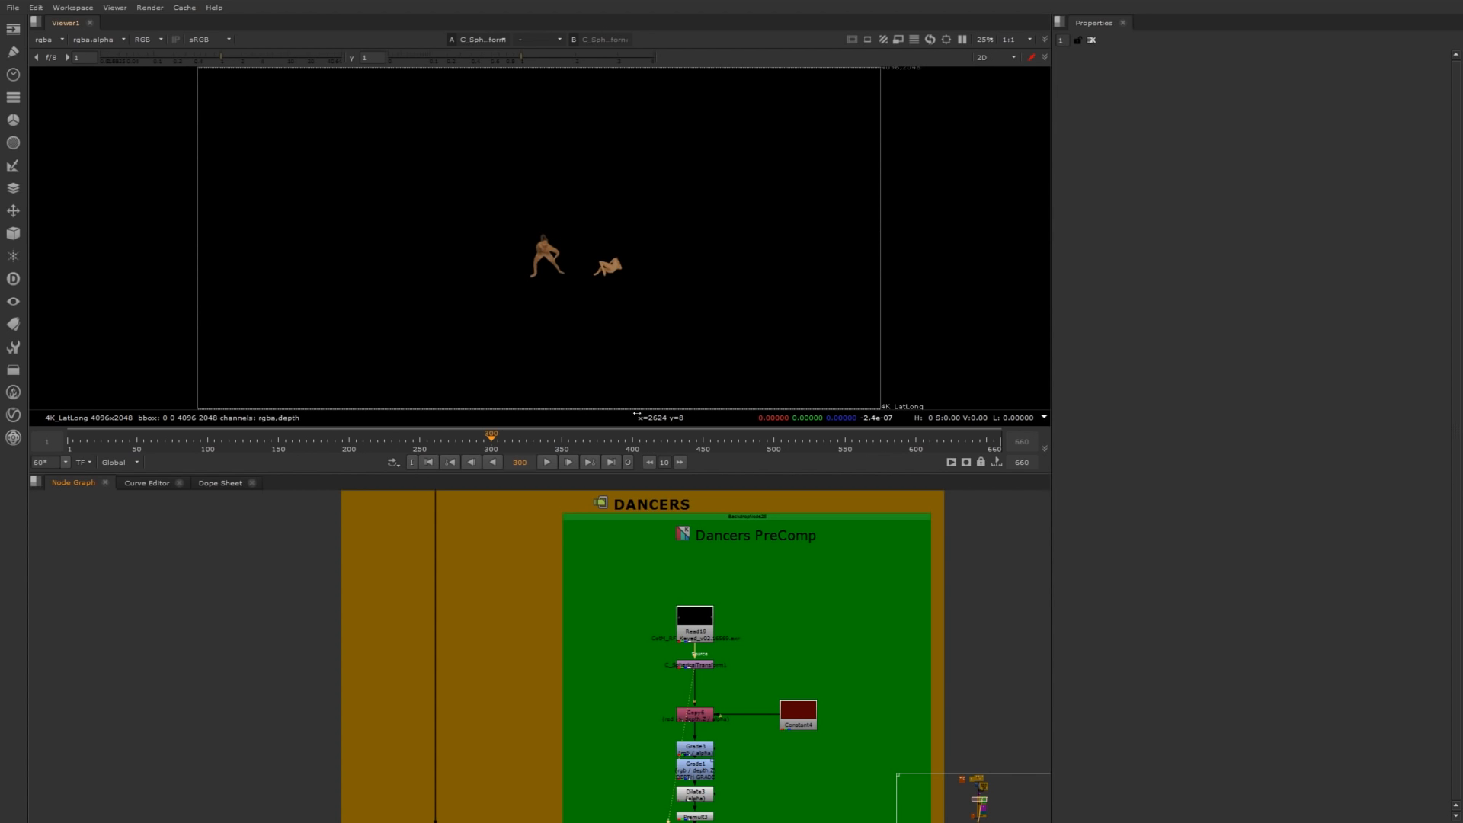
{"action": "middle_click_drag", "start_coordinate": [737, 620], "coordinate": [704, 532]}
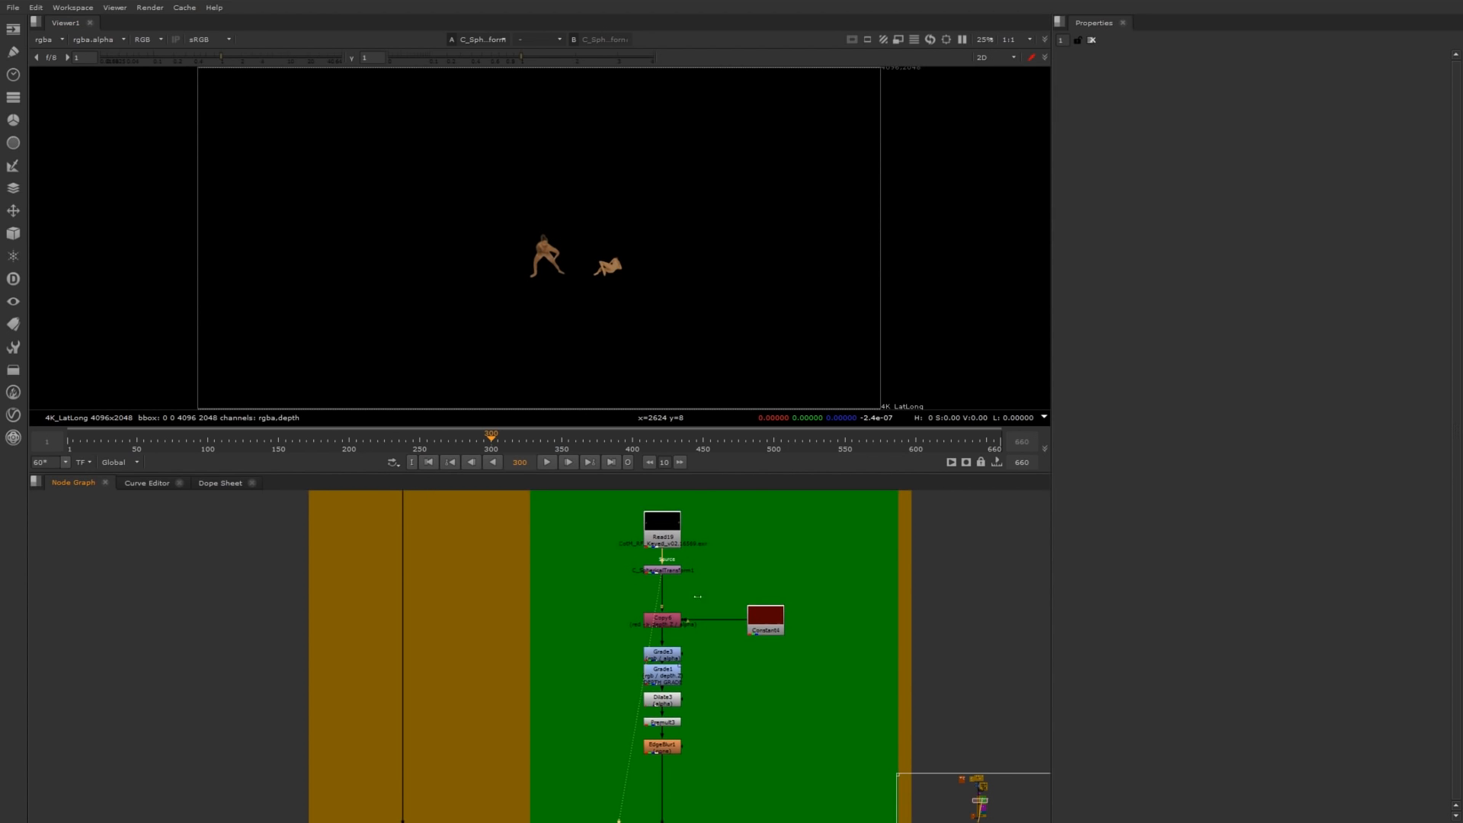
{"action": "middle_click_drag", "start_coordinate": [690, 632], "coordinate": [674, 532]}
Display Merge7, which combines the dancers with the forest, in the viewer.
{"action": "middle_click_drag", "start_coordinate": [498, 689], "coordinate": [623, 608]}
{"action": "left_click_drag", "start_coordinate": [490, 683], "coordinate": [539, 759]}
{"action": "key", "text": "1"}
{"action": "key", "text": "1"}
Follow the node tree down to the Mono Output section and display its Write3 node in the viewer.
{"action": "middle_click_drag", "start_coordinate": [650, 819], "coordinate": [572, 534]}
{"action": "scroll", "coordinate": [570, 652], "scroll_direction": "down", "scroll_amount": 3}
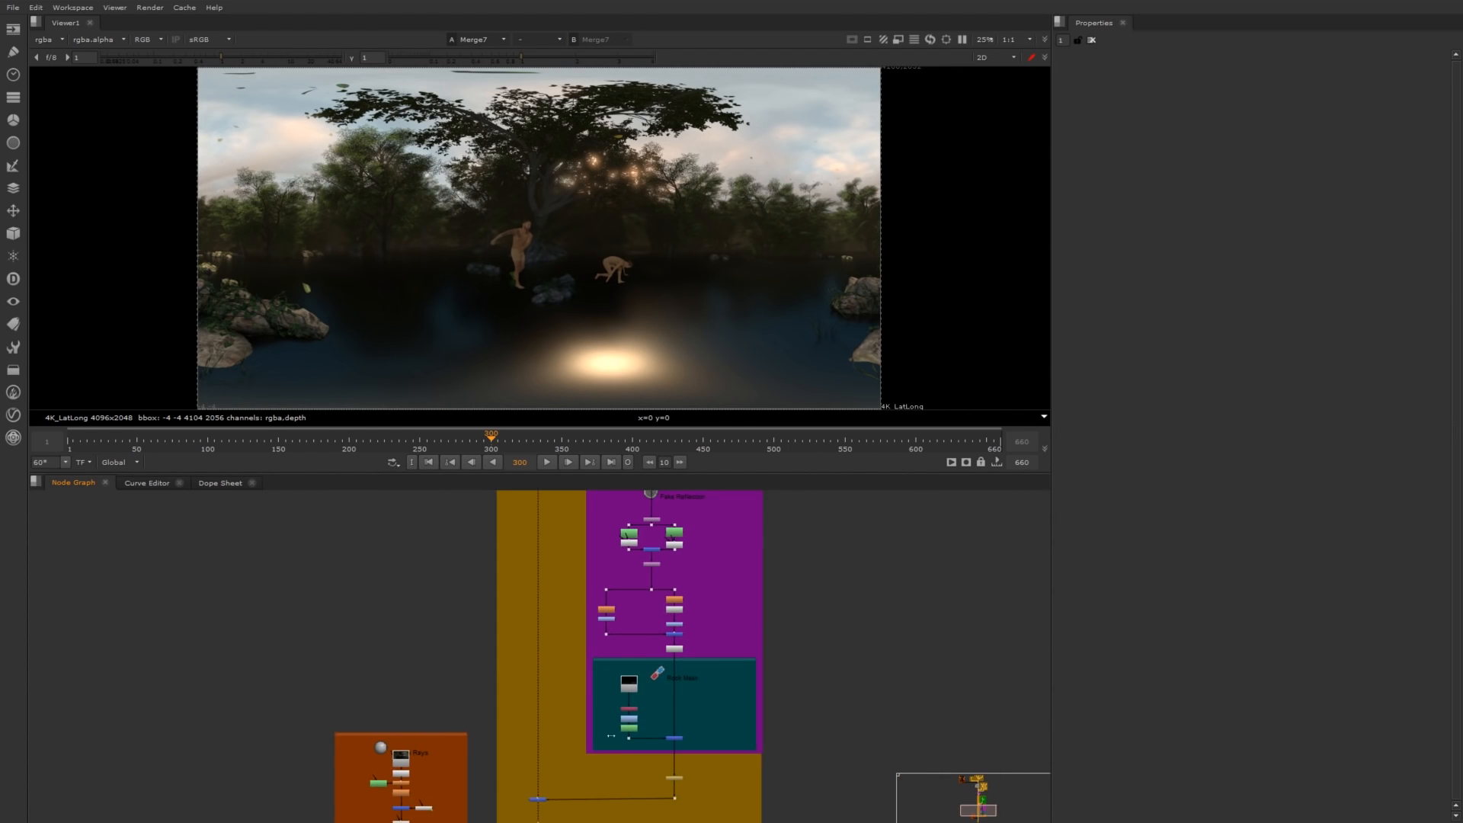
{"action": "middle_click_drag", "start_coordinate": [572, 686], "coordinate": [556, 525]}
{"action": "middle_click_drag", "start_coordinate": [561, 769], "coordinate": [576, 685]}
{"action": "scroll", "coordinate": [526, 709], "scroll_direction": "down", "scroll_amount": 3}
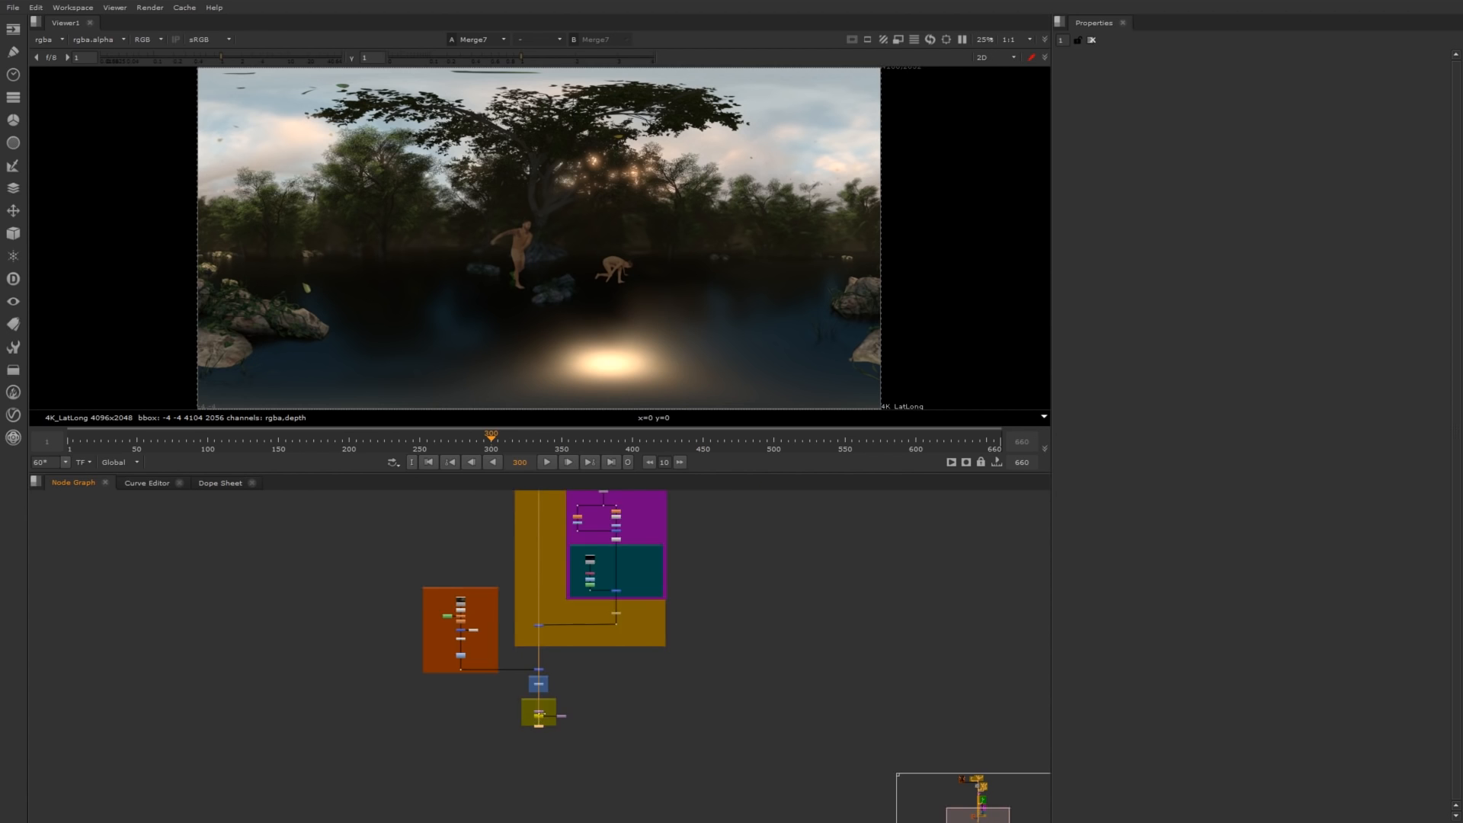
{"action": "scroll", "coordinate": [526, 708], "scroll_direction": "up", "scroll_amount": 3}
{"action": "scroll", "coordinate": [534, 711], "scroll_direction": "down", "scroll_amount": 5}
{"action": "middle_click_drag", "start_coordinate": [547, 730], "coordinate": [538, 612]}
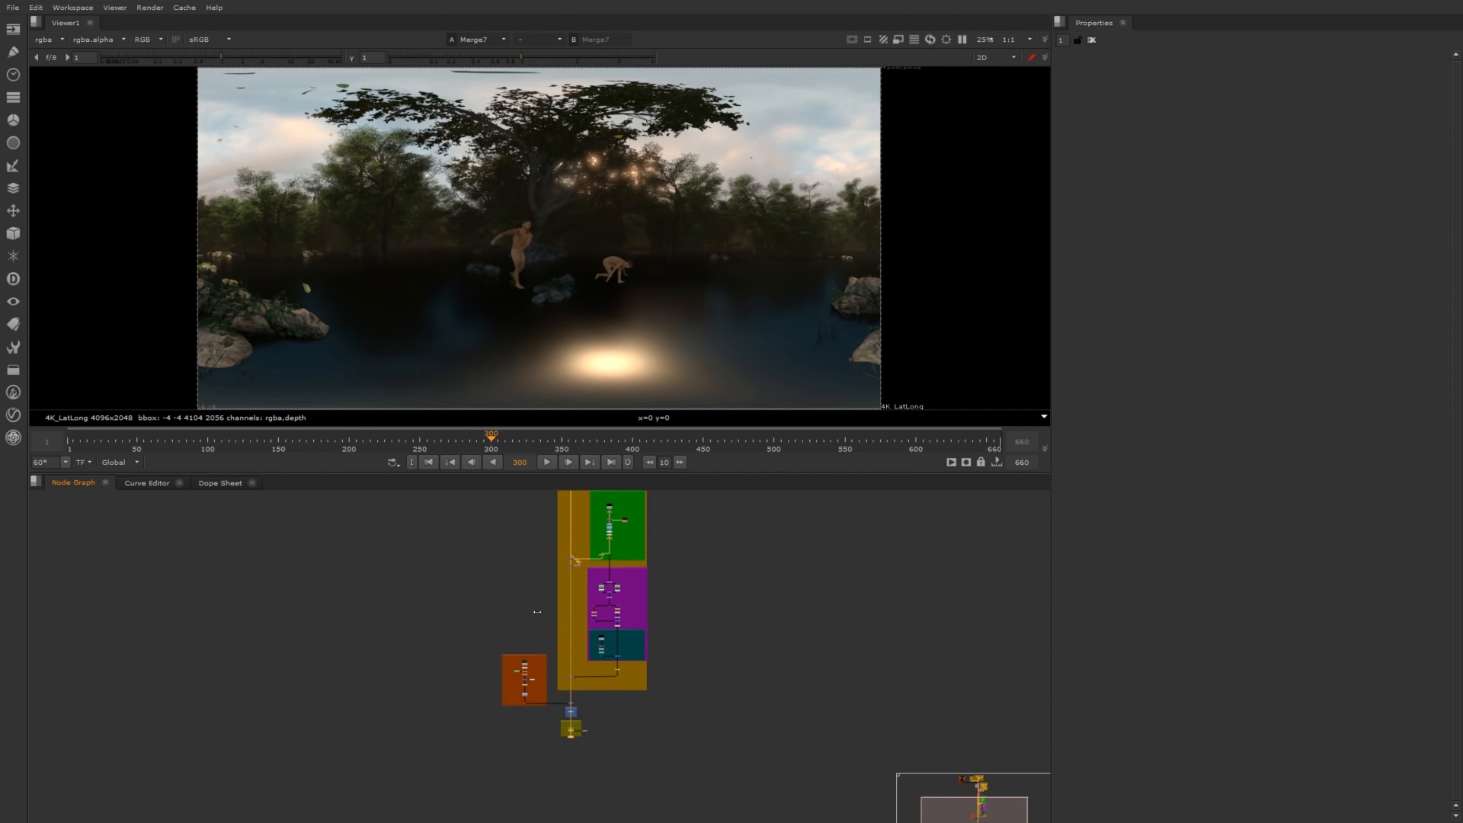
{"action": "scroll", "coordinate": [570, 732], "scroll_direction": "up", "scroll_amount": 5}
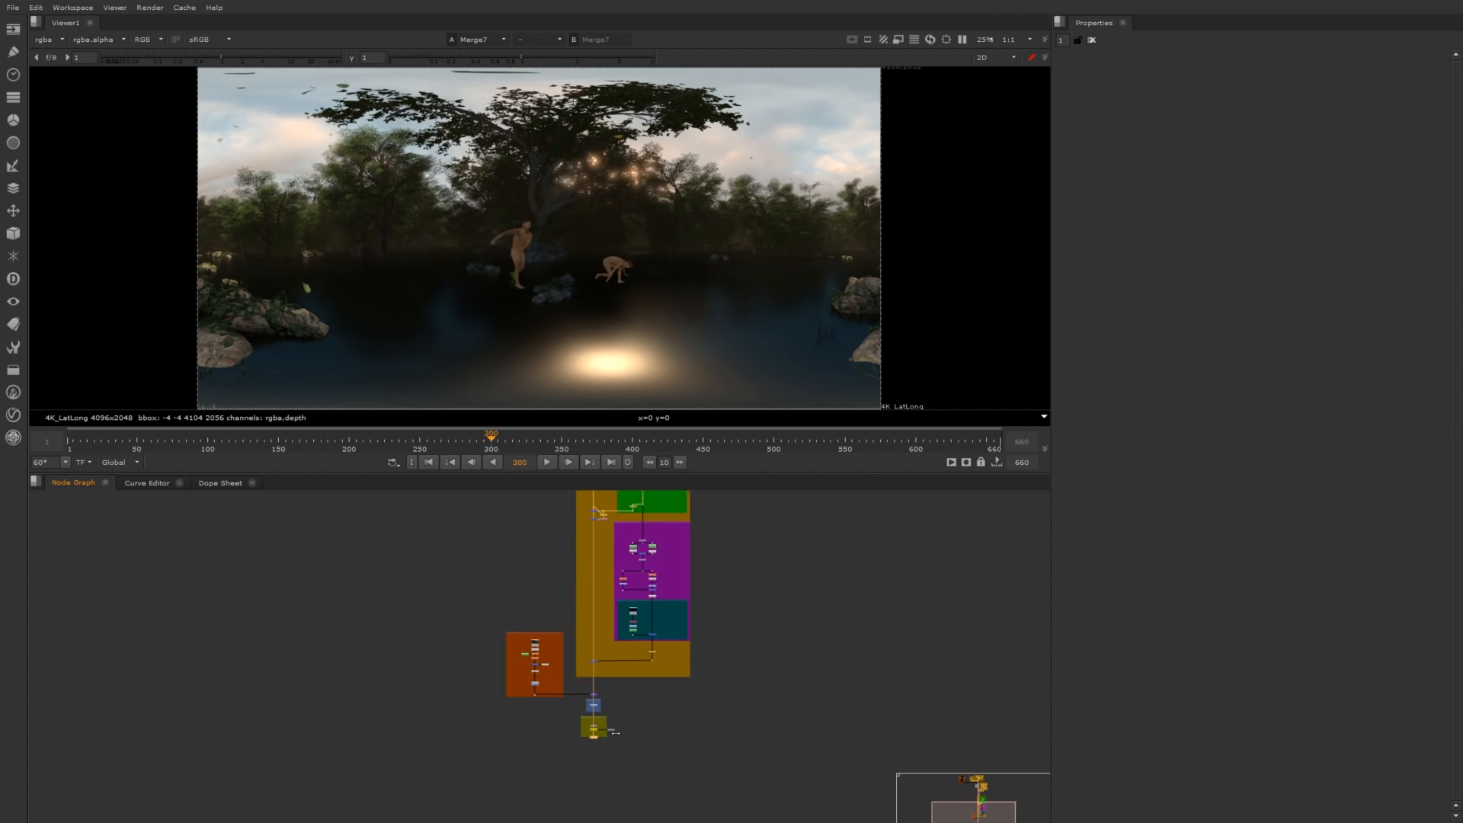
{"action": "left_click", "coordinate": [615, 687]}
{"action": "key", "text": "1"}
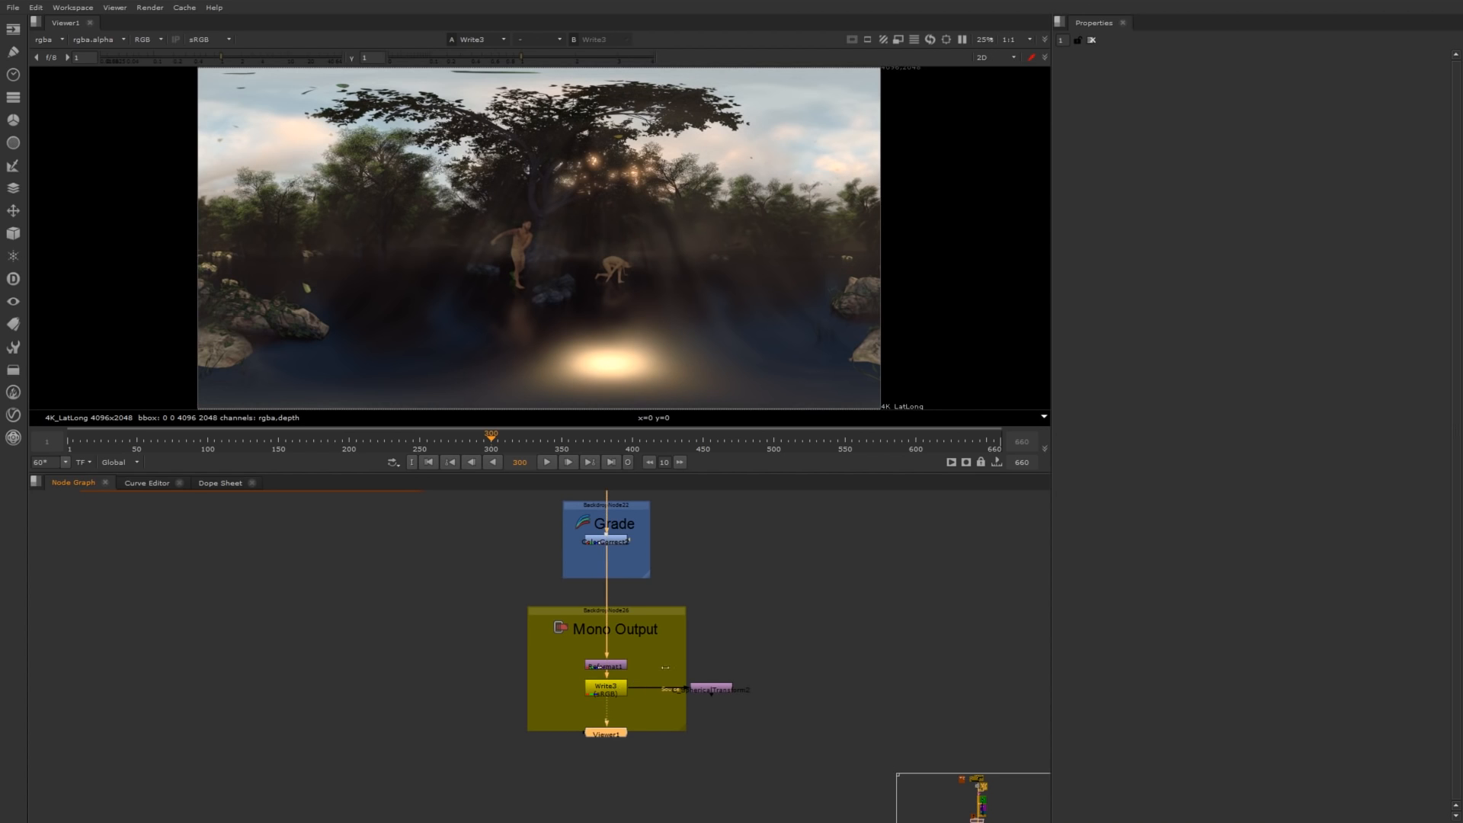
Open the project settings and show the list of project views.
{"action": "left_click", "coordinate": [727, 620]}
{"action": "key", "text": "s"}
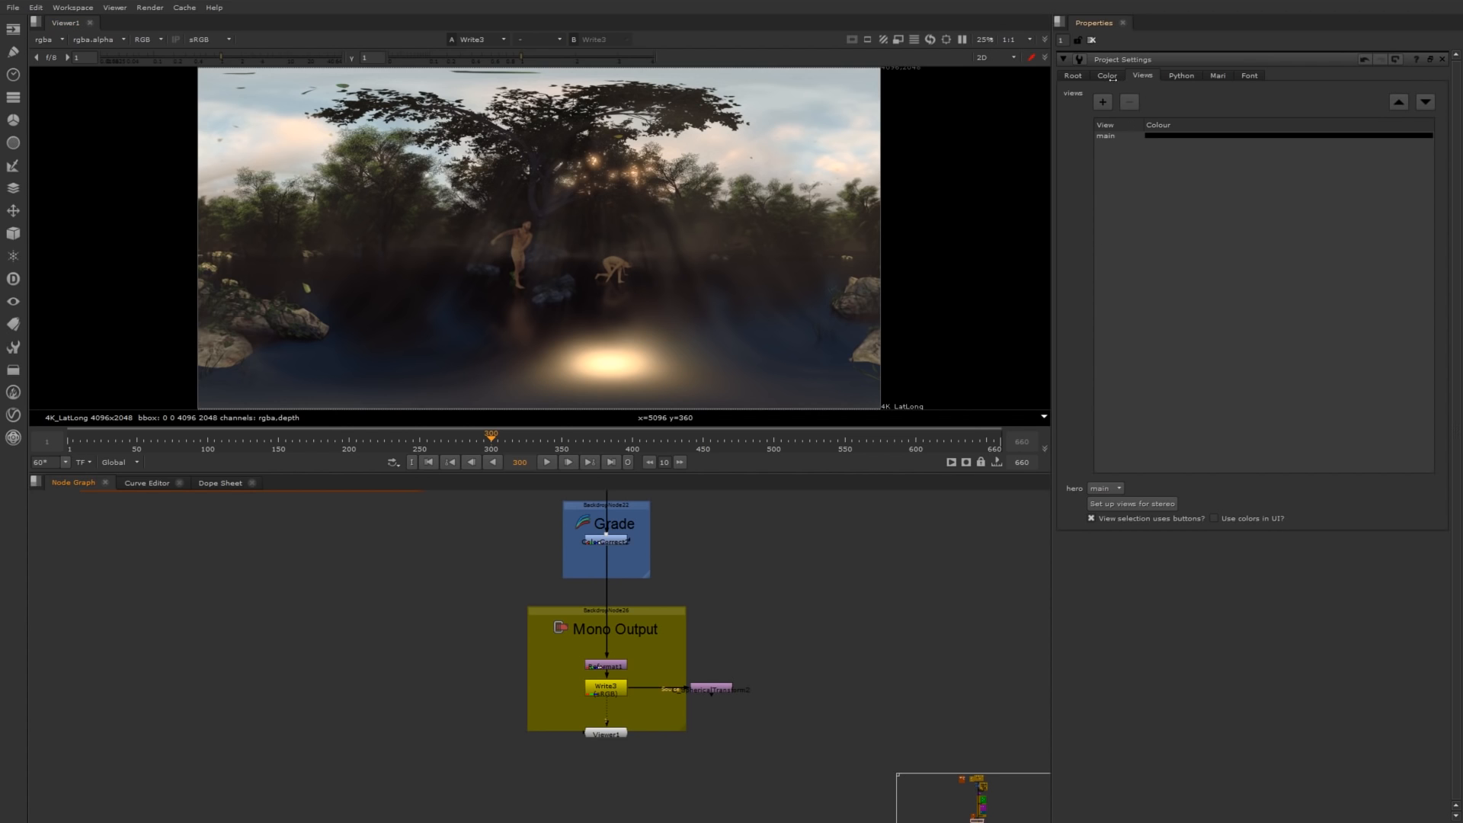
{"action": "left_click", "coordinate": [1073, 76]}
{"action": "left_click", "coordinate": [1143, 75]}
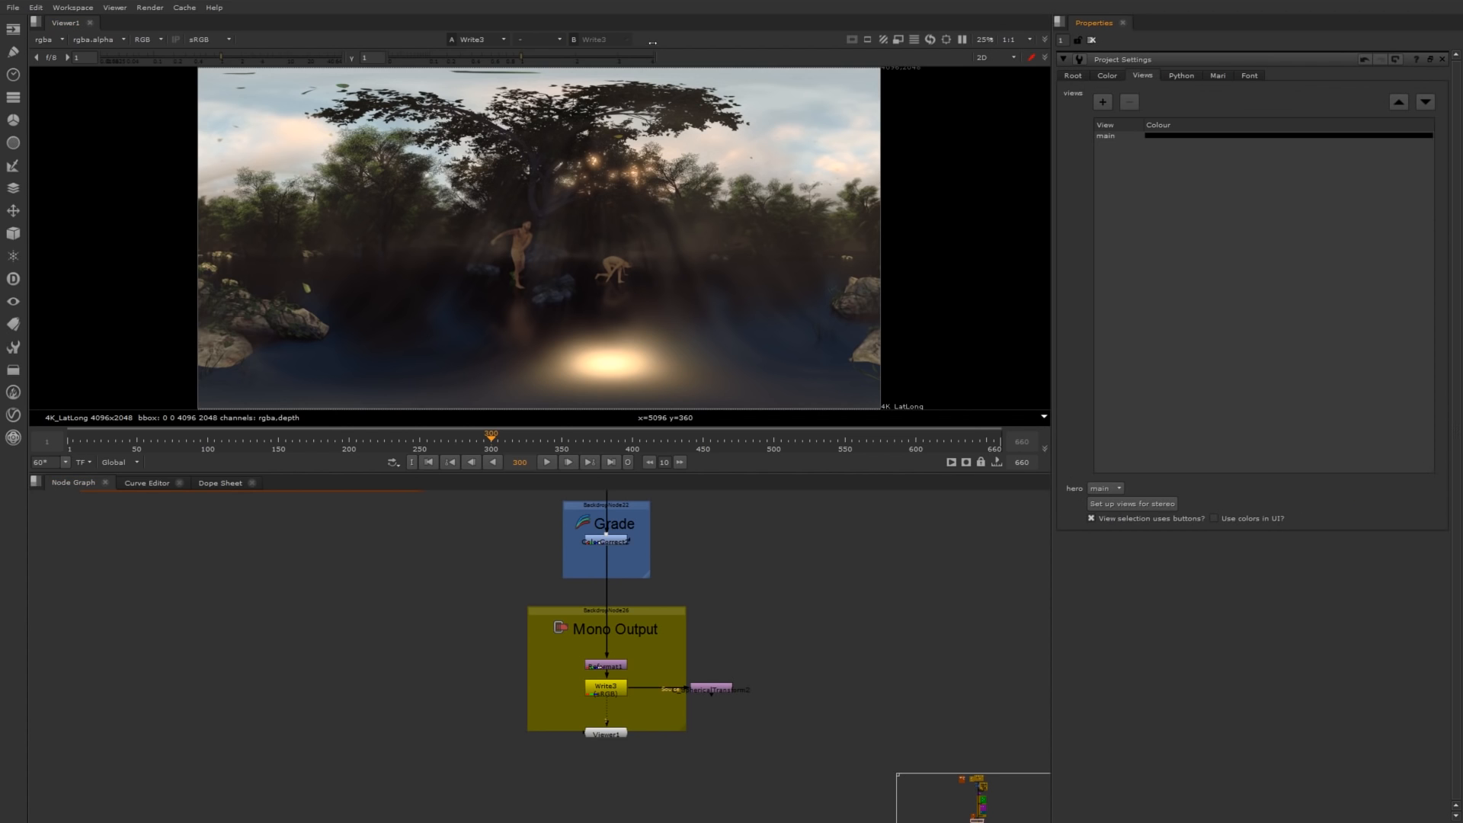
{"action": "left_click", "coordinate": [1126, 137]}
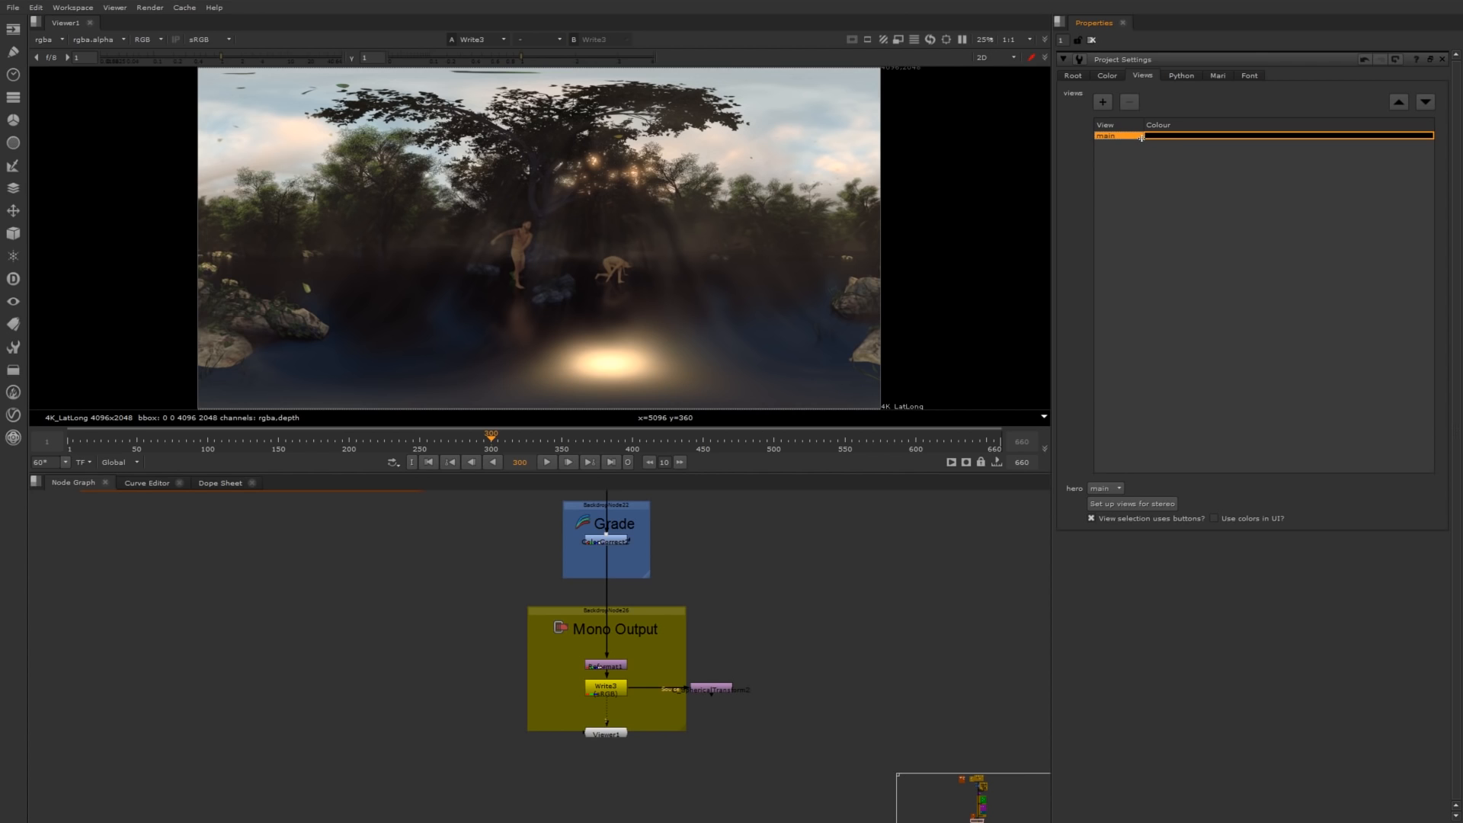
{"action": "left_click", "coordinate": [1104, 101]}
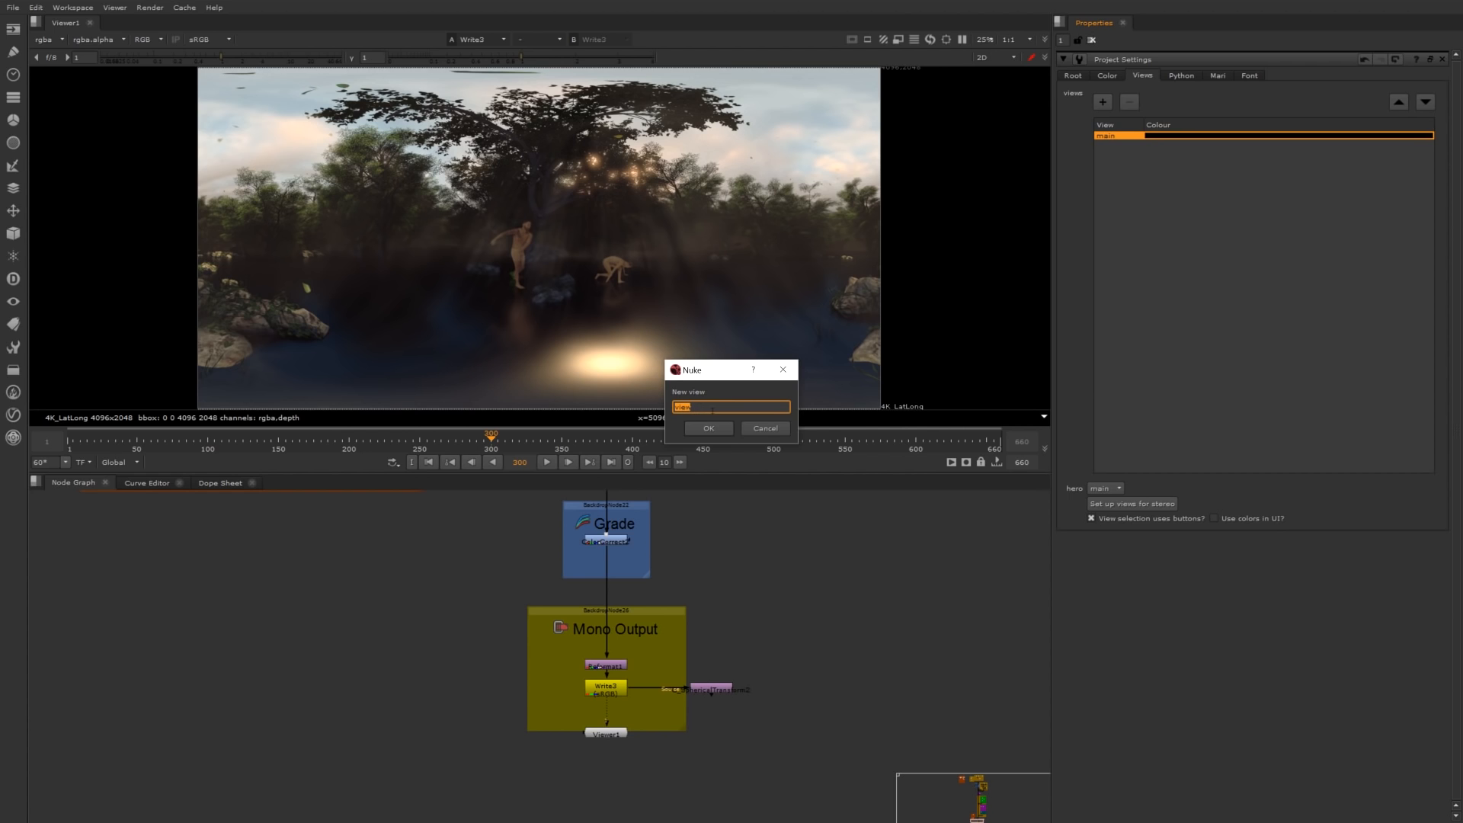
{"action": "left_click", "coordinate": [765, 428]}
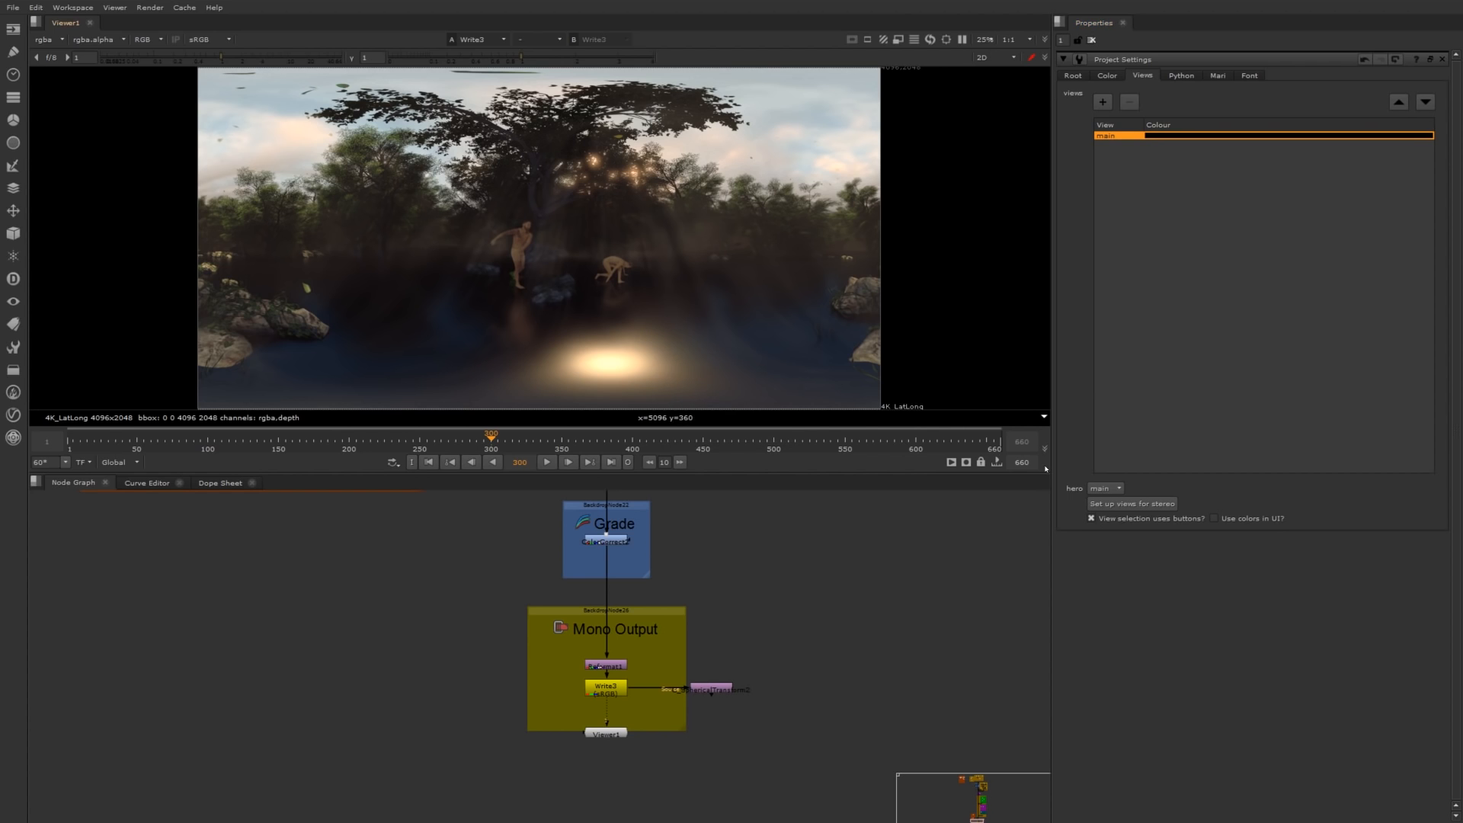
Set up the project views for stereo with a left and a right view.
{"action": "left_click", "coordinate": [1136, 503]}
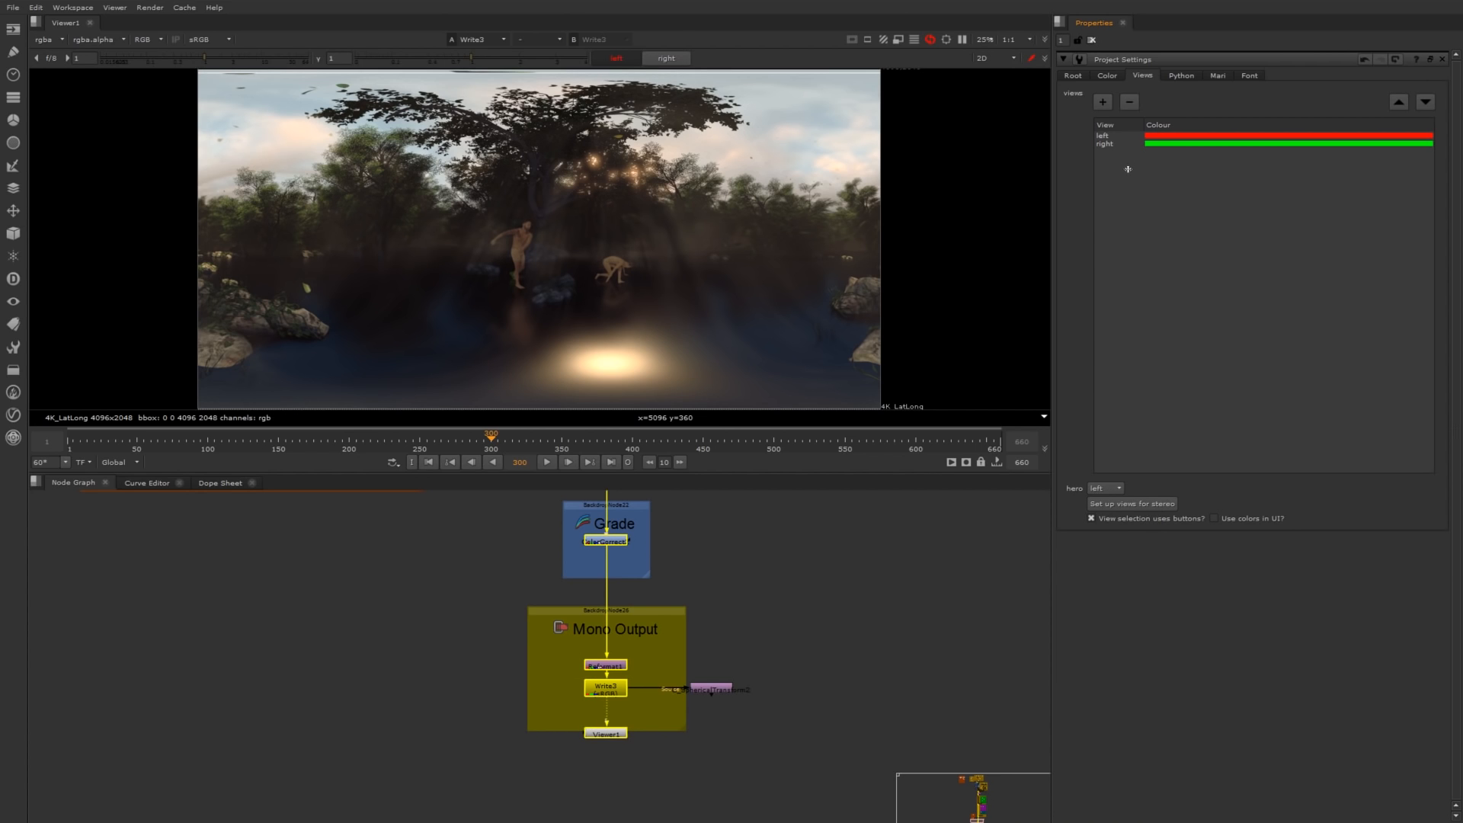
{"action": "left_click", "coordinate": [1114, 135]}
{"action": "left_click", "coordinate": [1114, 143]}
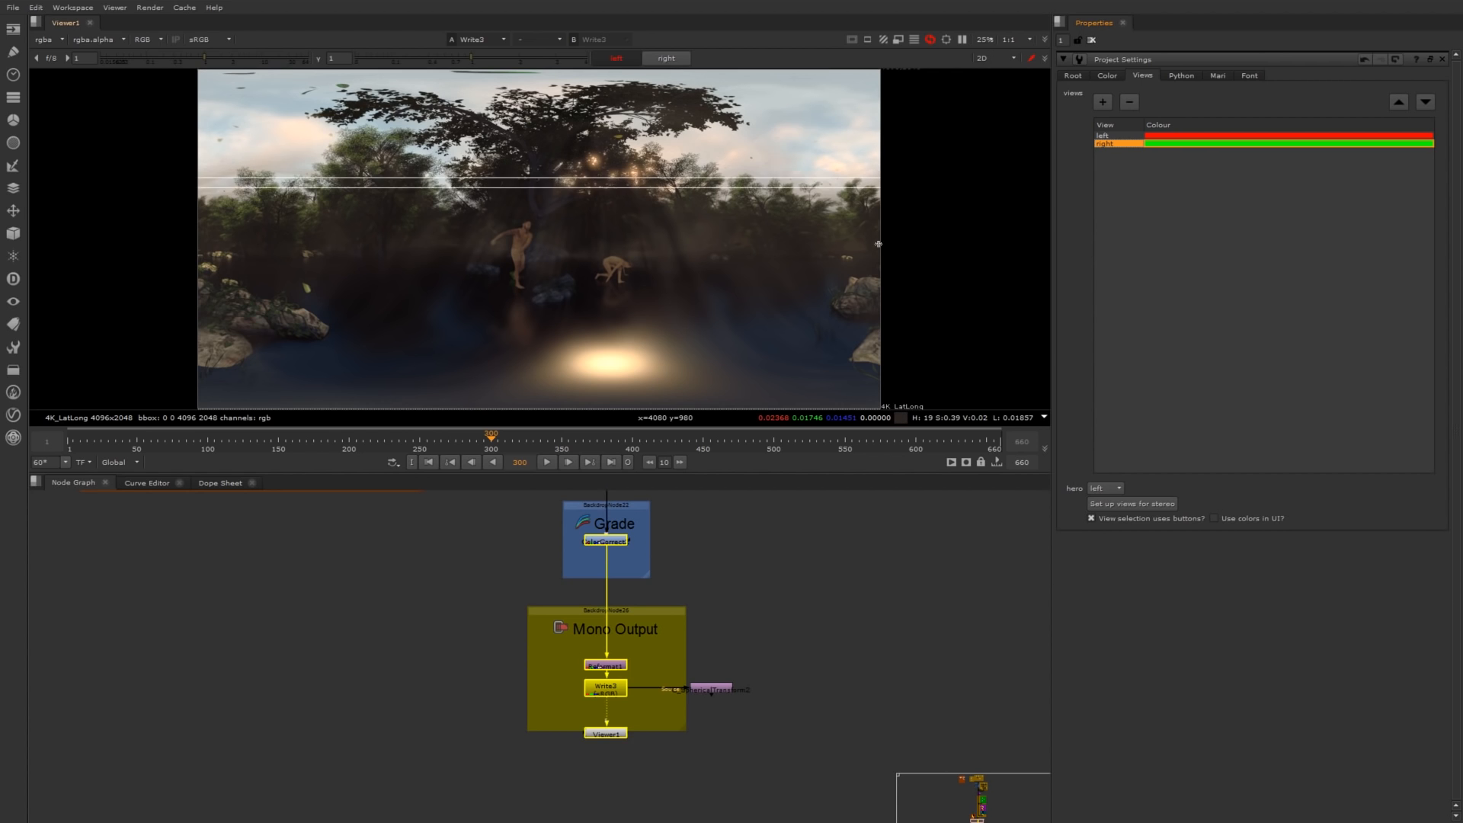
Switch between the left and right views to compare them in the viewer.
{"action": "key", "text": "minus"}
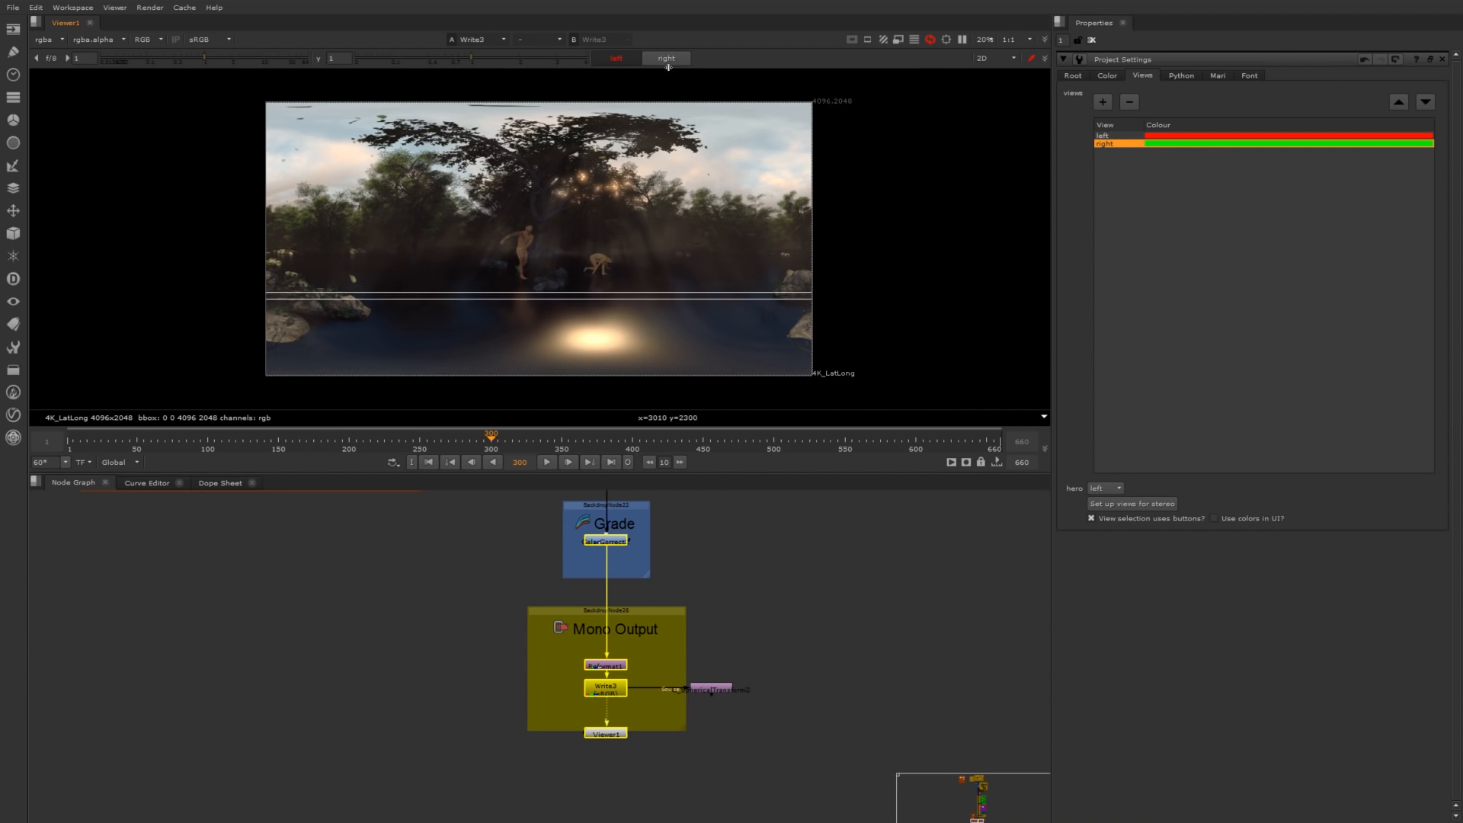
{"action": "left_click", "coordinate": [614, 57]}
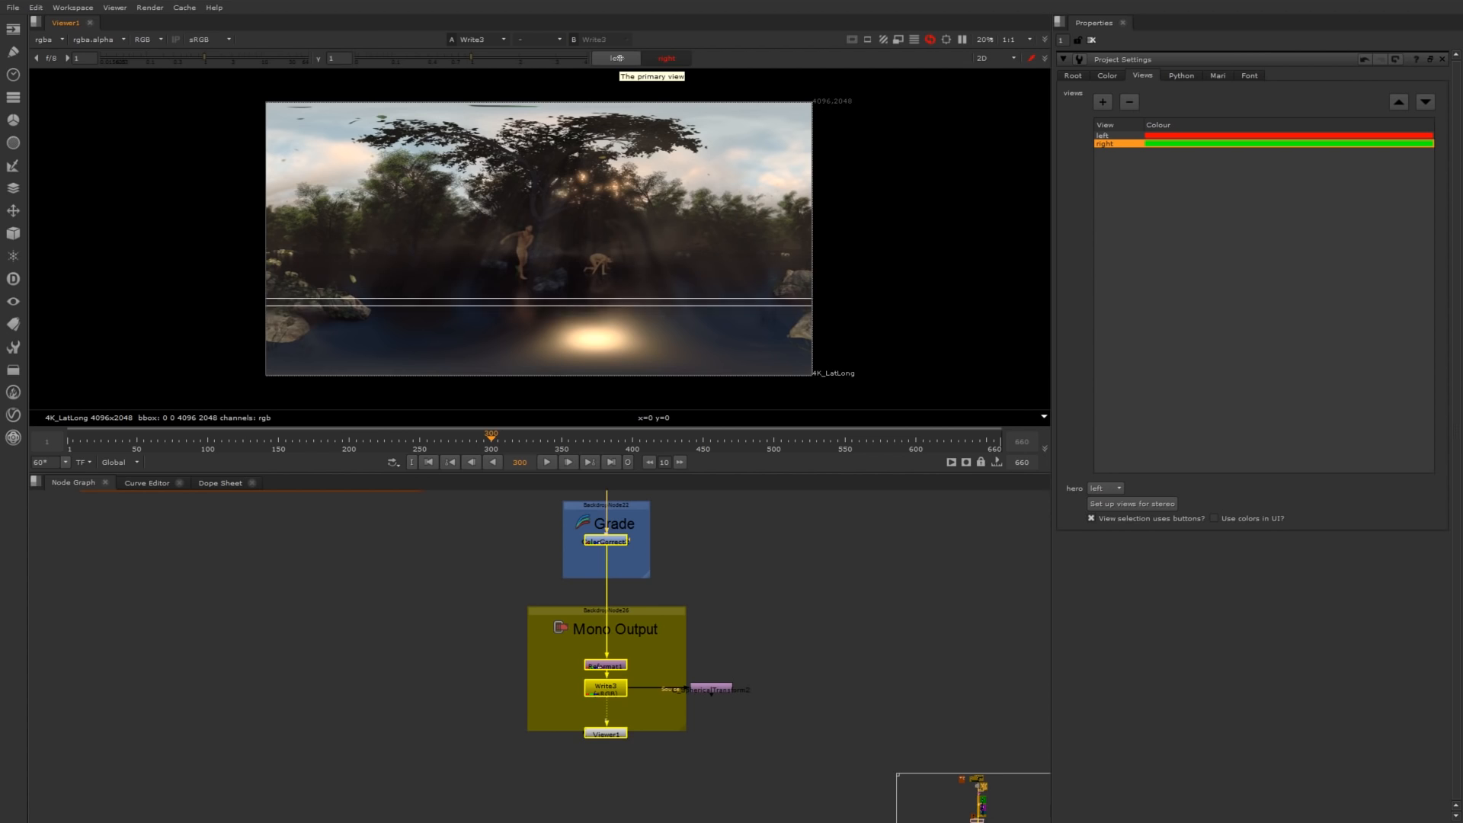
{"action": "left_click", "coordinate": [620, 57]}
{"action": "left_click", "coordinate": [654, 59]}
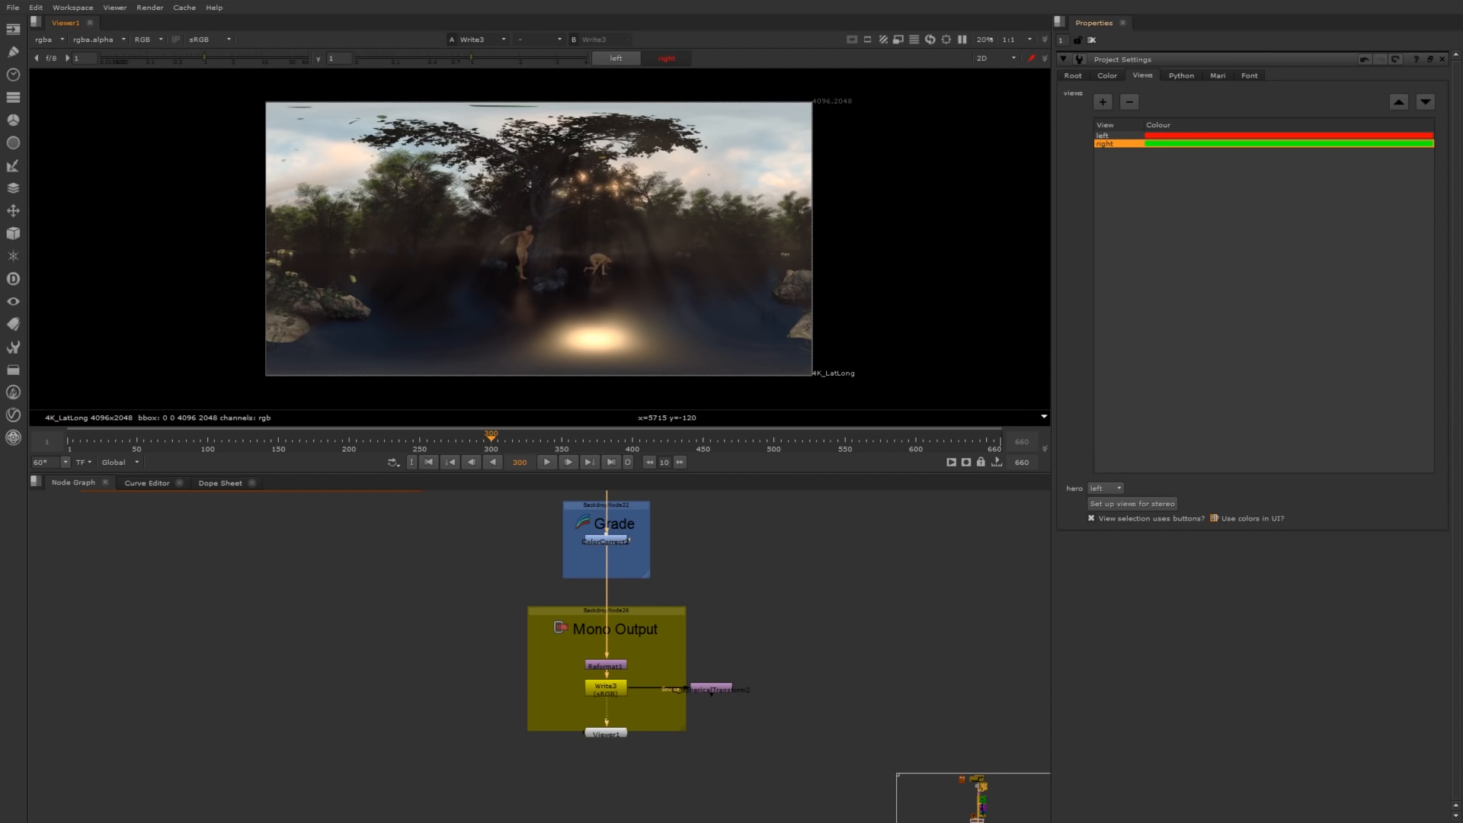
Enable the view colors in the UI, then close the project settings.
{"action": "left_click", "coordinate": [1214, 519]}
{"action": "left_click", "coordinate": [1084, 74]}
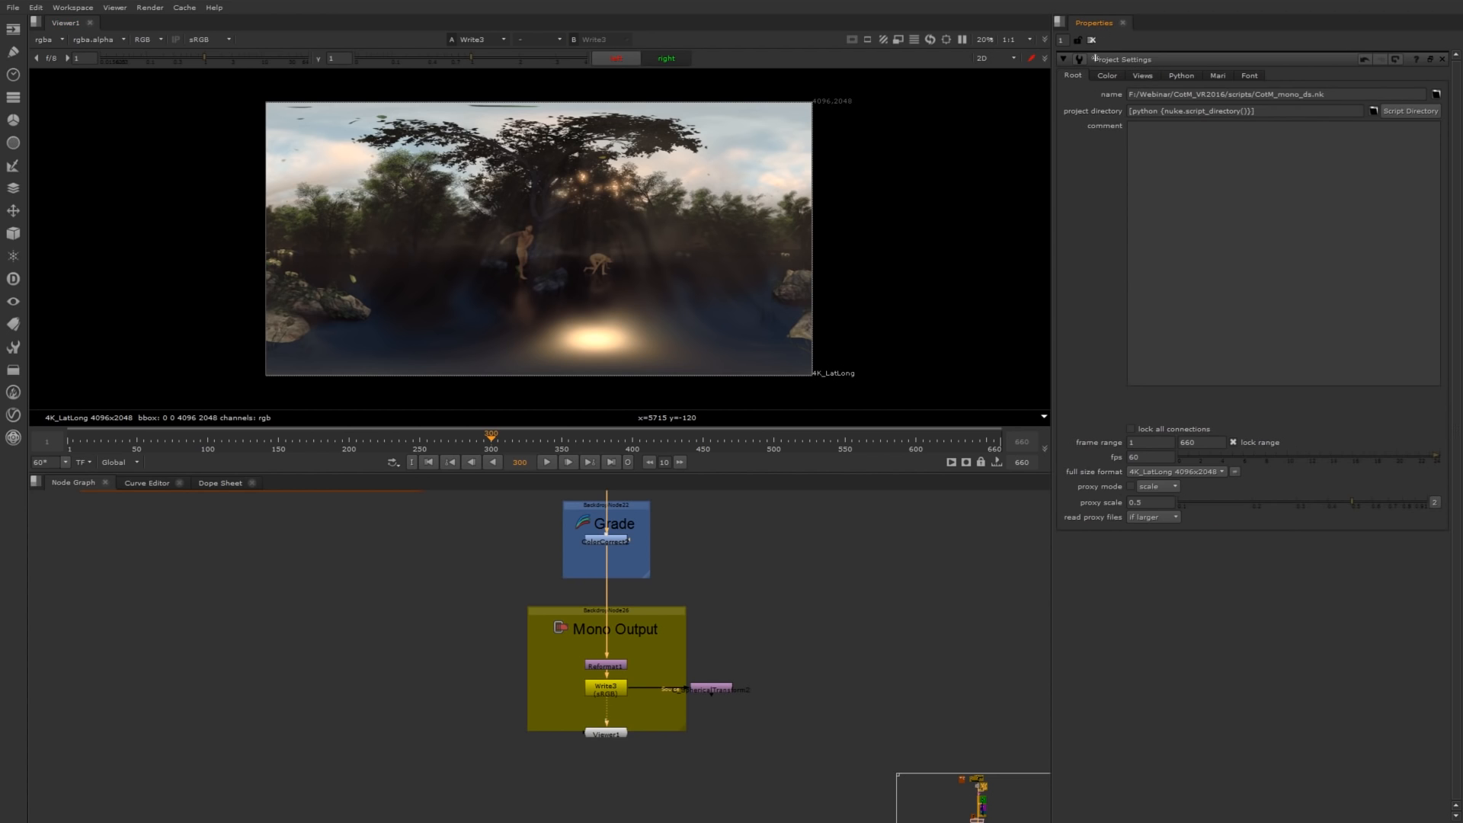
{"action": "left_click", "coordinate": [1091, 39]}
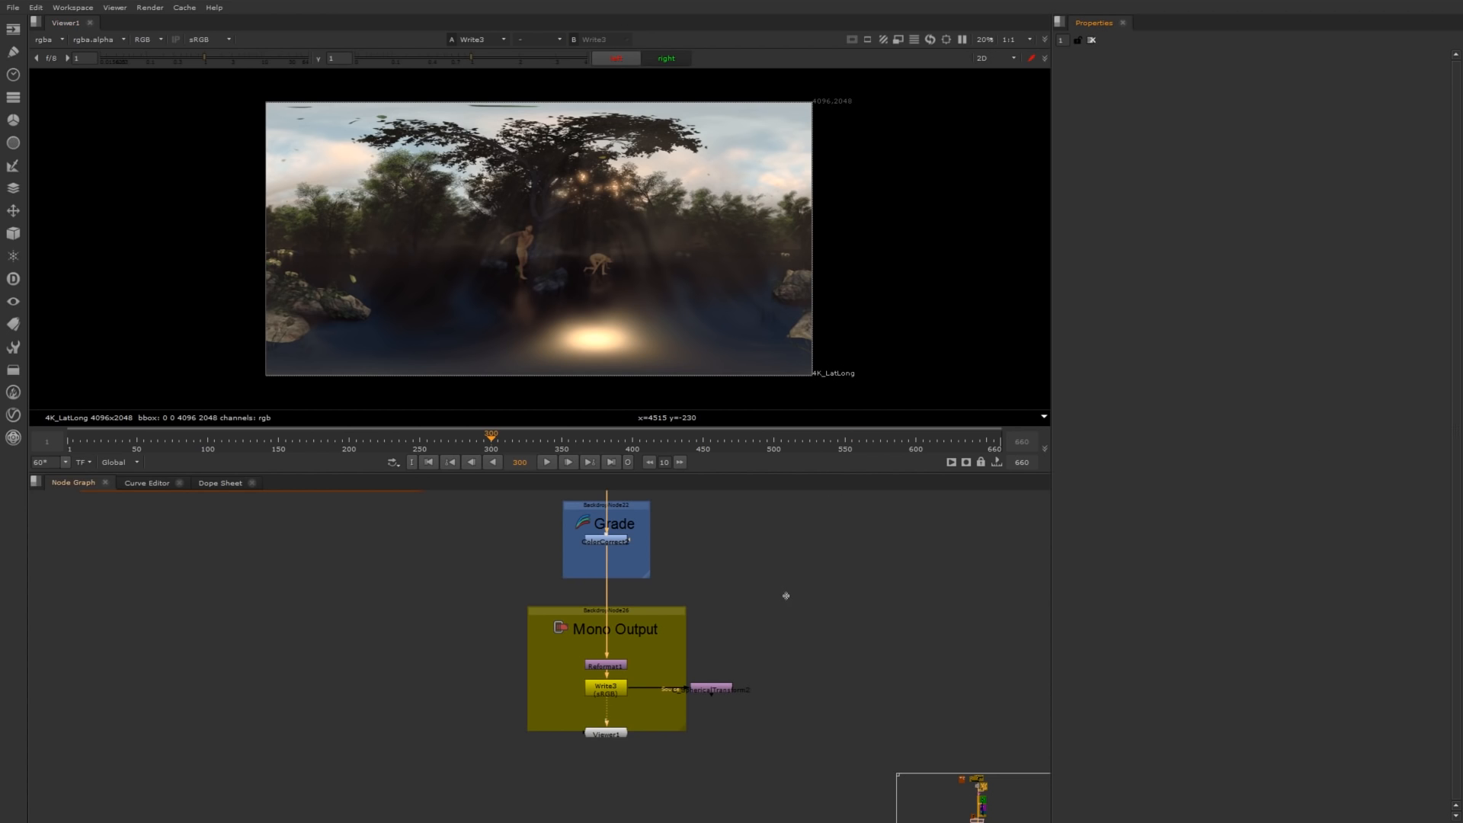
Display the diffuse shading pass Read33 of the FOREST CG section in the viewer.
{"action": "key", "text": "f"}
{"action": "middle_click_drag", "start_coordinate": [722, 568], "coordinate": [762, 597]}
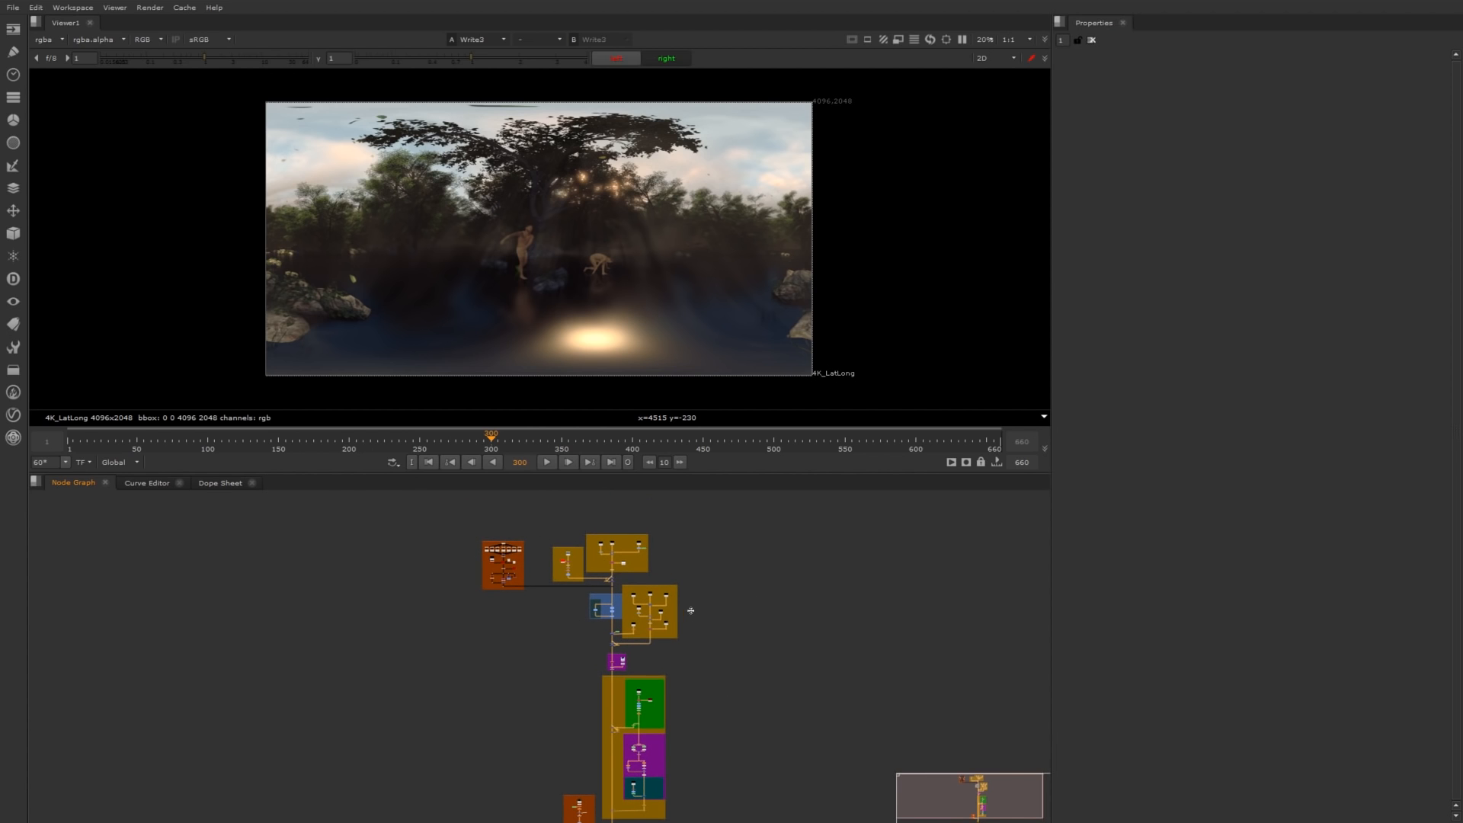
{"action": "scroll", "coordinate": [634, 584], "scroll_direction": "up", "scroll_amount": 4}
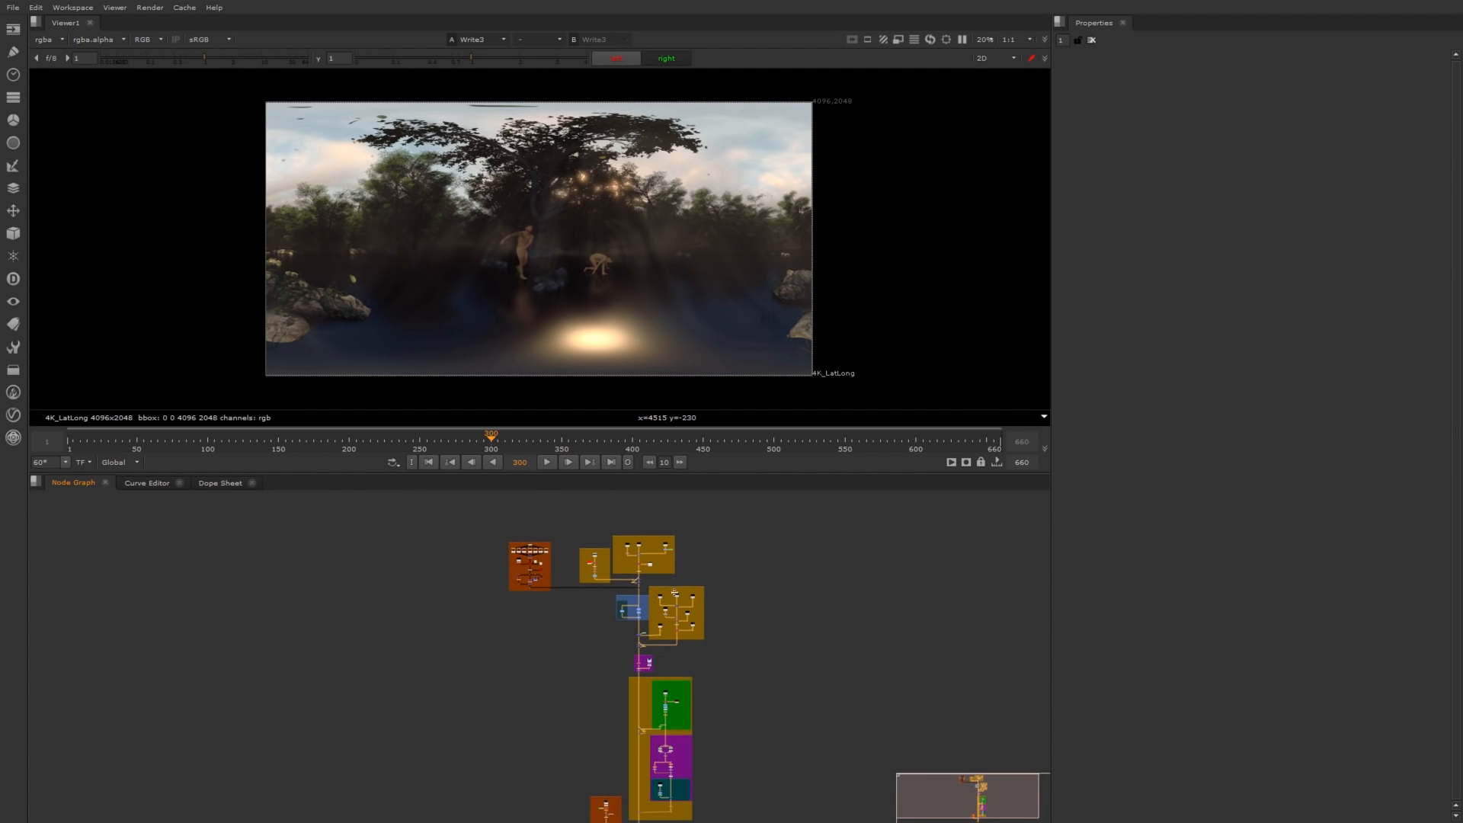
{"action": "middle_click_drag", "start_coordinate": [705, 564], "coordinate": [712, 619]}
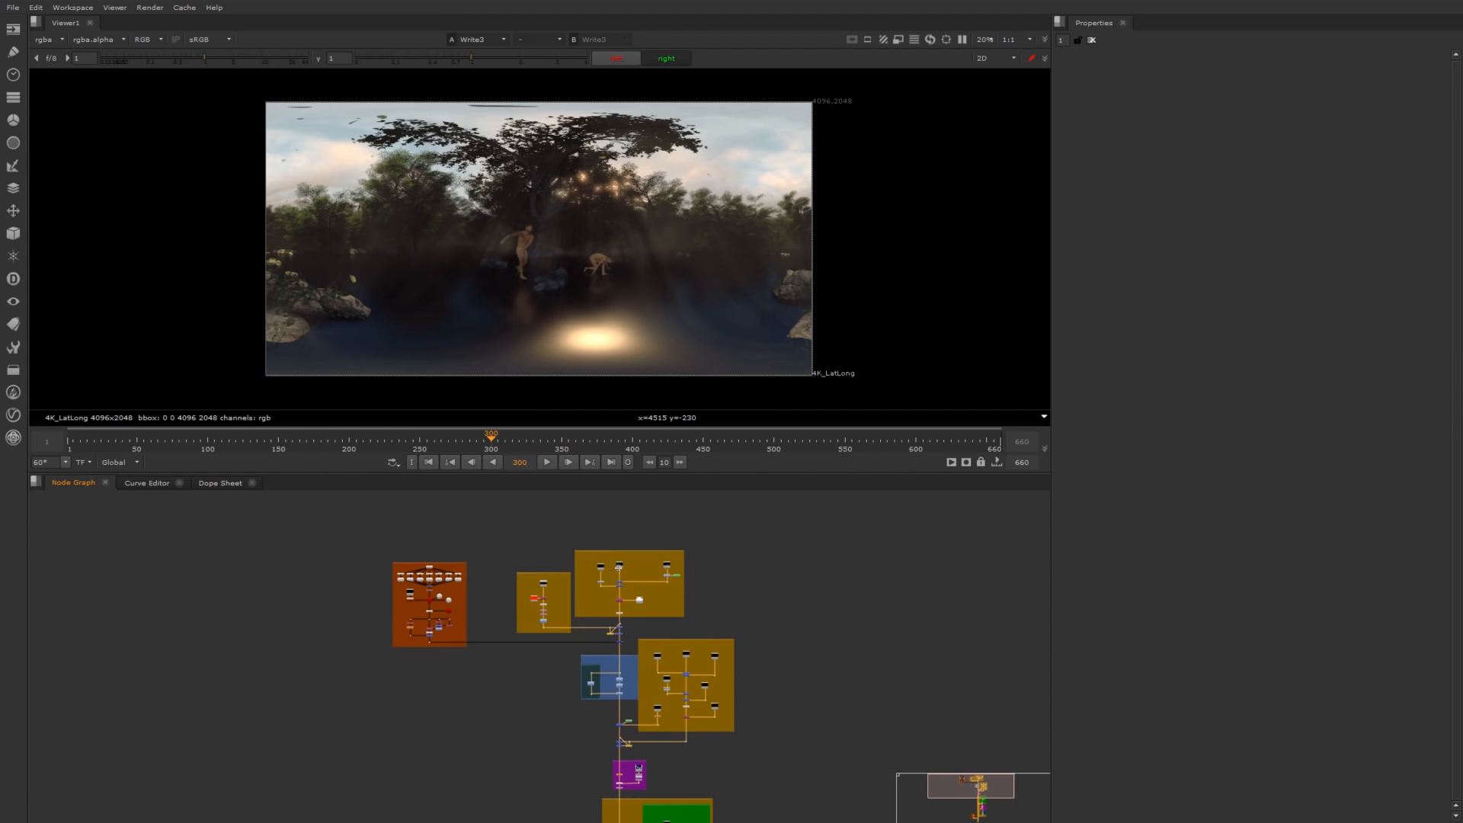
{"action": "scroll", "coordinate": [624, 564], "scroll_direction": "up", "scroll_amount": 6}
{"action": "scroll", "coordinate": [708, 590], "scroll_direction": "up", "scroll_amount": 2}
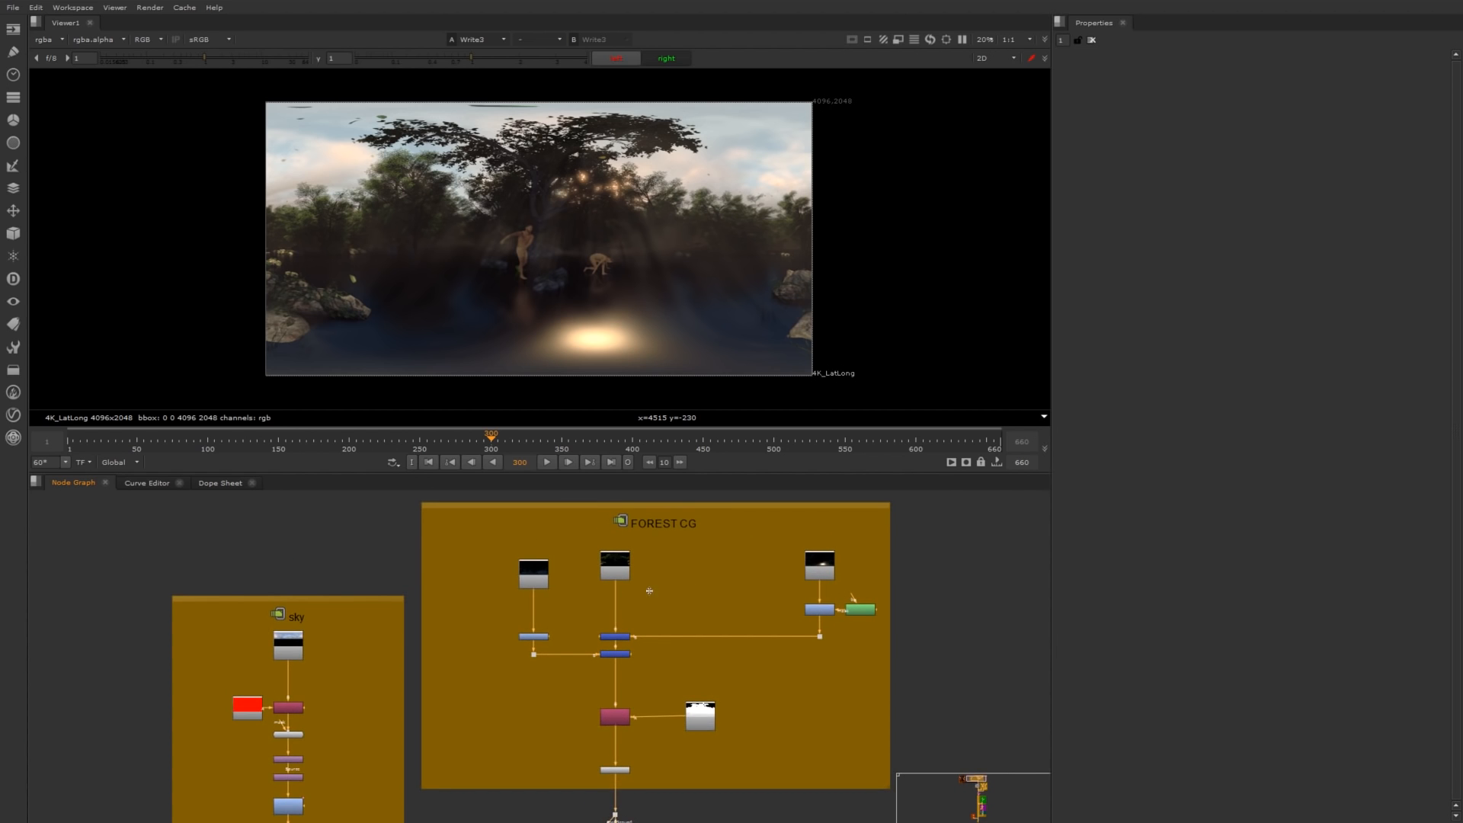
{"action": "scroll", "coordinate": [649, 590], "scroll_direction": "up", "scroll_amount": 4}
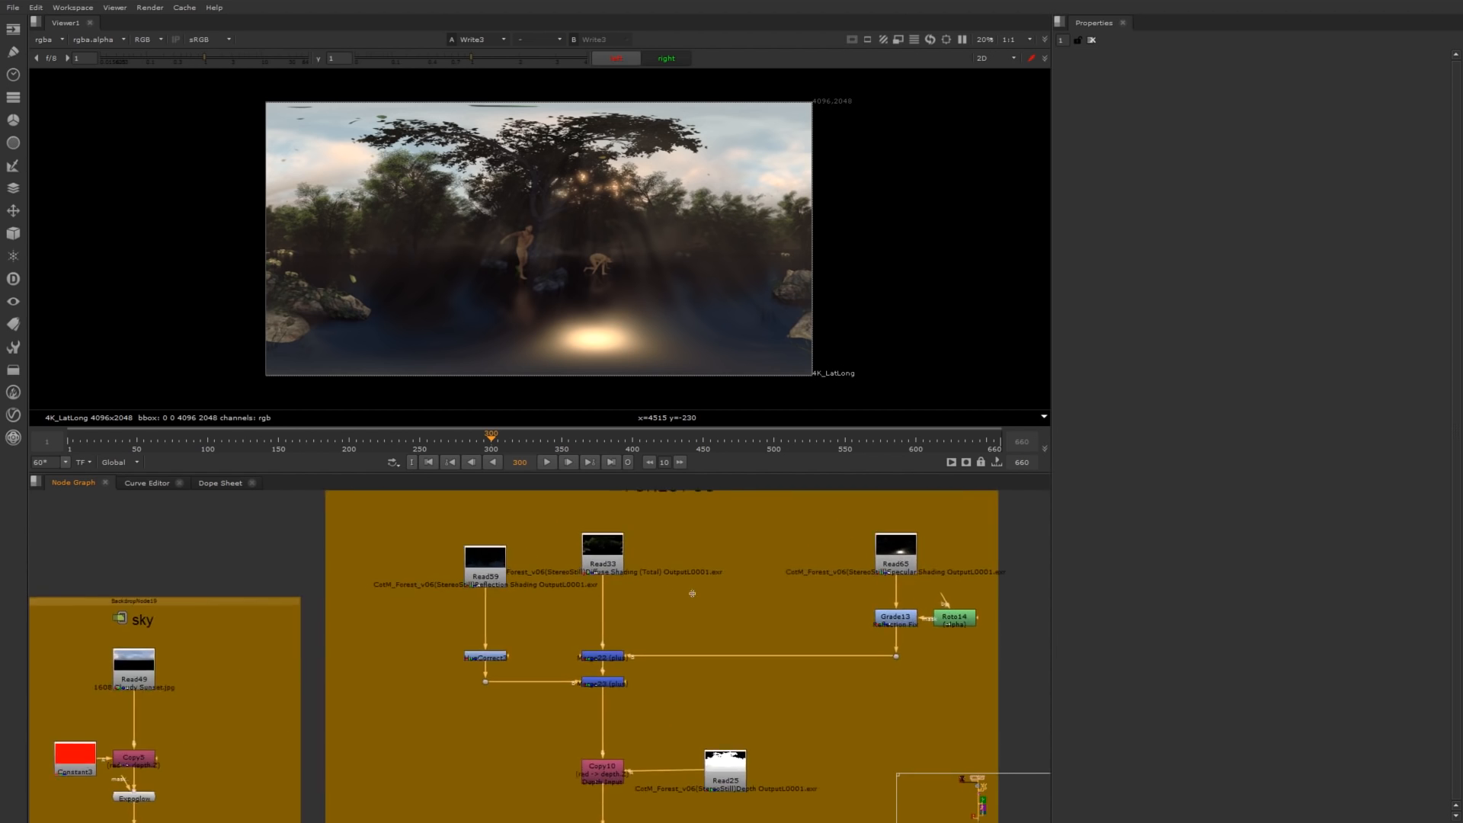
{"action": "left_click", "coordinate": [602, 543]}
{"action": "key", "text": "1"}
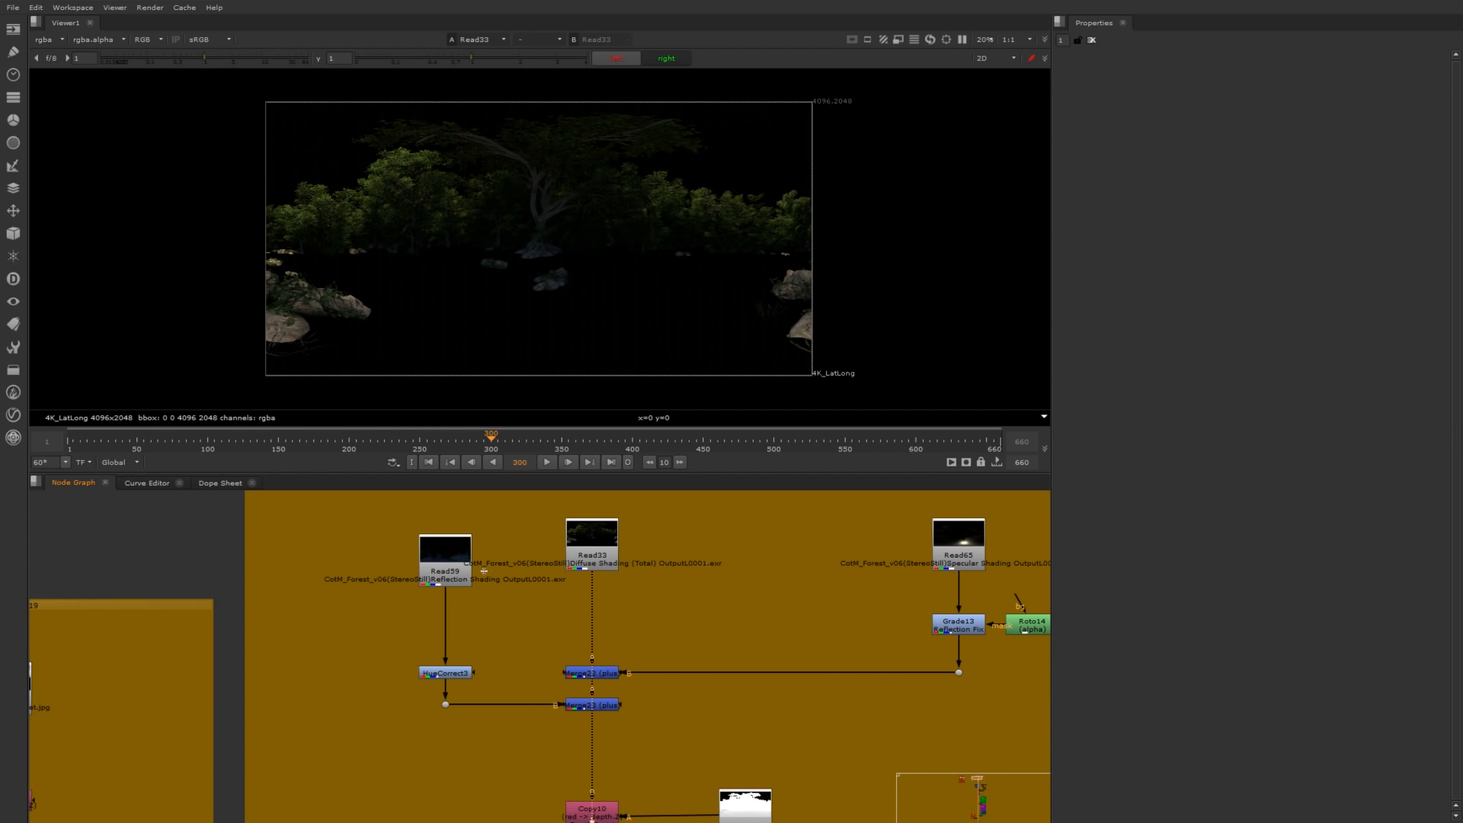
Display the forest's reflection shading pass Read59, and return to the diffuse pass Read33.
{"action": "left_click_drag", "start_coordinate": [443, 567], "coordinate": [442, 557]}
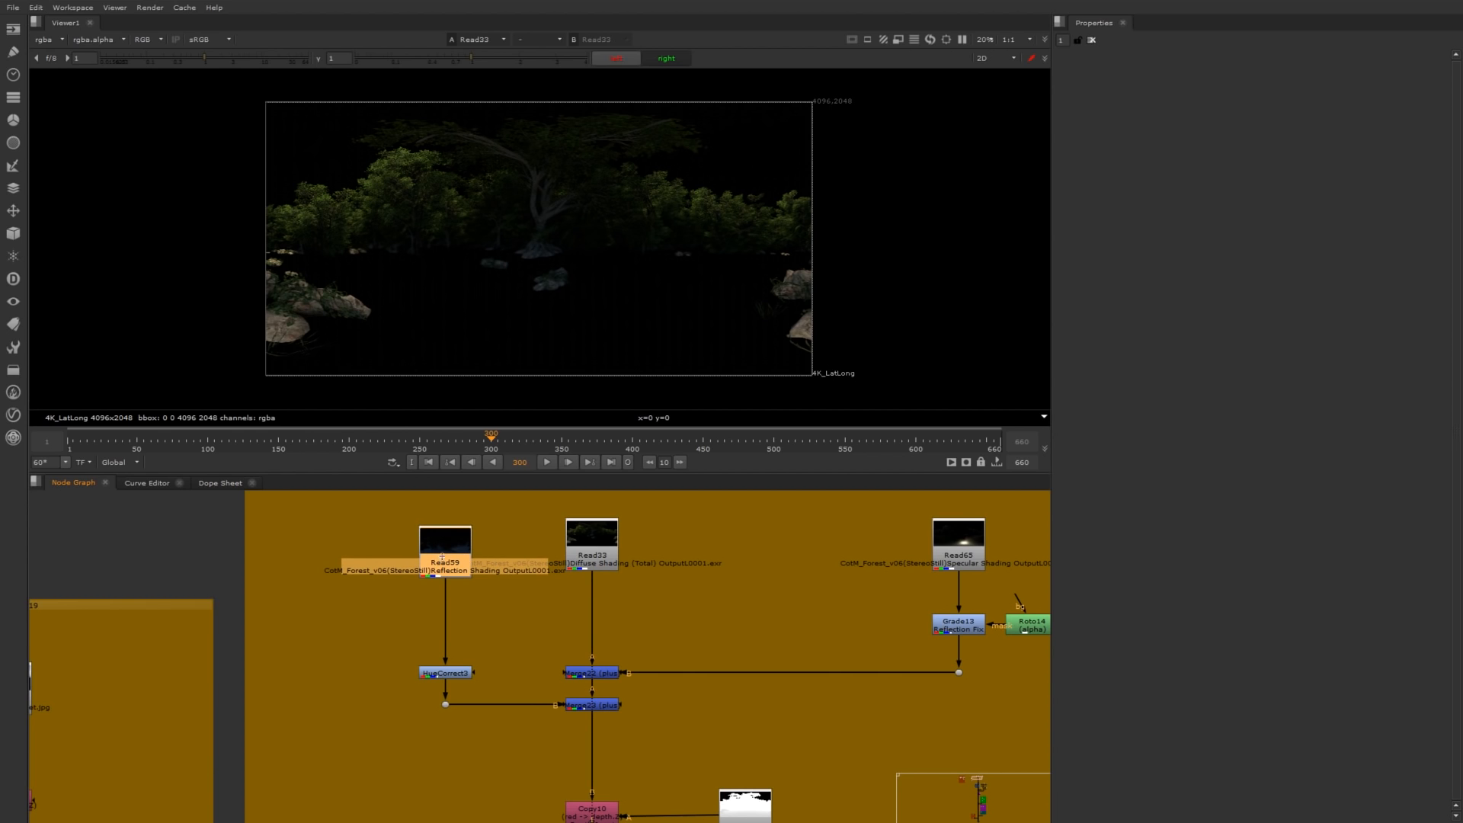
{"action": "key", "text": "1"}
{"action": "left_click", "coordinate": [532, 576]}
{"action": "middle_click_drag", "start_coordinate": [533, 577], "coordinate": [486, 573]}
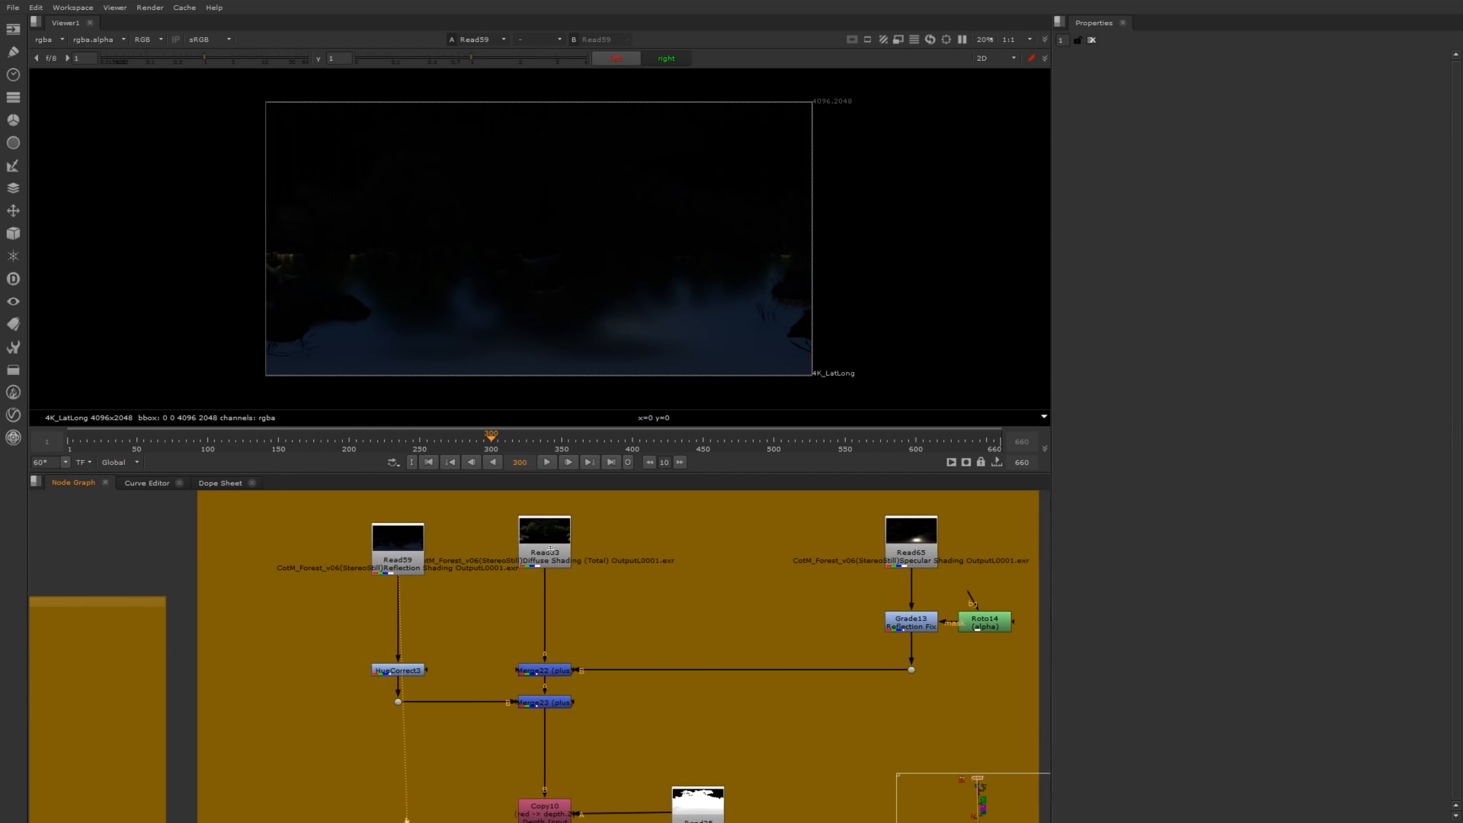
{"action": "left_click", "coordinate": [546, 554]}
{"action": "key", "text": "1"}
{"action": "left_click", "coordinate": [668, 587]}
{"action": "middle_click_drag", "start_coordinate": [668, 587], "coordinate": [610, 575]}
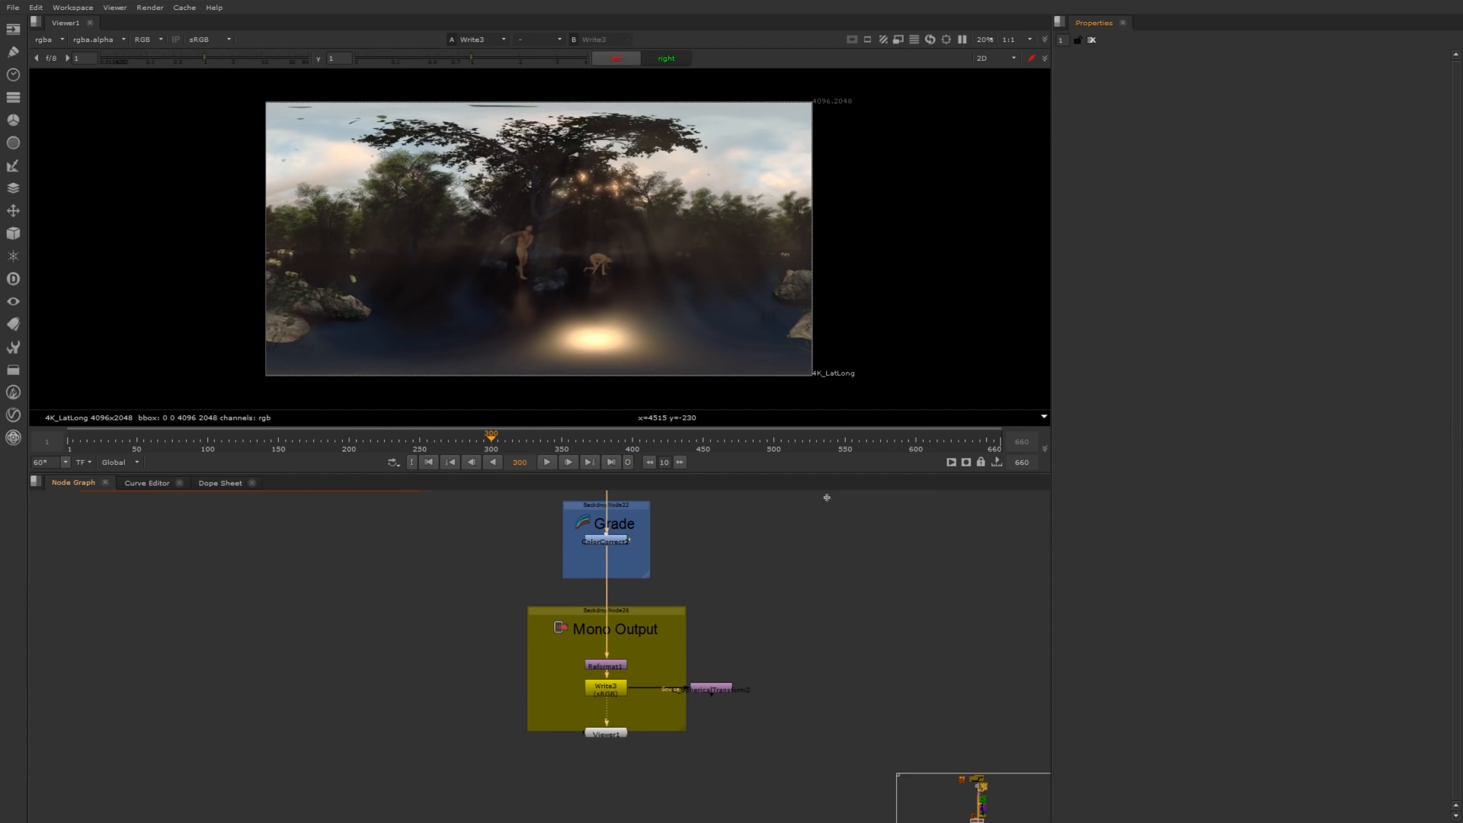
Go from the Mono Output section to FOREST CG and display the diffuse pass Read33.
{"action": "key", "text": "f"}
{"action": "middle_click_drag", "start_coordinate": [647, 575], "coordinate": [734, 594]}
{"action": "middle_click_drag", "start_coordinate": [609, 516], "coordinate": [777, 589]}
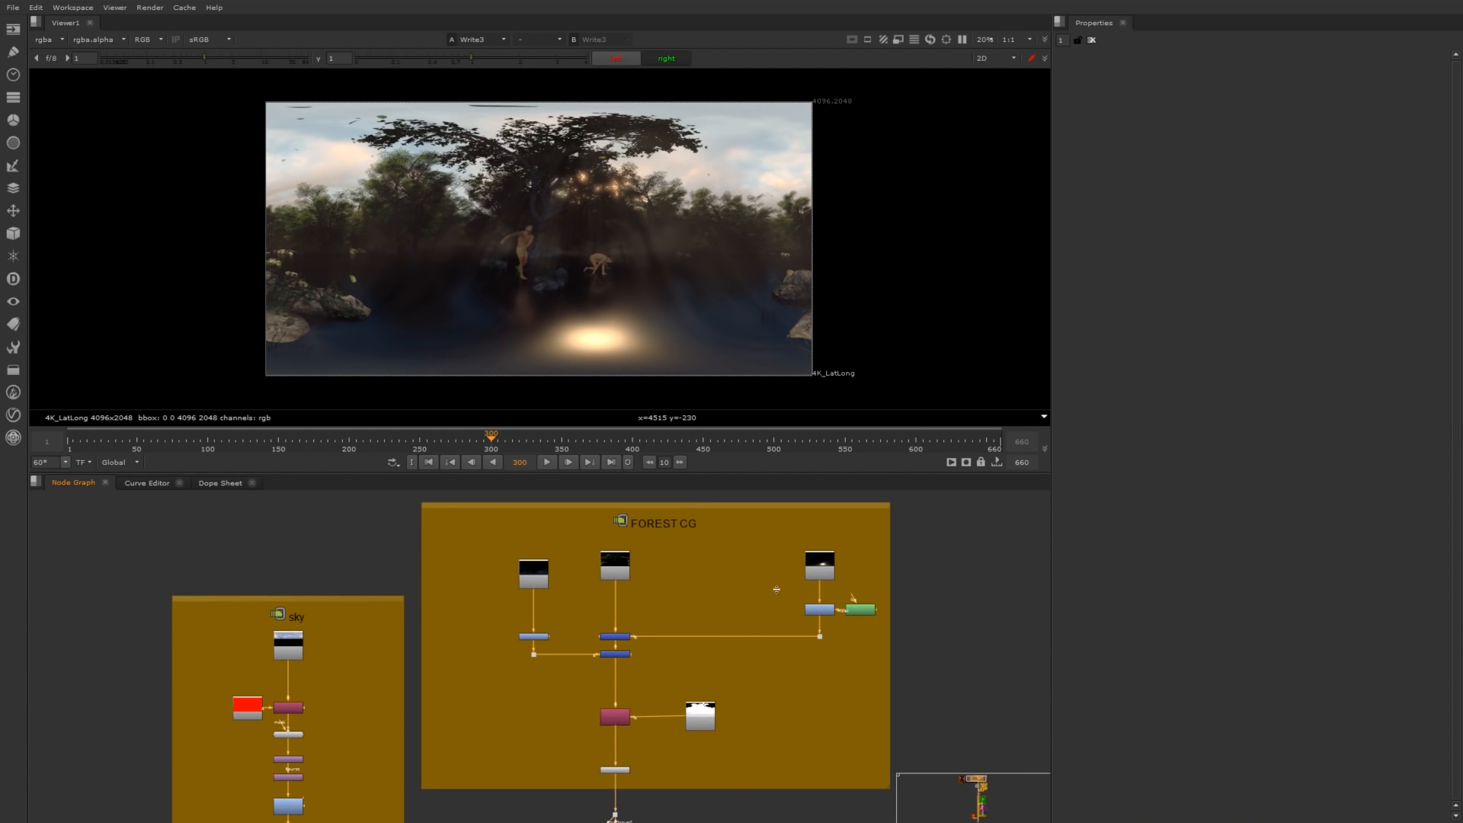
{"action": "middle_click_drag", "start_coordinate": [645, 589], "coordinate": [734, 594], "text": "alt"}
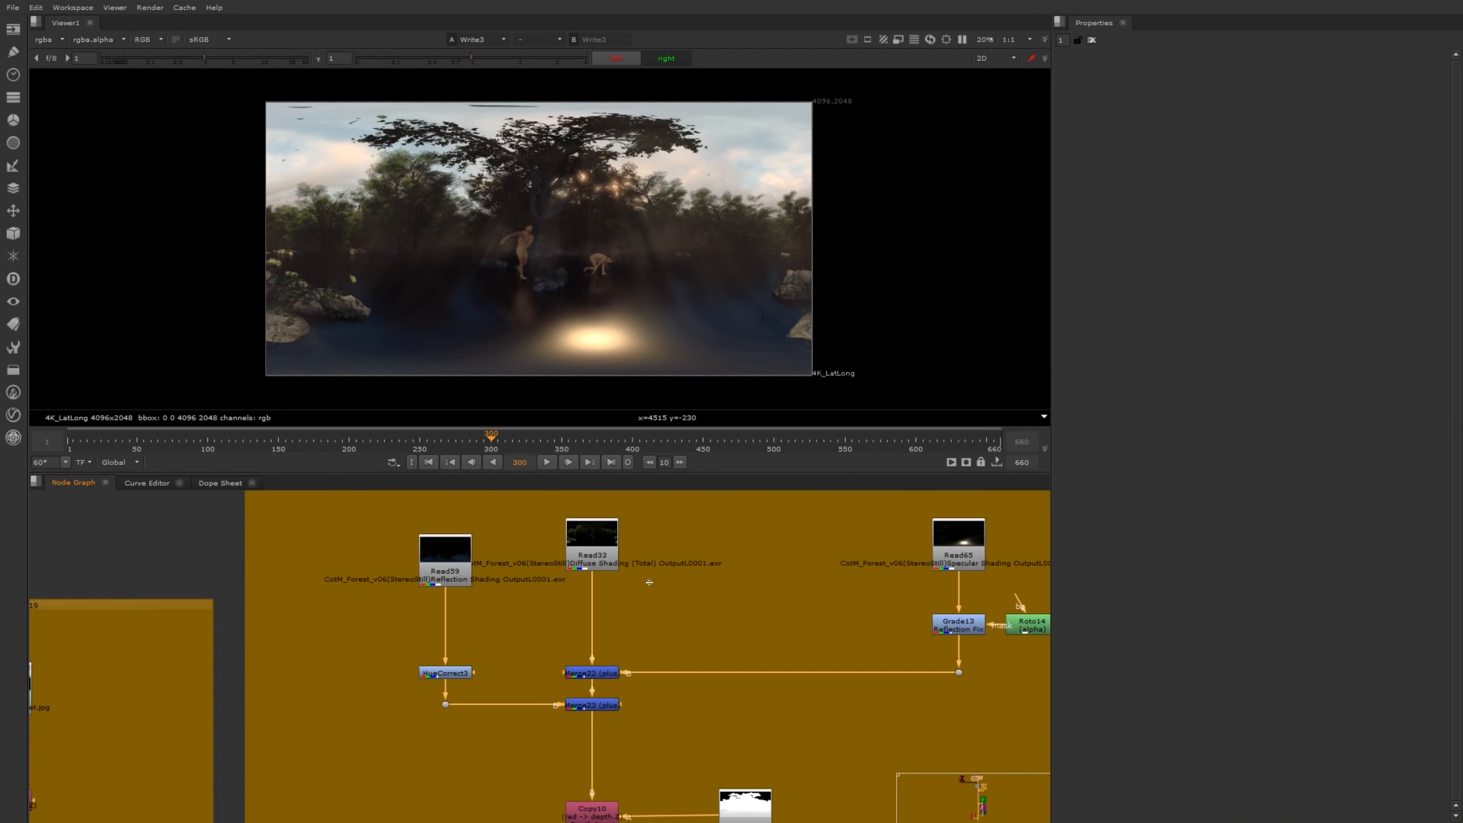
{"action": "left_click", "coordinate": [602, 542]}
{"action": "key", "text": "1"}
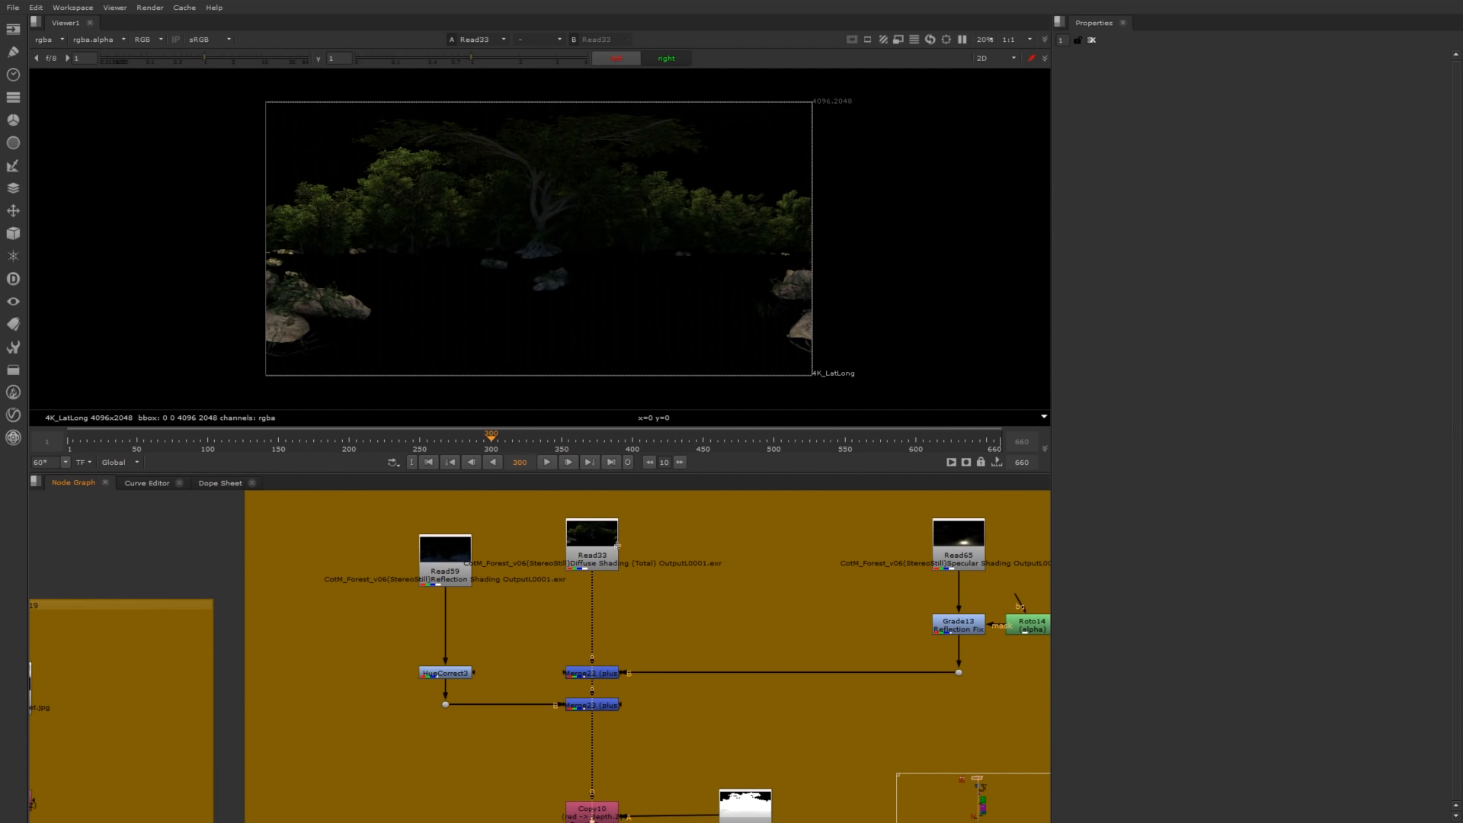
Check the reflection shading pass Read59 in the viewer and switch back to the diffuse pass Read33.
{"action": "left_click_drag", "start_coordinate": [460, 569], "coordinate": [460, 560]}
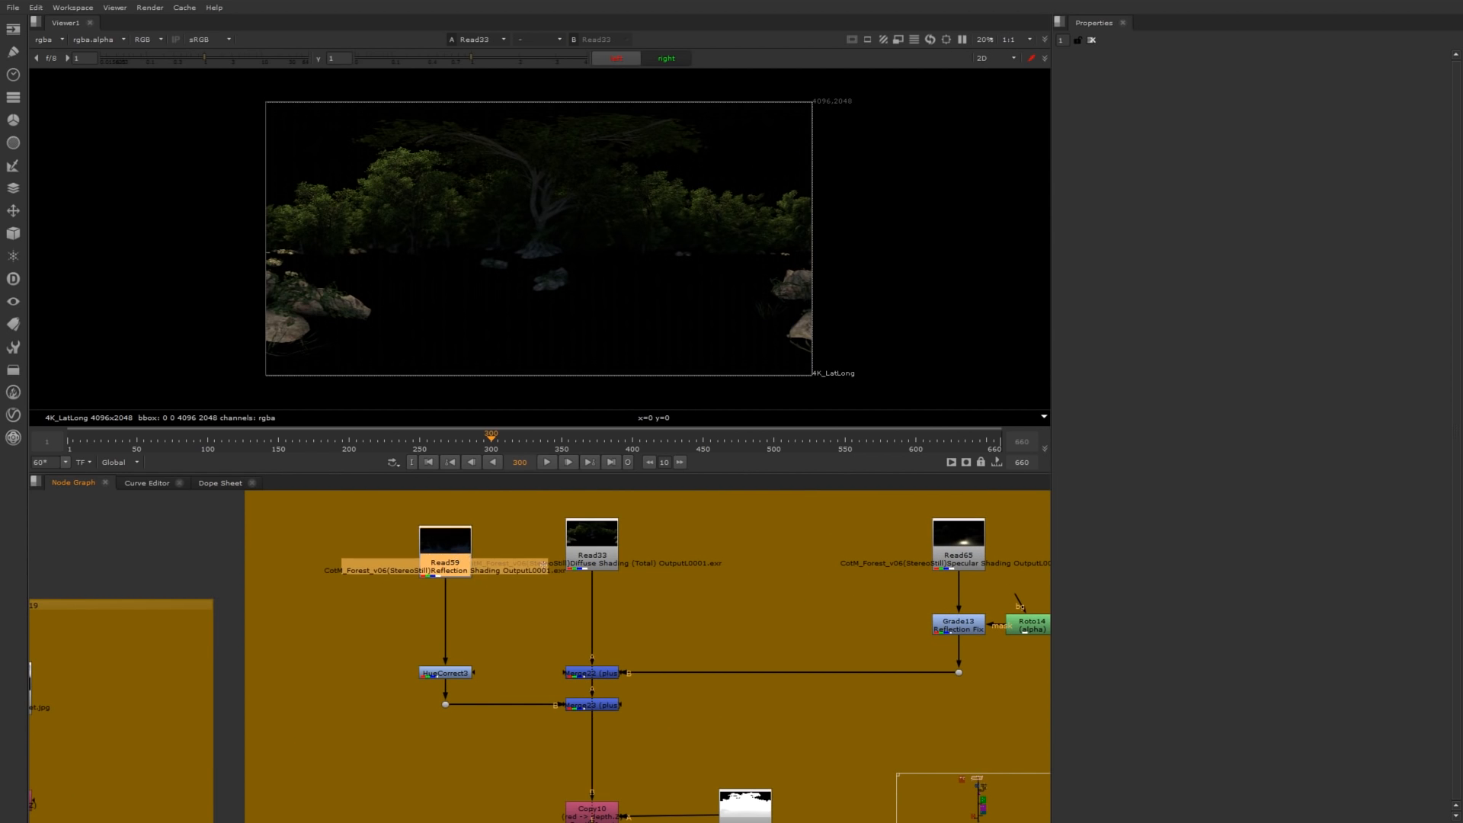
{"action": "key", "text": "1"}
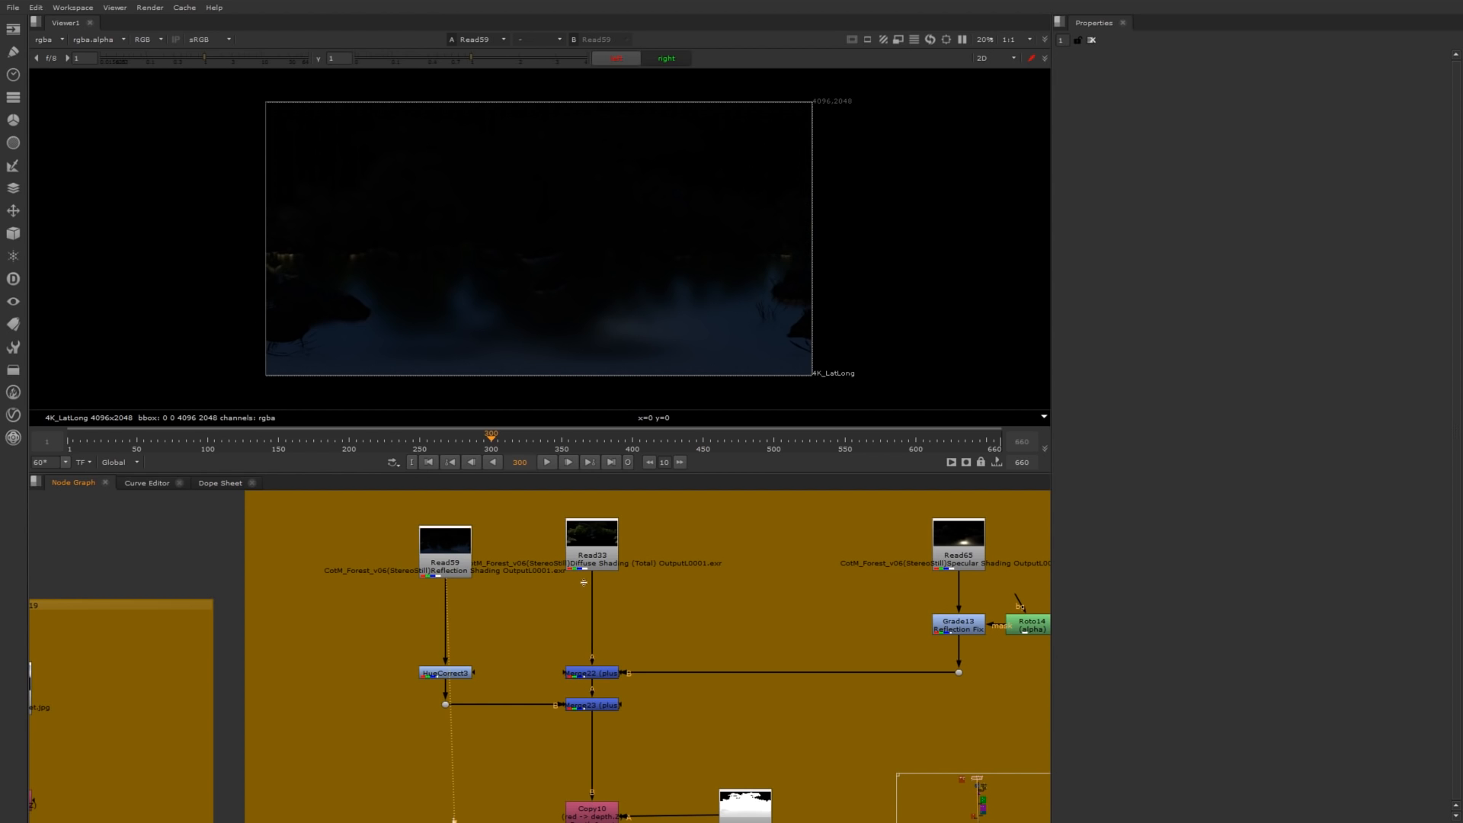
{"action": "middle_click_drag", "start_coordinate": [584, 582], "coordinate": [537, 579]}
{"action": "left_click", "coordinate": [546, 553]}
{"action": "key", "text": "1"}
Display the forest's specular shading pass Read65 in the viewer.
{"action": "left_click", "coordinate": [725, 579]}
{"action": "middle_click_drag", "start_coordinate": [865, 576], "coordinate": [764, 570]}
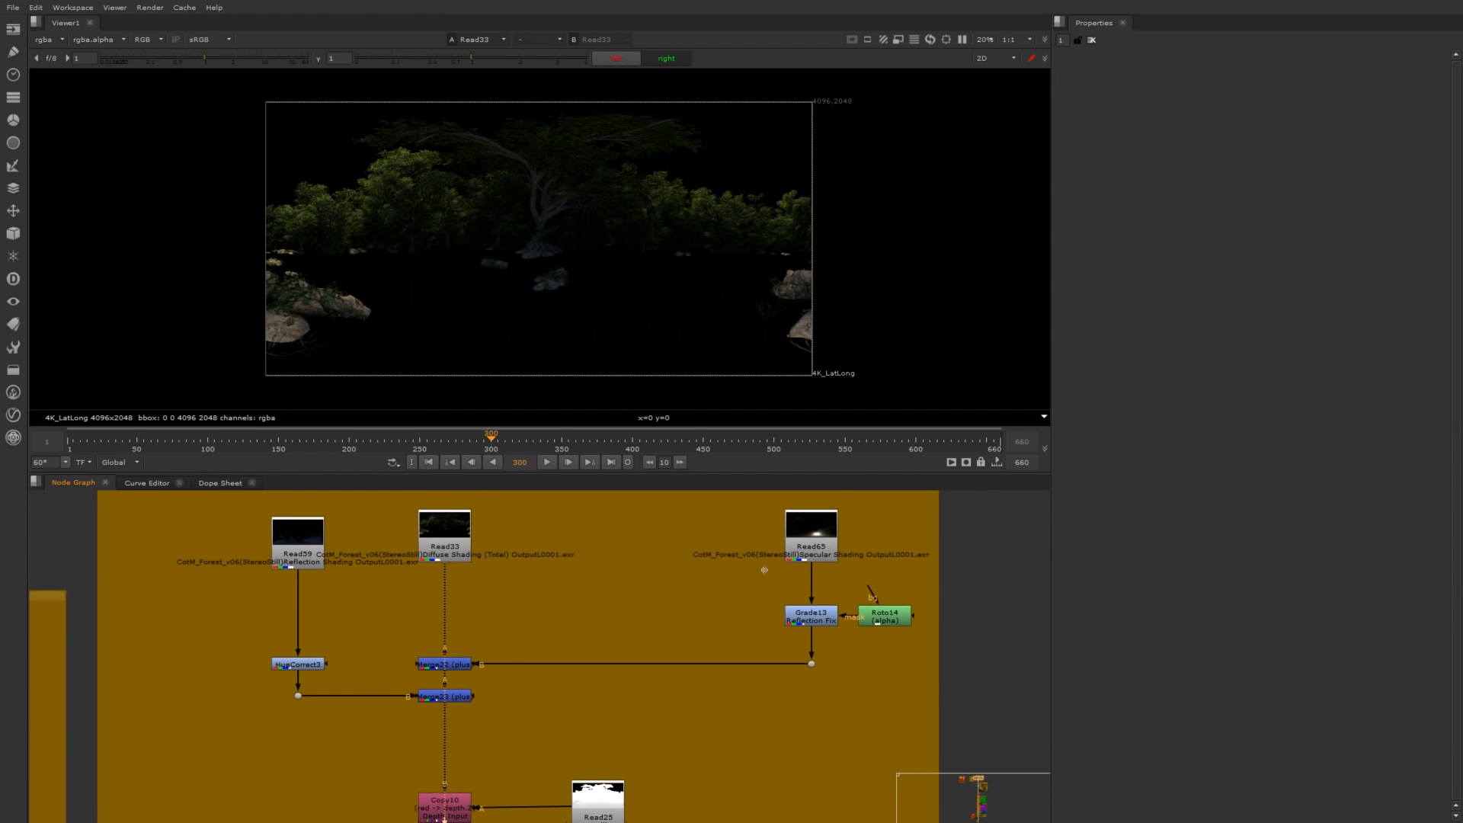
{"action": "left_click_drag", "start_coordinate": [809, 549], "coordinate": [808, 523]}
{"action": "key", "text": "1"}
{"action": "left_click", "coordinate": [788, 560]}
{"action": "middle_click_drag", "start_coordinate": [788, 560], "coordinate": [779, 563]}
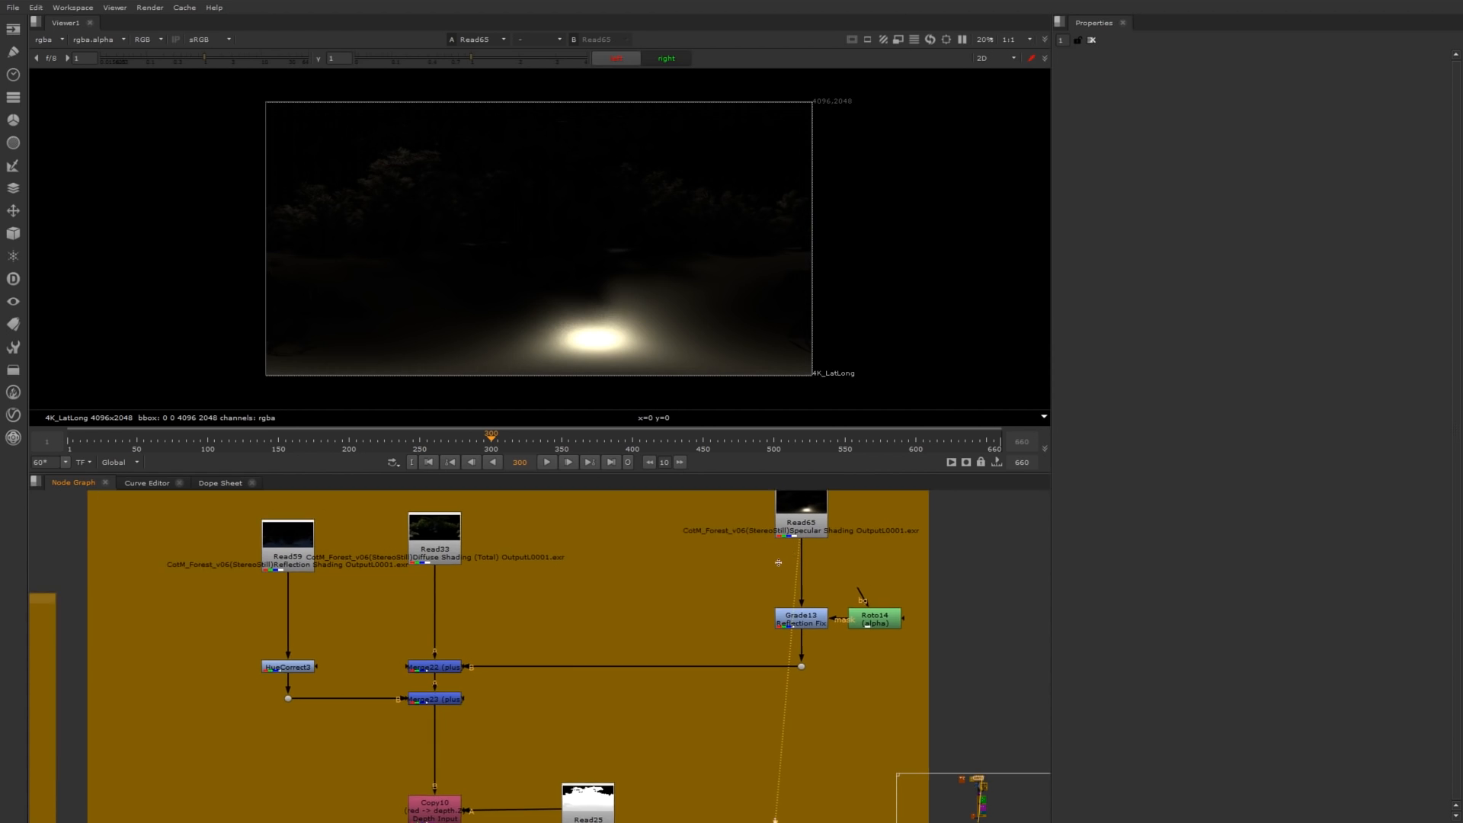
Display the forest's diffuse shading pass Read33 in the viewer again.
{"action": "middle_click_drag", "start_coordinate": [617, 542], "coordinate": [667, 573]}
{"action": "left_click", "coordinate": [494, 577]}
{"action": "key", "text": "1"}
{"action": "middle_click_drag", "start_coordinate": [471, 579], "coordinate": [588, 609]}
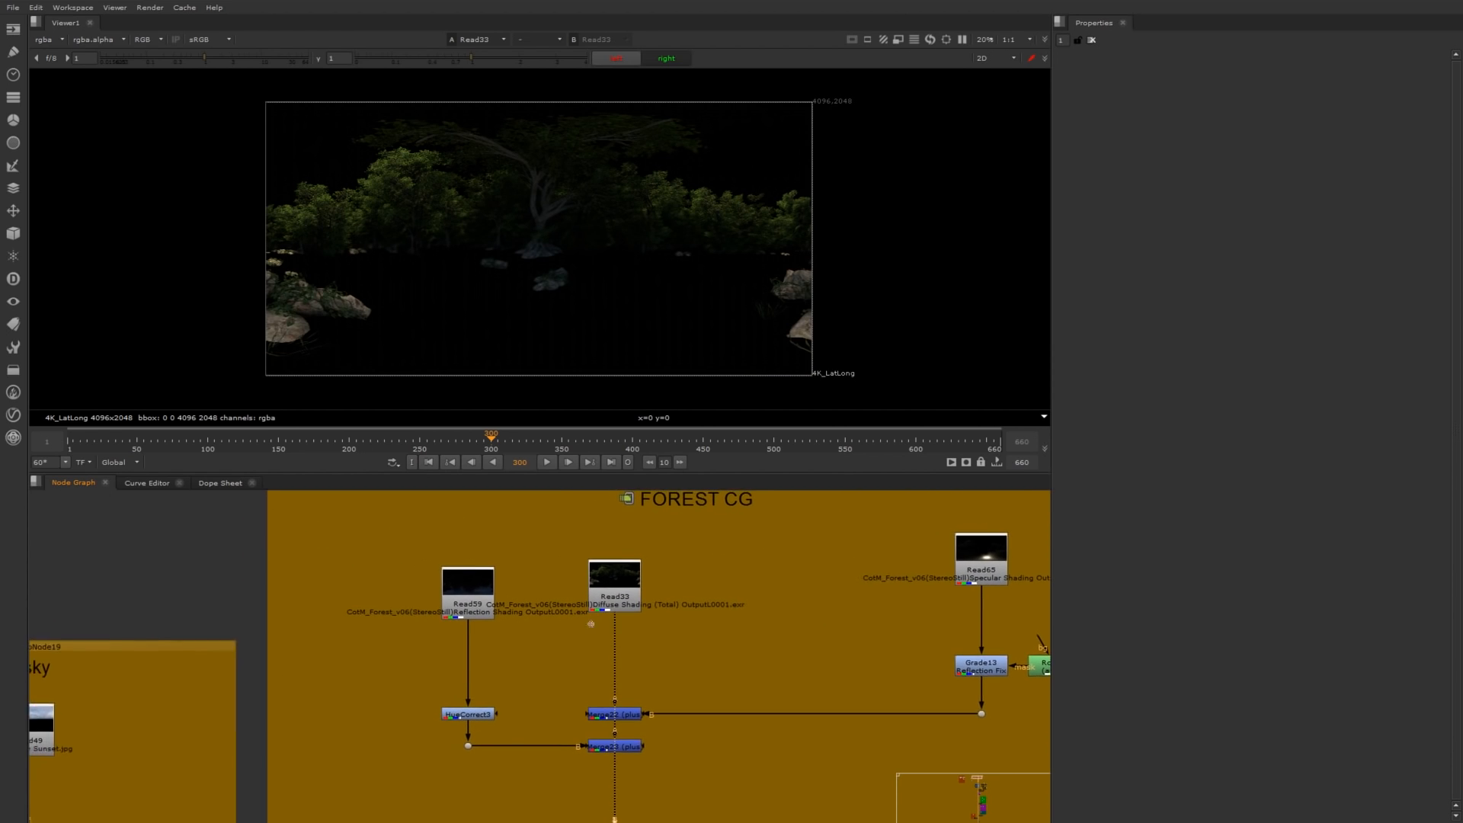
Duplicate the diffuse pass Read33, place the copy beside the original, and open the copy's properties.
{"action": "scroll", "coordinate": [598, 587], "scroll_direction": "up", "scroll_amount": 4}
{"action": "left_click", "coordinate": [579, 568]}
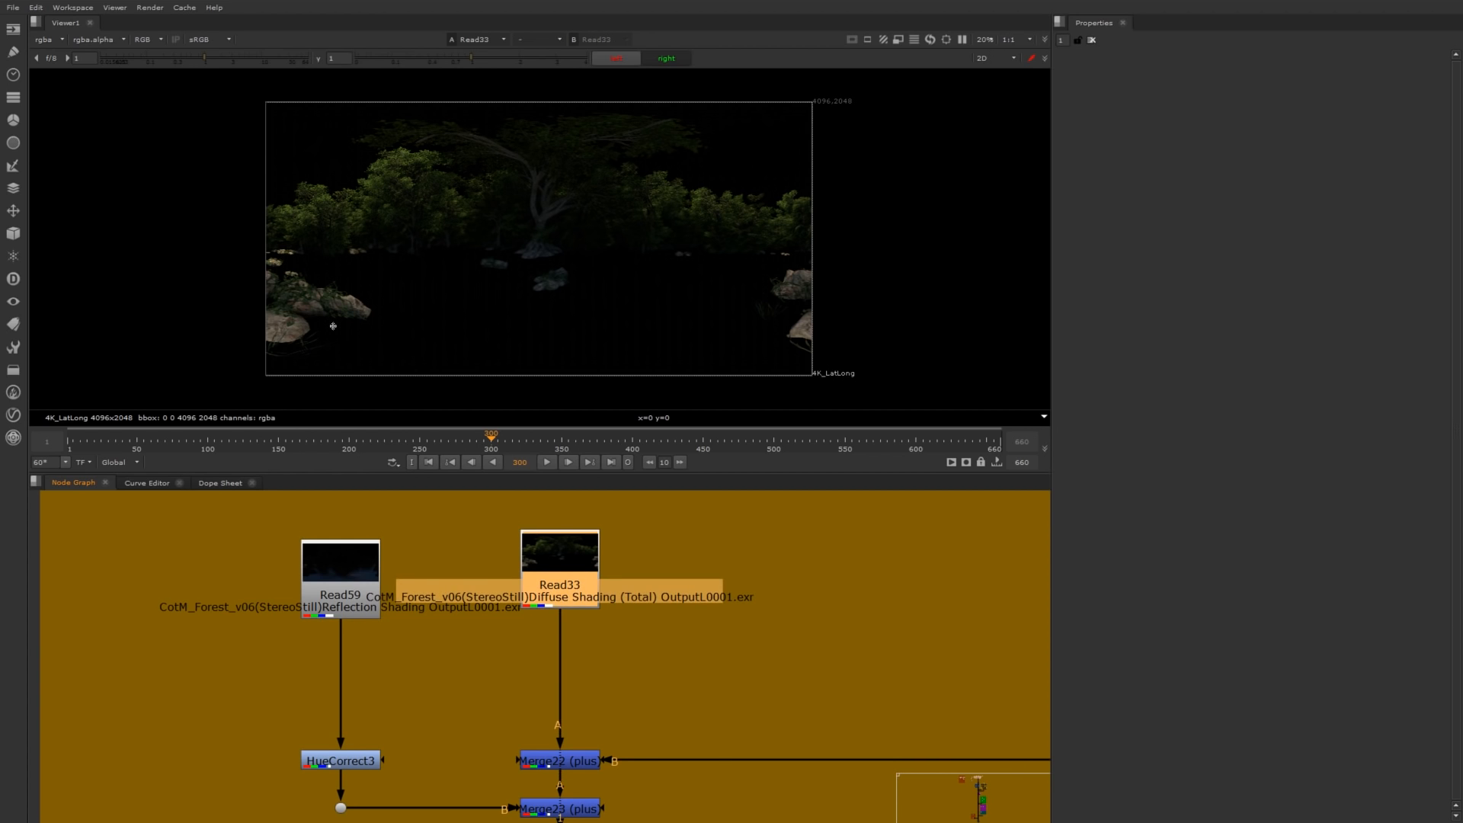
{"action": "key", "text": "ctrl+v"}
{"action": "left_click_drag", "start_coordinate": [562, 571], "coordinate": [721, 568]}
{"action": "double_click", "coordinate": [722, 568]}
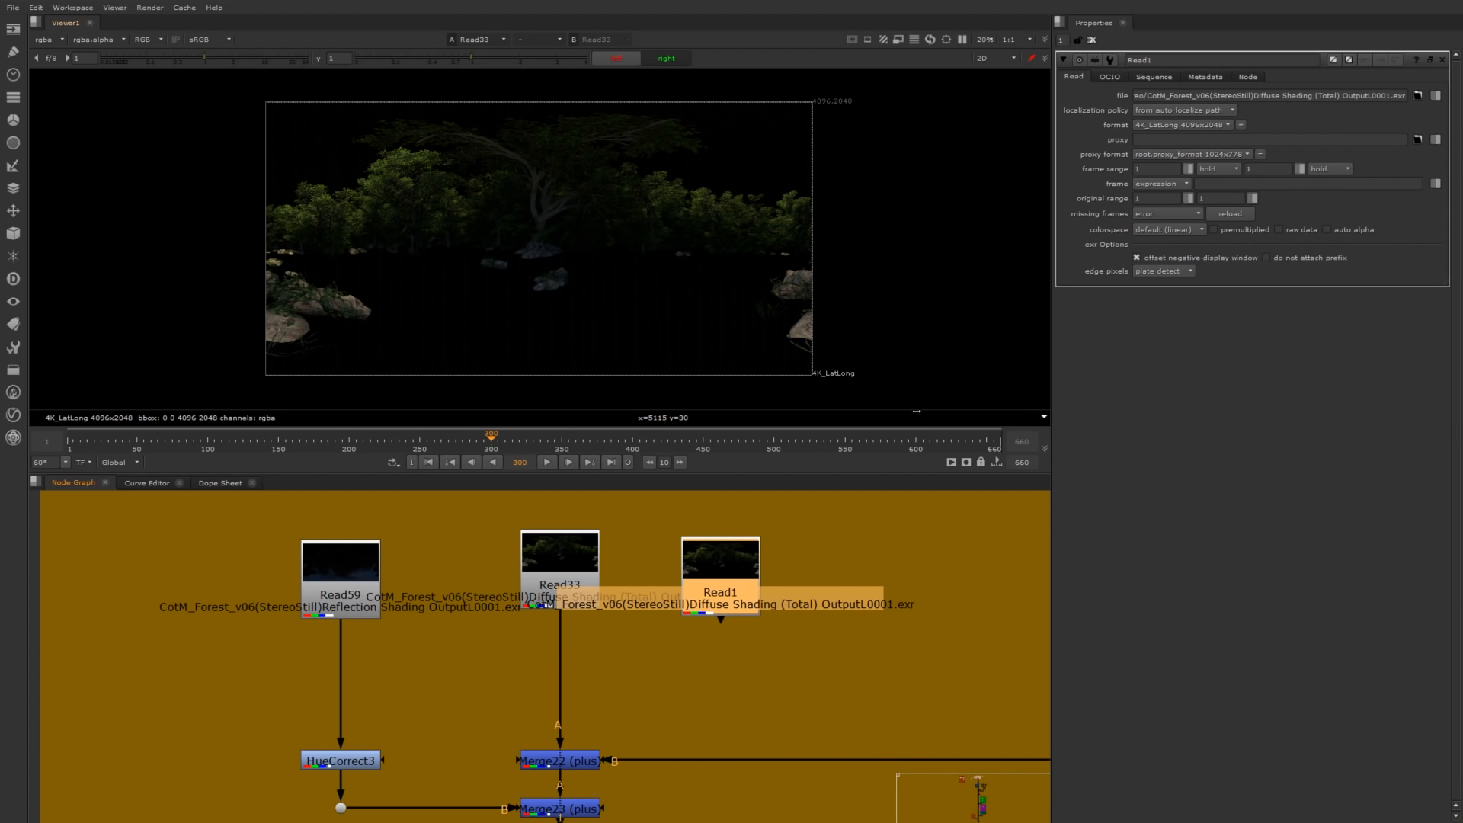
Replace the copied node's source file with CotM_Forest_v06(StereoStill)Diffuse Shading (Total) OutputR0001.exr.
{"action": "left_click", "coordinate": [1417, 96]}
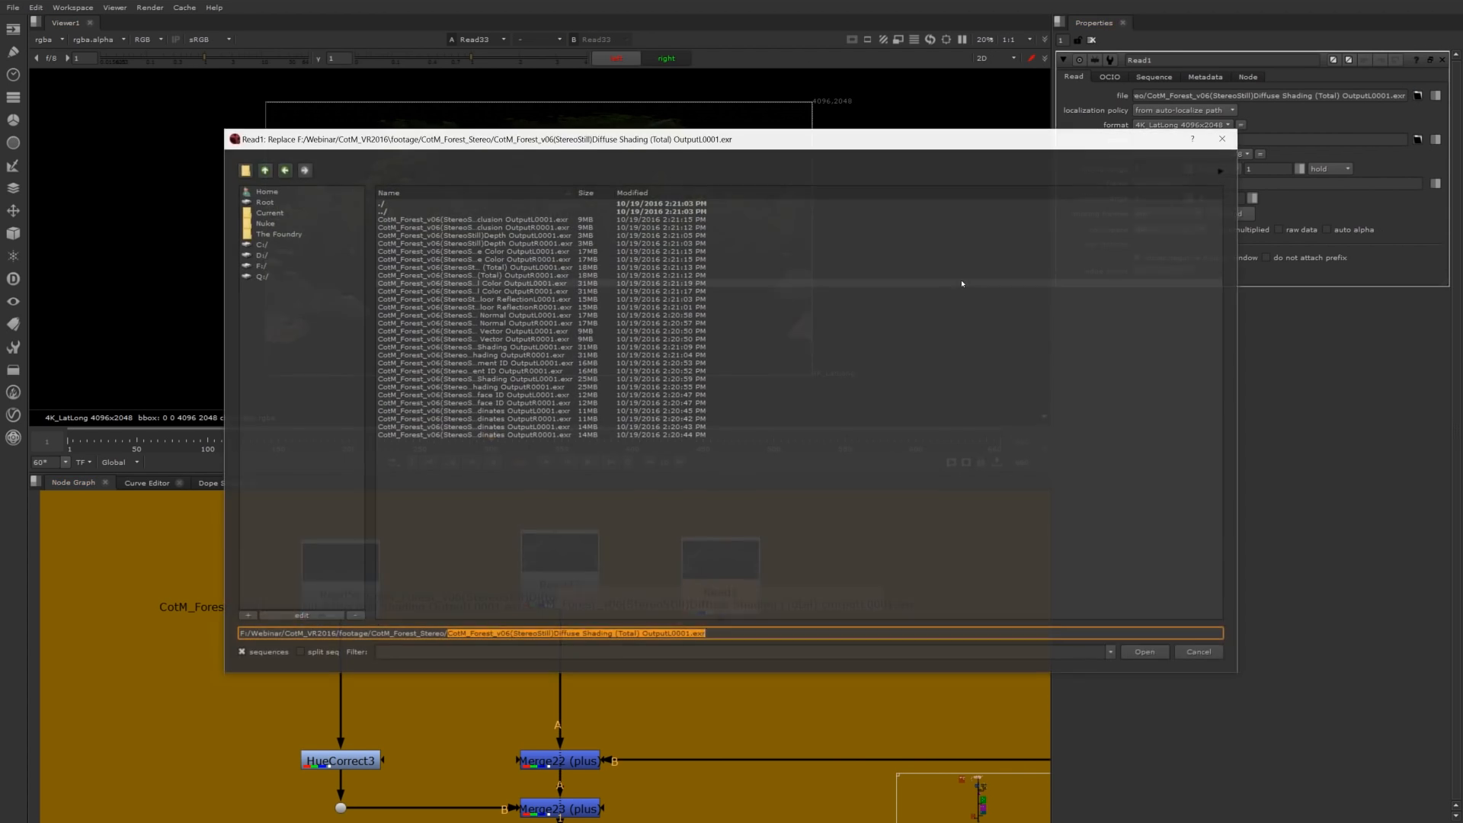
{"action": "left_click_drag", "start_coordinate": [574, 191], "coordinate": [650, 191]}
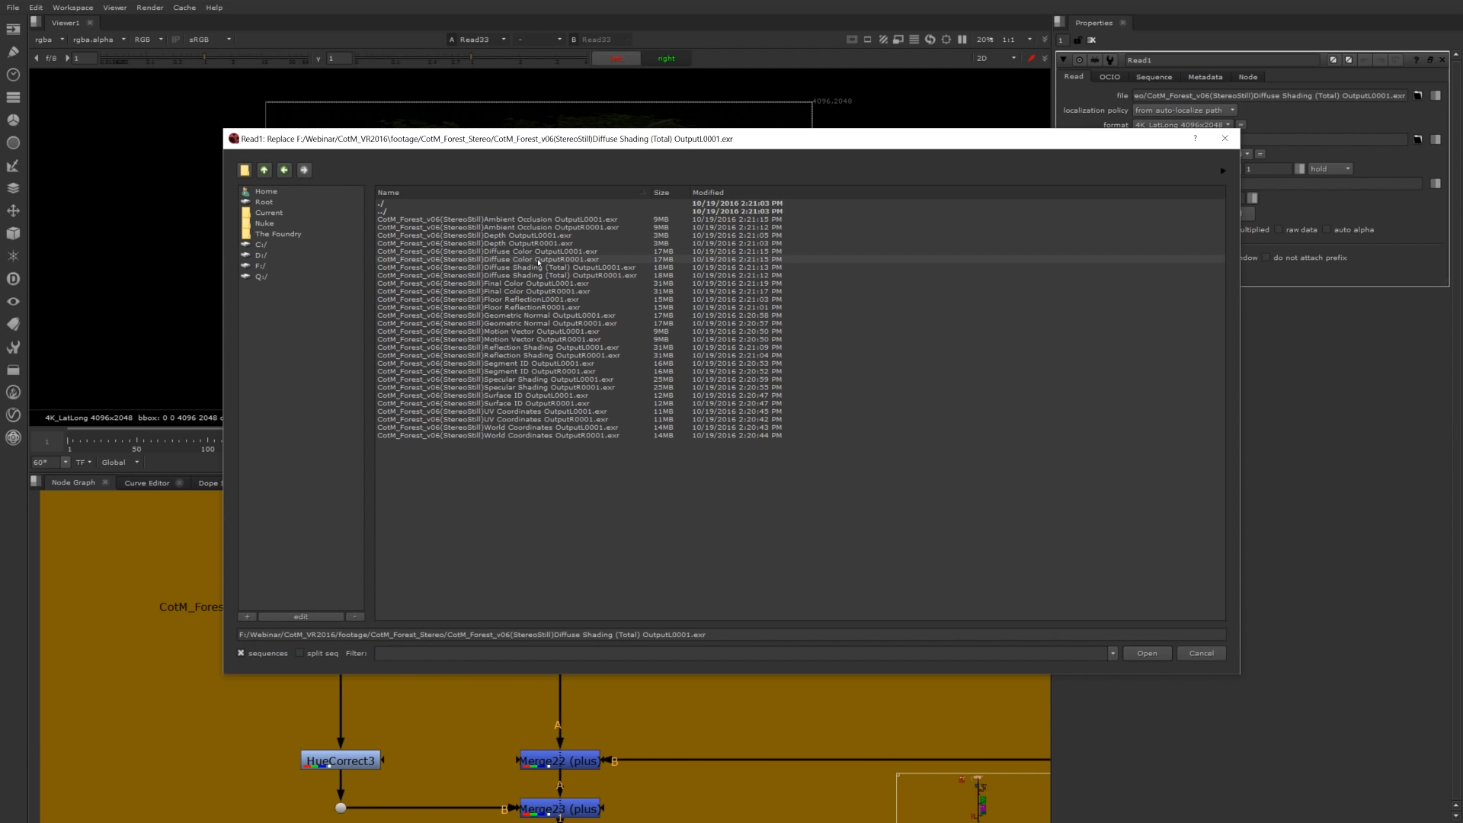
{"action": "left_click", "coordinate": [539, 260]}
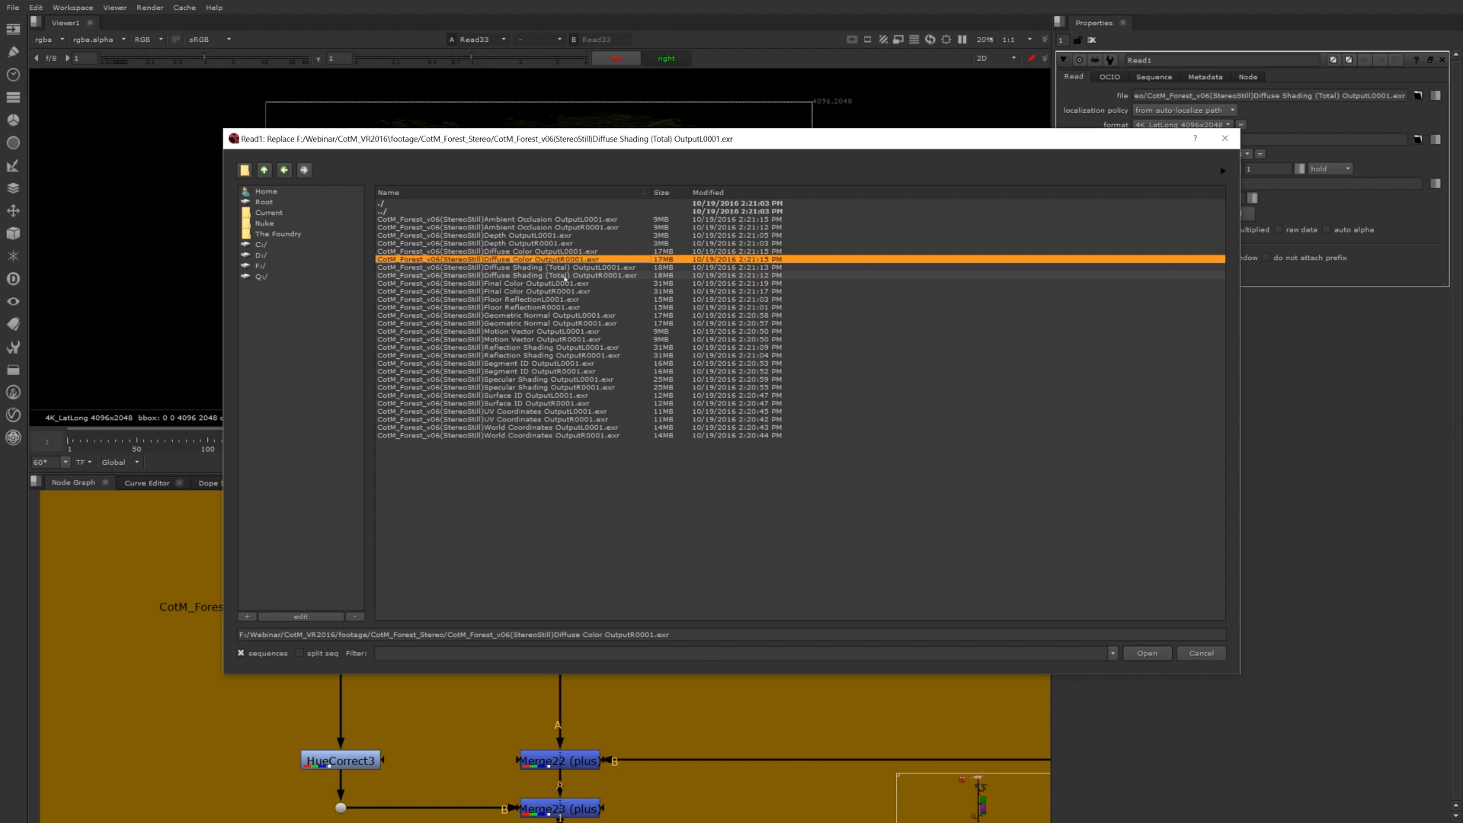
{"action": "left_click", "coordinate": [567, 275]}
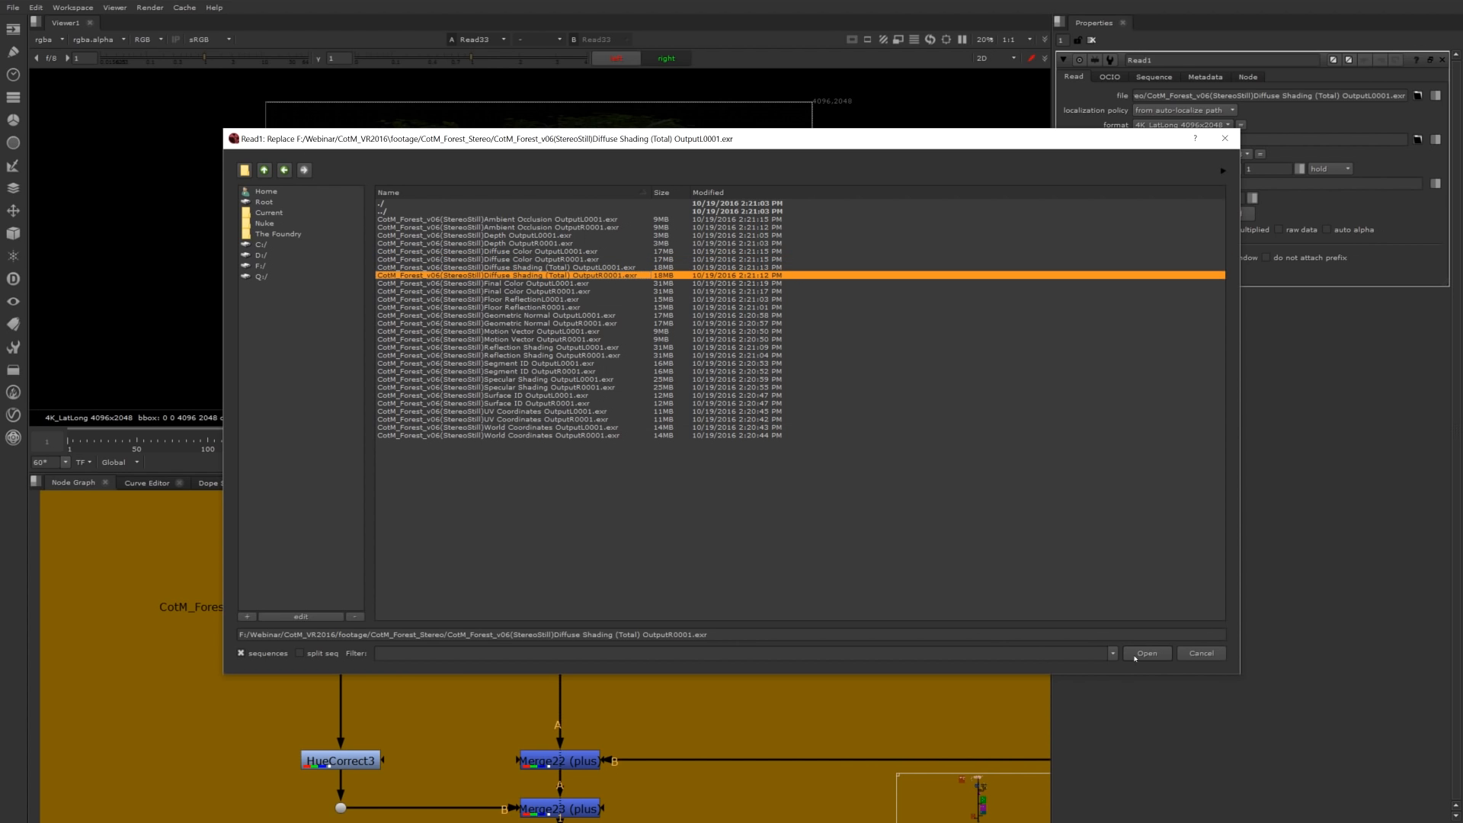
{"action": "left_click", "coordinate": [1139, 654]}
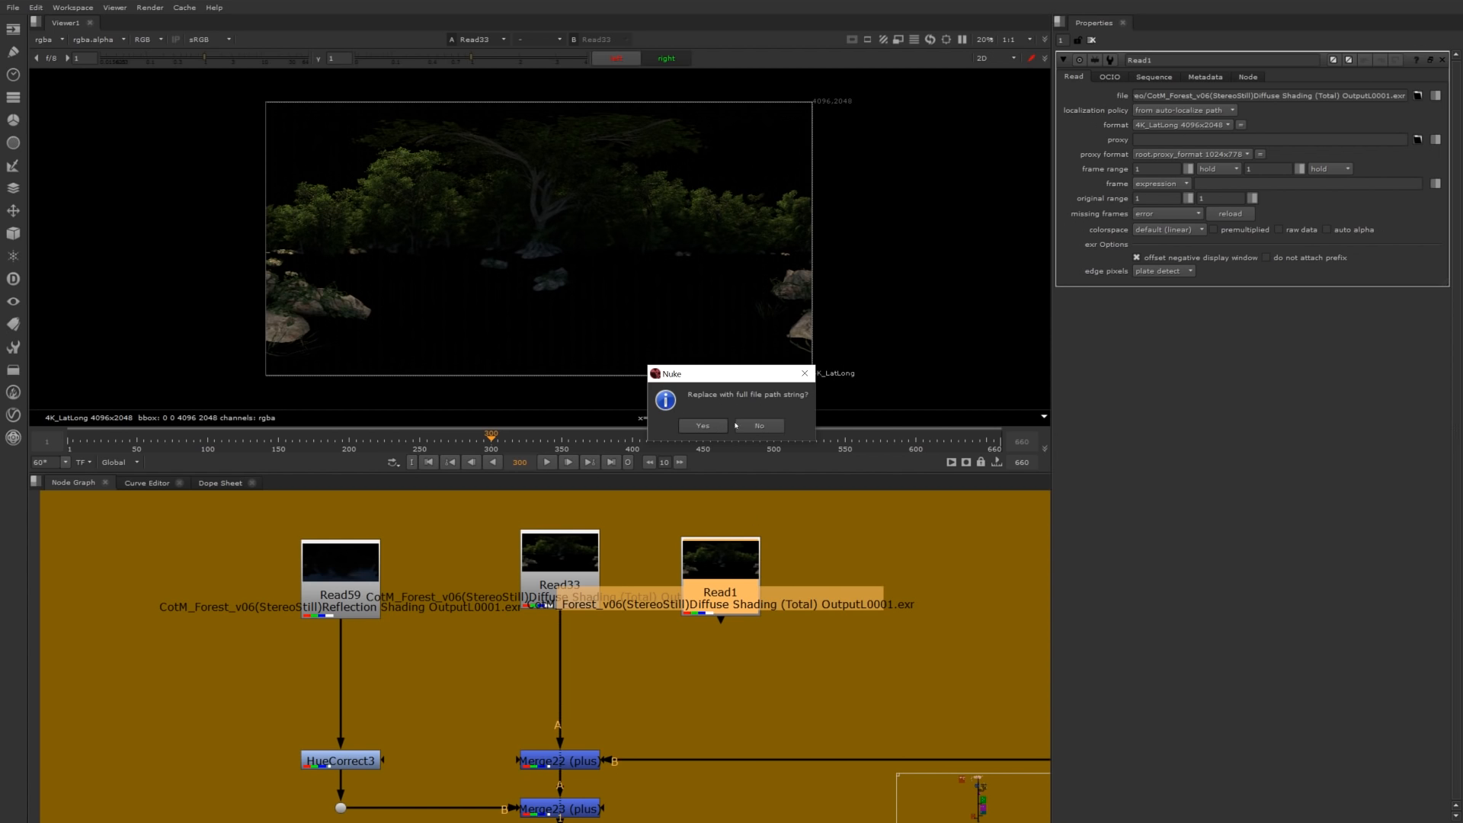
{"action": "left_click", "coordinate": [736, 426]}
Display the right-eye diffuse pass Read1 in the viewer.
{"action": "left_click", "coordinate": [583, 568]}
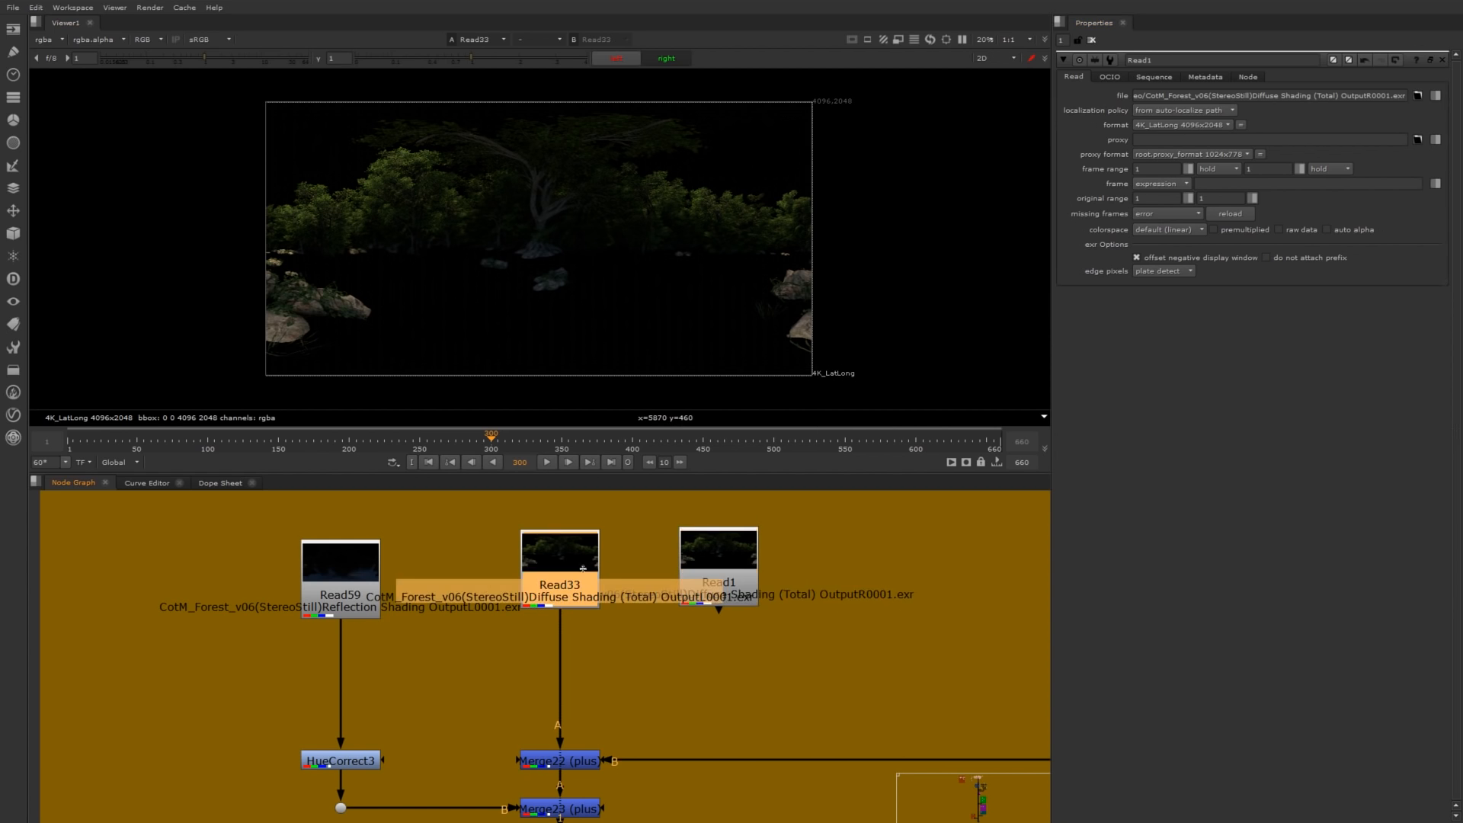
{"action": "left_click", "coordinate": [718, 568]}
{"action": "key", "text": "1"}
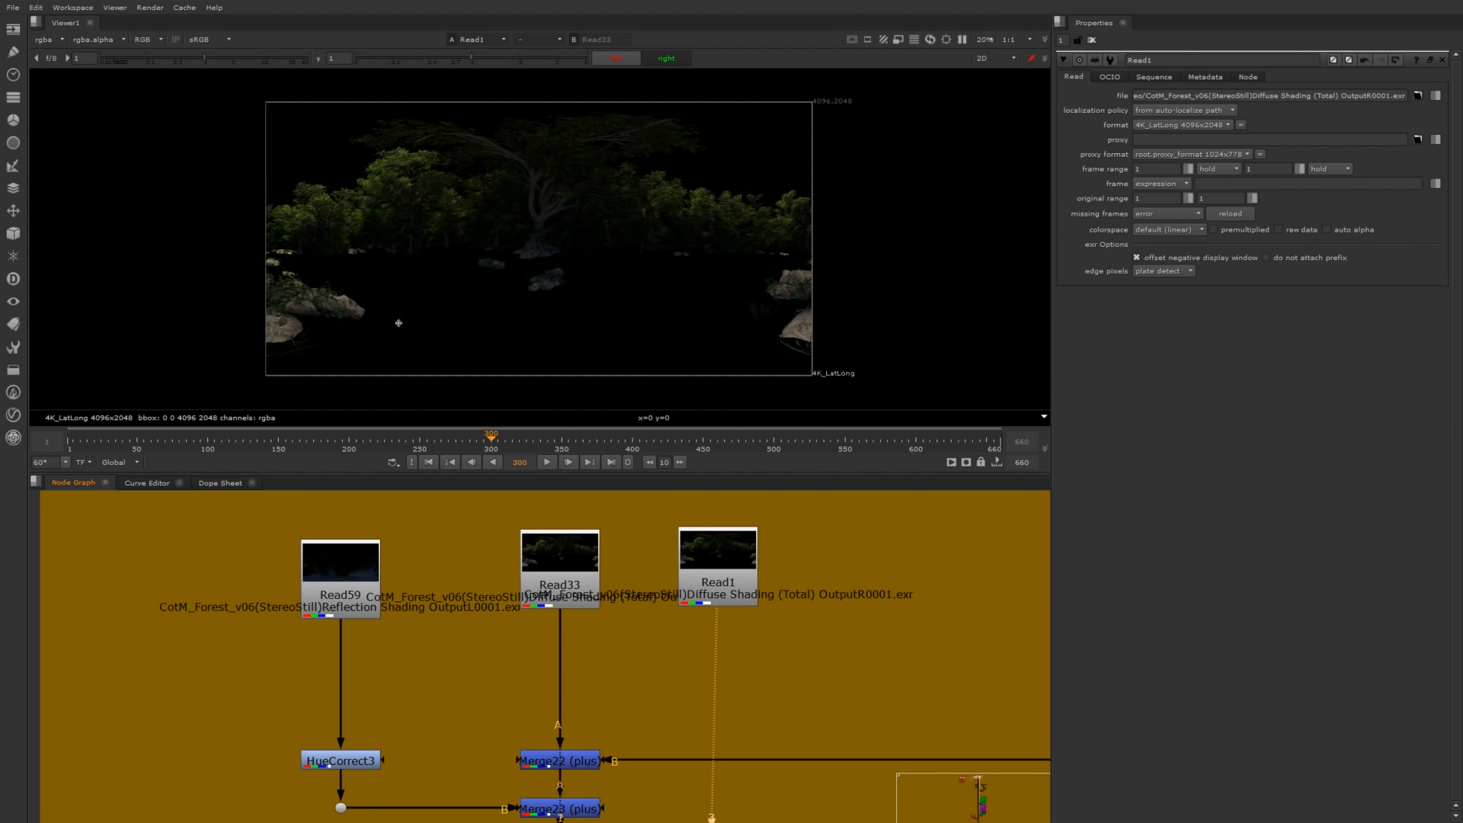
Add a JoinViews node, connecting its left input to Read33 and its right input to Read1.
{"action": "key", "text": "Tab"}
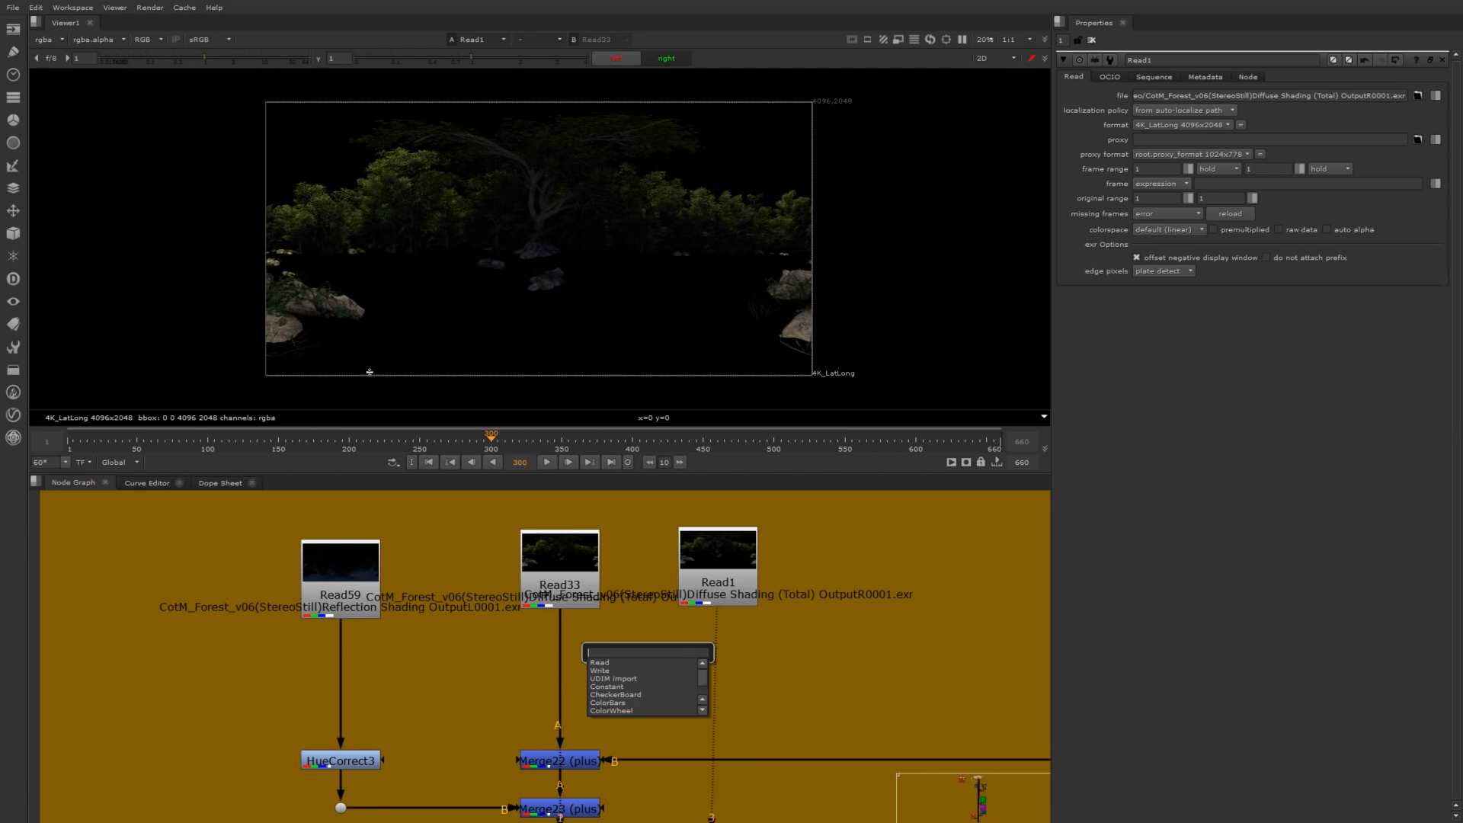
{"action": "type", "text": "joi"}
{"action": "key", "text": "Return"}
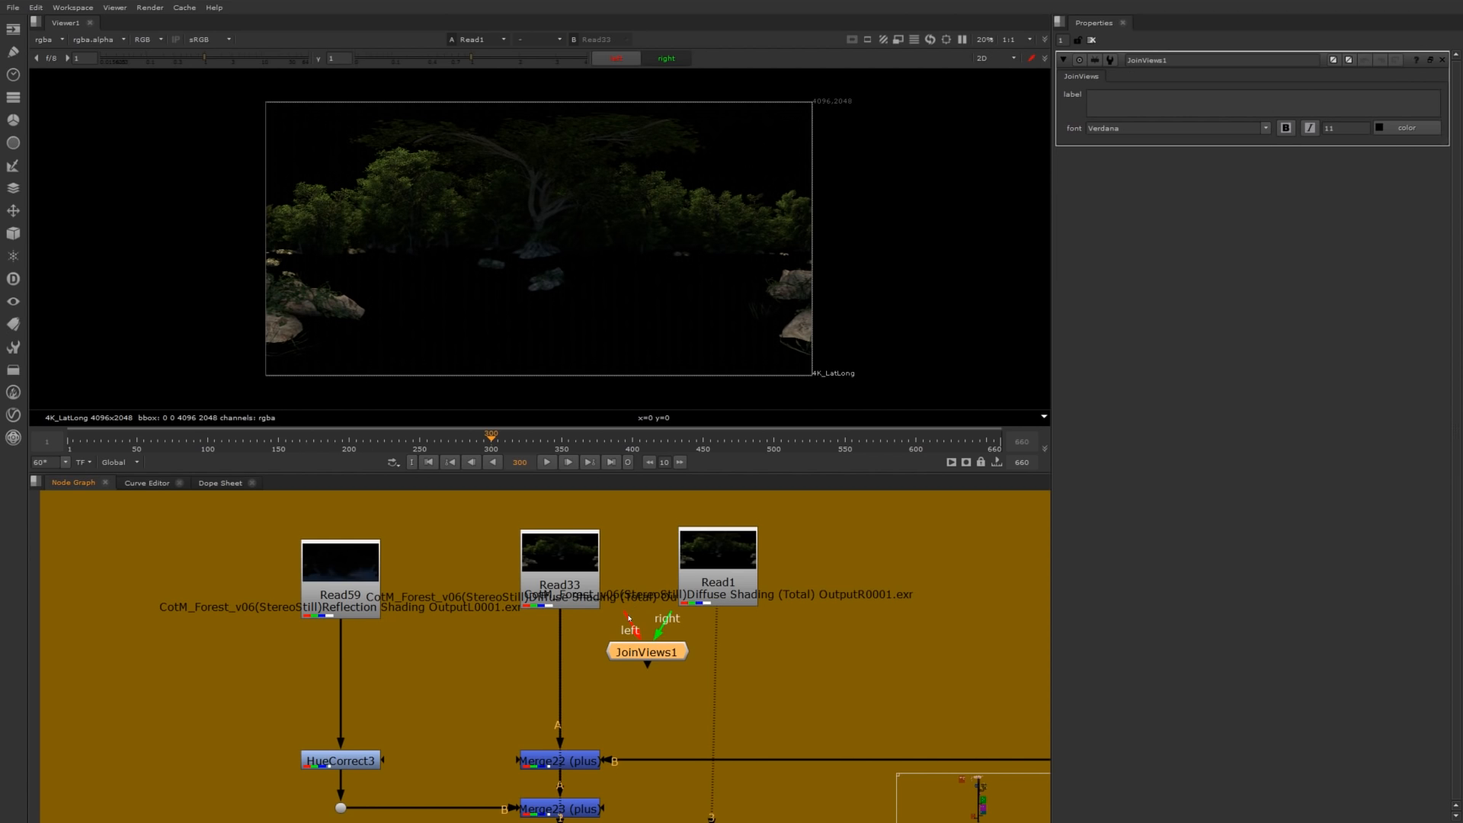
{"action": "left_click_drag", "start_coordinate": [630, 619], "coordinate": [563, 589]}
{"action": "left_click_drag", "start_coordinate": [663, 621], "coordinate": [712, 576]}
{"action": "left_click_drag", "start_coordinate": [670, 649], "coordinate": [640, 648]}
Place the JoinViews node above Merge22, arrange both diffuse reads above it, and display it in the viewer.
{"action": "key", "text": "2"}
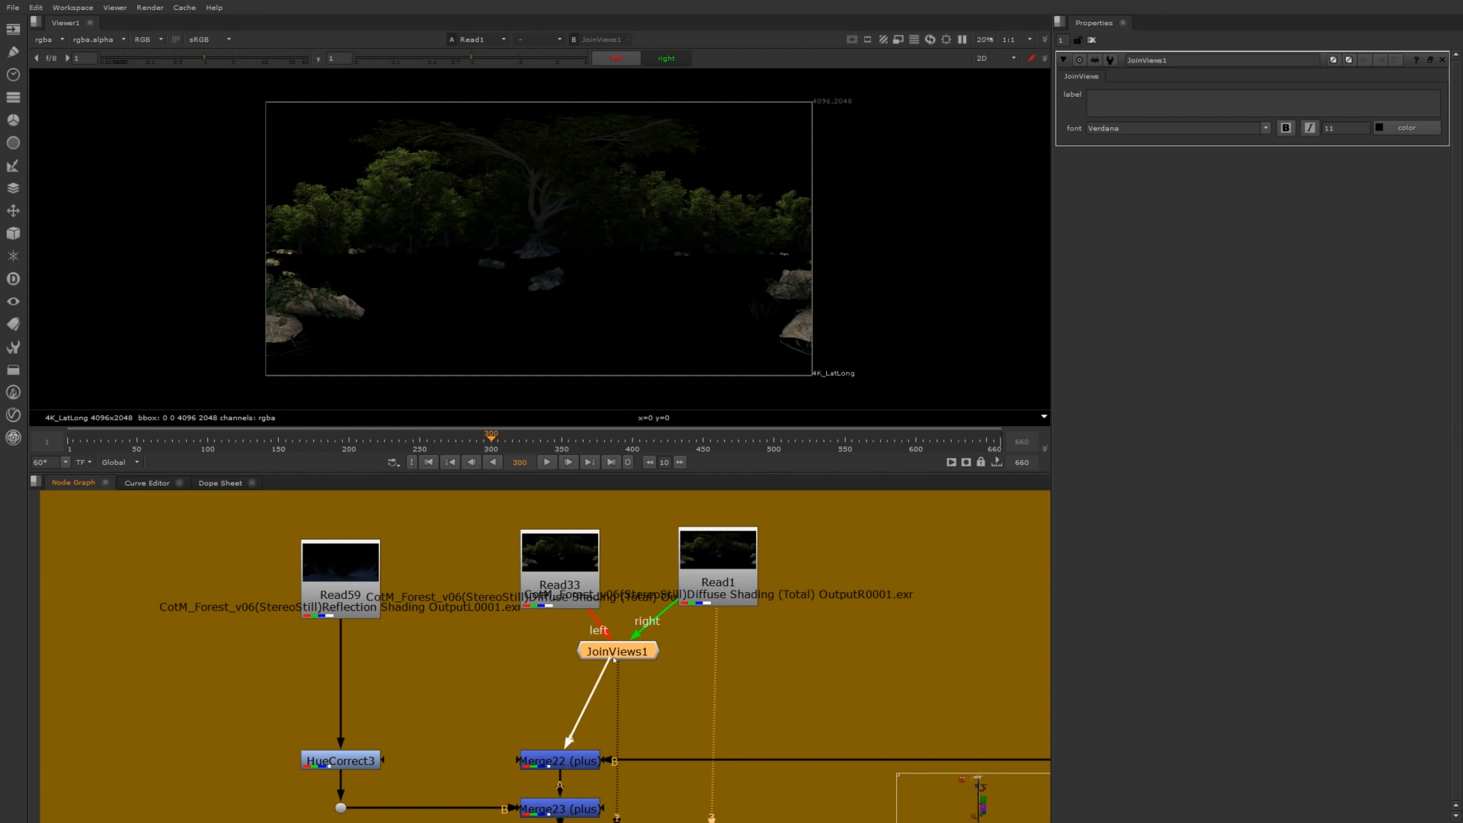
{"action": "left_click_drag", "start_coordinate": [616, 656], "coordinate": [534, 602]}
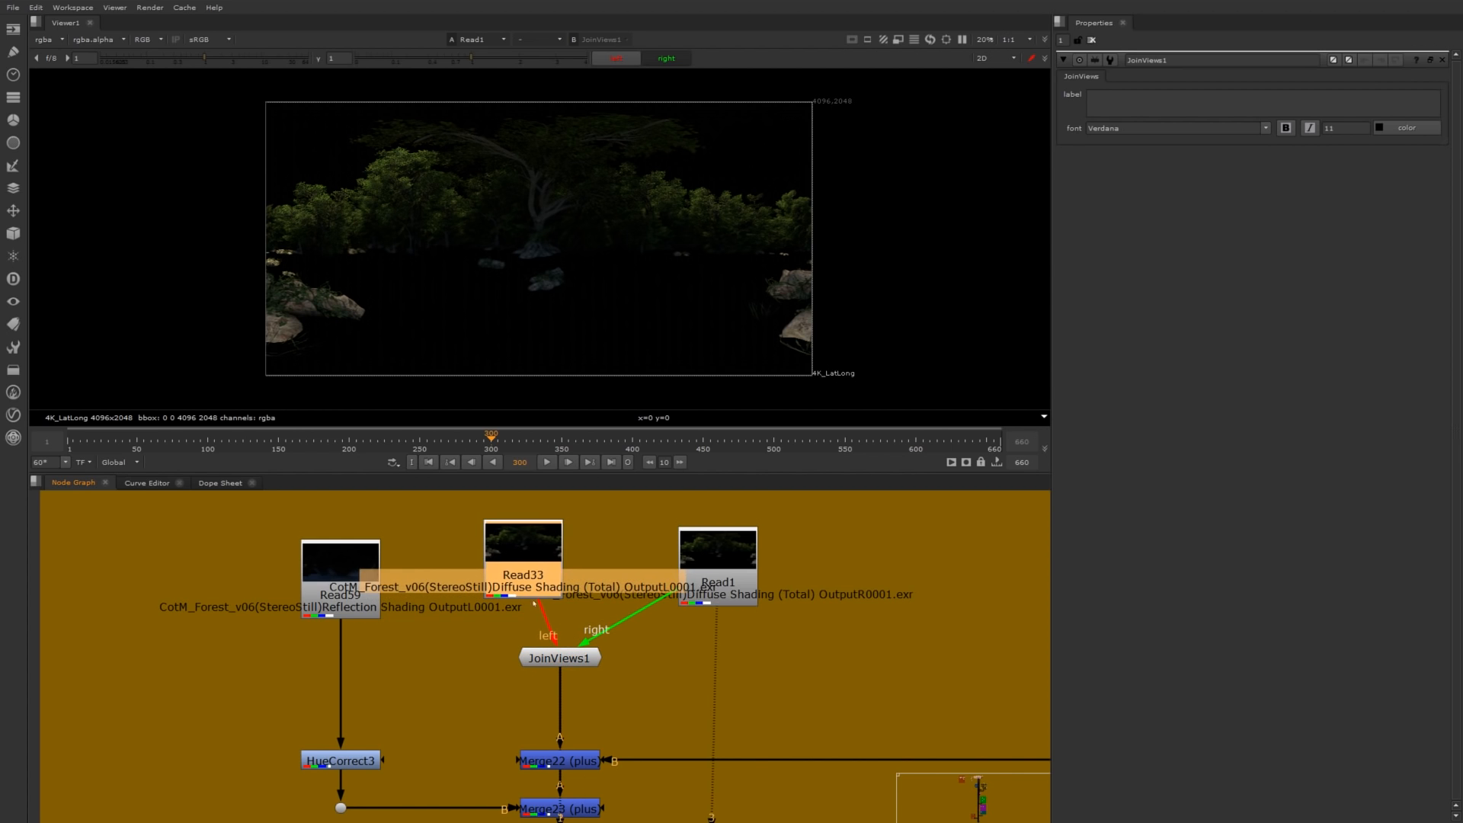
{"action": "left_click_drag", "start_coordinate": [710, 573], "coordinate": [616, 559]}
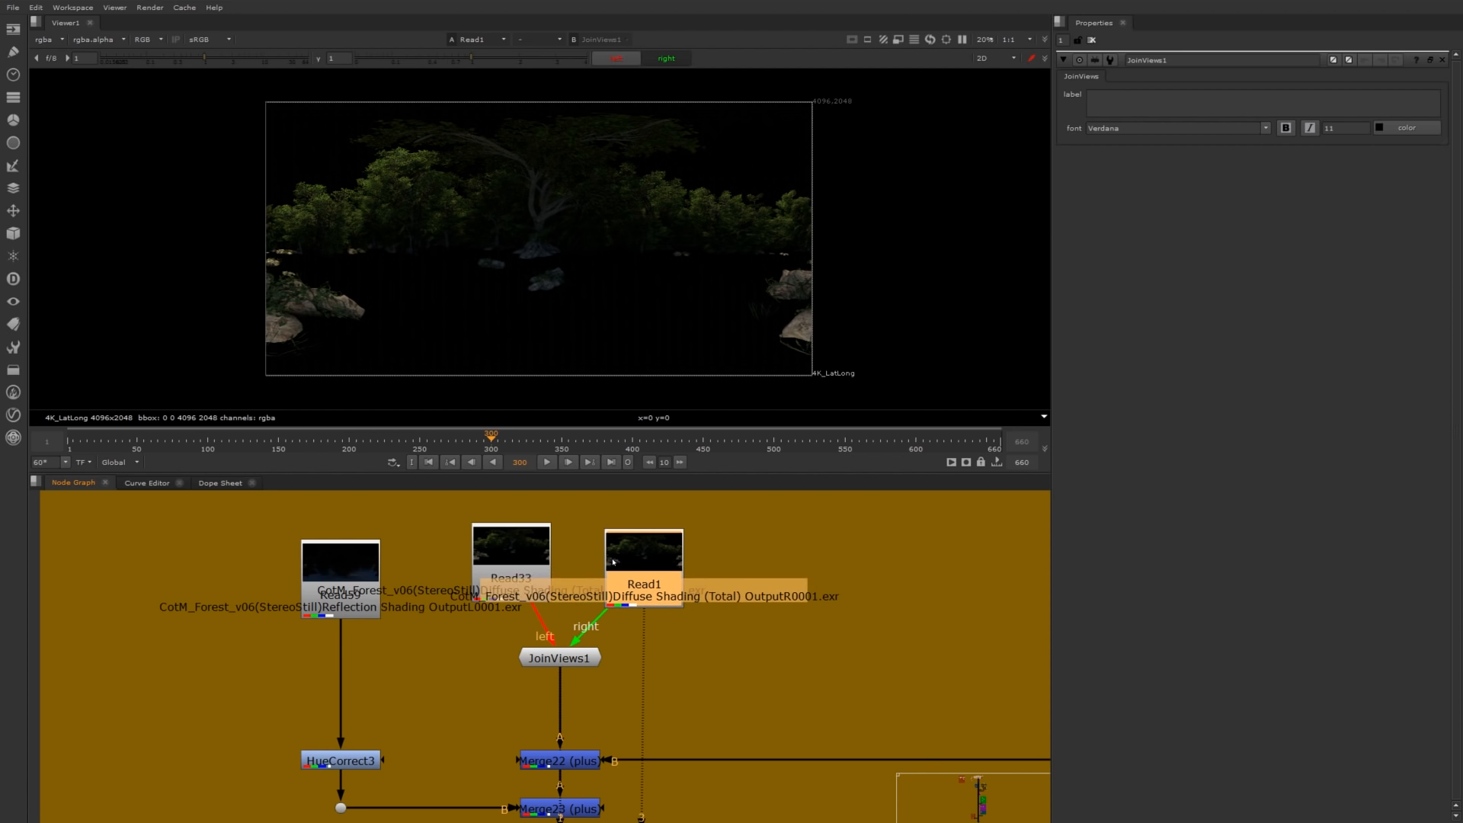
{"action": "left_click", "coordinate": [577, 660]}
{"action": "key", "text": "1"}
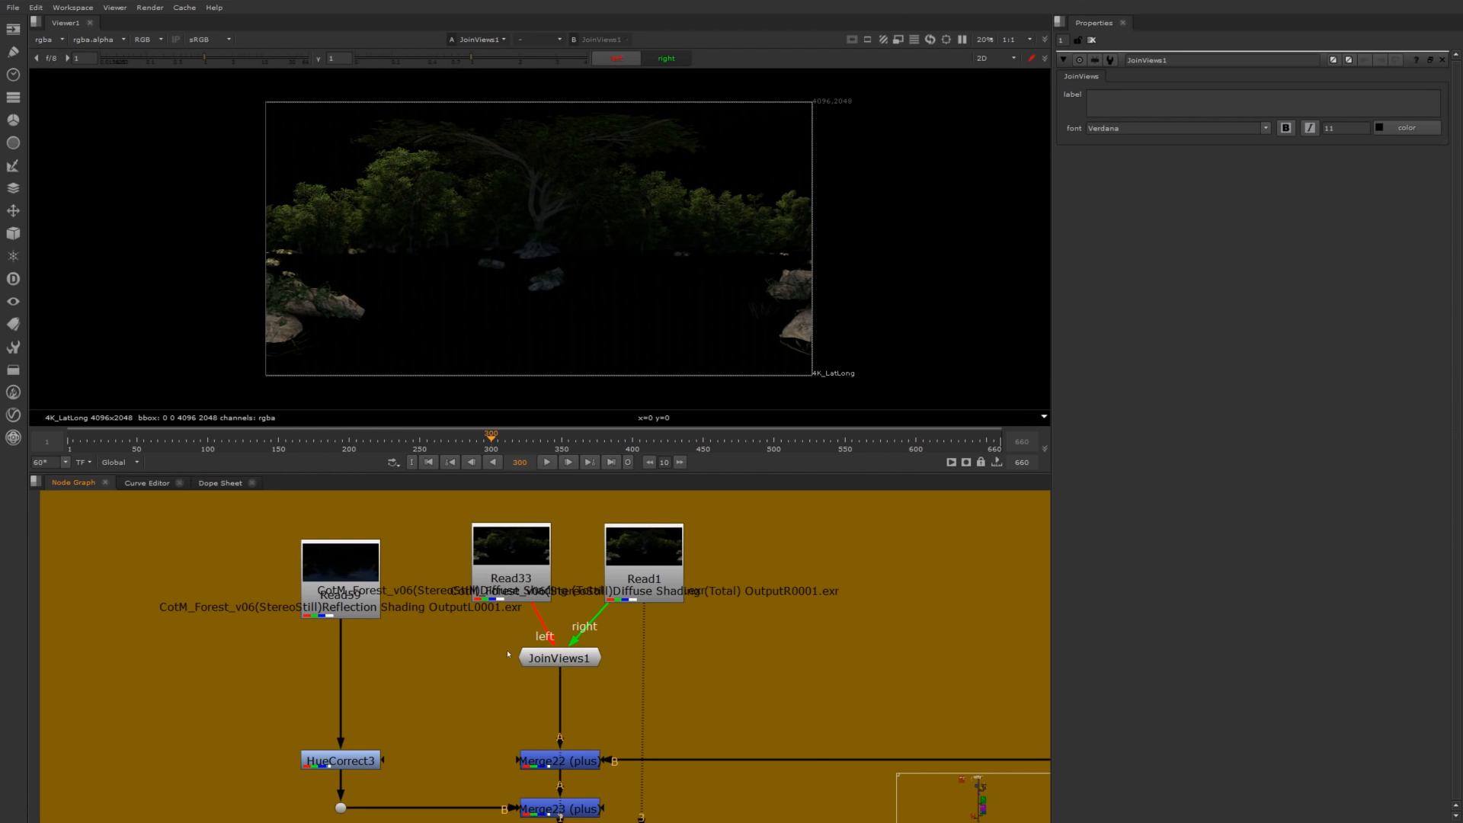
Display the reflection shading pass Read59 in the viewer and open its properties.
{"action": "middle_click_drag", "start_coordinate": [509, 655], "coordinate": [521, 602]}
{"action": "left_click", "coordinate": [488, 615]}
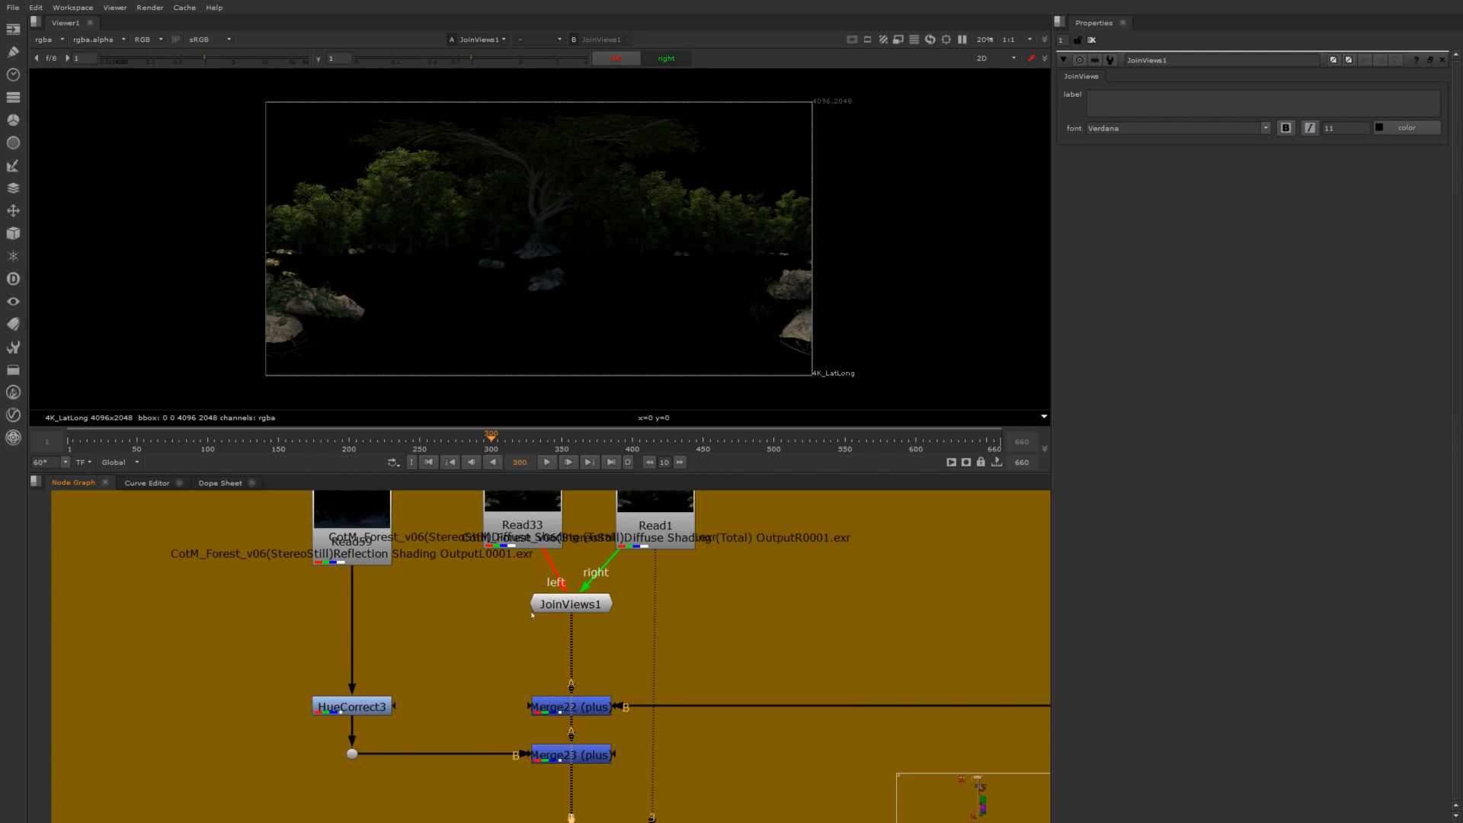
{"action": "middle_click_drag", "start_coordinate": [408, 592], "coordinate": [430, 645]}
{"action": "left_click_drag", "start_coordinate": [379, 595], "coordinate": [334, 582]}
{"action": "key", "text": "1"}
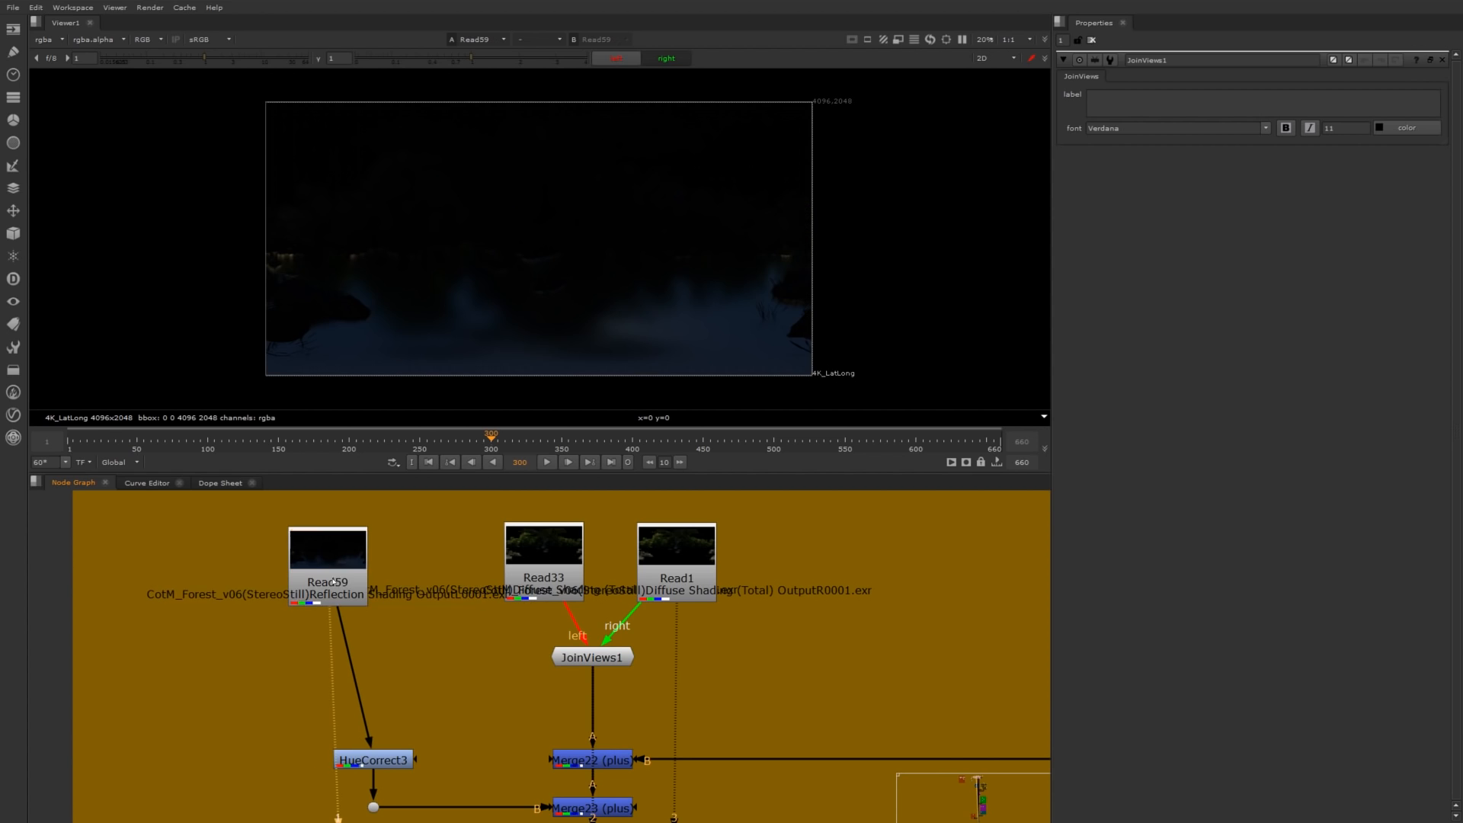
{"action": "key", "text": "Return"}
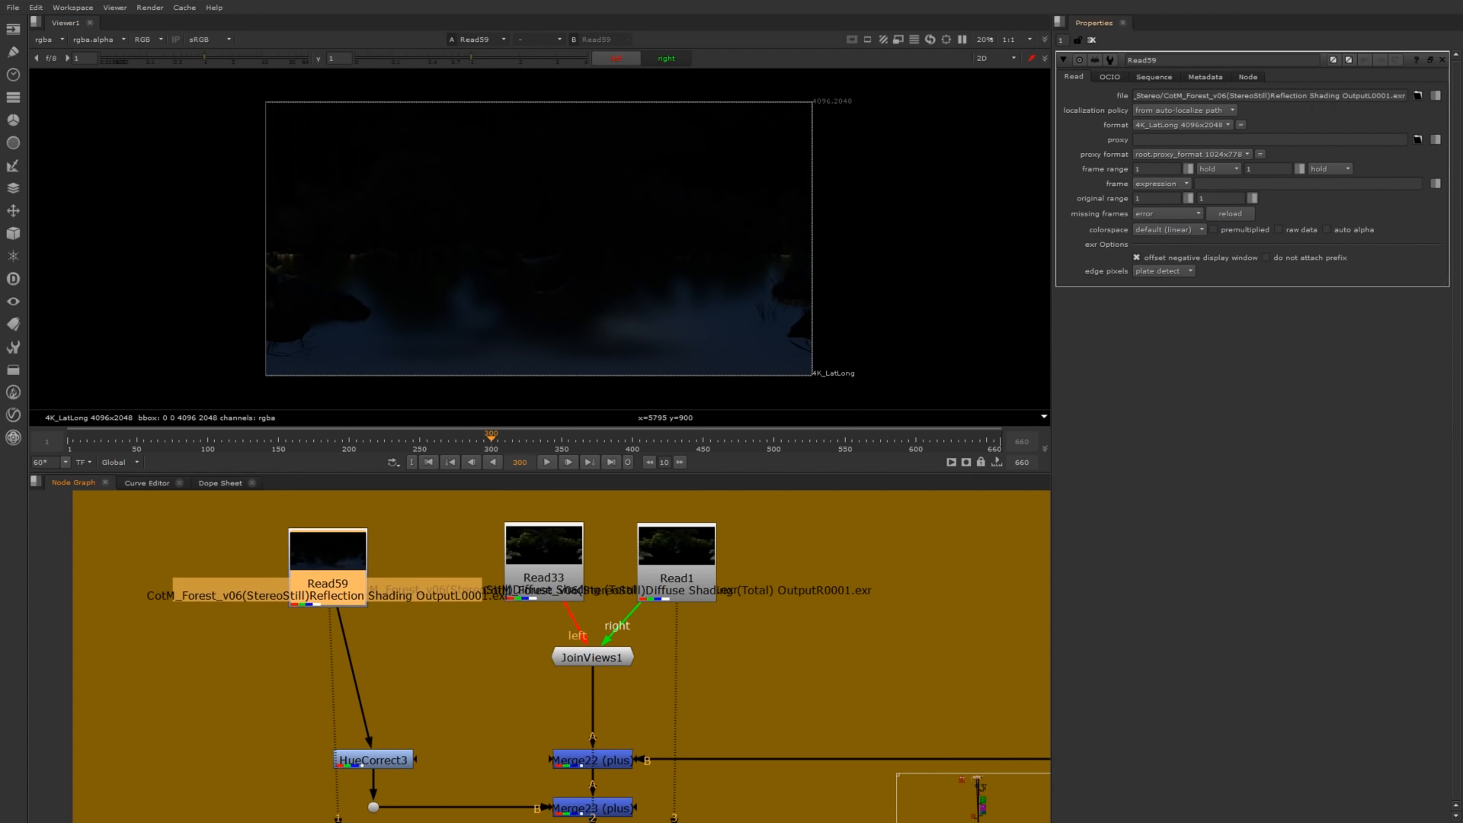
Replace the eye letter L in Read59's file name with the view variable %V, and correct it to %v.
{"action": "left_click", "coordinate": [1369, 96]}
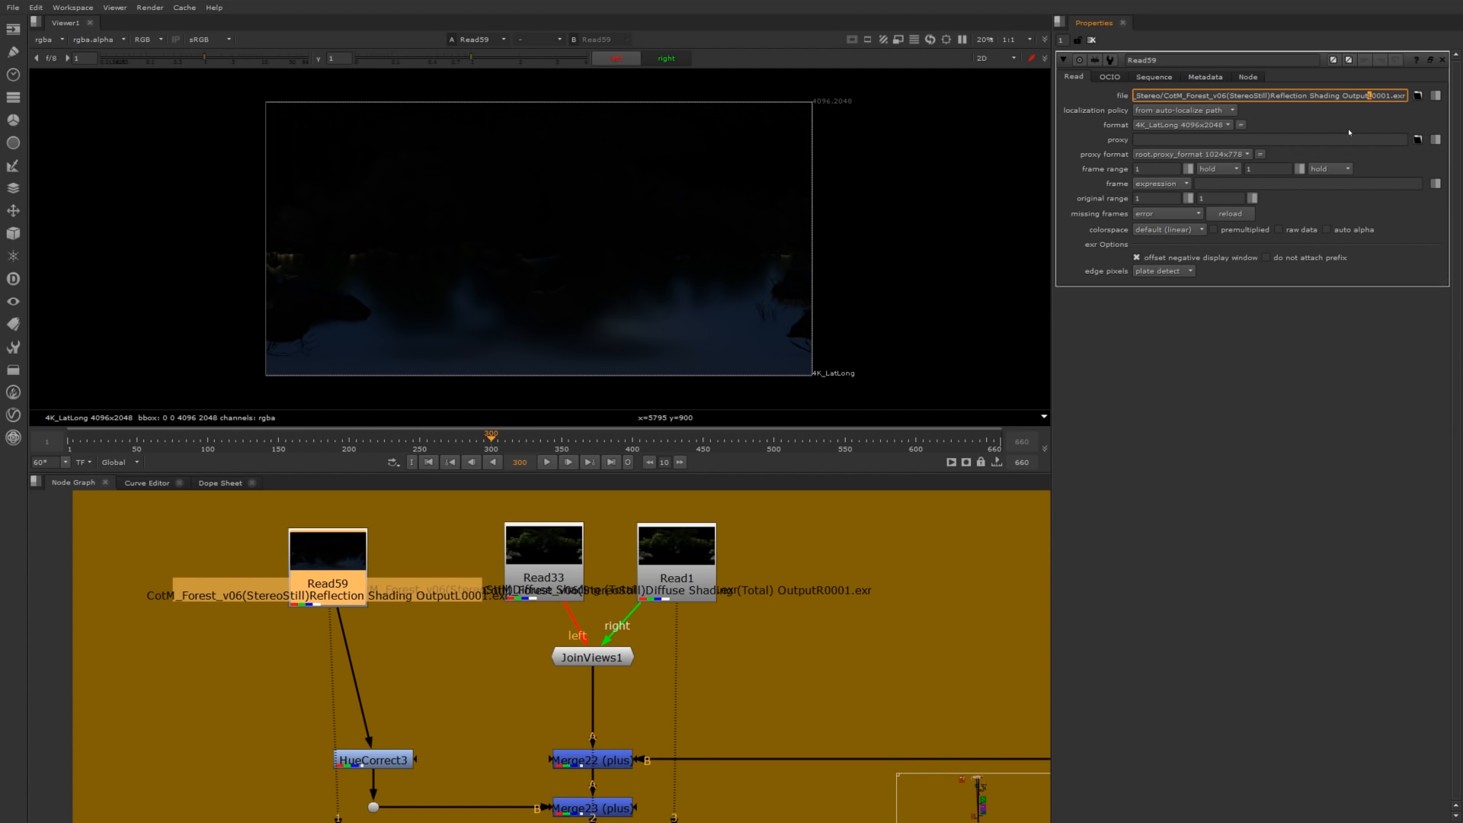
{"action": "type", "text": "%V"}
{"action": "left_click", "coordinate": [501, 679]}
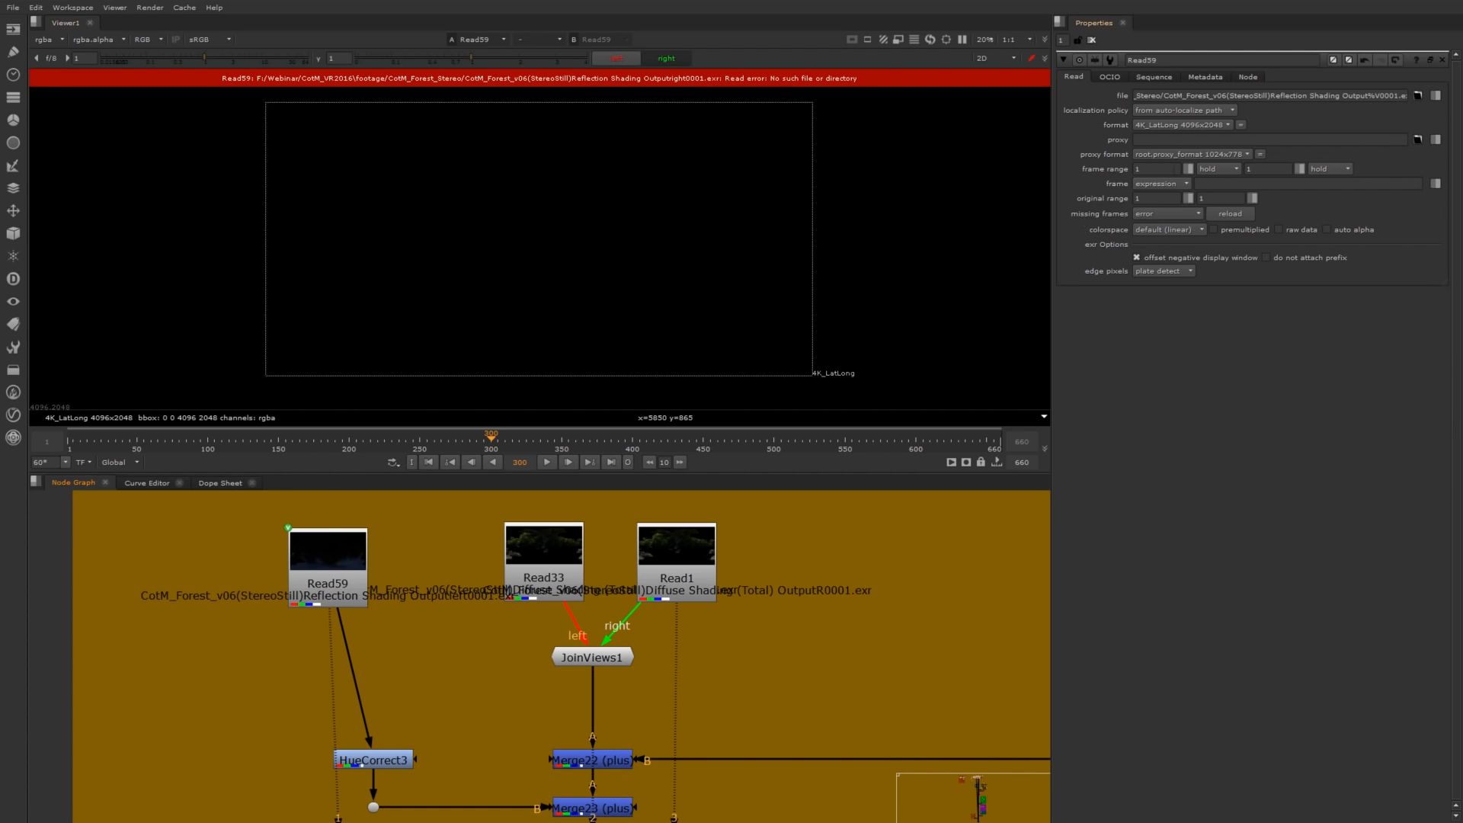
{"action": "left_click", "coordinate": [1381, 96]}
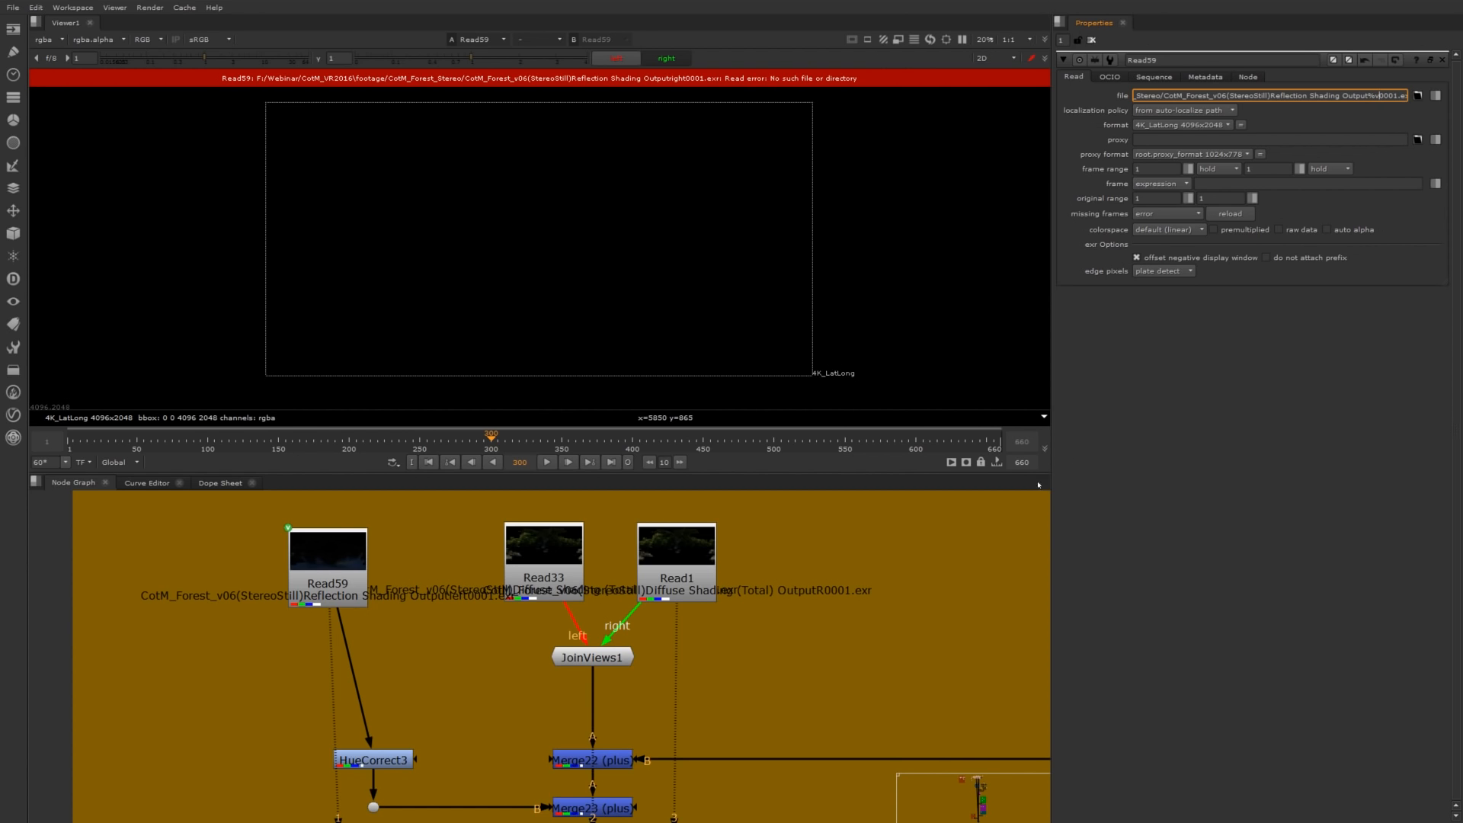
{"action": "key", "text": "Return"}
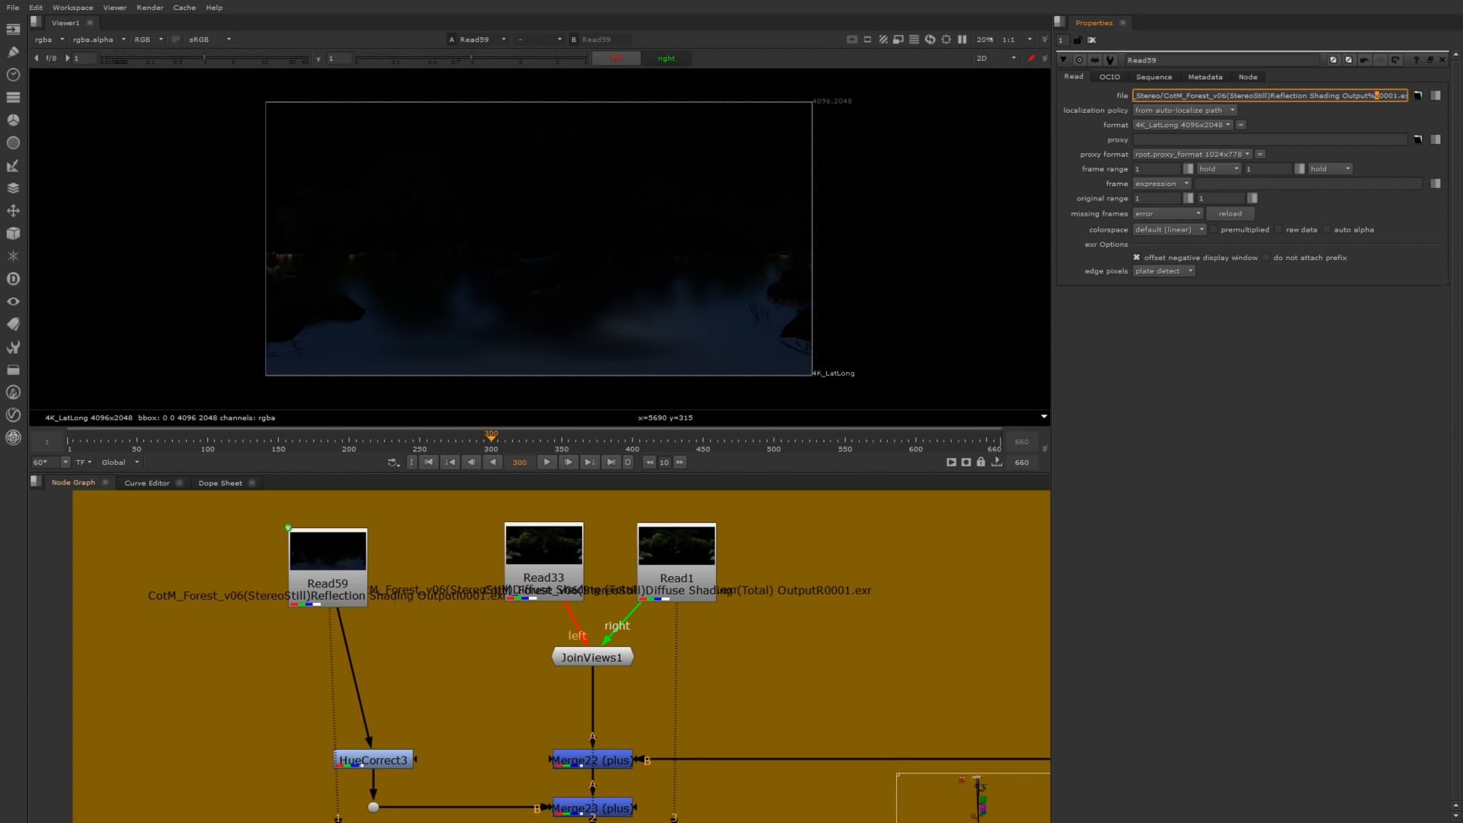
Switch the viewer repeatedly between the left and right views to compare both eyes of Read59.
{"action": "left_click_drag", "start_coordinate": [328, 548], "coordinate": [290, 541]}
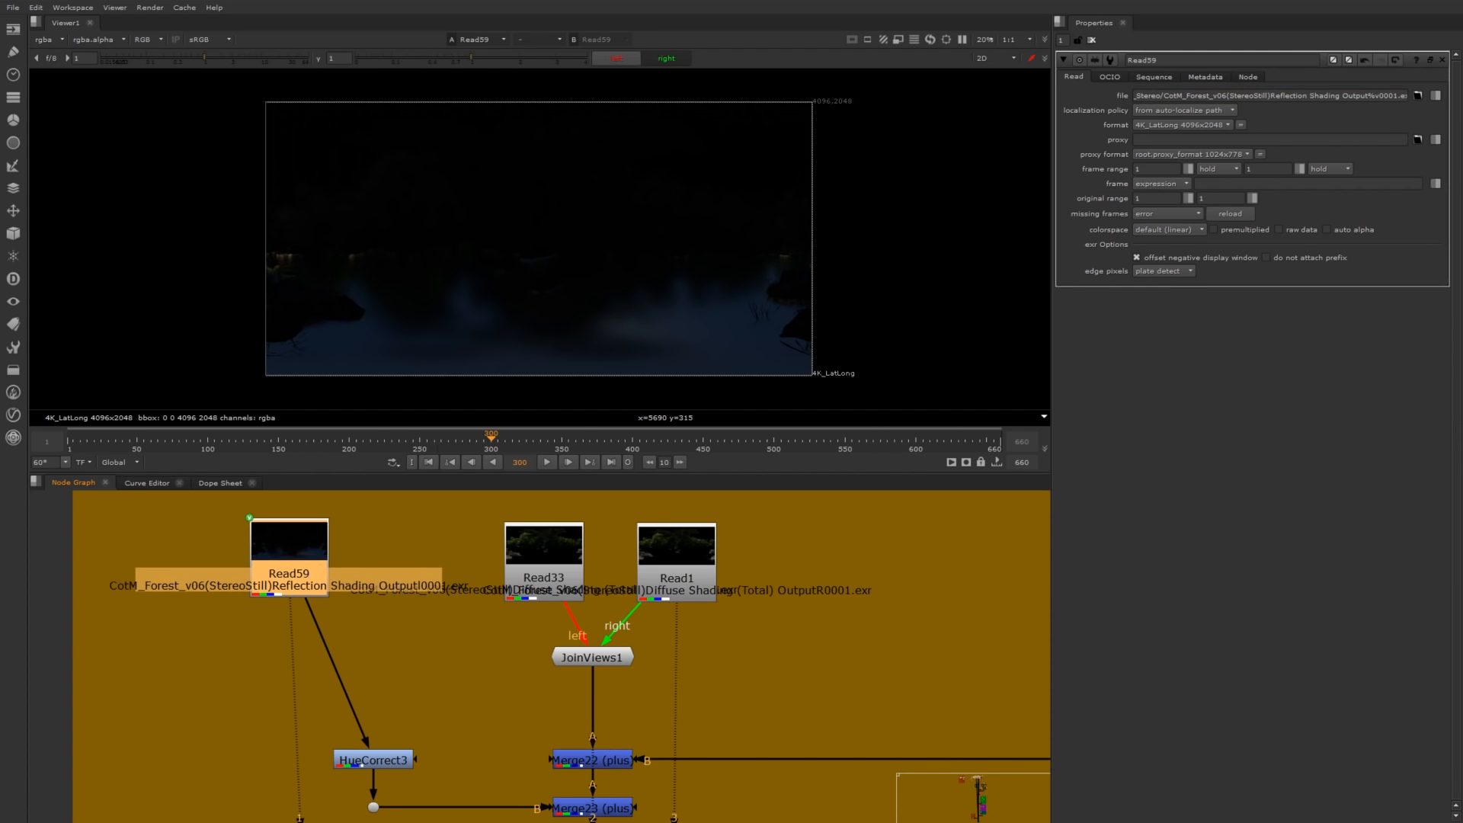
{"action": "key", "text": "apostrophe"}
{"action": "key", "text": "semicolon"}
{"action": "key", "text": "apostrophe"}
{"action": "key", "text": "semicolon"}
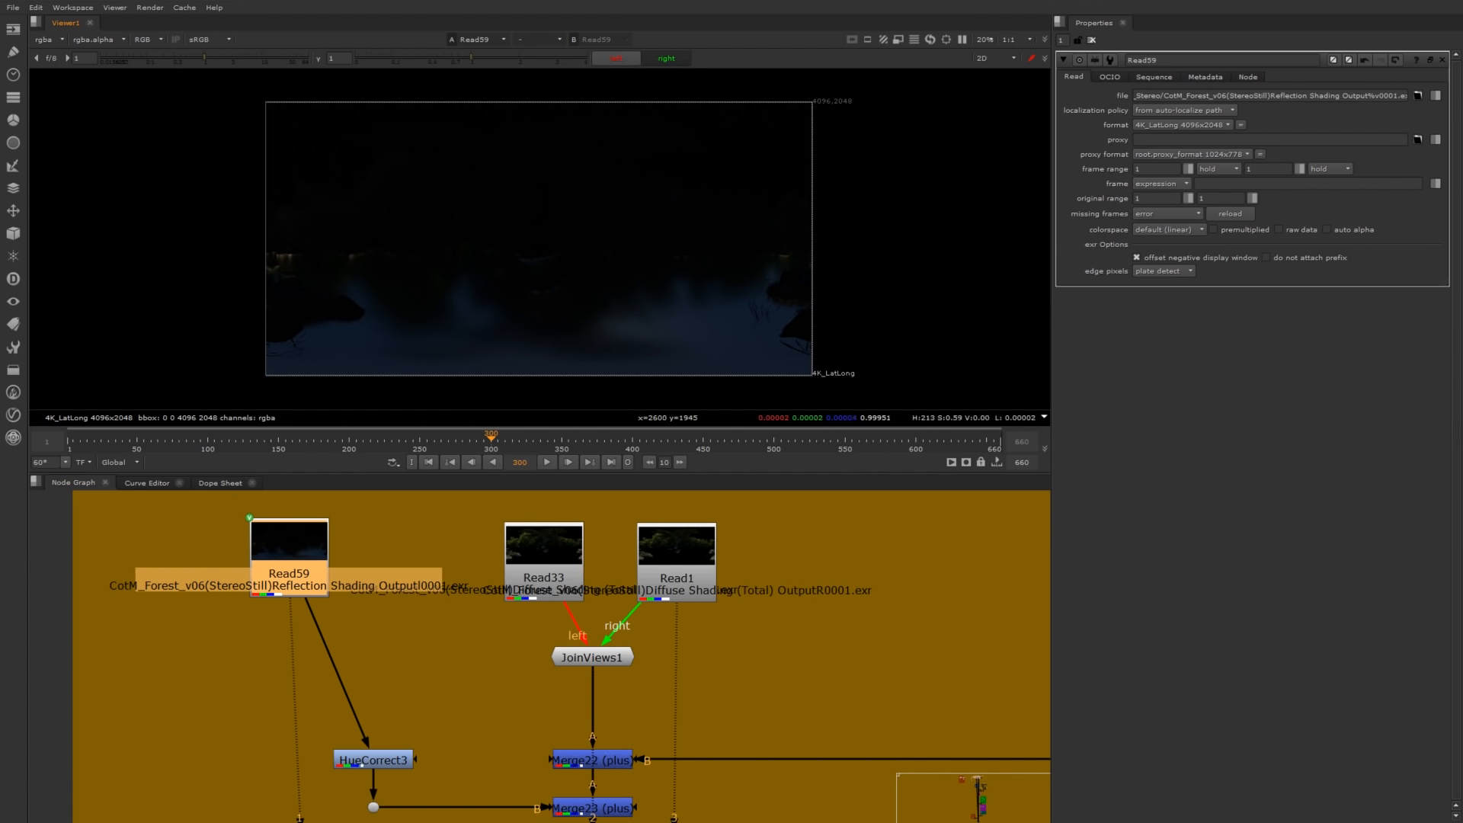
{"action": "key", "text": "apostrophe"}
{"action": "key", "text": "semicolon"}
{"action": "key", "text": "apostrophe"}
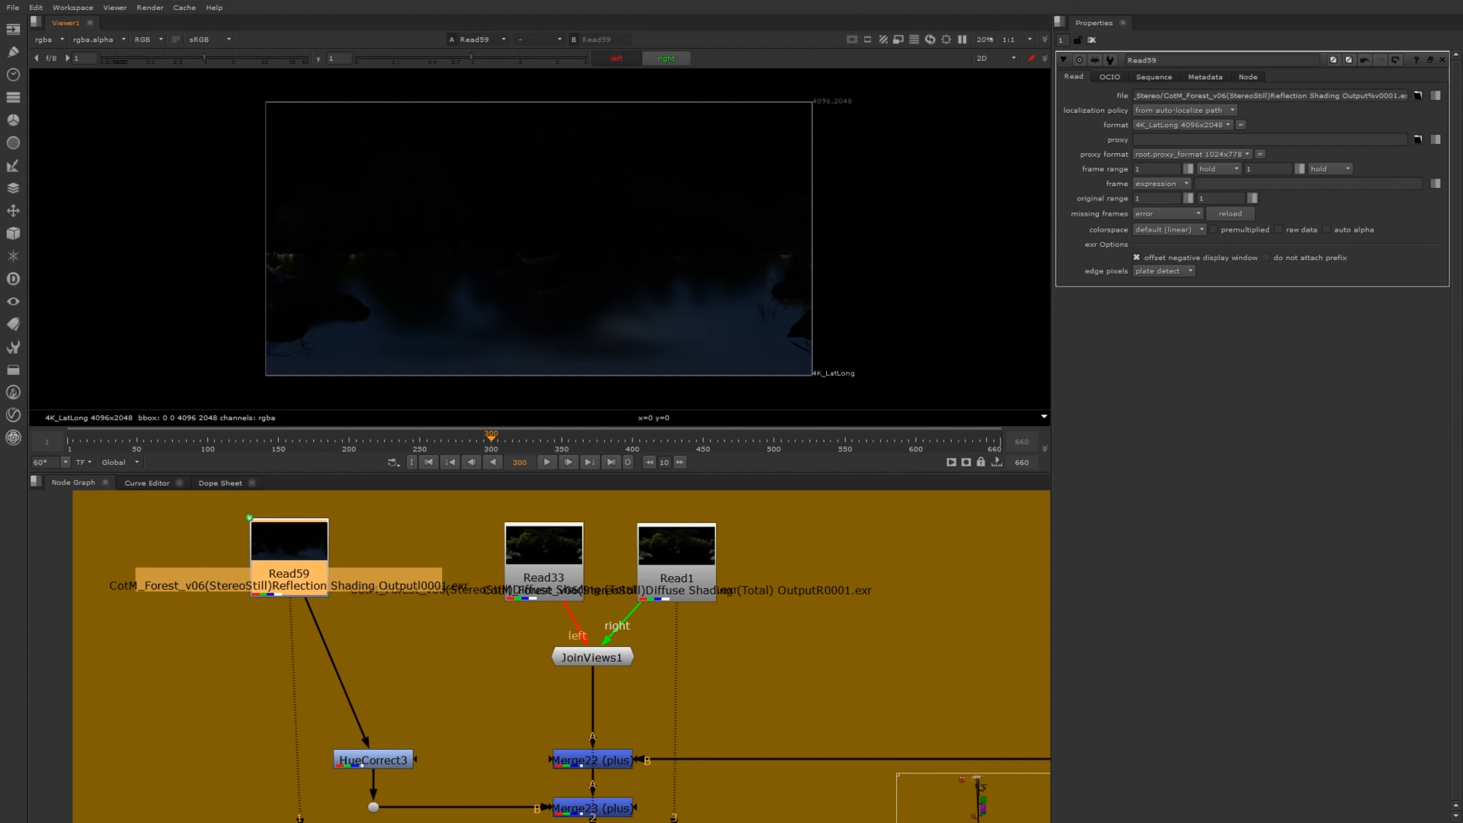
{"action": "key", "text": "semicolon"}
Line up Read59 above HueCorrect3 and spread the two diffuse reads evenly above the JoinViews node.
{"action": "left_click_drag", "start_coordinate": [310, 574], "coordinate": [394, 576]}
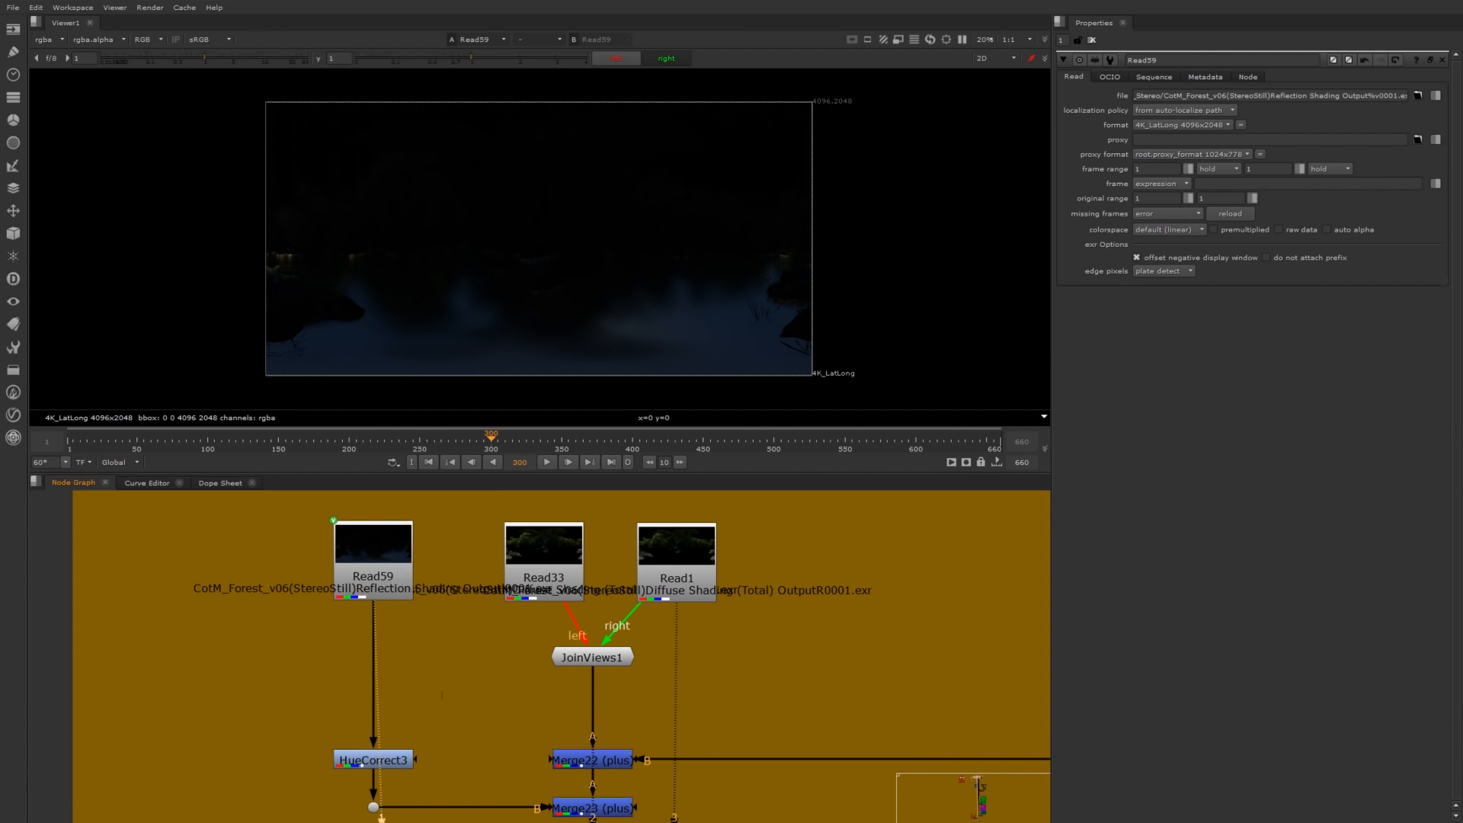
{"action": "middle_click_drag", "start_coordinate": [671, 686], "coordinate": [609, 656]}
{"action": "left_click", "coordinate": [615, 548]}
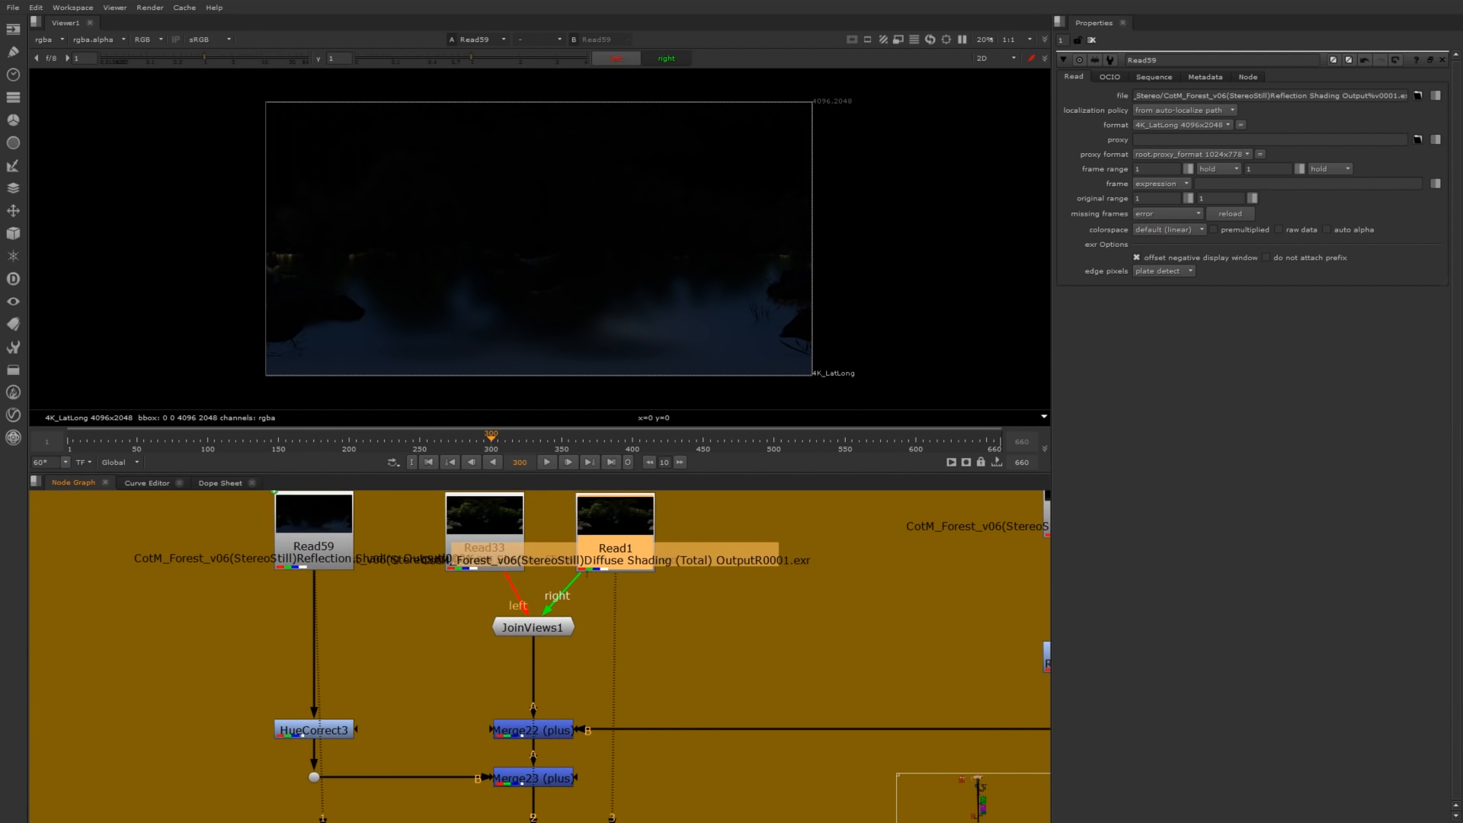
{"action": "left_click_drag", "start_coordinate": [514, 549], "coordinate": [511, 548]}
{"action": "left_click_drag", "start_coordinate": [615, 548], "coordinate": [619, 546]}
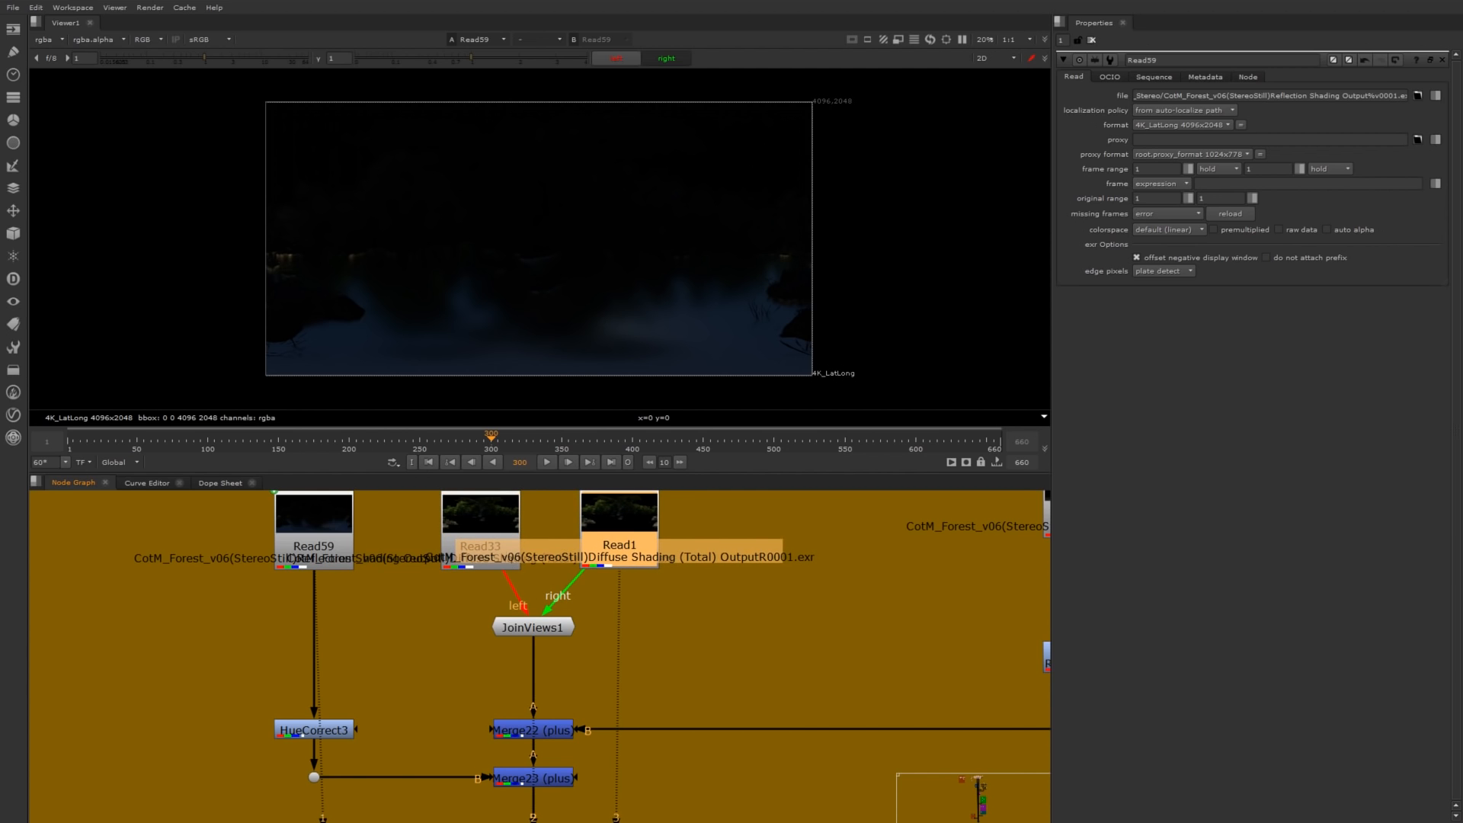
{"action": "left_click_drag", "start_coordinate": [480, 546], "coordinate": [476, 545]}
Display the HueCorrect3 result in the viewer, followed by the combined passes at Merge23.
{"action": "left_click_drag", "start_coordinate": [283, 684], "coordinate": [395, 752]}
{"action": "key", "text": "1"}
{"action": "middle_click_drag", "start_coordinate": [416, 665], "coordinate": [311, 597]}
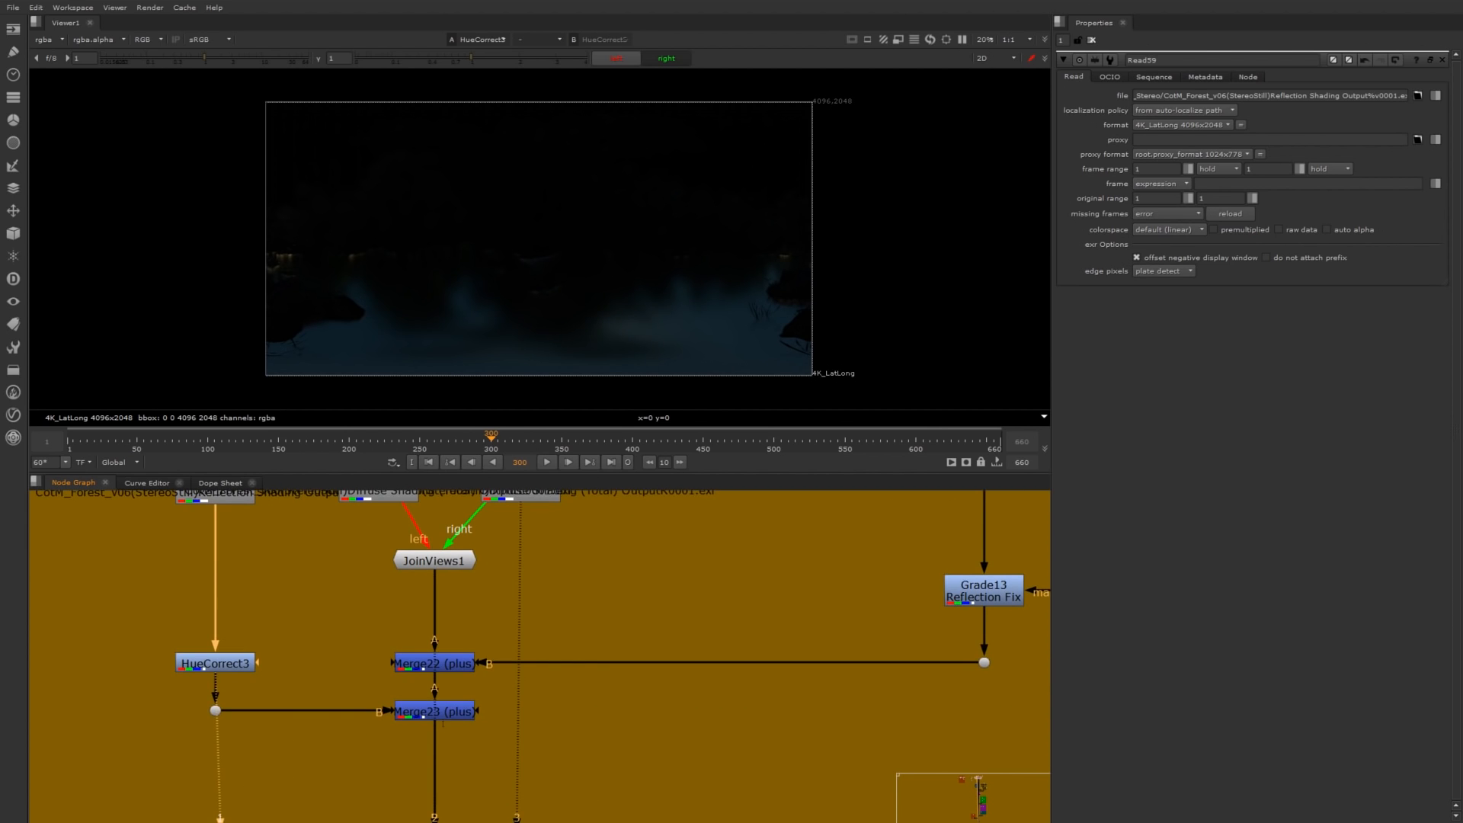
{"action": "left_click", "coordinate": [429, 710]}
{"action": "key", "text": "1"}
{"action": "middle_click_drag", "start_coordinate": [523, 669], "coordinate": [416, 660]}
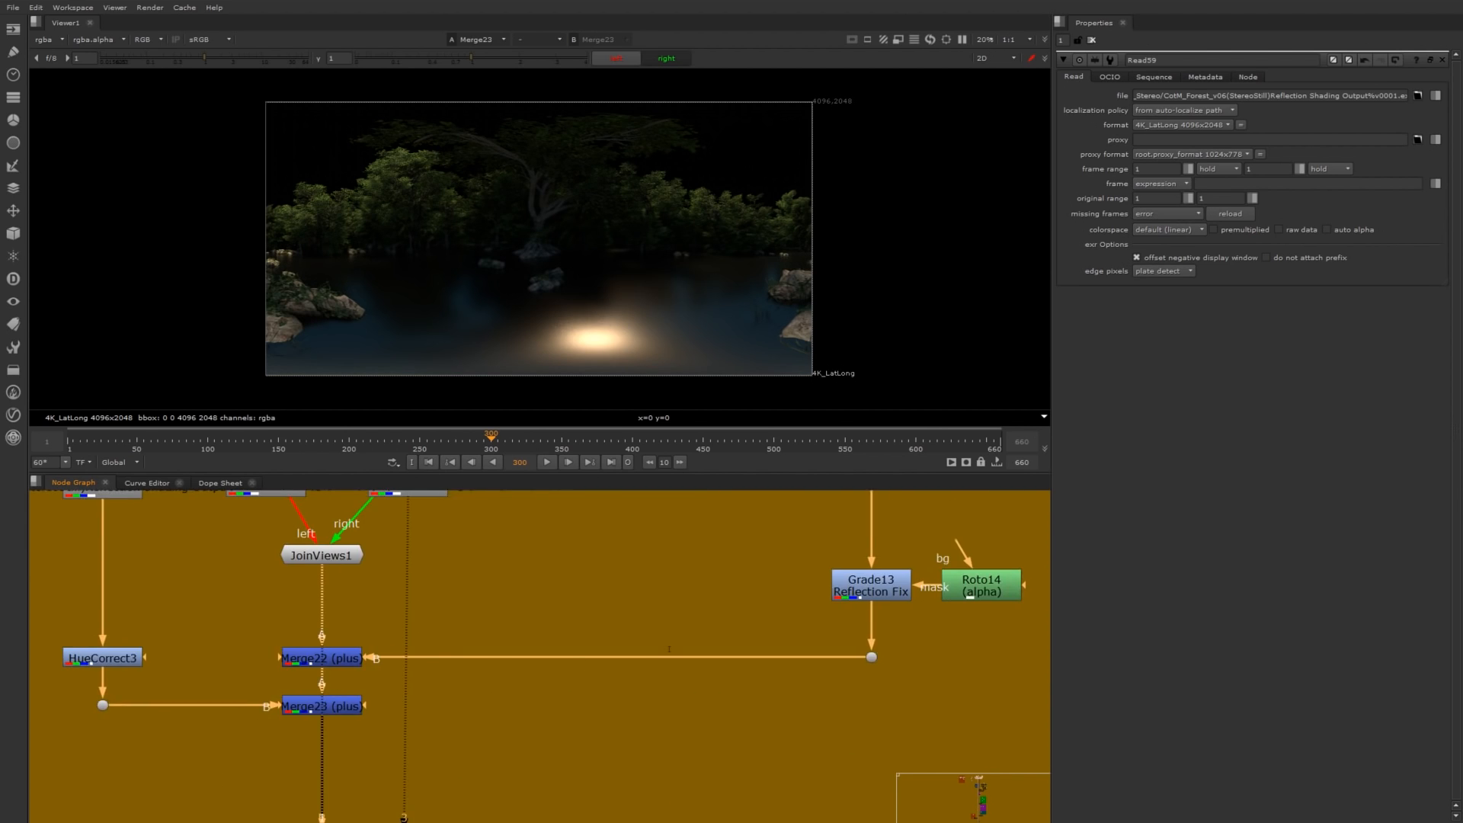
Move the specular pass Read65 slightly closer to Grade13 and display it in the viewer.
{"action": "scroll", "coordinate": [681, 637], "scroll_direction": "up", "scroll_amount": 2}
{"action": "scroll", "coordinate": [718, 657], "scroll_direction": "down", "scroll_amount": 5}
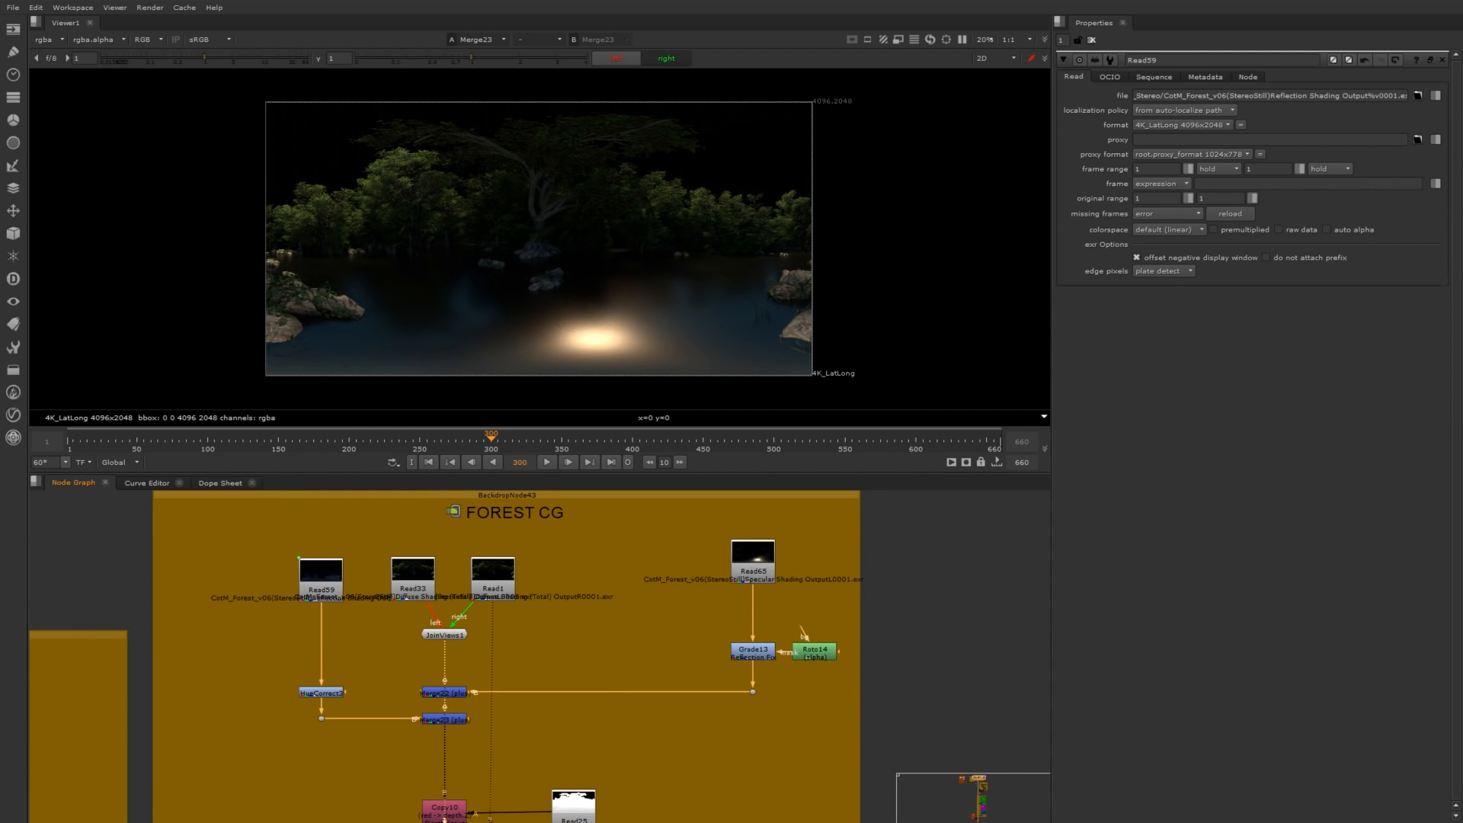
{"action": "left_click_drag", "start_coordinate": [753, 568], "coordinate": [753, 580]}
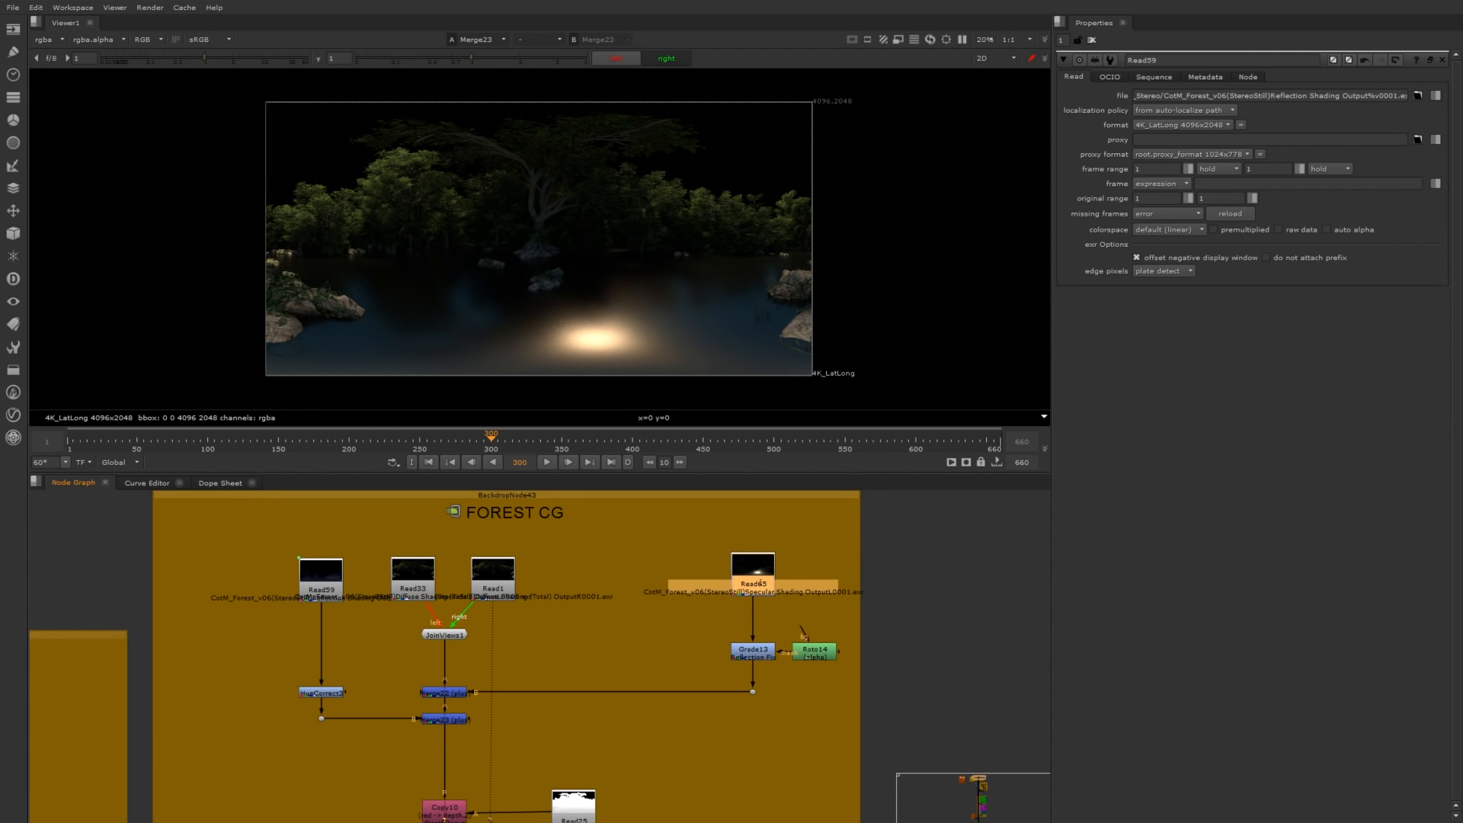
{"action": "key", "text": "1"}
{"action": "scroll", "coordinate": [653, 607], "scroll_direction": "down", "scroll_amount": 2}
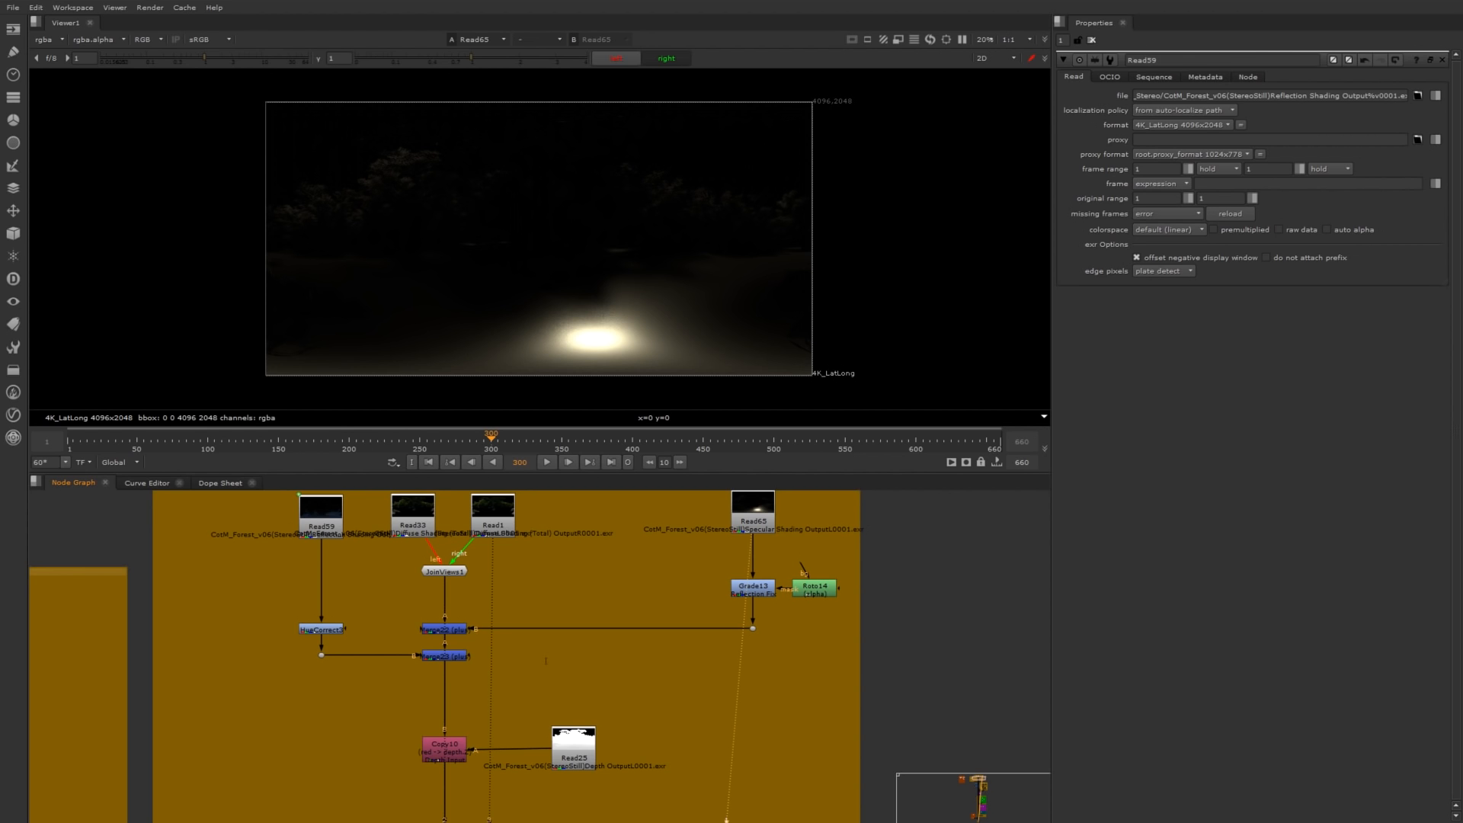
{"action": "scroll", "coordinate": [545, 660], "scroll_direction": "down", "scroll_amount": 4}
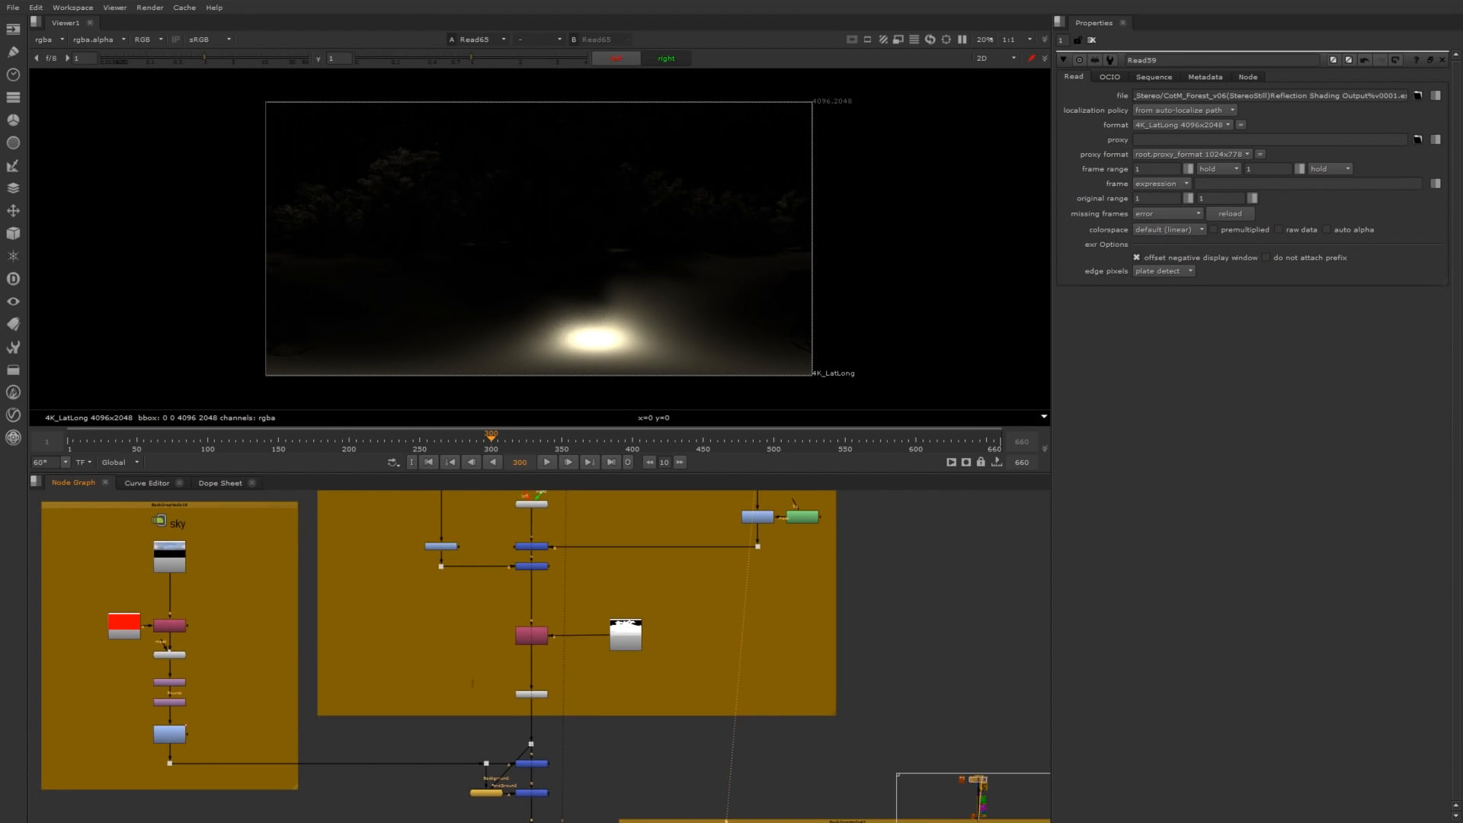
Open the settings of Grade13 and split off the right view for its blackpoint value.
{"action": "scroll", "coordinate": [473, 682], "scroll_direction": "left", "scroll_amount": 5}
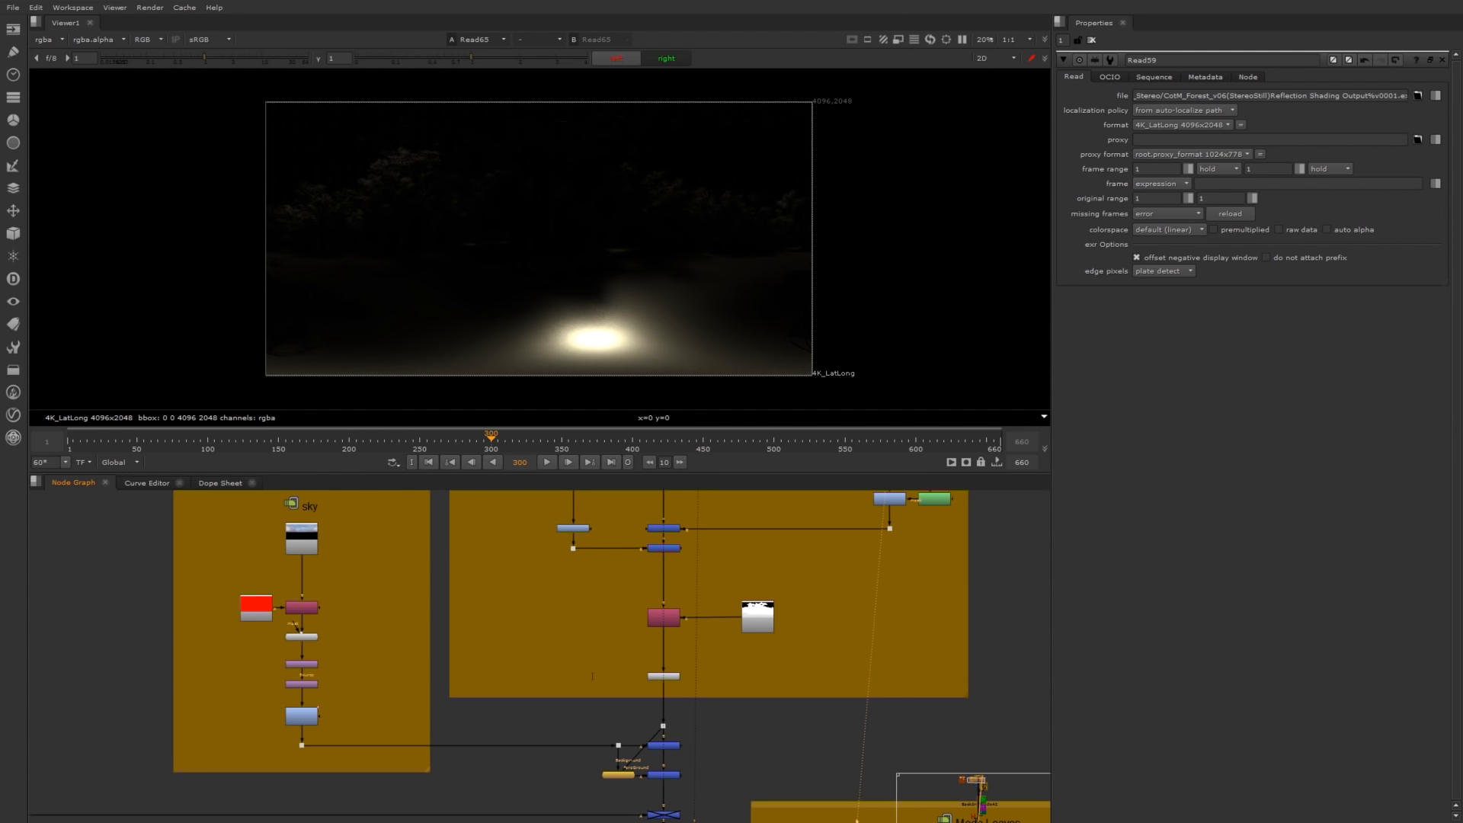
{"action": "scroll", "coordinate": [811, 596], "scroll_direction": "up", "scroll_amount": 3}
{"action": "scroll", "coordinate": [862, 570], "scroll_direction": "down", "scroll_amount": 3}
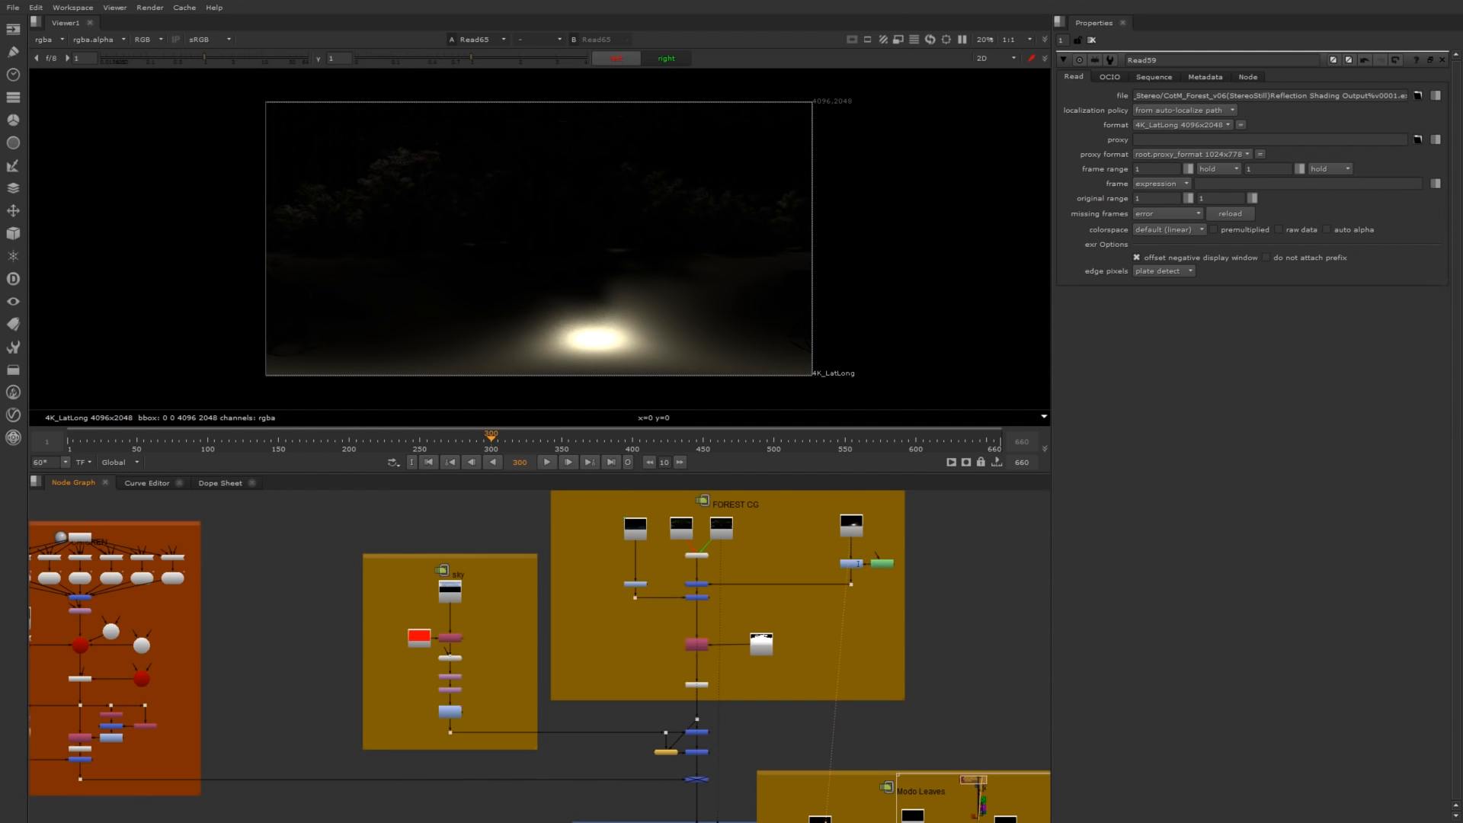
{"action": "scroll", "coordinate": [859, 568], "scroll_direction": "up", "scroll_amount": 7}
{"action": "double_click", "coordinate": [846, 567]}
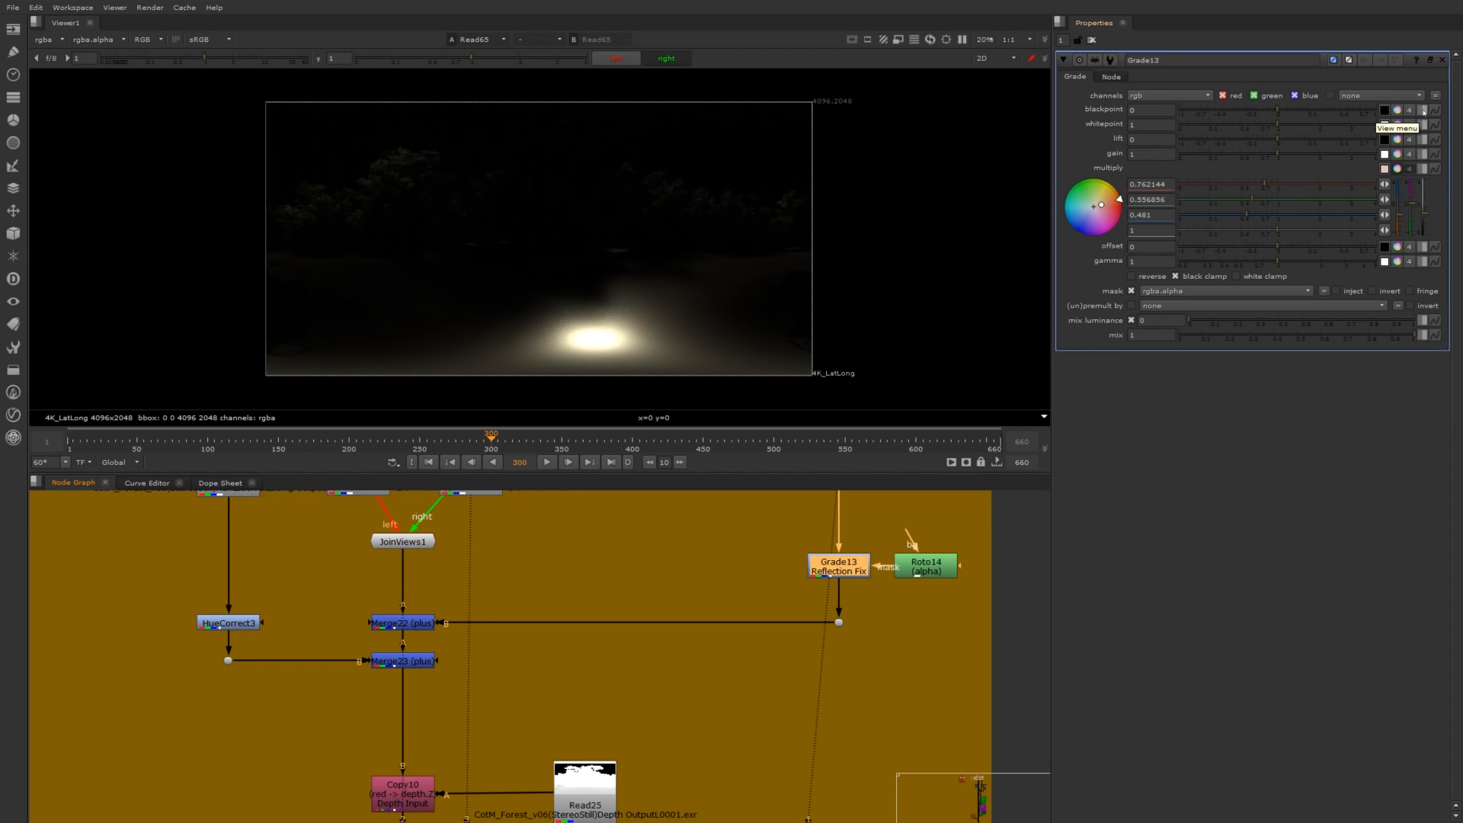
{"action": "left_click", "coordinate": [1423, 112]}
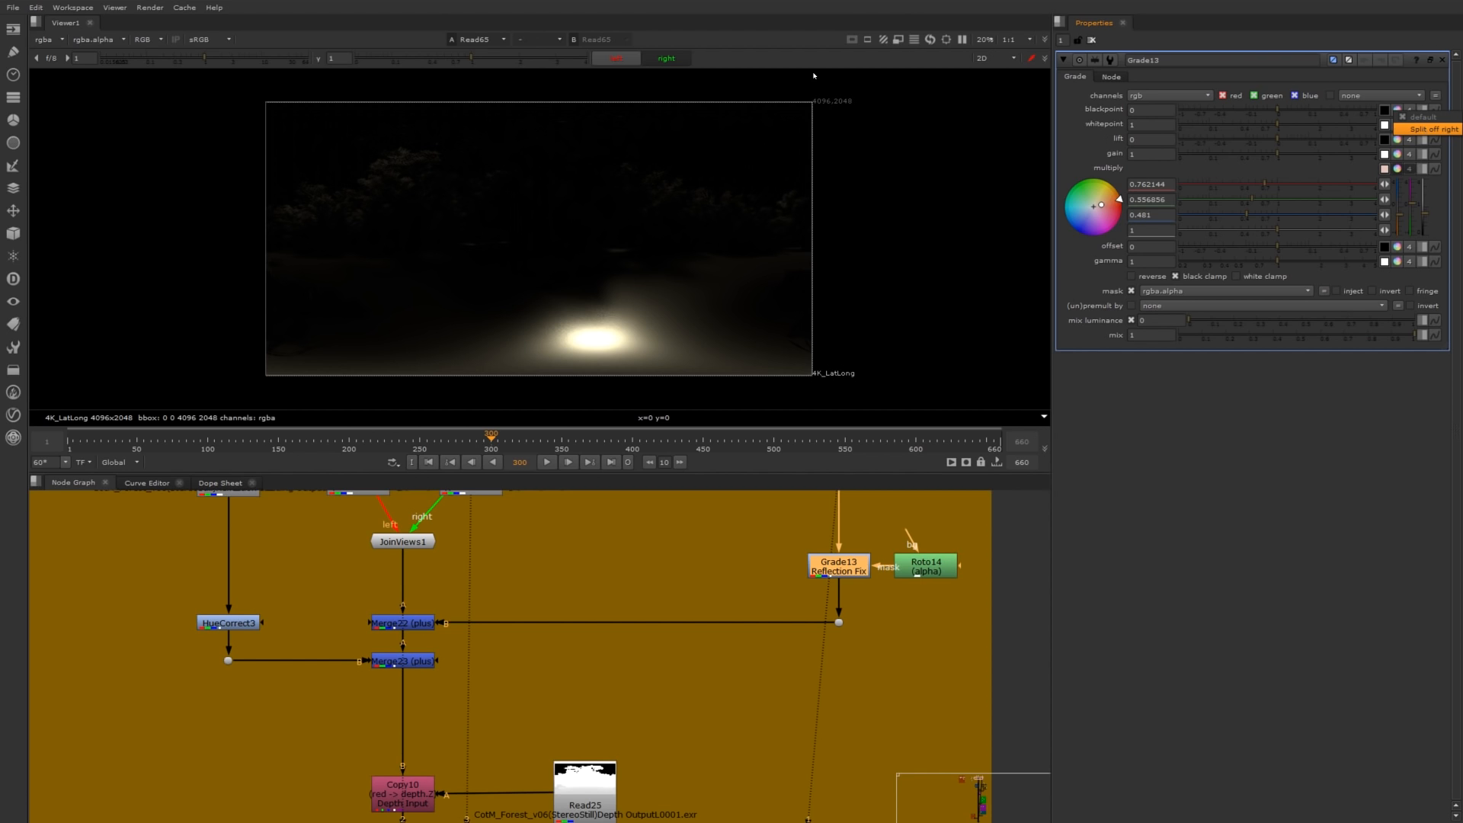
{"action": "left_click", "coordinate": [1433, 129]}
{"action": "left_click", "coordinate": [1133, 111]}
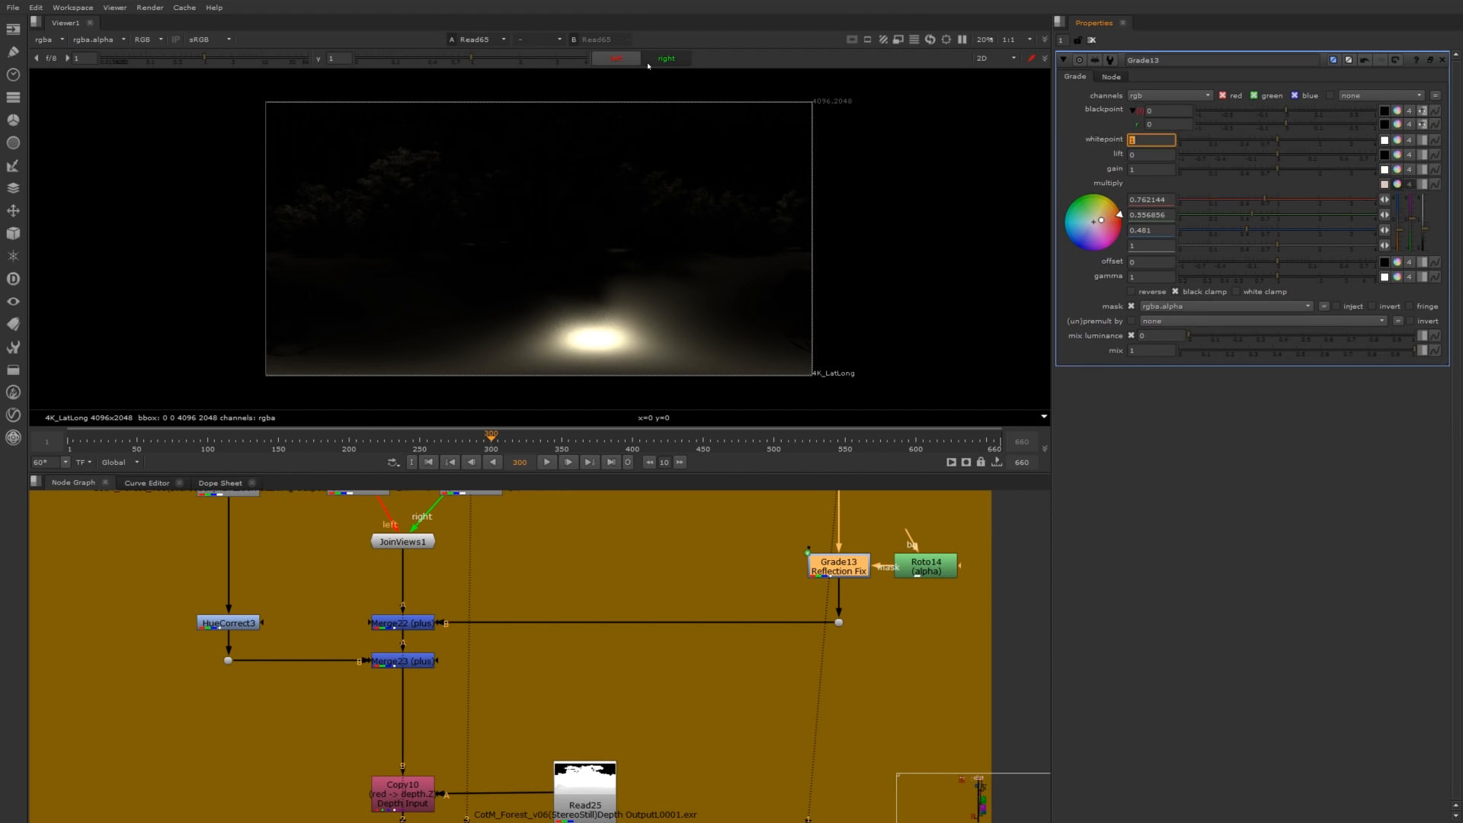
{"action": "double_click", "coordinate": [1156, 109]}
Display Grade13 in the viewer and set its blackpoint to 0.105 for the left view and -0.35 for the right.
{"action": "left_click", "coordinate": [838, 566]}
{"action": "key", "text": "1"}
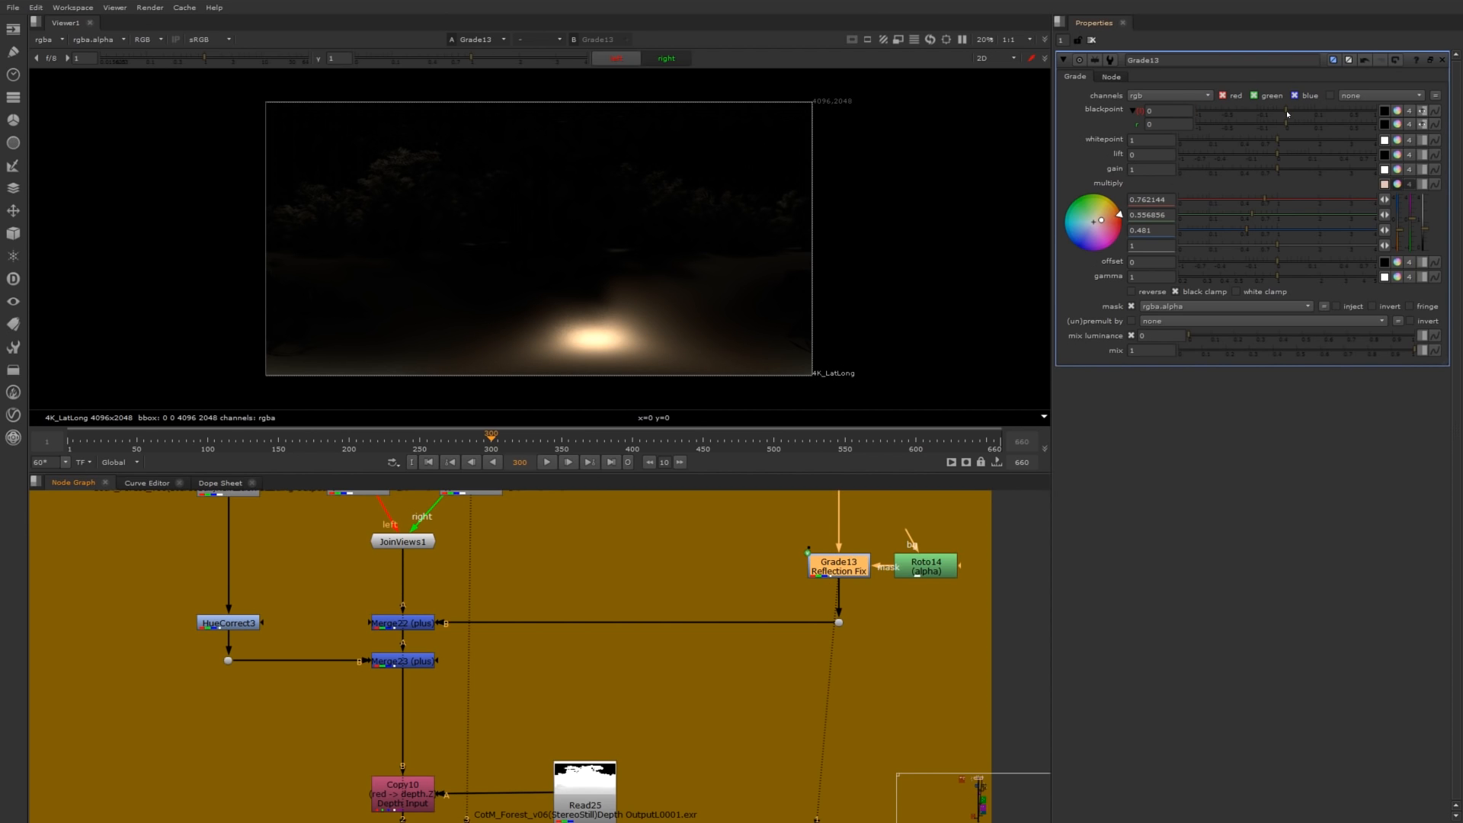
{"action": "left_click_drag", "start_coordinate": [1288, 115], "coordinate": [1308, 113]}
{"action": "left_click_drag", "start_coordinate": [1324, 114], "coordinate": [1206, 124]}
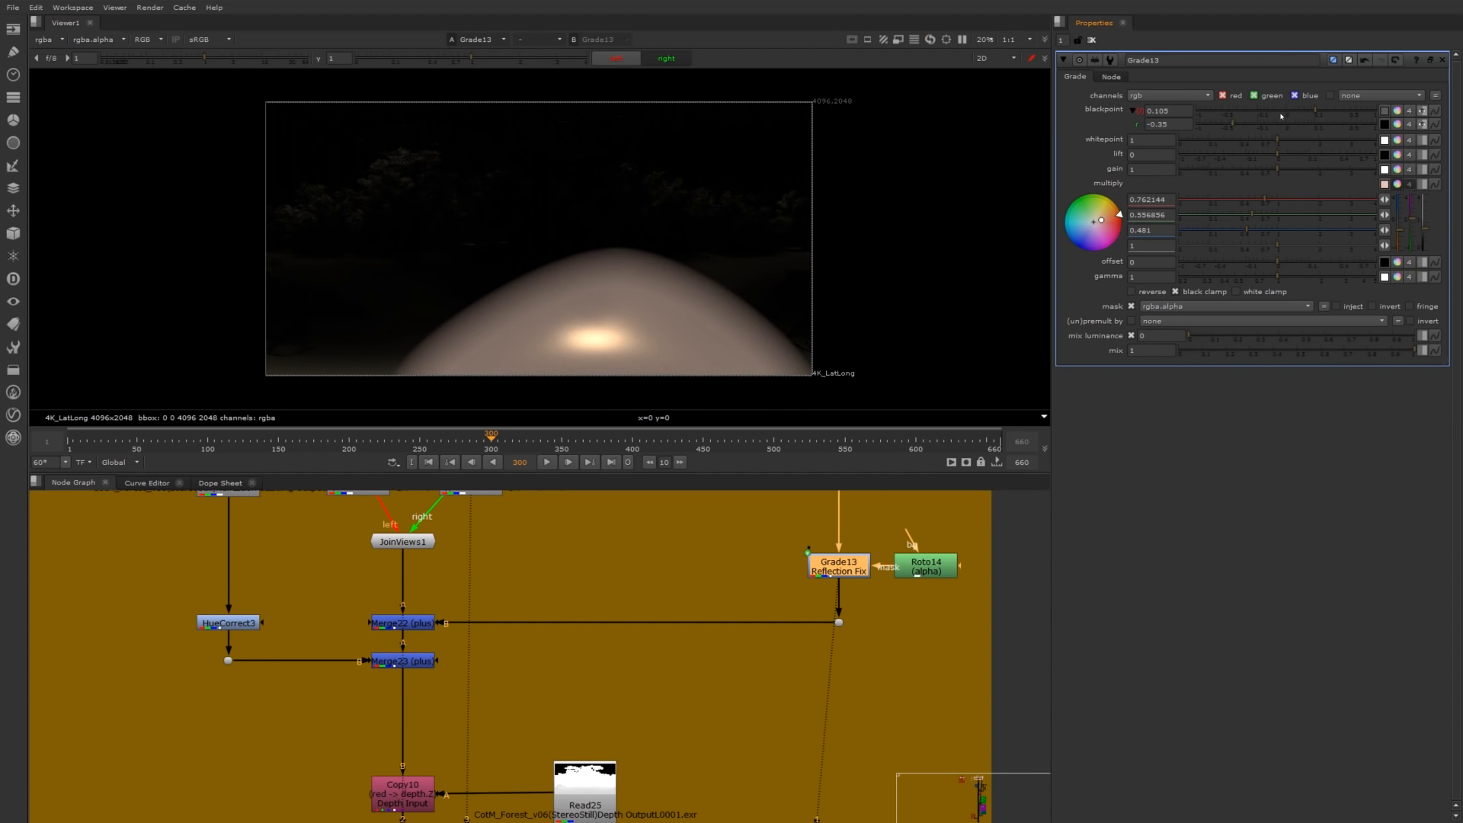
Compare the left and right views of Grade13, and undo the per-view blackpoint changes along with the split.
{"action": "left_click", "coordinate": [620, 61]}
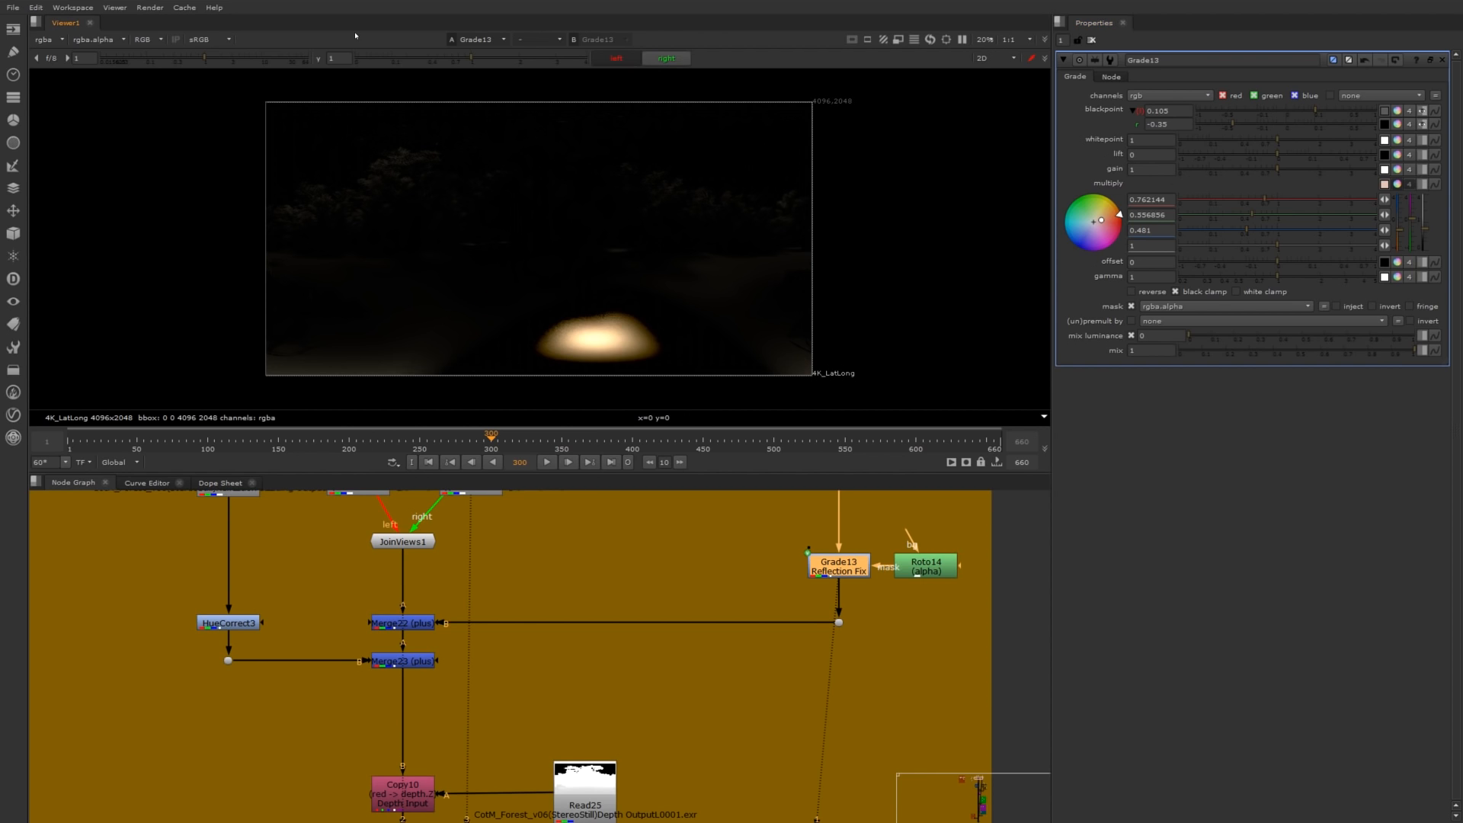
{"action": "left_click", "coordinate": [663, 60]}
{"action": "left_click", "coordinate": [621, 59]}
{"action": "double_click", "coordinate": [1160, 124]}
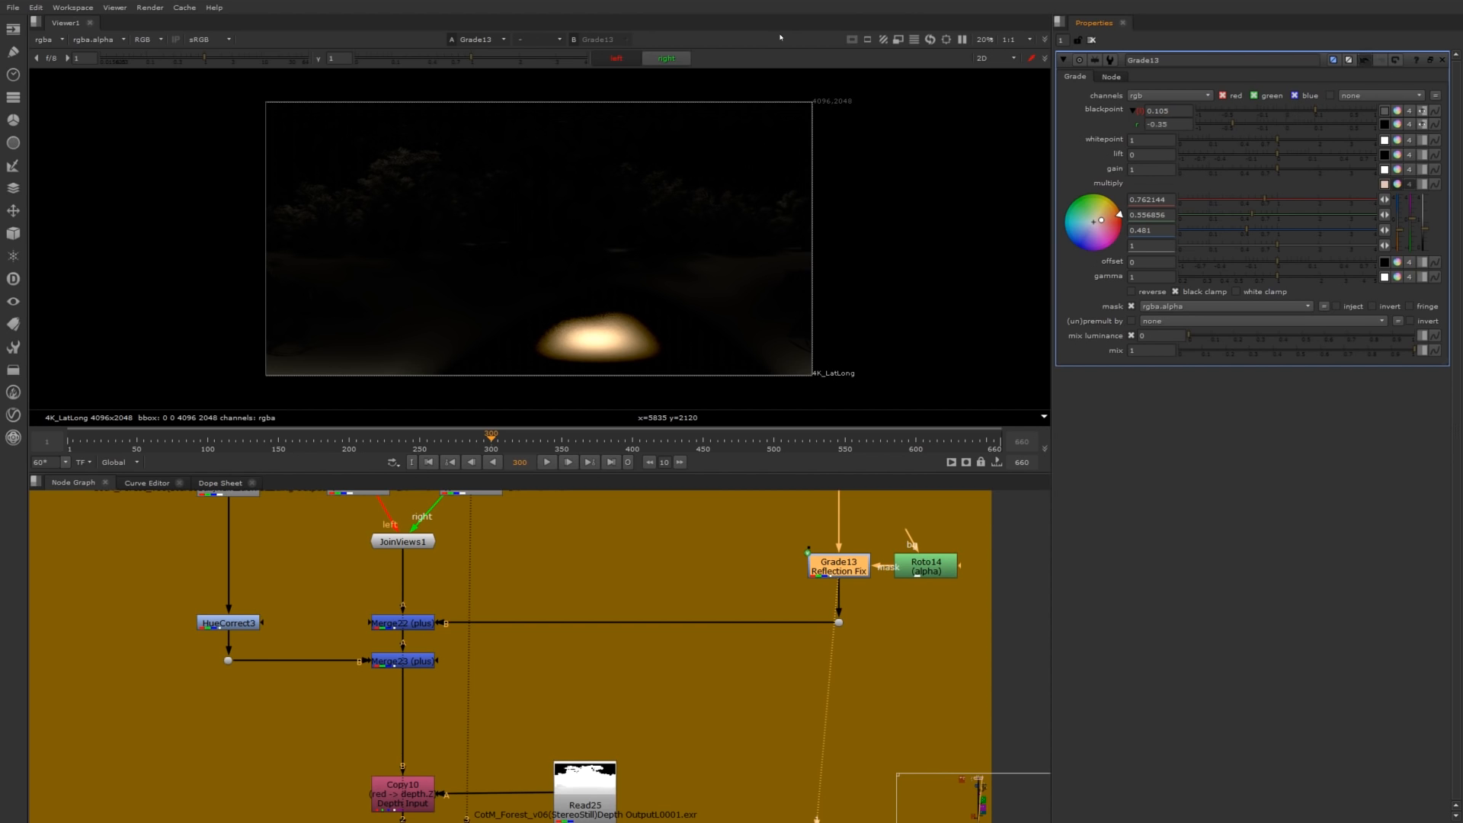
{"action": "key", "text": "ctrl+z"}
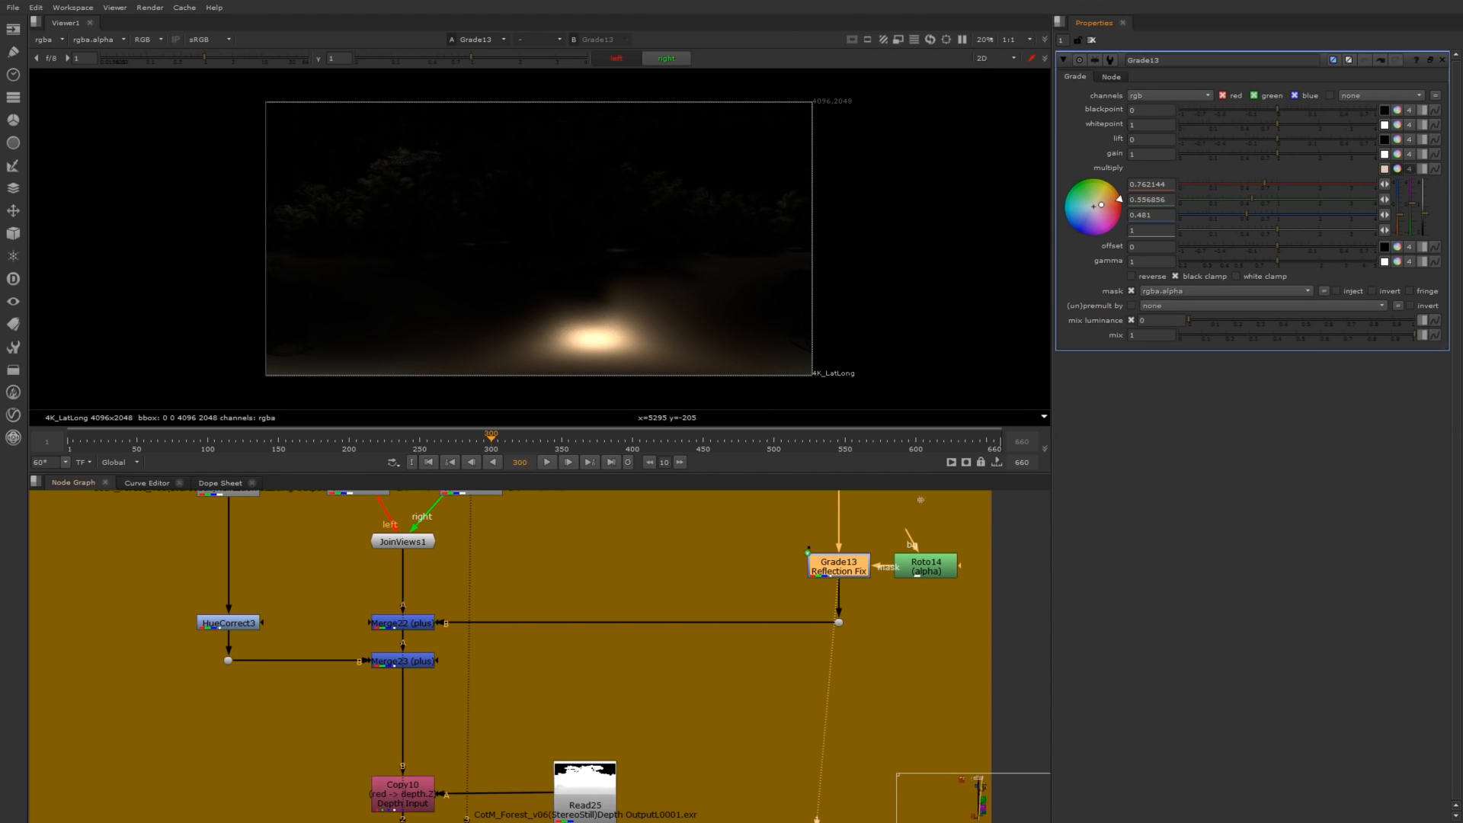
Display the combined forest CG passes at Merge23 in the viewer.
{"action": "middle_click_drag", "start_coordinate": [574, 605], "coordinate": [713, 531]}
{"action": "left_click_drag", "start_coordinate": [628, 635], "coordinate": [479, 575]}
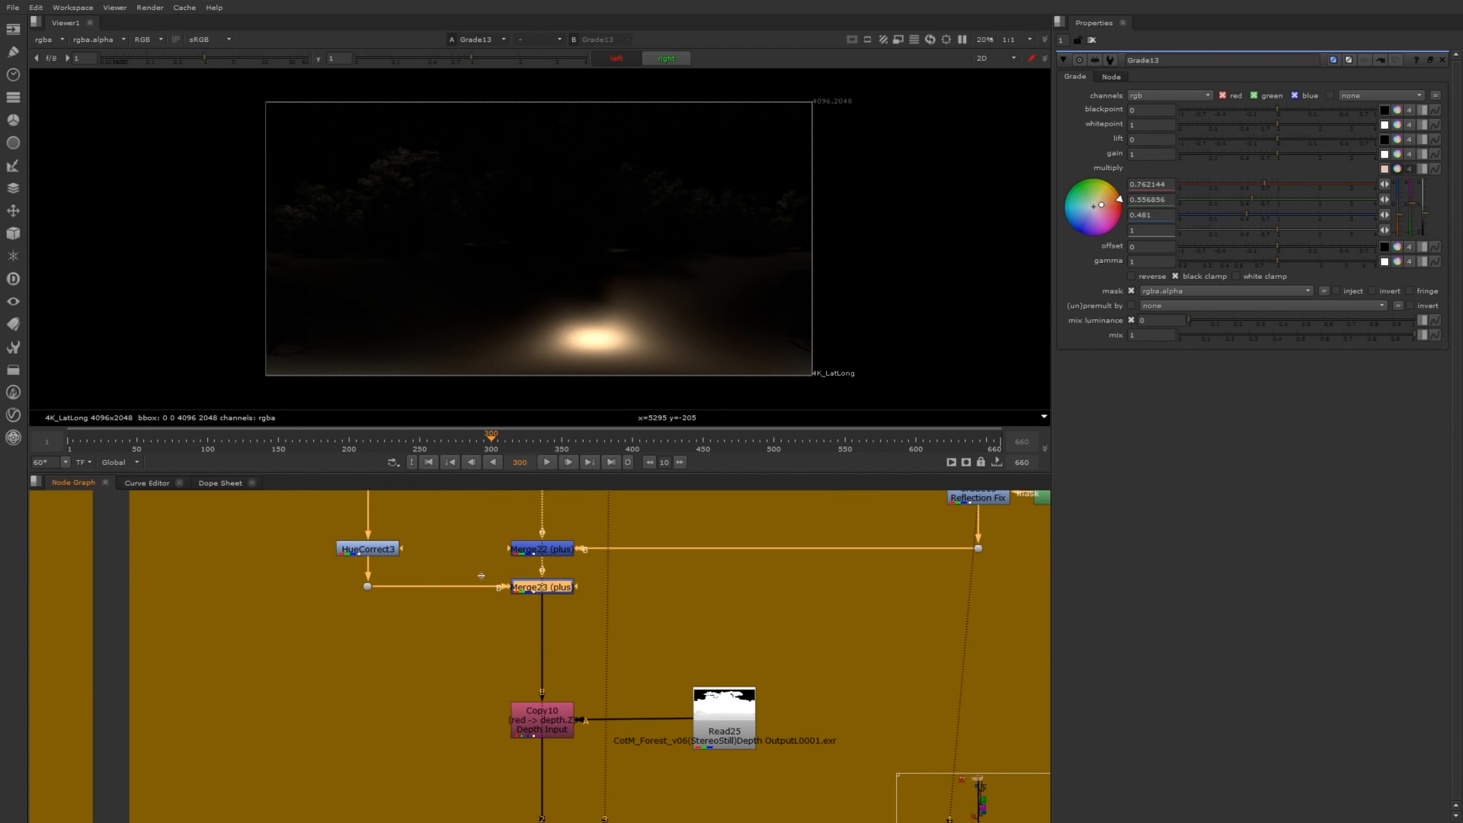
{"action": "key", "text": "1"}
{"action": "left_click", "coordinate": [592, 572]}
Follow the comp downstream from the forest CG section, displaying successive nodes in the viewer until Merge9.
{"action": "scroll", "coordinate": [592, 572], "scroll_direction": "down", "scroll_amount": 6}
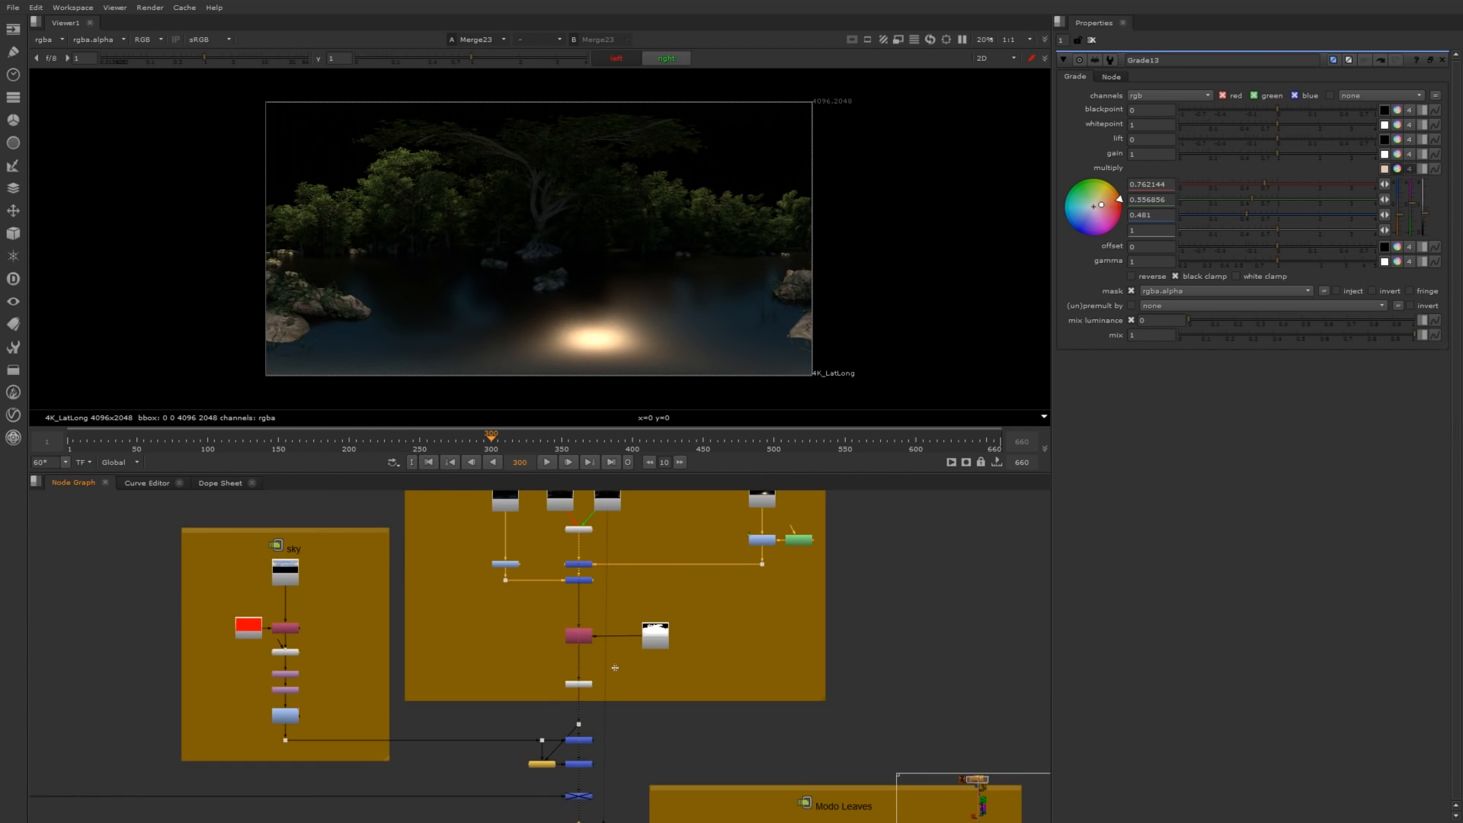
{"action": "left_click_drag", "start_coordinate": [584, 710], "coordinate": [509, 665]}
{"action": "key", "text": "1"}
{"action": "left_click", "coordinate": [597, 752]}
{"action": "middle_click_drag", "start_coordinate": [597, 751], "coordinate": [525, 549]}
{"action": "left_click_drag", "start_coordinate": [423, 657], "coordinate": [527, 695]}
{"action": "key", "text": "1"}
{"action": "middle_click_drag", "start_coordinate": [527, 694], "coordinate": [517, 588]}
{"action": "left_click_drag", "start_coordinate": [430, 679], "coordinate": [484, 709]}
{"action": "key", "text": "1"}
{"action": "left_click", "coordinate": [509, 684]}
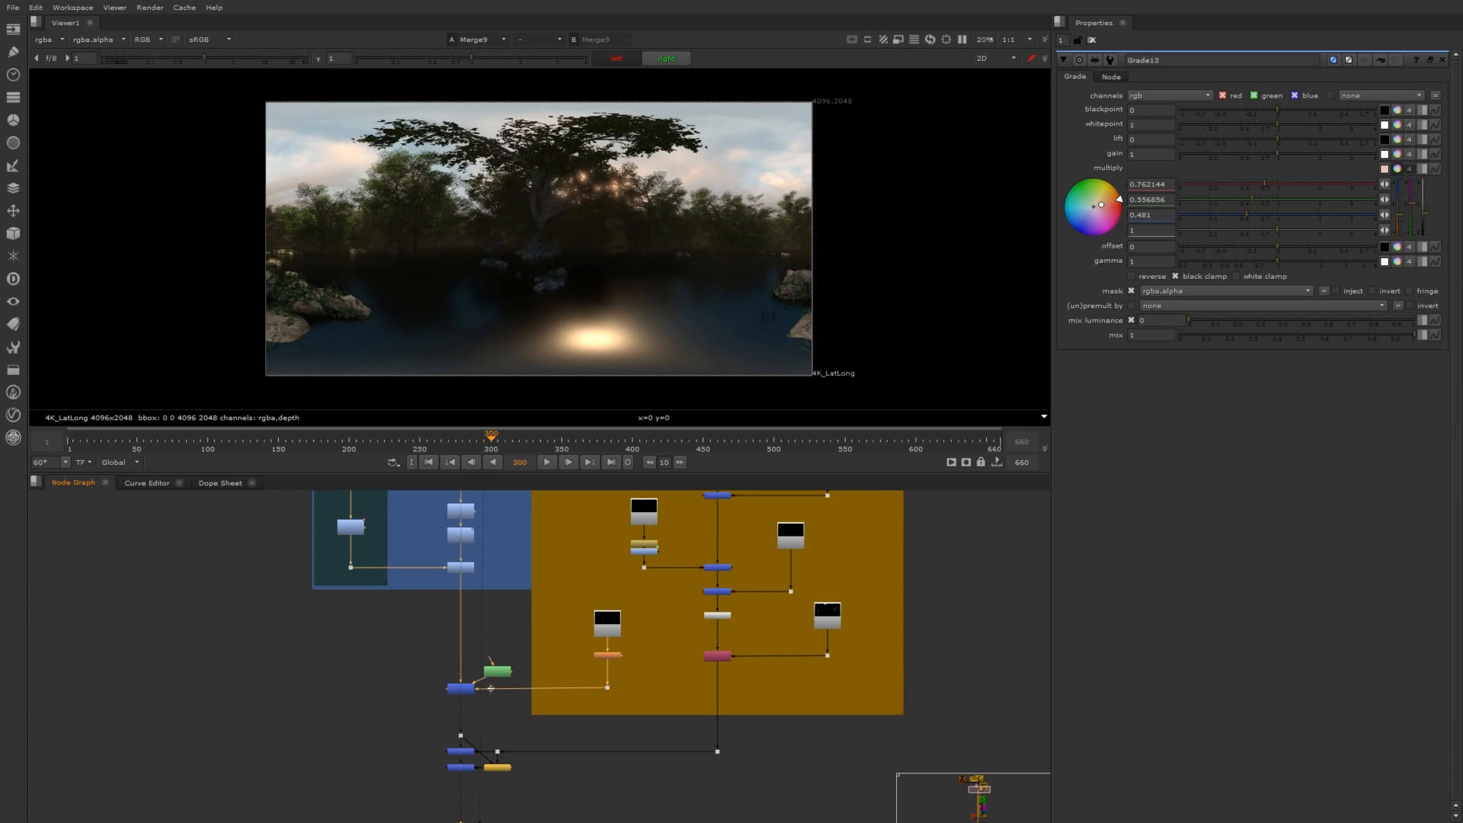
Move the Roto7 mask node to the opposite side of Merge9 and open its properties.
{"action": "left_click_drag", "start_coordinate": [496, 673], "coordinate": [404, 665]}
{"action": "double_click", "coordinate": [405, 662]}
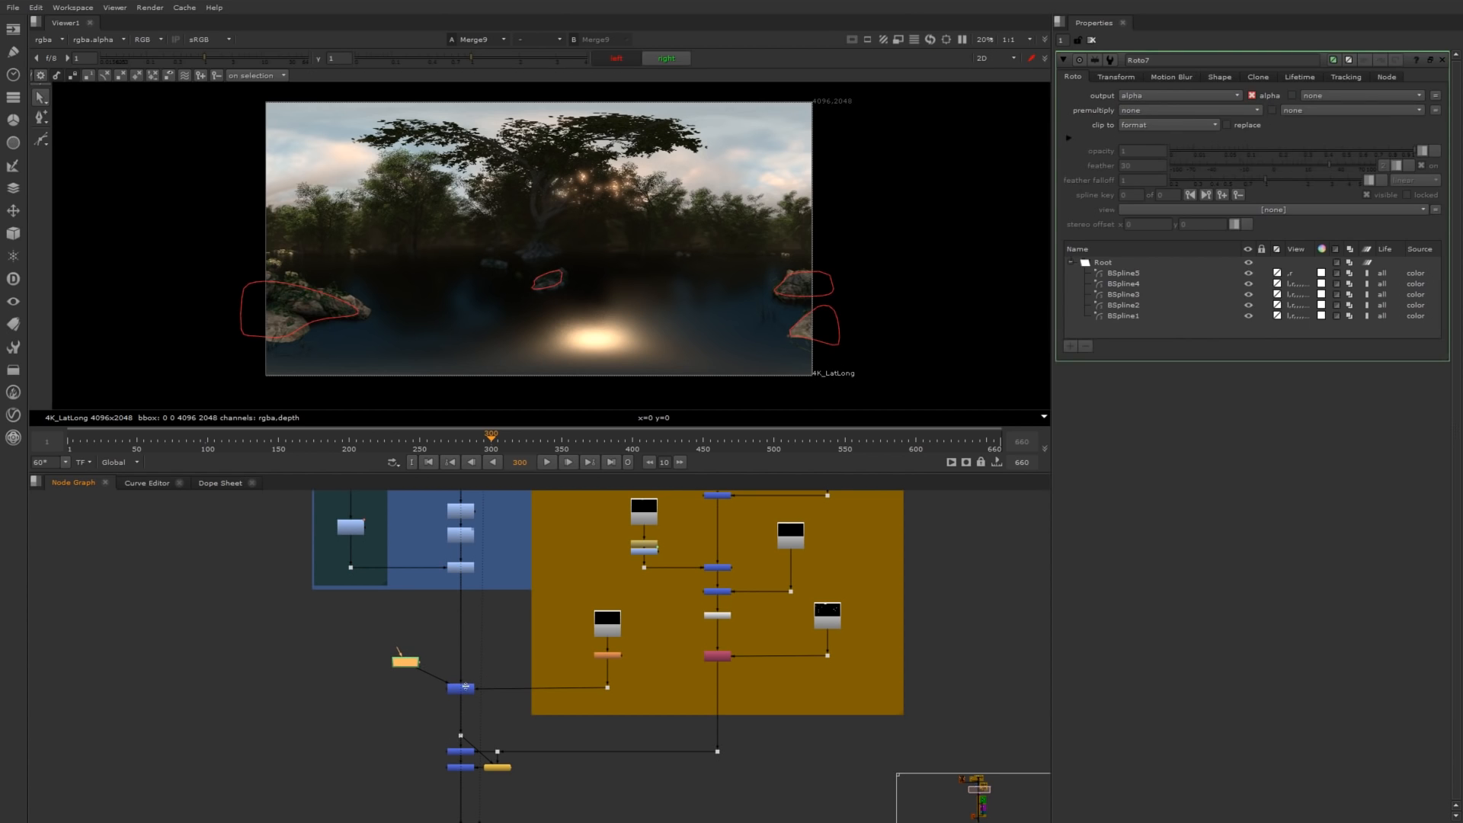
Compare the comp before and after the floor reflection by displaying Grade2 and Merge9 in the viewer.
{"action": "left_click", "coordinate": [464, 569]}
{"action": "key", "text": "1"}
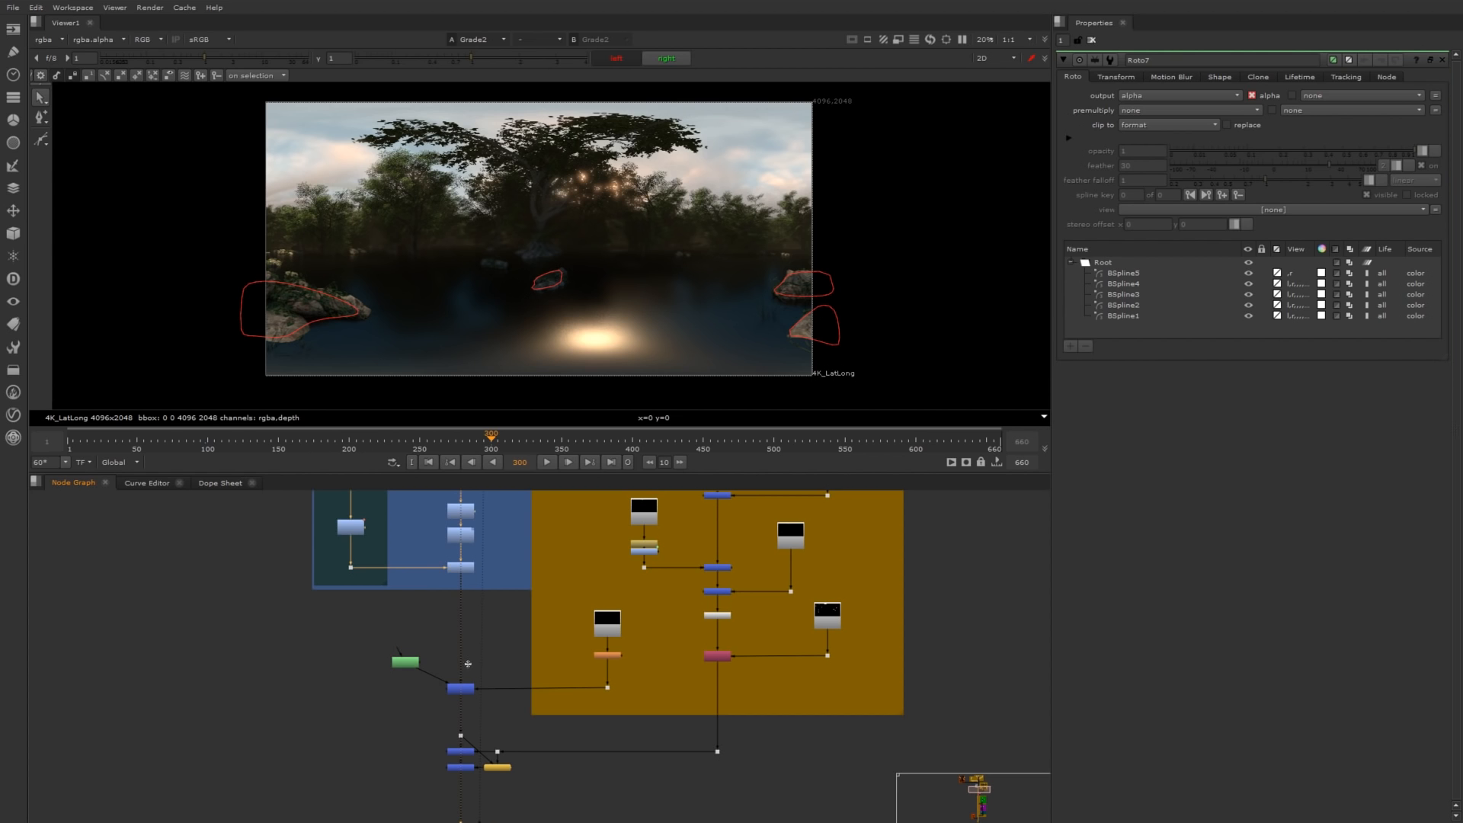
{"action": "left_click", "coordinate": [459, 689]}
{"action": "key", "text": "2"}
{"action": "scroll", "coordinate": [397, 697], "scroll_direction": "down", "scroll_amount": 2}
{"action": "scroll", "coordinate": [602, 693], "scroll_direction": "up", "scroll_amount": 5}
{"action": "left_click_drag", "start_coordinate": [658, 710], "coordinate": [528, 640]}
{"action": "key", "text": "1"}
{"action": "left_click", "coordinate": [333, 688]}
{"action": "key", "text": "1"}
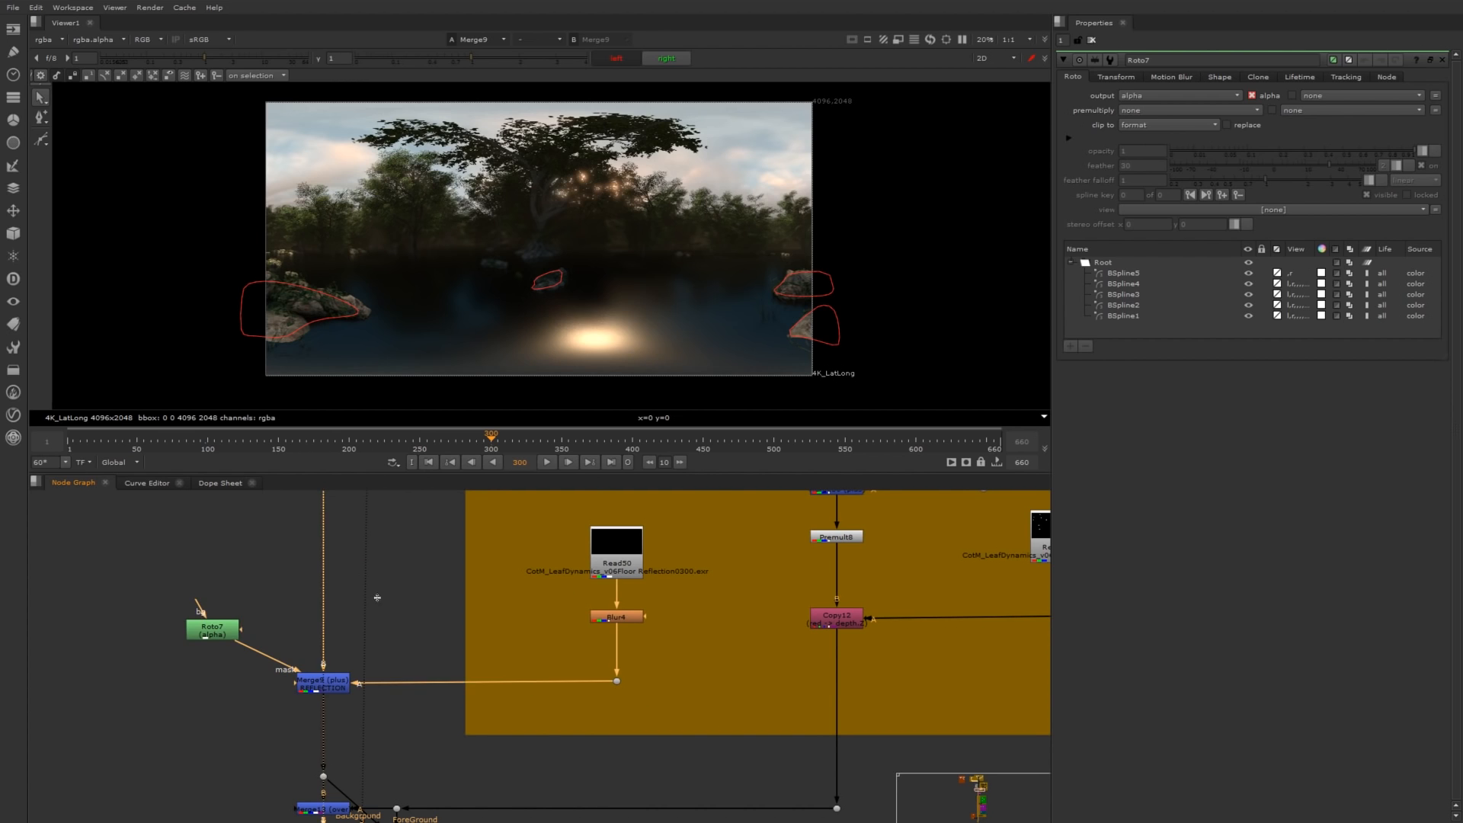
{"action": "middle_click_drag", "start_coordinate": [357, 525], "coordinate": [367, 597]}
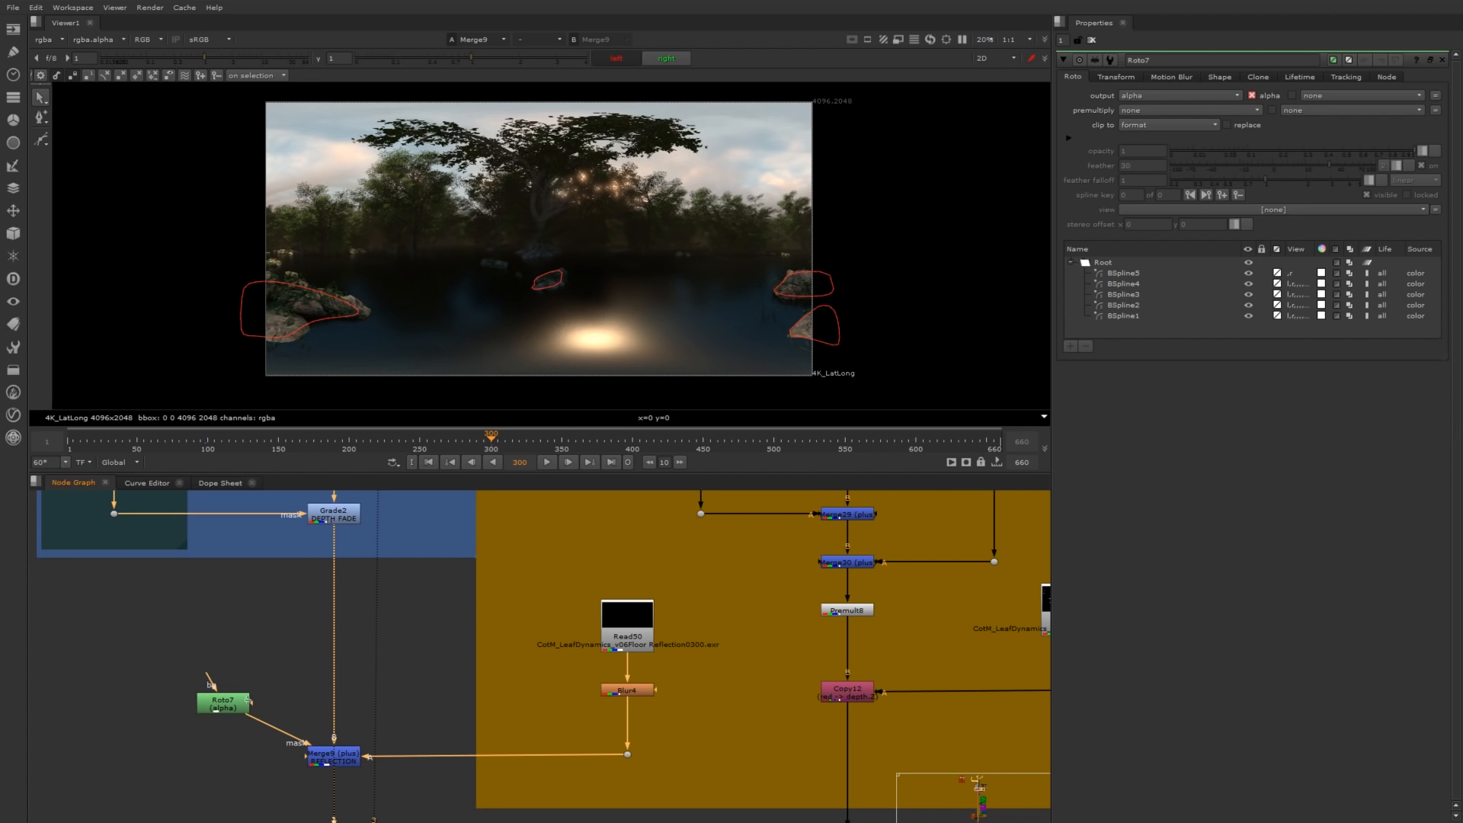
Check Roto7's shapes against the rocks in the left and right views, and select the shape around the central rock.
{"action": "left_click", "coordinate": [221, 706]}
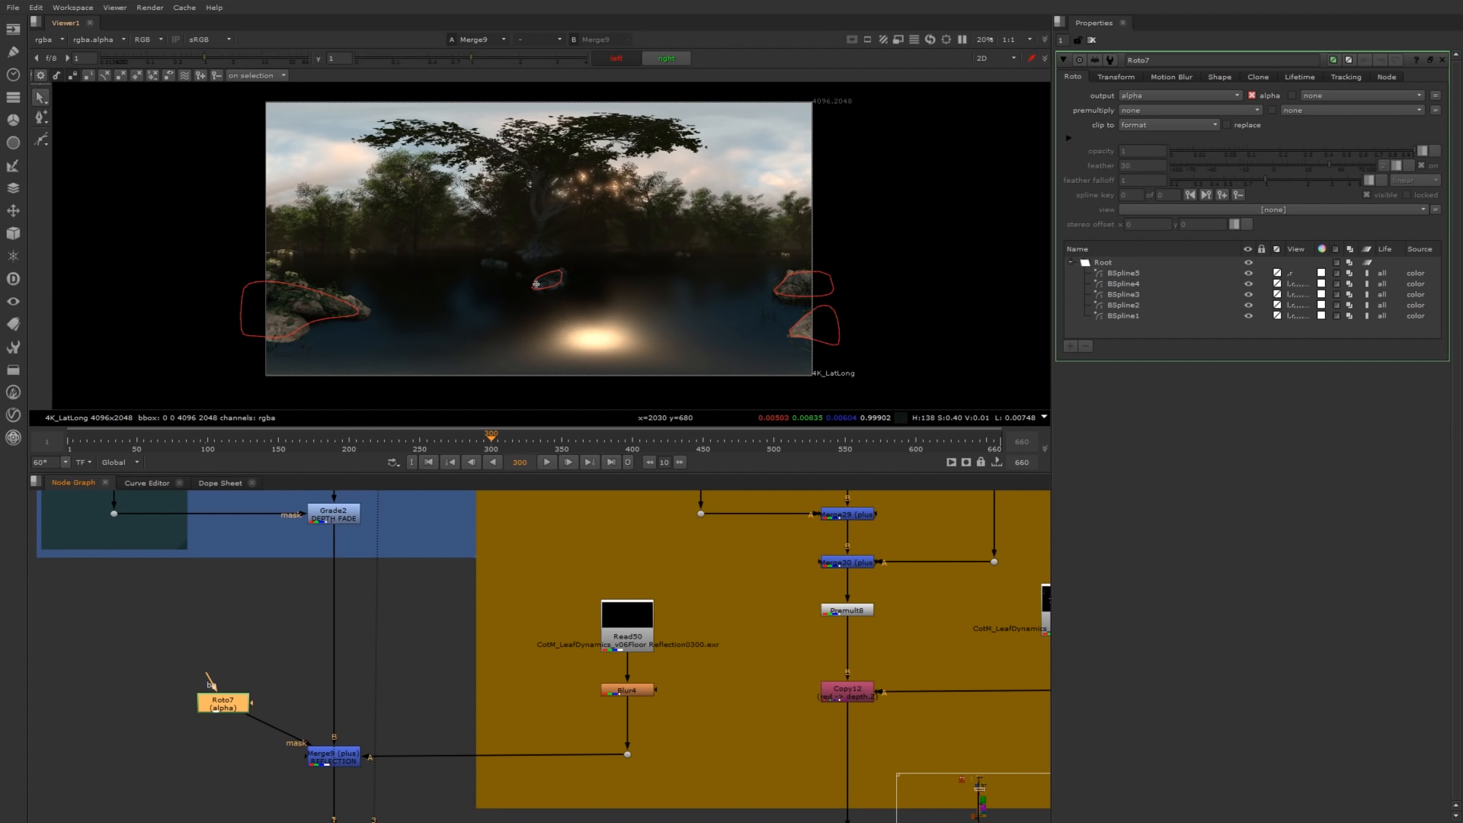
{"action": "scroll", "coordinate": [536, 283], "scroll_direction": "down", "scroll_amount": 1}
{"action": "scroll", "coordinate": [537, 284], "scroll_direction": "up", "scroll_amount": 4}
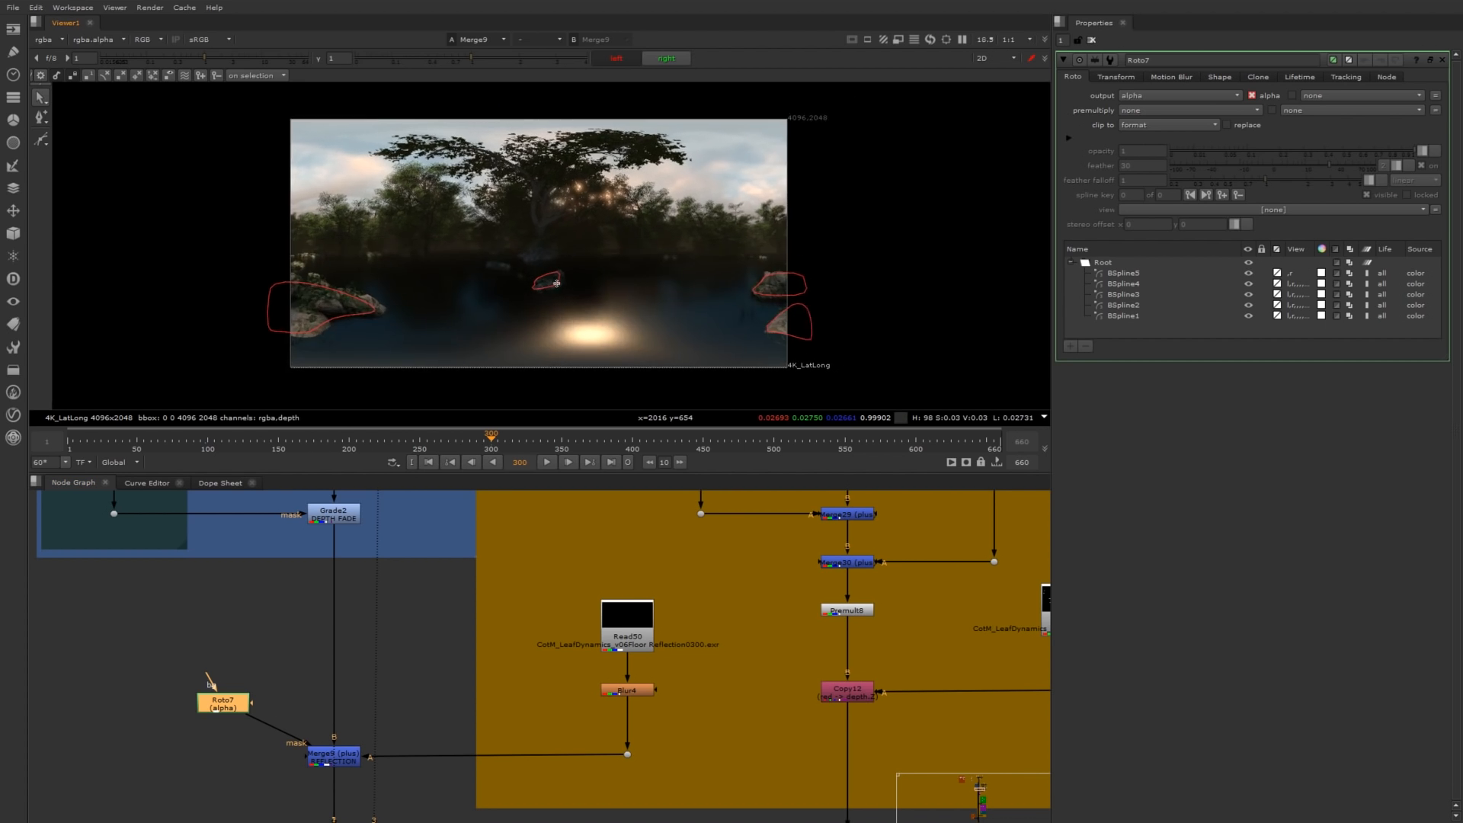
{"action": "left_click", "coordinate": [664, 57]}
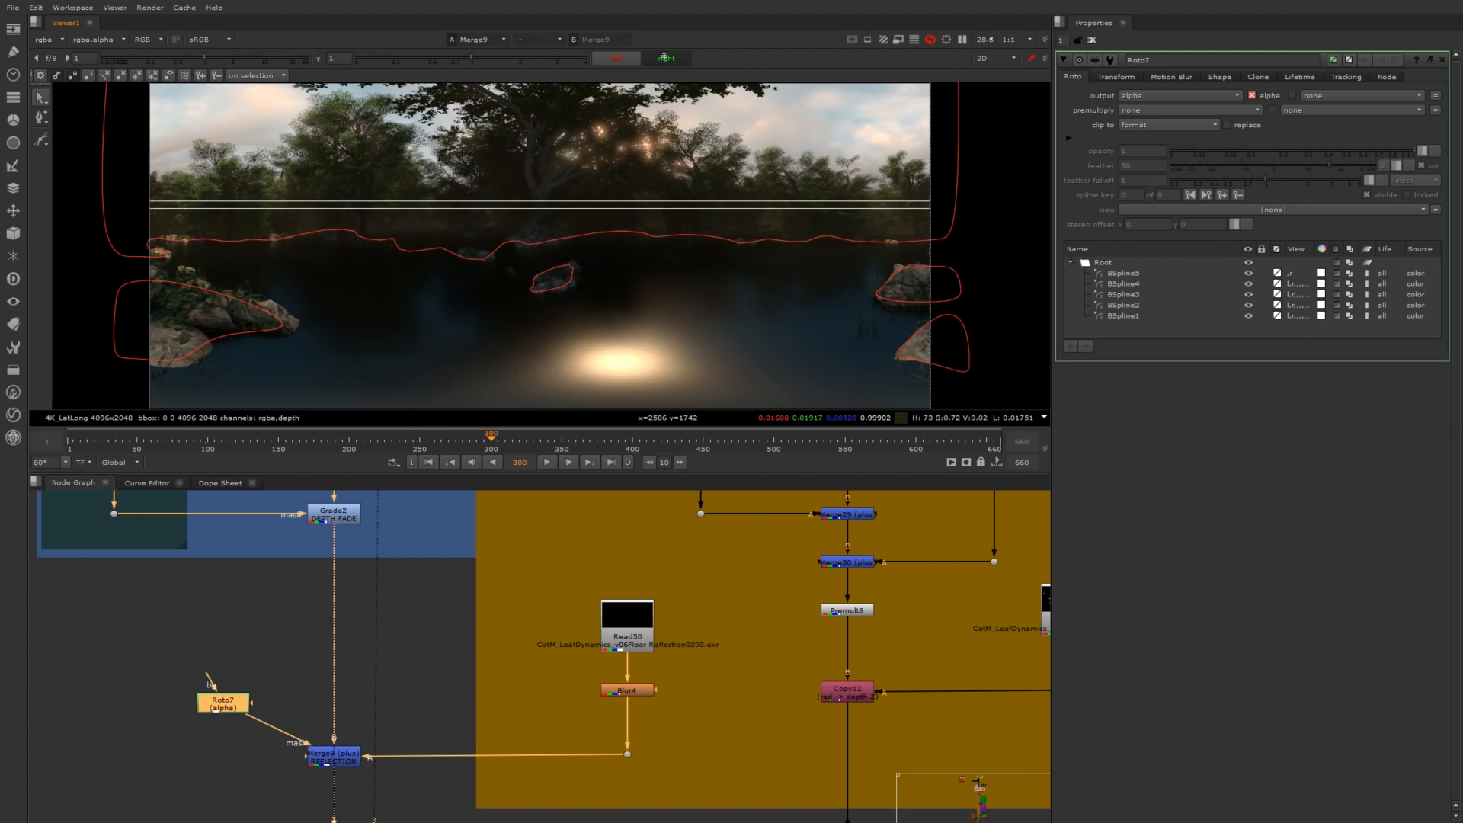
{"action": "left_click", "coordinate": [624, 58]}
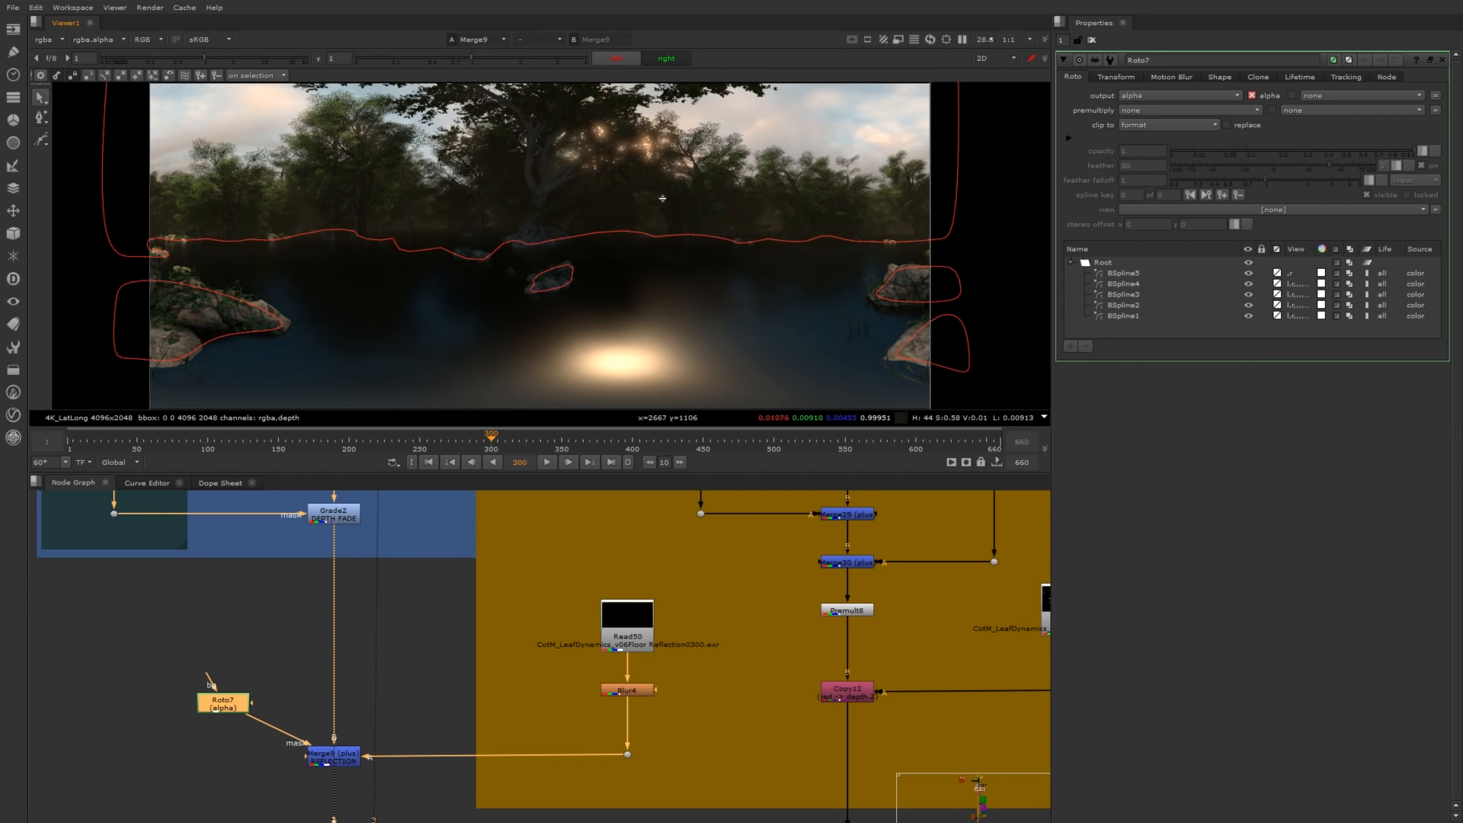
{"action": "left_click", "coordinate": [666, 58]}
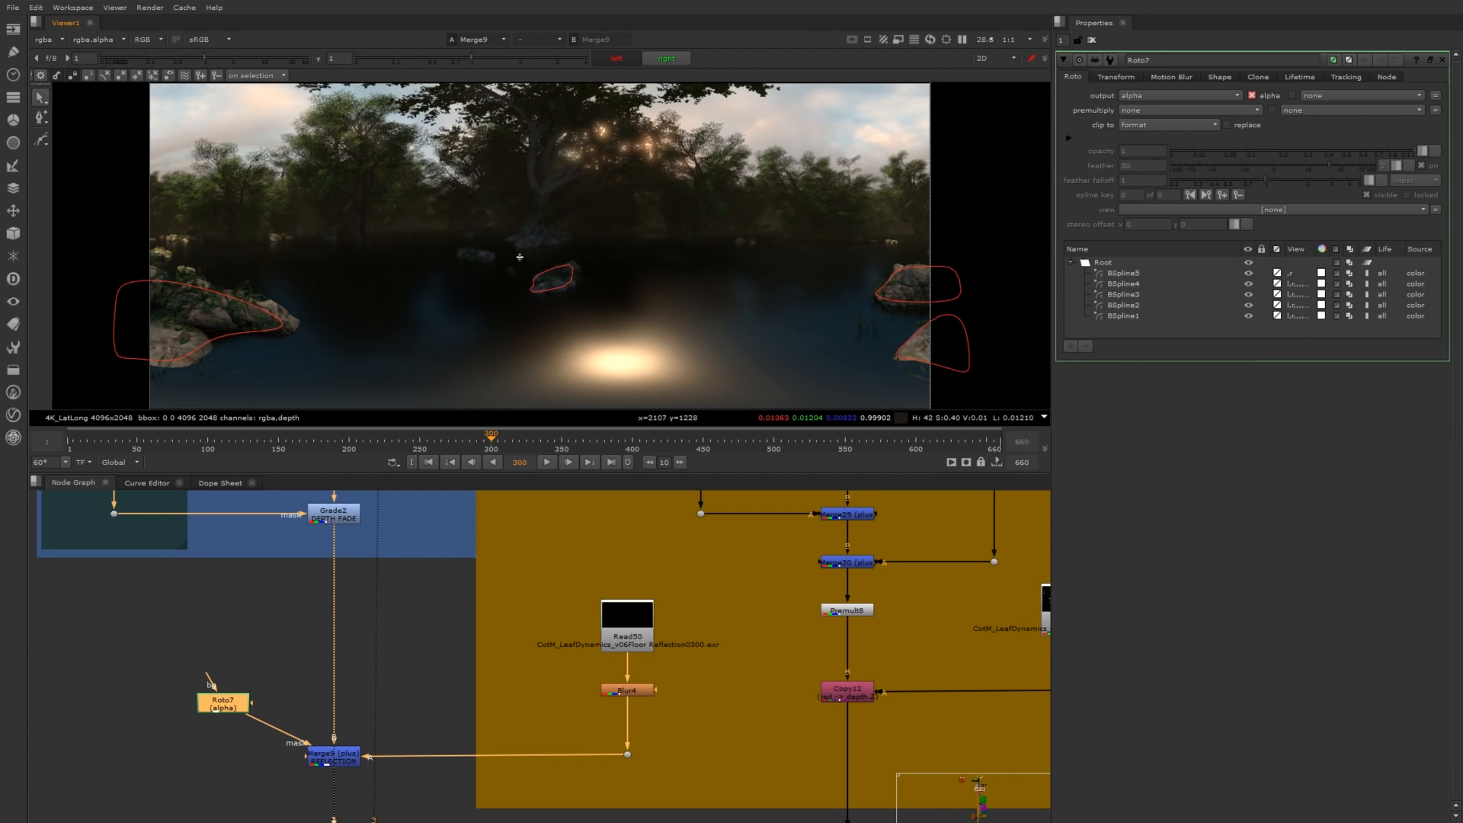
{"action": "left_click", "coordinate": [552, 279]}
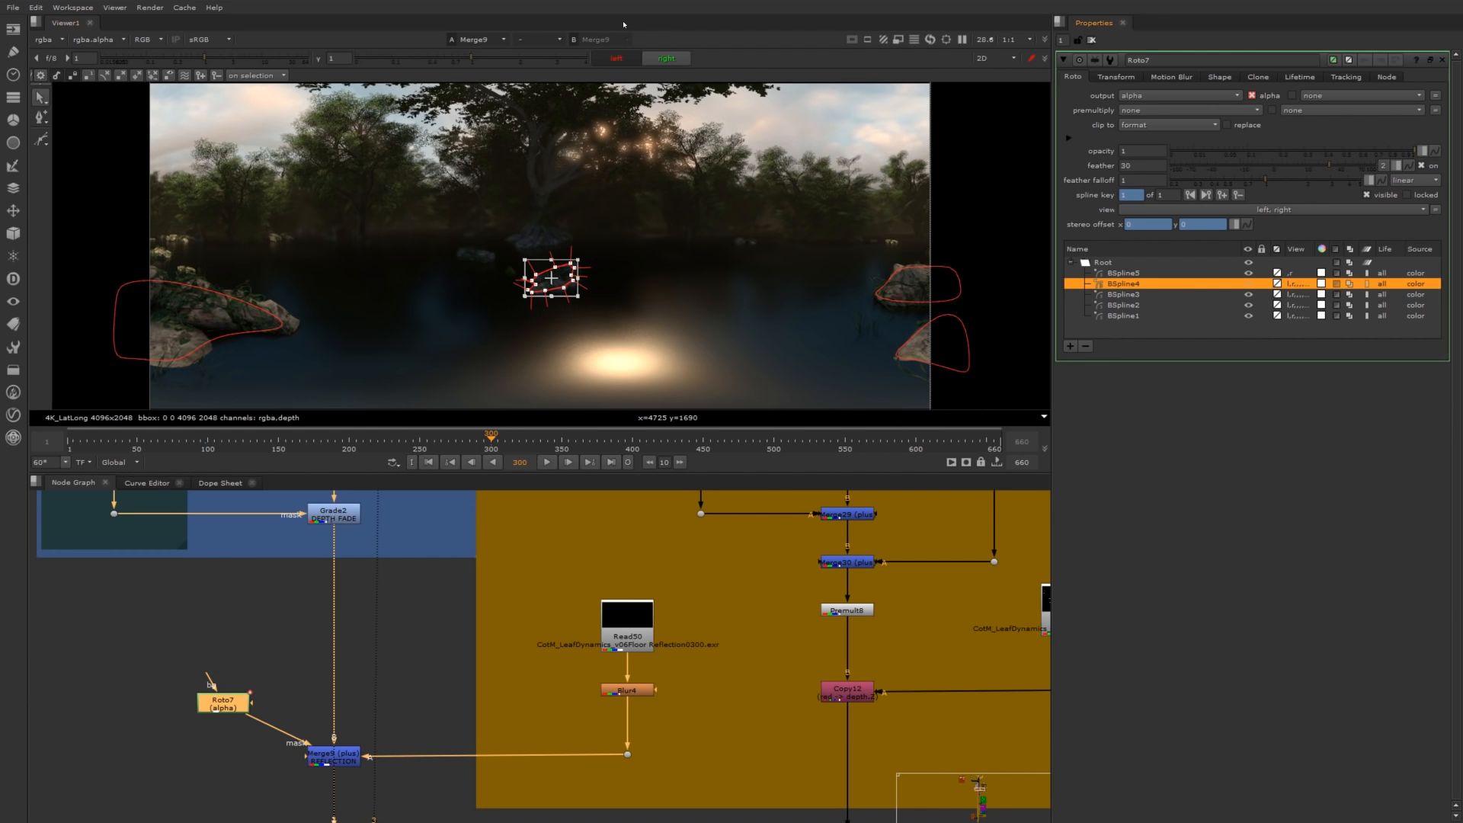
Close and reopen Roto7's properties while displaying Roto7, Grade2 and Merge9 in turn in the viewer.
{"action": "left_click", "coordinate": [1091, 39]}
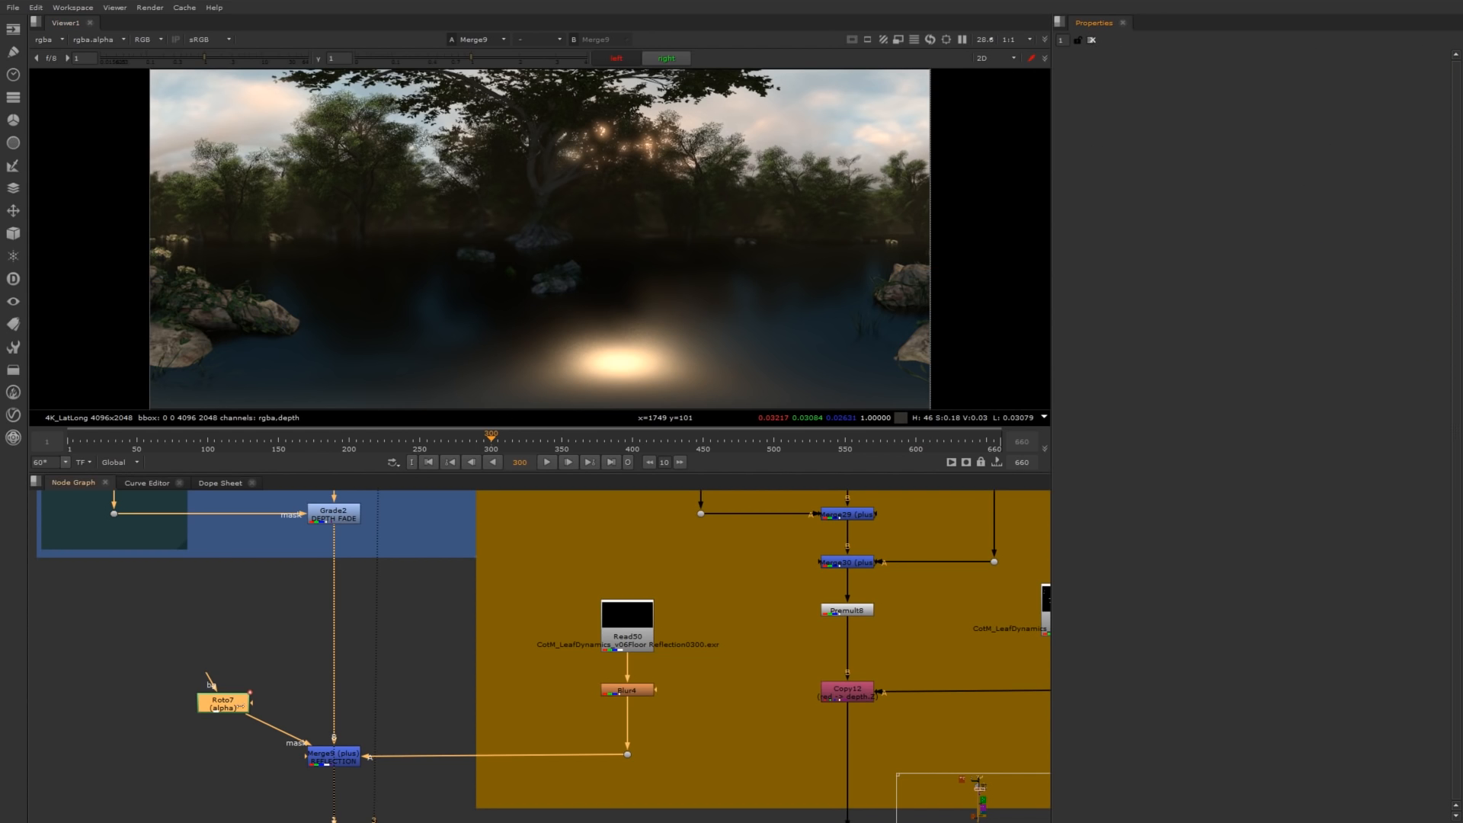
{"action": "key", "text": "1"}
{"action": "double_click", "coordinate": [223, 703]}
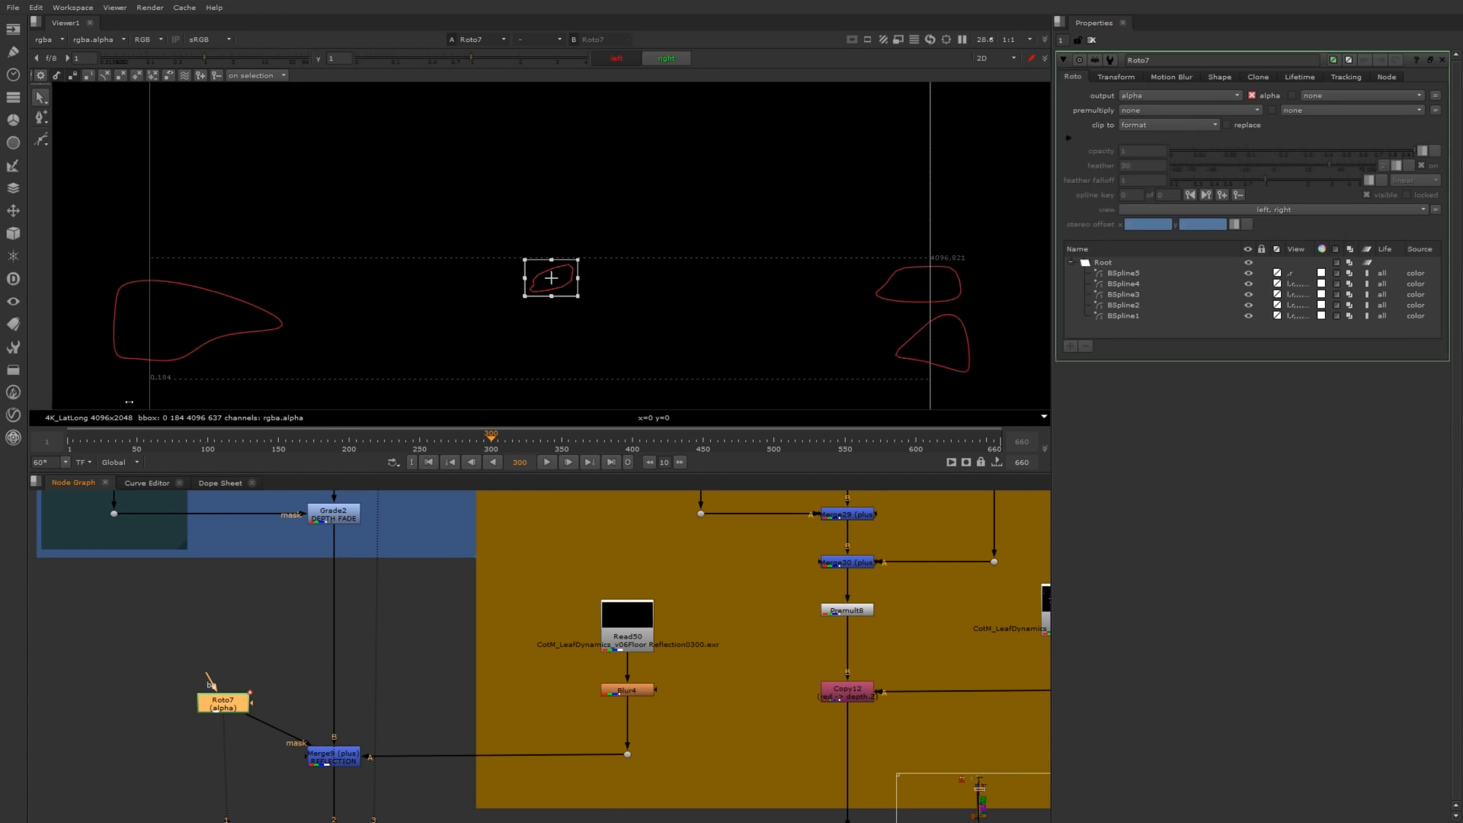
{"action": "left_click", "coordinate": [344, 518]}
{"action": "key", "text": "1"}
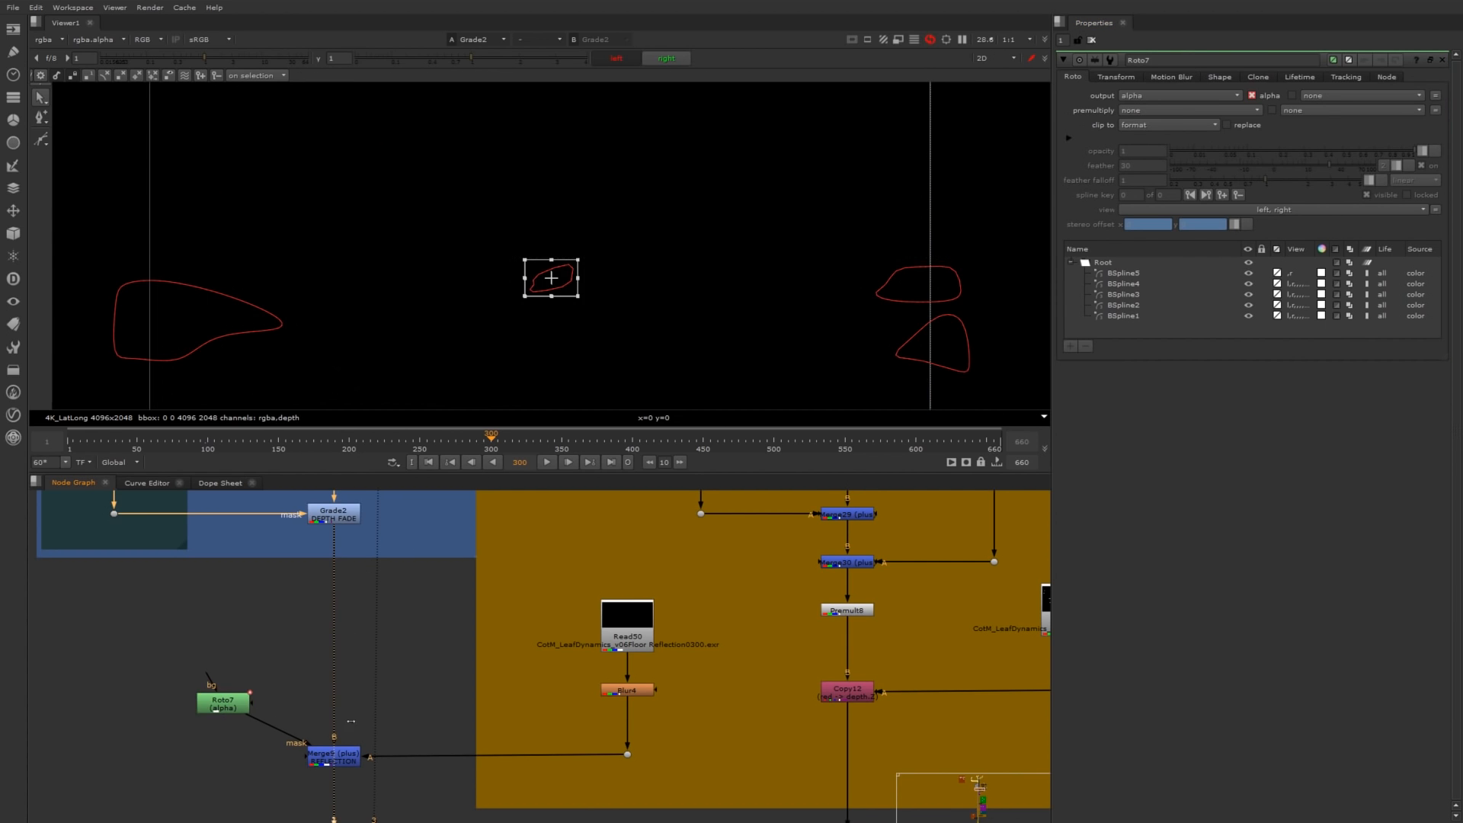
{"action": "left_click", "coordinate": [338, 755]}
{"action": "key", "text": "1"}
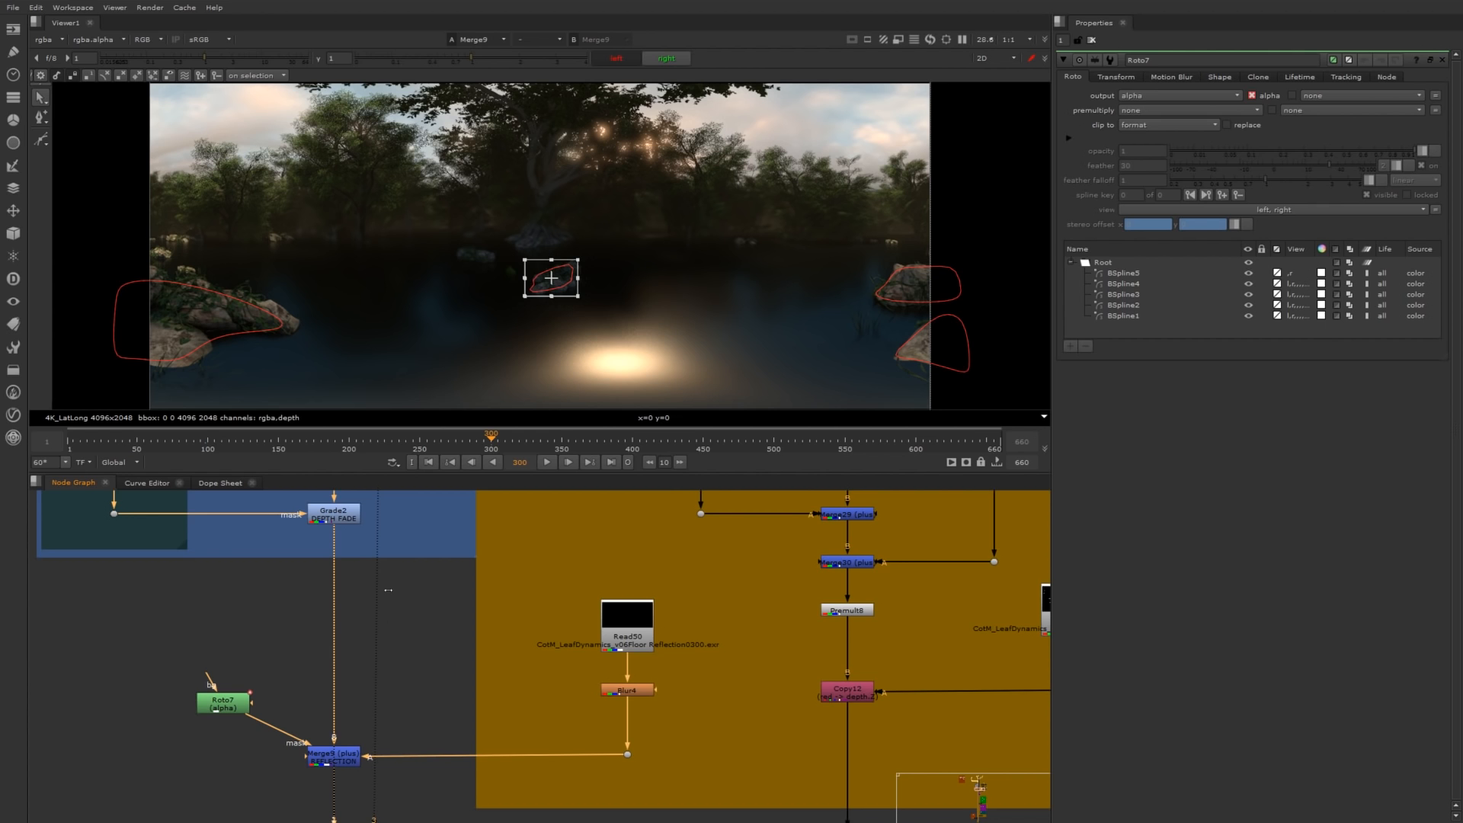
Go back upstream to the sky and forest merges above the depth grade and display Merge5 in the viewer.
{"action": "middle_click_drag", "start_coordinate": [388, 589], "coordinate": [404, 657]}
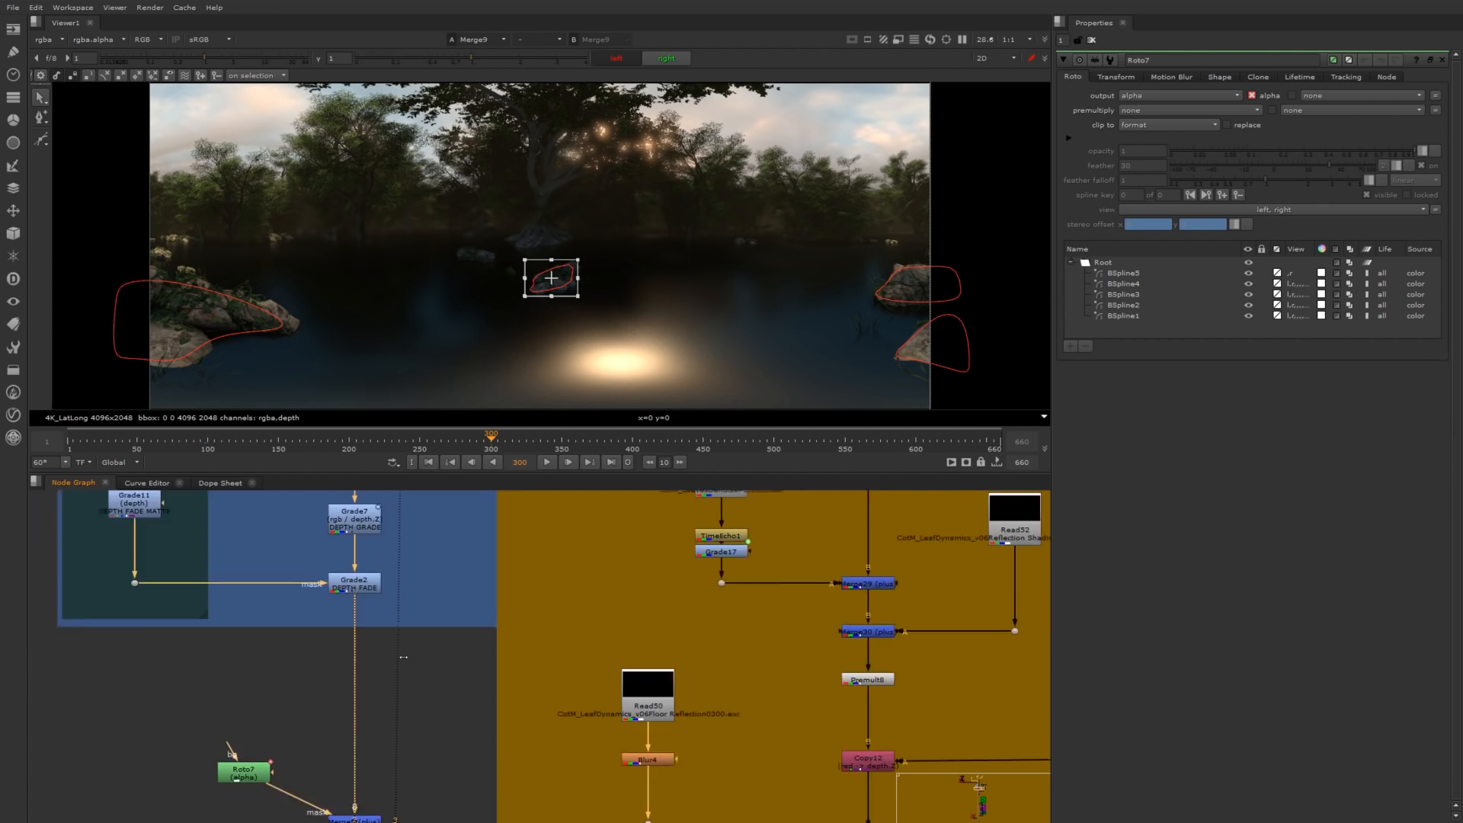
{"action": "scroll", "coordinate": [404, 657], "scroll_direction": "down", "scroll_amount": 8}
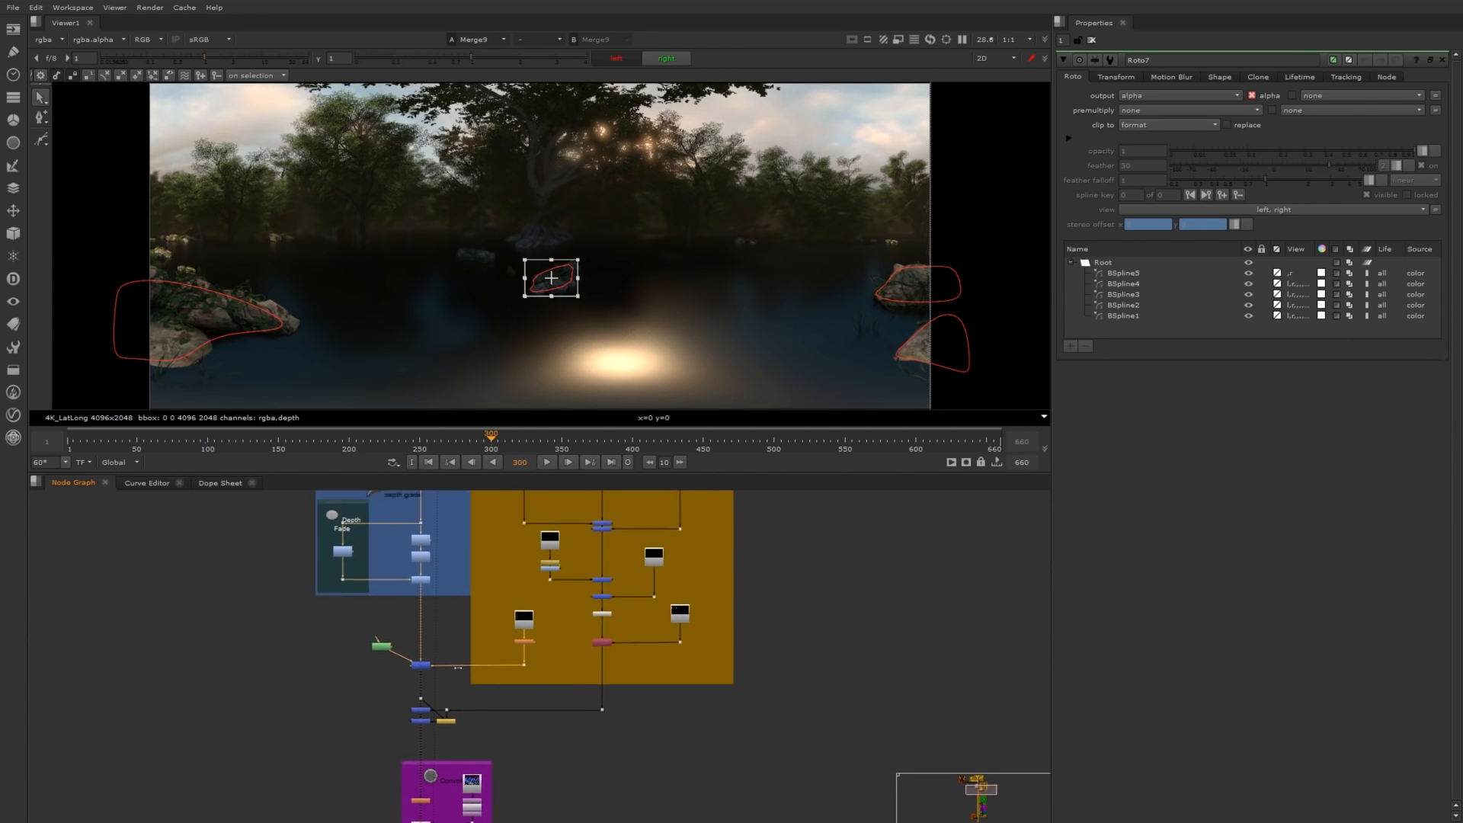
{"action": "middle_click_drag", "start_coordinate": [459, 667], "coordinate": [451, 734]}
{"action": "mouse_move", "coordinate": [459, 618]}
{"action": "middle_mouse_down"}
{"action": "mouse_move", "coordinate": [455, 685]}
{"action": "mouse_move", "coordinate": [461, 654]}
{"action": "middle_mouse_up"}
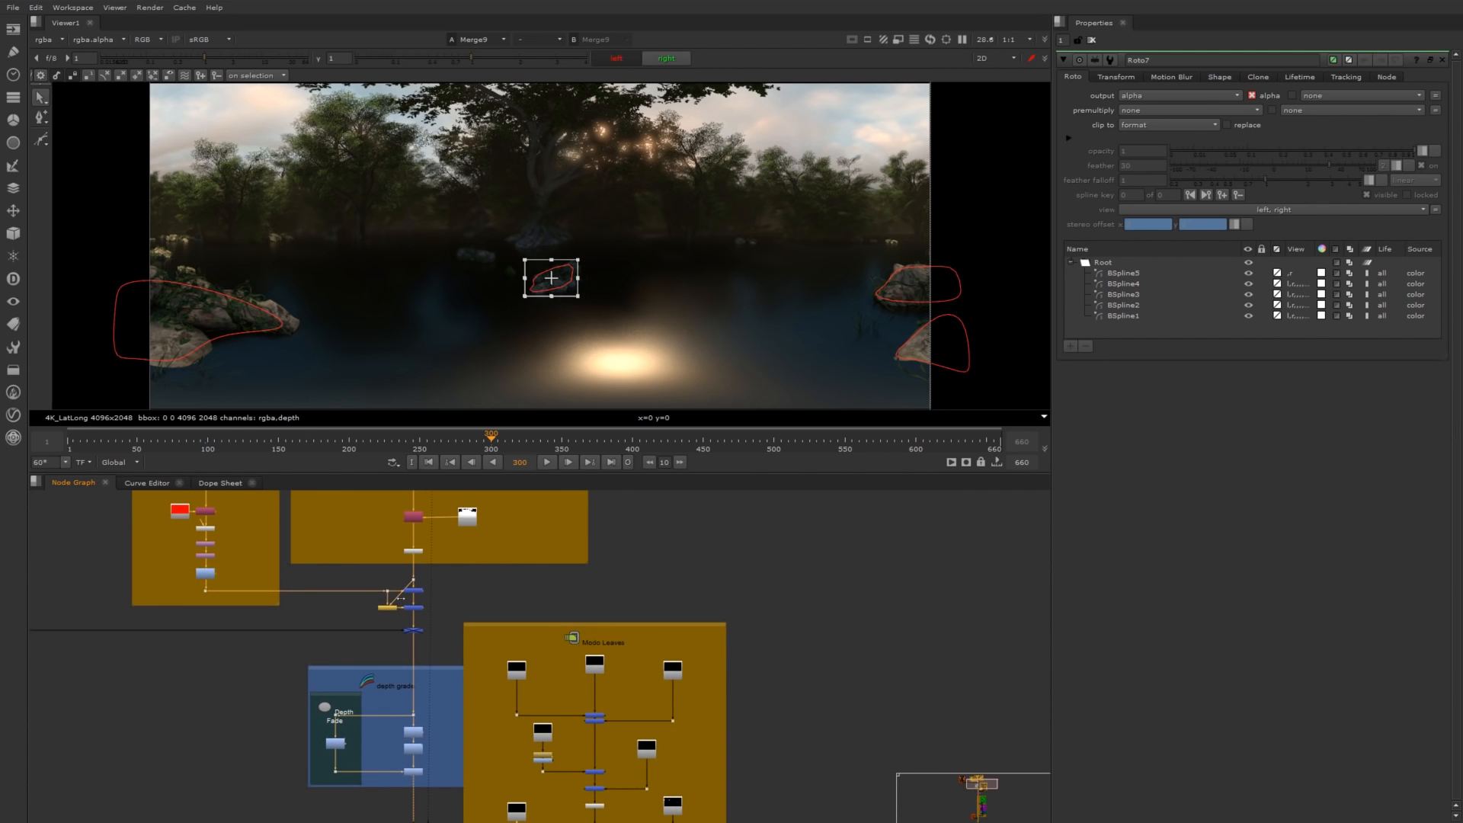
{"action": "scroll", "coordinate": [404, 603], "scroll_direction": "up", "scroll_amount": 6}
{"action": "left_click", "coordinate": [418, 606]}
{"action": "key", "text": "1"}
{"action": "left_click", "coordinate": [458, 661]}
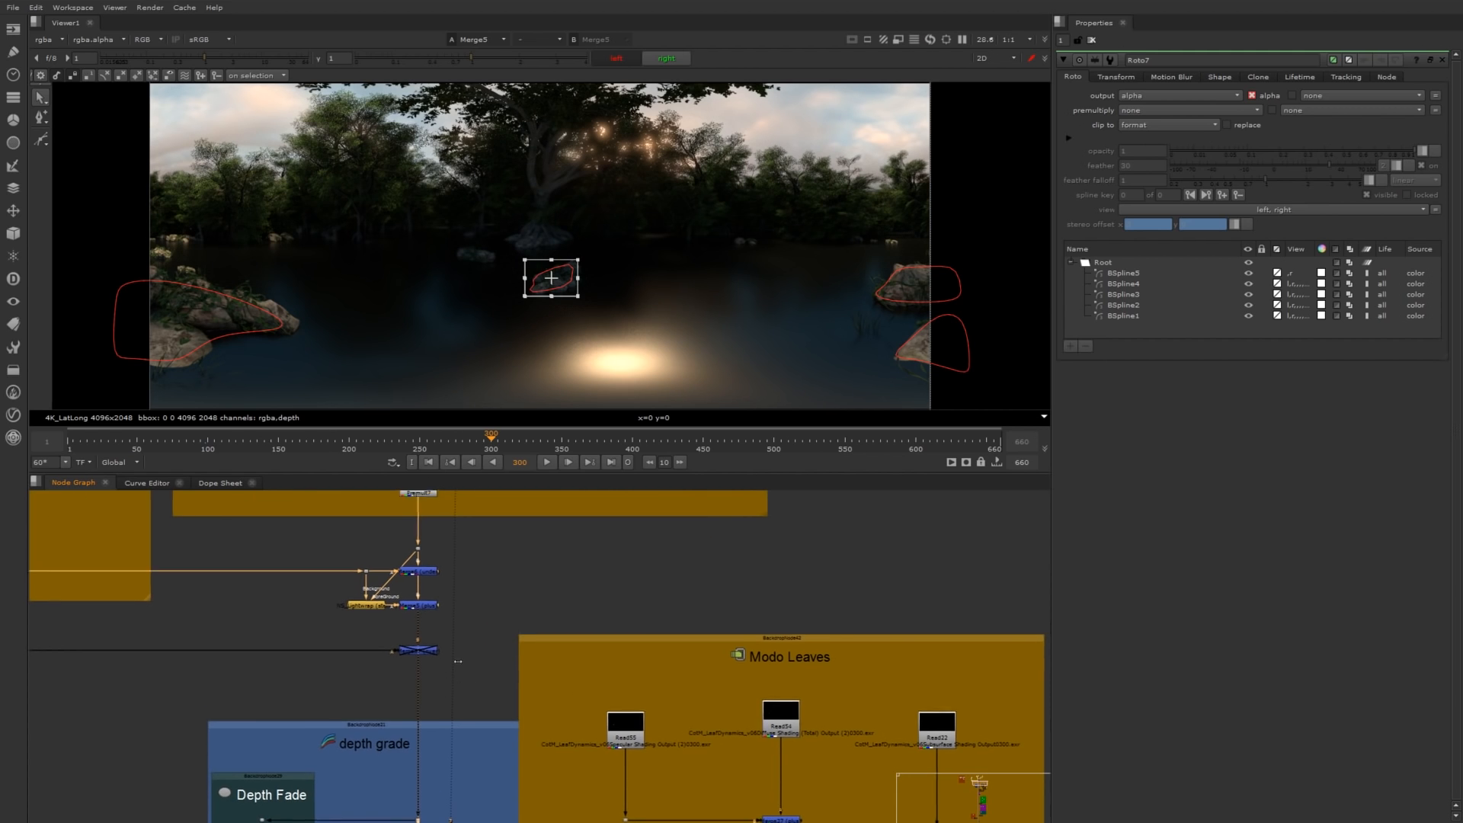
Display Merge6, the merge of the sky and forest CG branches, in the viewer and clear the node selection.
{"action": "middle_click_drag", "start_coordinate": [458, 662], "coordinate": [457, 716]}
{"action": "left_click", "coordinate": [417, 625]}
{"action": "key", "text": "1"}
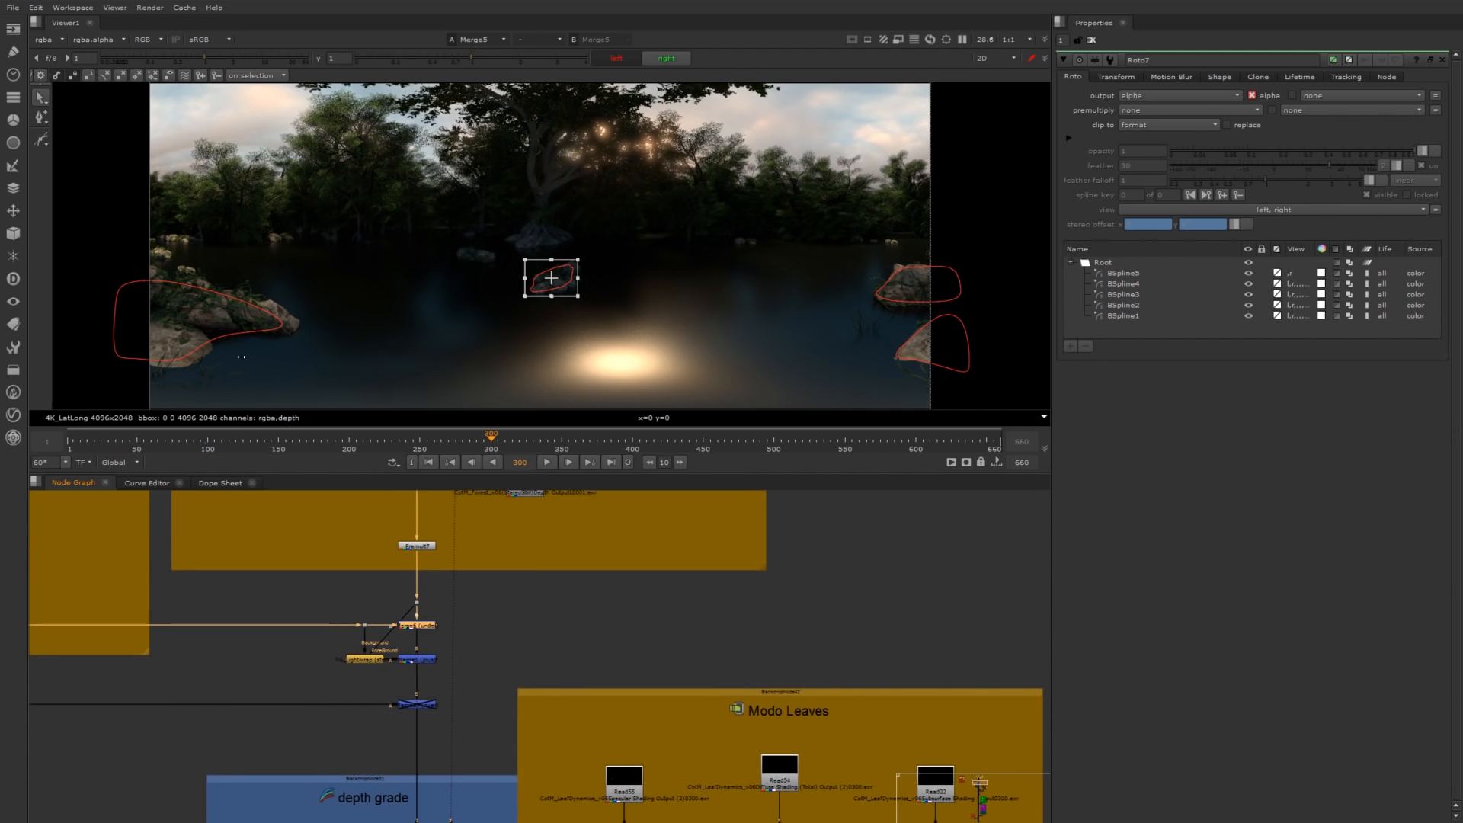
{"action": "left_click", "coordinate": [465, 641]}
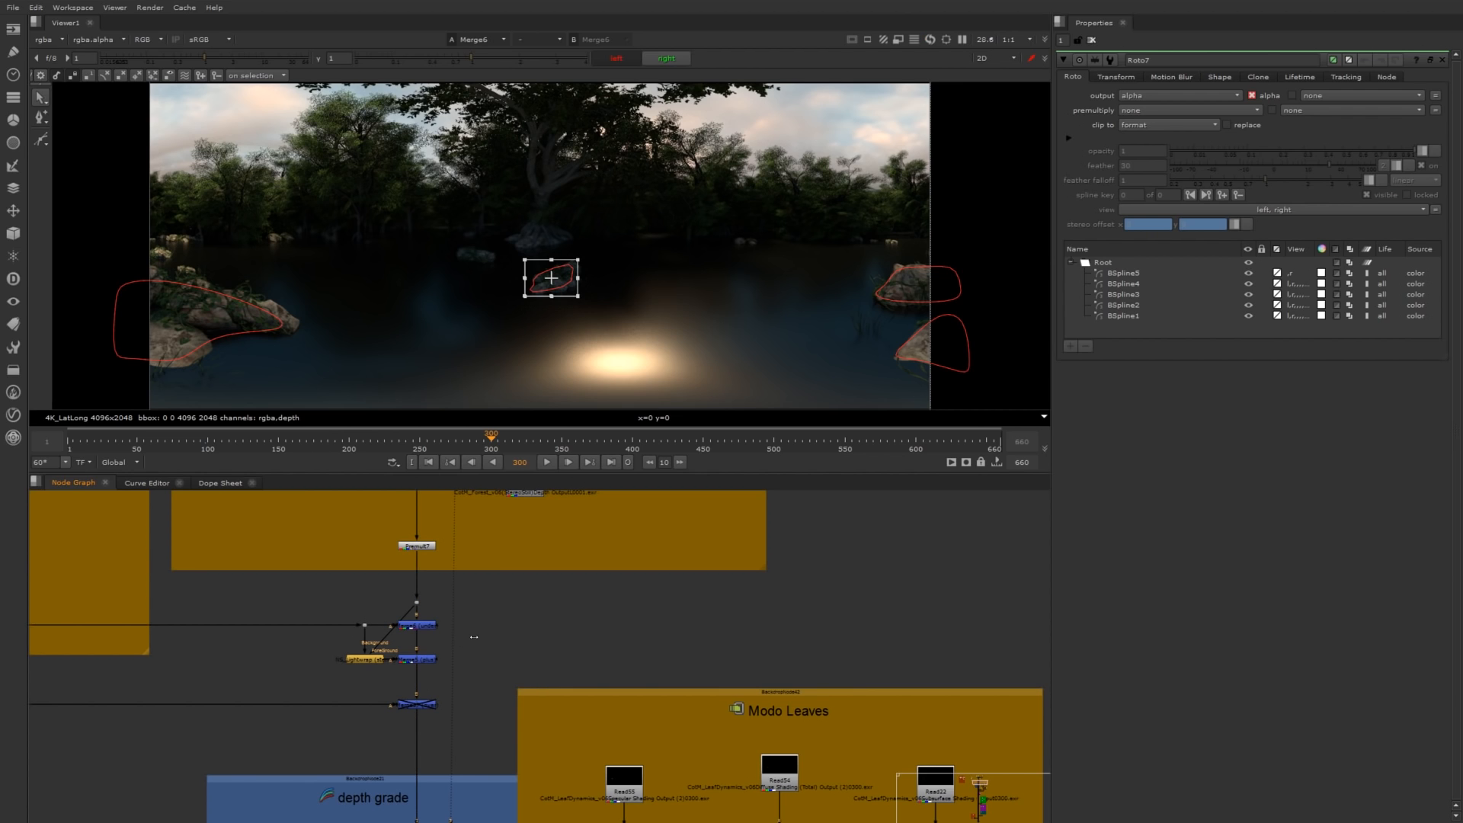
Add a C_DisparityGenerator node fed by the merge of the sky and forest CG, place it beside the merge and display it in the viewer.
{"action": "key", "text": "Tab"}
{"action": "type", "text": "d"}
{"action": "type", "text": "_"}
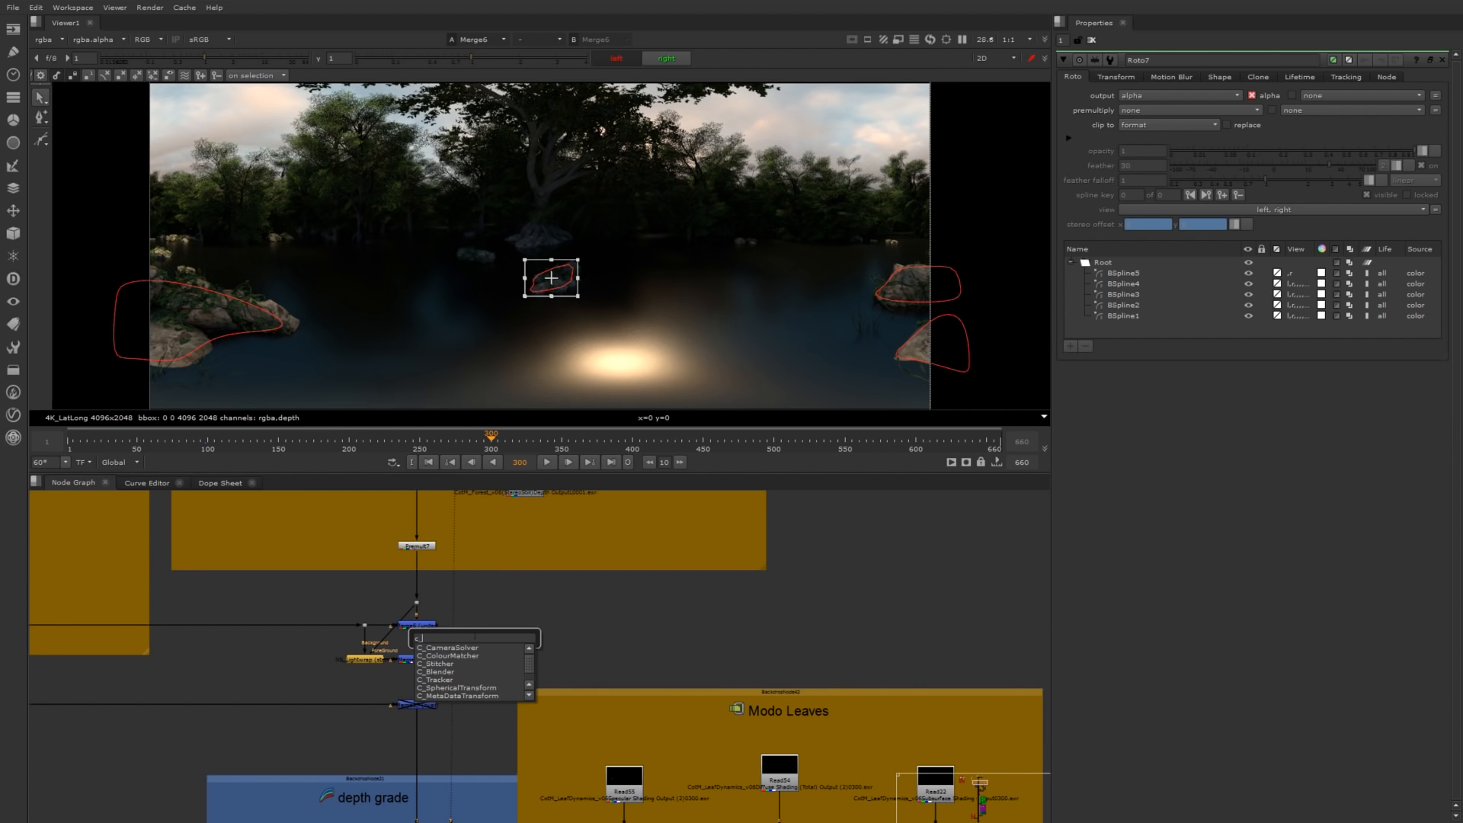
{"action": "type", "text": "di"}
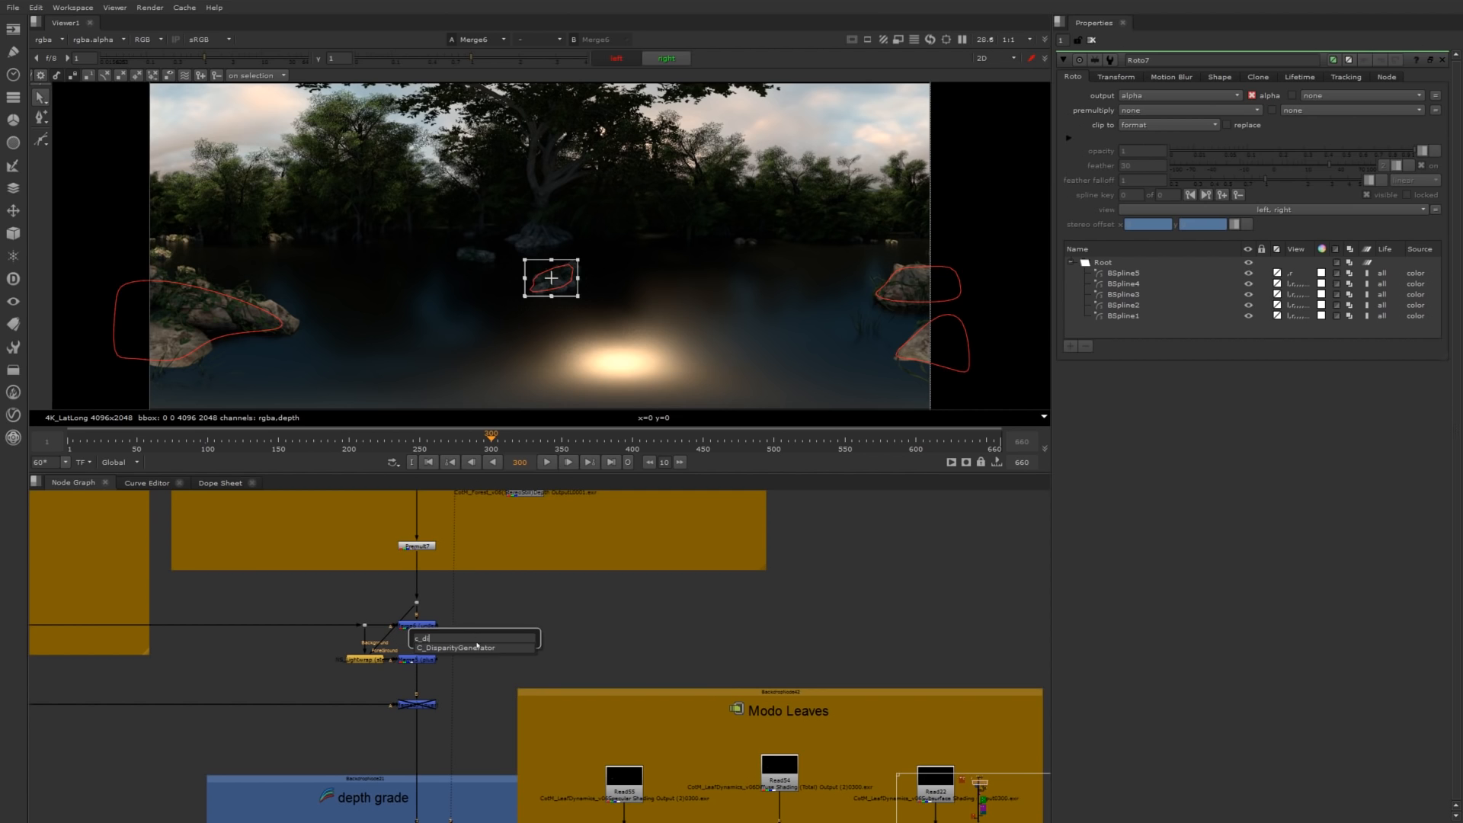
{"action": "key", "text": "Return"}
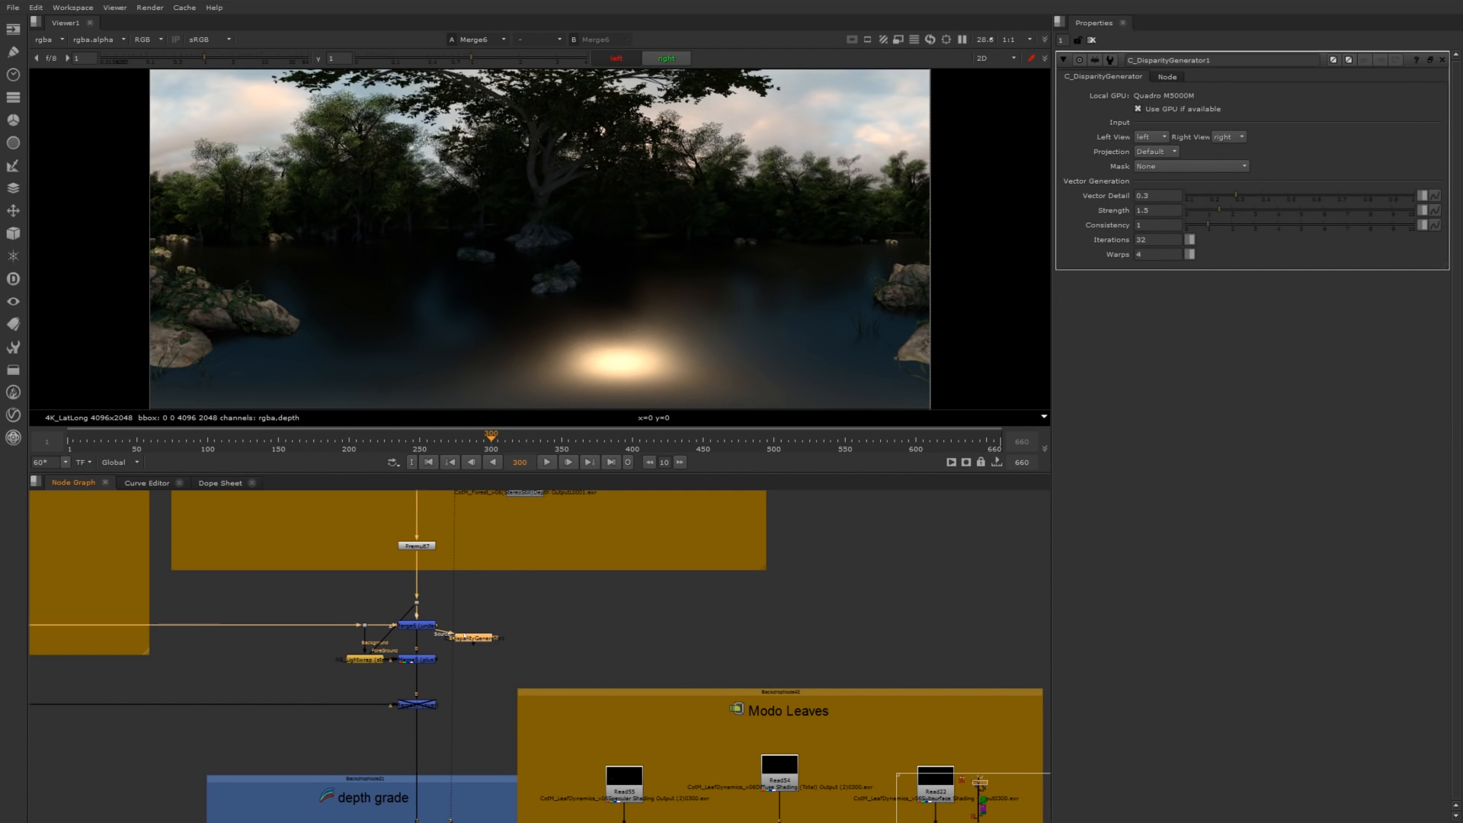
{"action": "left_click_drag", "start_coordinate": [474, 640], "coordinate": [490, 627]}
{"action": "key", "text": "1"}
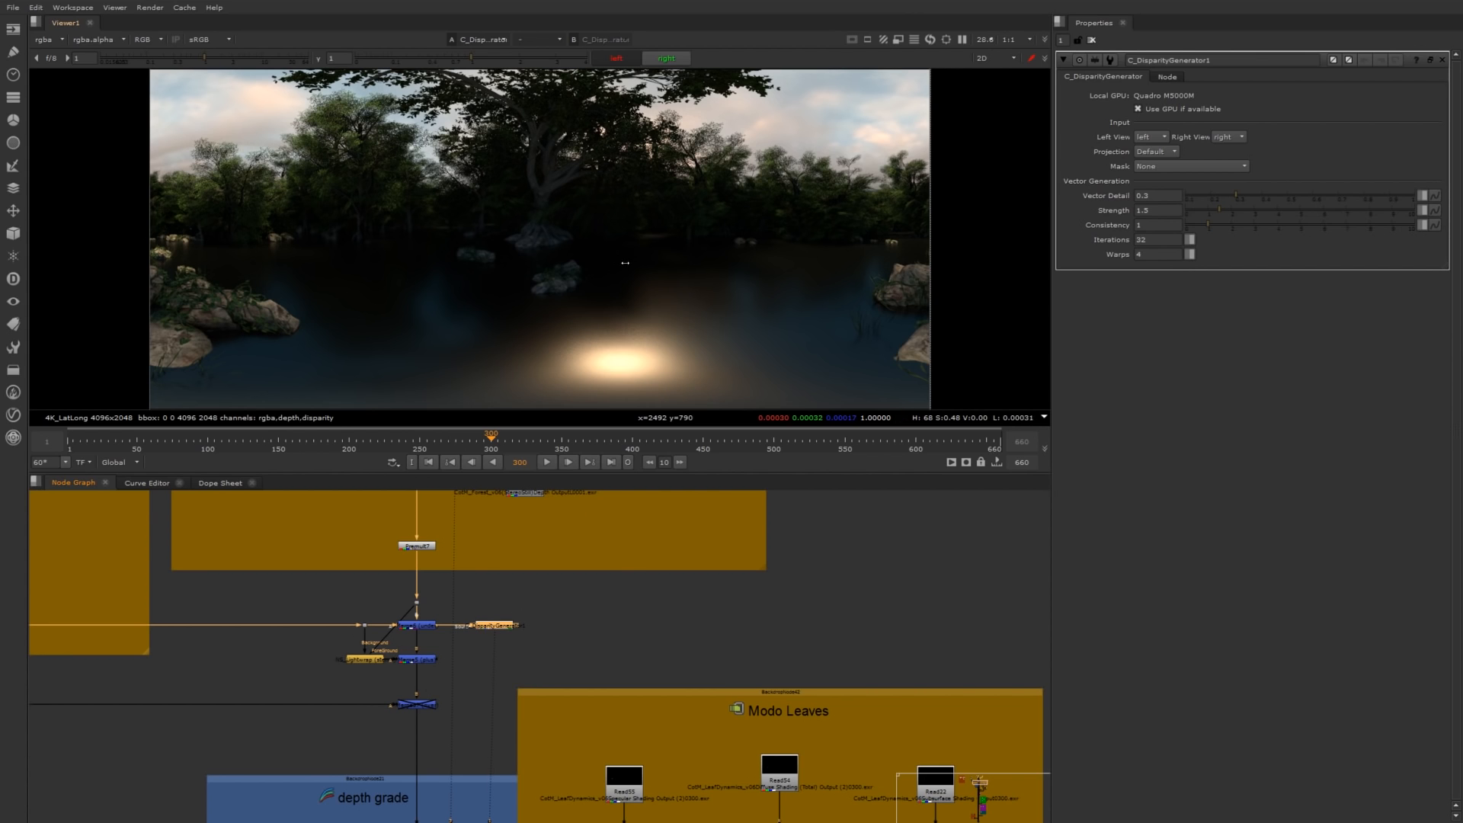
{"action": "middle_click_drag", "start_coordinate": [356, 148], "coordinate": [524, 145], "text": "alt"}
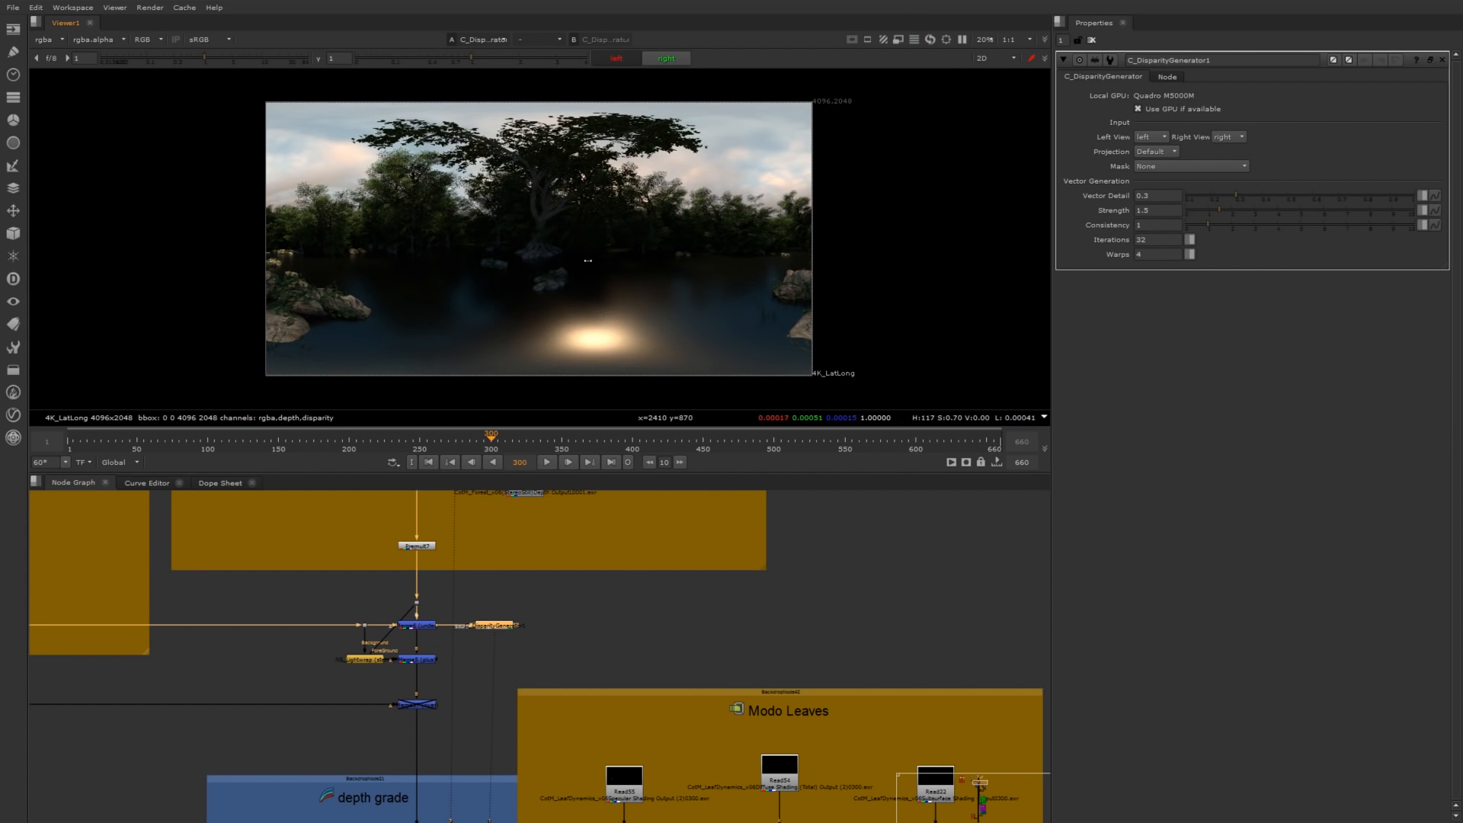
{"action": "key", "text": "f"}
{"action": "left_click_drag", "start_coordinate": [502, 621], "coordinate": [506, 620]}
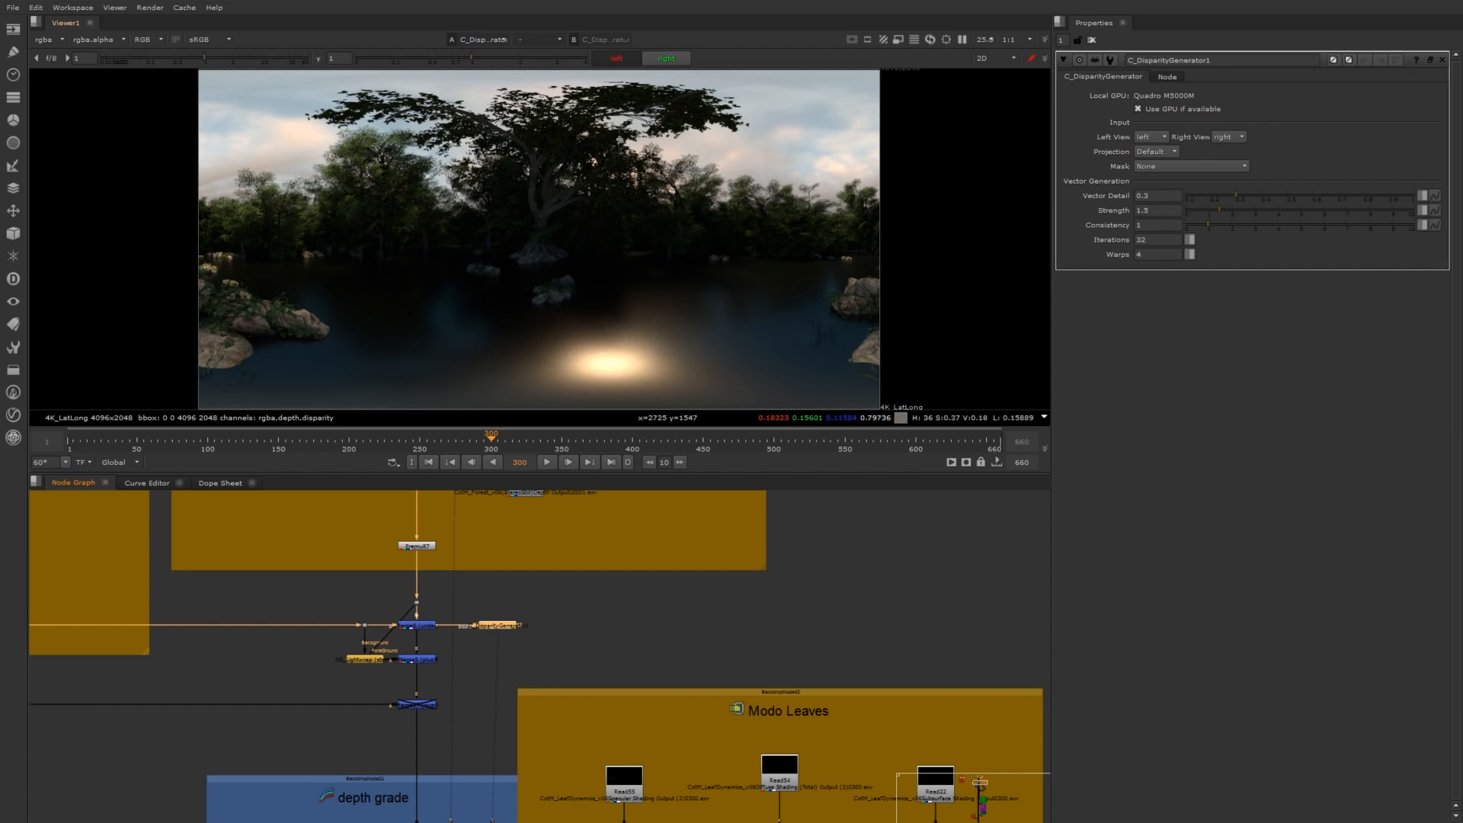
Set the C_DisparityGenerator's projection to Latlong and keep its mask at None.
{"action": "left_click", "coordinate": [1157, 152]}
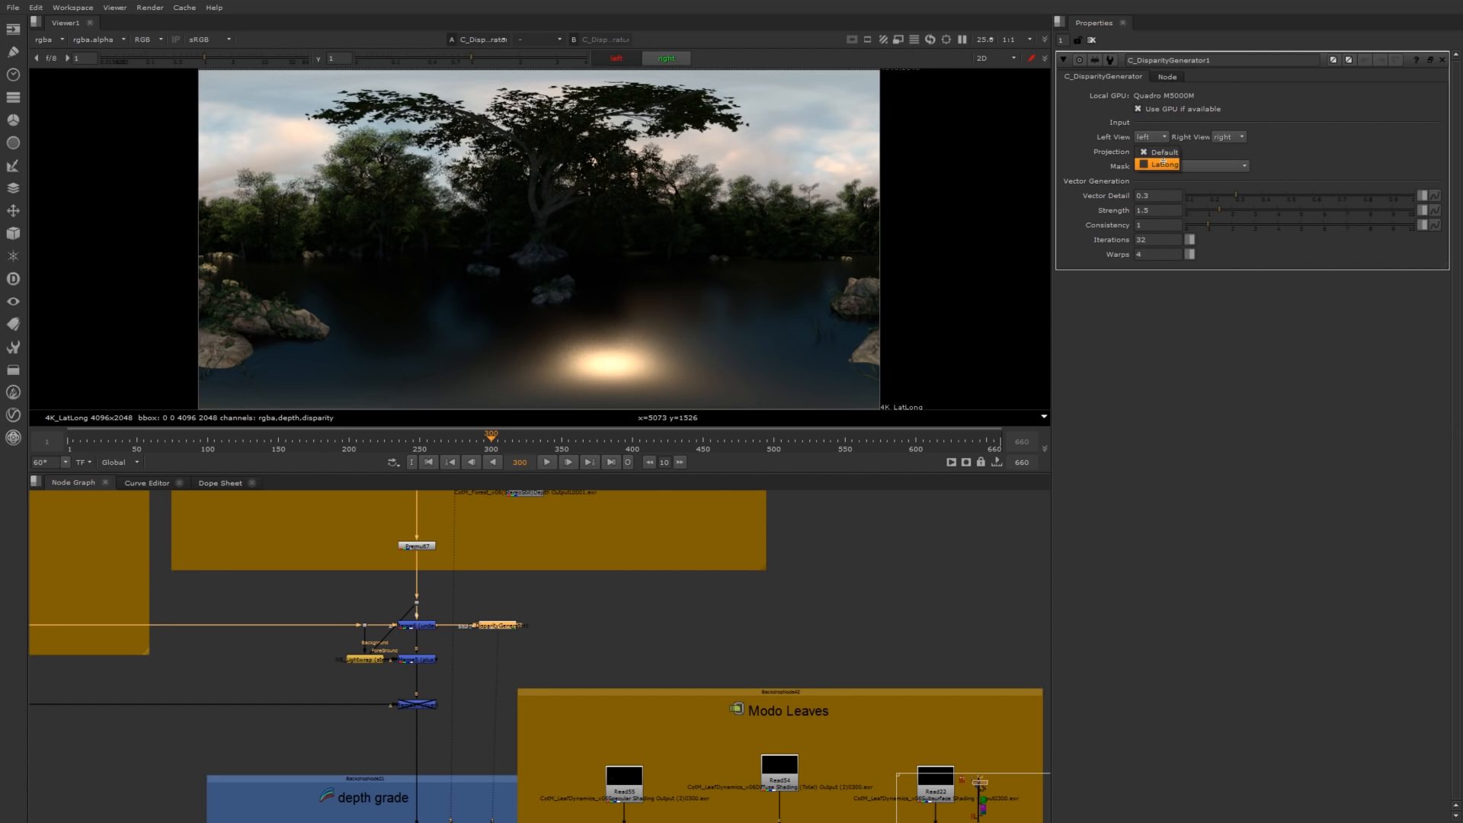
{"action": "left_click", "coordinate": [1163, 163]}
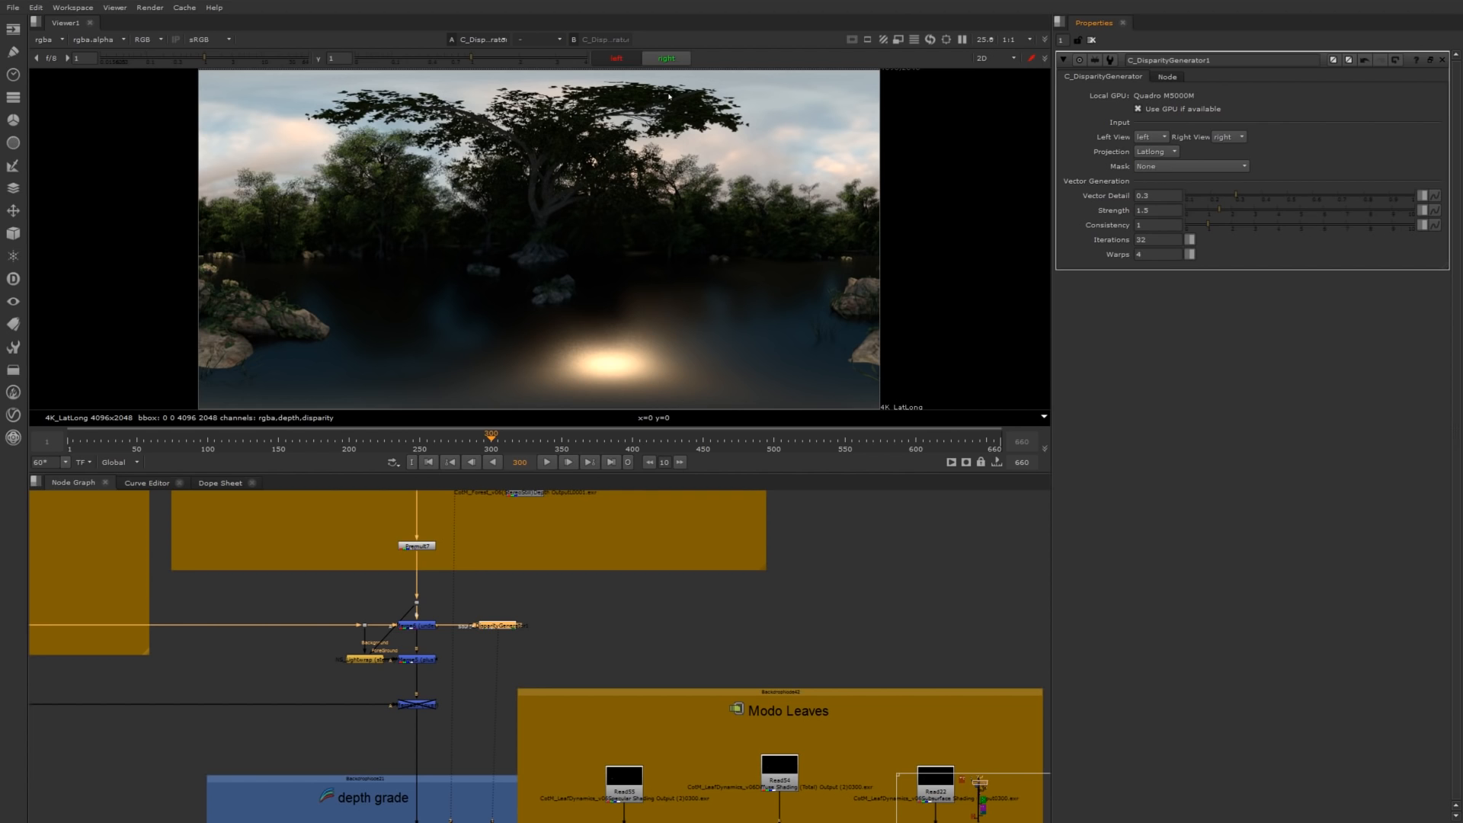
{"action": "left_click", "coordinate": [1172, 167]}
{"action": "left_click", "coordinate": [1226, 167]}
{"action": "left_click_drag", "start_coordinate": [497, 626], "coordinate": [500, 626]}
{"action": "left_click", "coordinate": [573, 645]}
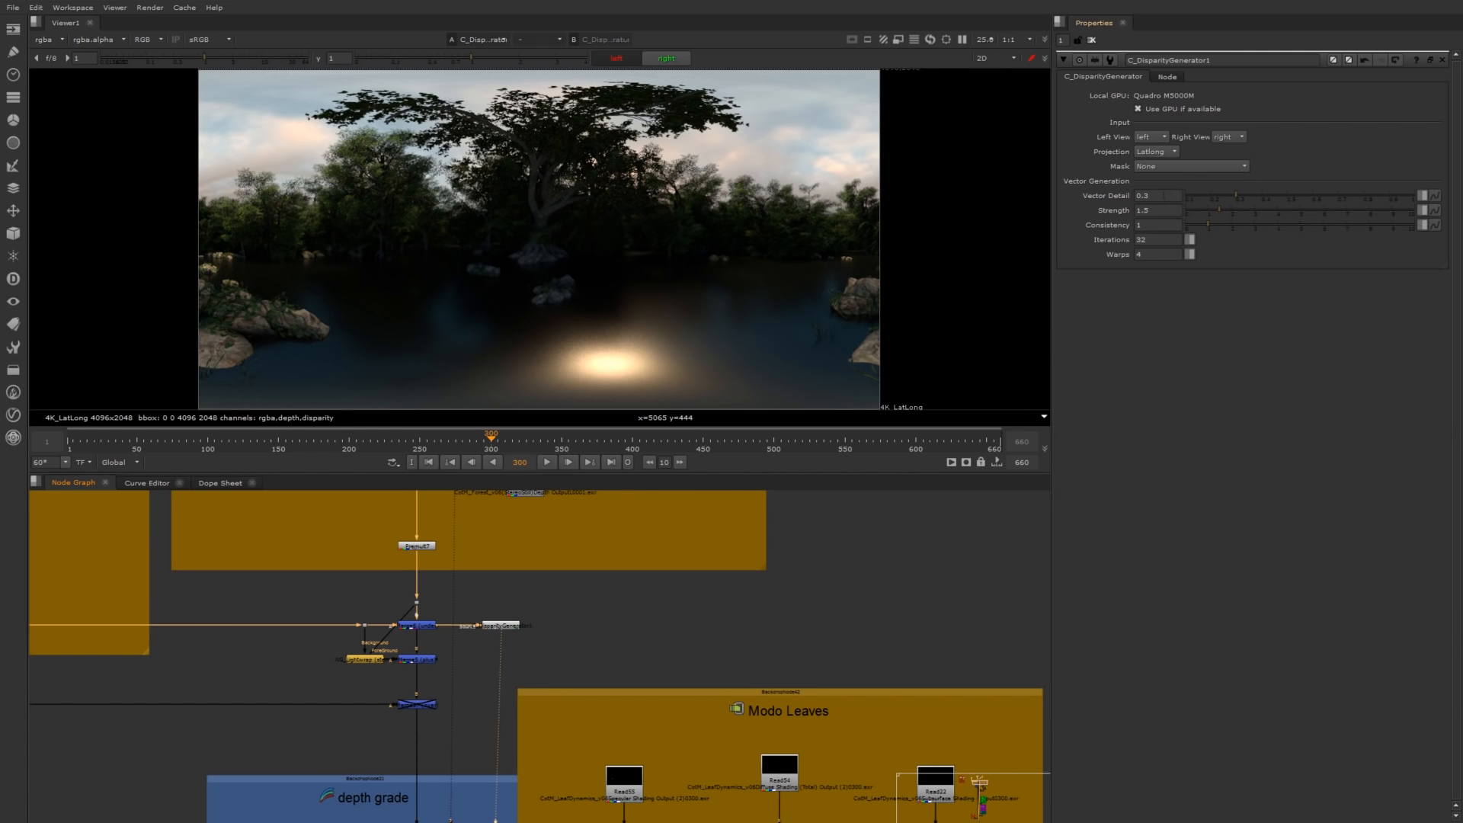
{"action": "left_click", "coordinate": [1157, 152]}
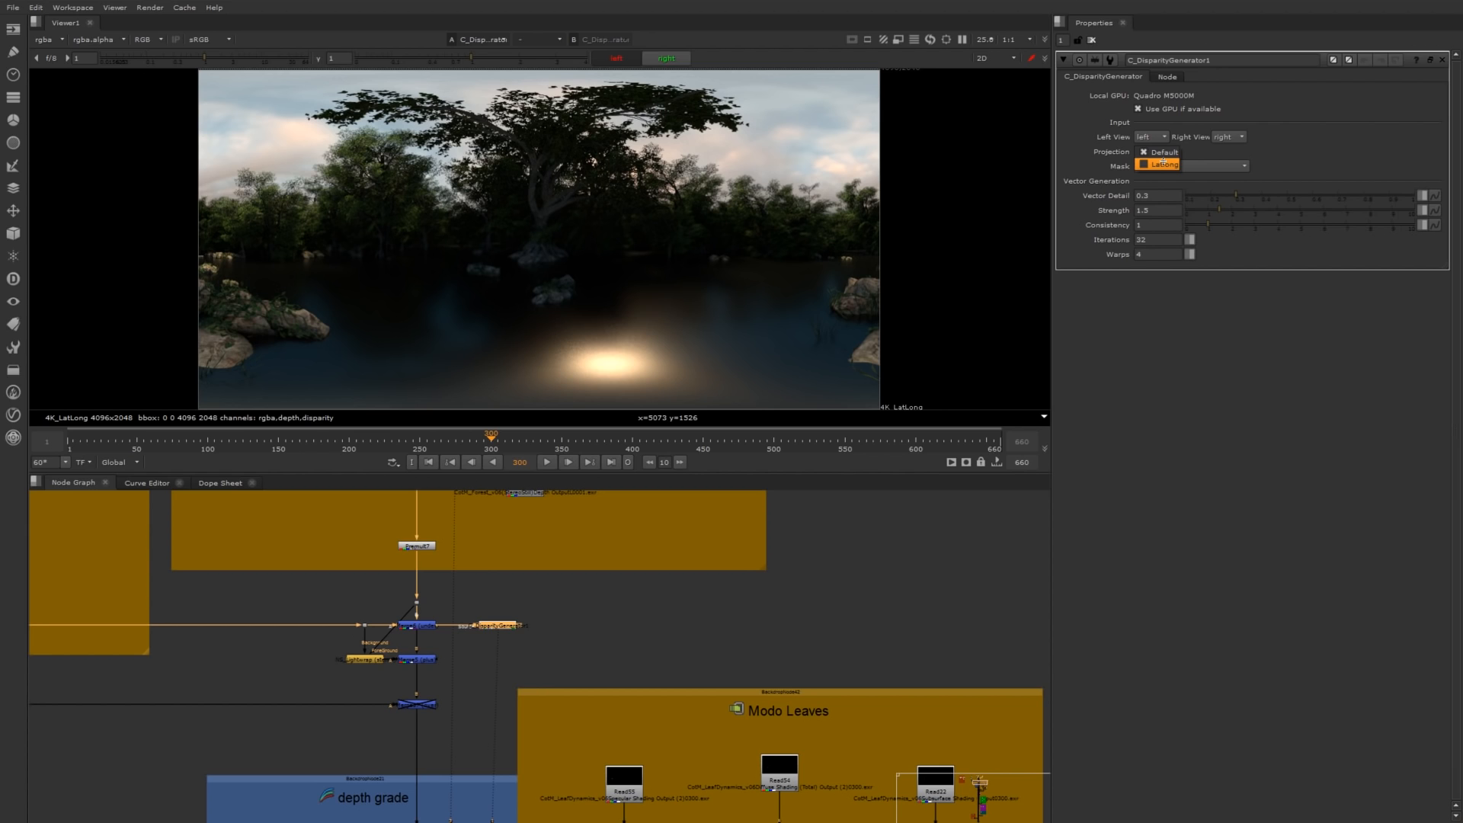
{"action": "left_click", "coordinate": [1163, 164]}
{"action": "left_click", "coordinate": [1169, 166]}
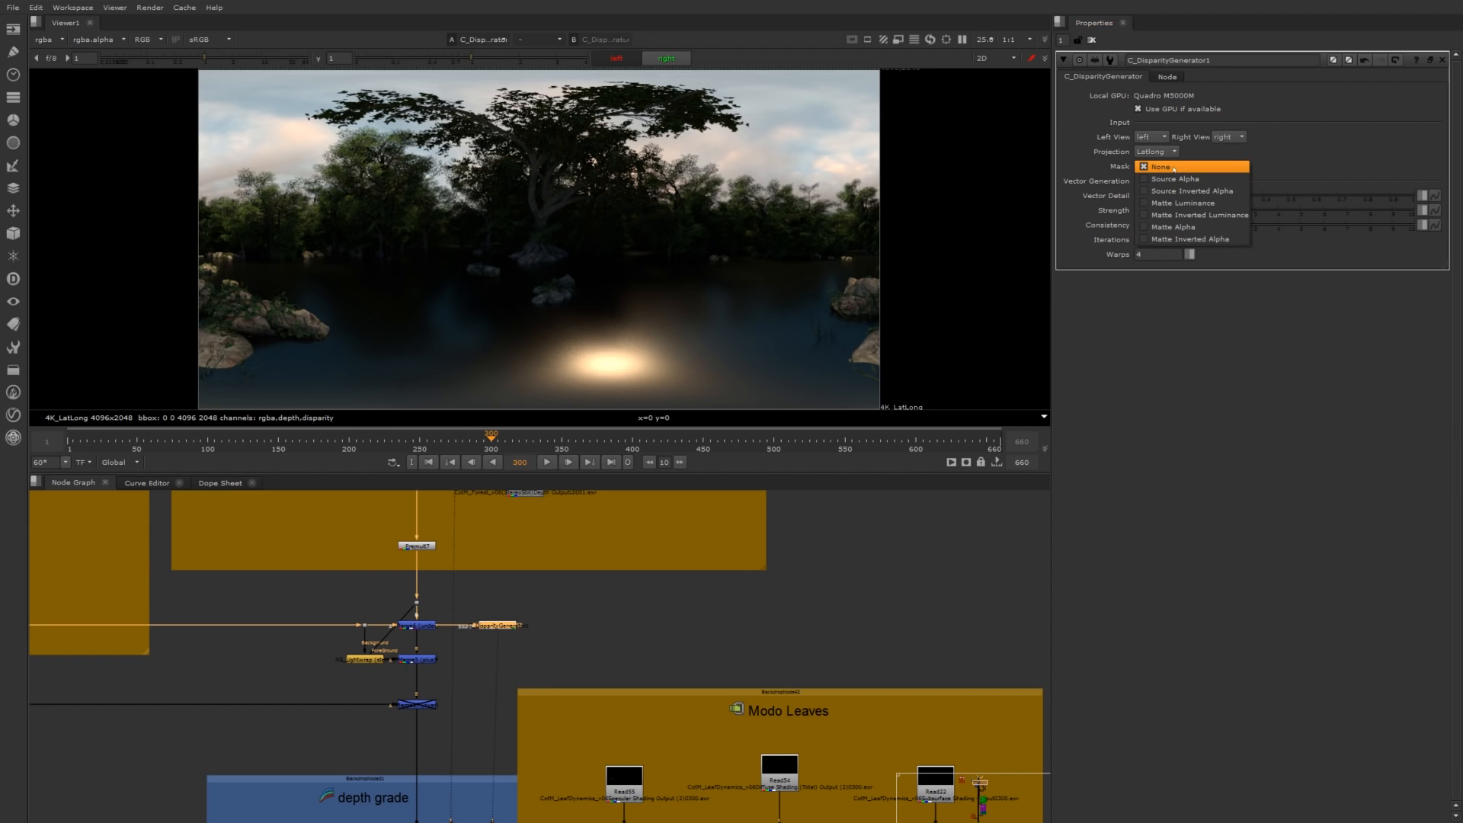
{"action": "left_click", "coordinate": [1165, 167]}
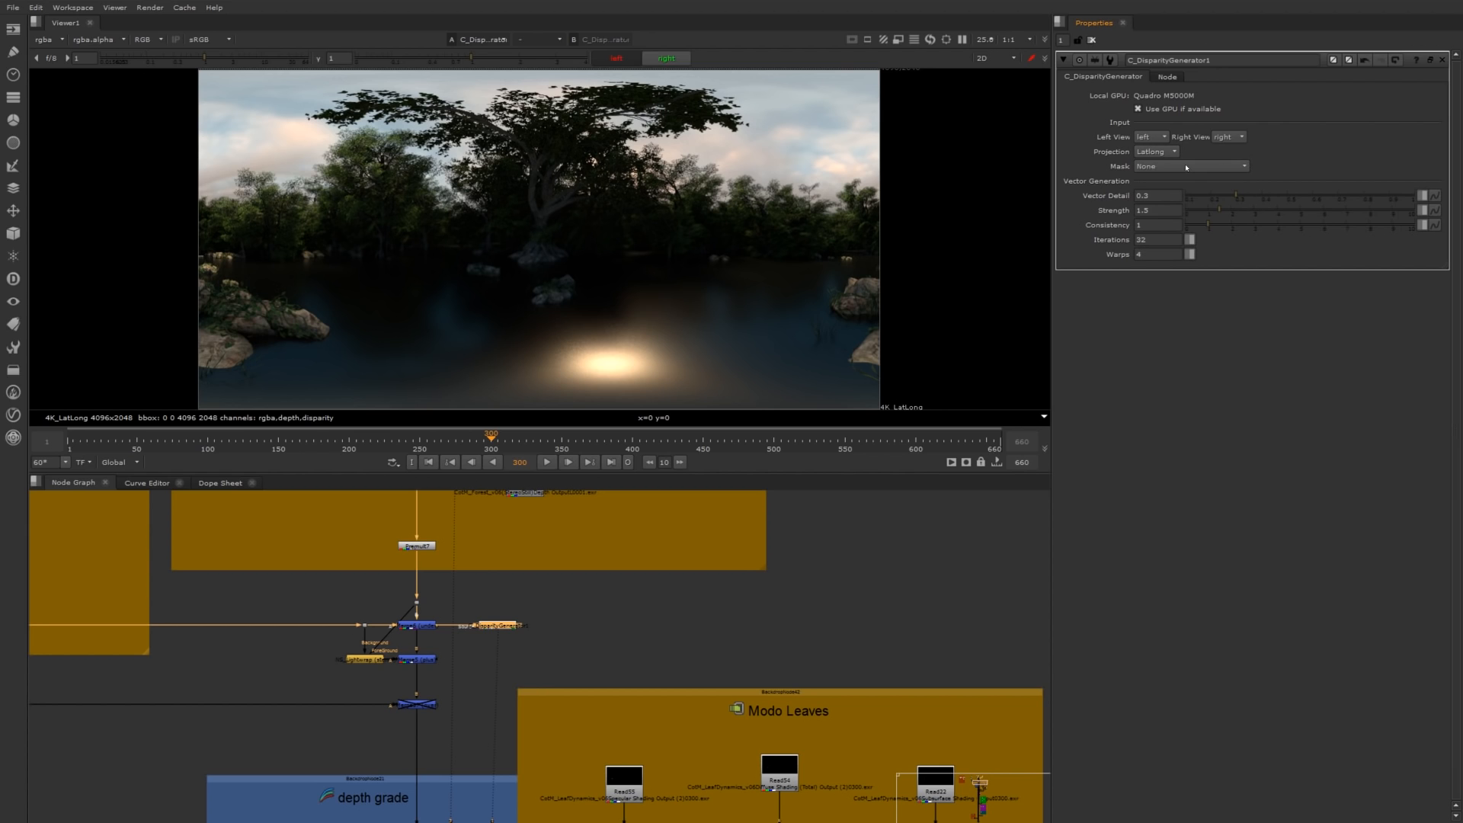
{"action": "left_click_drag", "start_coordinate": [498, 626], "coordinate": [502, 626]}
{"action": "left_click", "coordinate": [570, 634]}
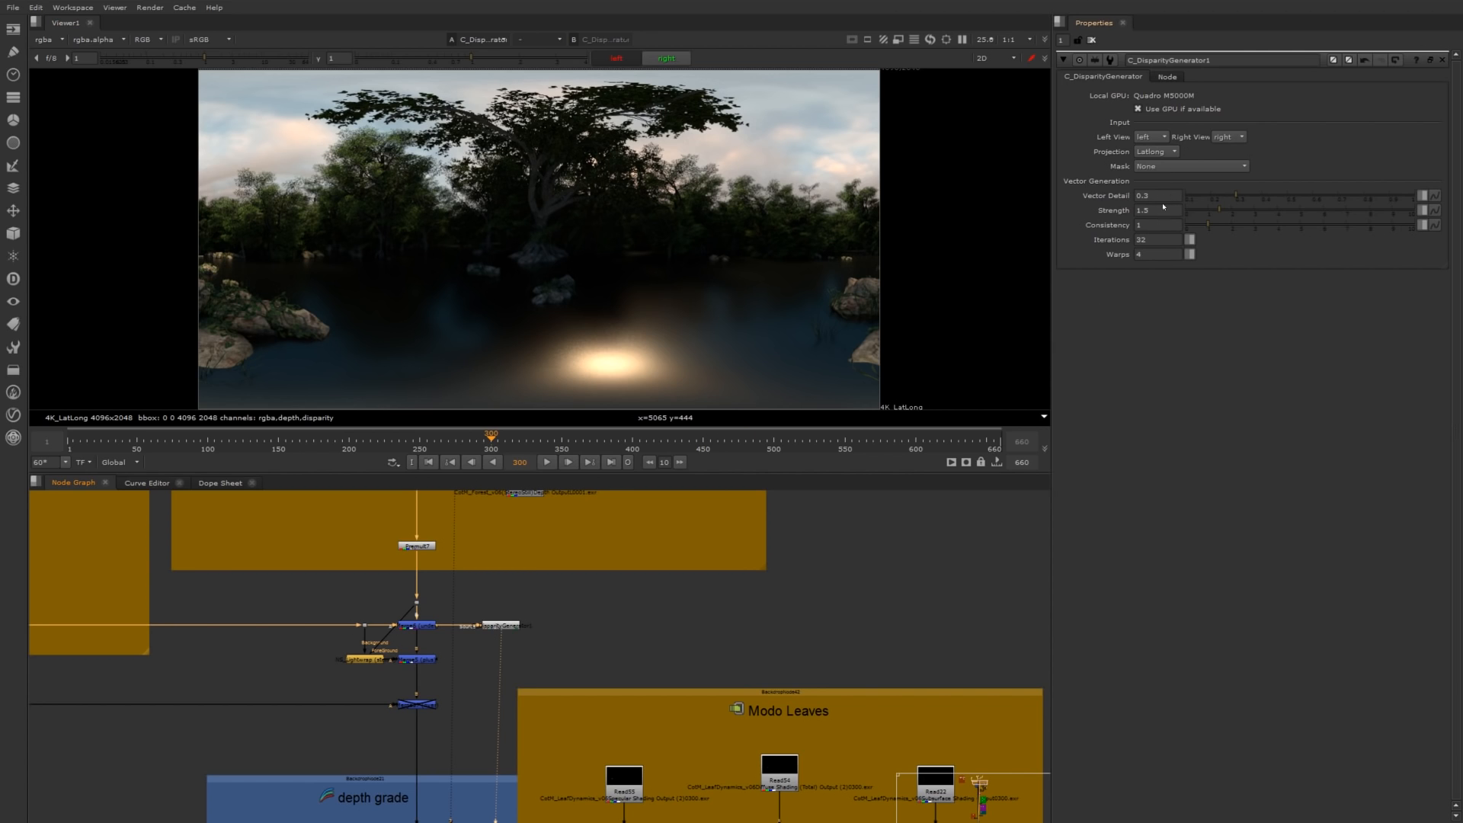
Set the C_DisparityGenerator's Warps value to 2.
{"action": "left_click", "coordinate": [1155, 254]}
{"action": "type", "text": "4"}
{"action": "key", "text": "Return"}
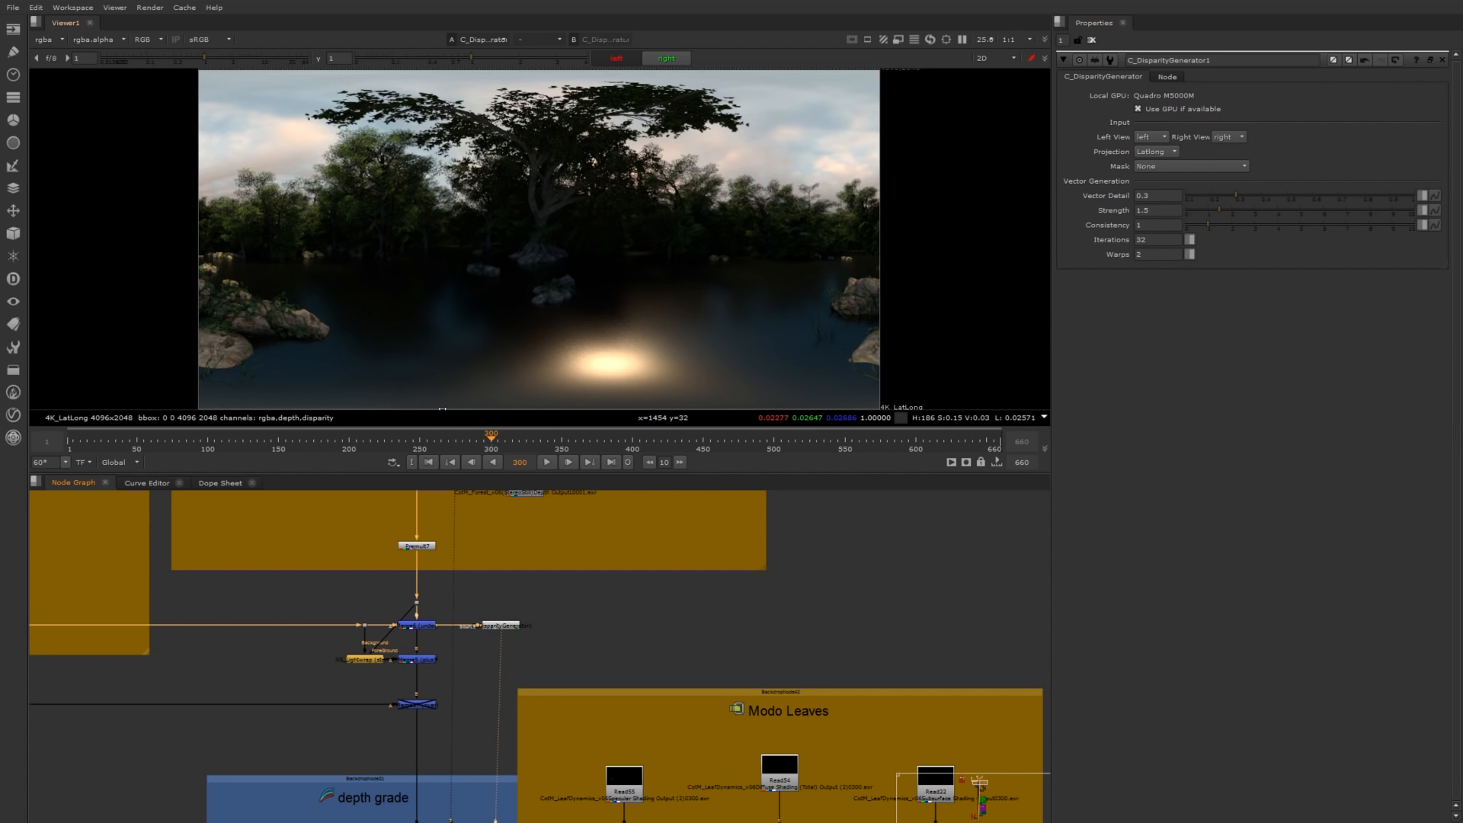
{"action": "left_click", "coordinate": [1155, 254]}
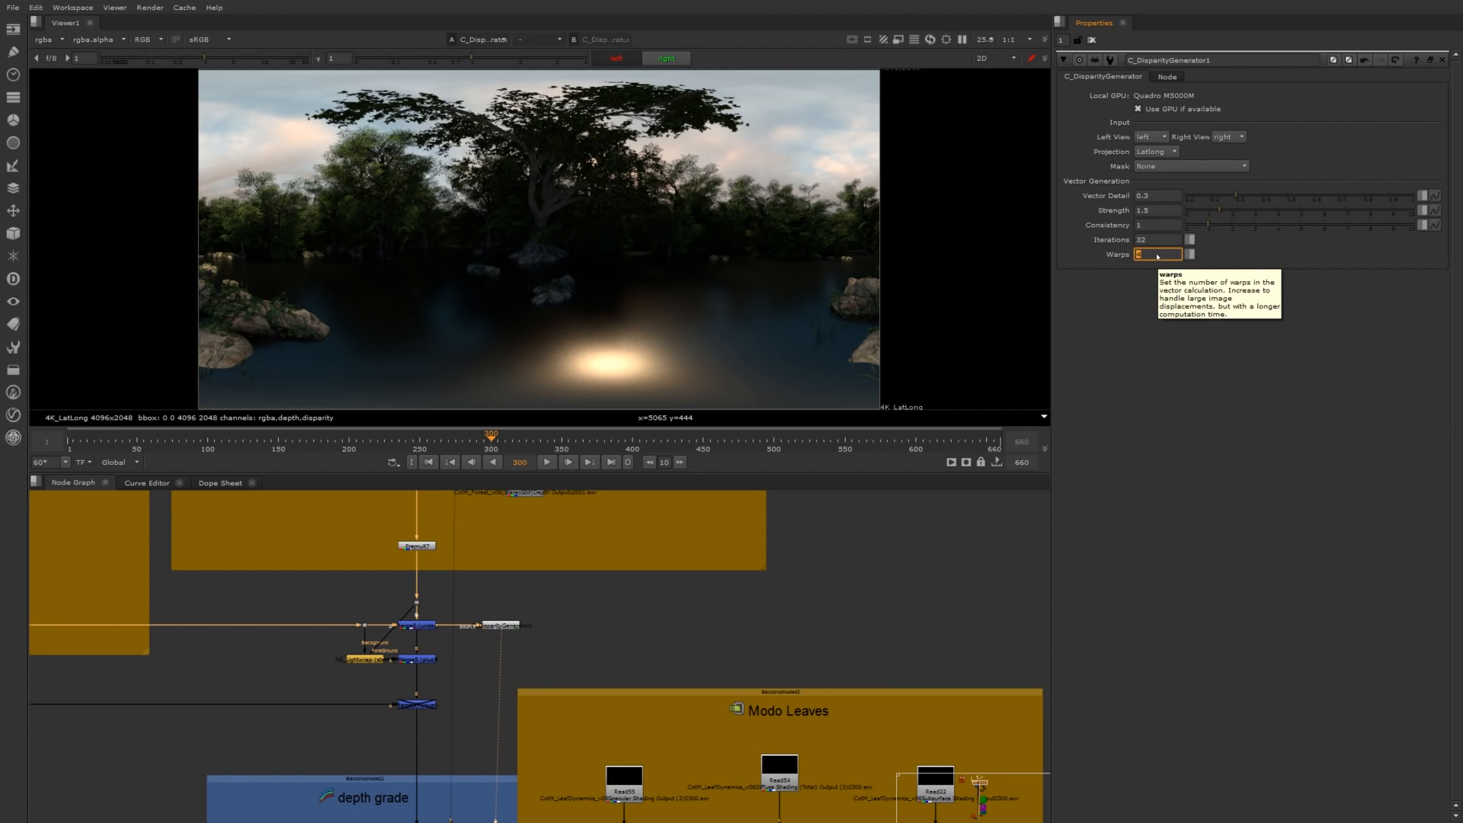
{"action": "double_click", "coordinate": [1158, 257]}
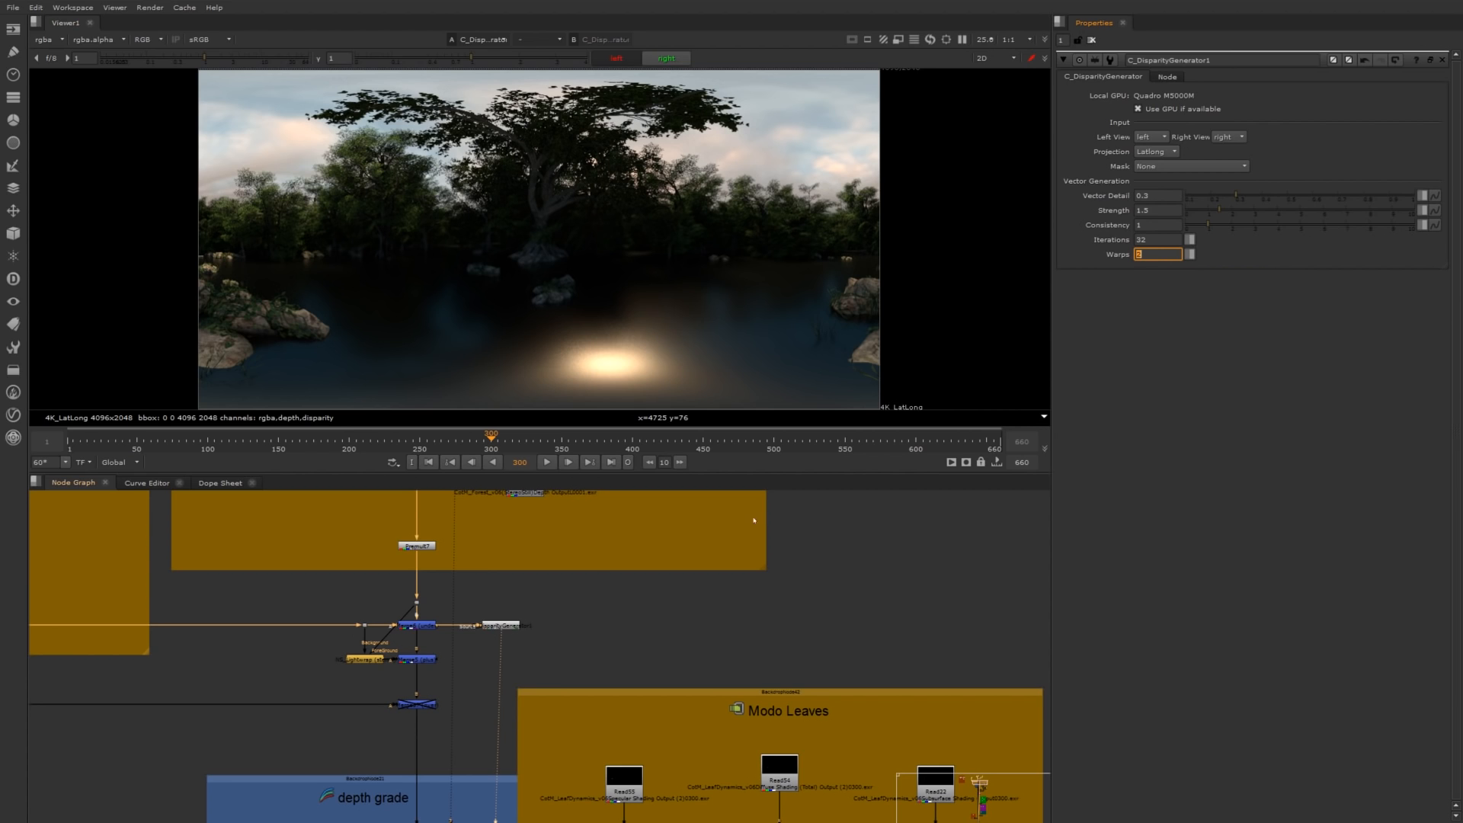
Display the disparity layer of the C_DisparityGenerator in the viewer, and switch back to the rgba layer.
{"action": "left_click", "coordinate": [507, 627]}
{"action": "left_click", "coordinate": [290, 361]}
{"action": "left_click", "coordinate": [46, 38]}
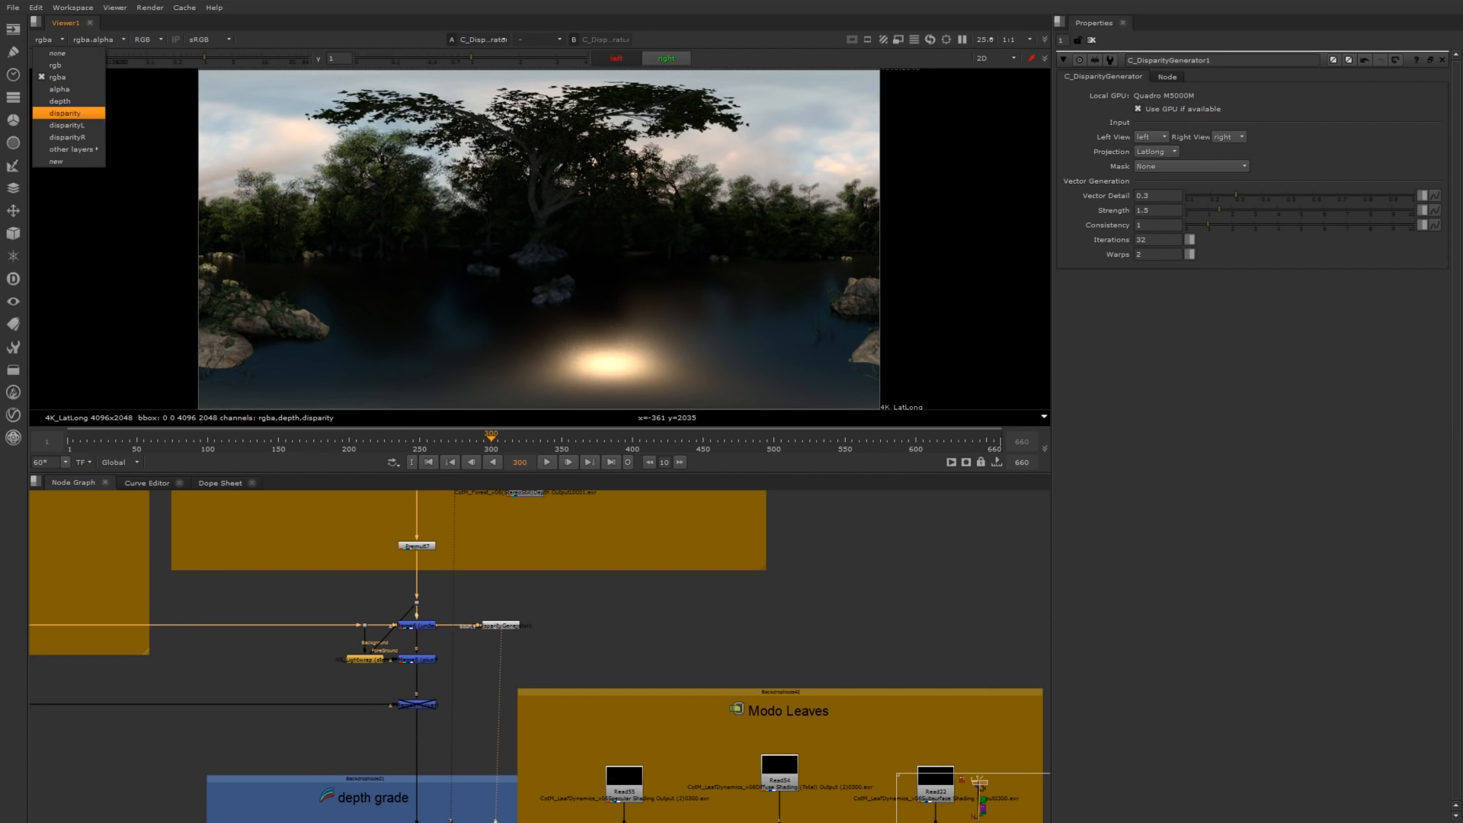
{"action": "left_click", "coordinate": [64, 113]}
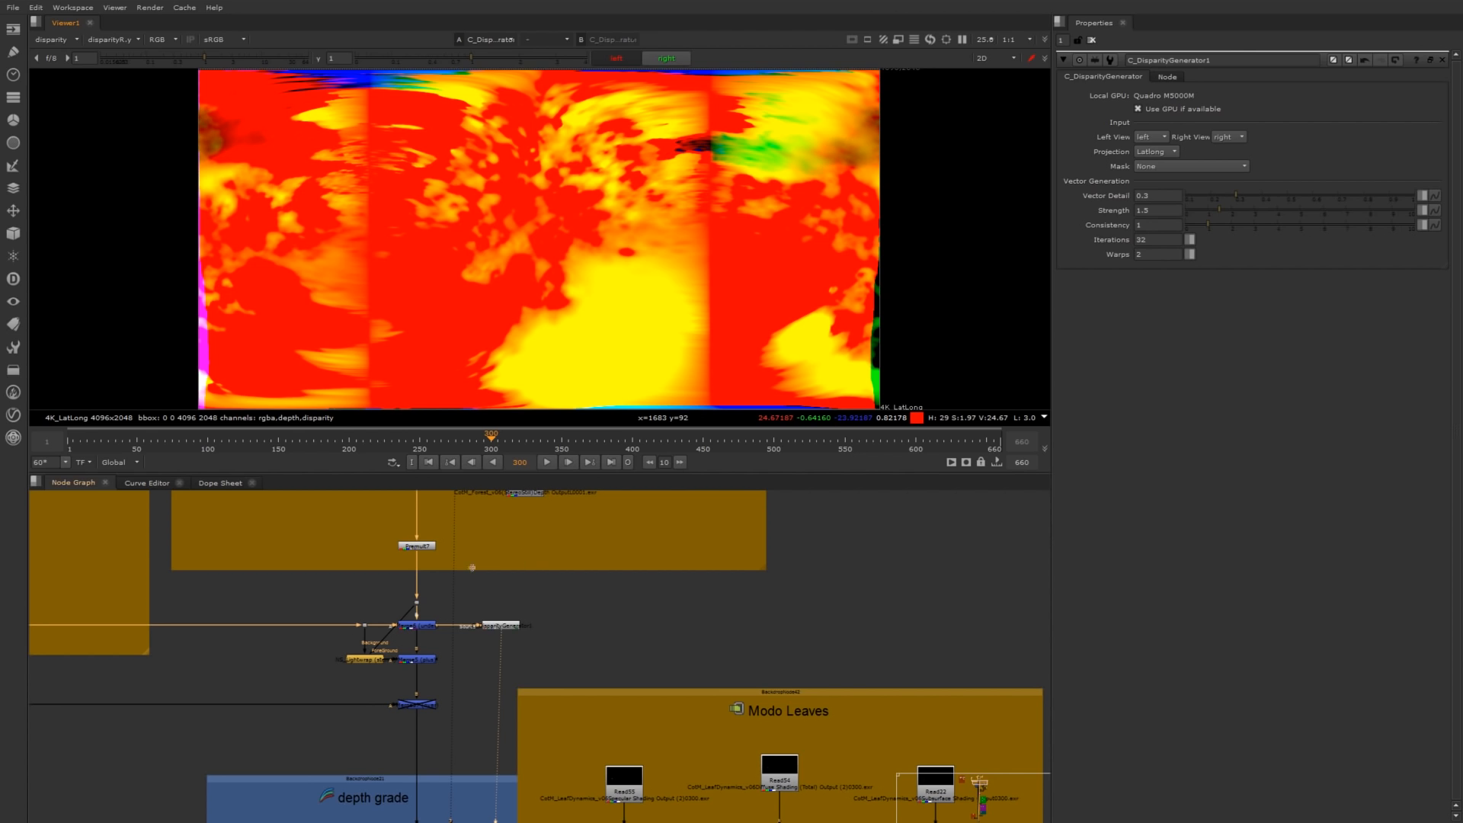
{"action": "left_click_drag", "start_coordinate": [491, 624], "coordinate": [501, 625]}
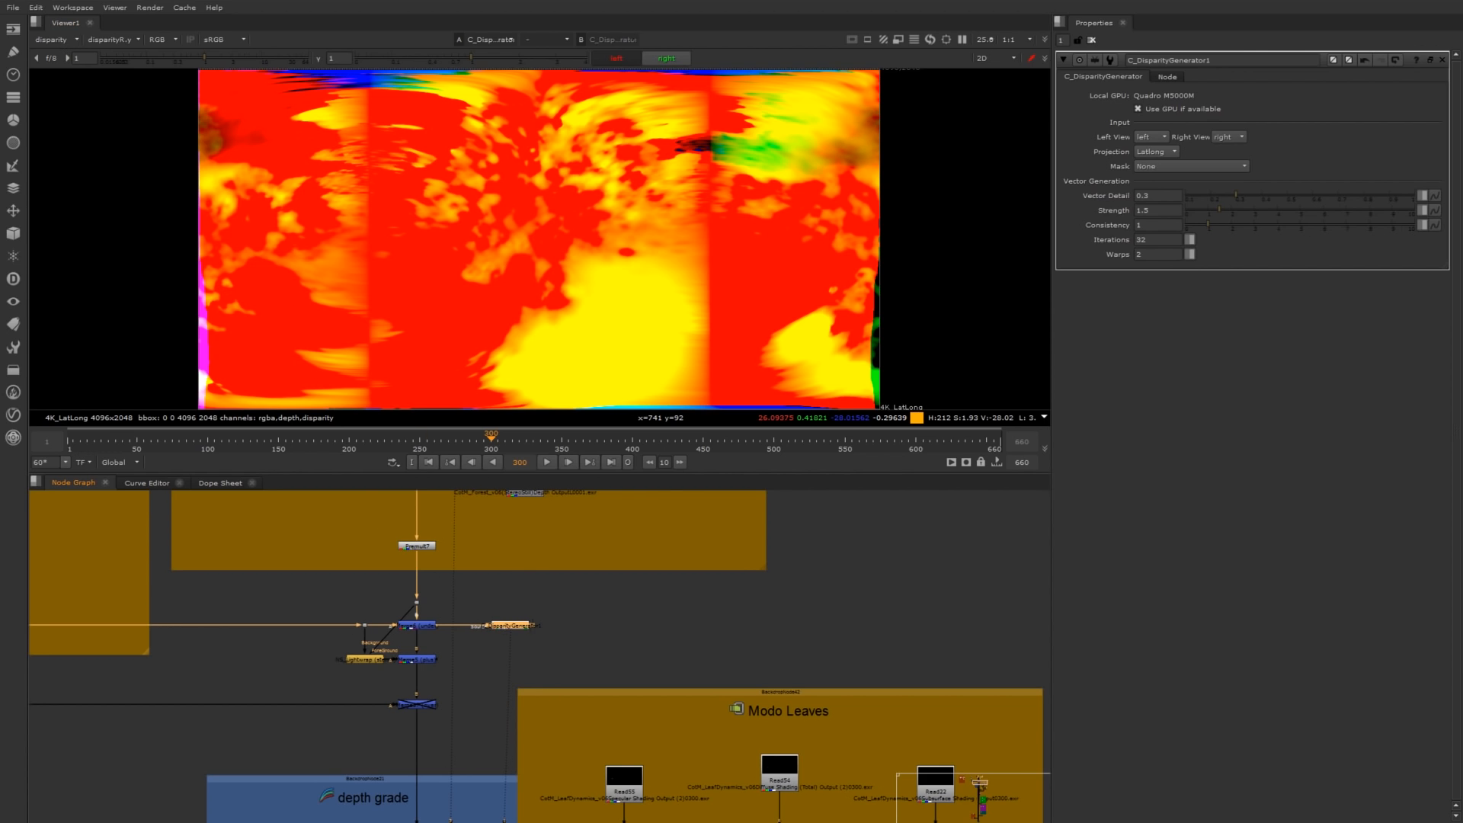
{"action": "left_click", "coordinate": [54, 38]}
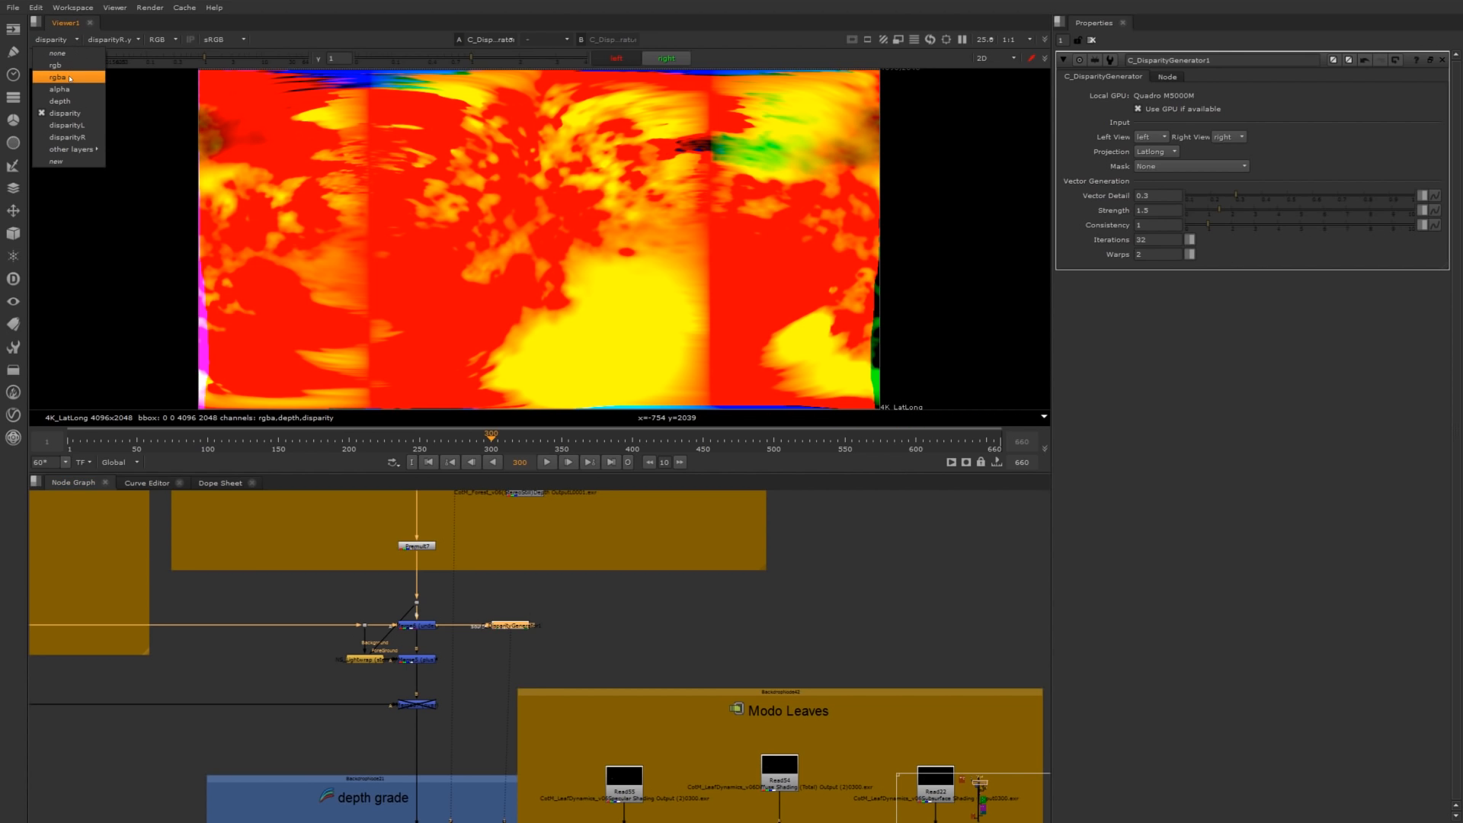
{"action": "left_click", "coordinate": [70, 78]}
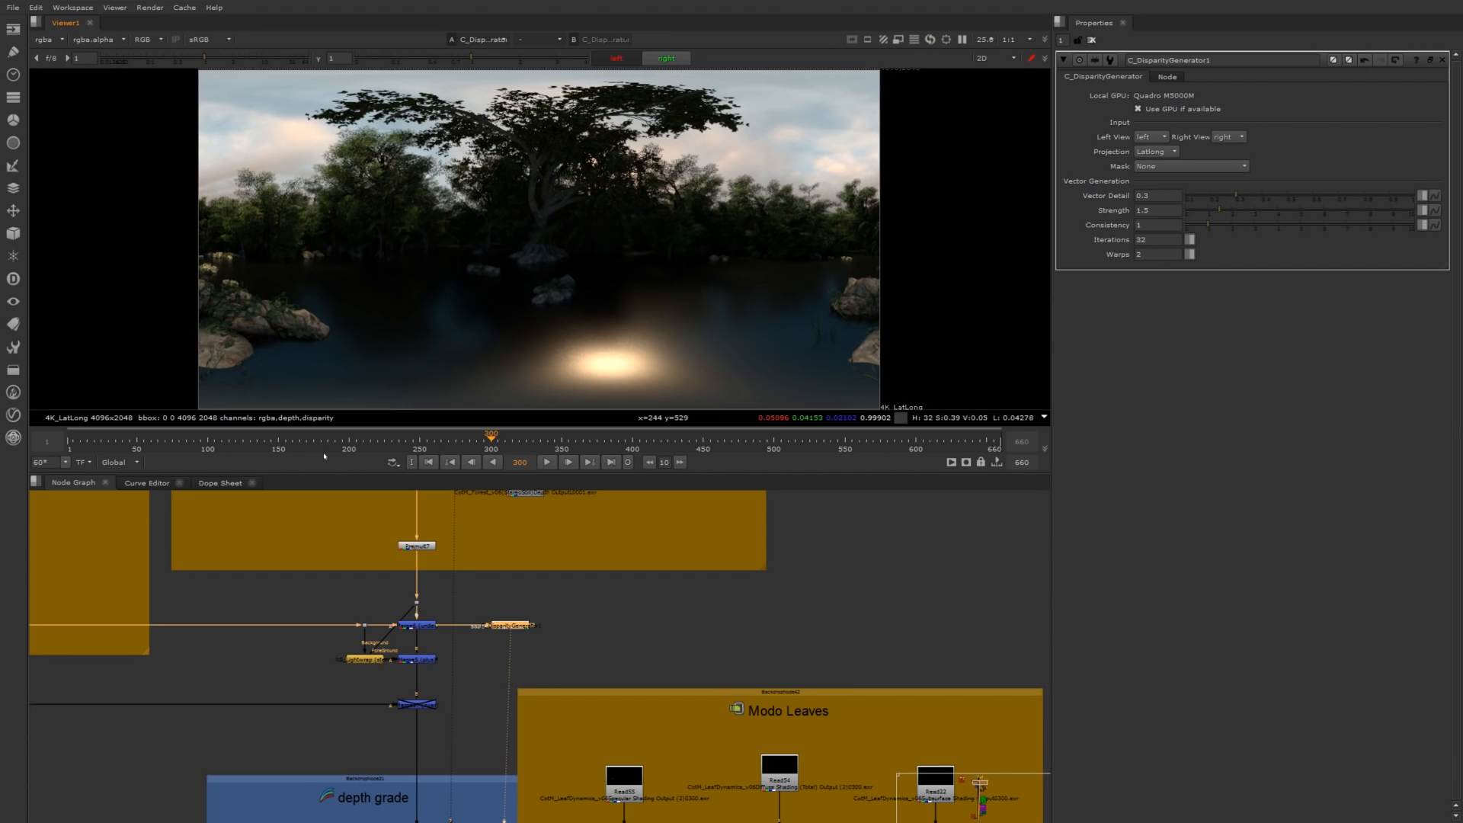
Add a PostageStamp node connected to the C_DisparityGenerator and place it further down the node graph beside Roto7.
{"action": "middle_click_drag", "start_coordinate": [448, 717], "coordinate": [551, 575]}
{"action": "scroll", "coordinate": [551, 575], "scroll_direction": "down", "scroll_amount": 3}
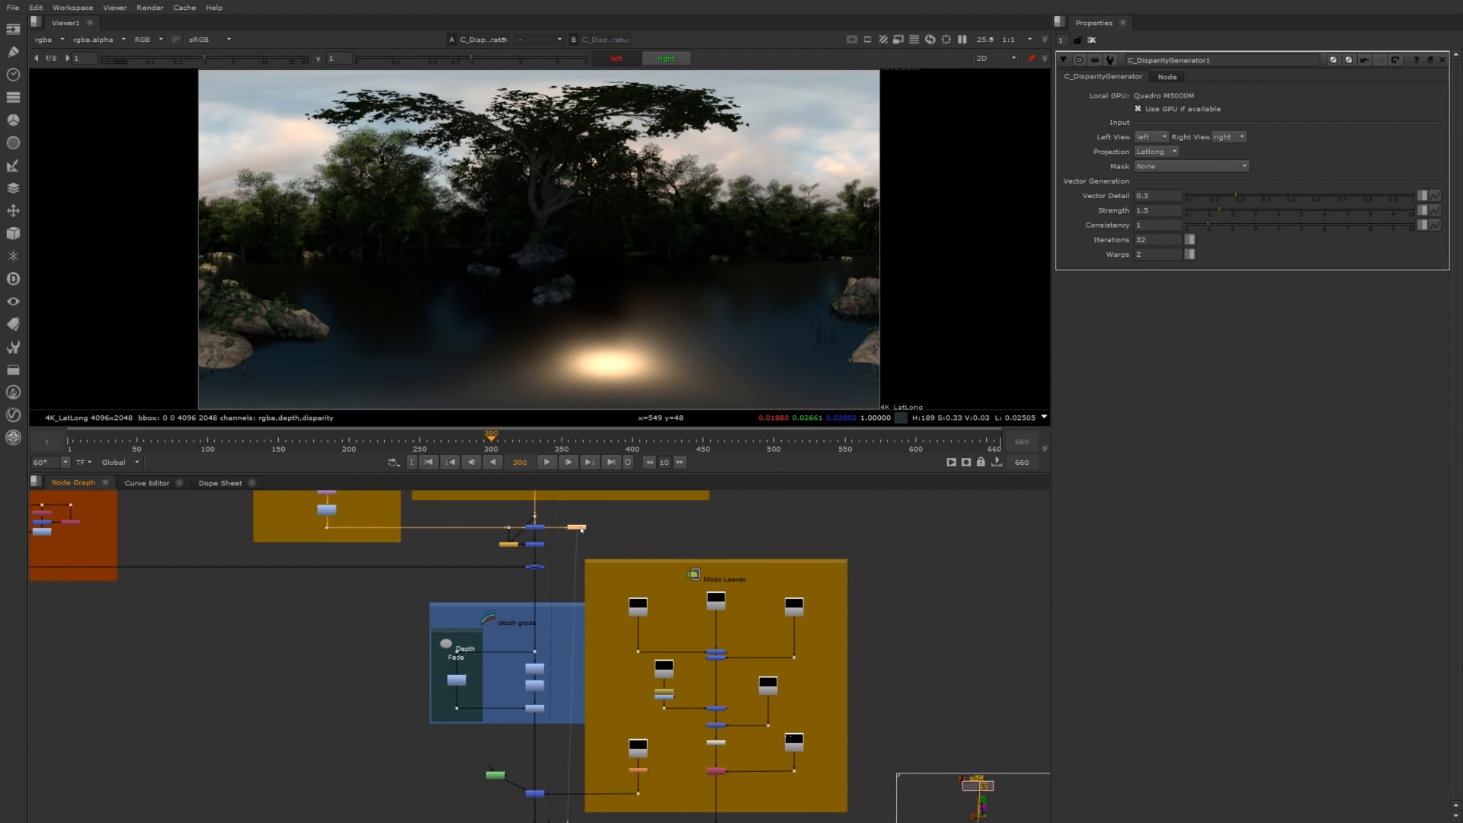
{"action": "key", "text": "Tab"}
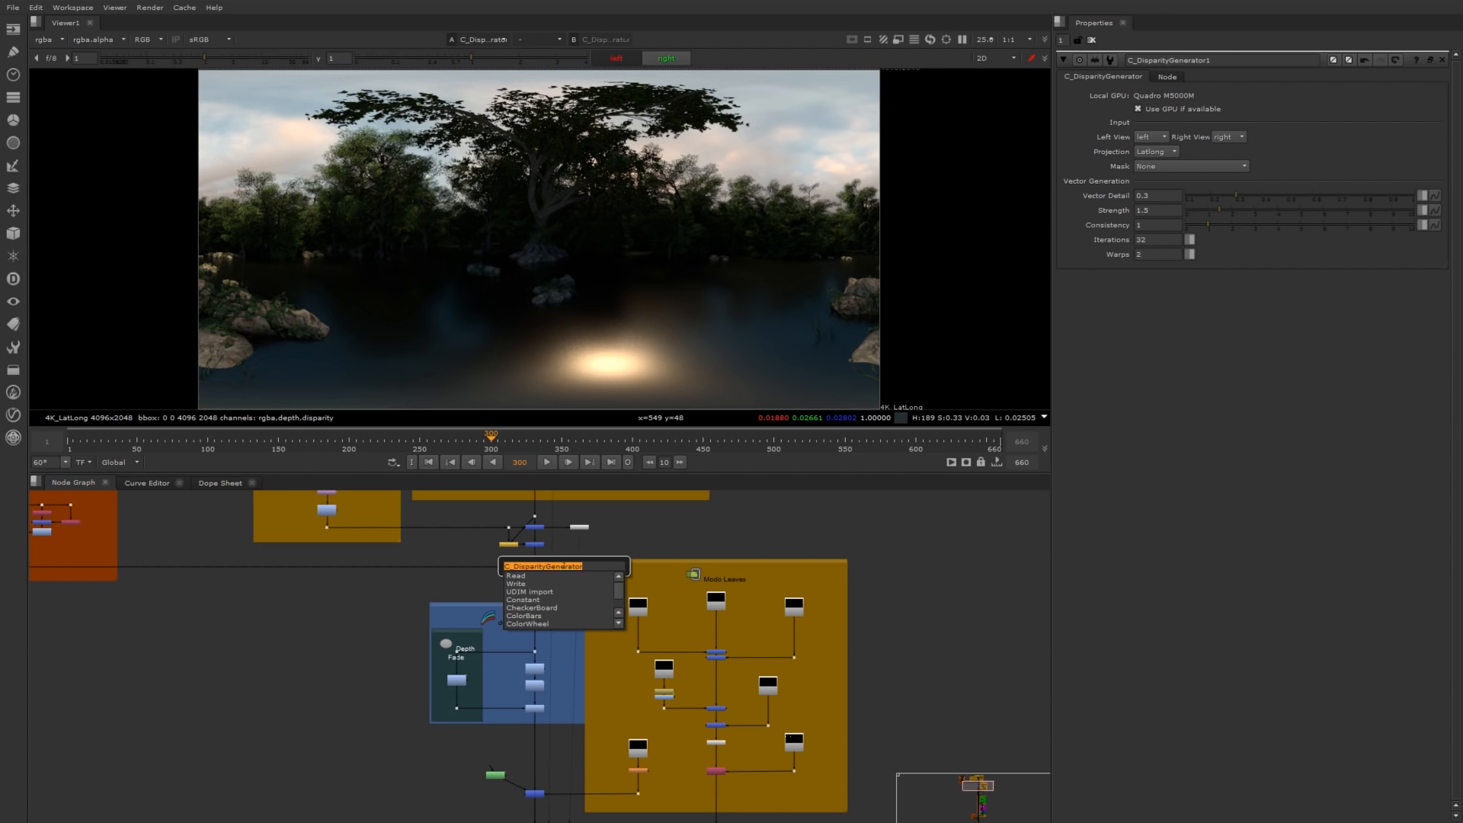
{"action": "type", "text": "pos"}
{"action": "left_click", "coordinate": [548, 601]}
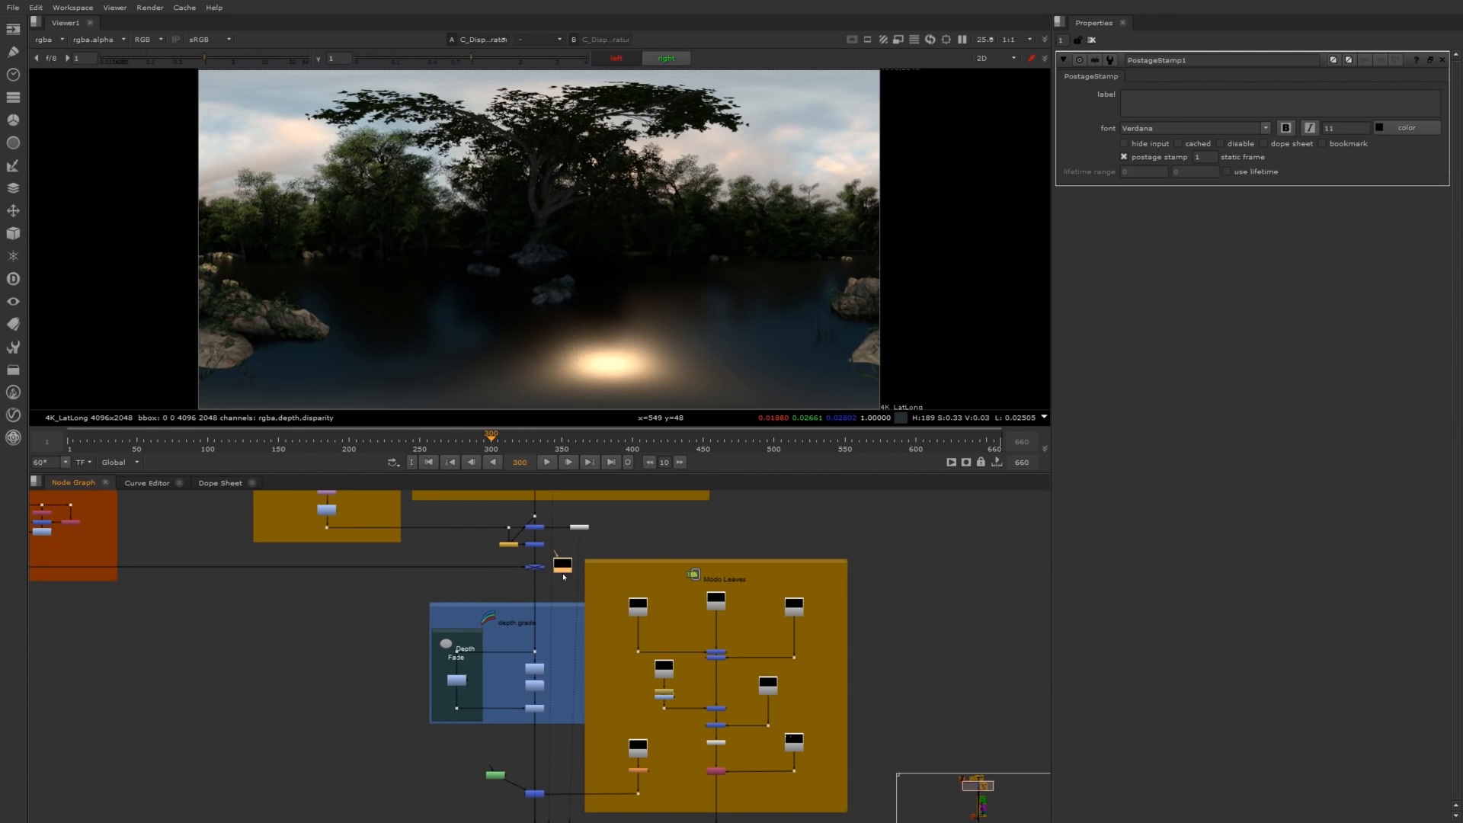
{"action": "left_click_drag", "start_coordinate": [554, 554], "coordinate": [472, 747]}
{"action": "key", "text": "f"}
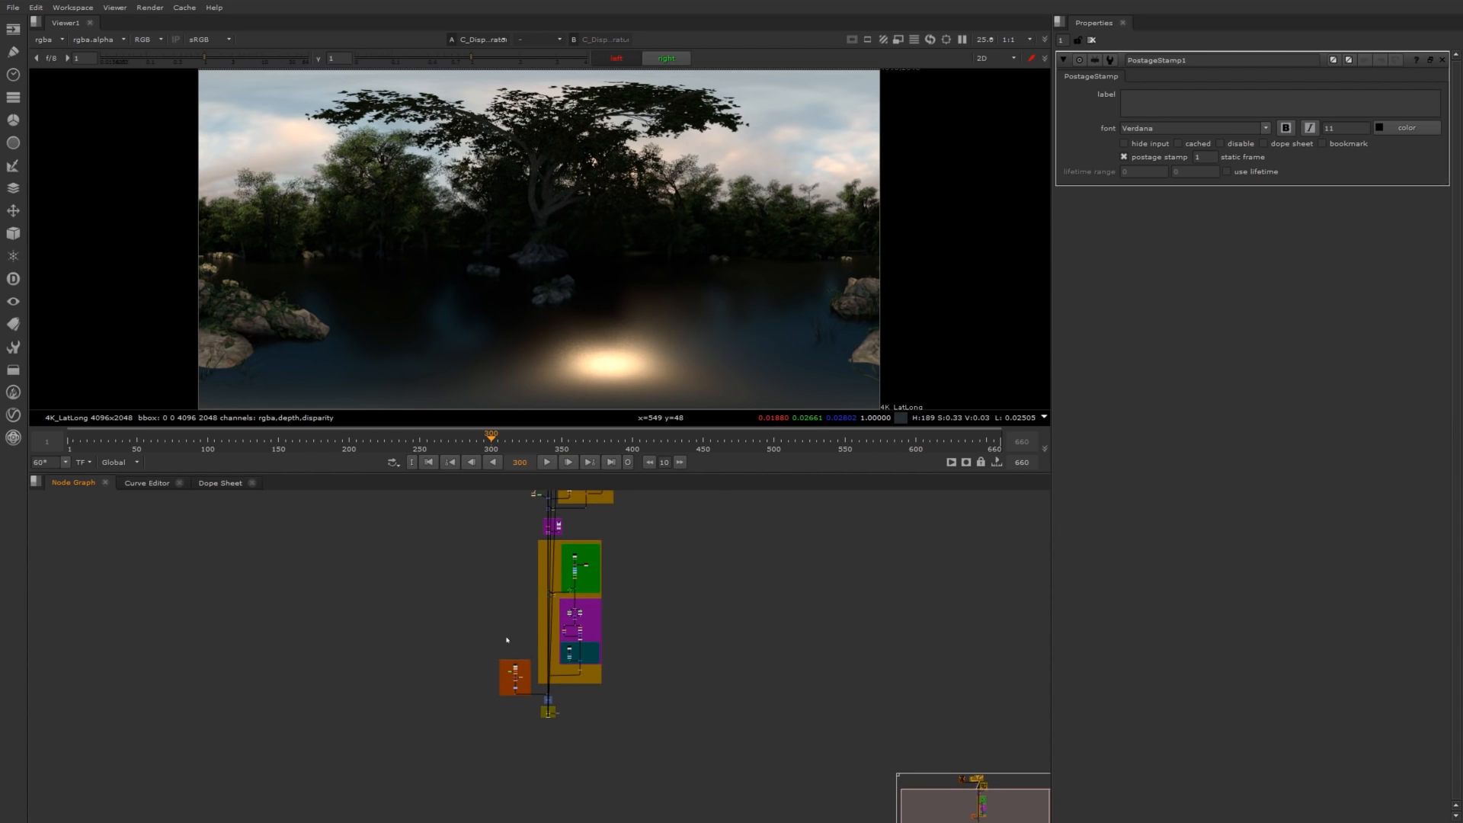
{"action": "middle_click_drag", "start_coordinate": [513, 657], "coordinate": [515, 671]}
{"action": "scroll", "coordinate": [536, 558], "scroll_direction": "down", "scroll_amount": 2}
{"action": "scroll", "coordinate": [539, 553], "scroll_direction": "up", "scroll_amount": 6}
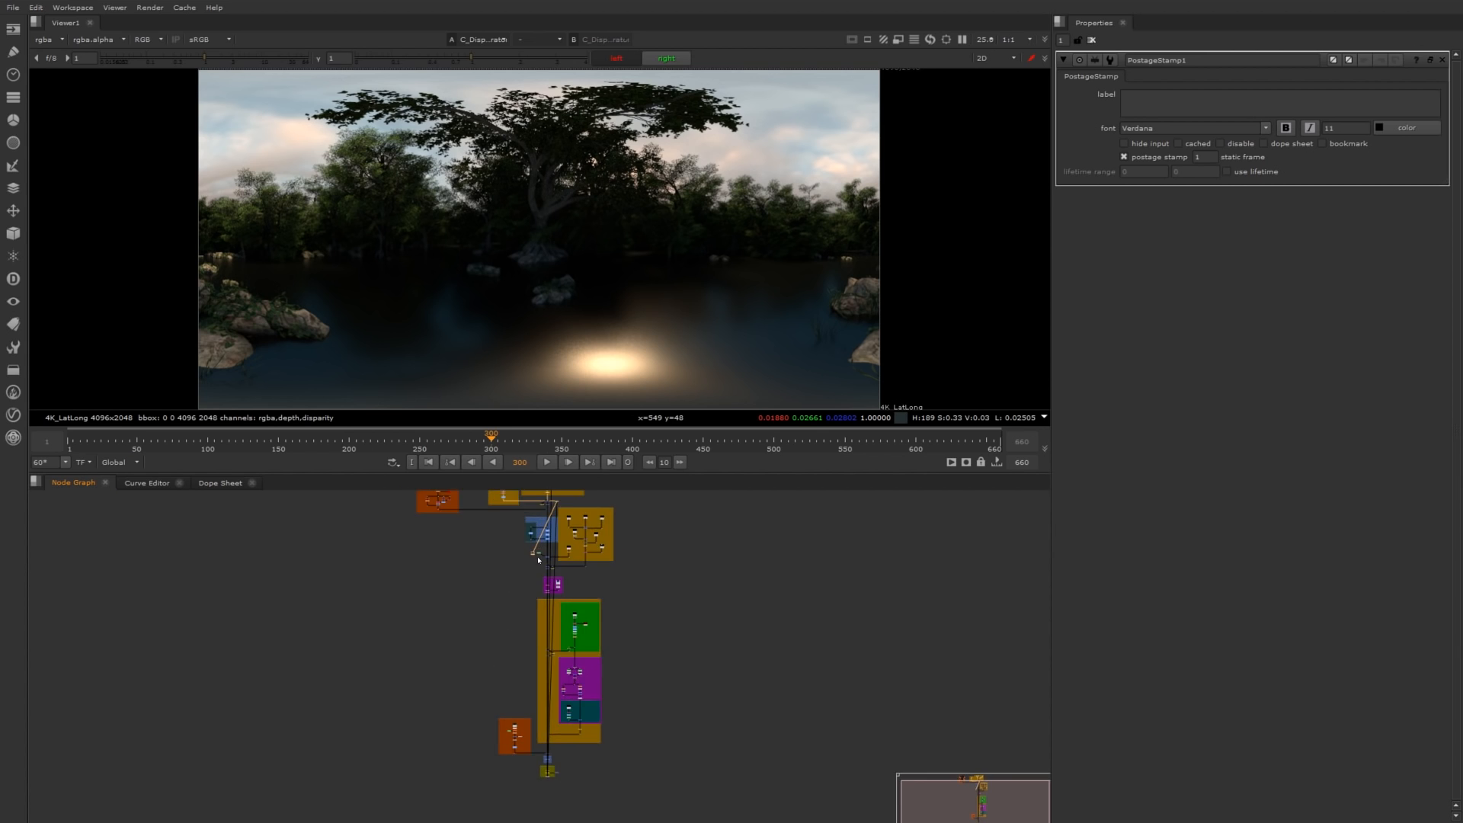
{"action": "scroll", "coordinate": [539, 552], "scroll_direction": "up", "scroll_amount": 4}
{"action": "left_click_drag", "start_coordinate": [555, 561], "coordinate": [546, 528]}
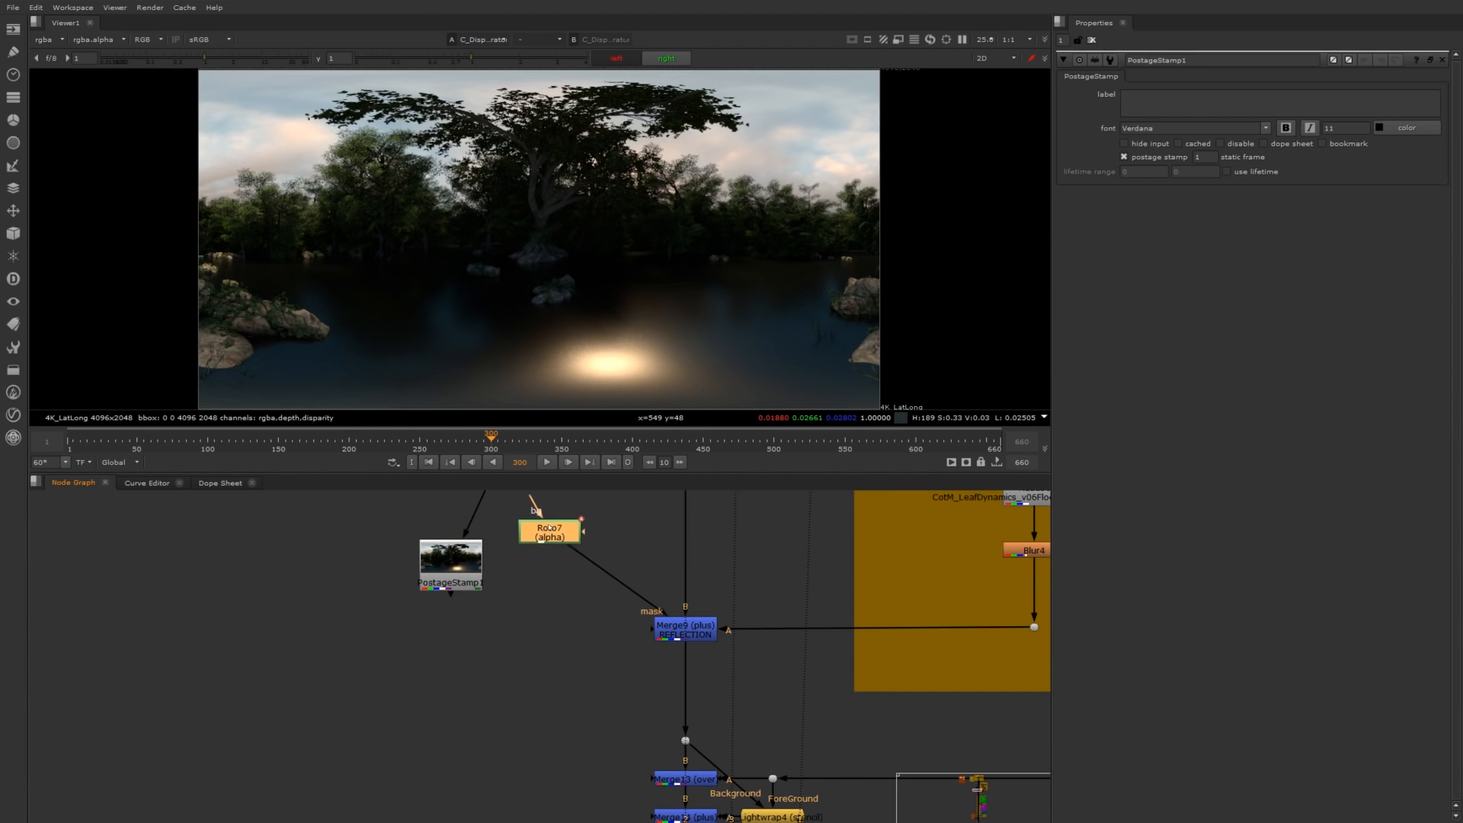
Merge Roto7 over Merge9 with a new Merge node shown in the viewer, and set its A channels to alpha.
{"action": "key", "text": "1"}
{"action": "middle_click_drag", "start_coordinate": [576, 630], "coordinate": [529, 646]}
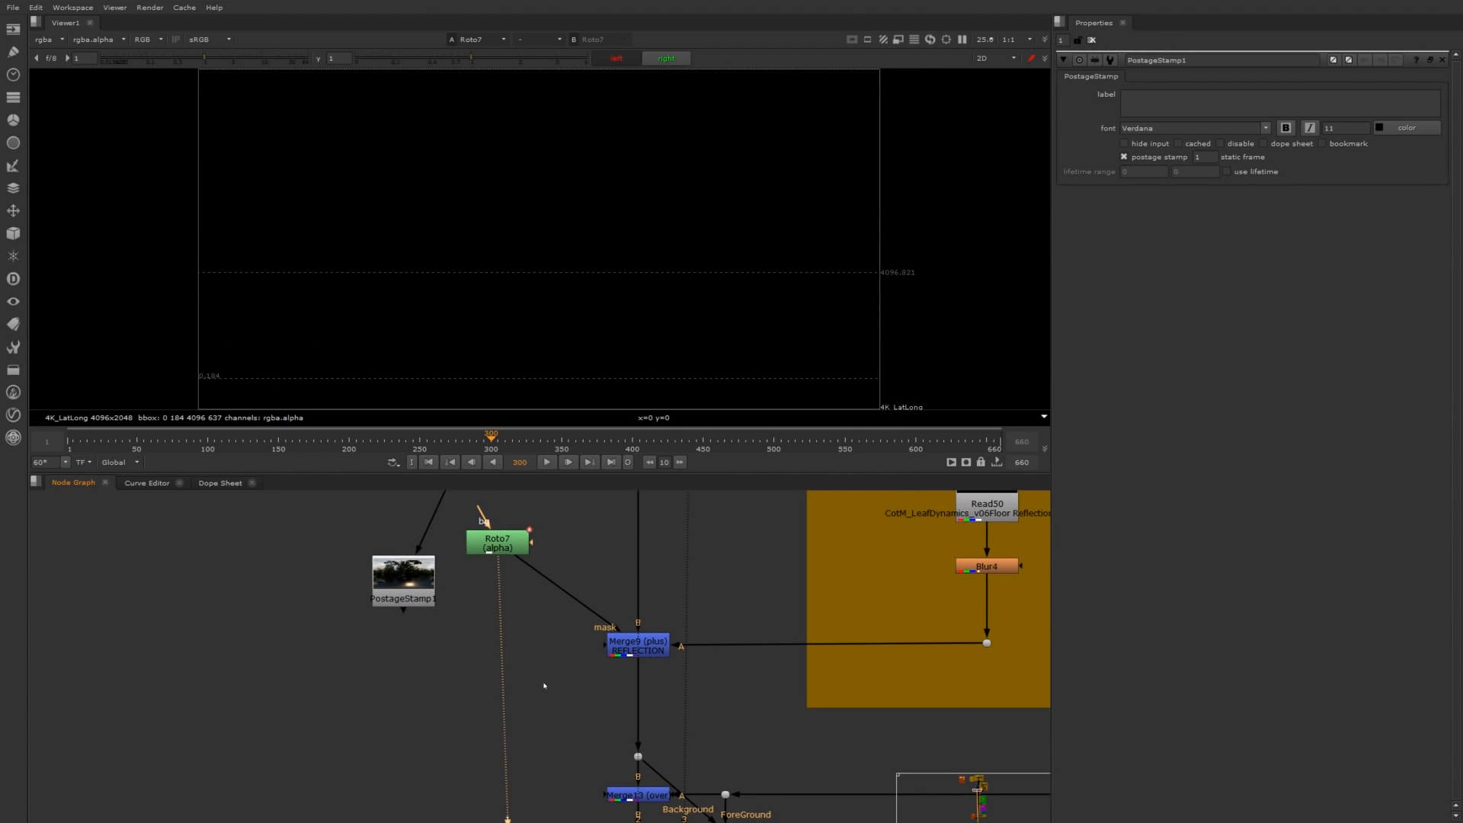
{"action": "key", "text": "m"}
{"action": "mouse_move", "coordinate": [531, 657]}
{"action": "left_mouse_down"}
{"action": "mouse_move", "coordinate": [498, 544]}
{"action": "mouse_move", "coordinate": [614, 653]}
{"action": "mouse_move", "coordinate": [545, 682]}
{"action": "left_mouse_up"}
{"action": "key", "text": "1"}
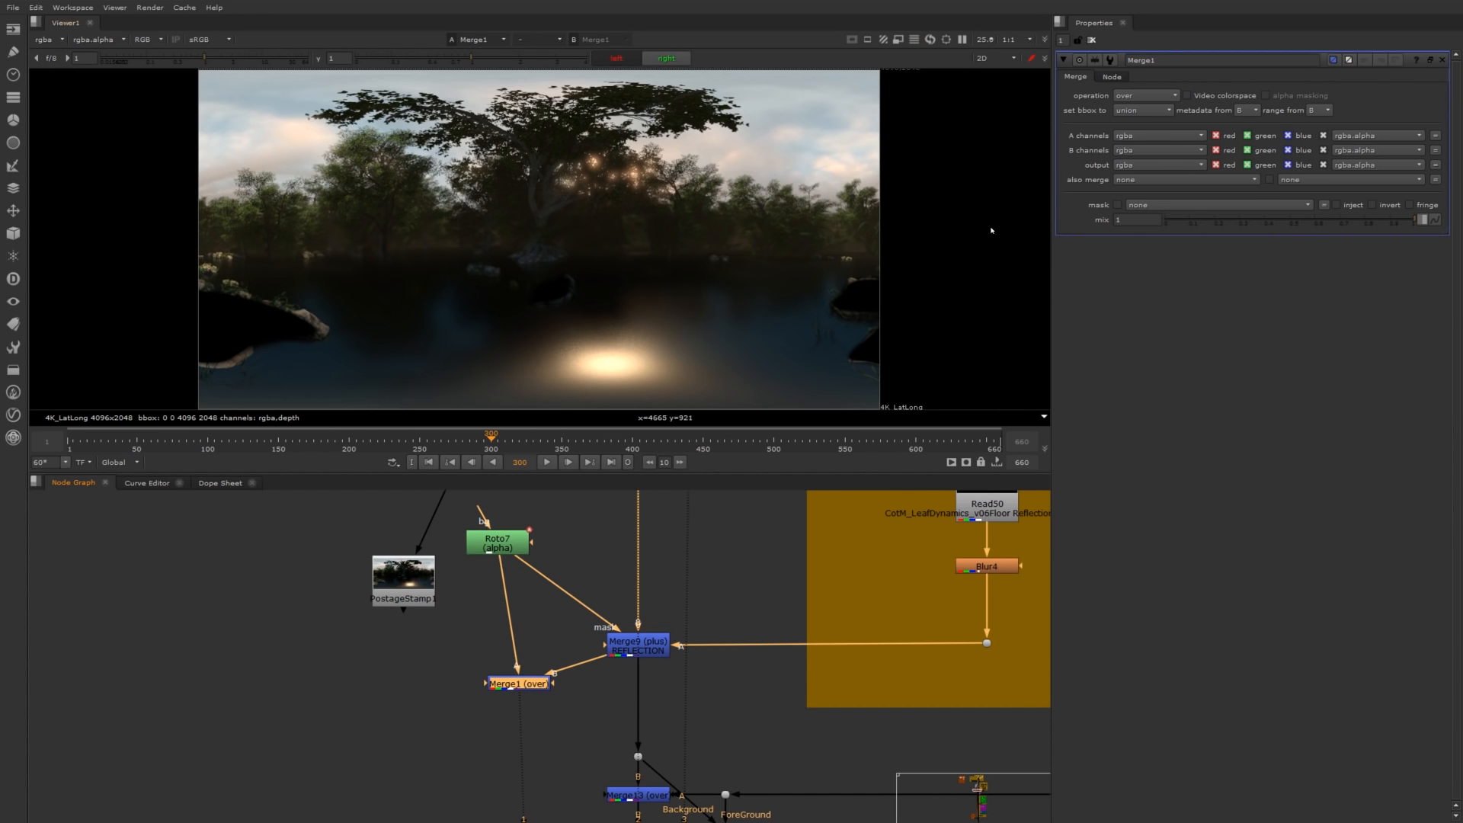
{"action": "left_click", "coordinate": [1137, 137]}
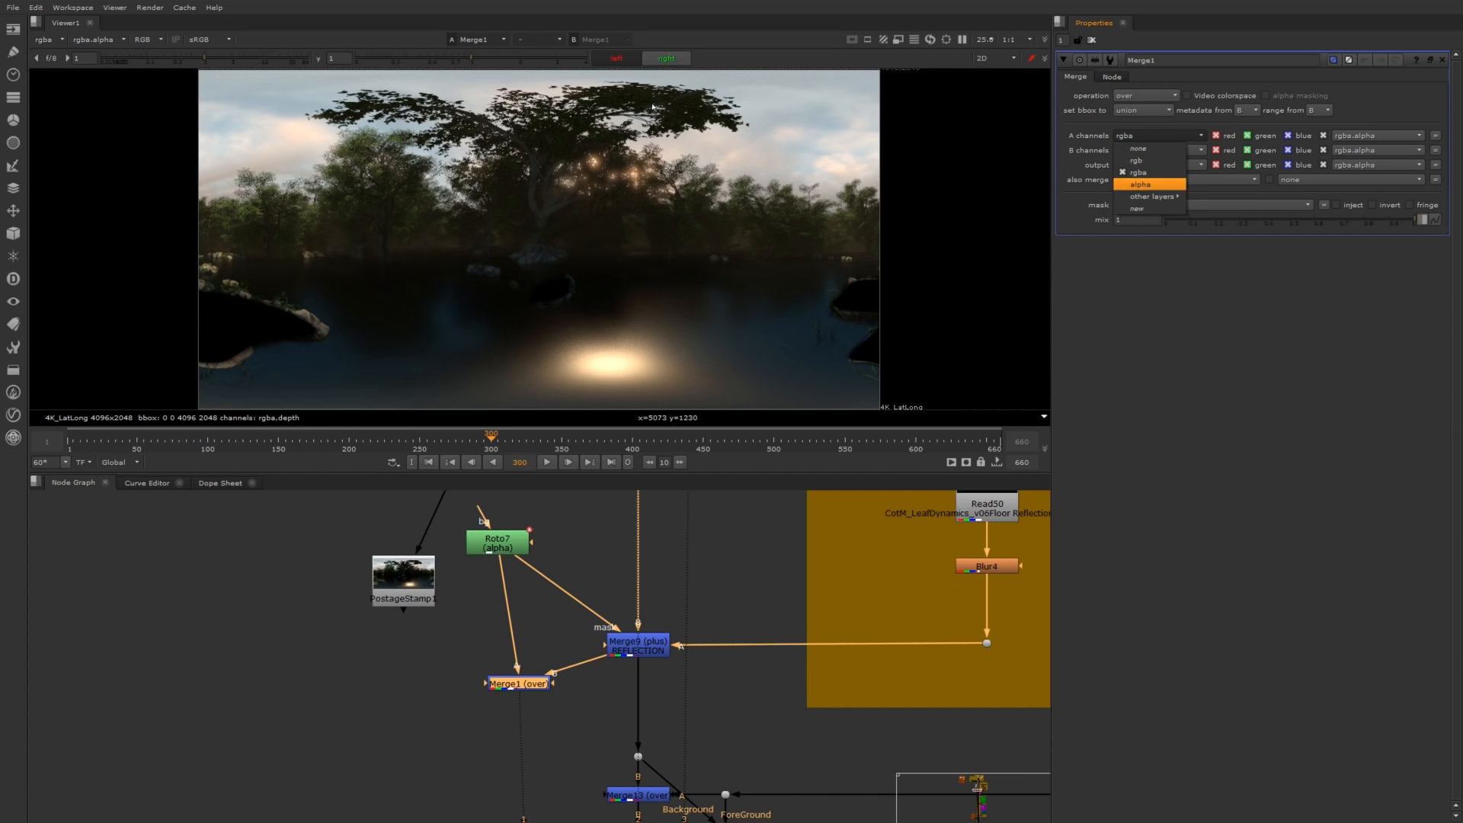
{"action": "left_click", "coordinate": [1140, 184]}
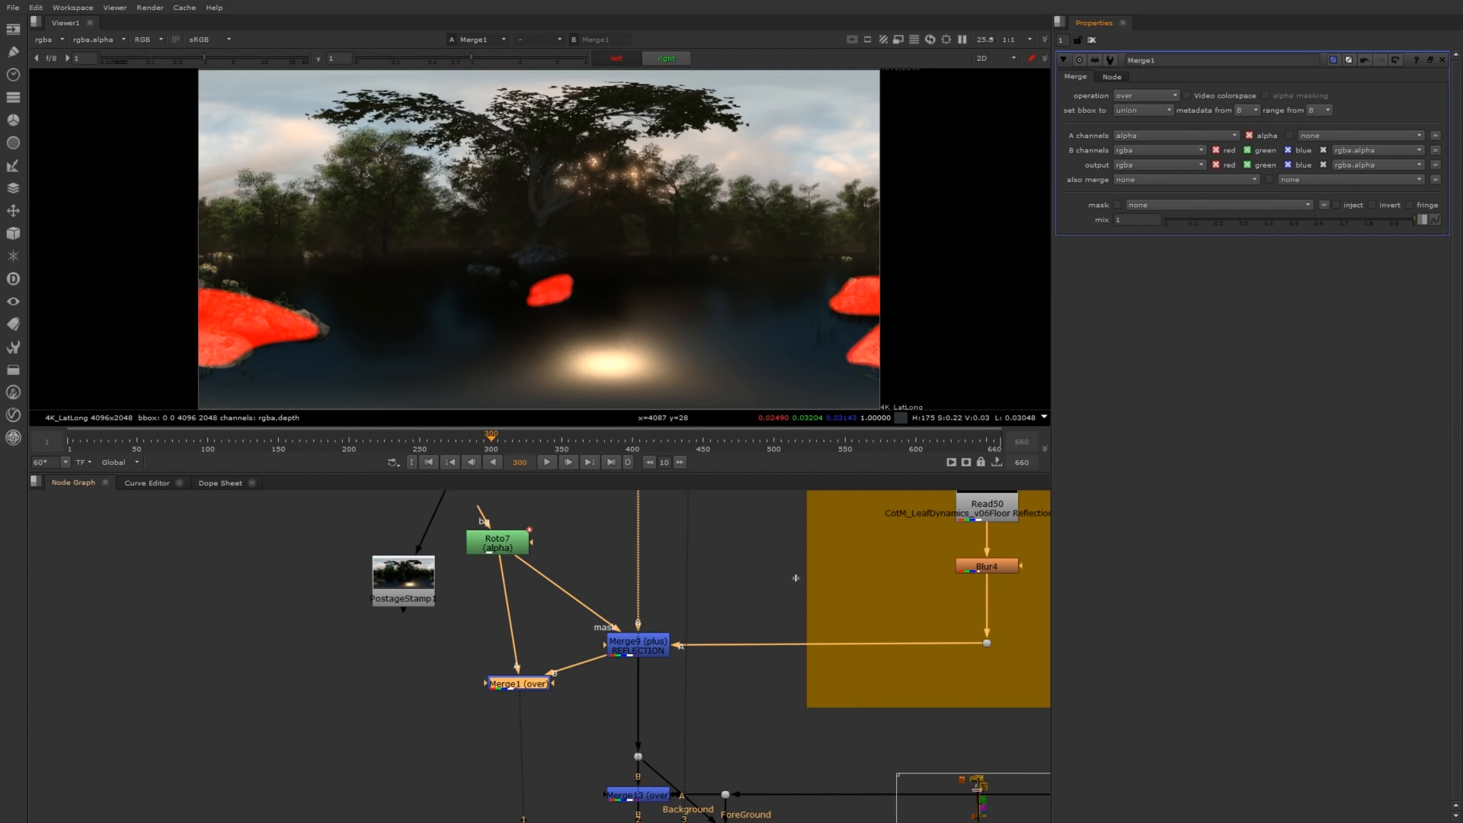
Display Roto7 with its properties open, check the BSpline4 and BSpline5 shapes, and close all property panels.
{"action": "double_click", "coordinate": [498, 541]}
{"action": "key", "text": "1"}
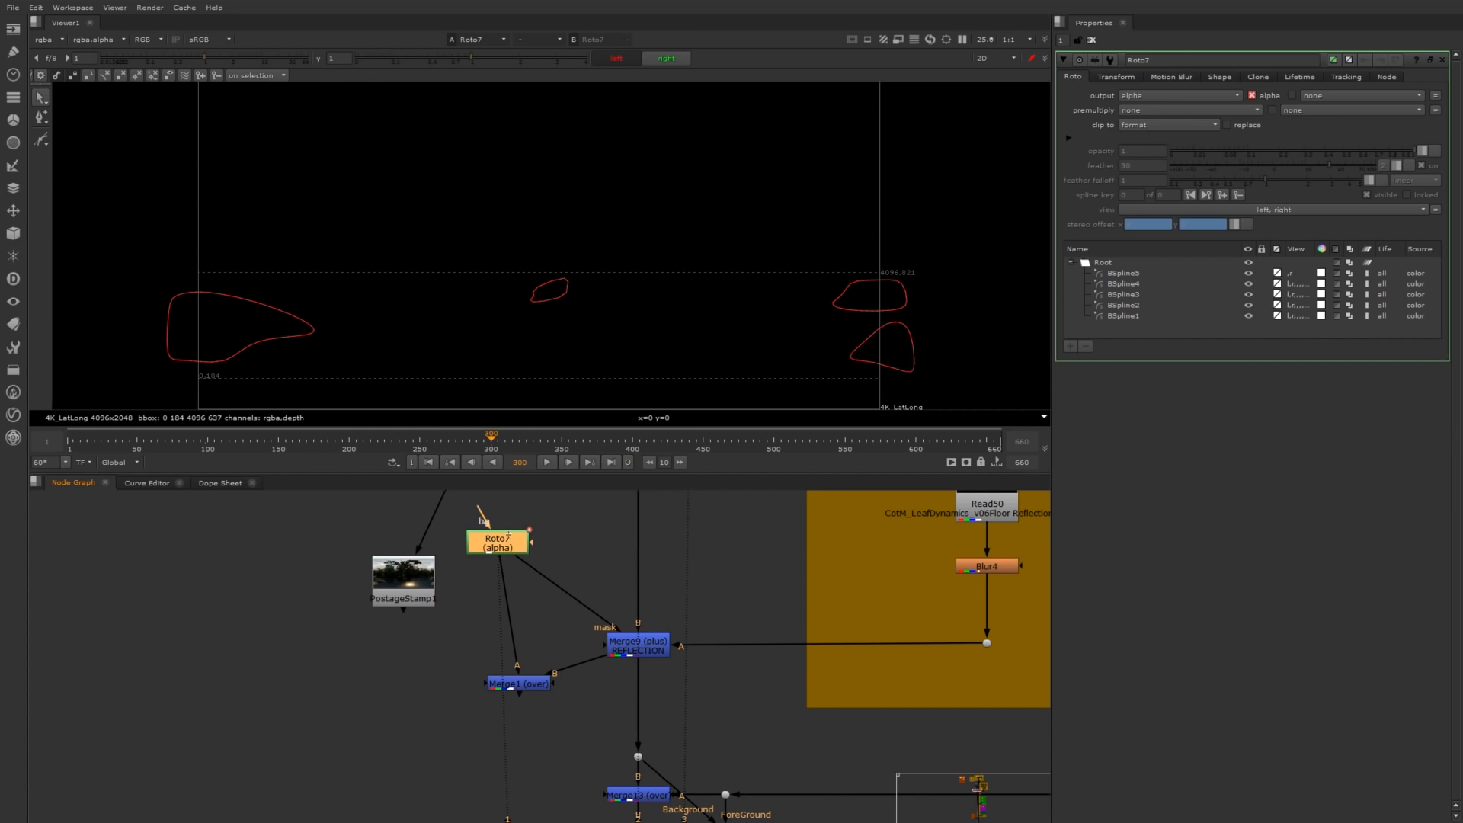
{"action": "left_click", "coordinate": [1123, 272]}
{"action": "left_click", "coordinate": [1123, 283]}
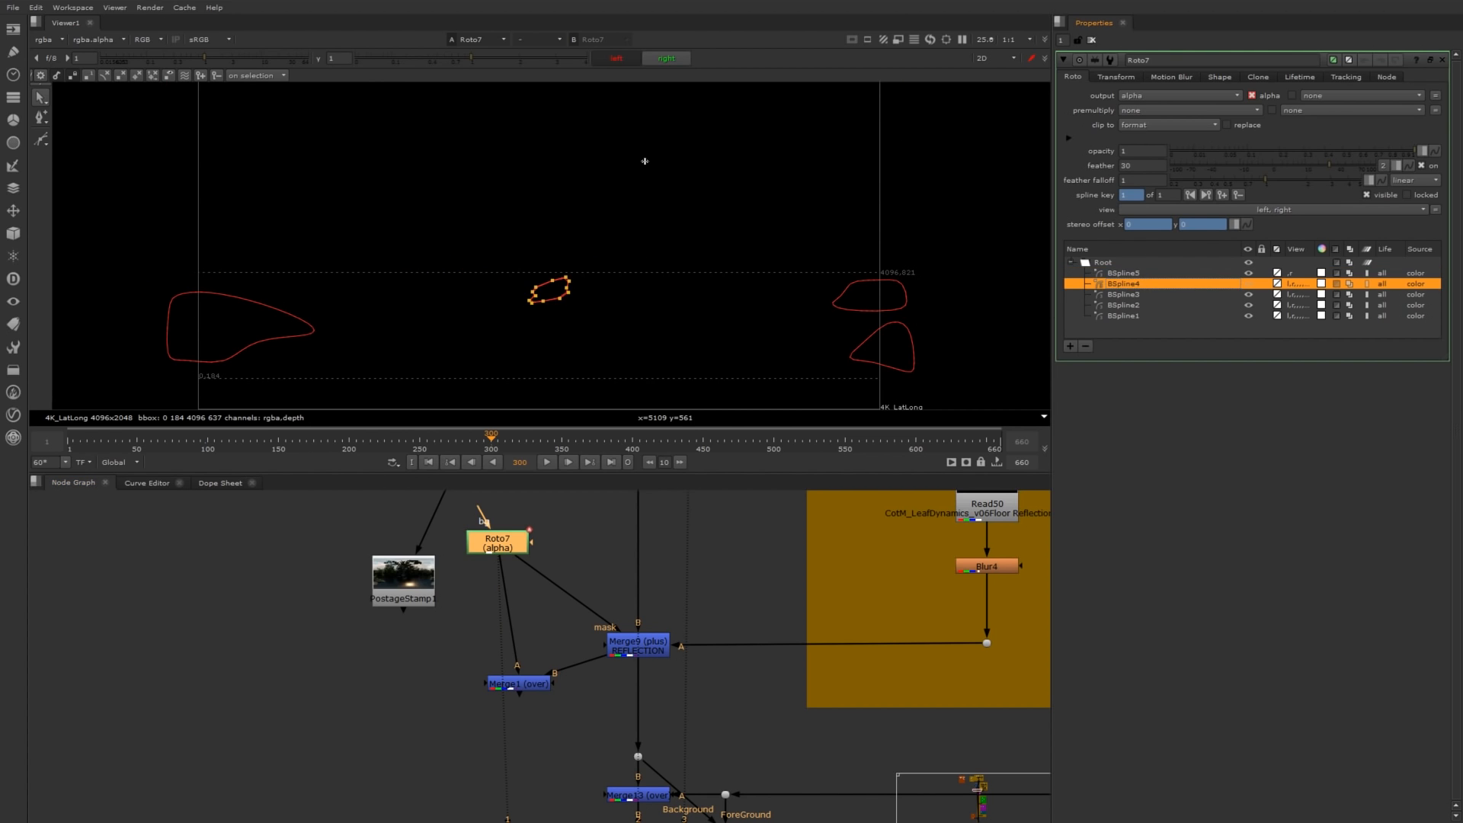
{"action": "left_click", "coordinate": [1133, 272]}
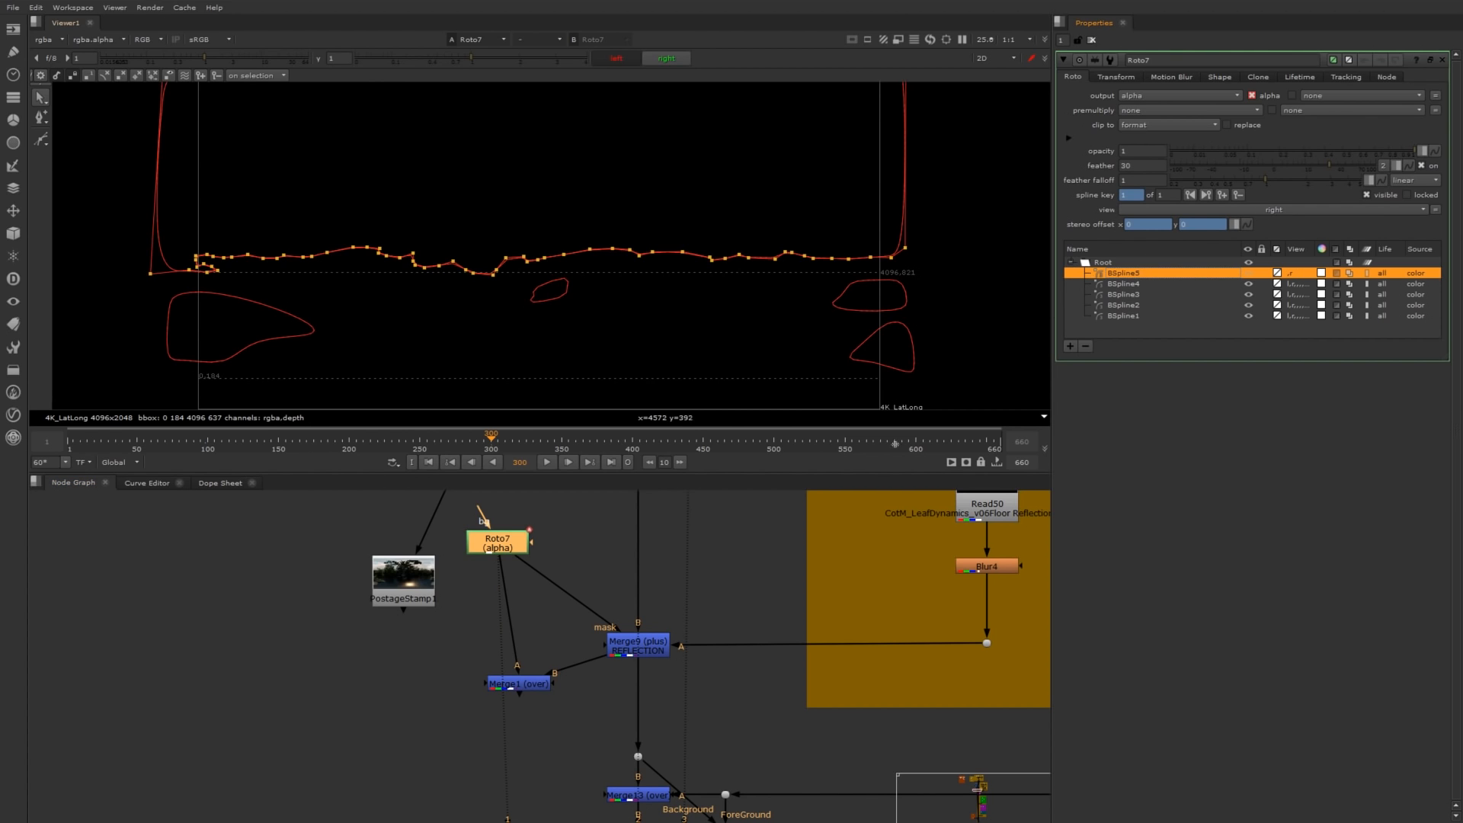
{"action": "left_click", "coordinate": [1091, 39]}
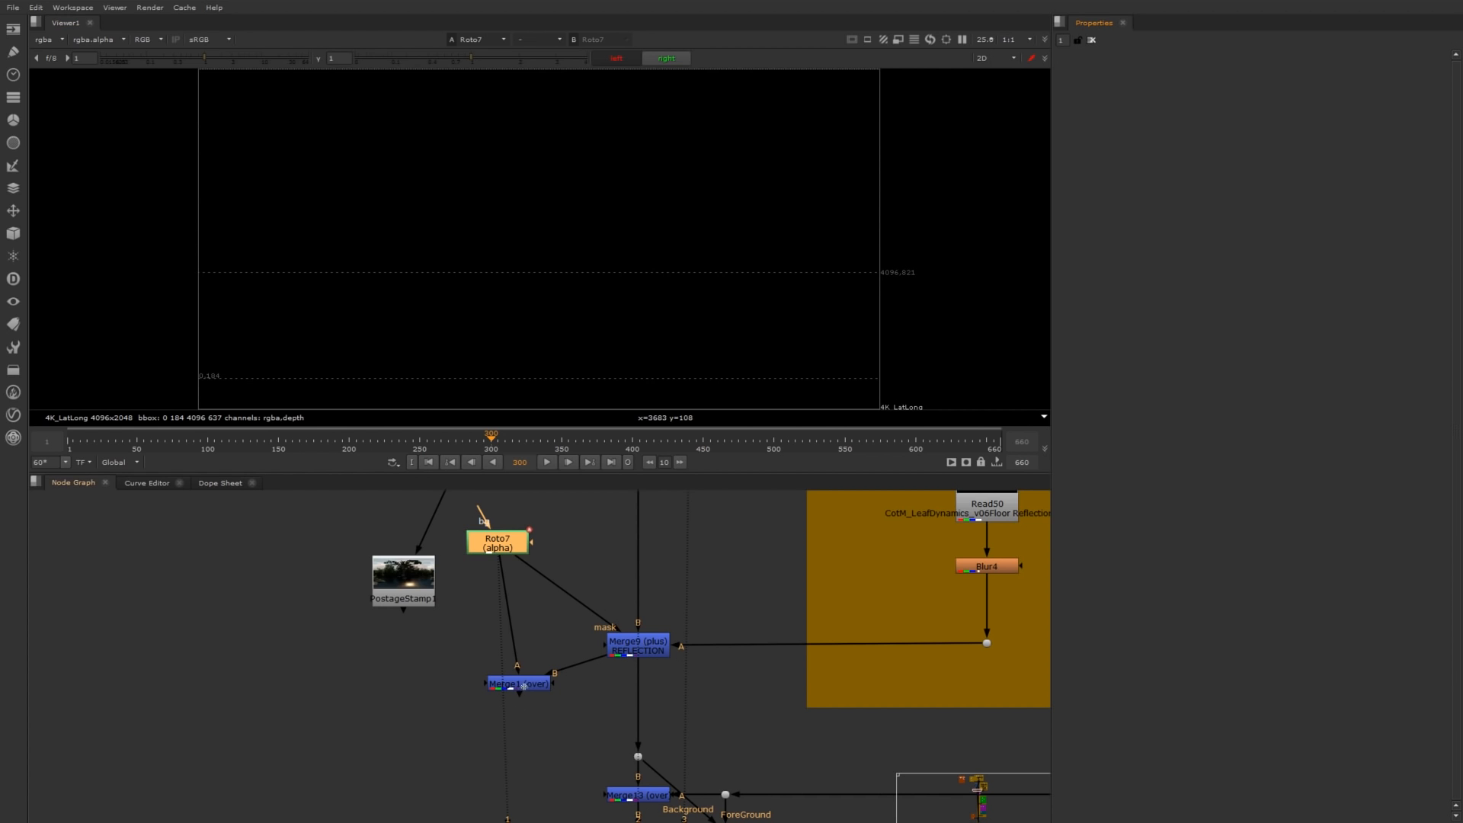
Display Merge1 in the viewer and compare the roto overlay around the central rock between the left and right views.
{"action": "left_click_drag", "start_coordinate": [524, 685], "coordinate": [495, 688]}
{"action": "key", "text": "1"}
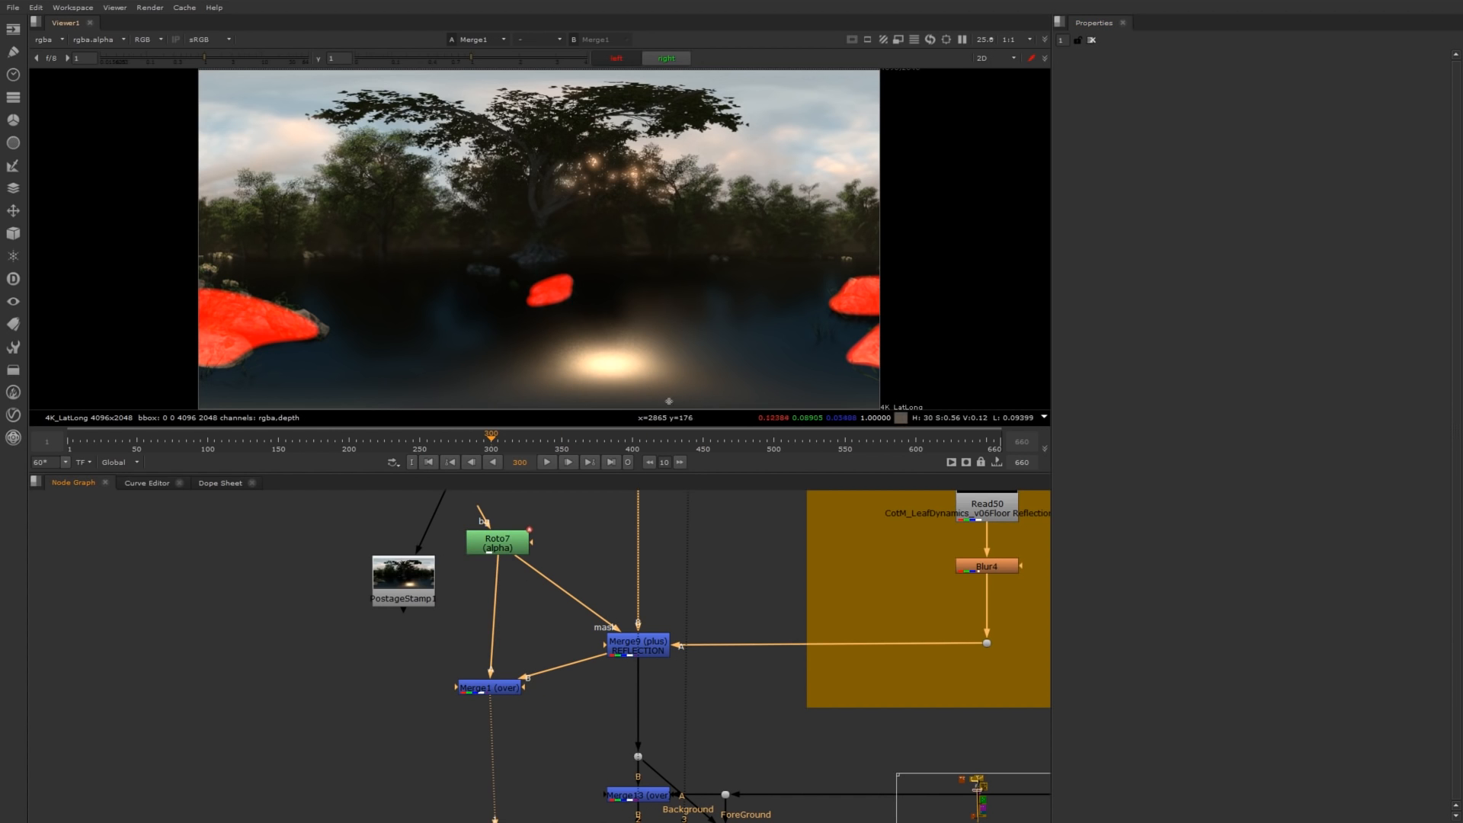
{"action": "left_click", "coordinate": [627, 58]}
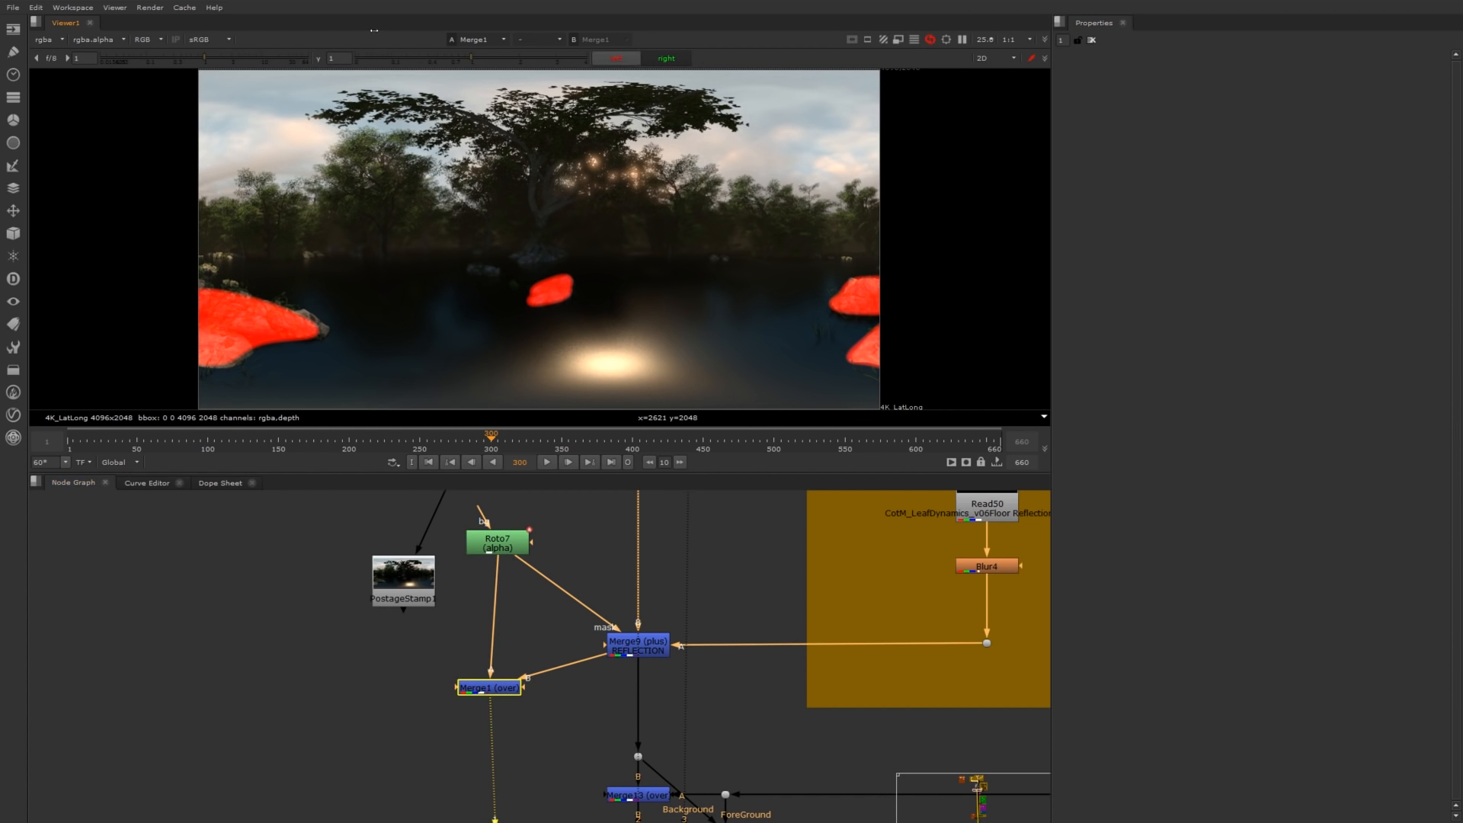
{"action": "scroll", "coordinate": [555, 292], "scroll_direction": "down", "scroll_amount": 2}
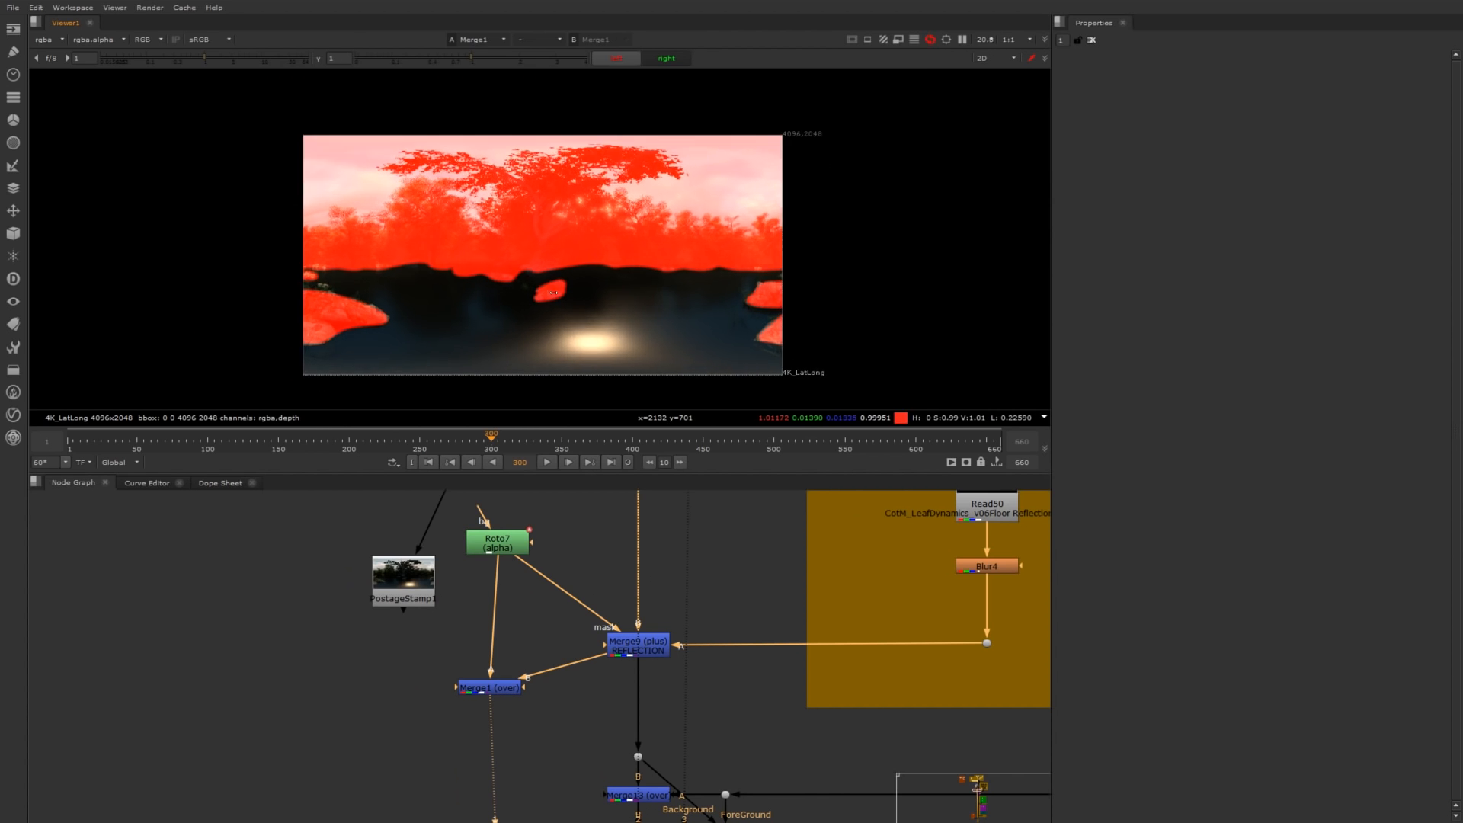
{"action": "scroll", "coordinate": [554, 292], "scroll_direction": "up", "scroll_amount": 7}
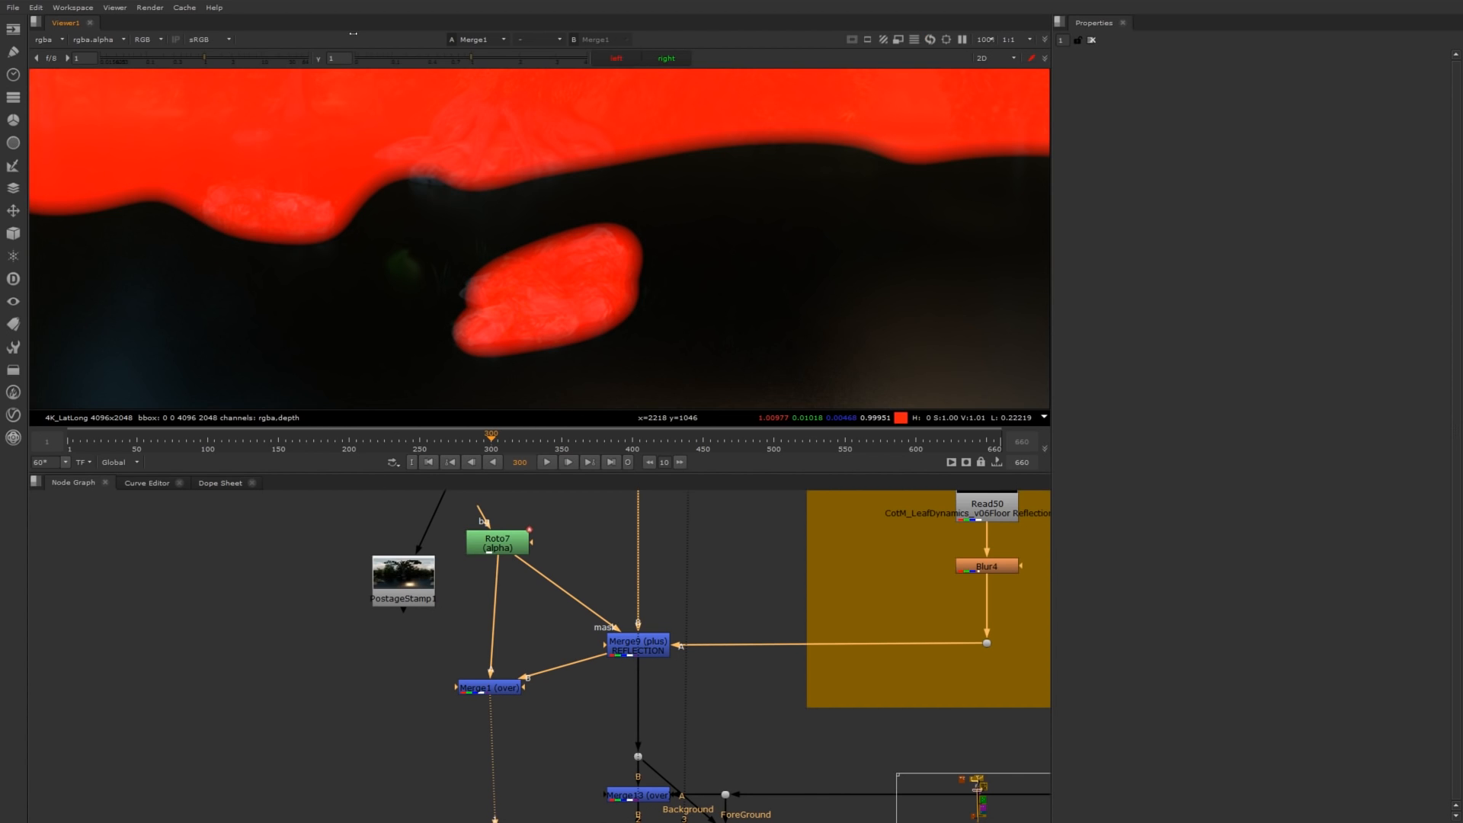
{"action": "left_click", "coordinate": [666, 59]}
{"action": "left_click", "coordinate": [617, 59]}
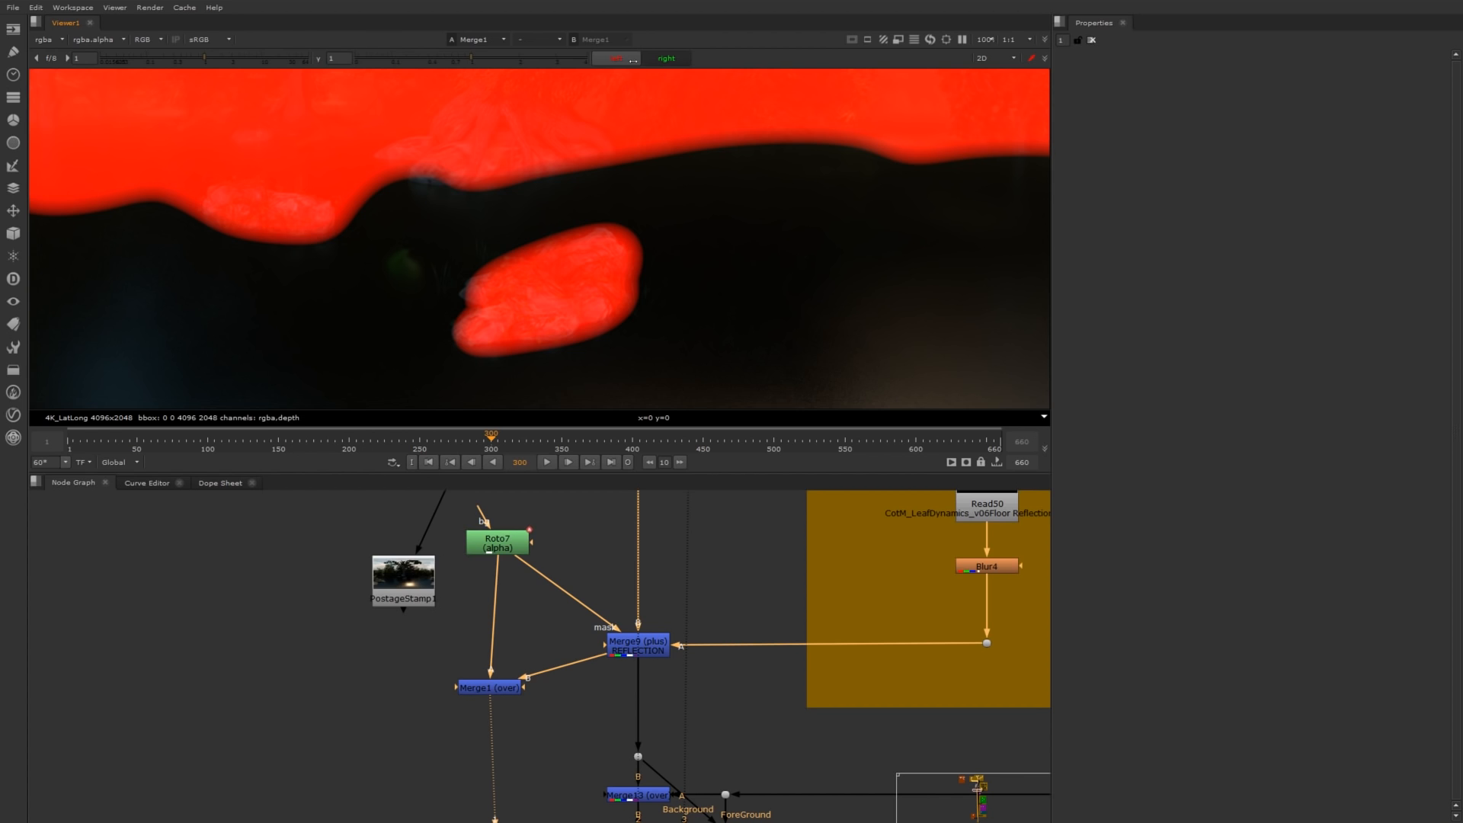
{"action": "left_click", "coordinate": [657, 60]}
{"action": "left_click", "coordinate": [617, 59]}
{"action": "left_click", "coordinate": [661, 64]}
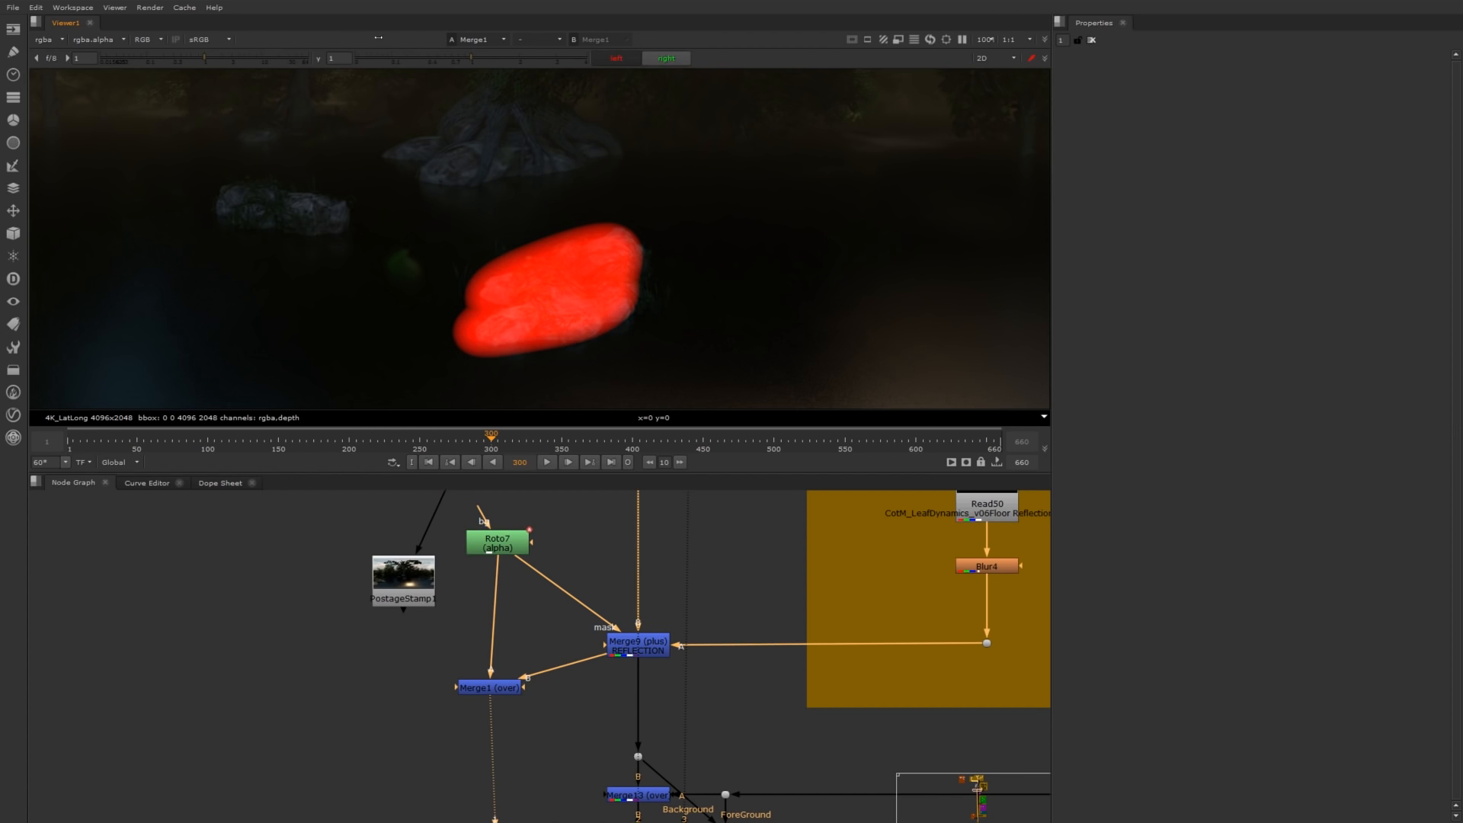
Compare the left and right views of Merge1 over the wider water area, including the rocks at the image's edge.
{"action": "scroll", "coordinate": [650, 196], "scroll_direction": "up", "scroll_amount": 2}
{"action": "scroll", "coordinate": [653, 196], "scroll_direction": "down", "scroll_amount": 7}
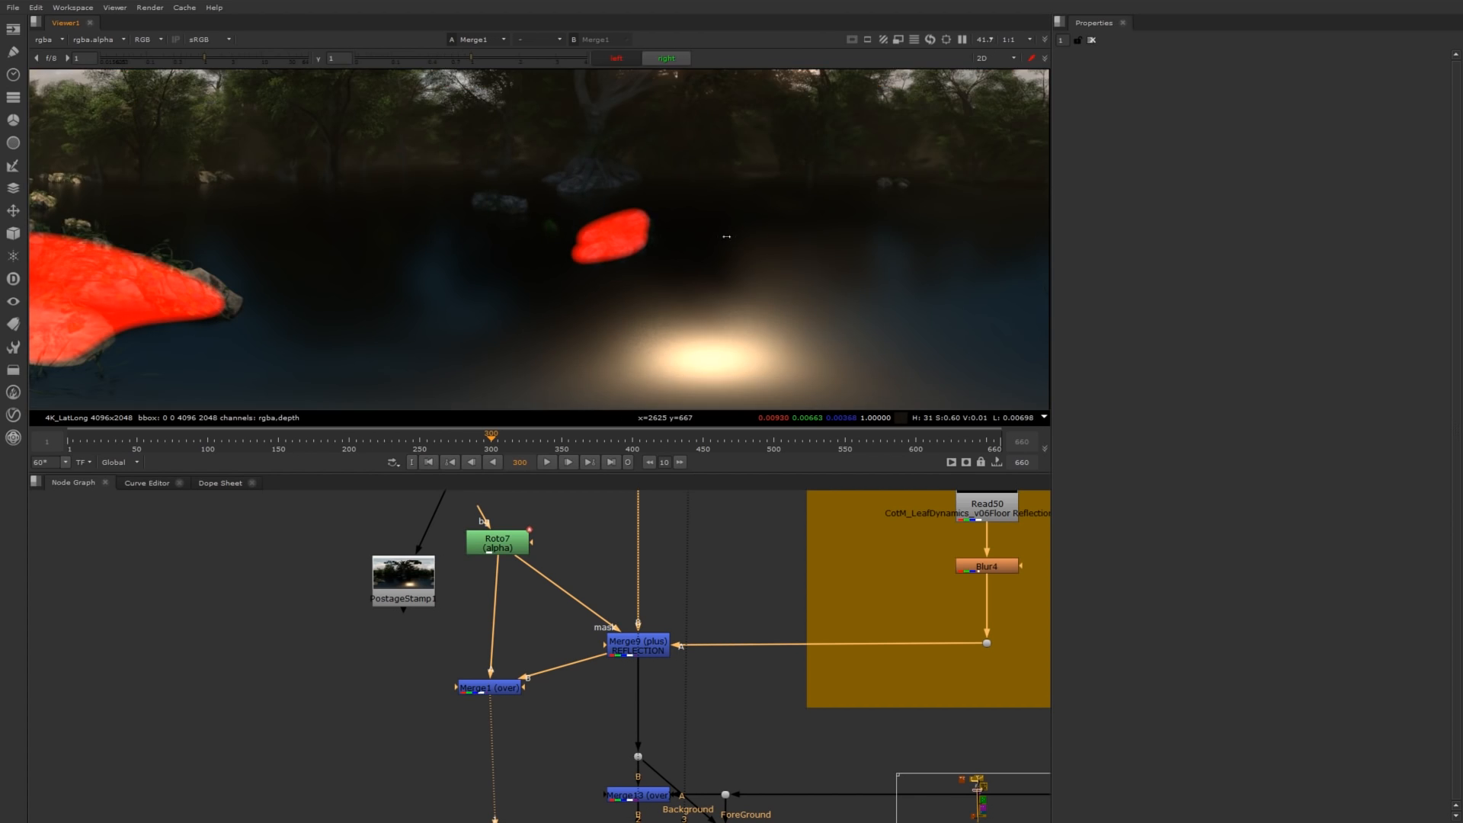
{"action": "middle_click_drag", "start_coordinate": [755, 248], "coordinate": [575, 195]}
{"action": "left_click", "coordinate": [618, 59]}
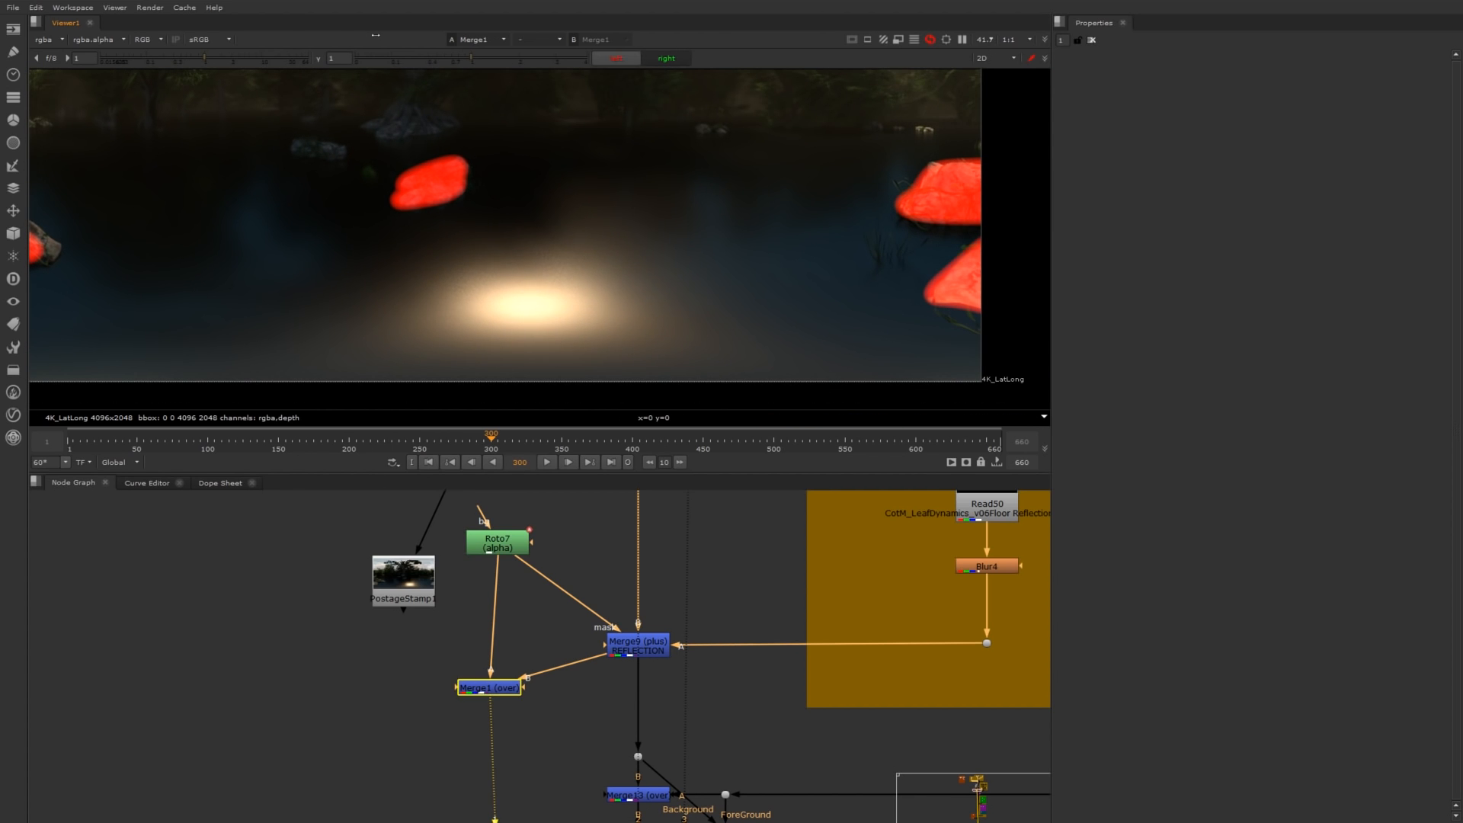
{"action": "left_click", "coordinate": [666, 59]}
In Roto7, enable the left view for BSpline5 so it renders in both views, and close all property panels.
{"action": "left_click", "coordinate": [528, 526]}
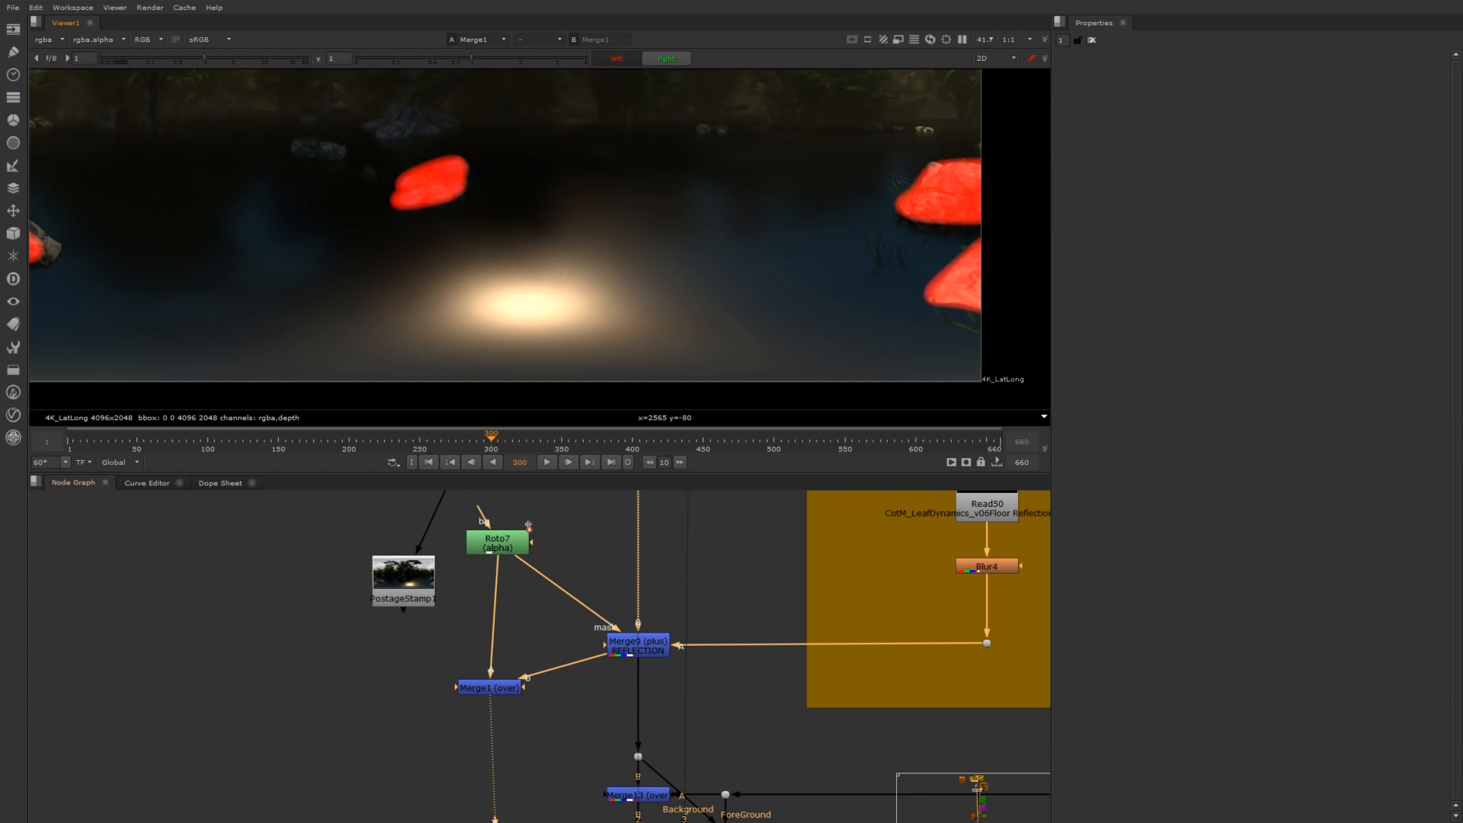
{"action": "double_click", "coordinate": [497, 542]}
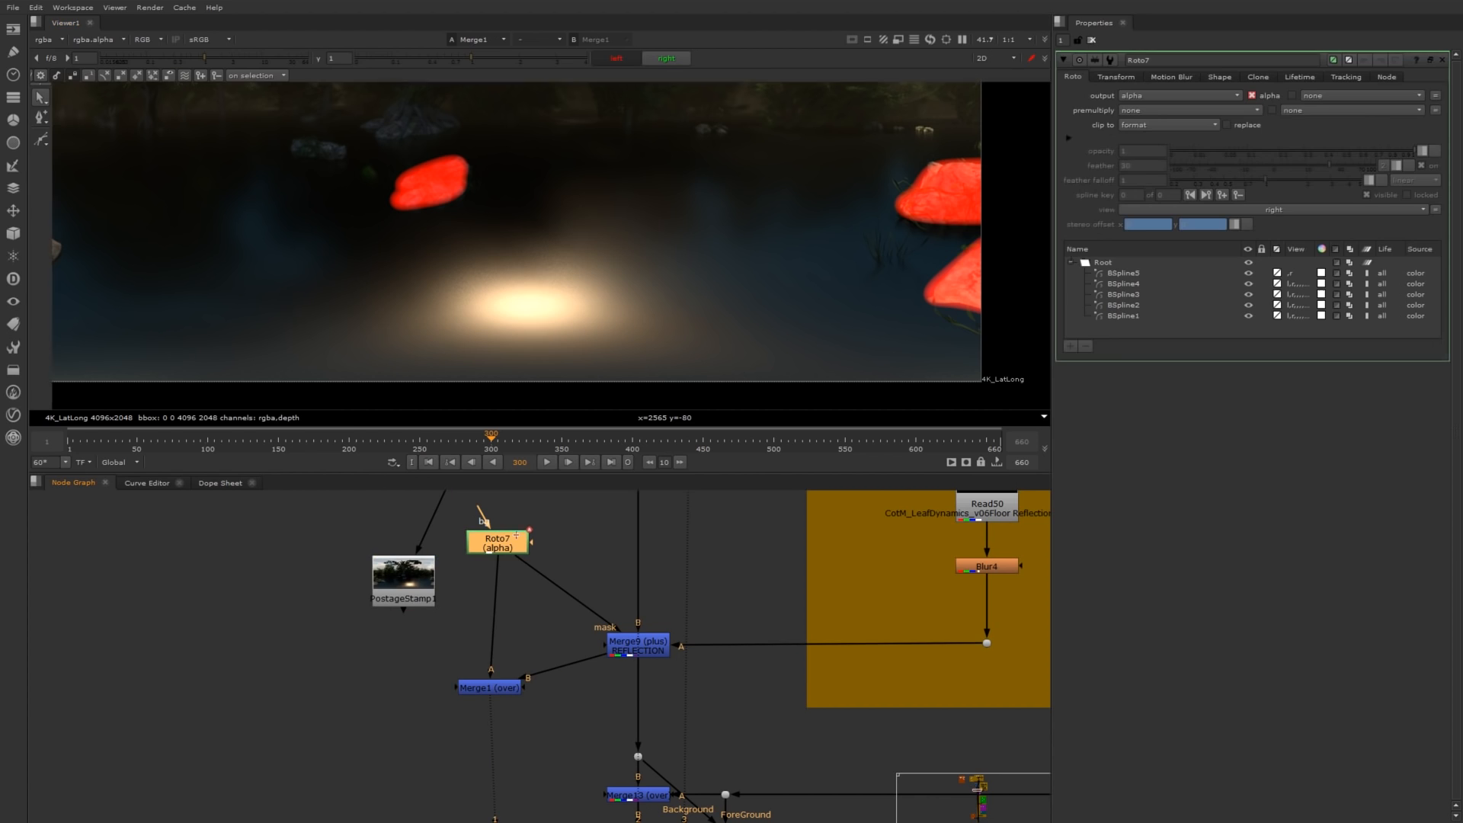
{"action": "left_click", "coordinate": [1122, 273]}
{"action": "left_click", "coordinate": [1131, 284]}
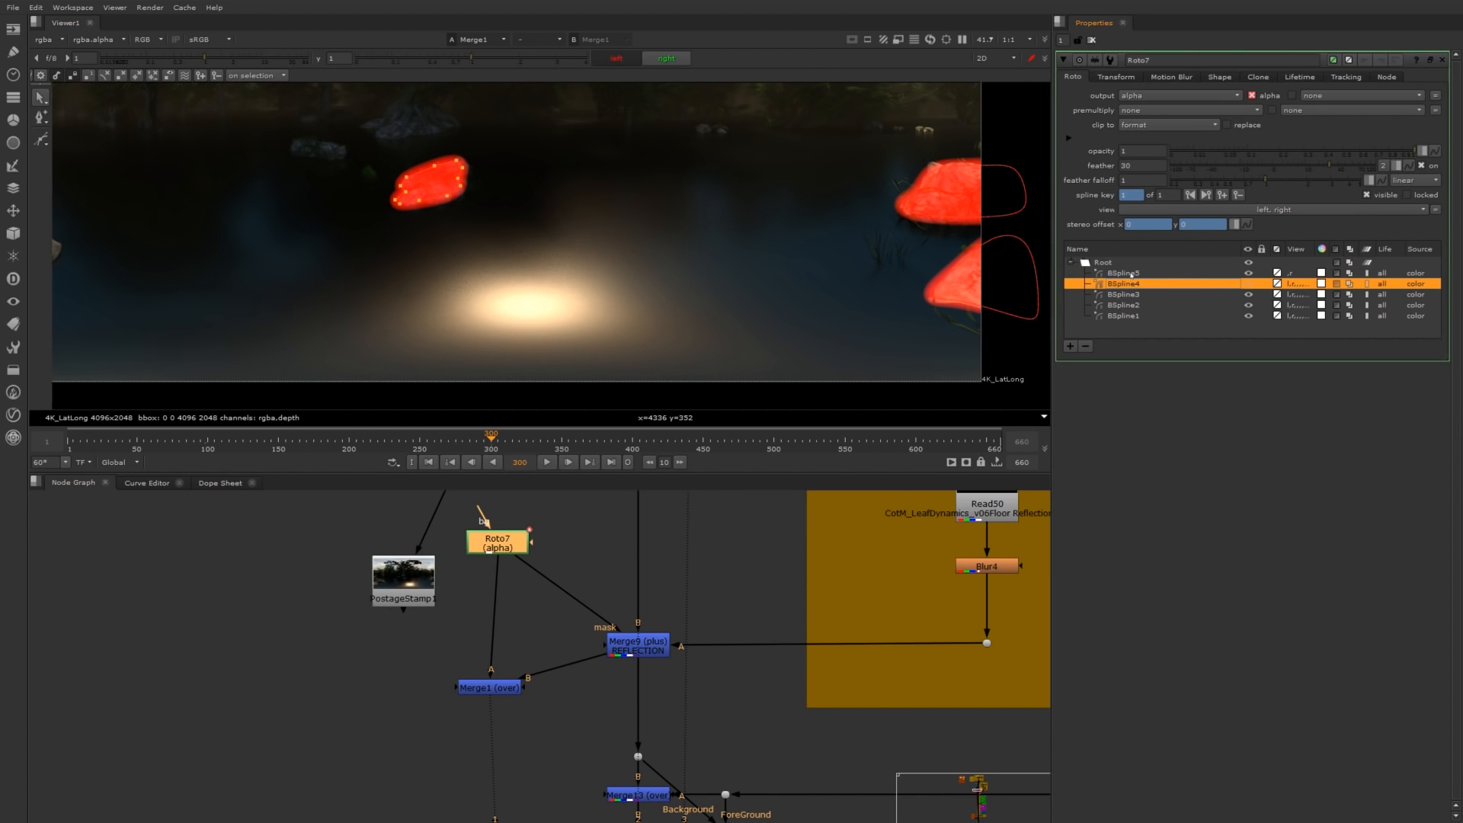
{"action": "left_click", "coordinate": [1131, 273]}
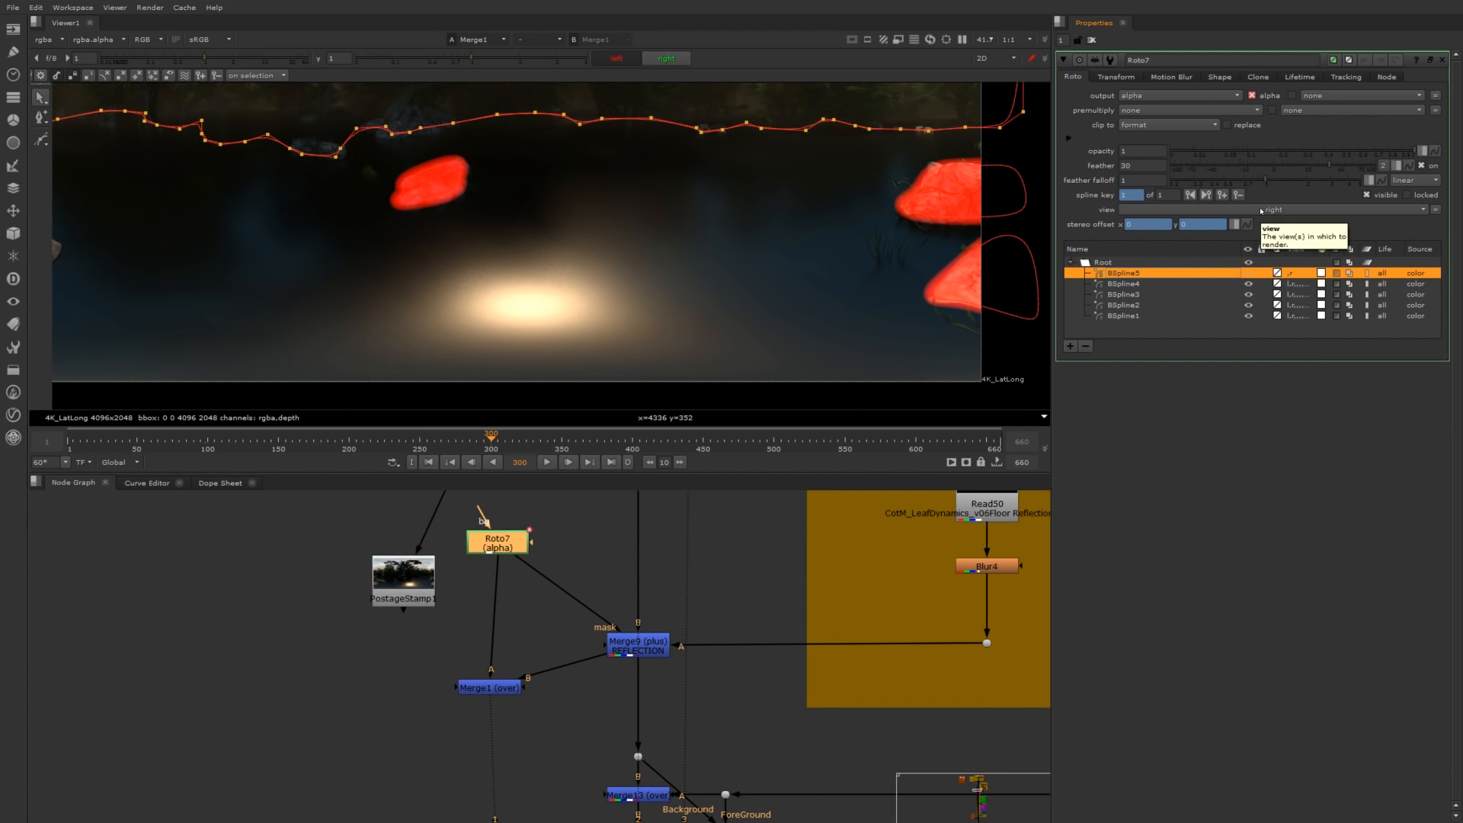
{"action": "left_click", "coordinate": [1262, 211]}
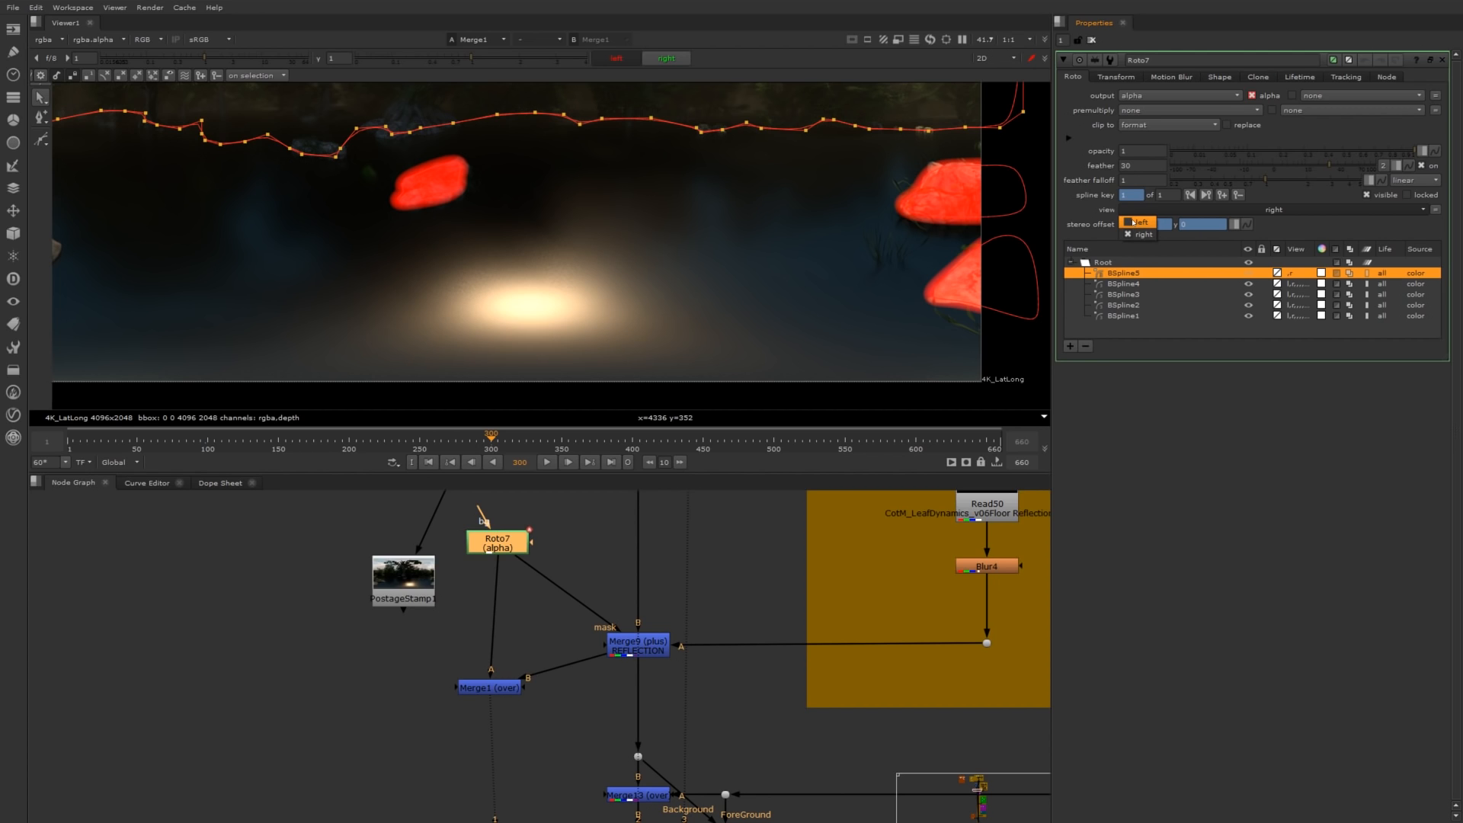
{"action": "left_click", "coordinate": [1135, 222]}
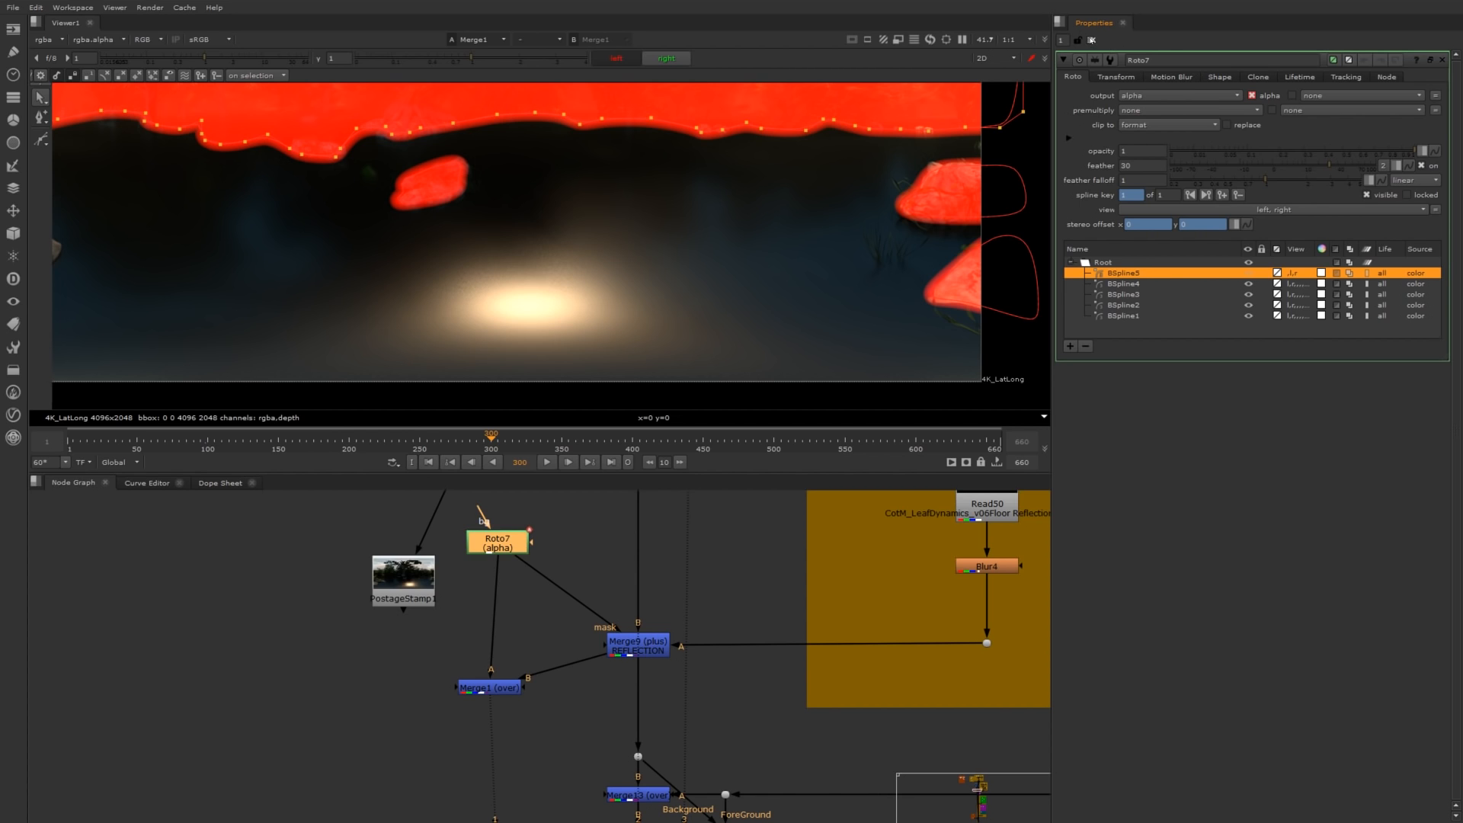
{"action": "left_click", "coordinate": [1092, 40]}
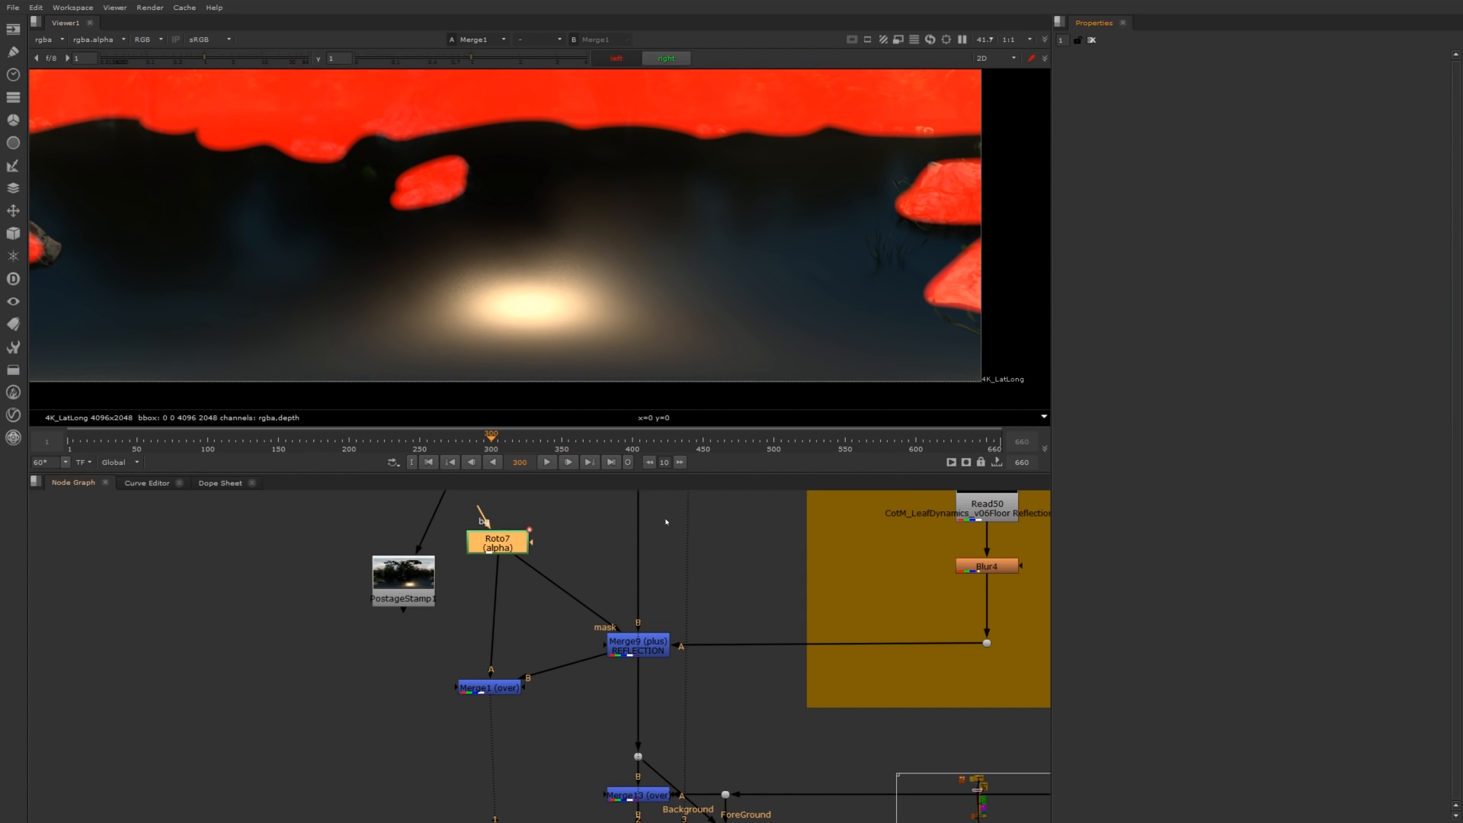
Align Roto7 above Merge1, move the PostageStamp further away from them, and display Merge1 in the viewer.
{"action": "left_click_drag", "start_coordinate": [504, 549], "coordinate": [497, 556]}
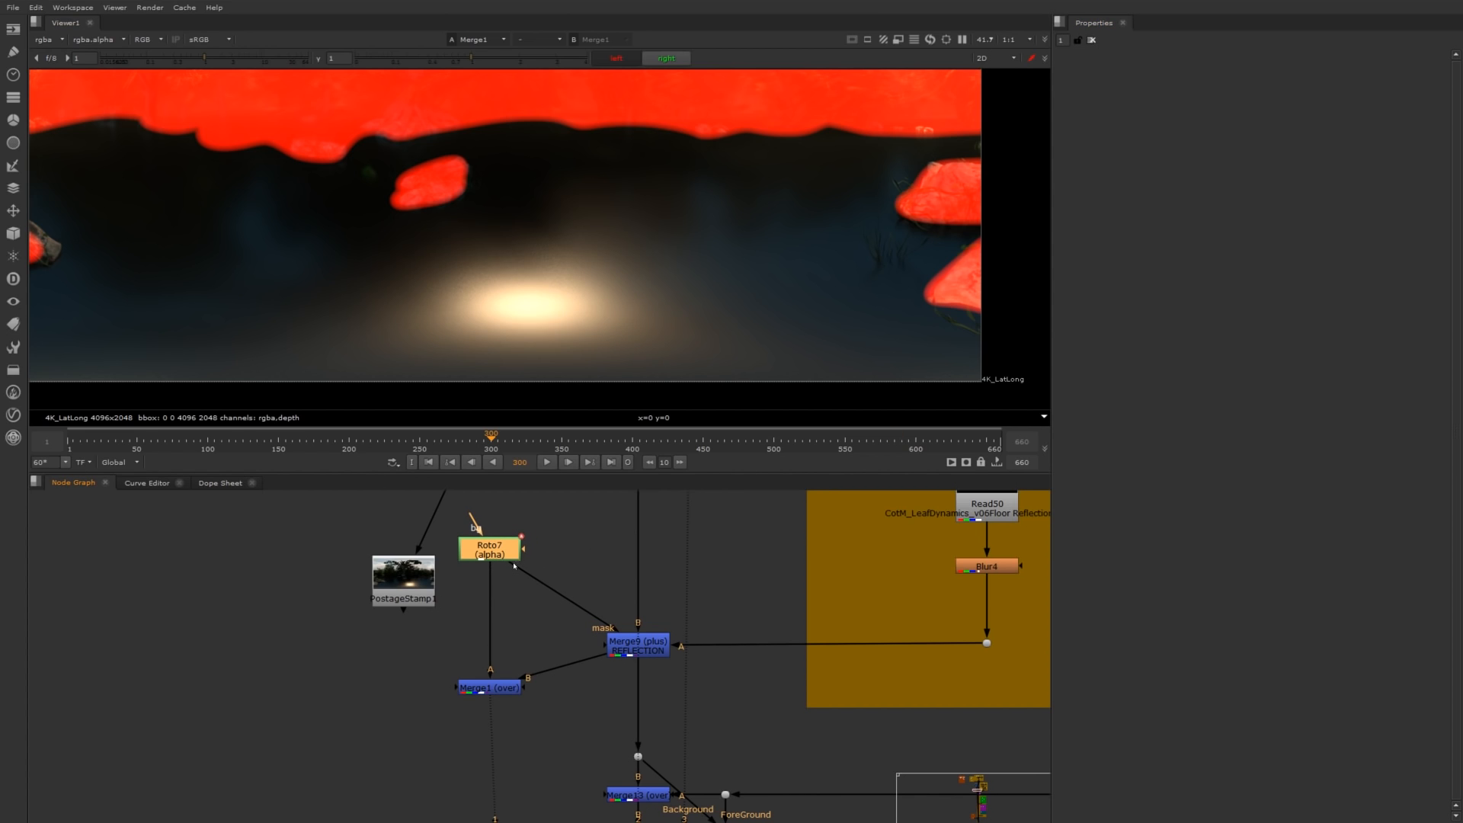
{"action": "left_click_drag", "start_coordinate": [428, 595], "coordinate": [363, 544]}
{"action": "key", "text": "1"}
{"action": "left_click", "coordinate": [490, 549]}
{"action": "key", "text": "1"}
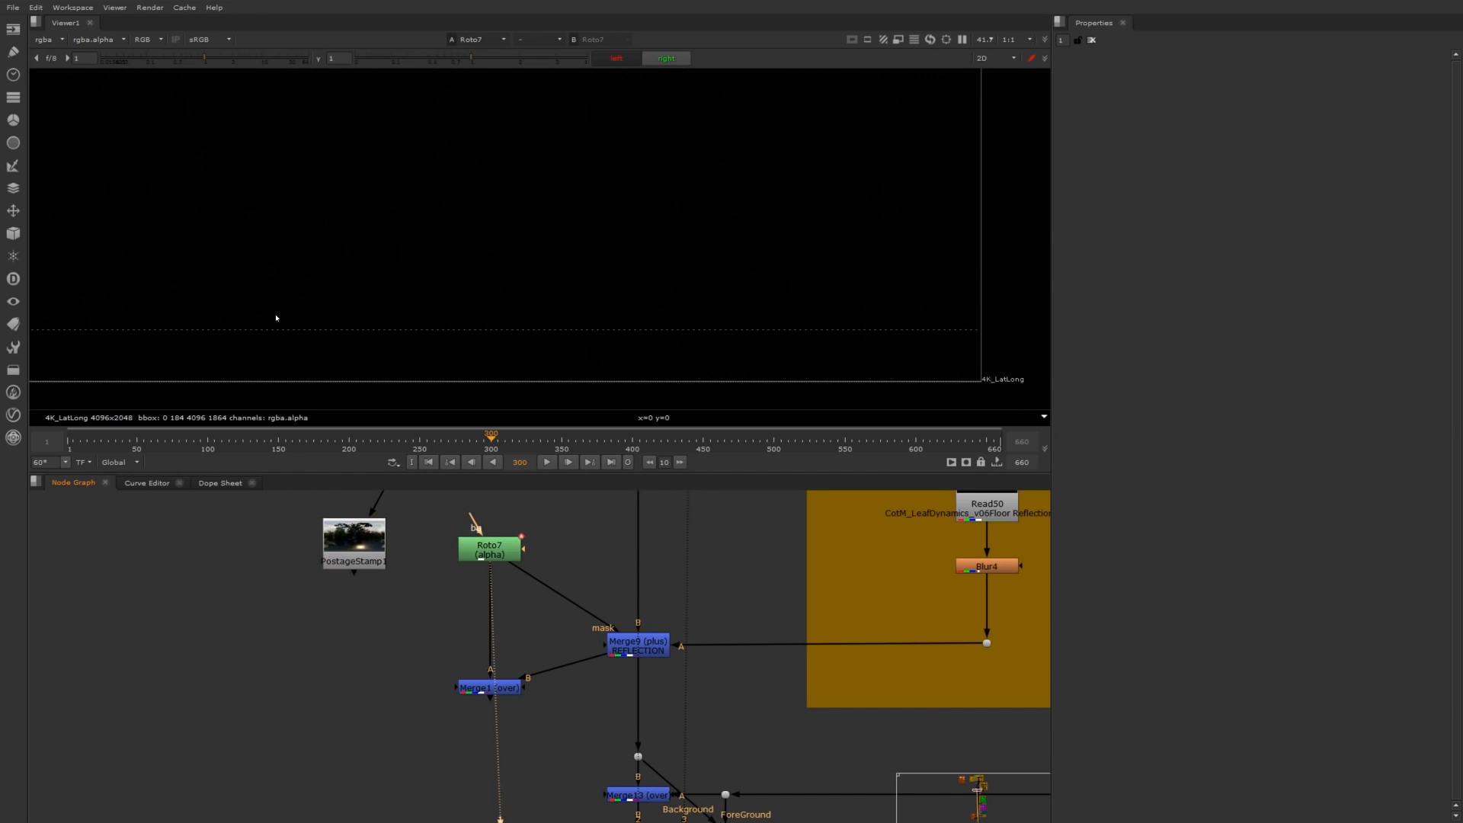
{"action": "left_click_drag", "start_coordinate": [489, 687], "coordinate": [488, 694]}
{"action": "key", "text": "1"}
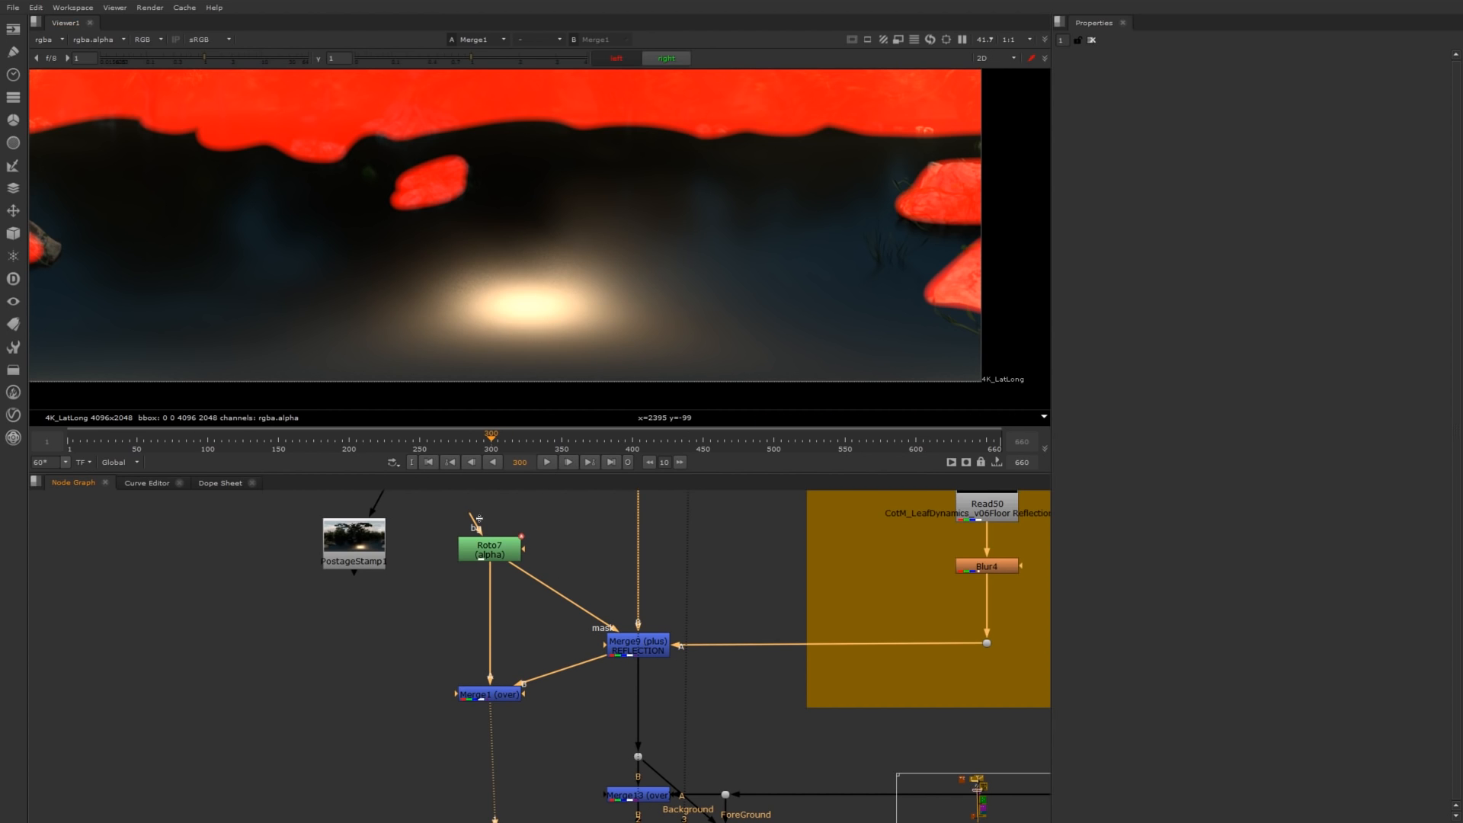
Add a Copy node with its B input on Roto7 and its A input on the PostageStamp, and view it.
{"action": "left_click", "coordinate": [429, 619]}
{"action": "key", "text": "Tab"}
{"action": "type", "text": "cop"}
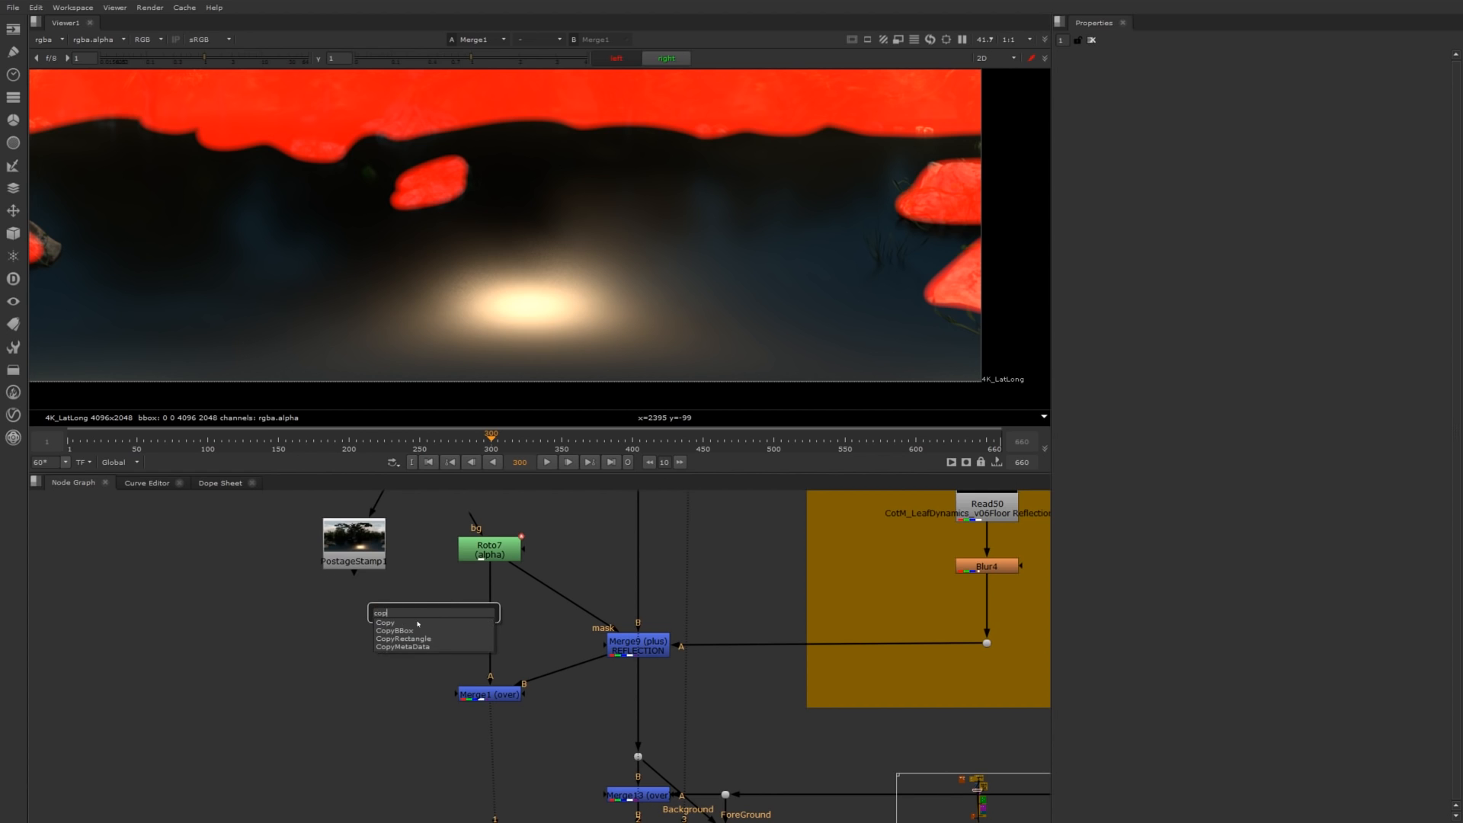
{"action": "key", "text": "Return"}
{"action": "left_click_drag", "start_coordinate": [412, 597], "coordinate": [485, 552]}
{"action": "left_click_drag", "start_coordinate": [438, 616], "coordinate": [476, 608]}
{"action": "key", "text": "1"}
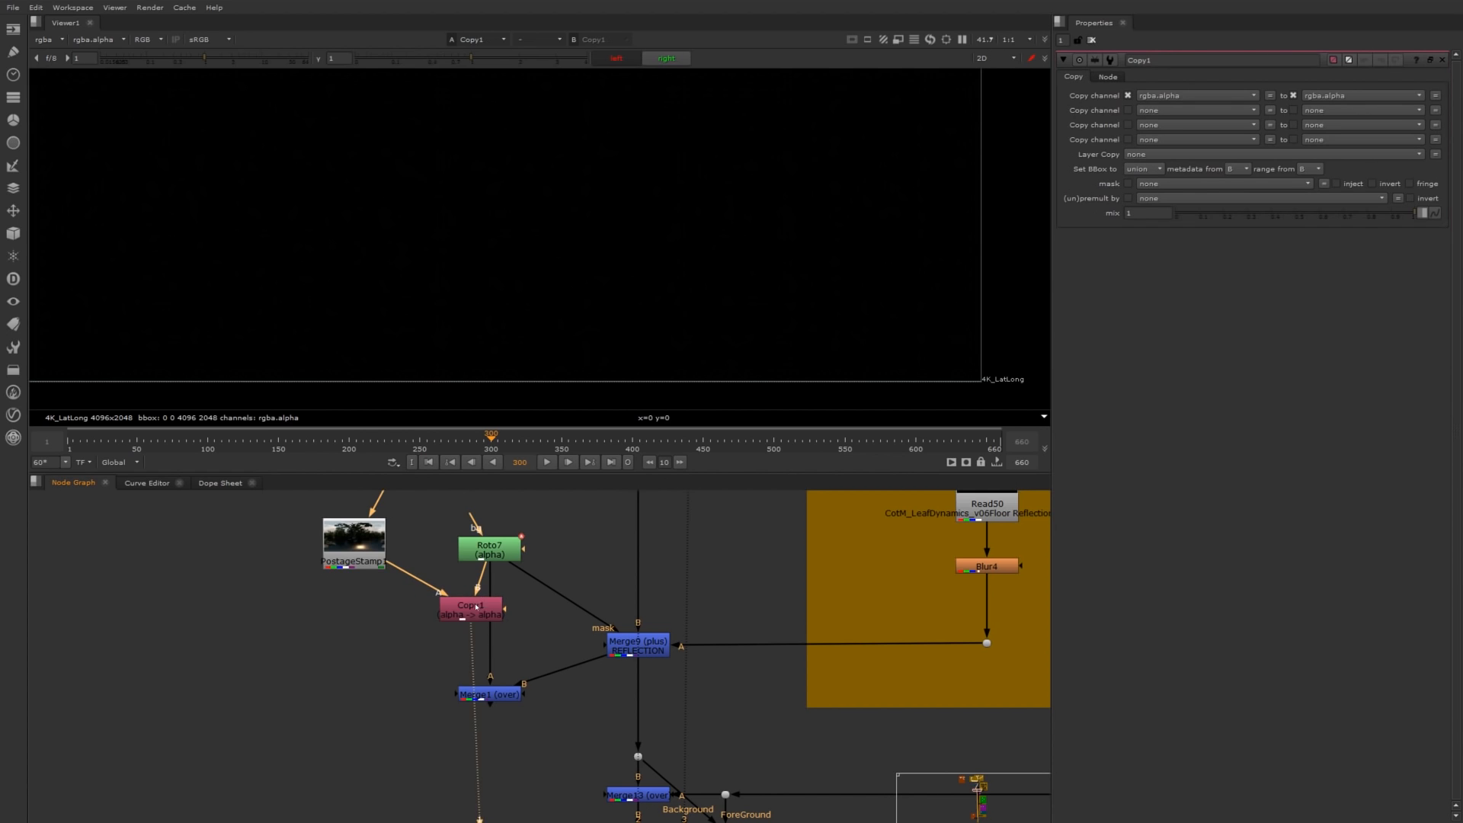
Set both sides of the Copy node's first channel pair to none and its Layer Copy to disparity.
{"action": "left_click", "coordinate": [1194, 95]}
{"action": "left_click", "coordinate": [1167, 96]}
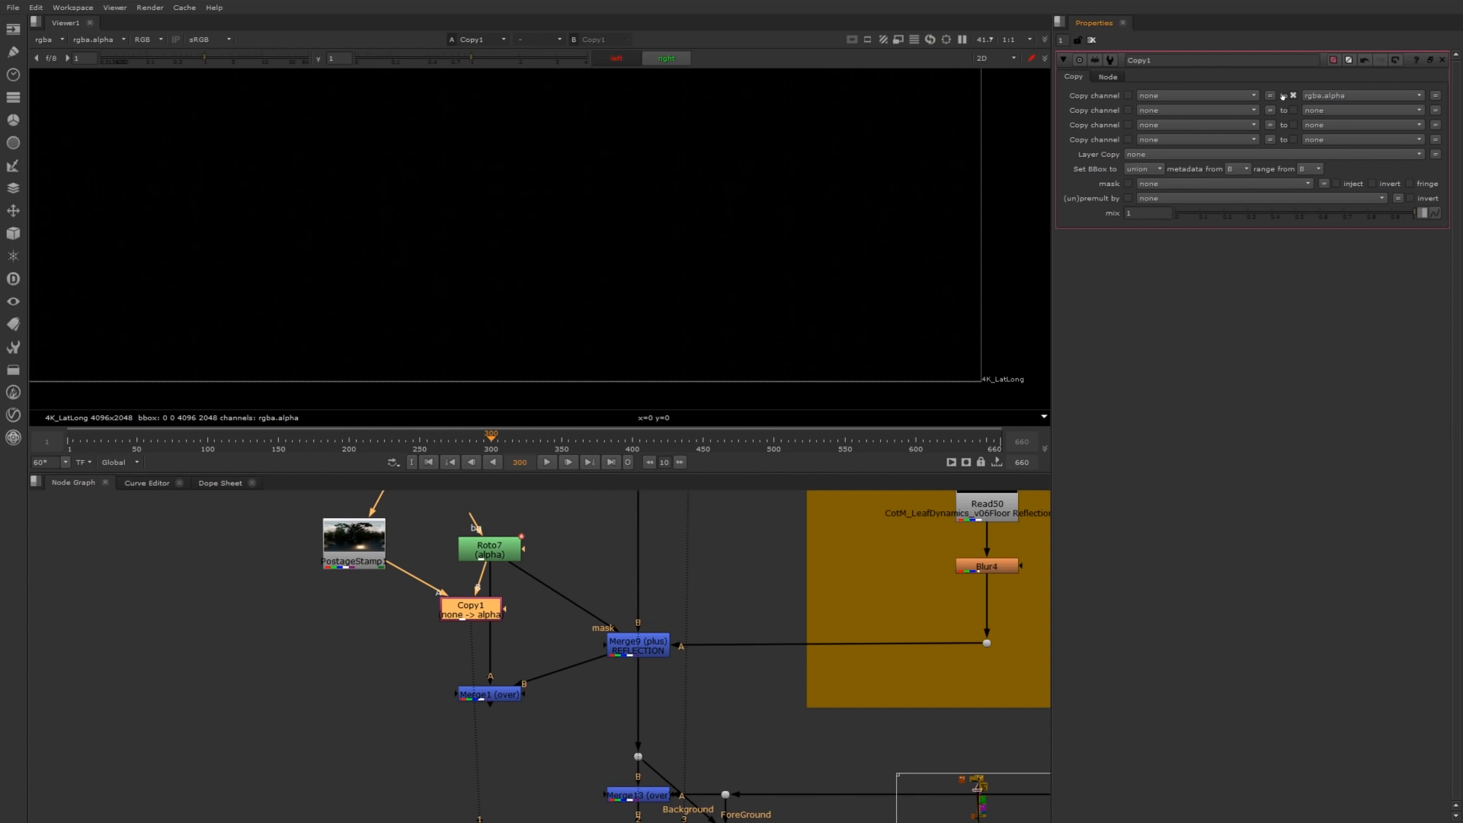
{"action": "left_click", "coordinate": [1311, 96]}
{"action": "left_click", "coordinate": [1324, 104]}
{"action": "left_click", "coordinate": [1195, 152]}
{"action": "left_click", "coordinate": [1160, 238]}
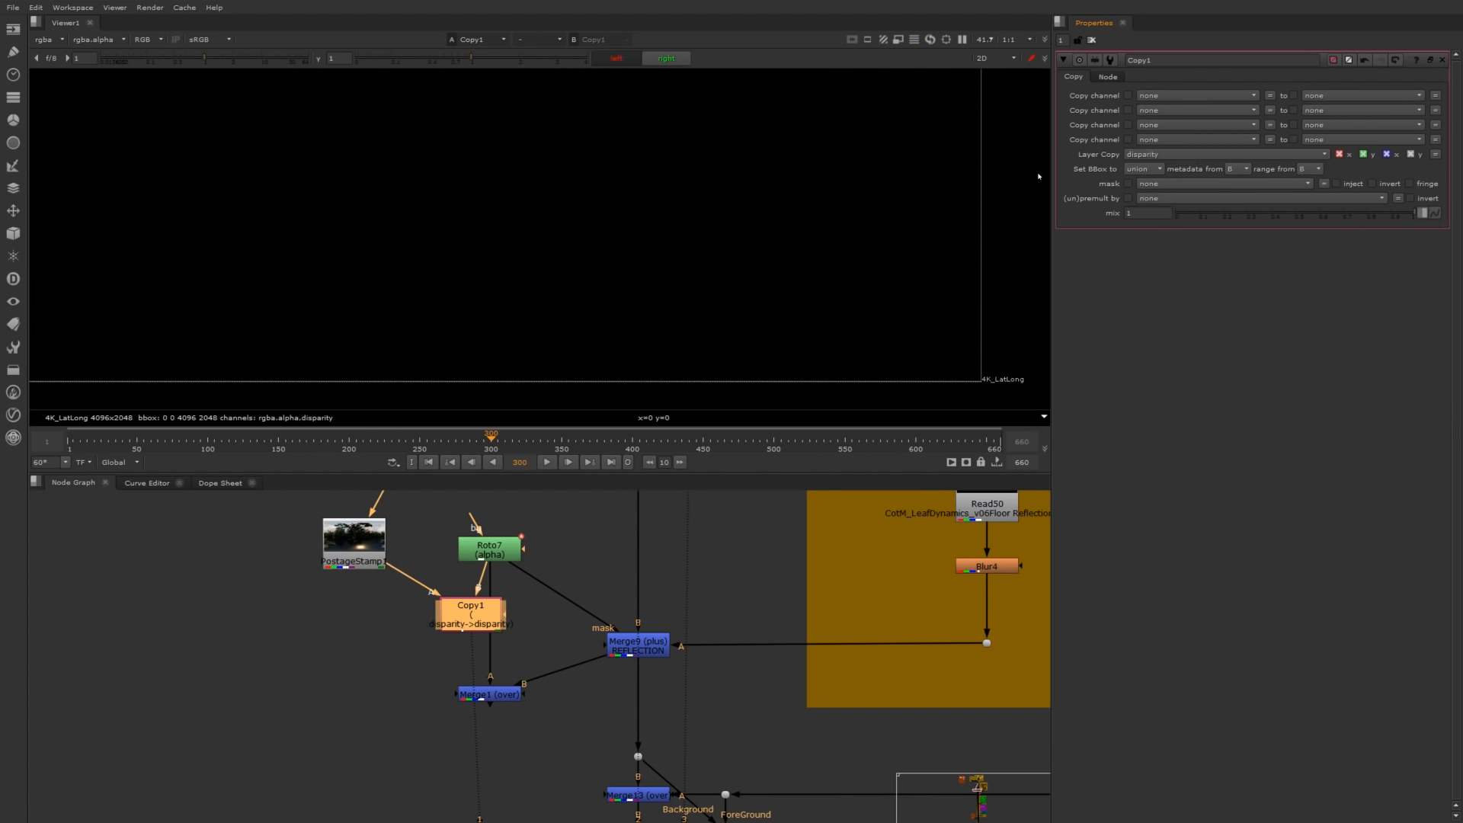
Insert the Copy node into the connection between Roto7 and Merge1, and move Merge1 slightly down.
{"action": "left_click", "coordinate": [494, 615]}
{"action": "left_click_drag", "start_coordinate": [494, 615], "coordinate": [513, 611]}
{"action": "left_click", "coordinate": [526, 663]}
{"action": "left_click_drag", "start_coordinate": [495, 695], "coordinate": [496, 707]}
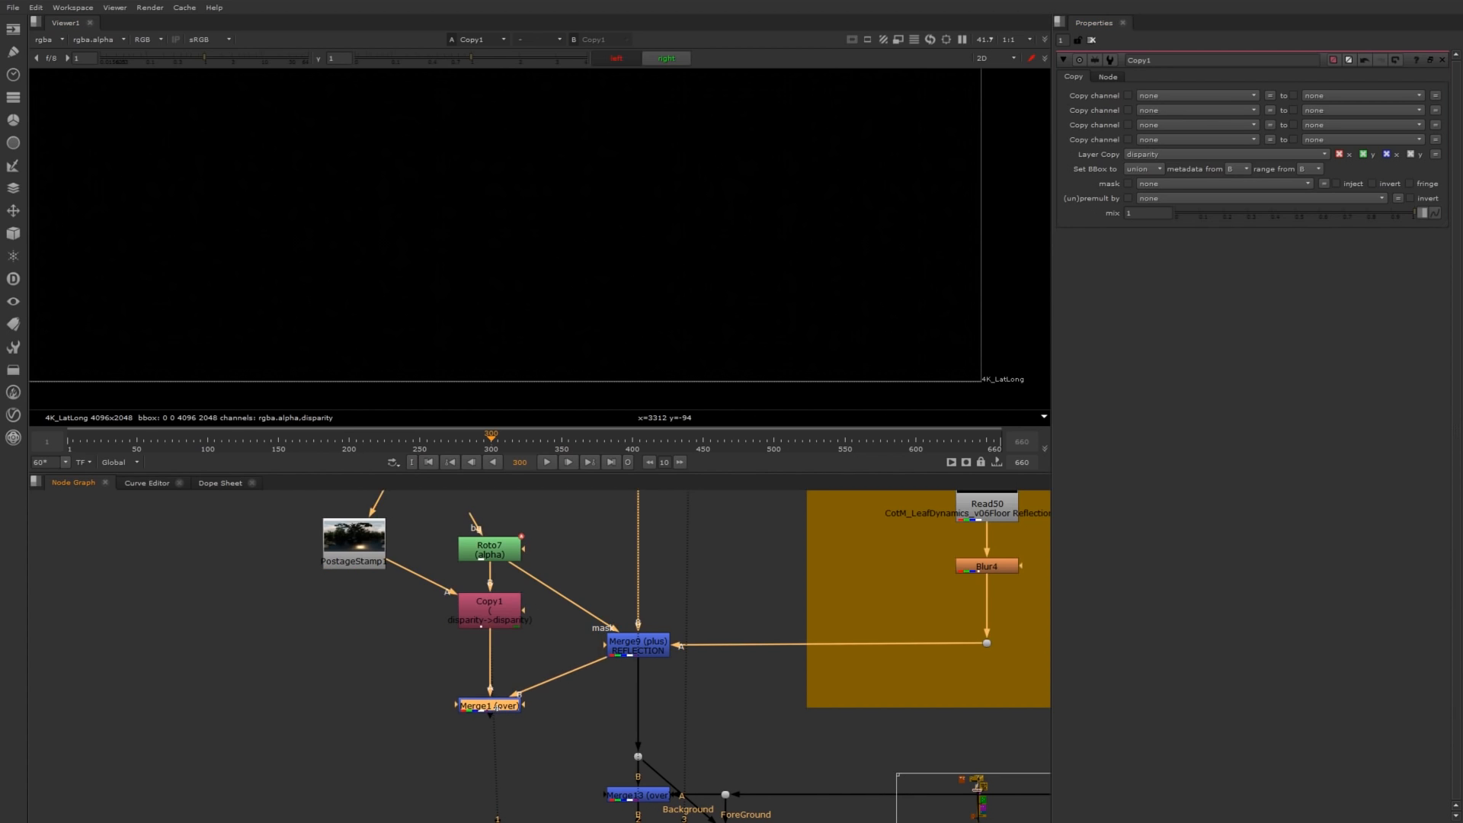
Add an IDistort node between the Copy node and Merge1, and view it.
{"action": "key", "text": "Tab"}
{"action": "type", "text": "i"}
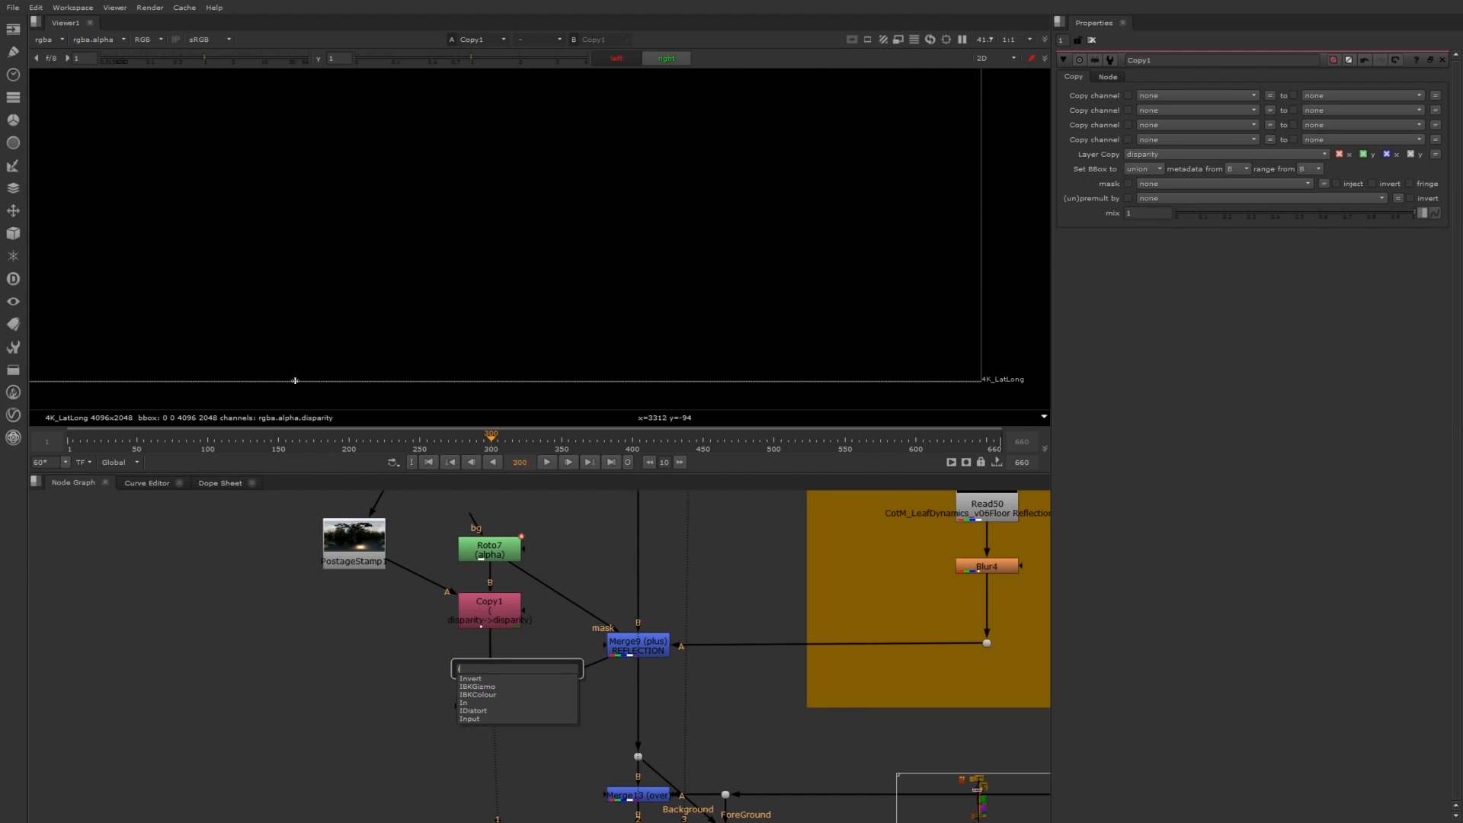
{"action": "type", "text": "d"}
{"action": "key", "text": "Return"}
{"action": "left_click_drag", "start_coordinate": [514, 670], "coordinate": [491, 660]}
{"action": "key", "text": "1"}
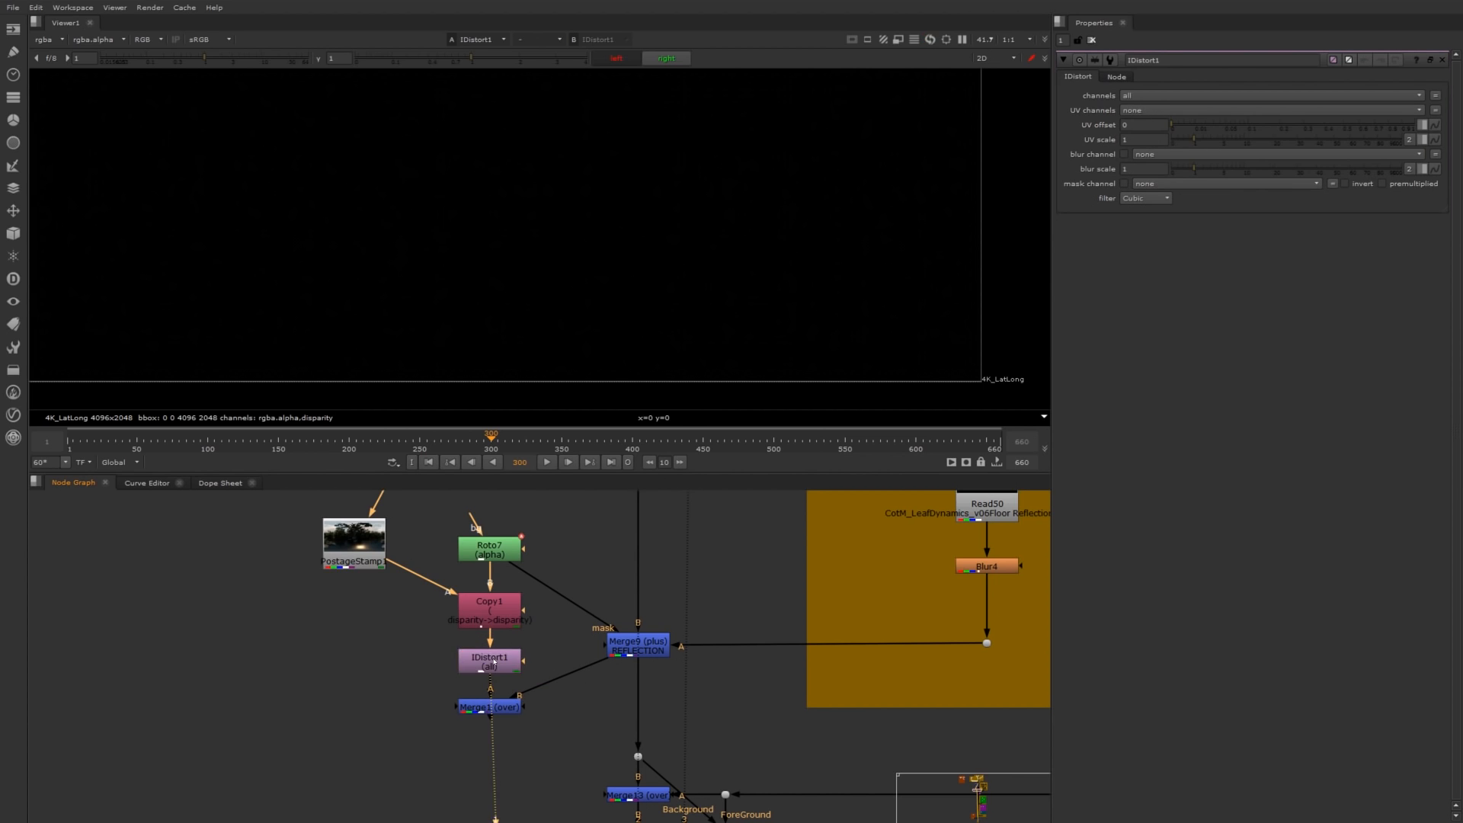
Display Merge1 in the viewer and set the IDistort node's UV channels to disparity.
{"action": "left_click", "coordinate": [493, 706]}
{"action": "key", "text": "1"}
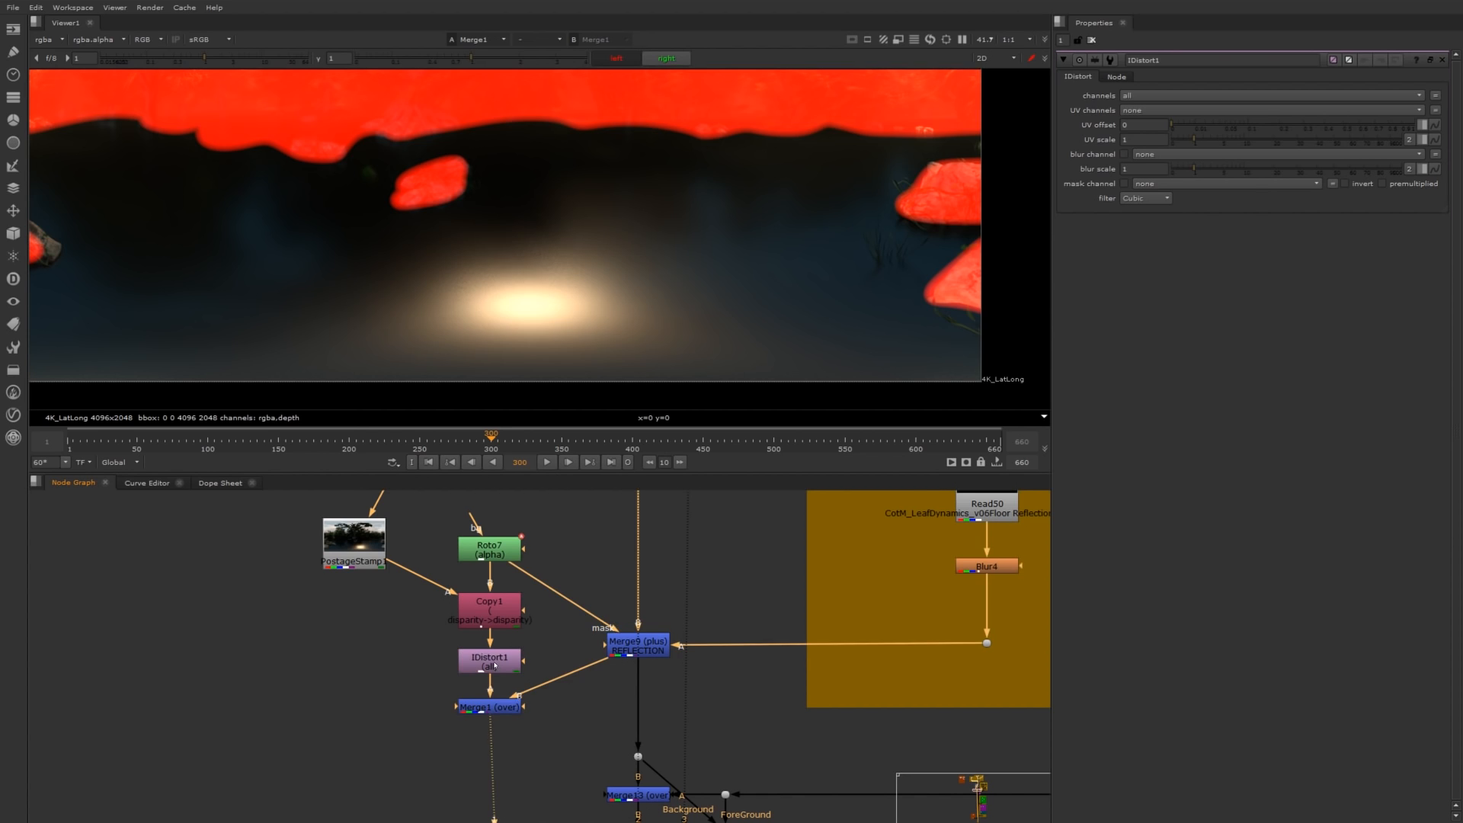
{"action": "left_click", "coordinate": [495, 665]}
{"action": "left_click", "coordinate": [1138, 111]}
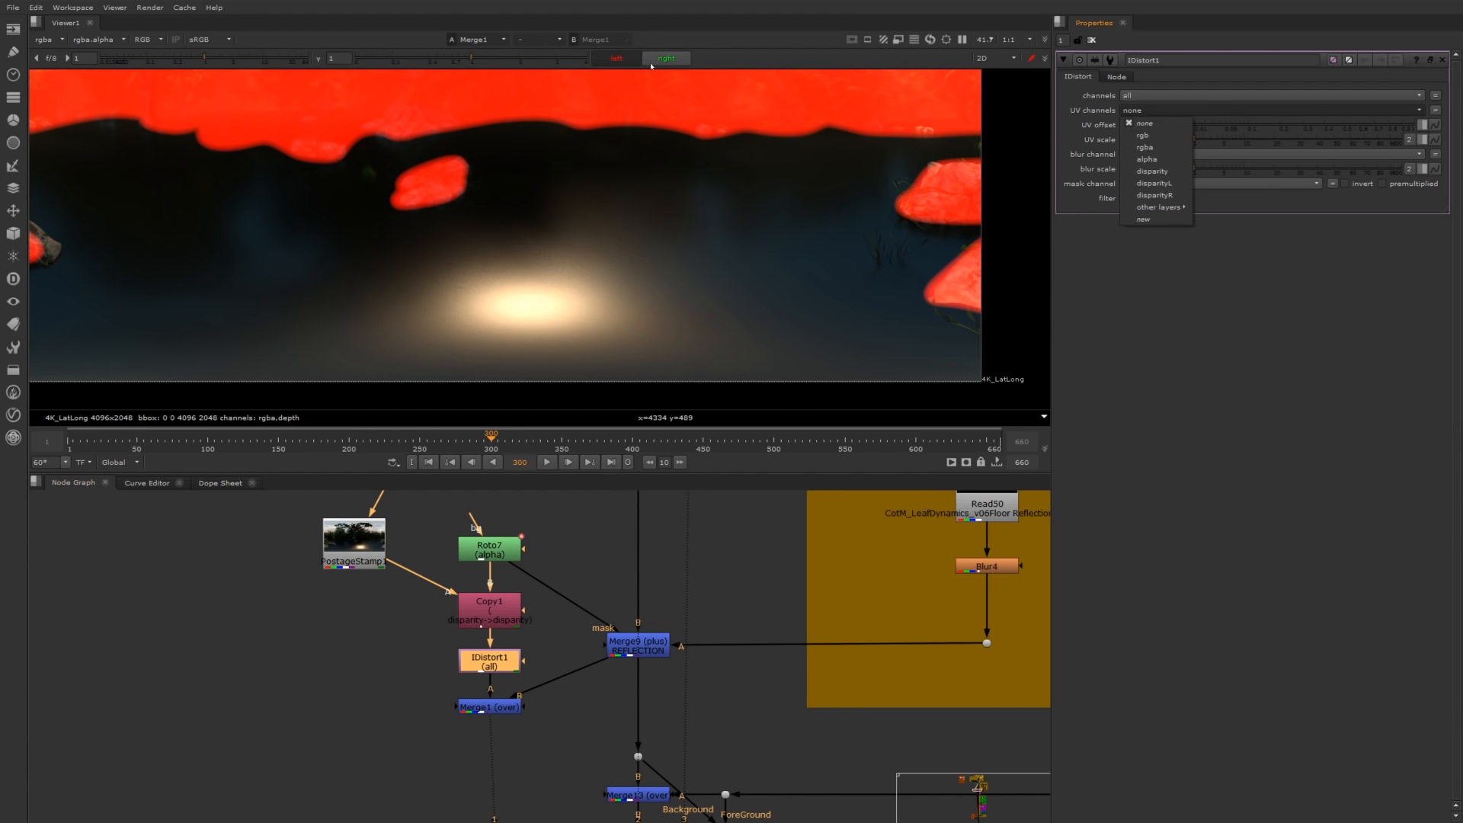
{"action": "left_click", "coordinate": [1150, 172]}
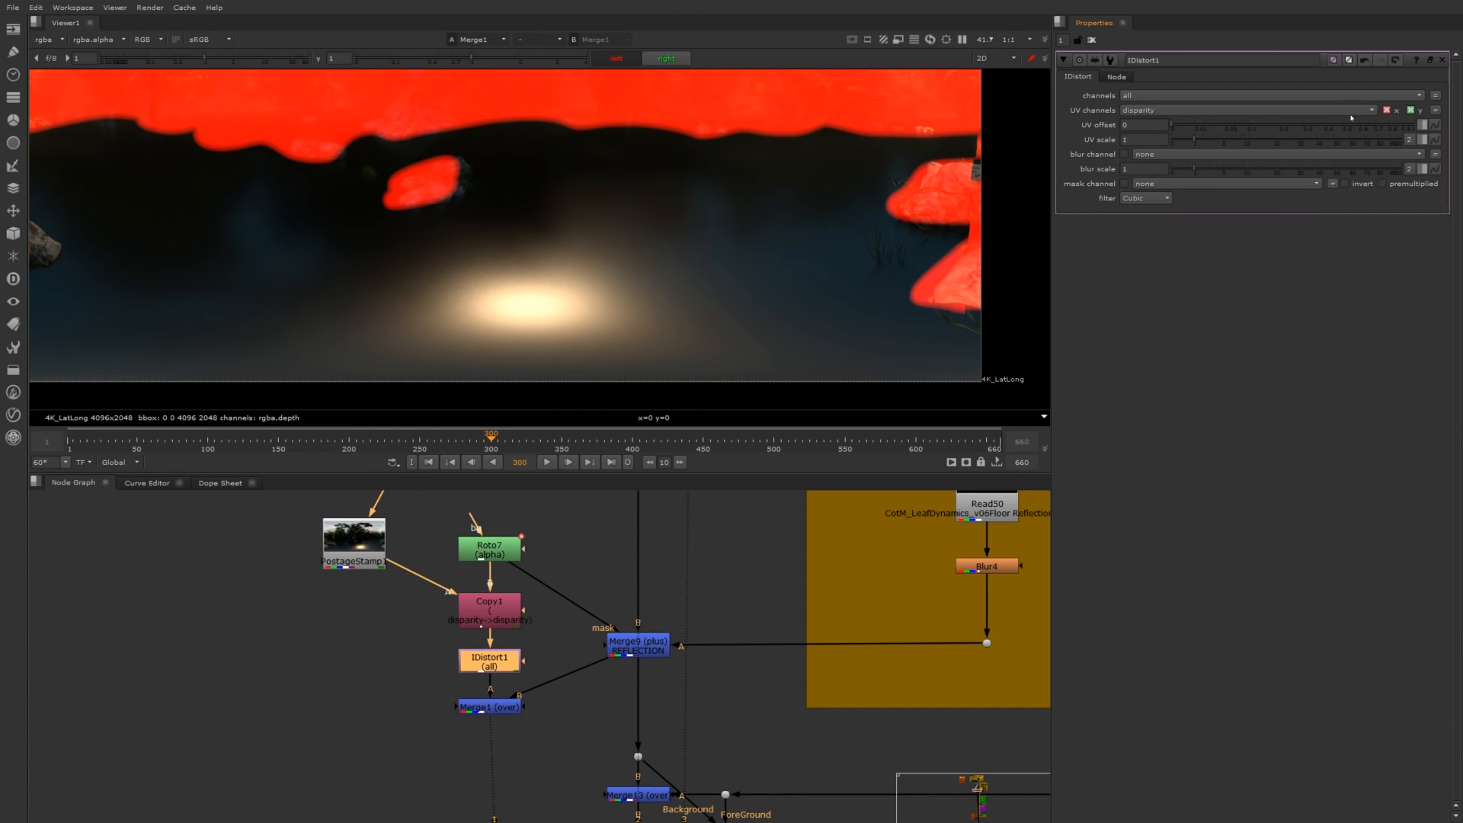
{"action": "left_click", "coordinate": [1155, 112]}
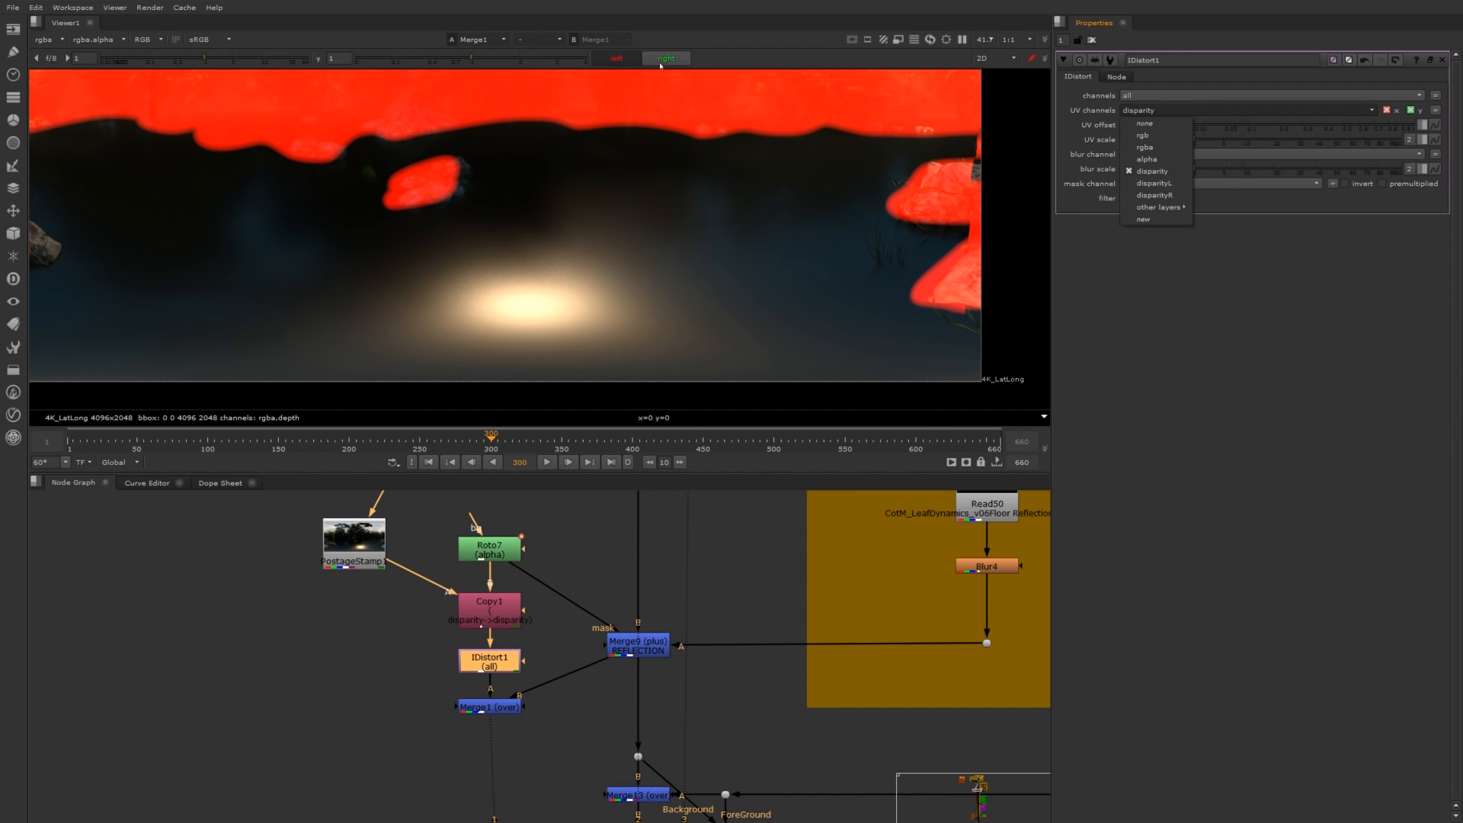
{"action": "left_click", "coordinate": [1365, 126]}
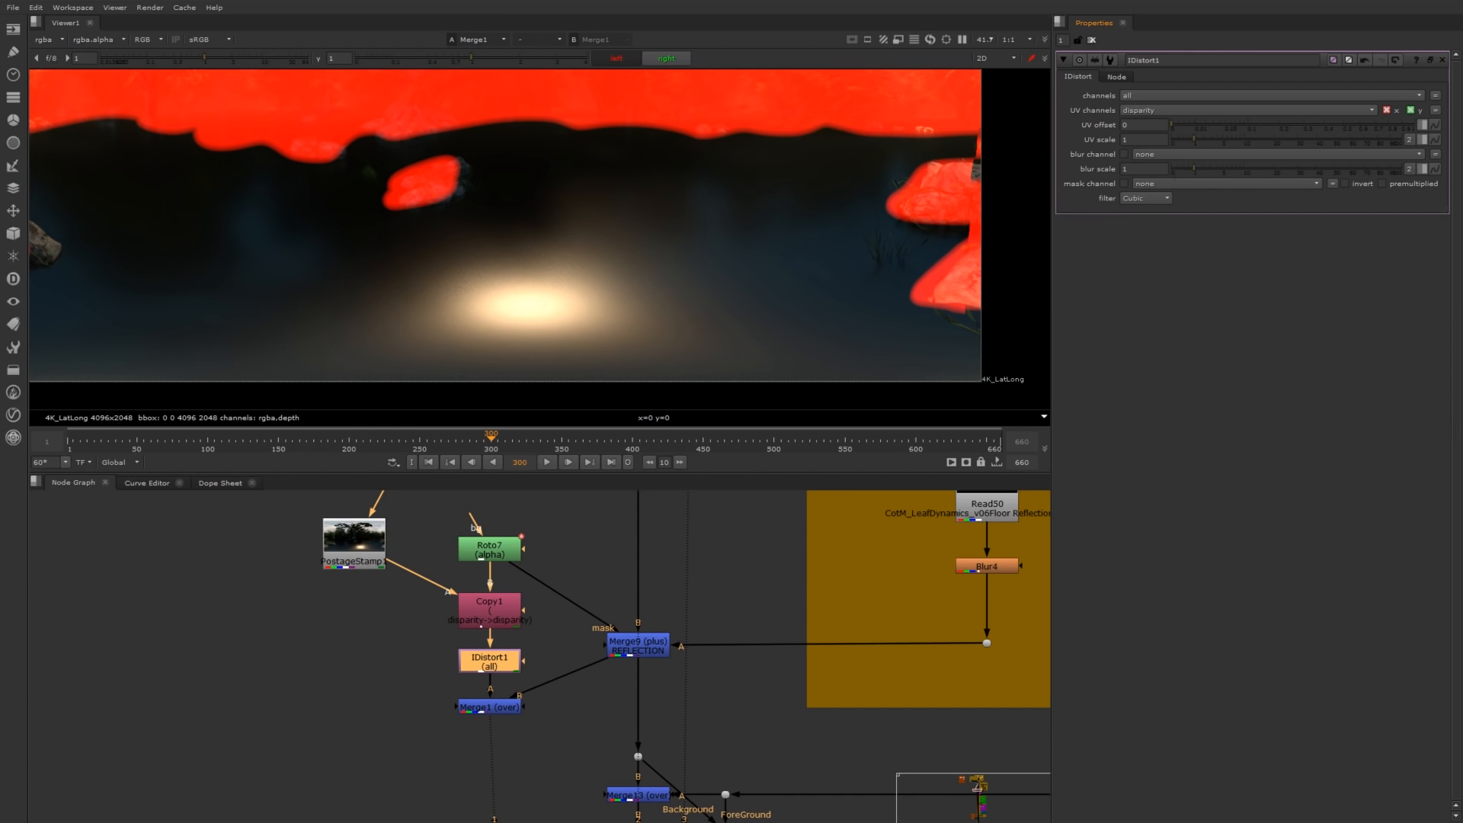
Separate the IDistort's UV scale into width 1 and height 0, split off its left view, and expand the per-view values.
{"action": "left_click", "coordinate": [1411, 140]}
{"action": "left_click_drag", "start_coordinate": [1217, 137], "coordinate": [1148, 134]}
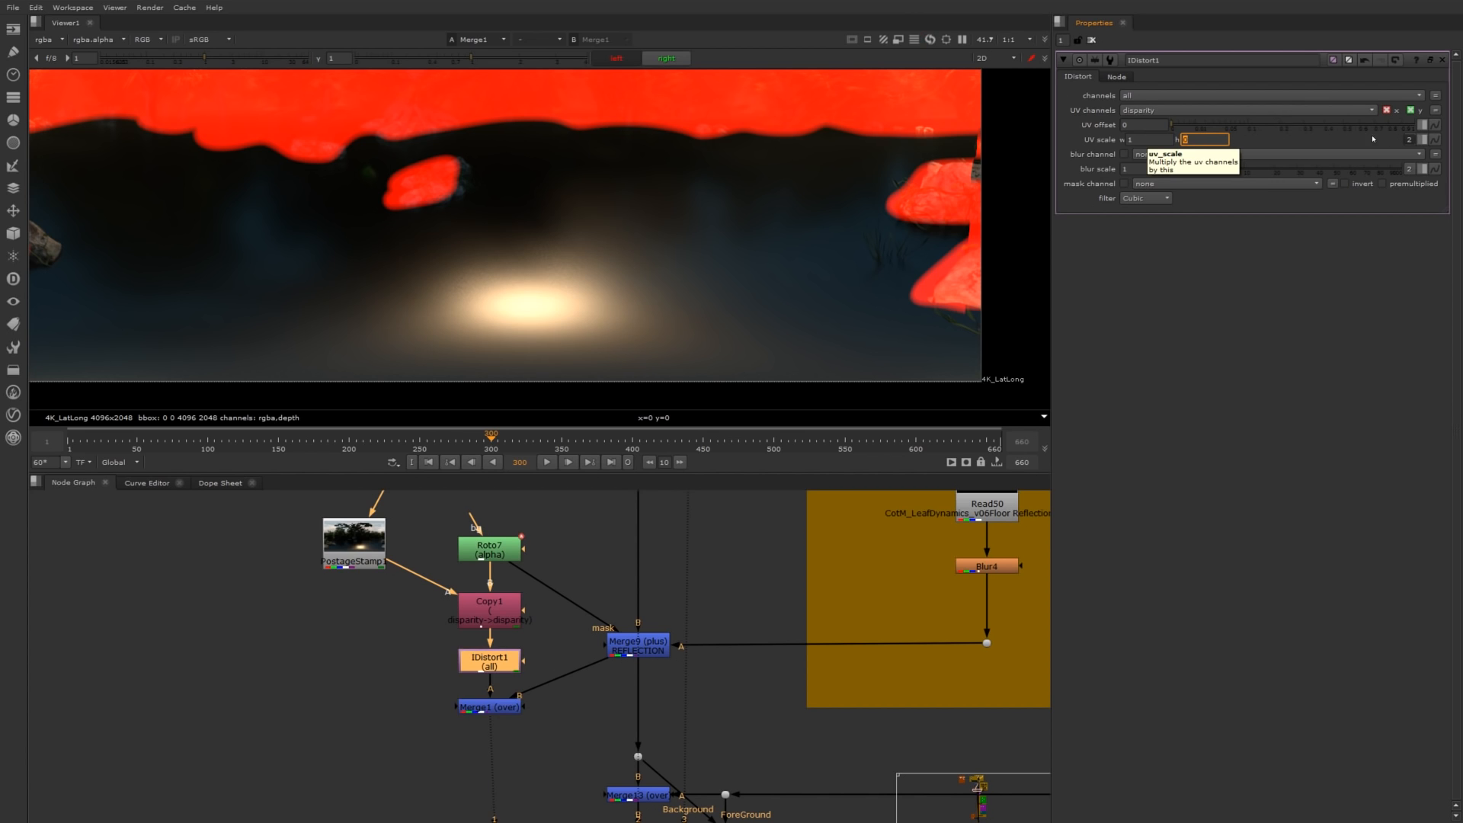
{"action": "left_click", "coordinate": [1409, 140]}
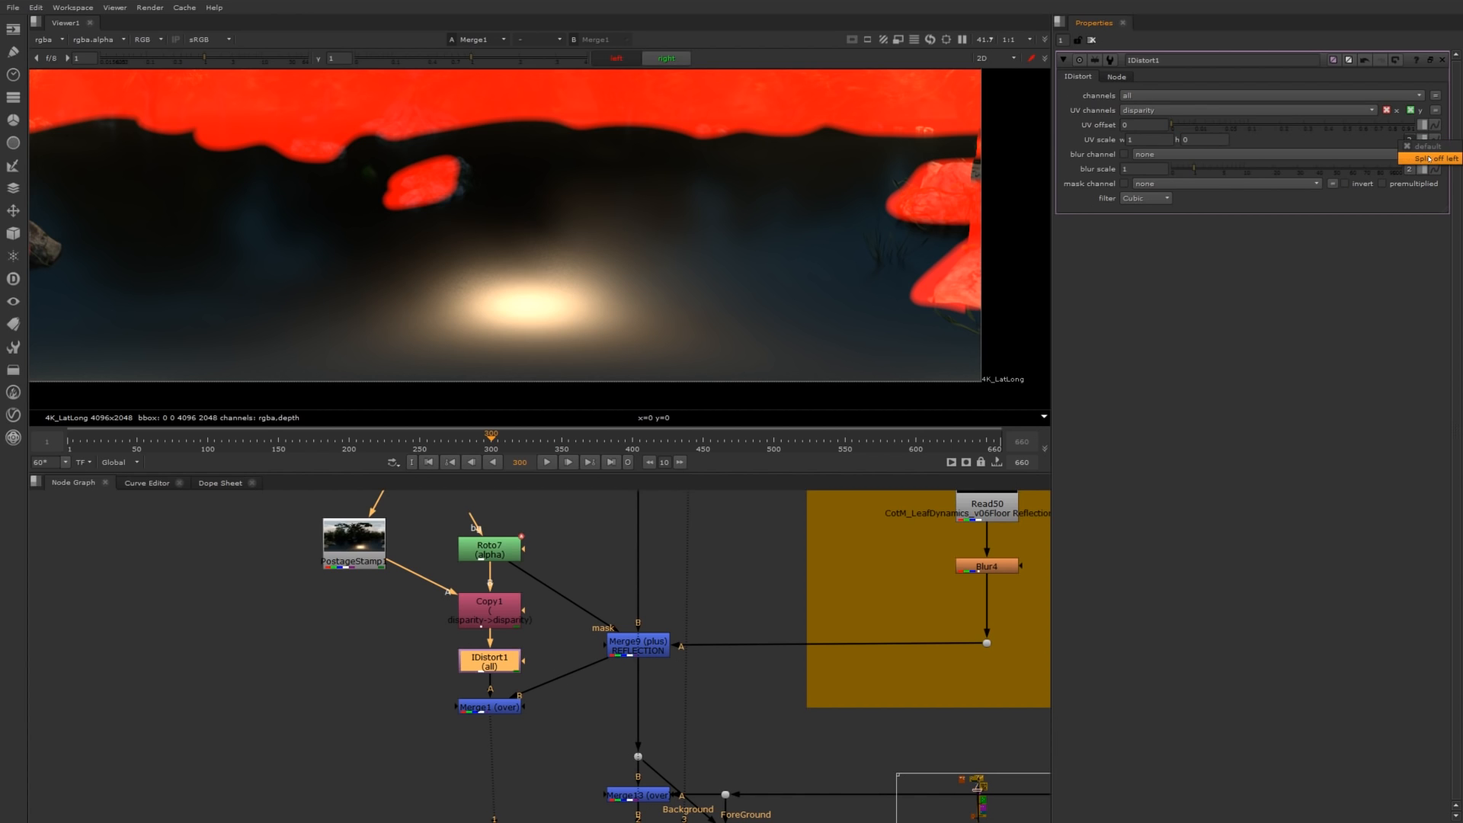
{"action": "left_click", "coordinate": [1430, 159]}
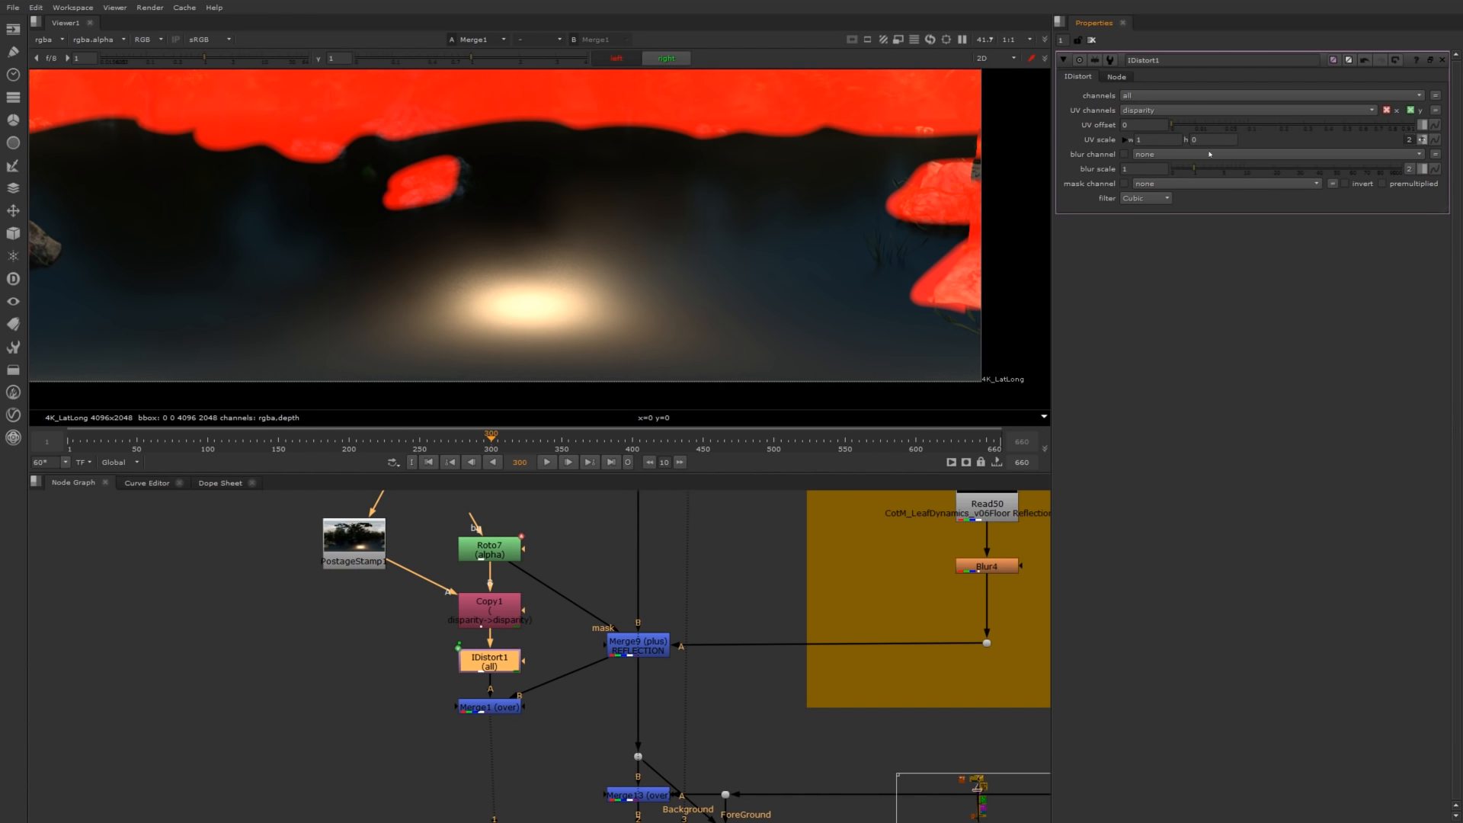
{"action": "left_click", "coordinate": [1126, 140]}
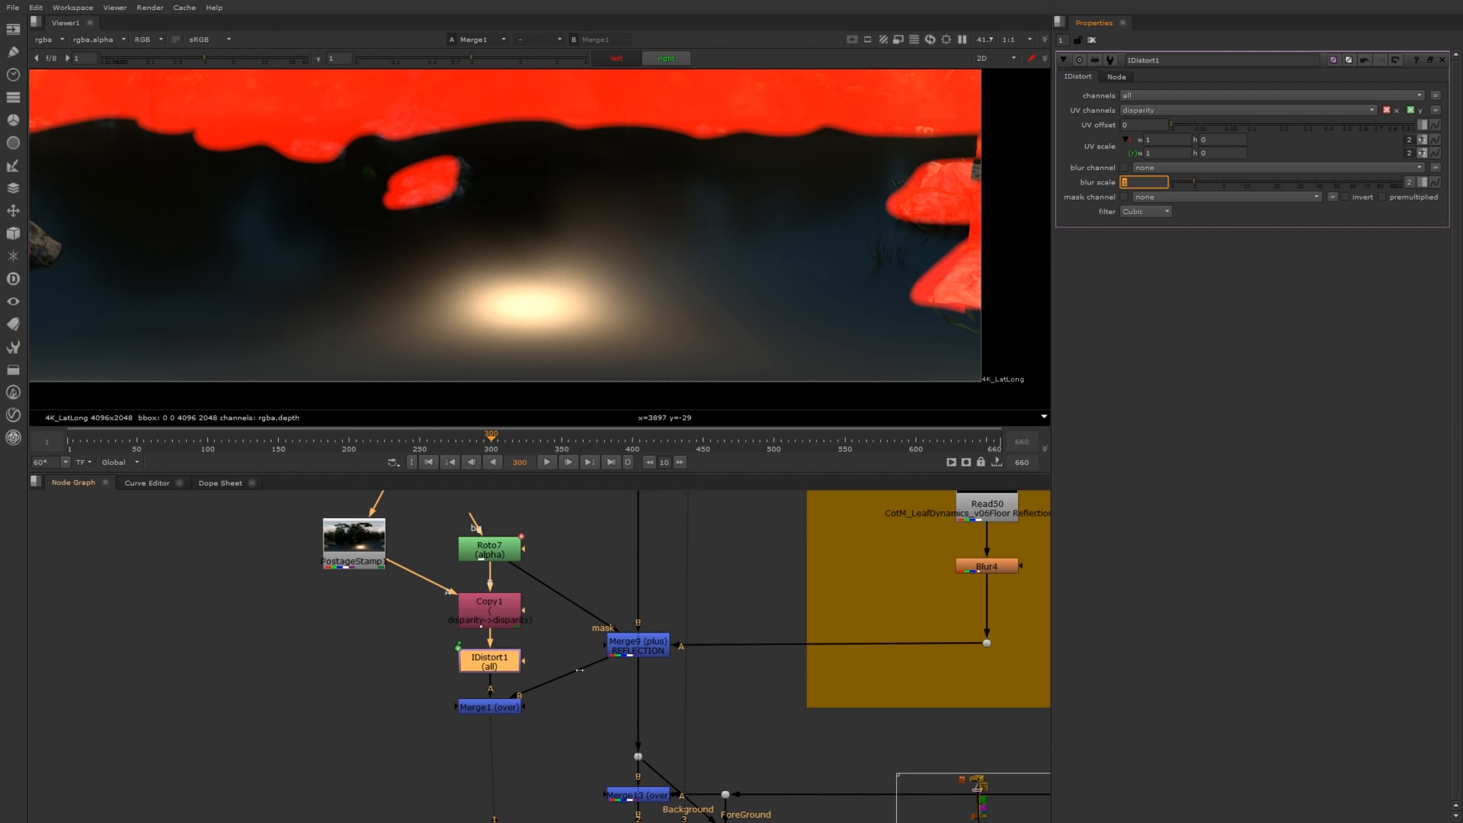
{"action": "left_click", "coordinate": [503, 706]}
{"action": "left_click", "coordinate": [288, 403]}
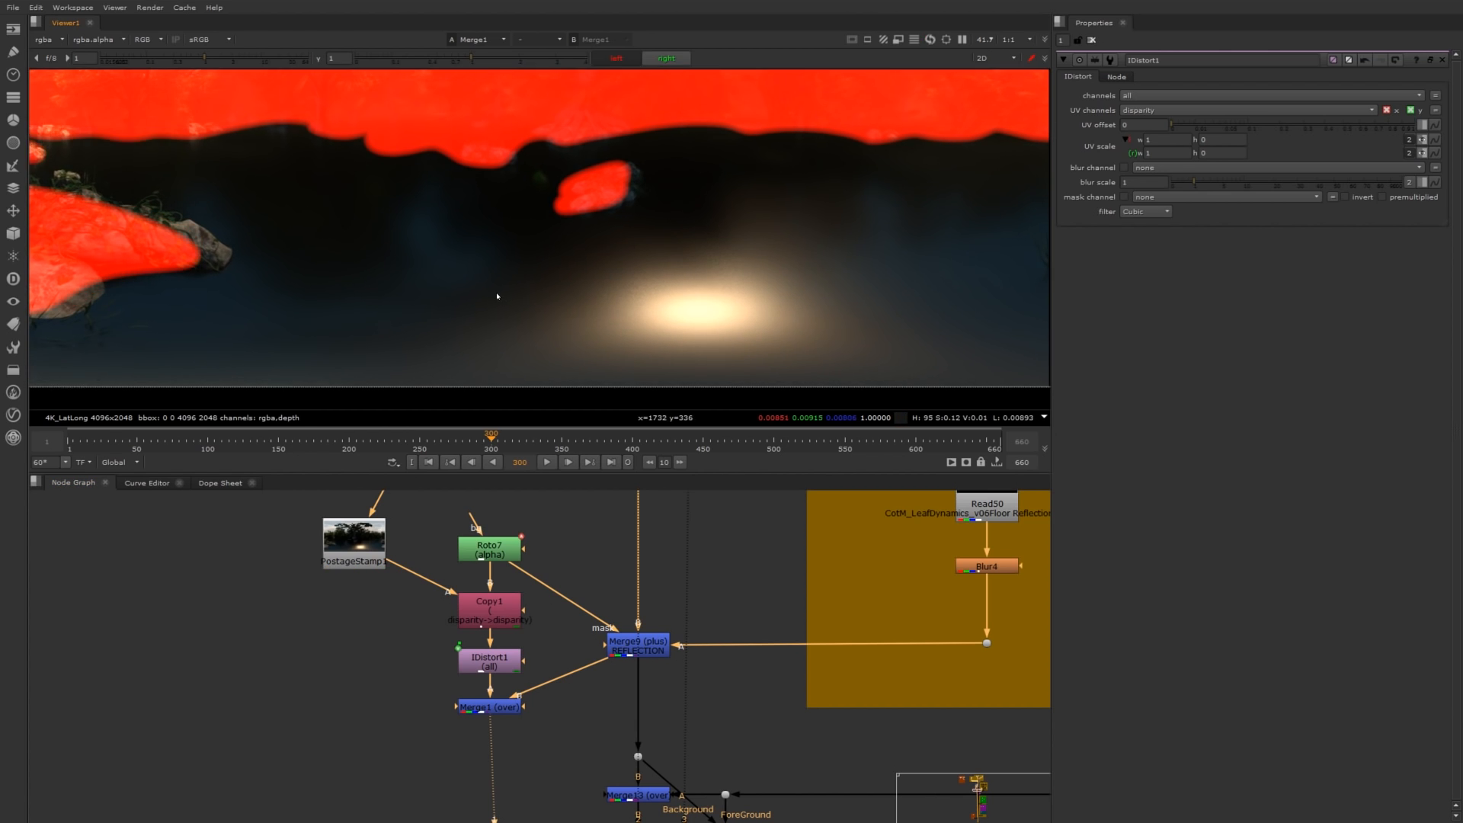
Display Merge9's reflection plate in the viewer for comparison, and return the viewer to Merge1.
{"action": "left_click", "coordinate": [638, 646]}
{"action": "key", "text": "1"}
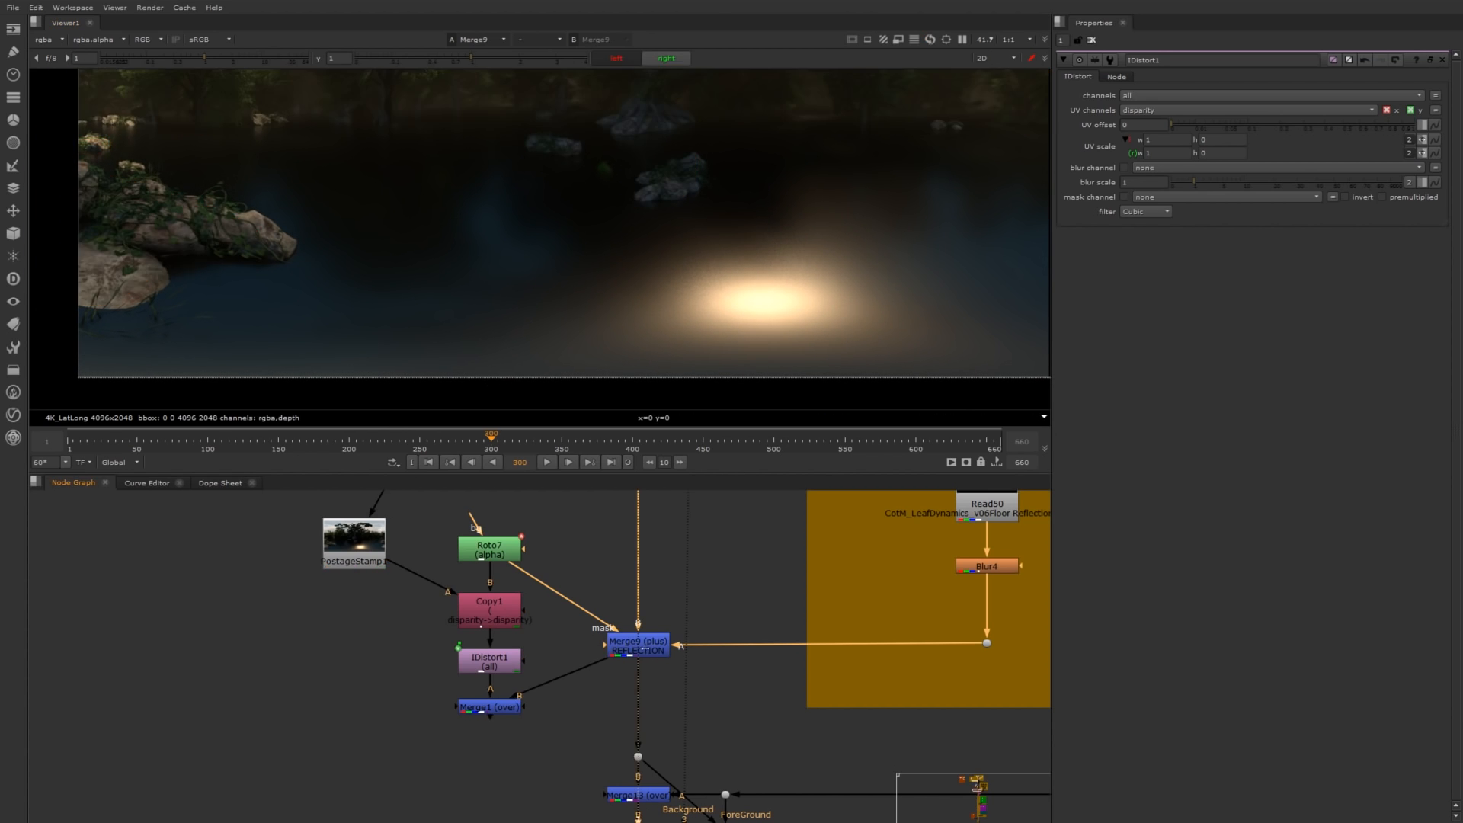
{"action": "left_click", "coordinate": [494, 707]}
{"action": "key", "text": "1"}
Compare the left and right eyes of Merge1 with the IDistort node disabled, and re-enable it.
{"action": "left_click", "coordinate": [490, 660]}
{"action": "key", "text": "d"}
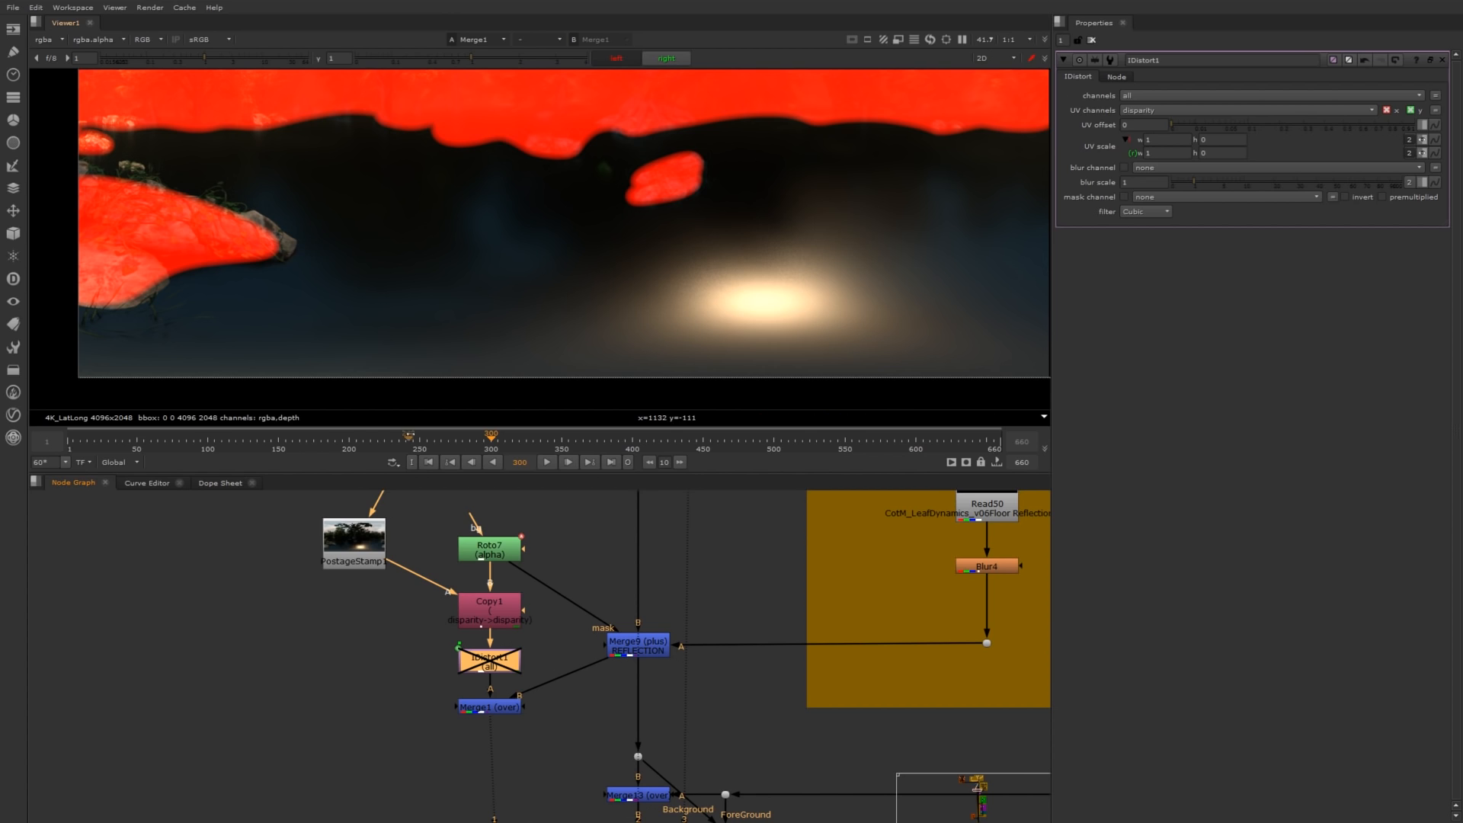
{"action": "left_click", "coordinate": [673, 59]}
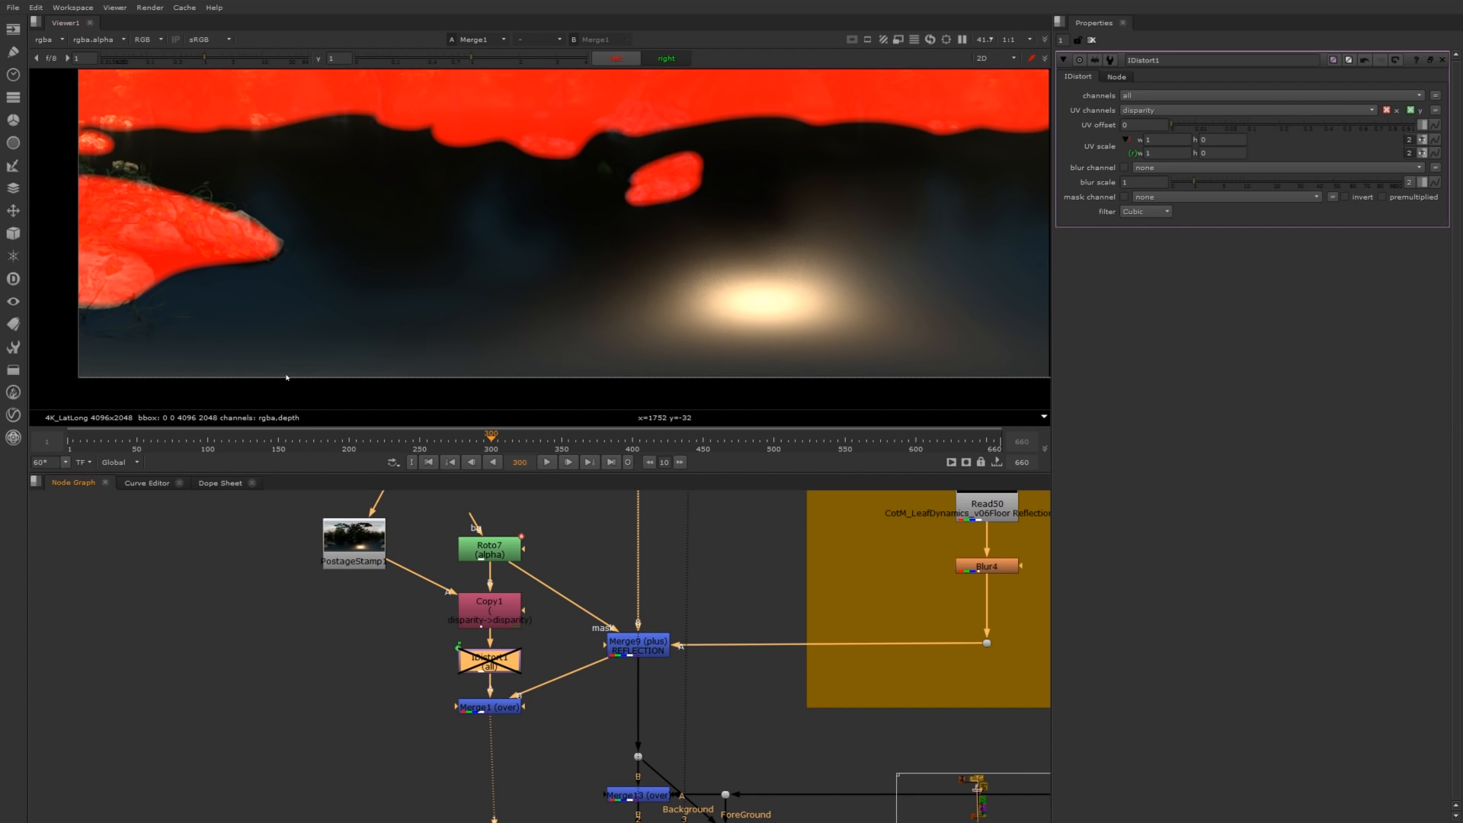
{"action": "key", "text": "d"}
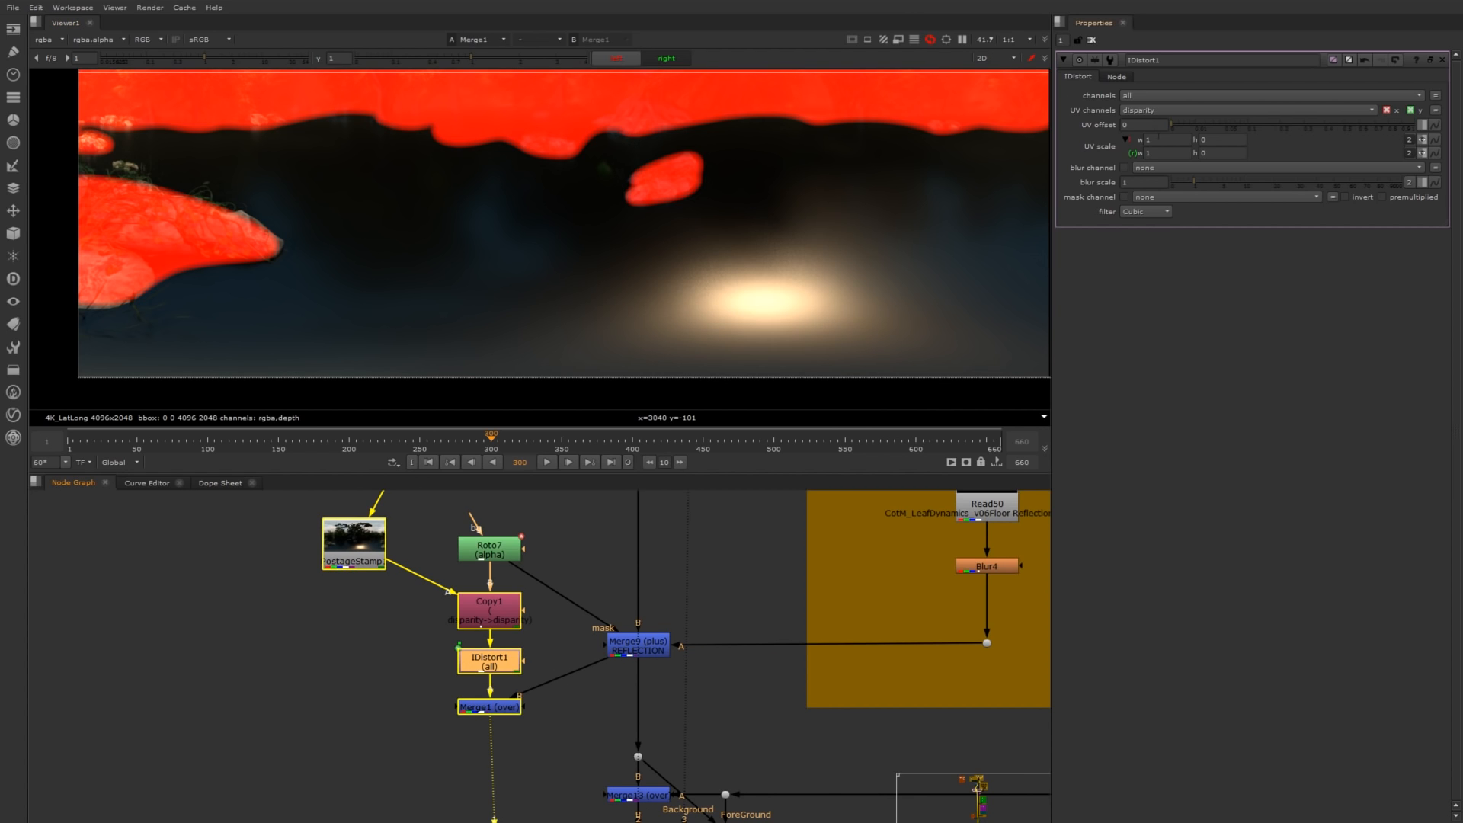
Set the left view's UV scale width to 0 on the IDistort node.
{"action": "double_click", "coordinate": [1159, 139]}
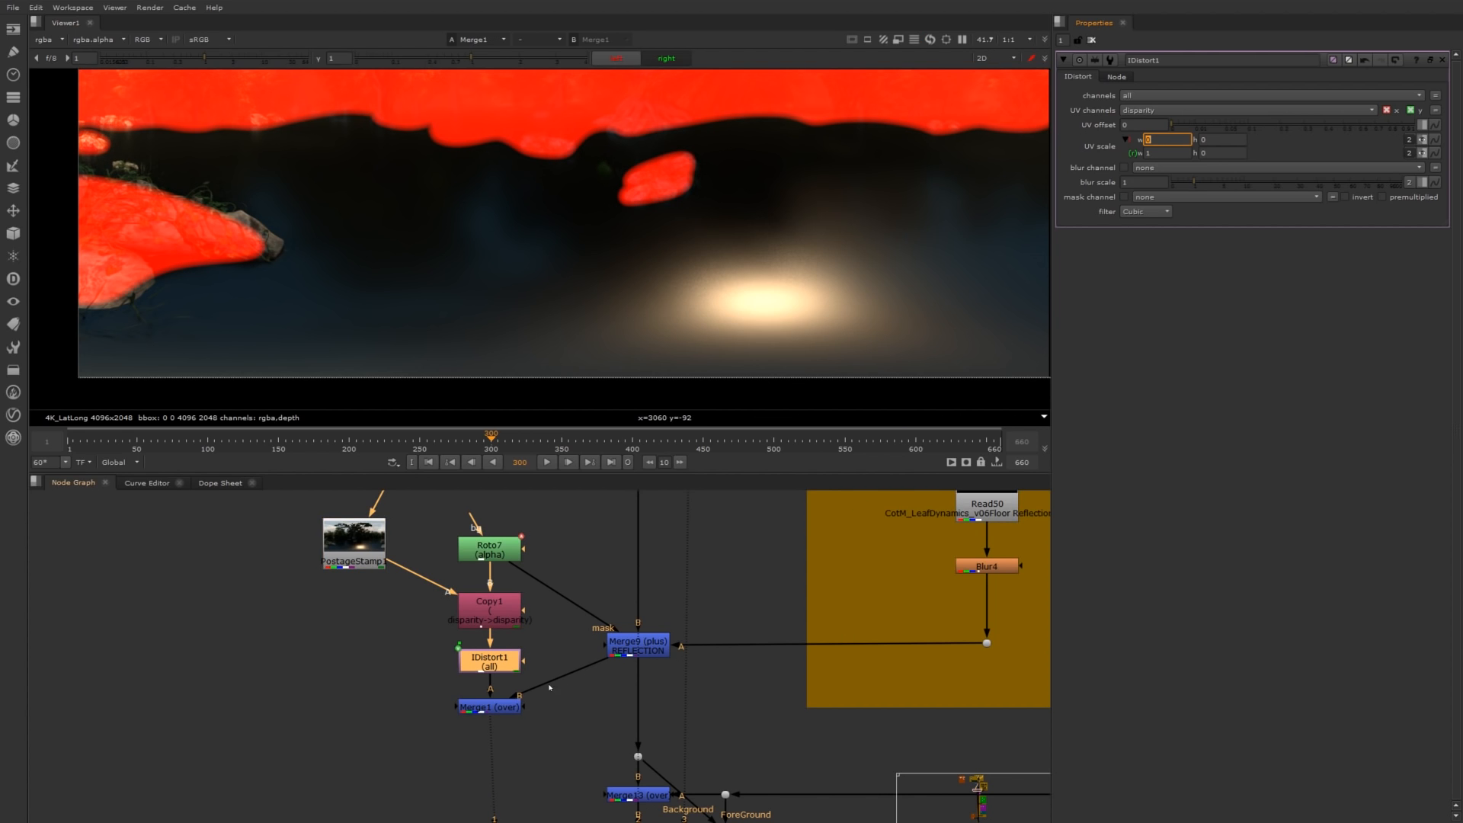
{"action": "left_click", "coordinate": [599, 684]}
{"action": "left_click_drag", "start_coordinate": [635, 653], "coordinate": [635, 651]}
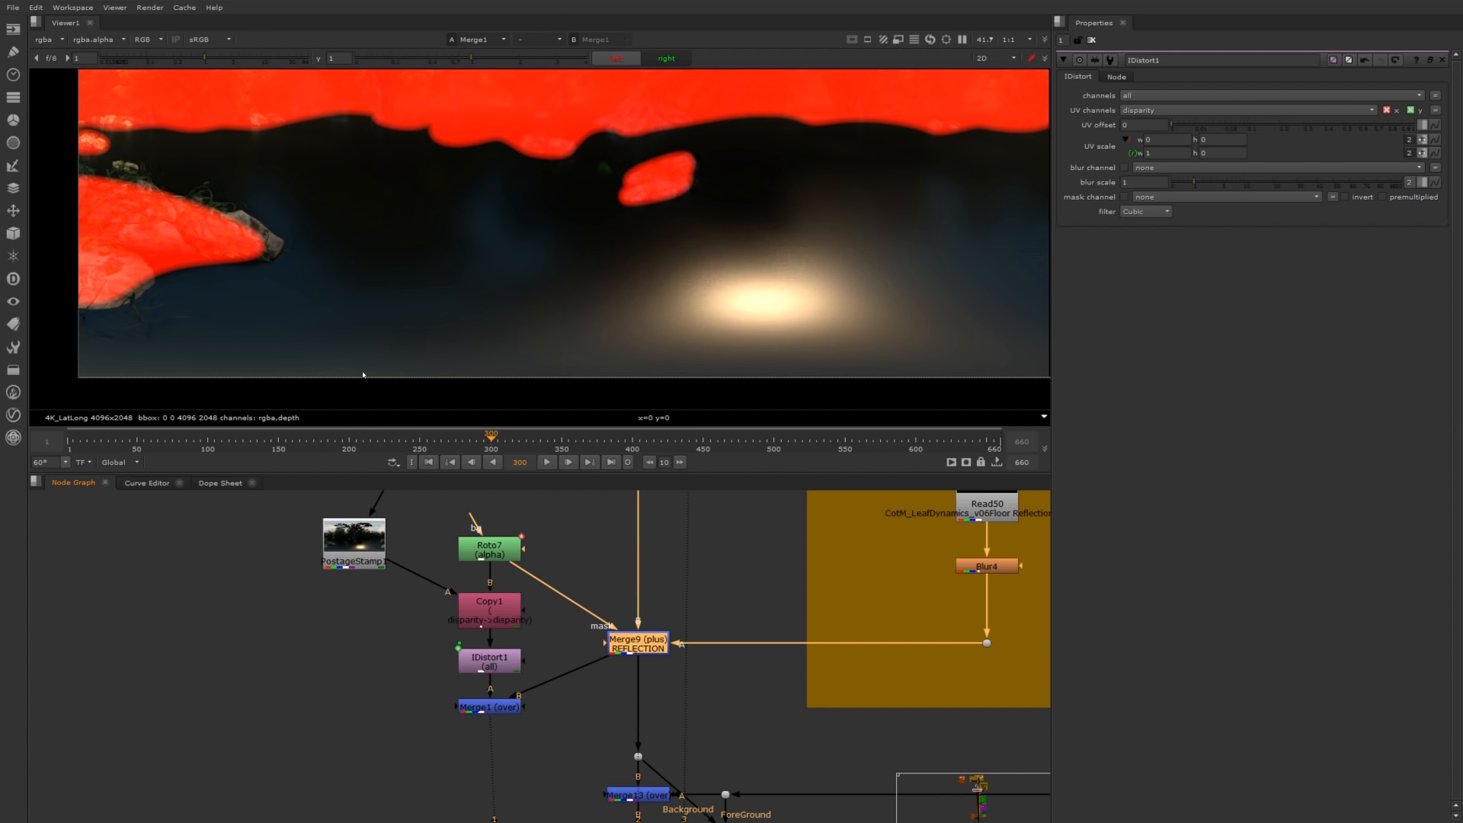
Alternate between the left and right views to compare the roto's alignment with the rocks on the lake.
{"action": "left_click", "coordinate": [627, 59]}
{"action": "left_click", "coordinate": [663, 61]}
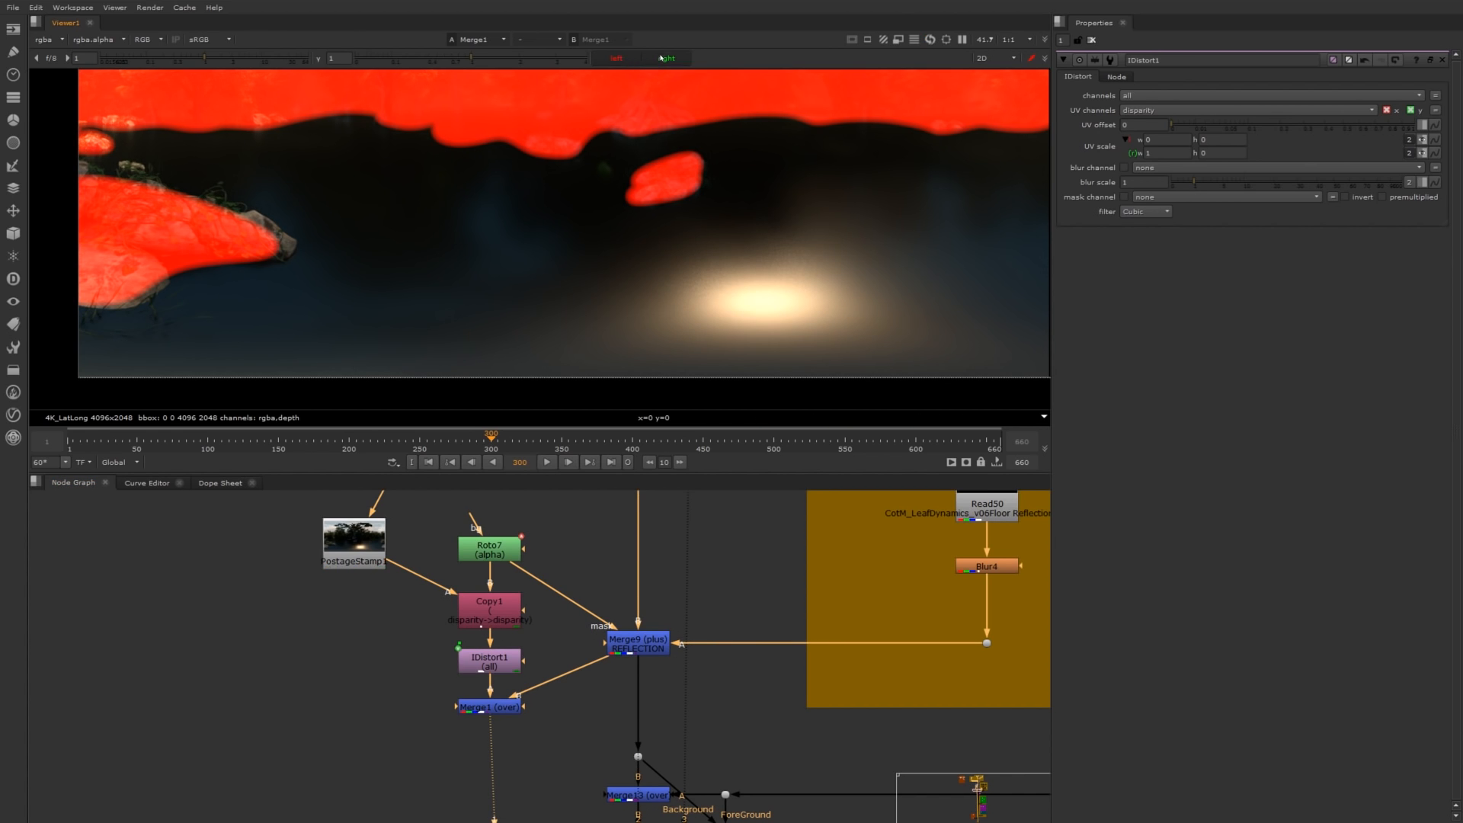
{"action": "left_click", "coordinate": [628, 60]}
{"action": "left_click", "coordinate": [616, 58]}
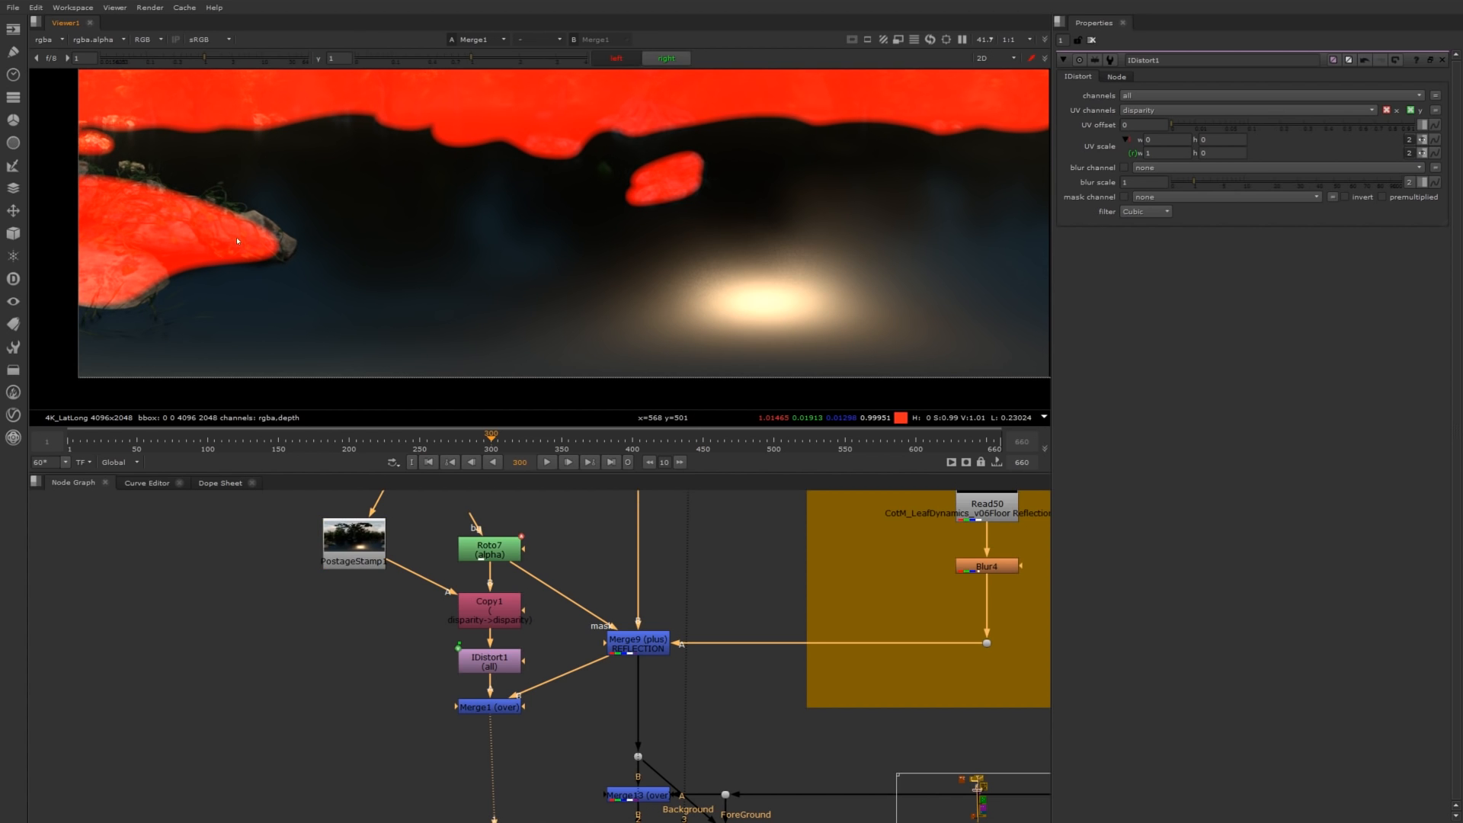
{"action": "scroll", "coordinate": [307, 266], "scroll_direction": "up", "scroll_amount": 3}
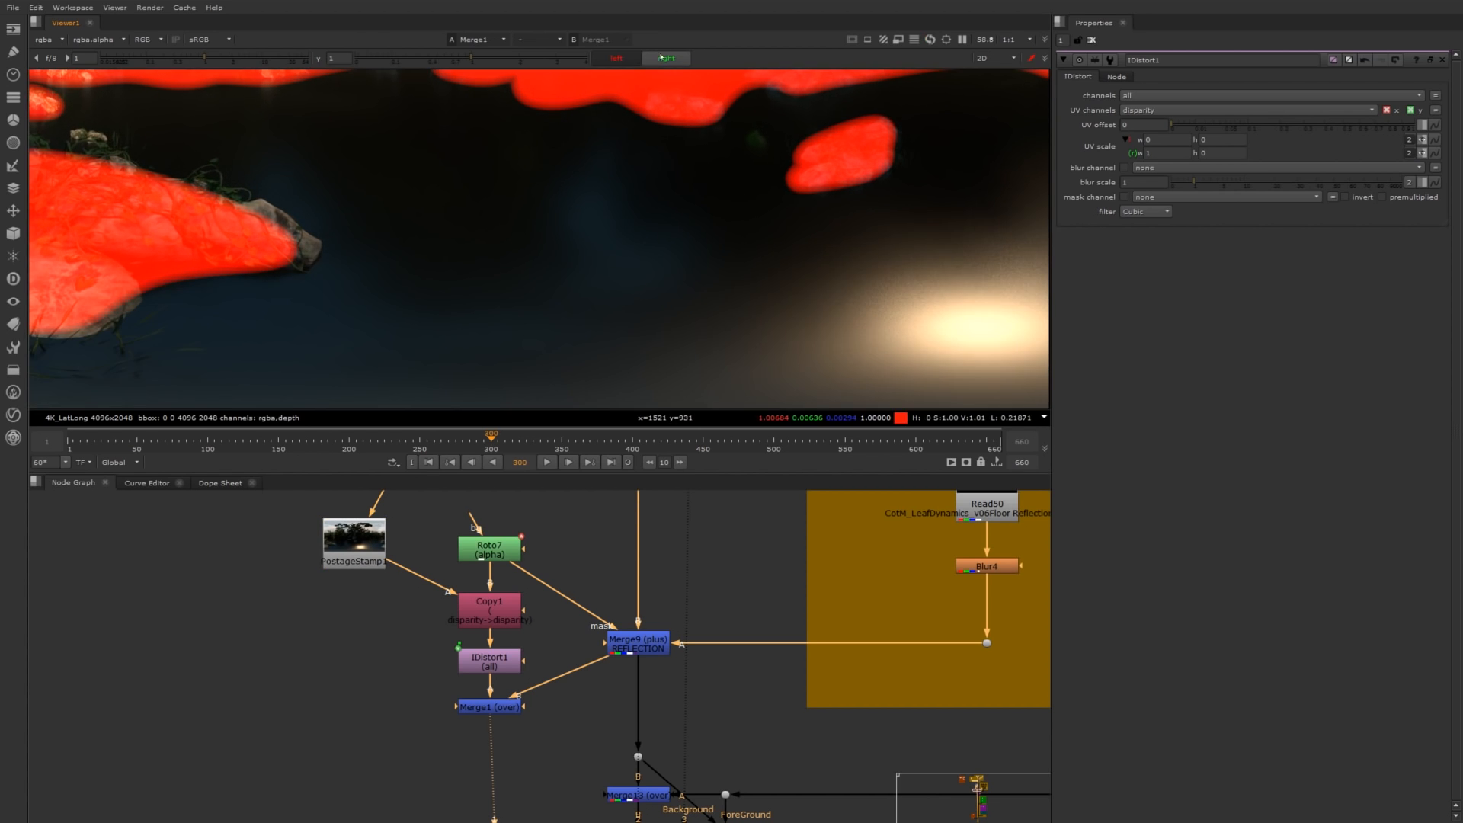
{"action": "left_click", "coordinate": [619, 57]}
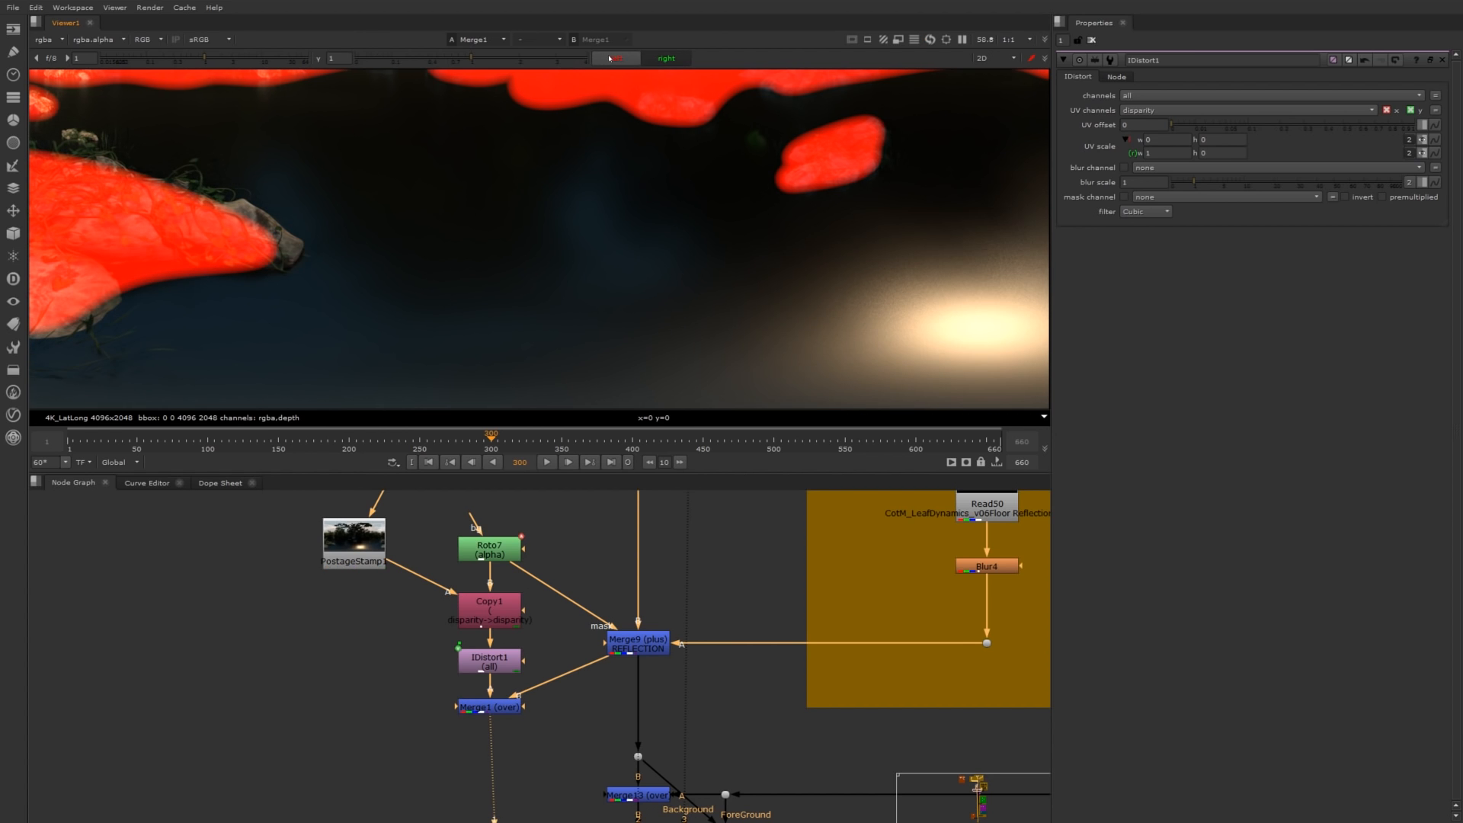
{"action": "key", "text": "apostrophe"}
{"action": "key", "text": "semicolon"}
{"action": "key", "text": "apostrophe"}
{"action": "key", "text": "semicolon"}
{"action": "key", "text": "apostrophe"}
Check the roto around the central rock and the far edge of the lat-long image in both eyes.
{"action": "scroll", "coordinate": [643, 164], "scroll_direction": "up", "scroll_amount": 1}
{"action": "scroll", "coordinate": [644, 163], "scroll_direction": "down", "scroll_amount": 2}
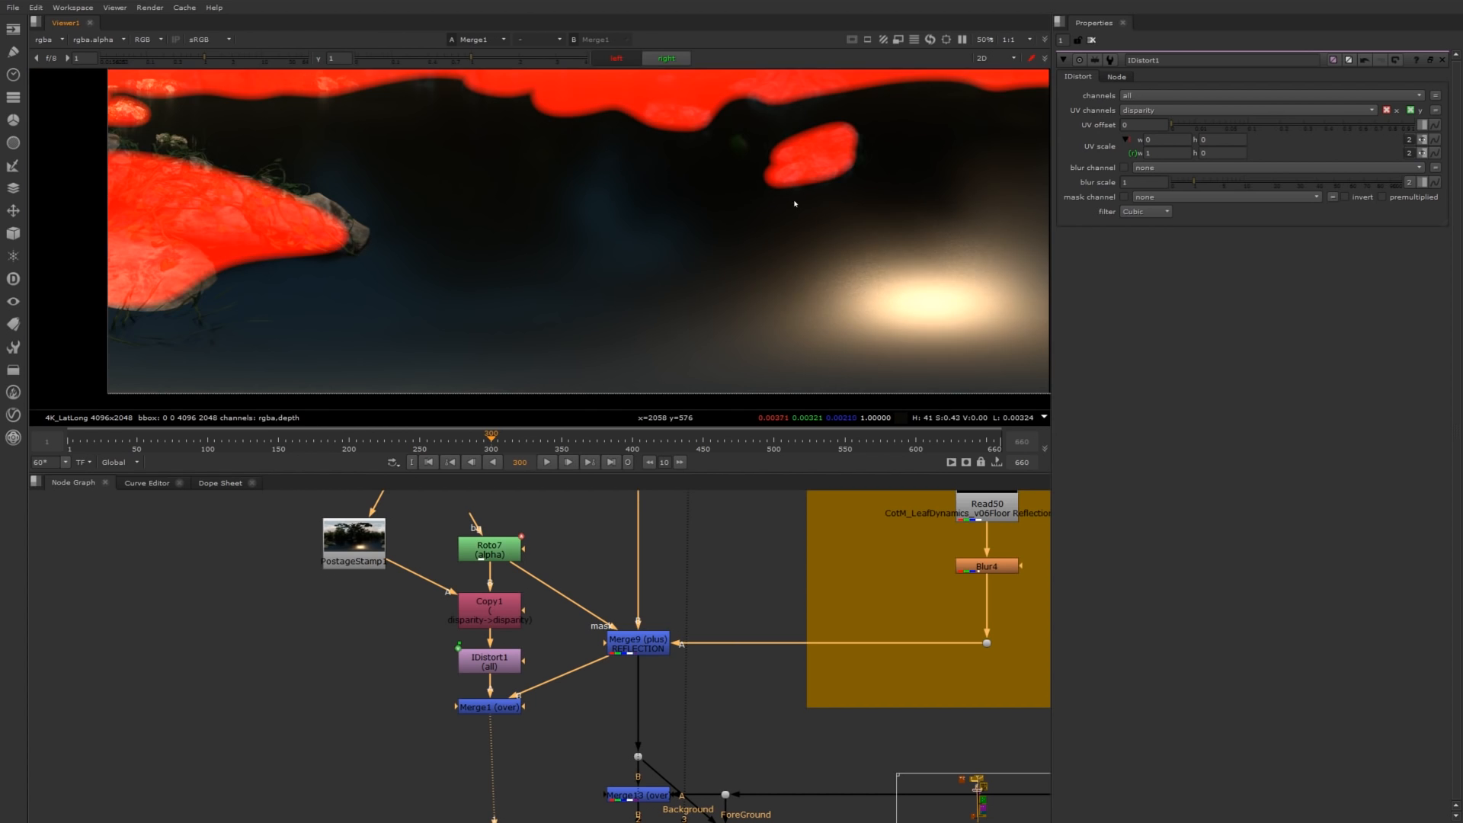
{"action": "middle_click_drag", "start_coordinate": [785, 199], "coordinate": [483, 201]}
{"action": "middle_click_drag", "start_coordinate": [849, 267], "coordinate": [618, 267]}
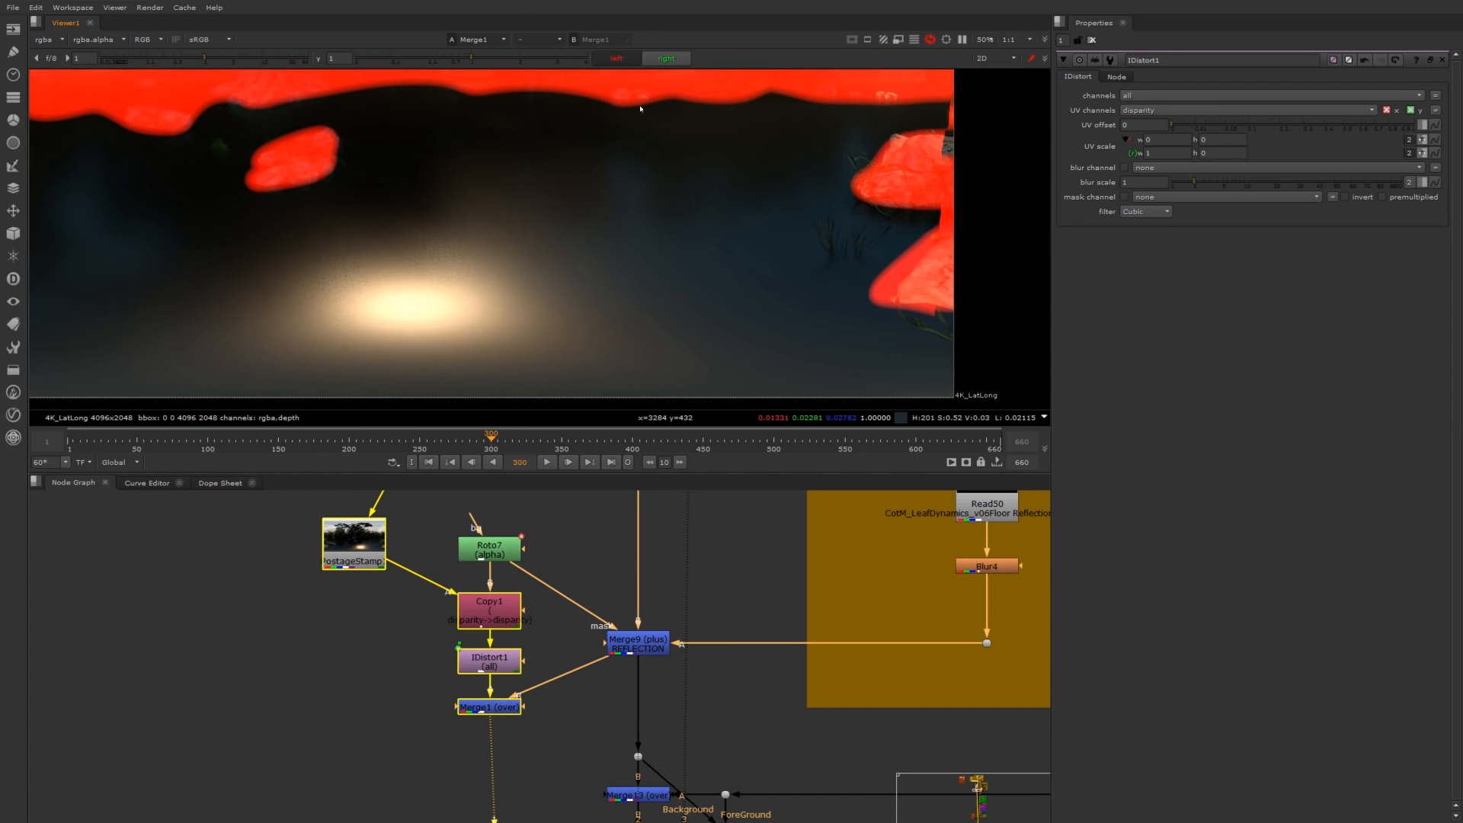
{"action": "left_click", "coordinate": [619, 59]}
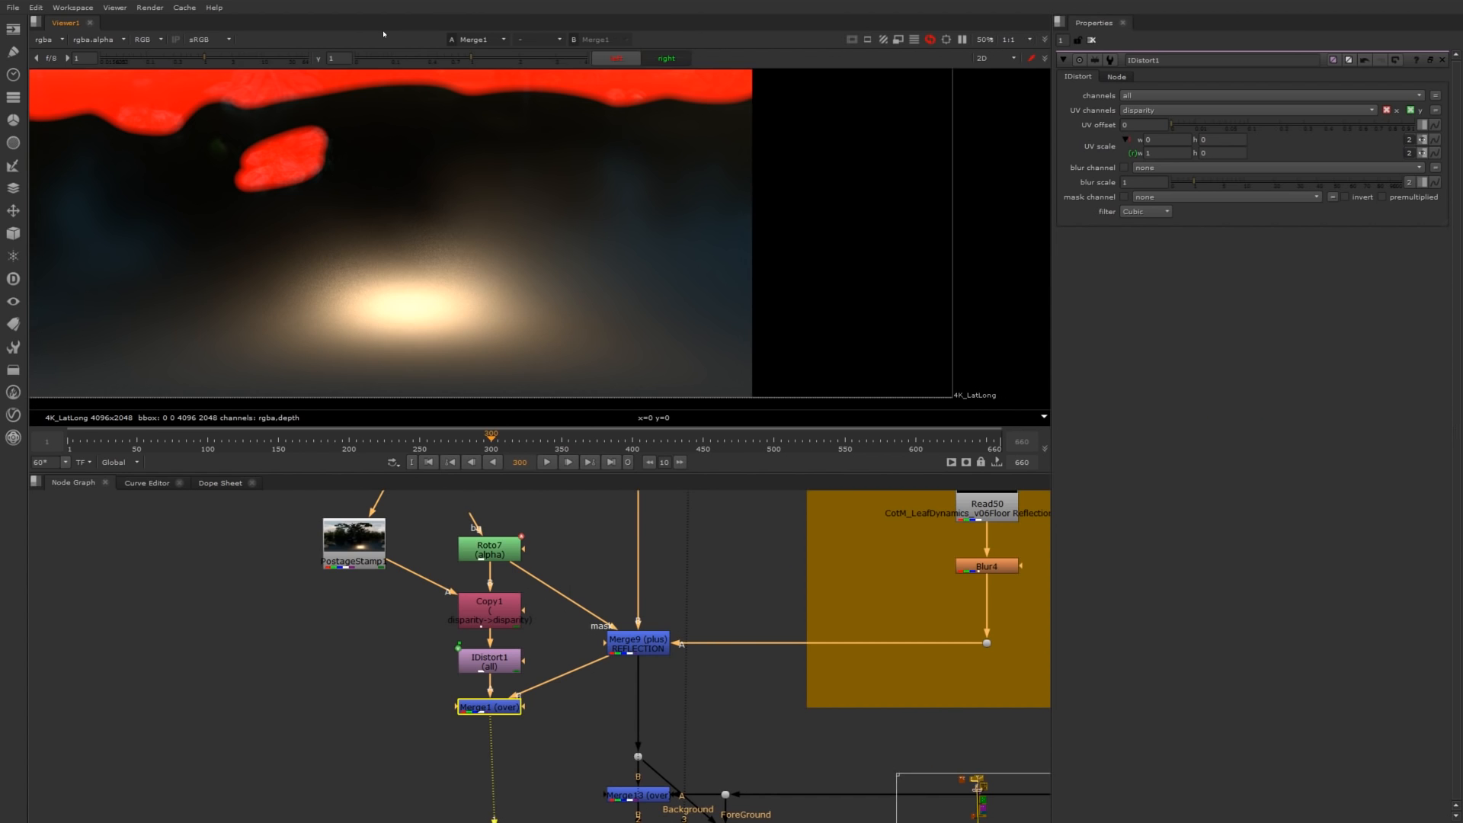
{"action": "left_click", "coordinate": [629, 57]}
{"action": "left_click", "coordinate": [651, 58]}
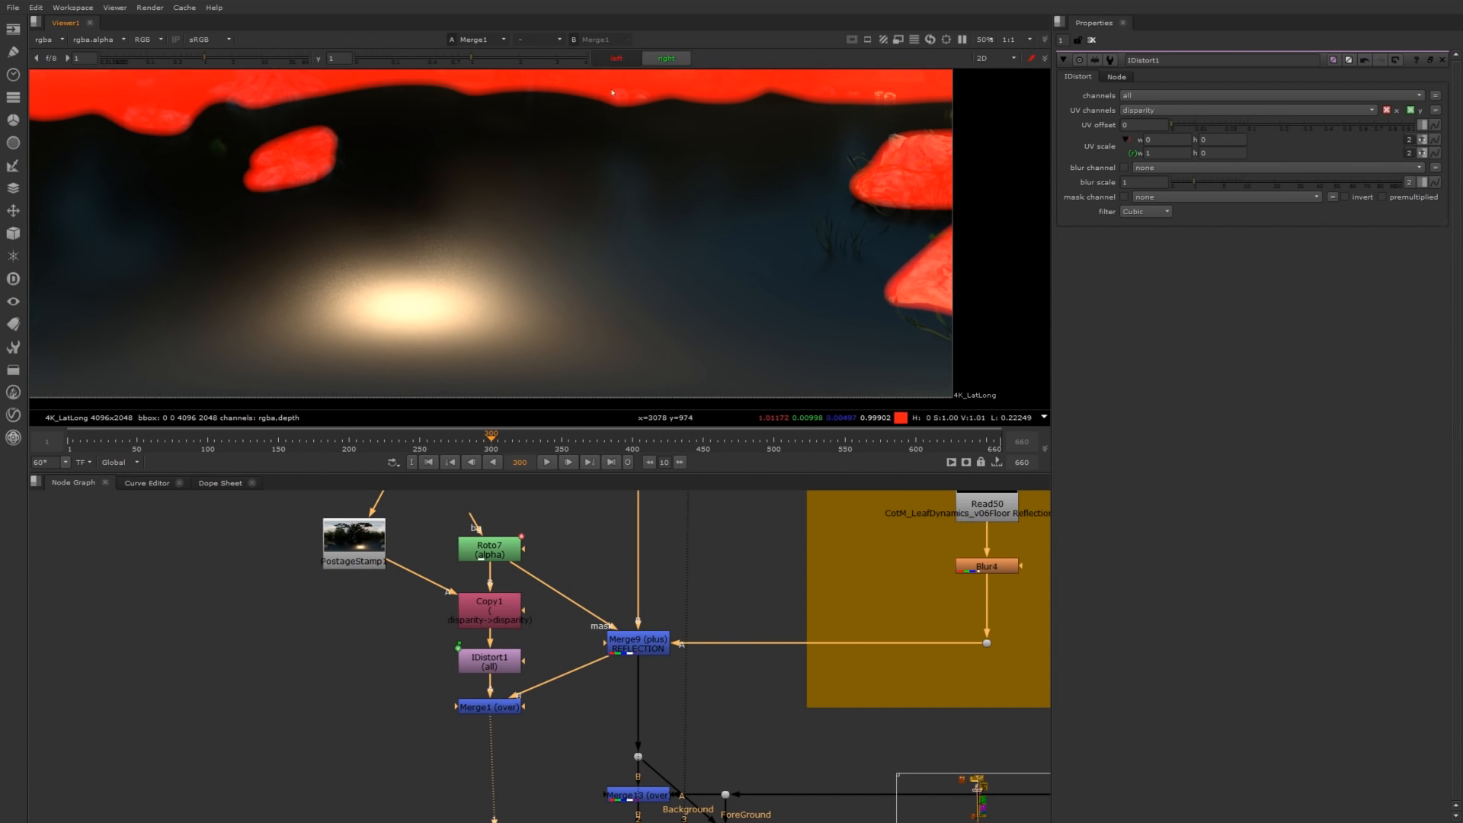
{"action": "scroll", "coordinate": [523, 222], "scroll_direction": "down", "scroll_amount": 5}
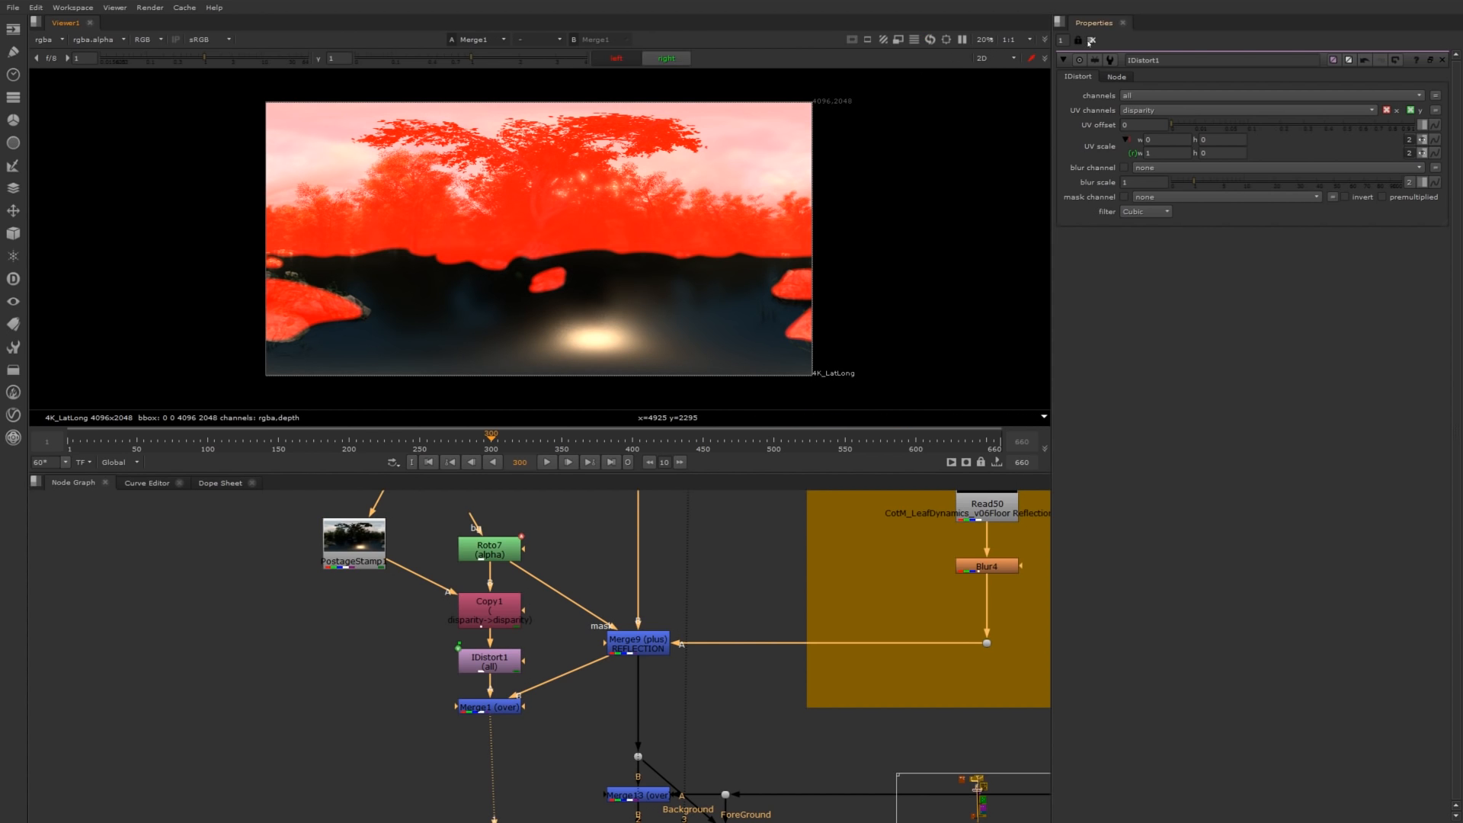
Close the open node properties and reconnect Merge9's mask input from Roto7 to IDistort1.
{"action": "left_click", "coordinate": [1090, 40]}
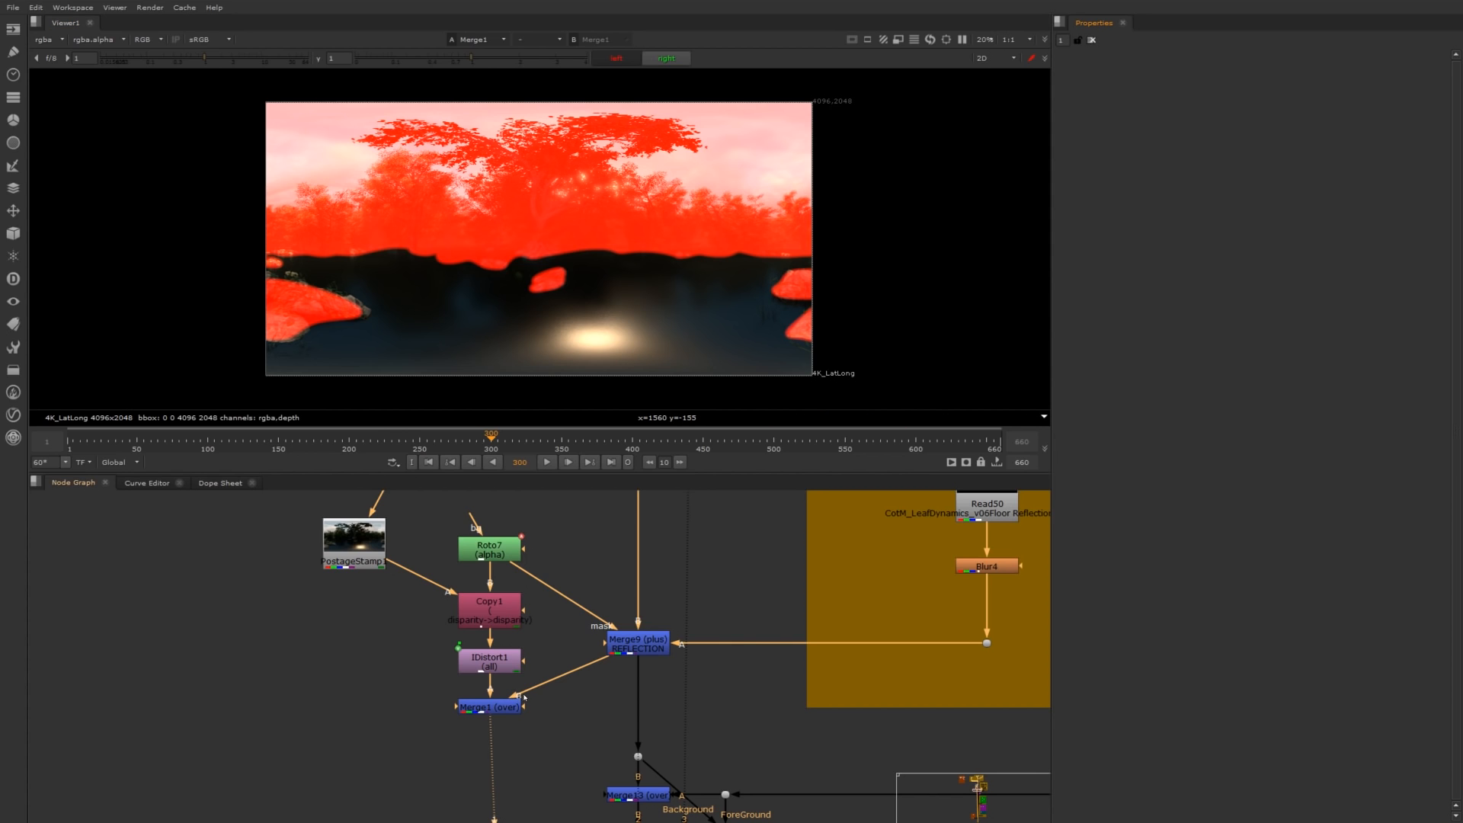
{"action": "left_click_drag", "start_coordinate": [532, 576], "coordinate": [507, 661]}
Align the PostageStamp with Copy1 and shift the Roto7-to-Merge1 column so that IDistort1 lines up with Merge9.
{"action": "mouse_move", "coordinate": [375, 560]}
{"action": "left_mouse_down"}
{"action": "mouse_move", "coordinate": [393, 610]}
{"action": "mouse_move", "coordinate": [394, 571]}
{"action": "left_mouse_up"}
{"action": "left_click_drag", "start_coordinate": [310, 509], "coordinate": [429, 611]}
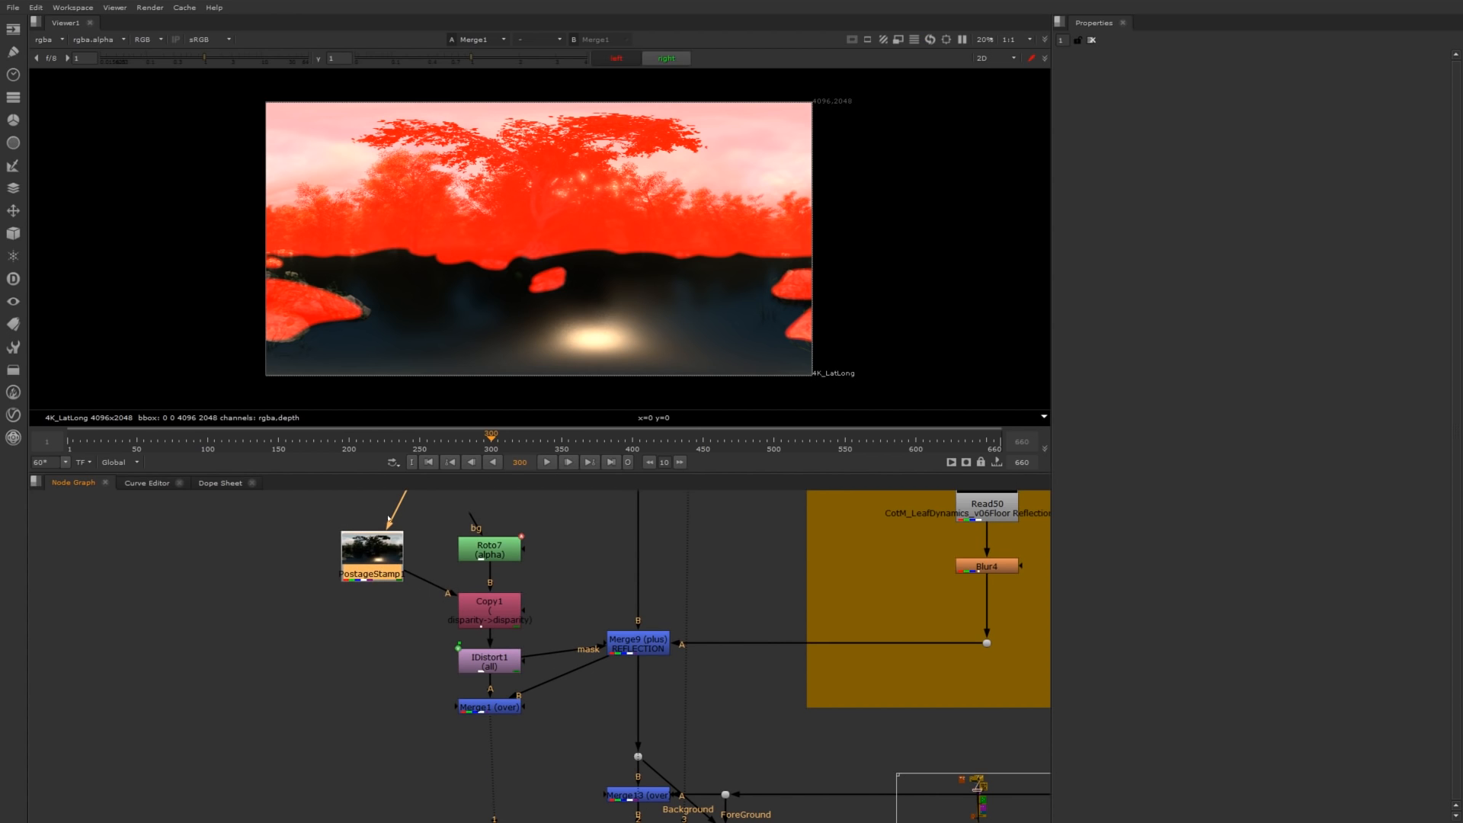
{"action": "left_click_drag", "start_coordinate": [376, 554], "coordinate": [388, 608]}
{"action": "left_click_drag", "start_coordinate": [334, 520], "coordinate": [553, 753]}
{"action": "left_click_drag", "start_coordinate": [505, 670], "coordinate": [493, 657]}
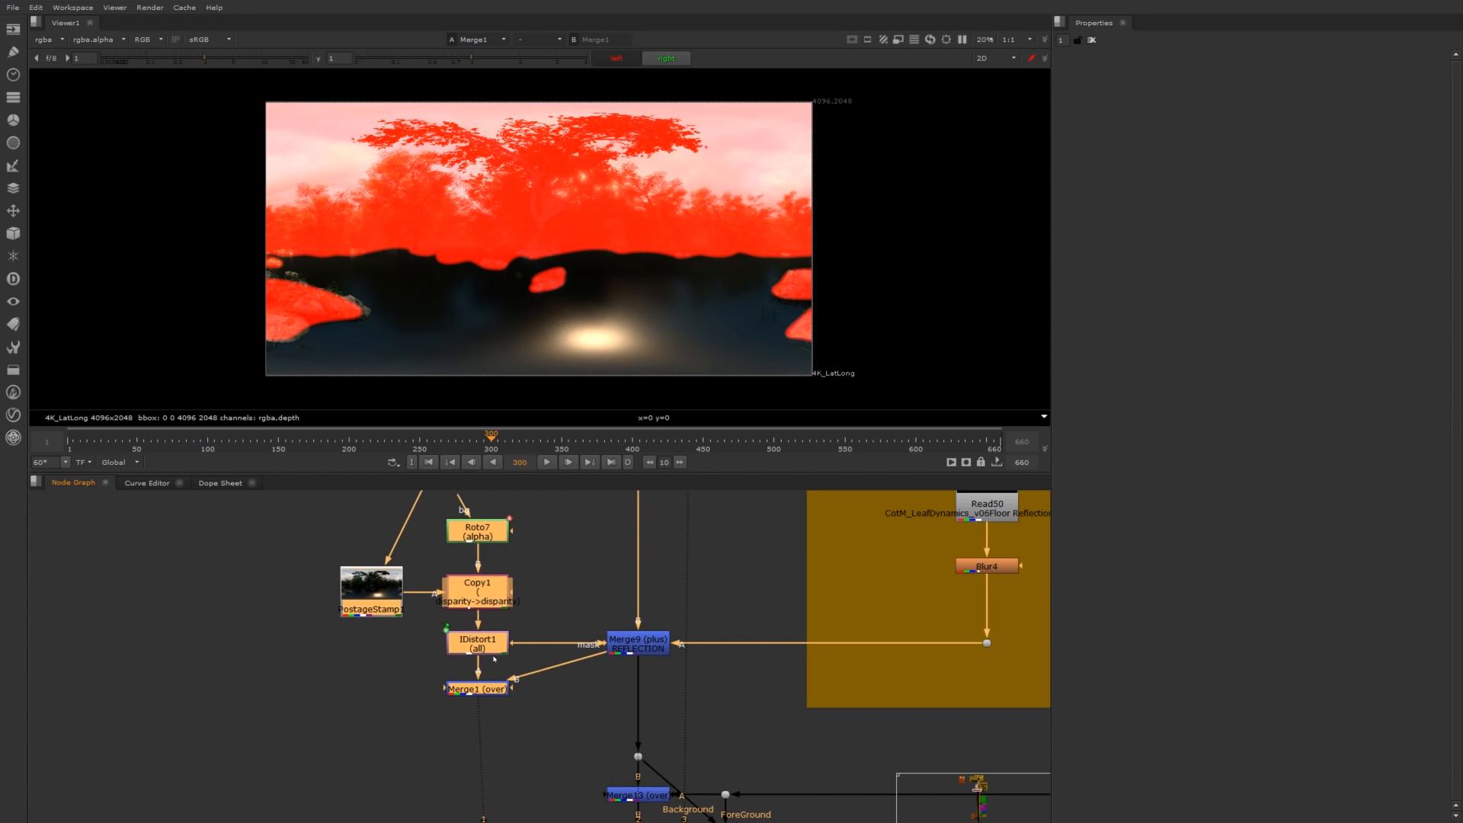
{"action": "left_click", "coordinate": [525, 693]}
{"action": "left_click", "coordinate": [496, 692]}
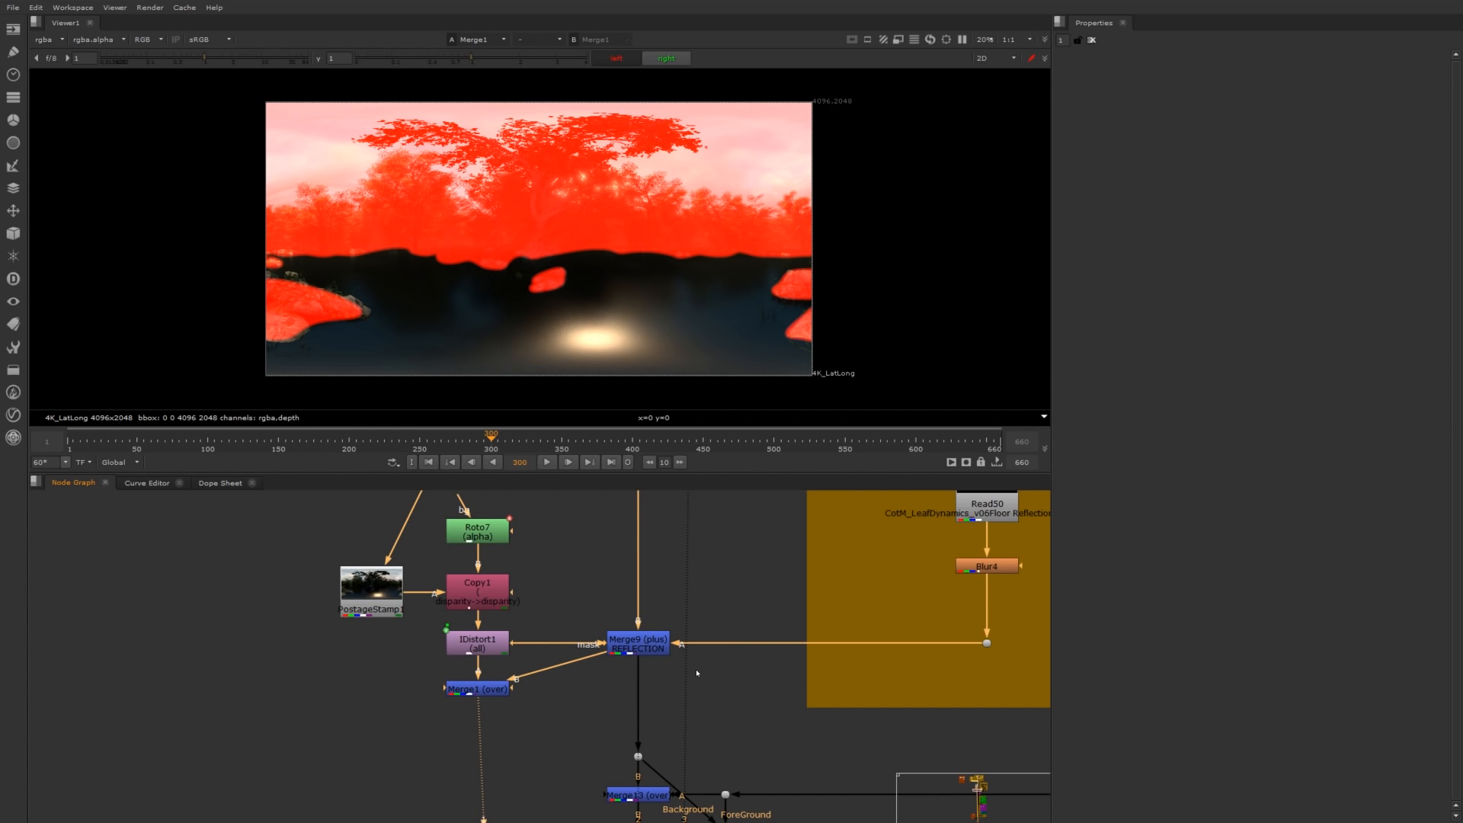
{"action": "scroll", "coordinate": [696, 673], "scroll_direction": "down", "scroll_amount": 4}
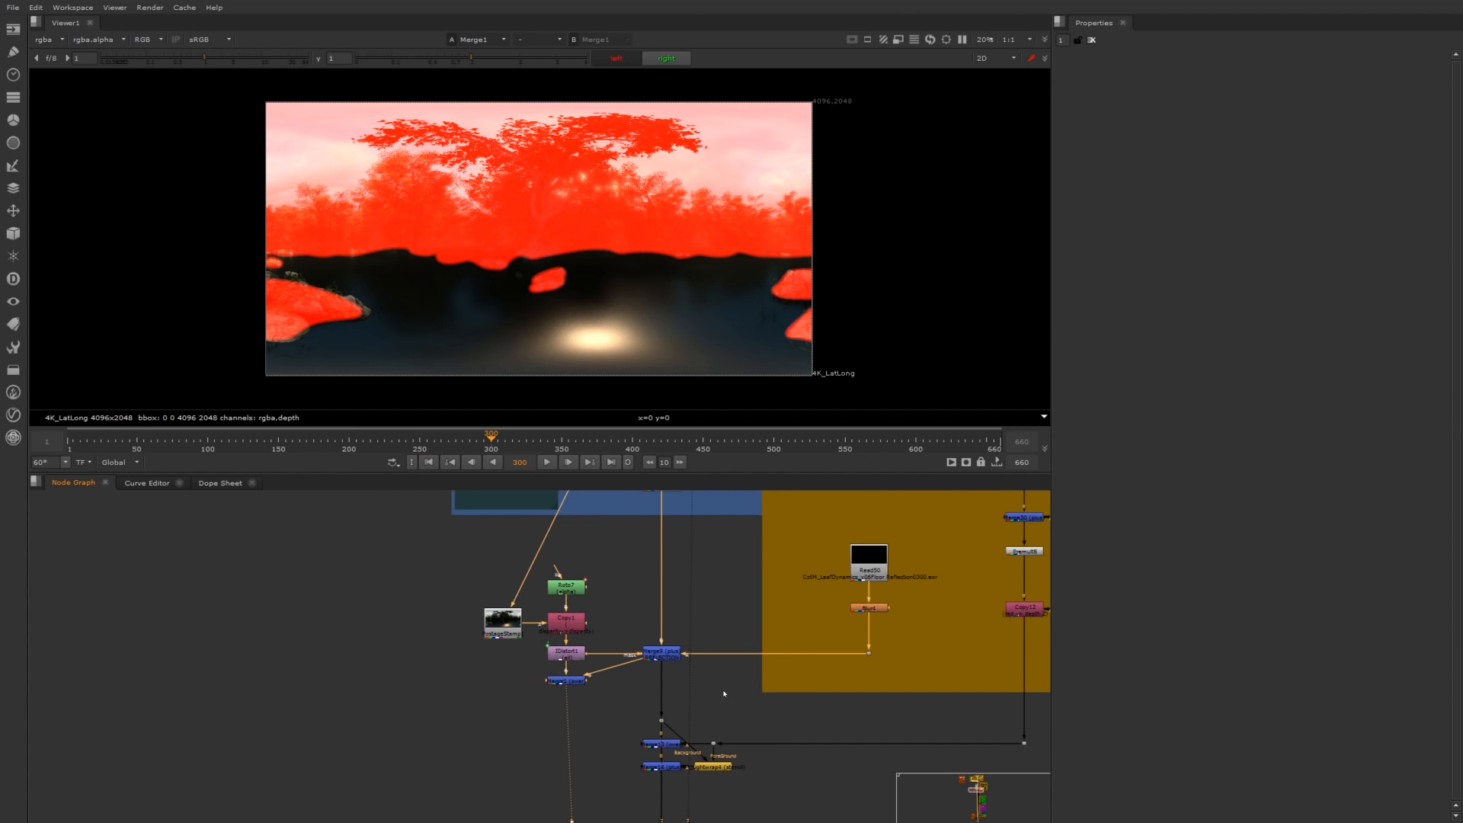
{"action": "middle_click_drag", "start_coordinate": [724, 694], "coordinate": [602, 625]}
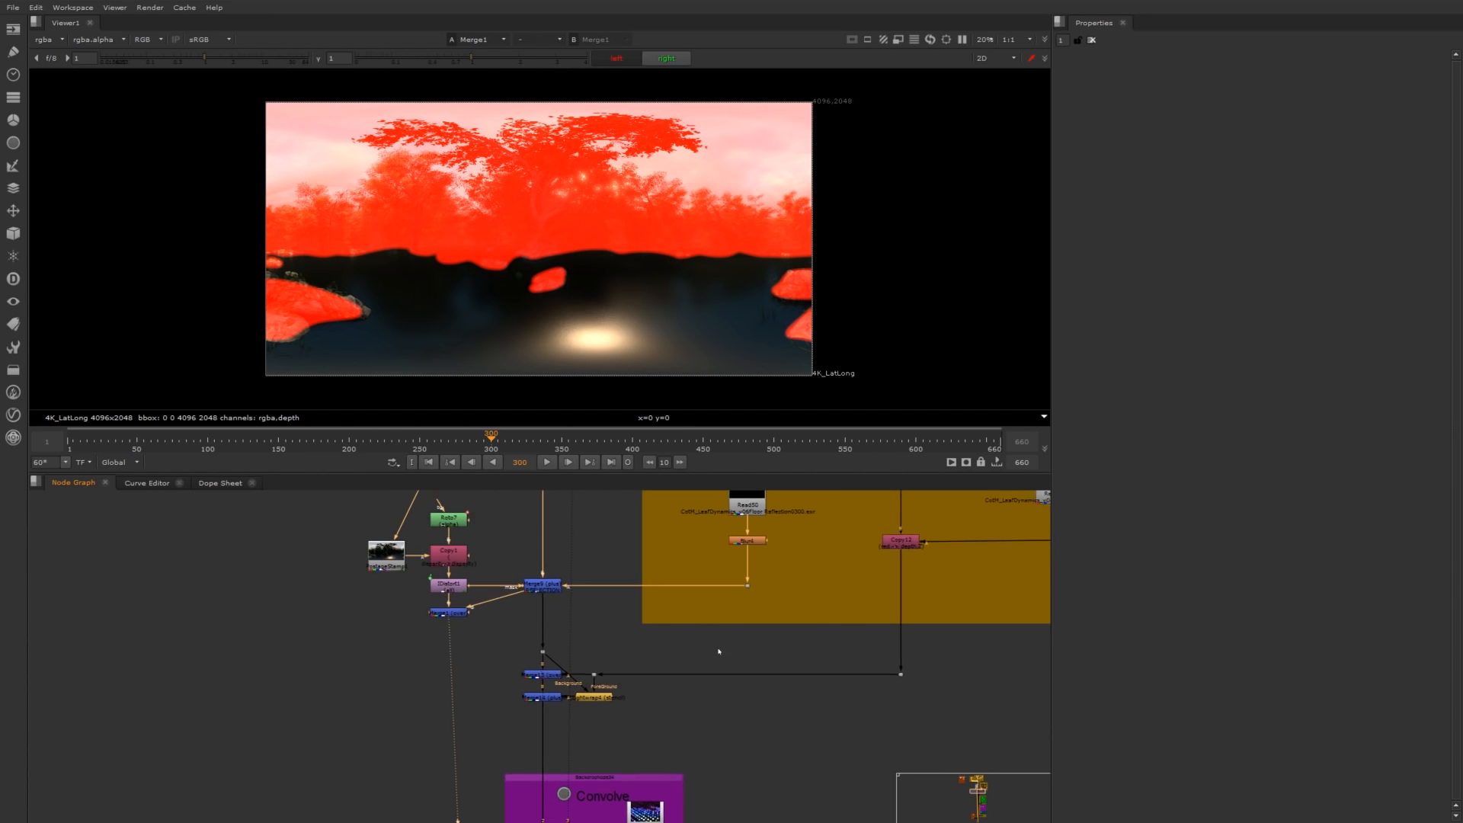
{"action": "scroll", "coordinate": [719, 650], "scroll_direction": "down", "scroll_amount": 5}
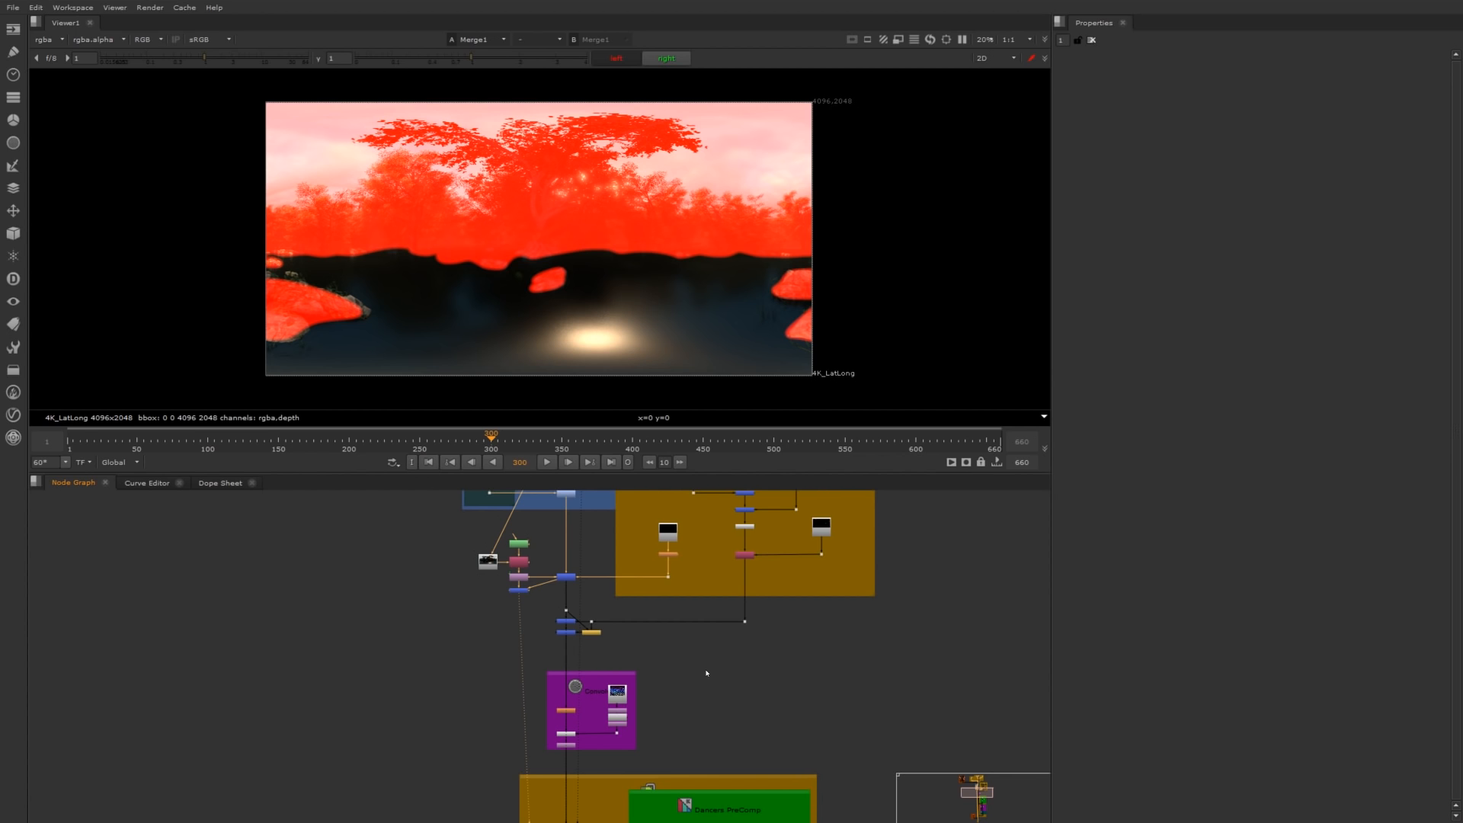
{"action": "mouse_move", "coordinate": [658, 643]}
{"action": "middle_mouse_down"}
{"action": "mouse_move", "coordinate": [706, 666]}
{"action": "mouse_move", "coordinate": [661, 643]}
{"action": "middle_mouse_up"}
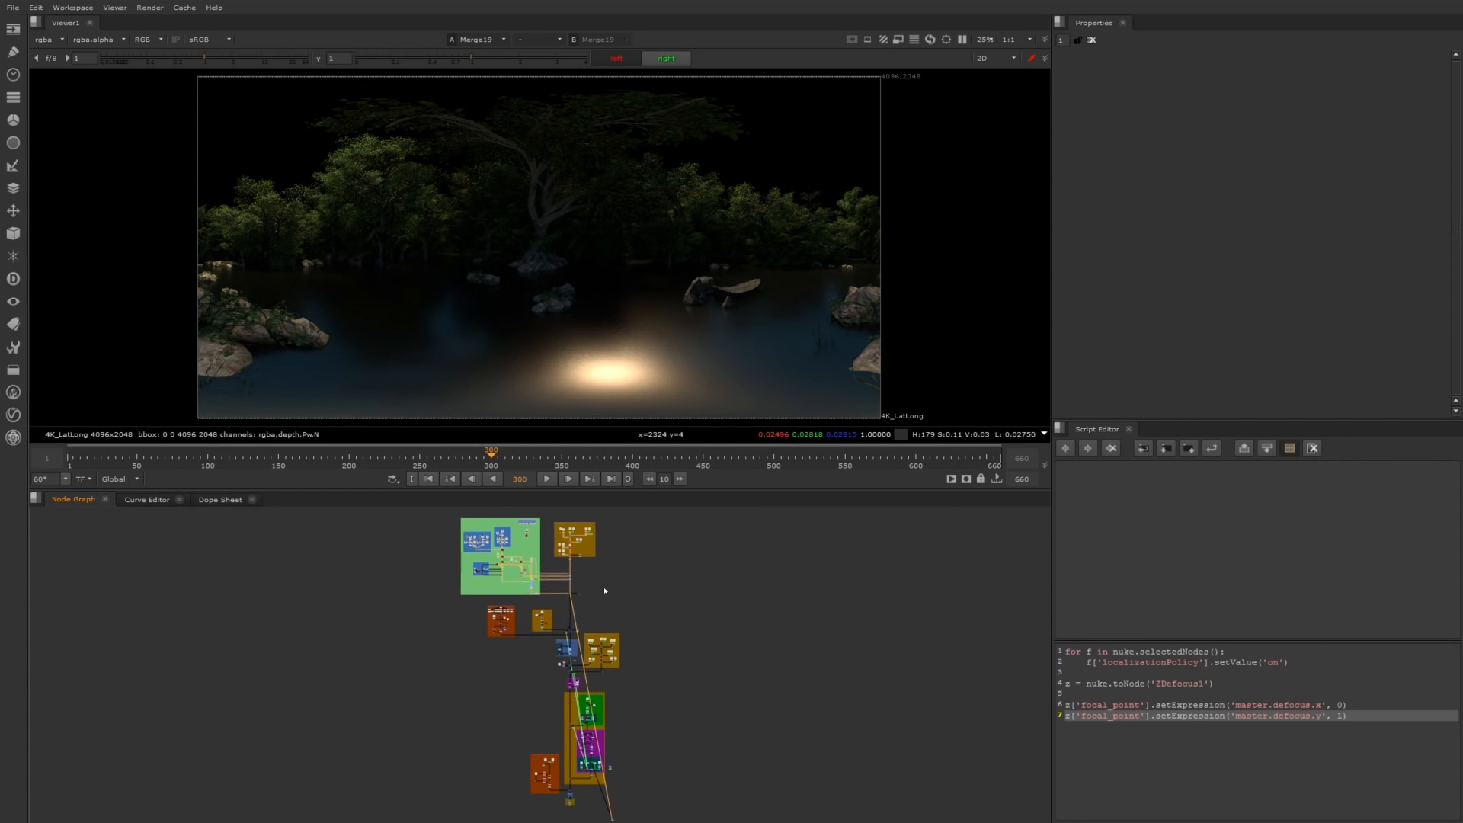
Examine the stereo script from the JoinViews read groups down to the Roto7, Copy and IDistort branch beside Merge9.
{"action": "scroll", "coordinate": [600, 582], "scroll_direction": "up", "scroll_amount": 6}
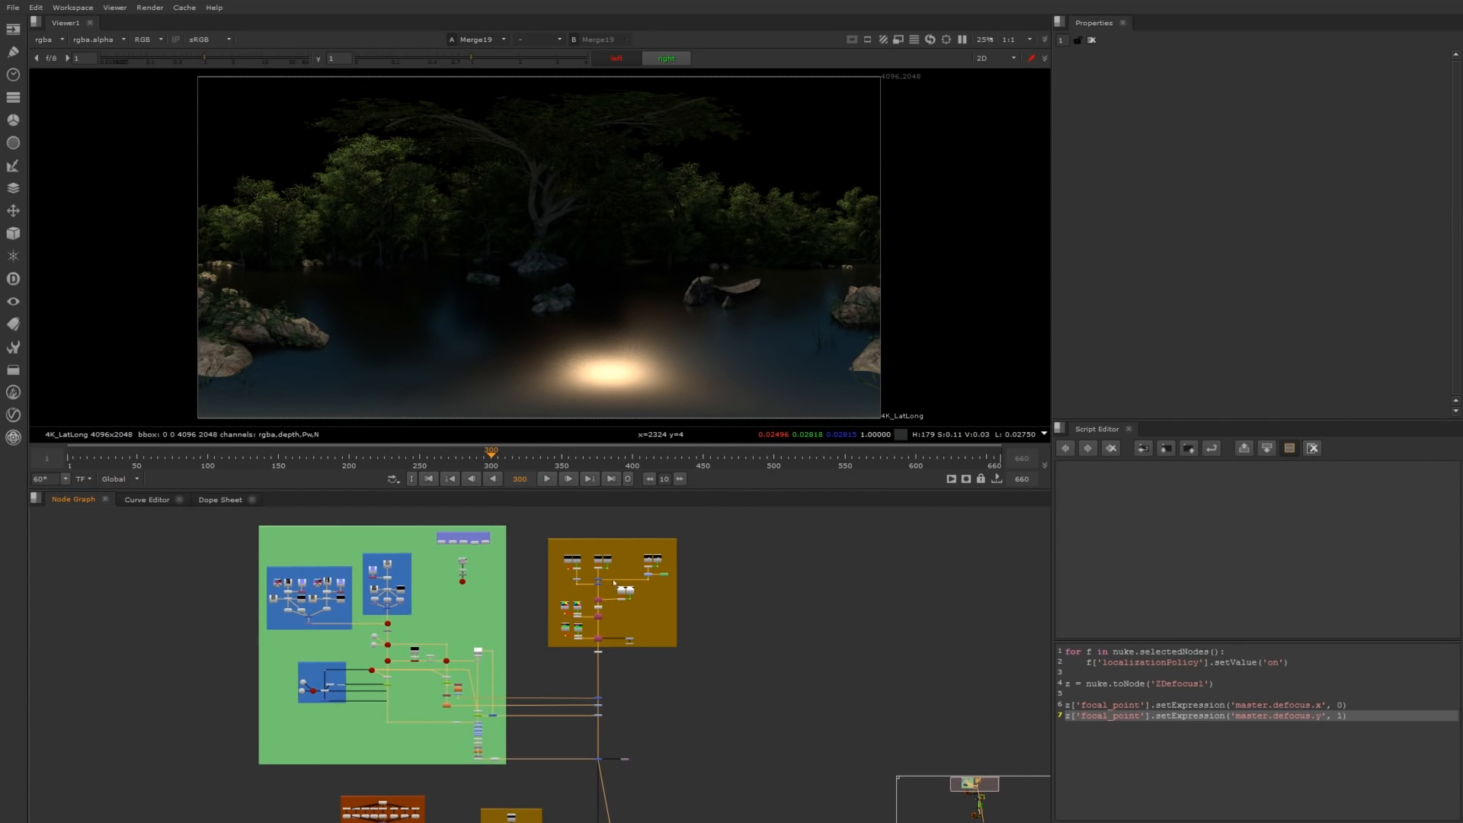
{"action": "scroll", "coordinate": [683, 582], "scroll_direction": "up", "scroll_amount": 6}
{"action": "scroll", "coordinate": [592, 600], "scroll_direction": "up", "scroll_amount": 4}
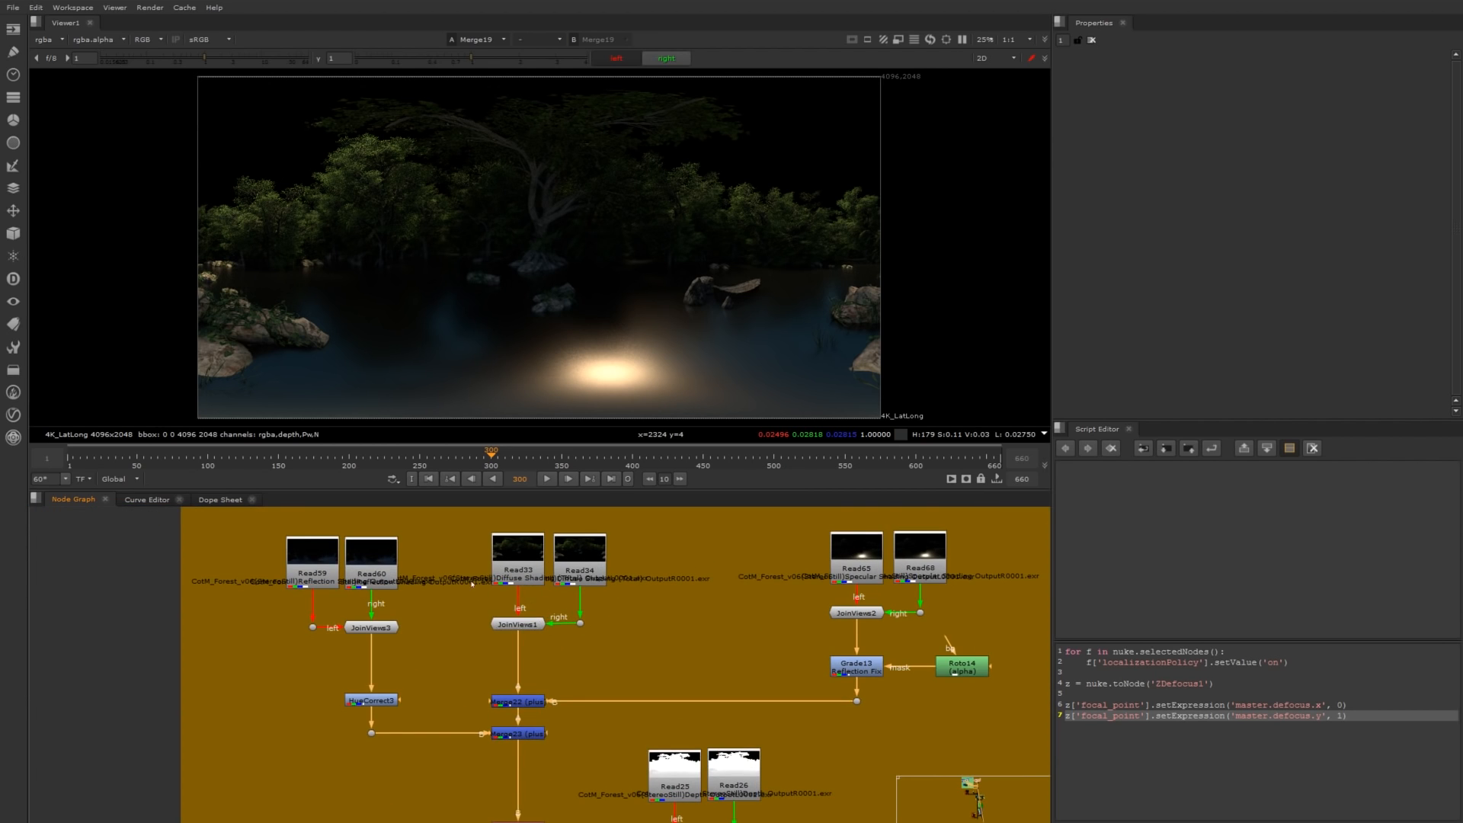
{"action": "left_click_drag", "start_coordinate": [470, 583], "coordinate": [570, 641]}
{"action": "scroll", "coordinate": [668, 637], "scroll_direction": "down", "scroll_amount": 3}
{"action": "middle_click_drag", "start_coordinate": [766, 697], "coordinate": [695, 593]}
{"action": "scroll", "coordinate": [762, 648], "scroll_direction": "down", "scroll_amount": 3}
{"action": "middle_click_drag", "start_coordinate": [773, 752], "coordinate": [735, 648]}
{"action": "scroll", "coordinate": [736, 647], "scroll_direction": "down", "scroll_amount": 3}
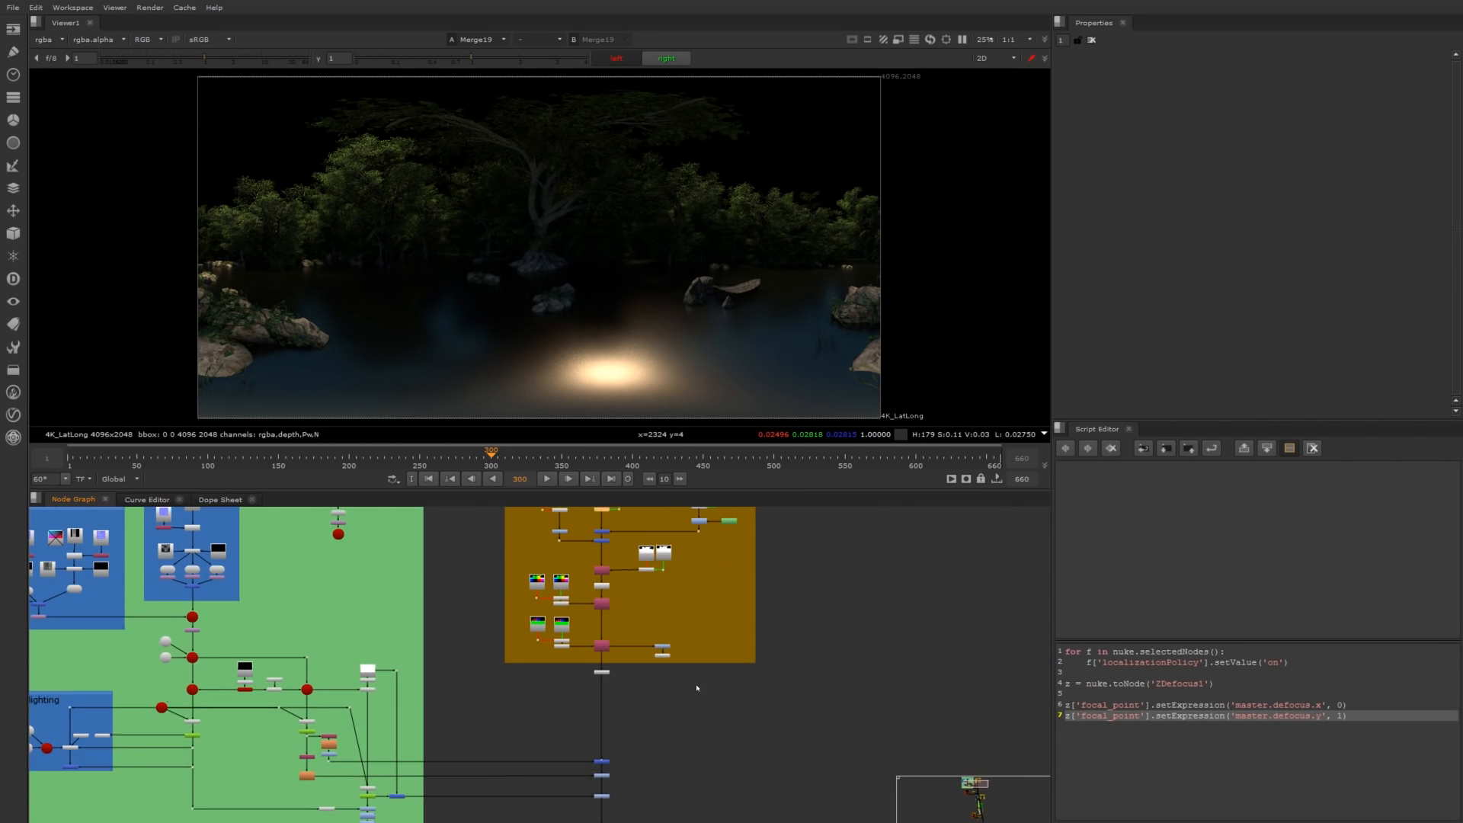
{"action": "middle_click_drag", "start_coordinate": [710, 729], "coordinate": [711, 637]}
{"action": "scroll", "coordinate": [713, 637], "scroll_direction": "down", "scroll_amount": 3}
{"action": "middle_click_drag", "start_coordinate": [706, 734], "coordinate": [648, 634]}
{"action": "scroll", "coordinate": [653, 649], "scroll_direction": "up", "scroll_amount": 3}
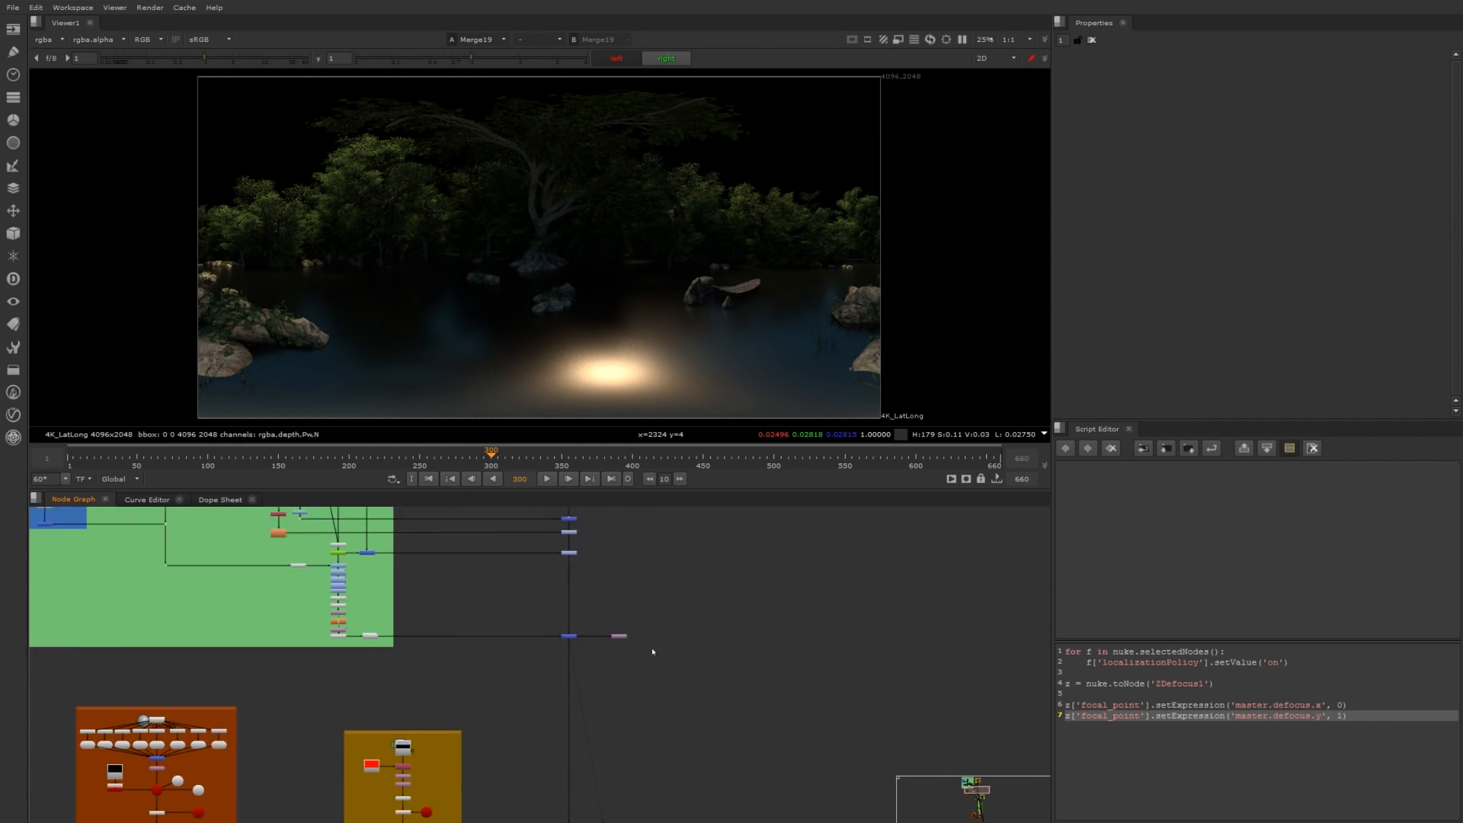
{"action": "middle_click_drag", "start_coordinate": [584, 671], "coordinate": [574, 533]}
{"action": "scroll", "coordinate": [676, 625], "scroll_direction": "down", "scroll_amount": 3}
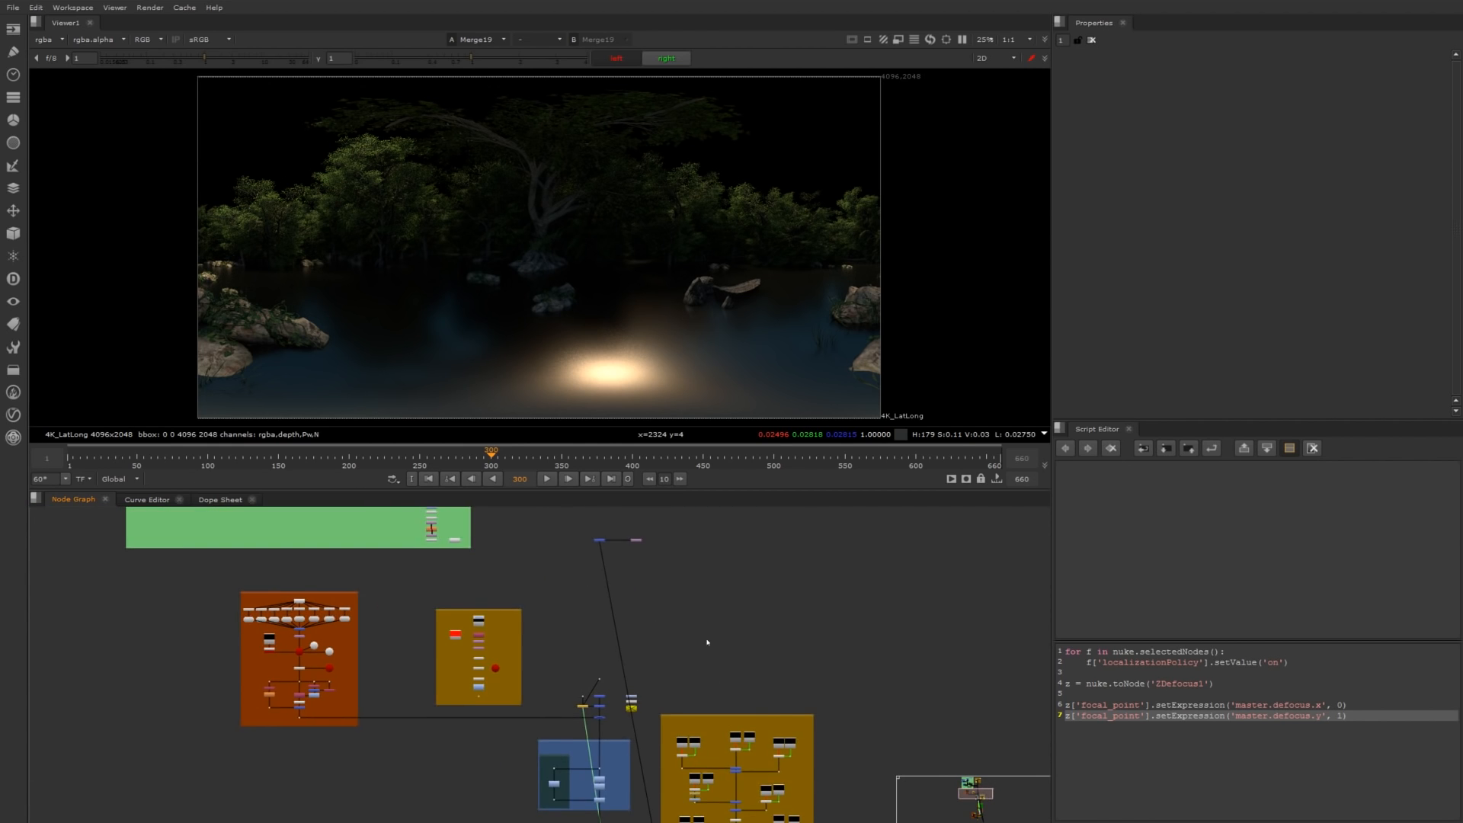
{"action": "middle_click_drag", "start_coordinate": [708, 648], "coordinate": [665, 533]}
{"action": "middle_click_drag", "start_coordinate": [558, 712], "coordinate": [580, 630]}
{"action": "scroll", "coordinate": [580, 644], "scroll_direction": "up", "scroll_amount": 3}
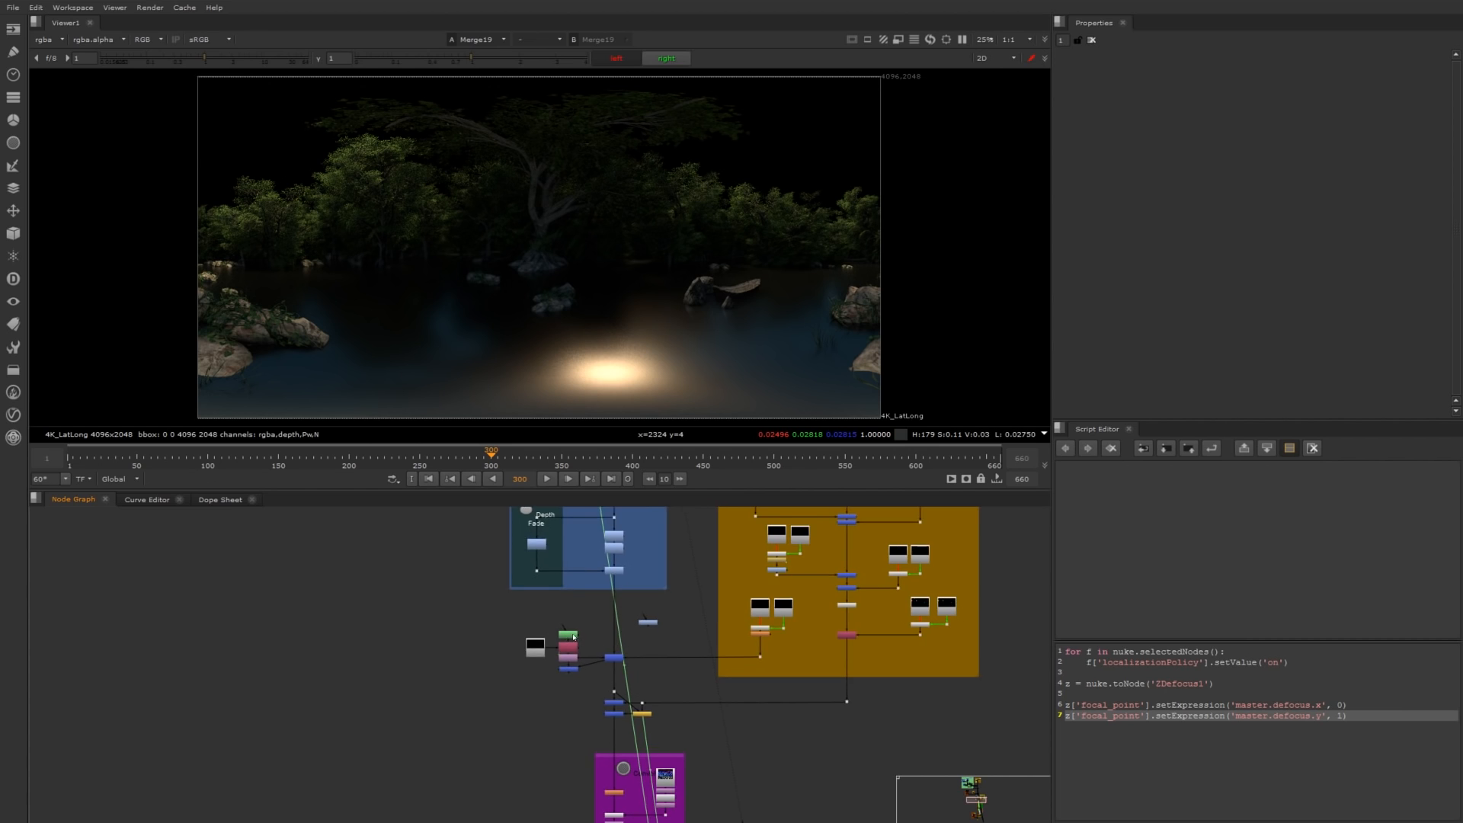
{"action": "scroll", "coordinate": [546, 651], "scroll_direction": "up", "scroll_amount": 1}
{"action": "left_click_drag", "start_coordinate": [435, 588], "coordinate": [633, 755]}
{"action": "left_click", "coordinate": [518, 663]}
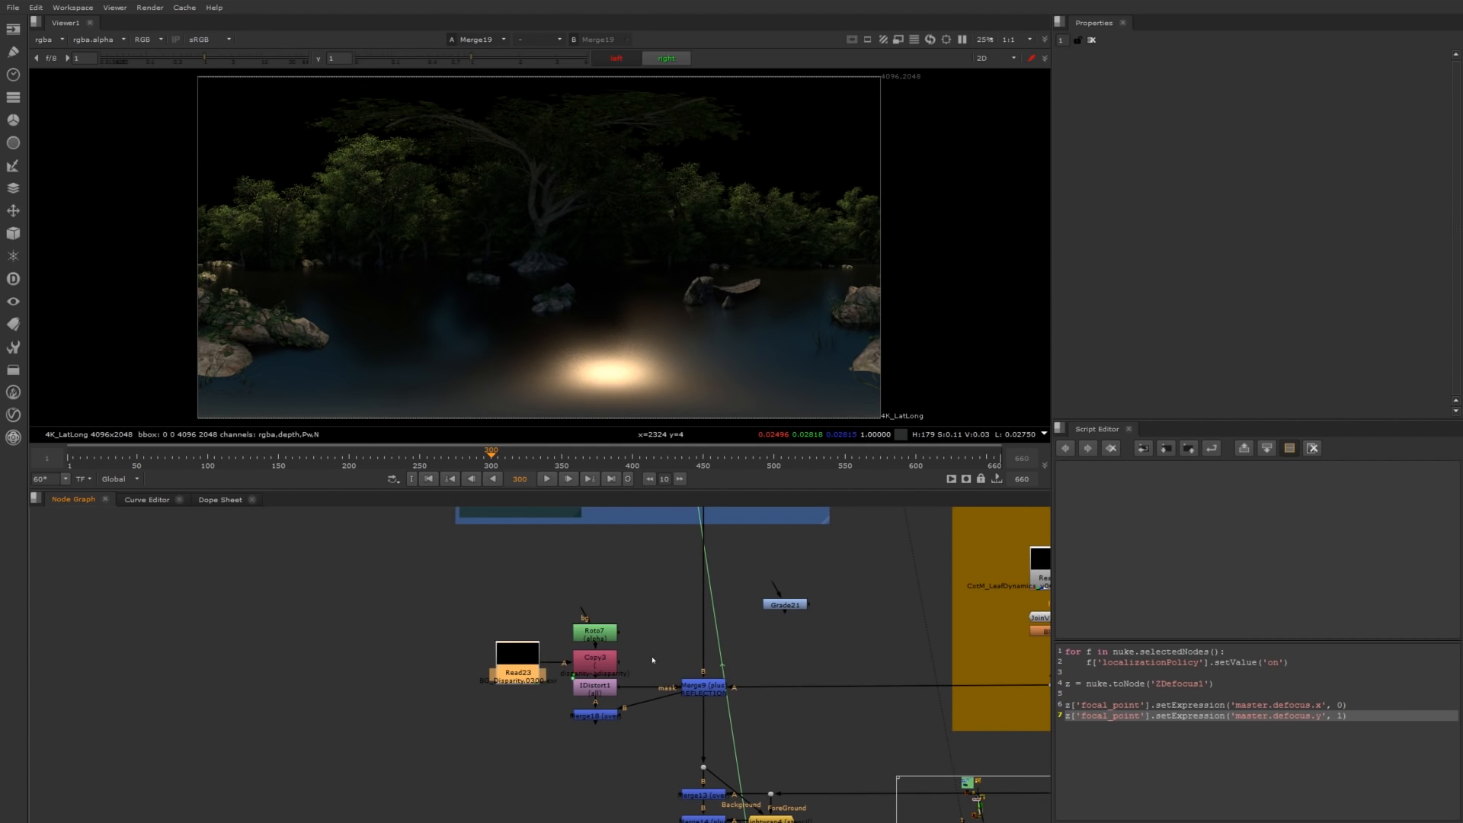
Delete the disconnected Grade21 node near the Merge9 branch.
{"action": "scroll", "coordinate": [719, 649], "scroll_direction": "down", "scroll_amount": 2}
{"action": "left_click", "coordinate": [809, 643]}
{"action": "left_click_drag", "start_coordinate": [809, 643], "coordinate": [820, 648]}
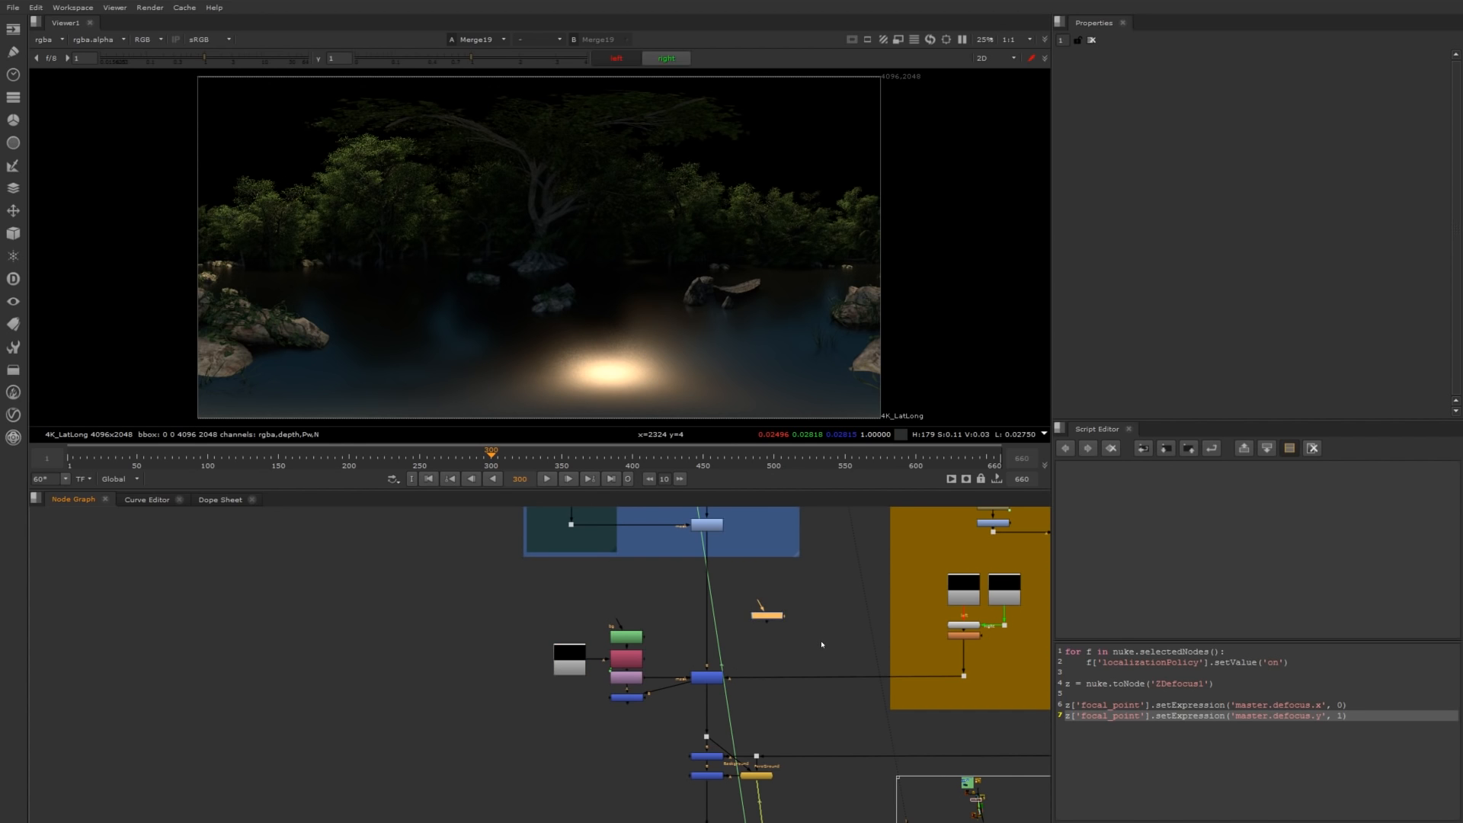
{"action": "key", "text": "Delete"}
Examine the Dancers PreComp group and its Stereo Fixes section in the node graph.
{"action": "scroll", "coordinate": [801, 655], "scroll_direction": "down", "scroll_amount": 5}
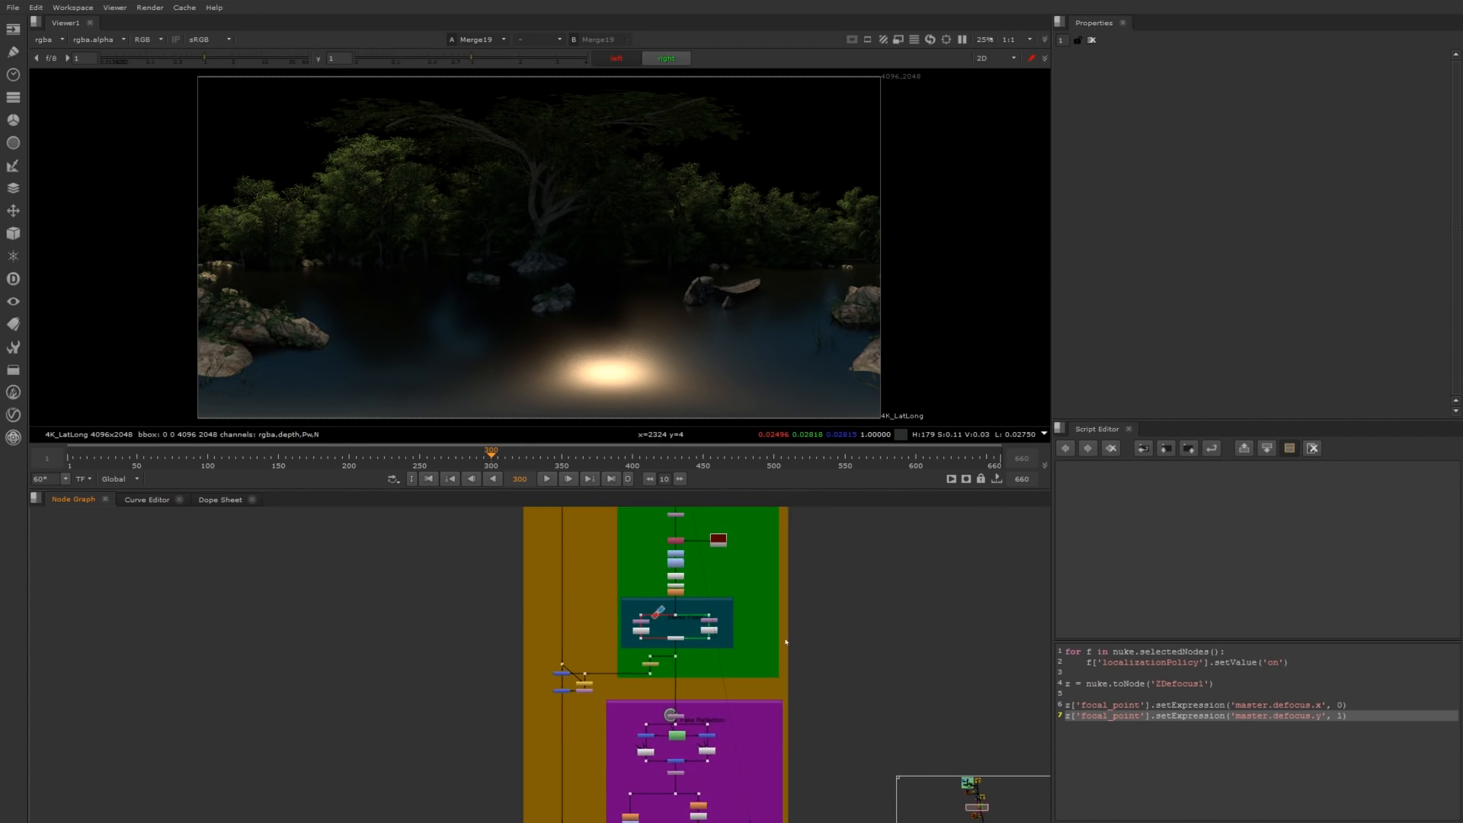
{"action": "right_click", "coordinate": [790, 660]}
{"action": "key", "text": "Escape"}
{"action": "scroll", "coordinate": [774, 605], "scroll_direction": "down", "scroll_amount": 5}
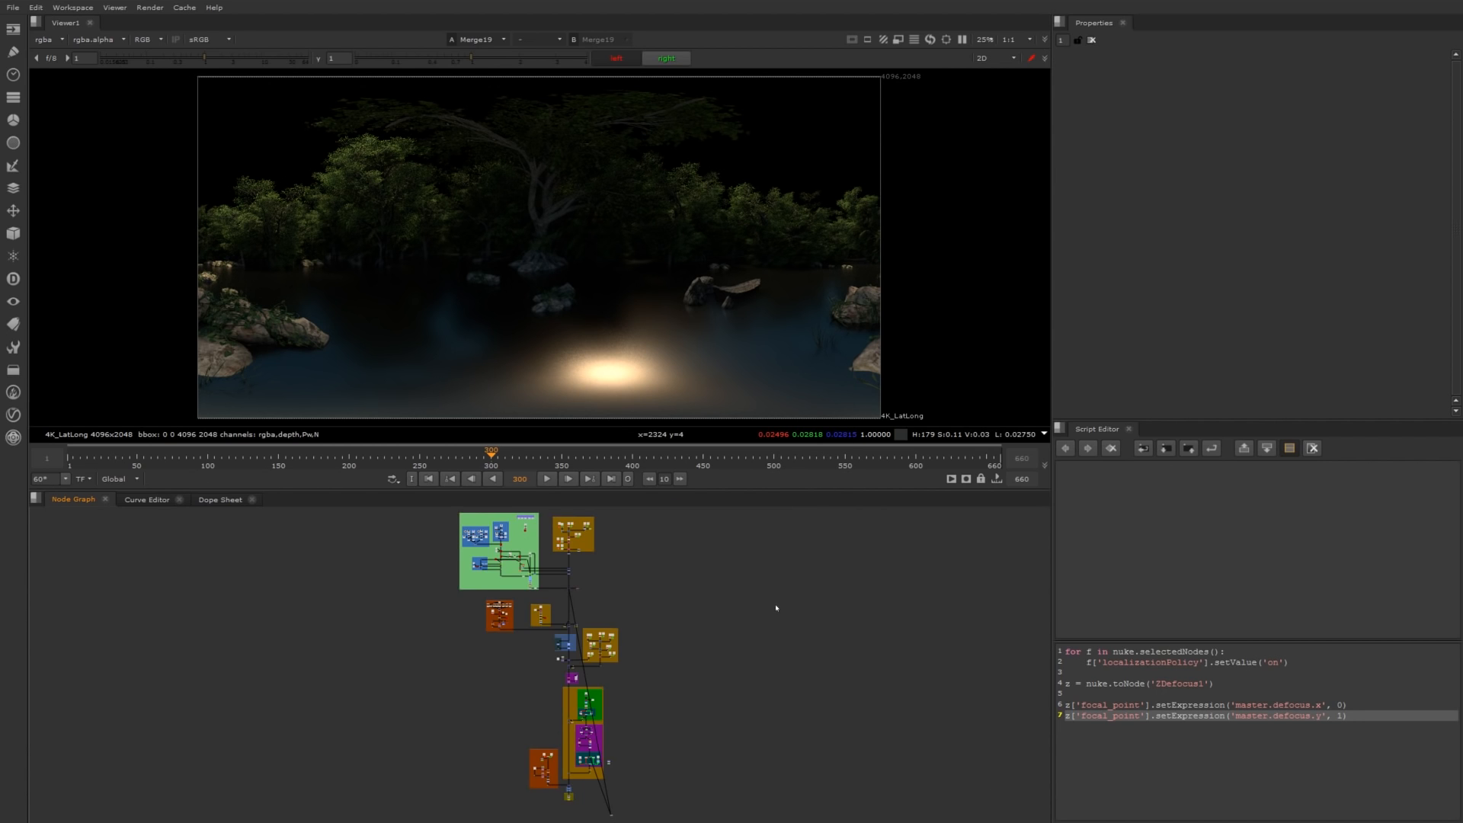
{"action": "scroll", "coordinate": [649, 721], "scroll_direction": "up", "scroll_amount": 2}
{"action": "scroll", "coordinate": [648, 721], "scroll_direction": "up", "scroll_amount": 6}
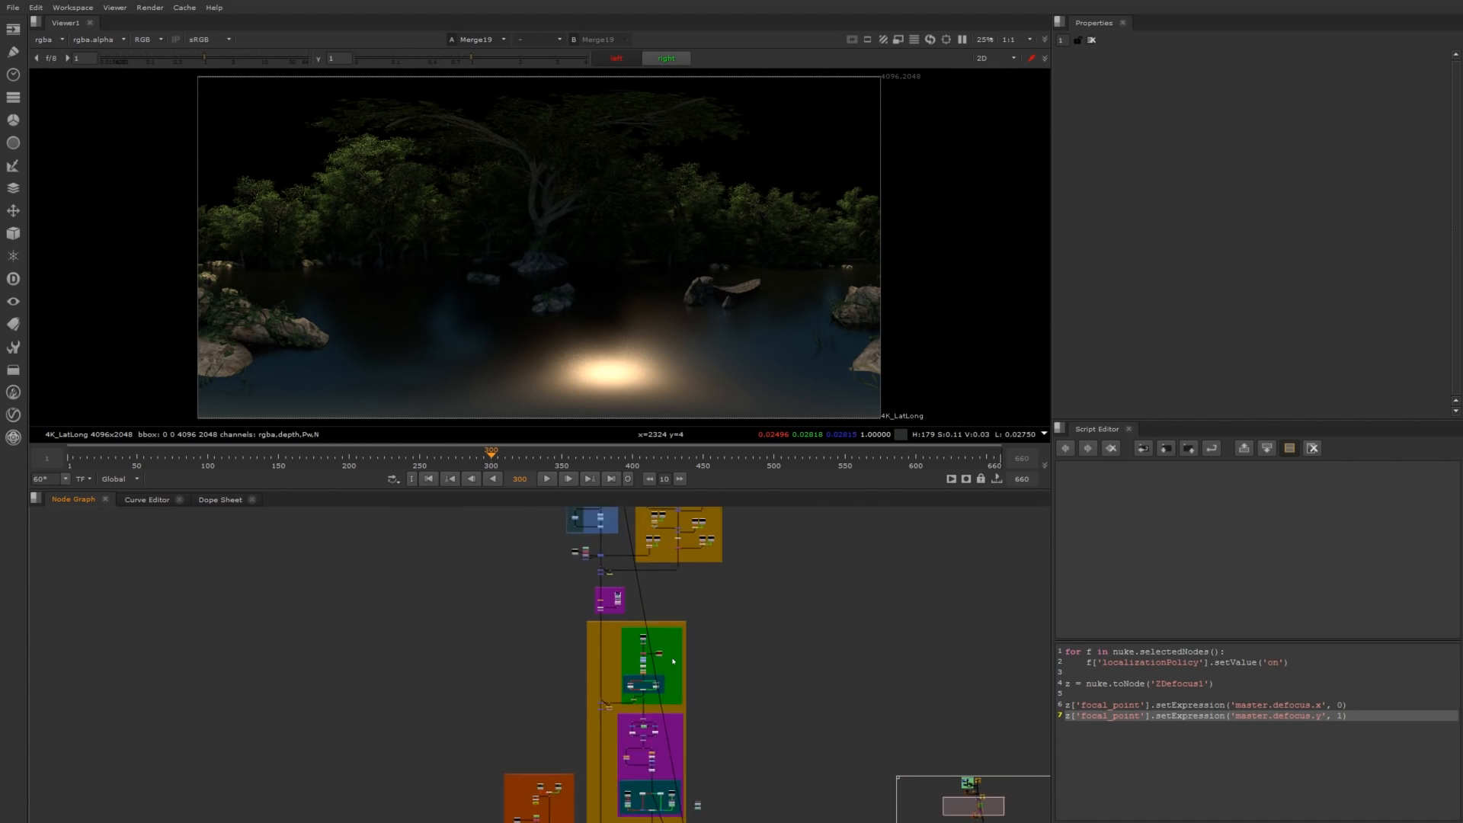
{"action": "scroll", "coordinate": [743, 657], "scroll_direction": "up", "scroll_amount": 3}
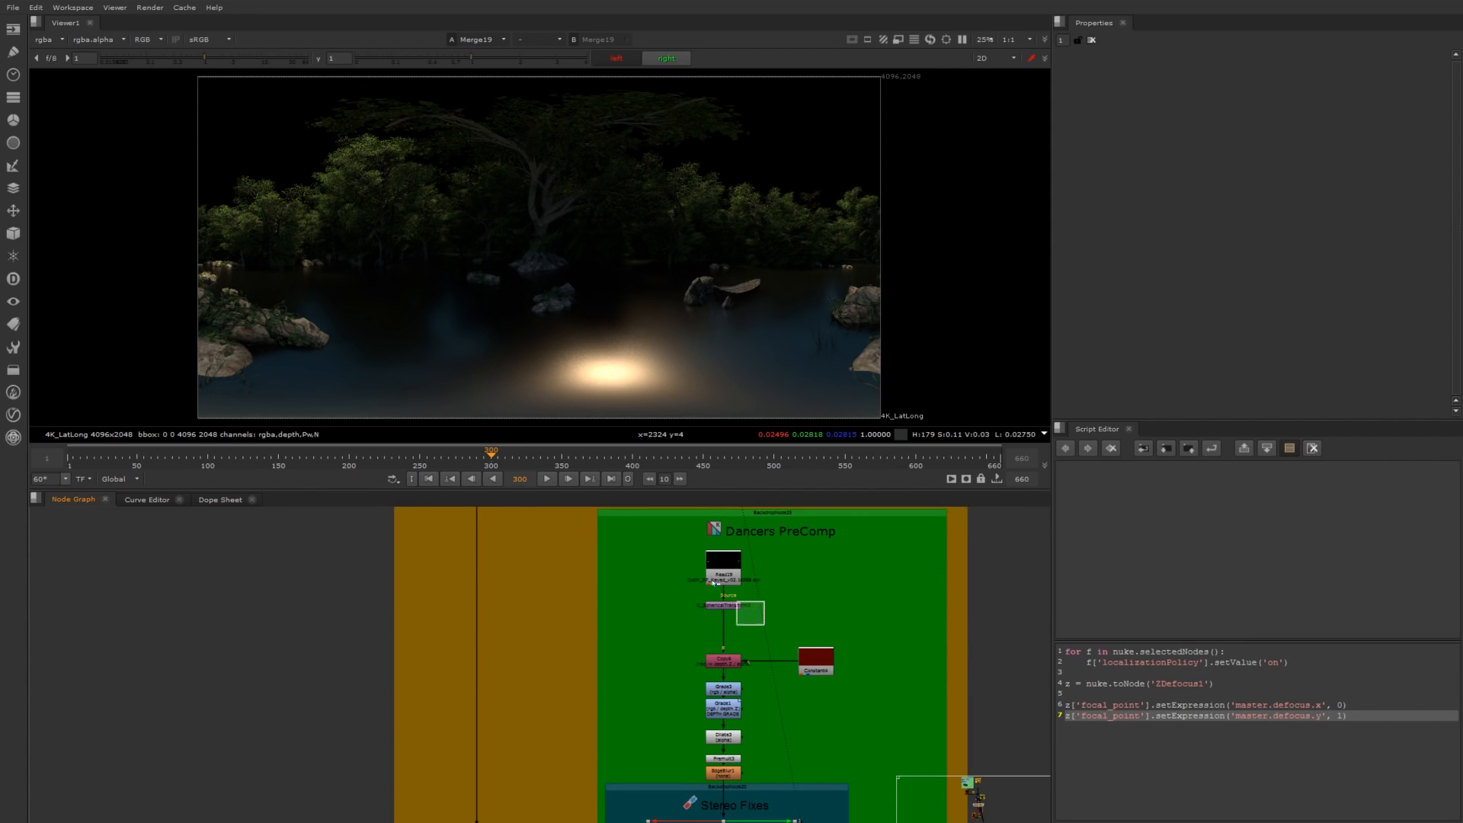
Show the C_SphericalTransform output below Read19 at the start of the Dancers PreComp in the viewer.
{"action": "left_click_drag", "start_coordinate": [728, 566], "coordinate": [602, 497]}
{"action": "key", "text": "1"}
{"action": "scroll", "coordinate": [719, 607], "scroll_direction": "up", "scroll_amount": 2}
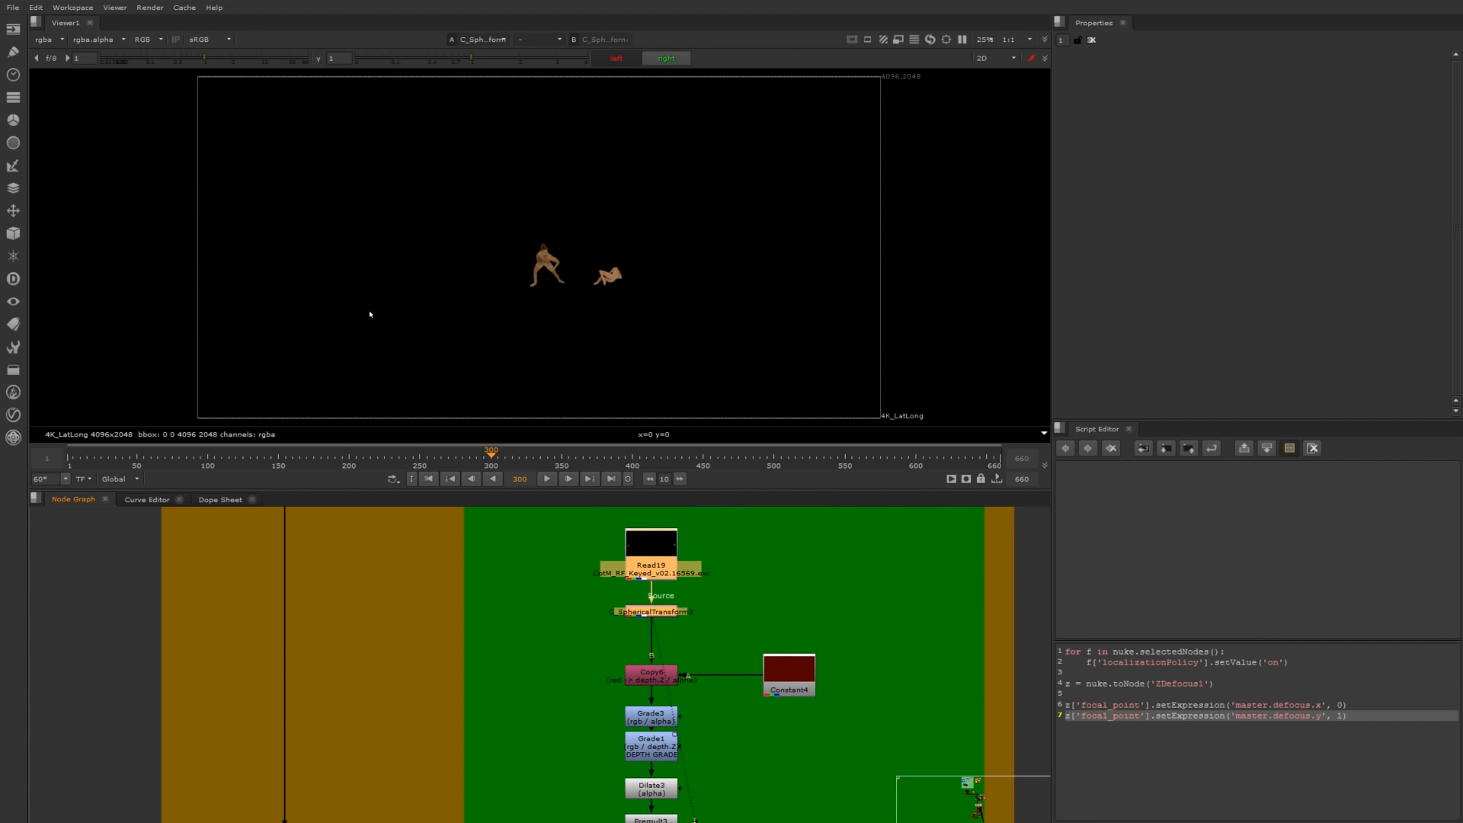
{"action": "middle_click_drag", "start_coordinate": [723, 634], "coordinate": [700, 589]}
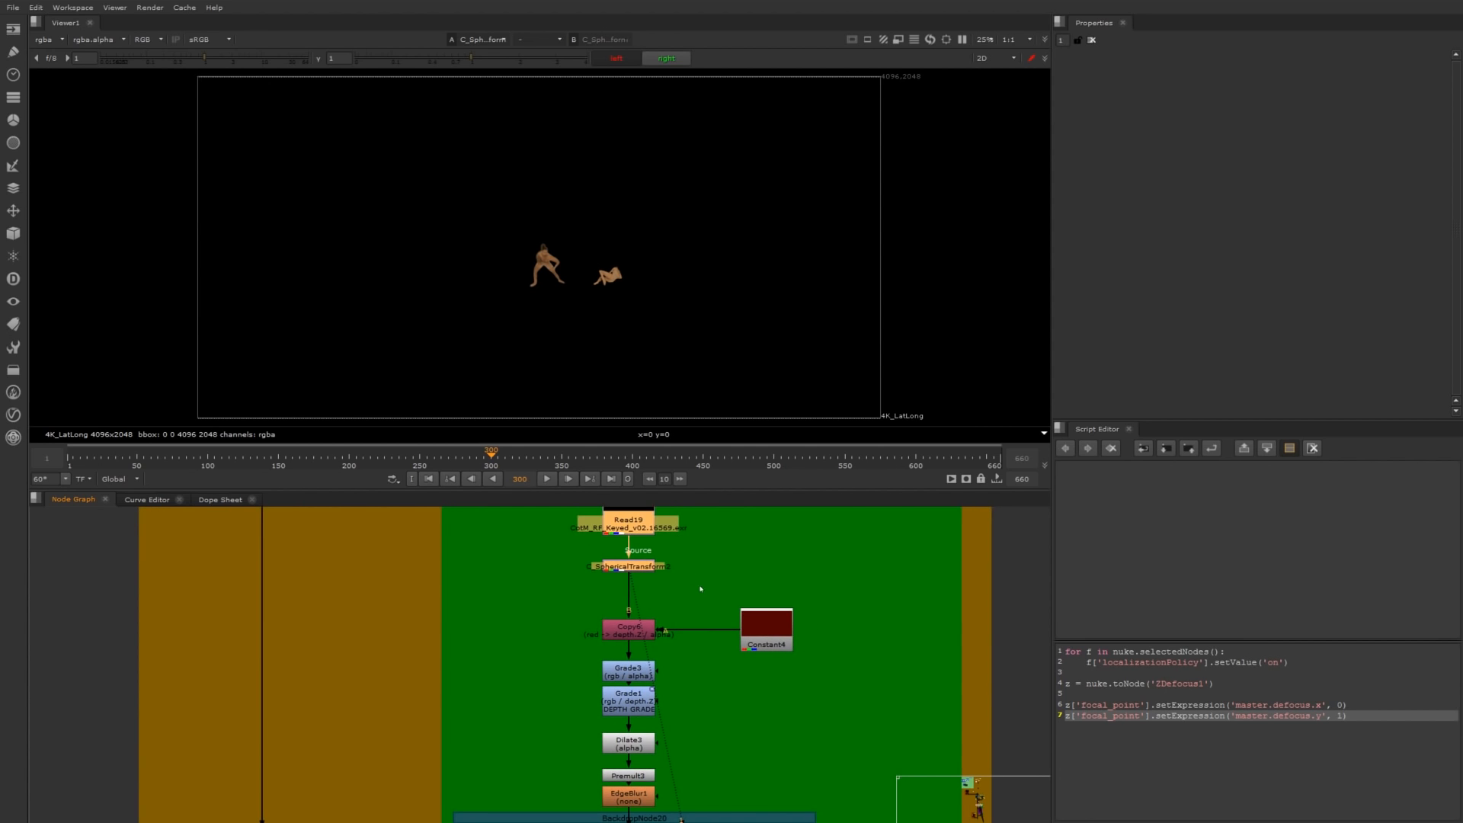
{"action": "left_click_drag", "start_coordinate": [578, 559], "coordinate": [689, 608]}
{"action": "middle_click_drag", "start_coordinate": [688, 608], "coordinate": [674, 557]}
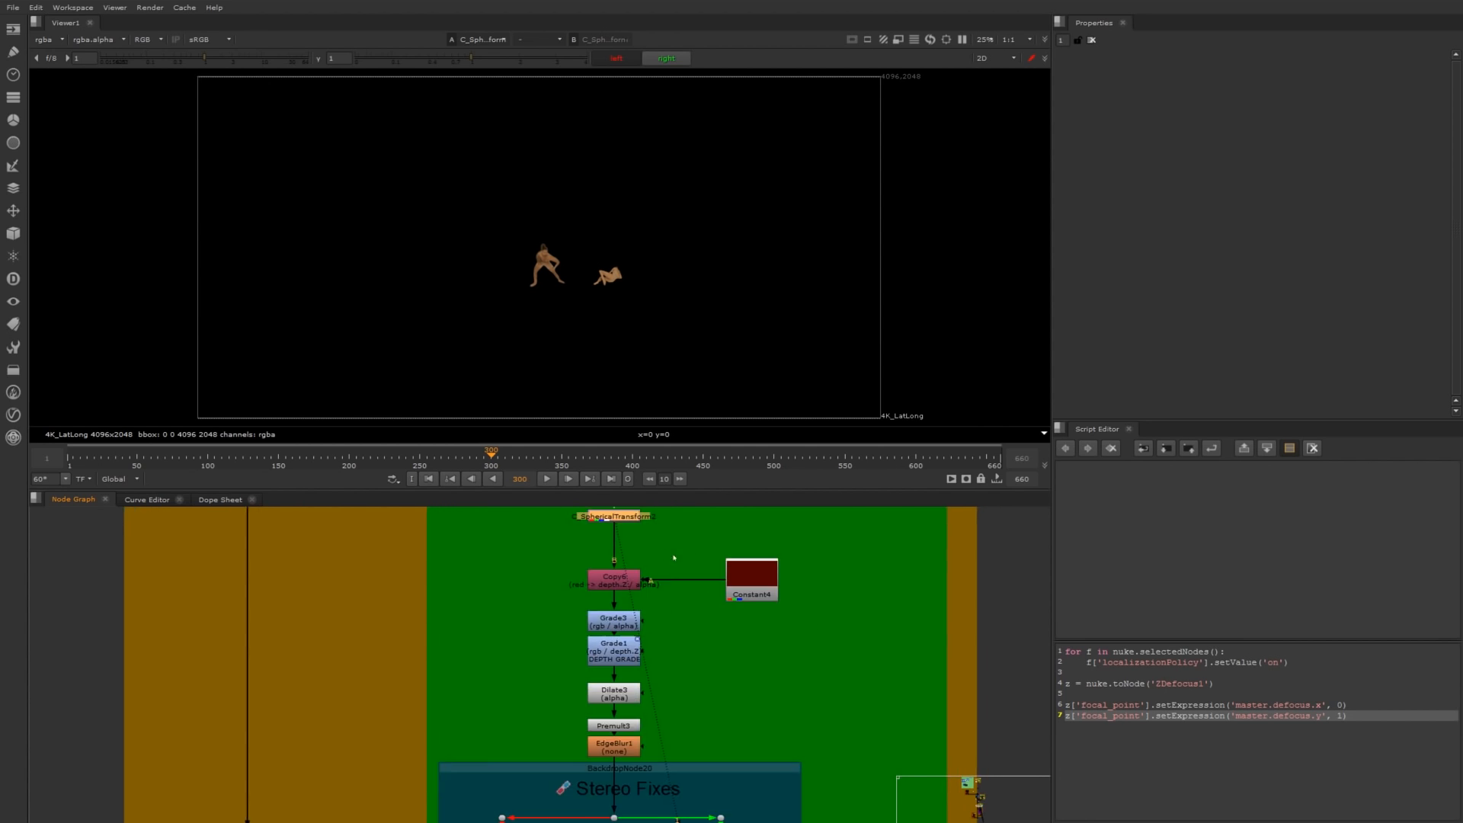
Follow the dancers' branch through the grade, dilate and premult nodes and show EdgeBlur1 in the viewer.
{"action": "scroll", "coordinate": [676, 642], "scroll_direction": "down", "scroll_amount": 1}
{"action": "middle_click_drag", "start_coordinate": [681, 657], "coordinate": [660, 597]}
{"action": "scroll", "coordinate": [594, 647], "scroll_direction": "up", "scroll_amount": 1}
{"action": "left_click", "coordinate": [608, 674]}
{"action": "key", "text": "1"}
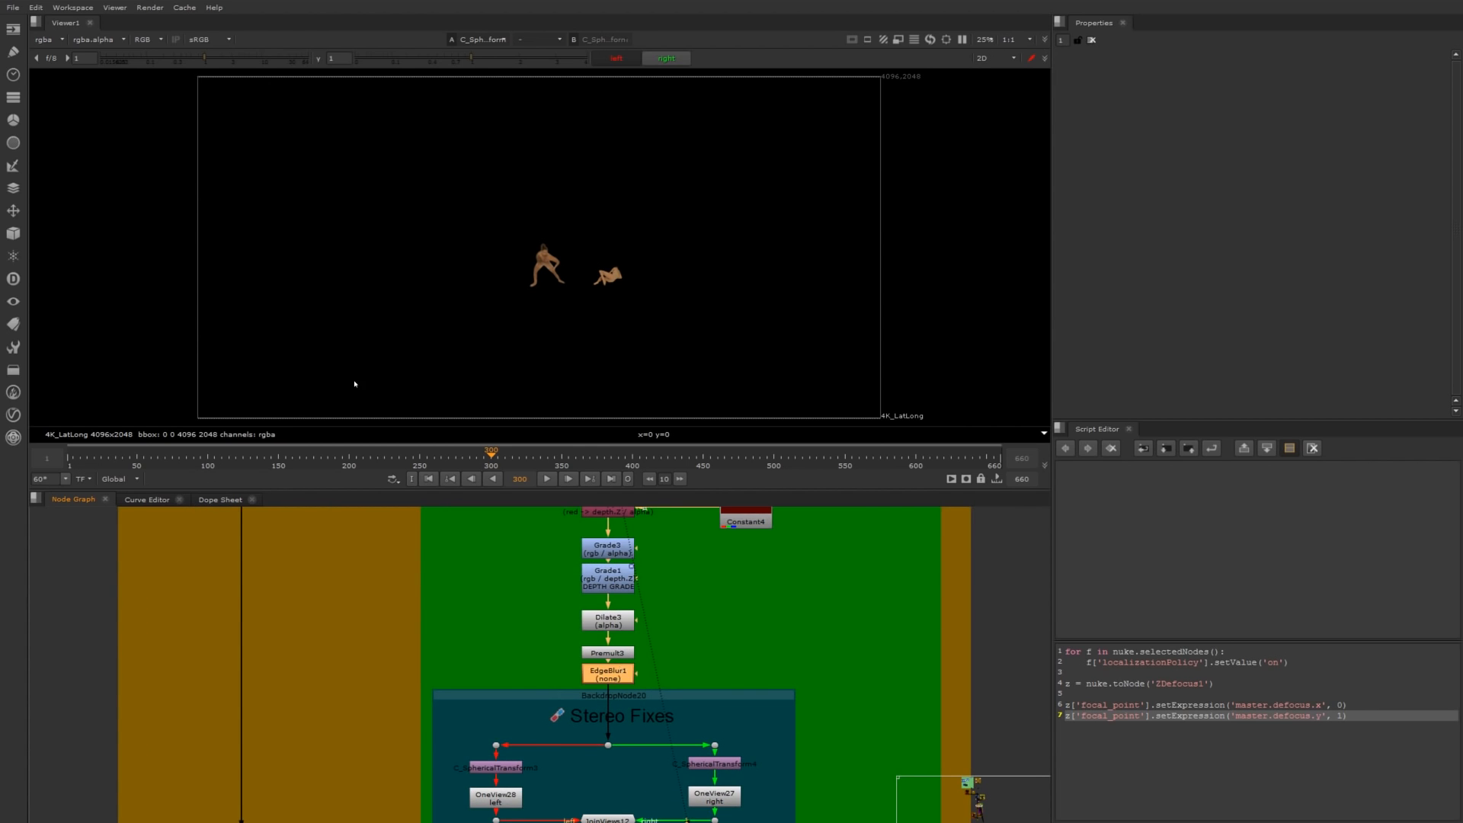
Show the dot that feeds both view branches of the Stereo Fixes section in the viewer.
{"action": "left_click", "coordinate": [685, 576]}
{"action": "middle_click_drag", "start_coordinate": [689, 651], "coordinate": [676, 590]}
{"action": "middle_click_drag", "start_coordinate": [623, 658], "coordinate": [620, 598]}
{"action": "scroll", "coordinate": [602, 614], "scroll_direction": "up", "scroll_amount": 1}
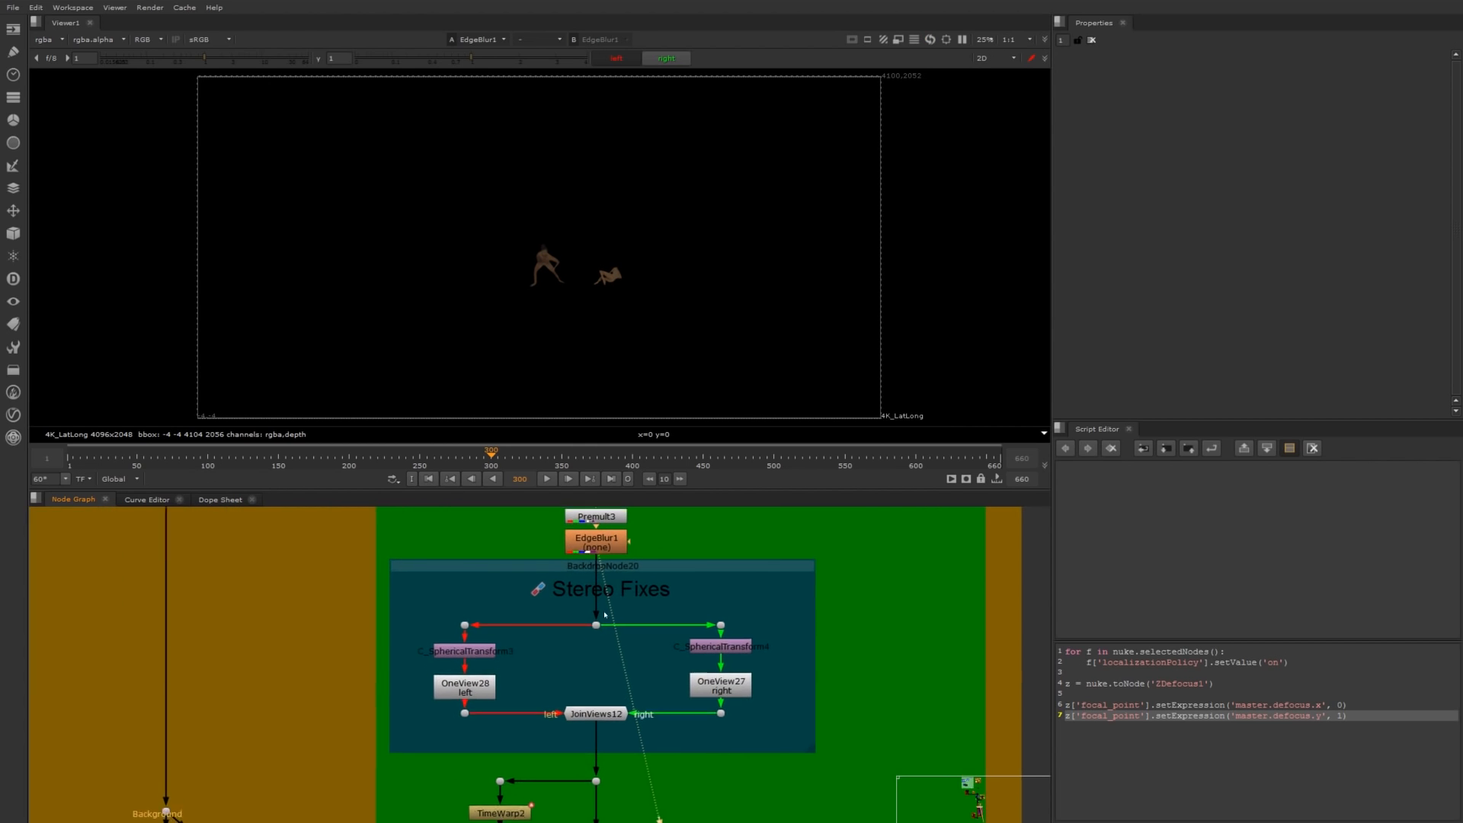
{"action": "left_click_drag", "start_coordinate": [632, 651], "coordinate": [576, 609]}
{"action": "key", "text": "1"}
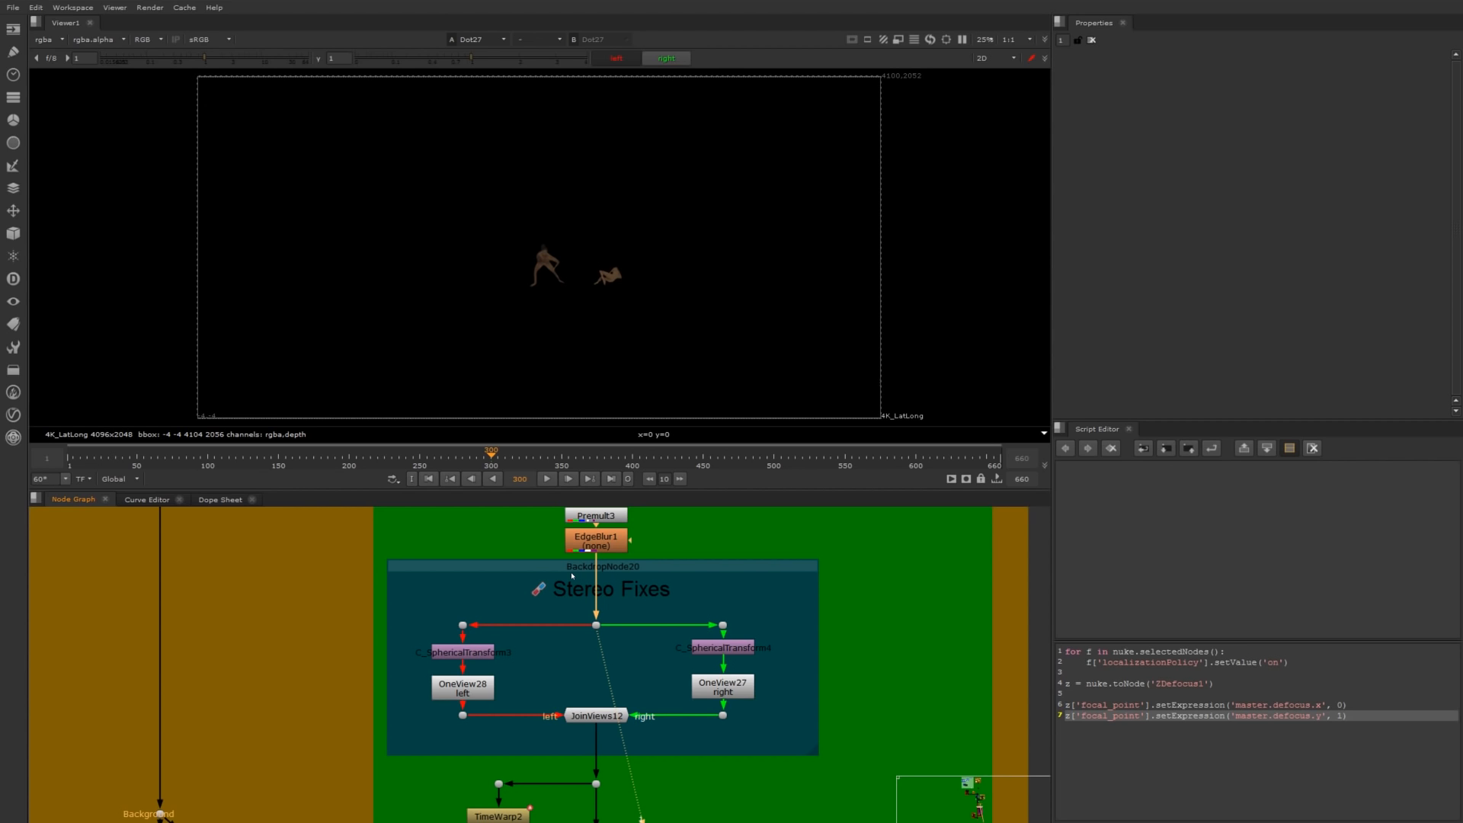
Move the row of three dots in Stereo Fixes slightly up, away from the C_SphericalTransform nodes.
{"action": "mouse_move", "coordinate": [445, 603]}
{"action": "left_mouse_down"}
{"action": "mouse_move", "coordinate": [501, 638]}
{"action": "mouse_move", "coordinate": [552, 635]}
{"action": "left_mouse_up"}
{"action": "left_click", "coordinate": [537, 663]}
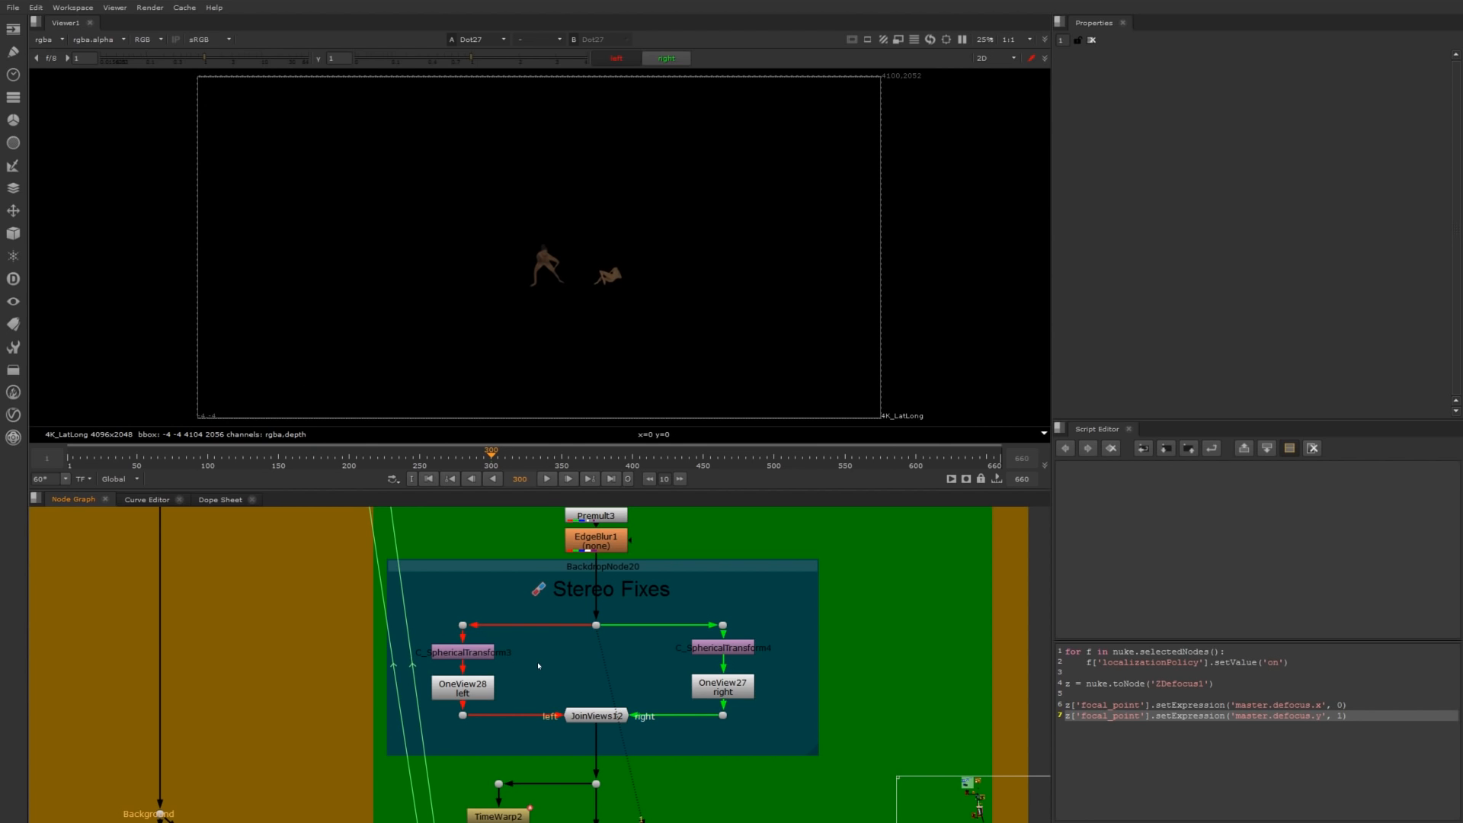
{"action": "left_click_drag", "start_coordinate": [441, 638], "coordinate": [724, 611]}
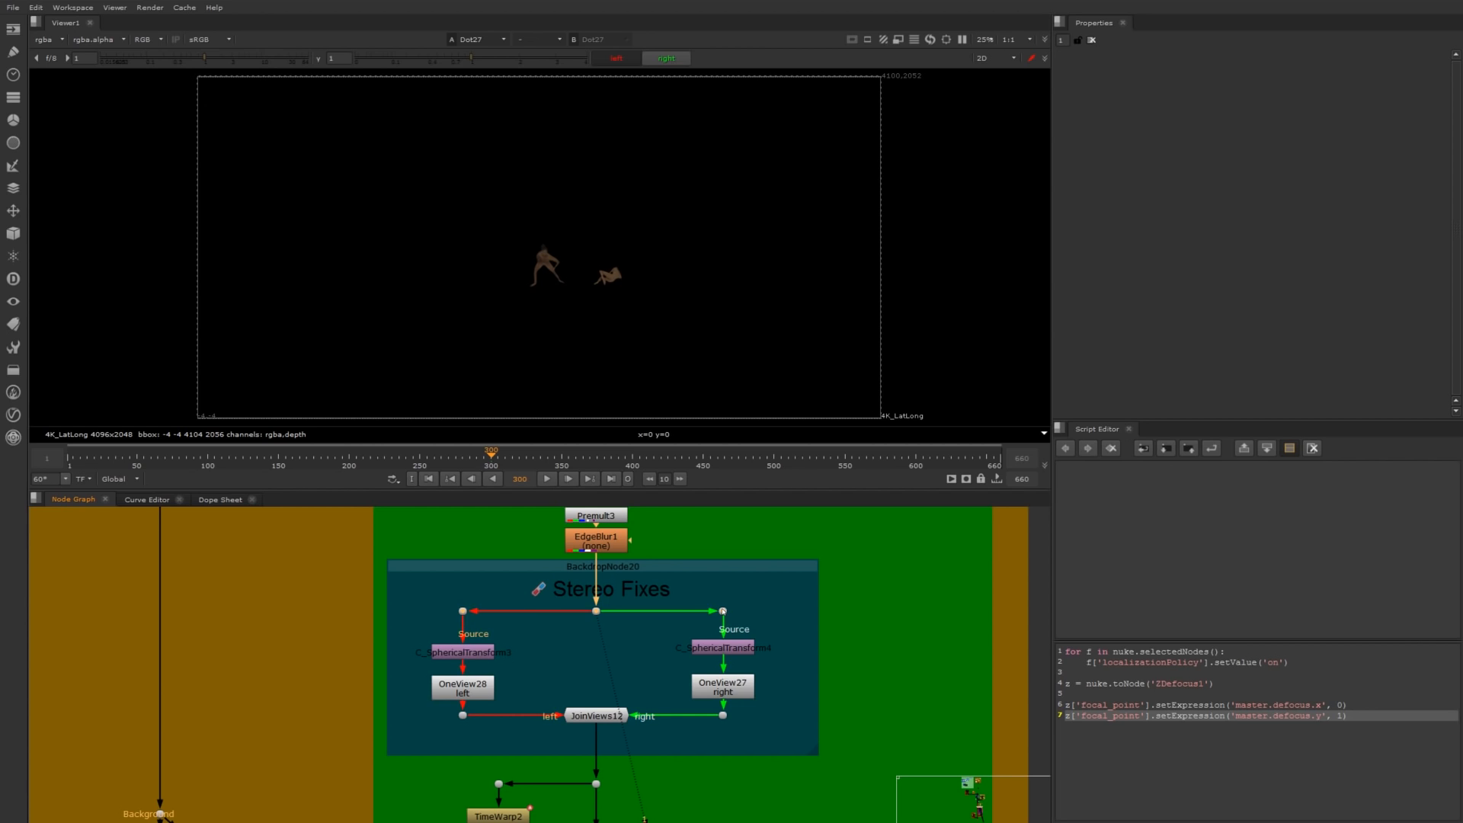
Load C_SphericalTransform3 into viewer input 1 and C_SphericalTransform4 into viewer input 2 to compare them.
{"action": "left_click", "coordinate": [464, 651]}
{"action": "key", "text": "1"}
{"action": "left_click", "coordinate": [601, 668]}
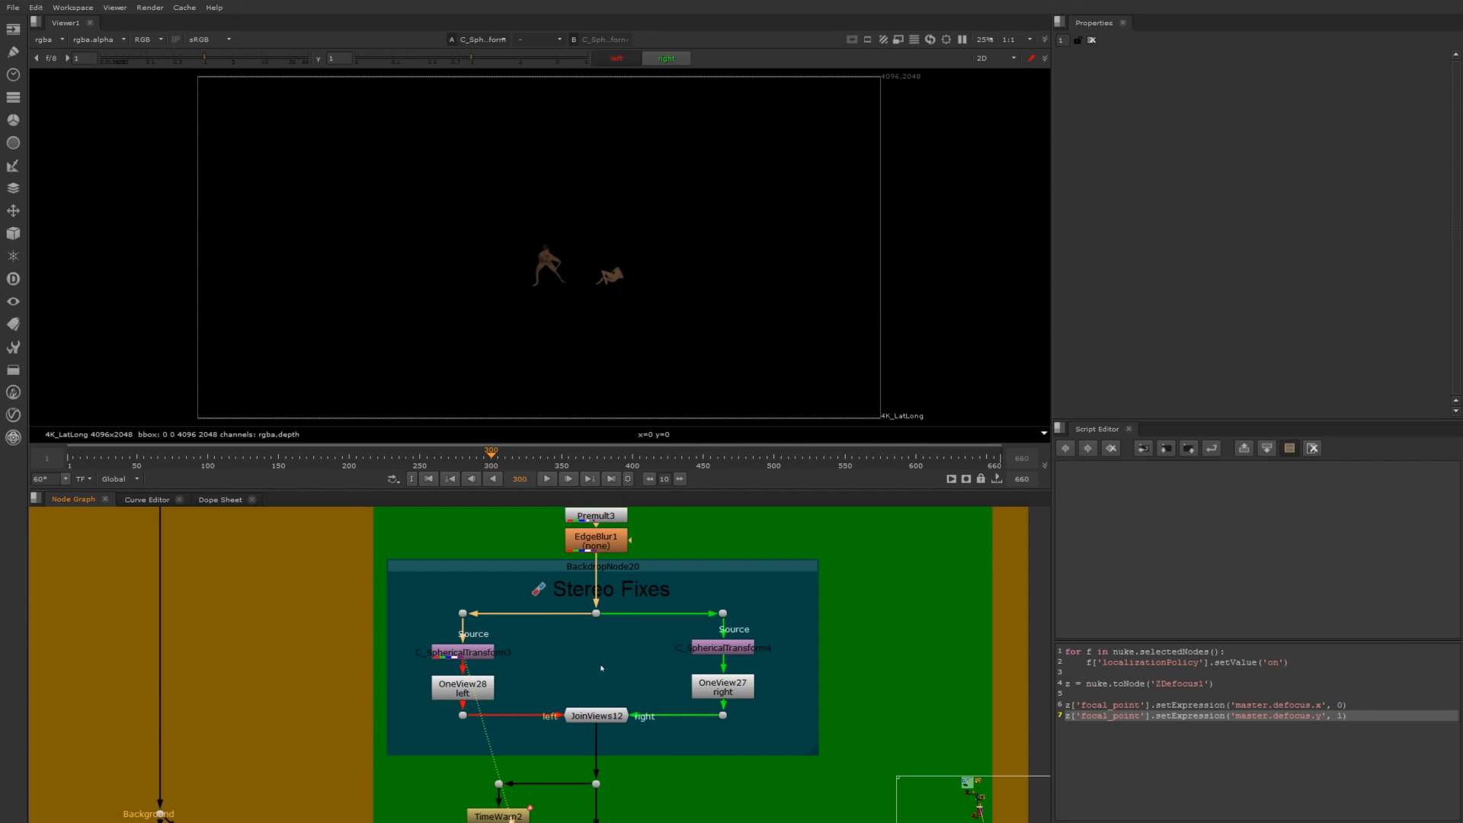
{"action": "left_click", "coordinate": [727, 653]}
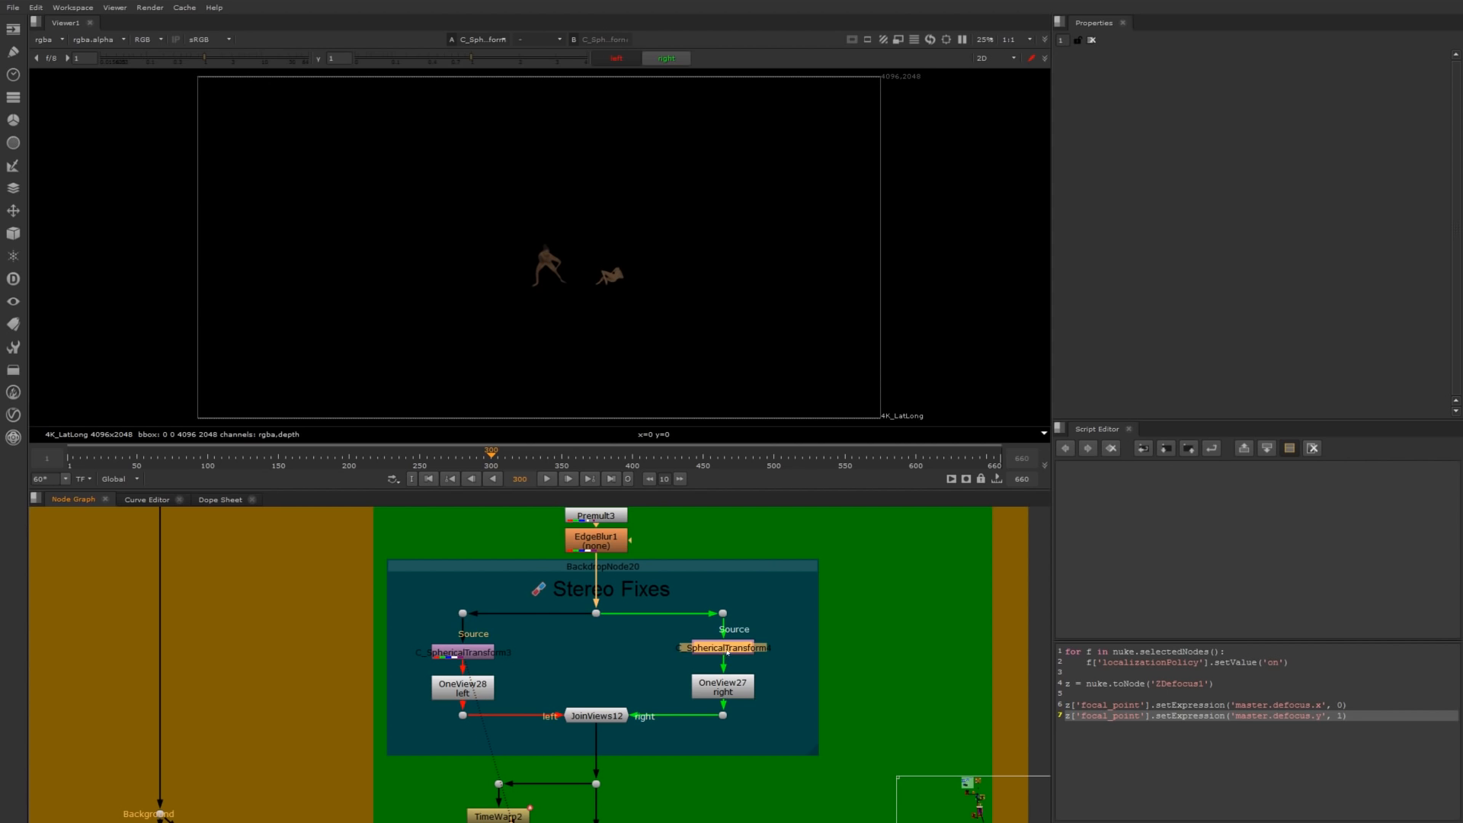
{"action": "key", "text": "2"}
{"action": "left_click", "coordinate": [518, 653]}
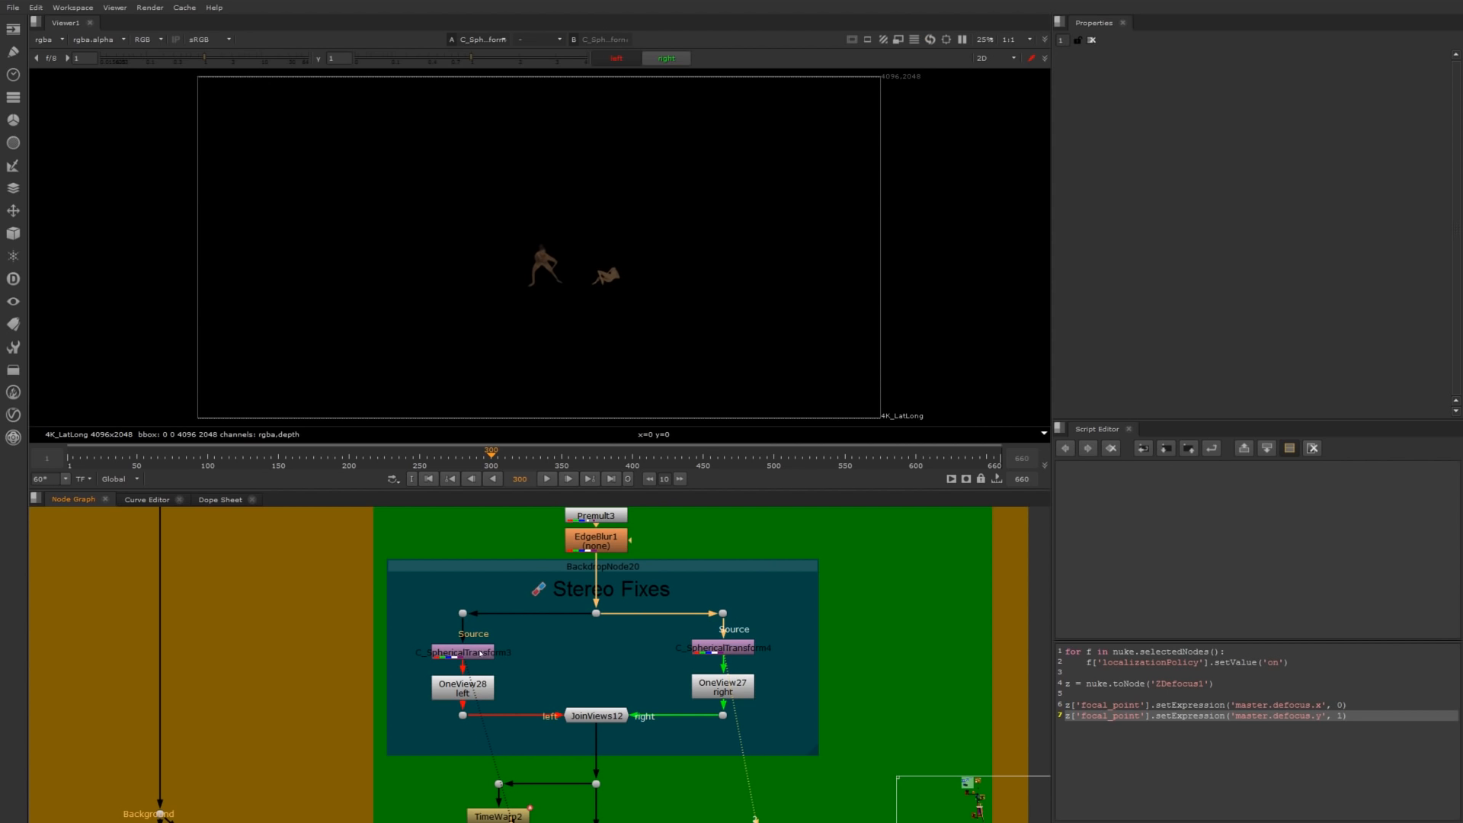
Compare the output Pan Tilt Roll settings of C_SphericalTransform3 and C_SphericalTransform4, then check both in the left and right views.
{"action": "double_click", "coordinate": [482, 653]}
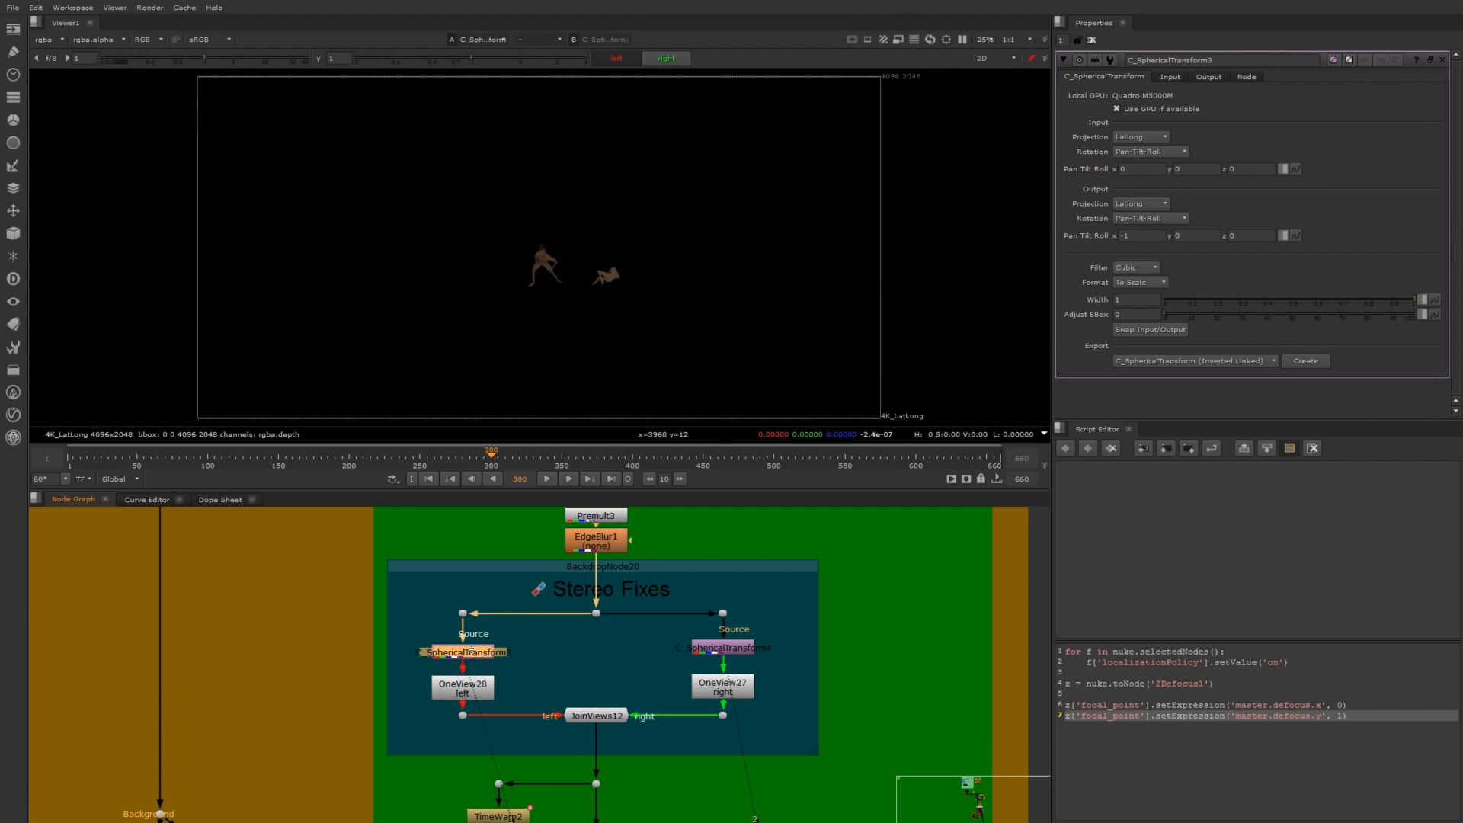
{"action": "key", "text": "1"}
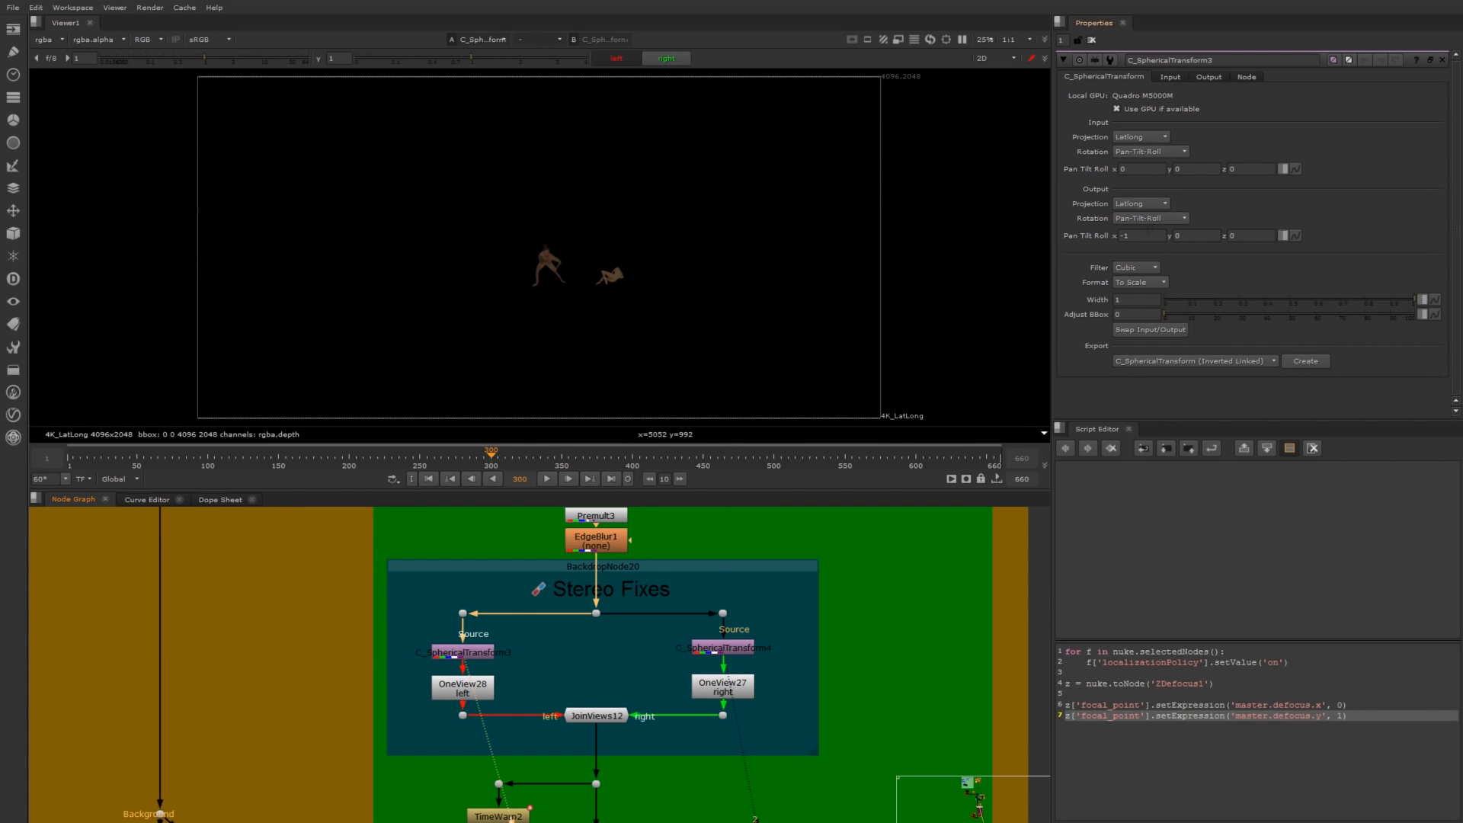
{"action": "left_click", "coordinate": [1140, 234]}
{"action": "key", "text": "2"}
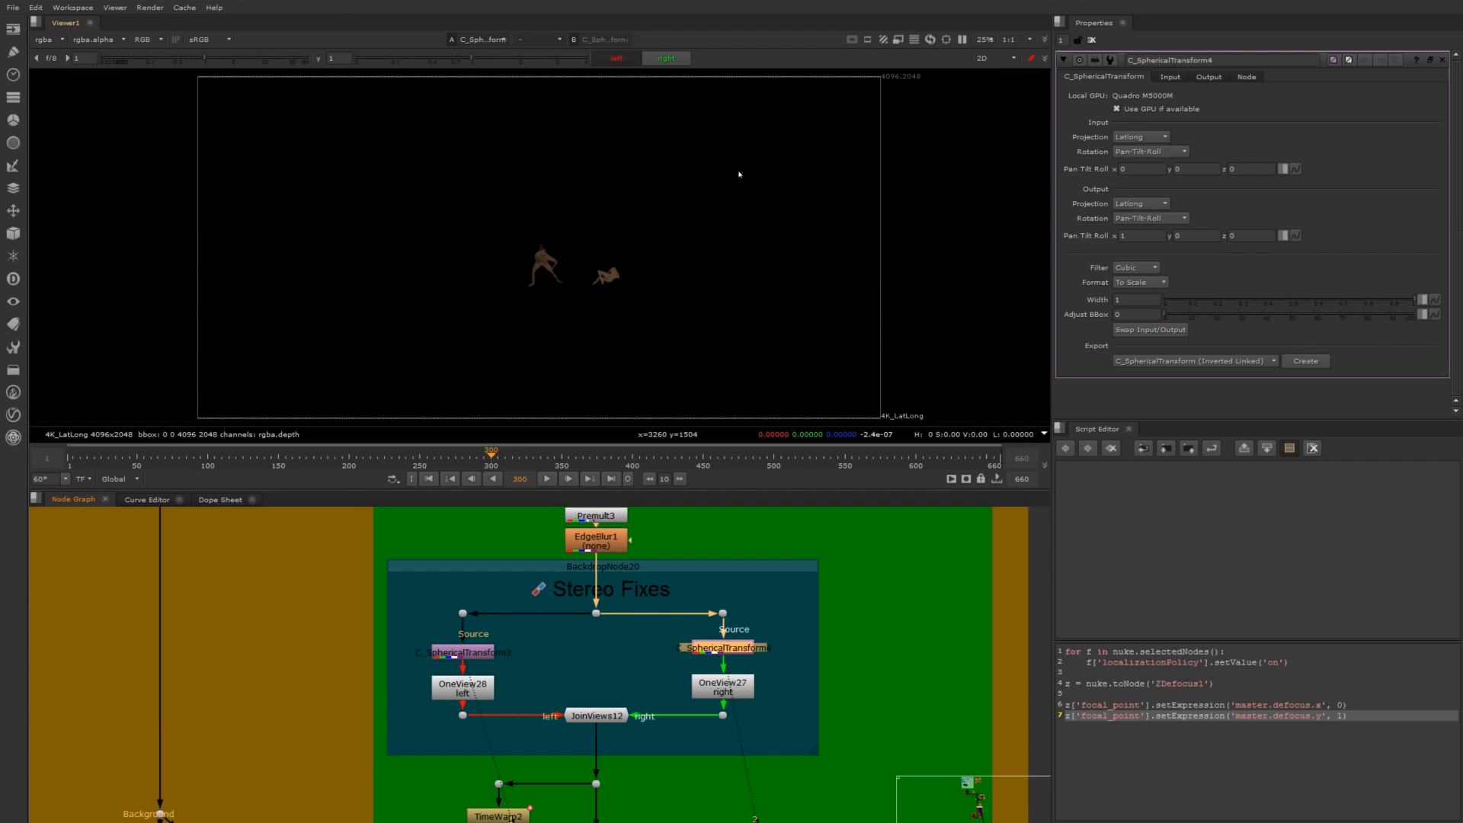
{"action": "left_click", "coordinate": [611, 61]}
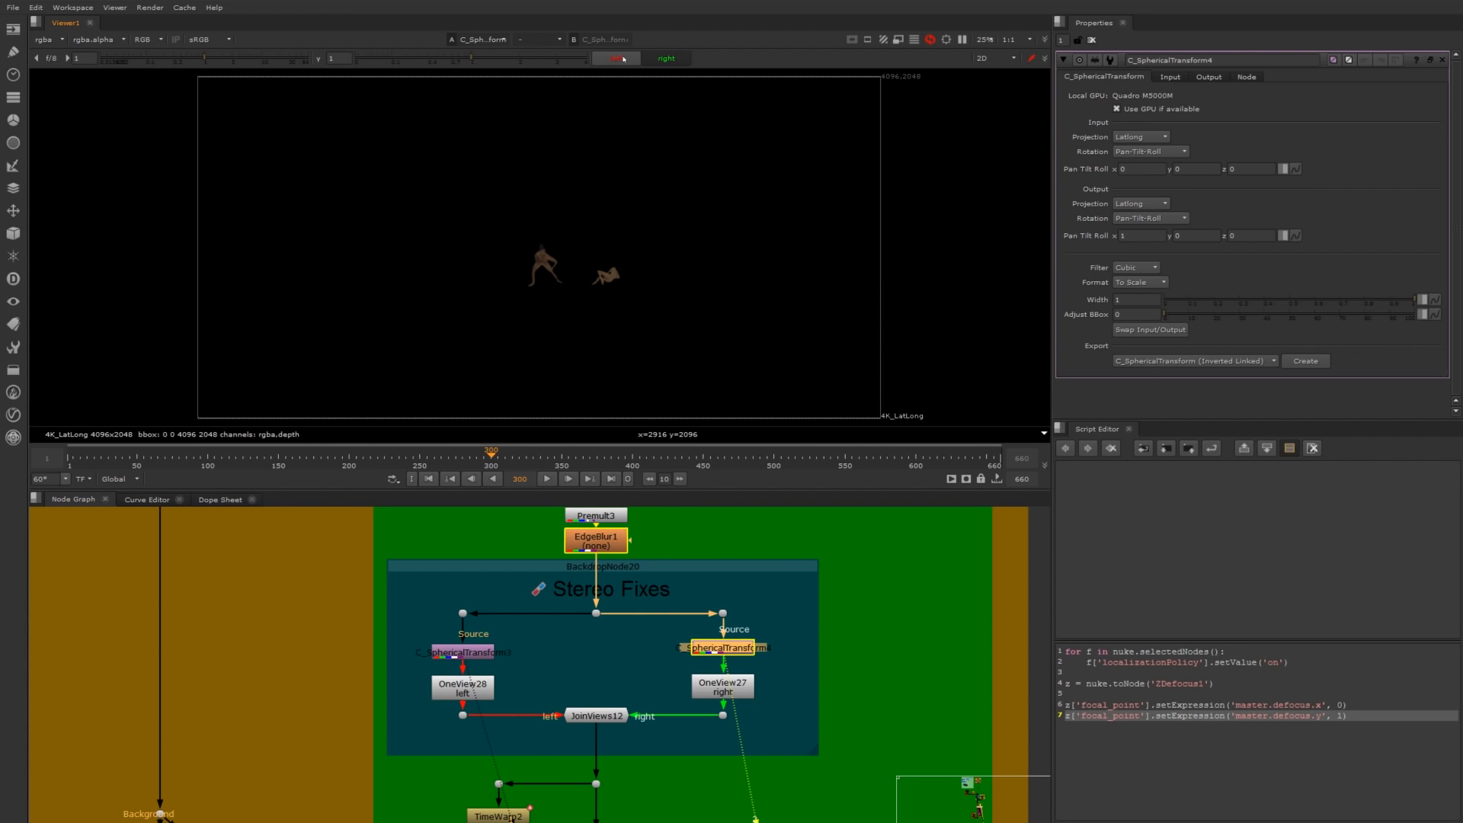
{"action": "left_click", "coordinate": [667, 59]}
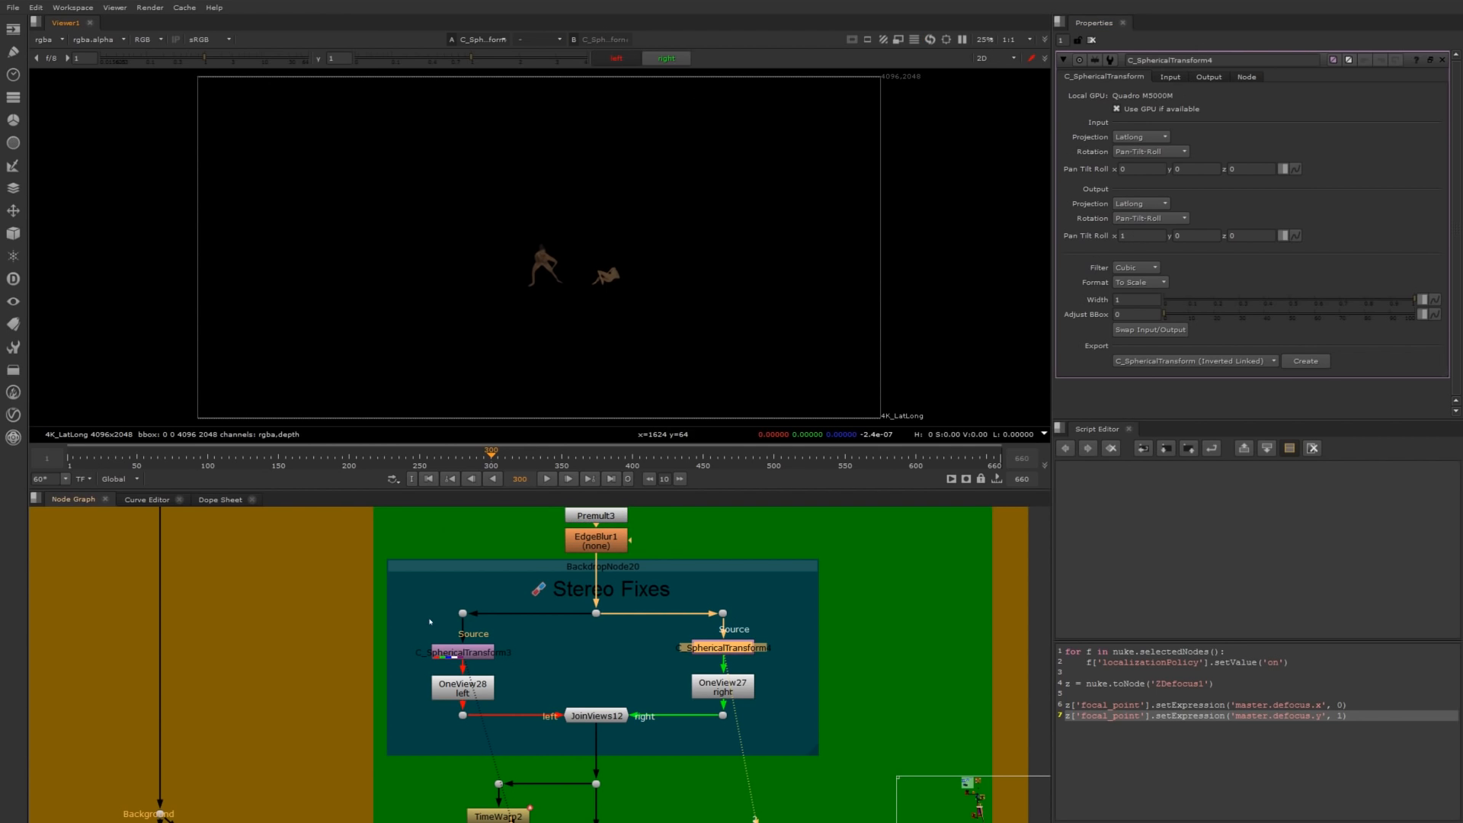
Show JoinViews12 in the viewer and alternate between its left and right views.
{"action": "left_click", "coordinate": [598, 716]}
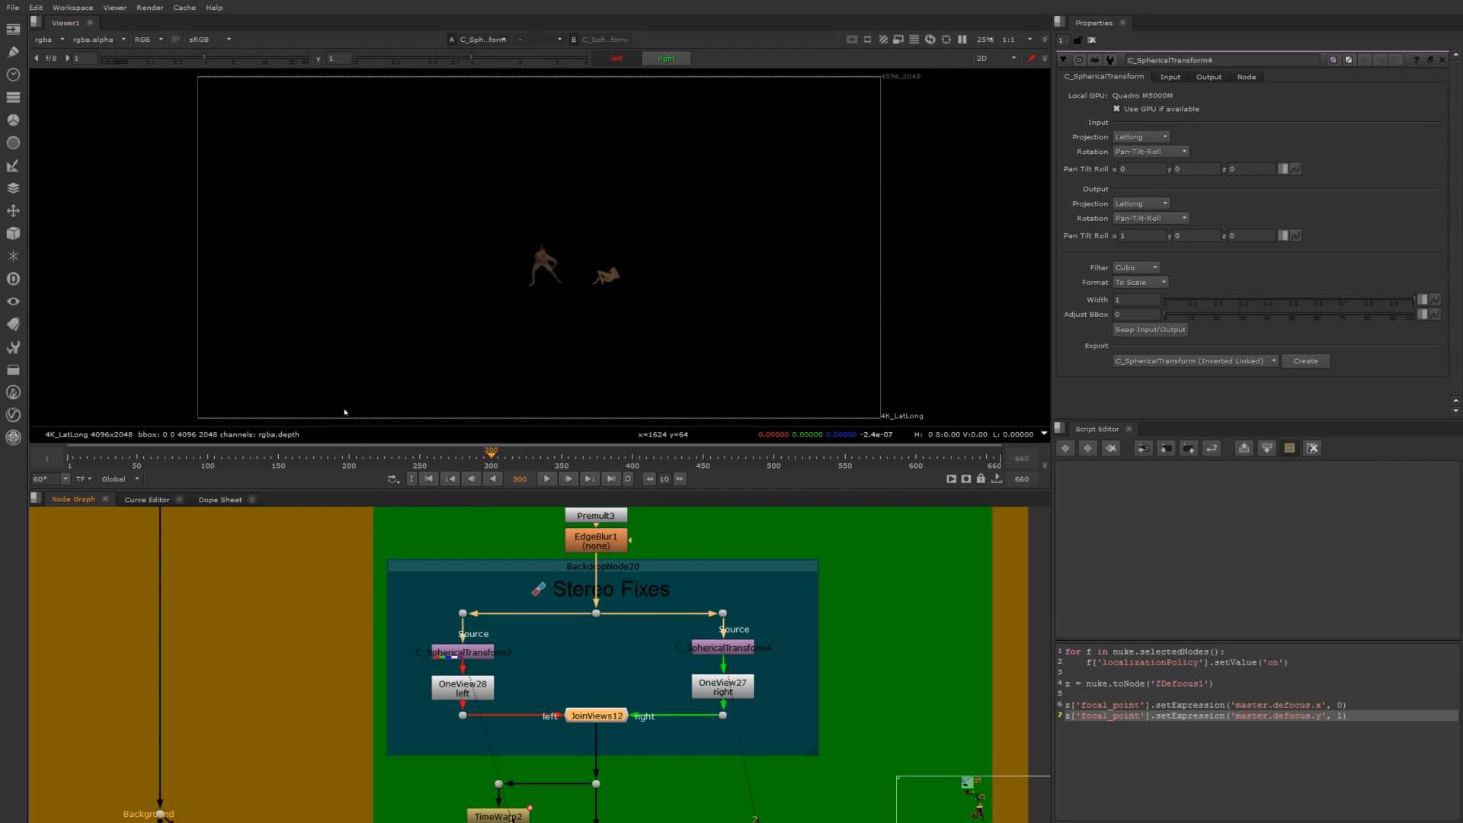
{"action": "key", "text": "1"}
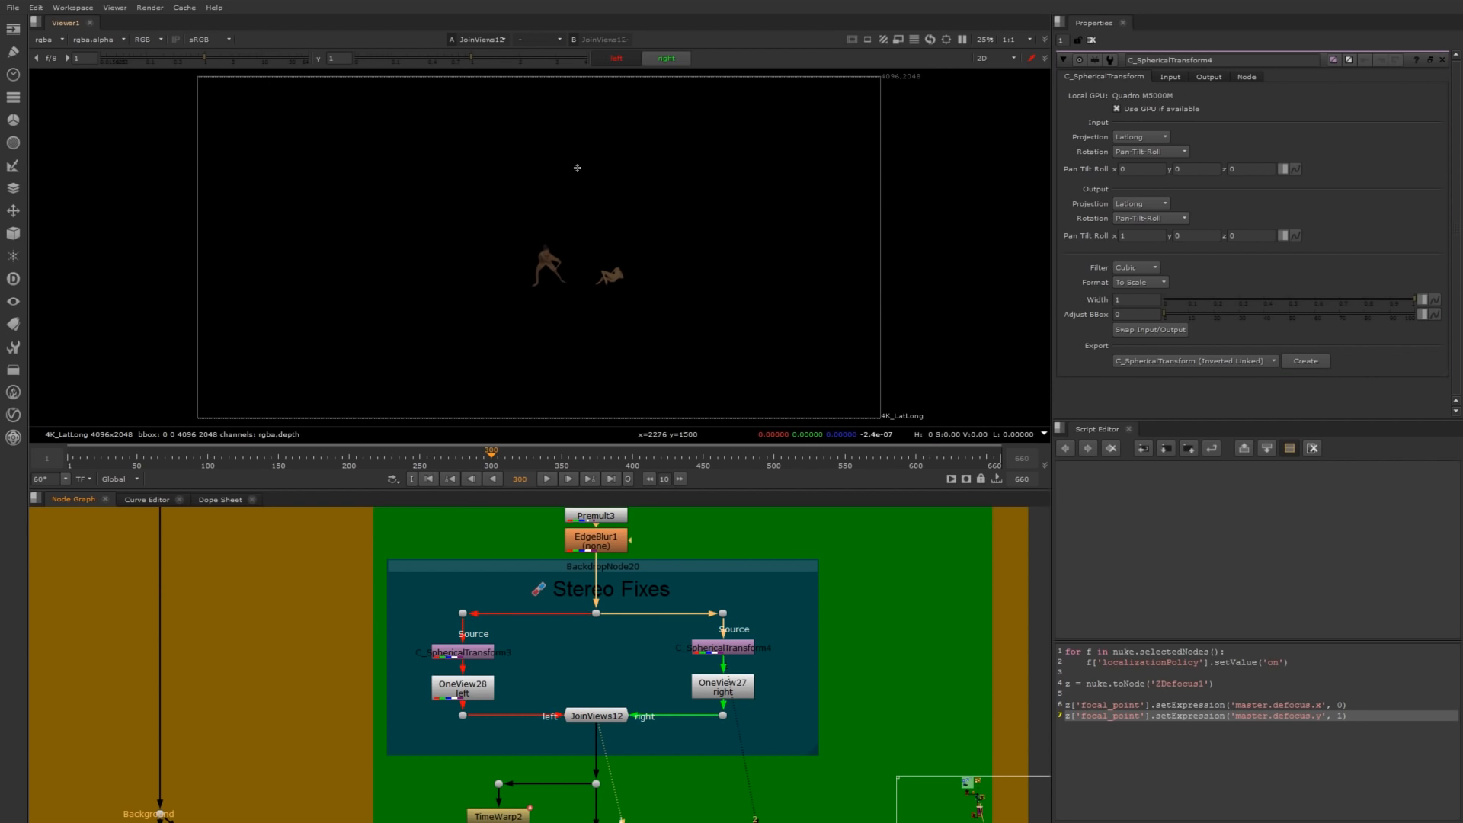
{"action": "left_click", "coordinate": [666, 59]}
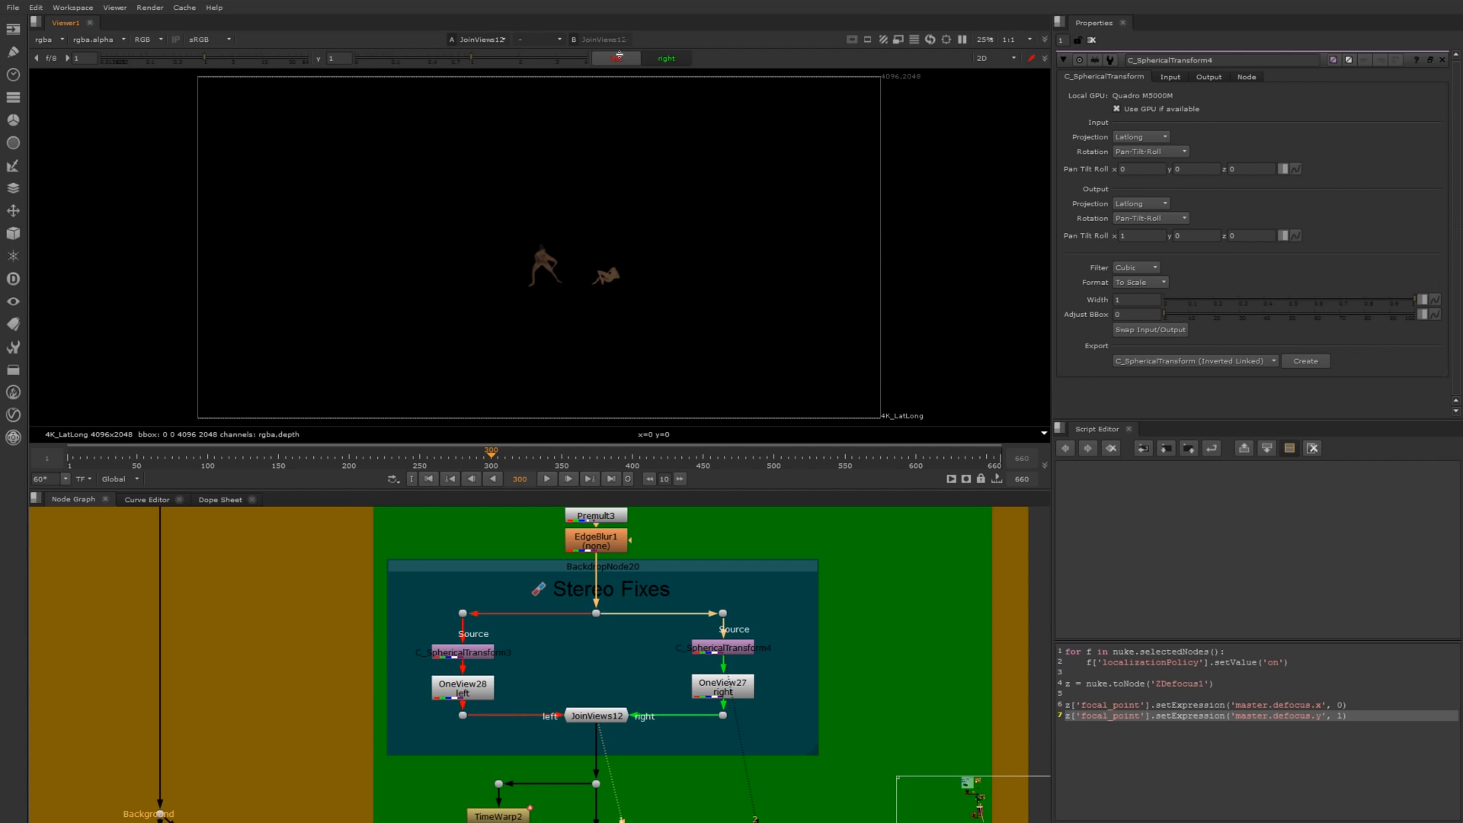
{"action": "left_click", "coordinate": [660, 57]}
{"action": "left_click", "coordinate": [612, 58]}
{"action": "left_click", "coordinate": [666, 58]}
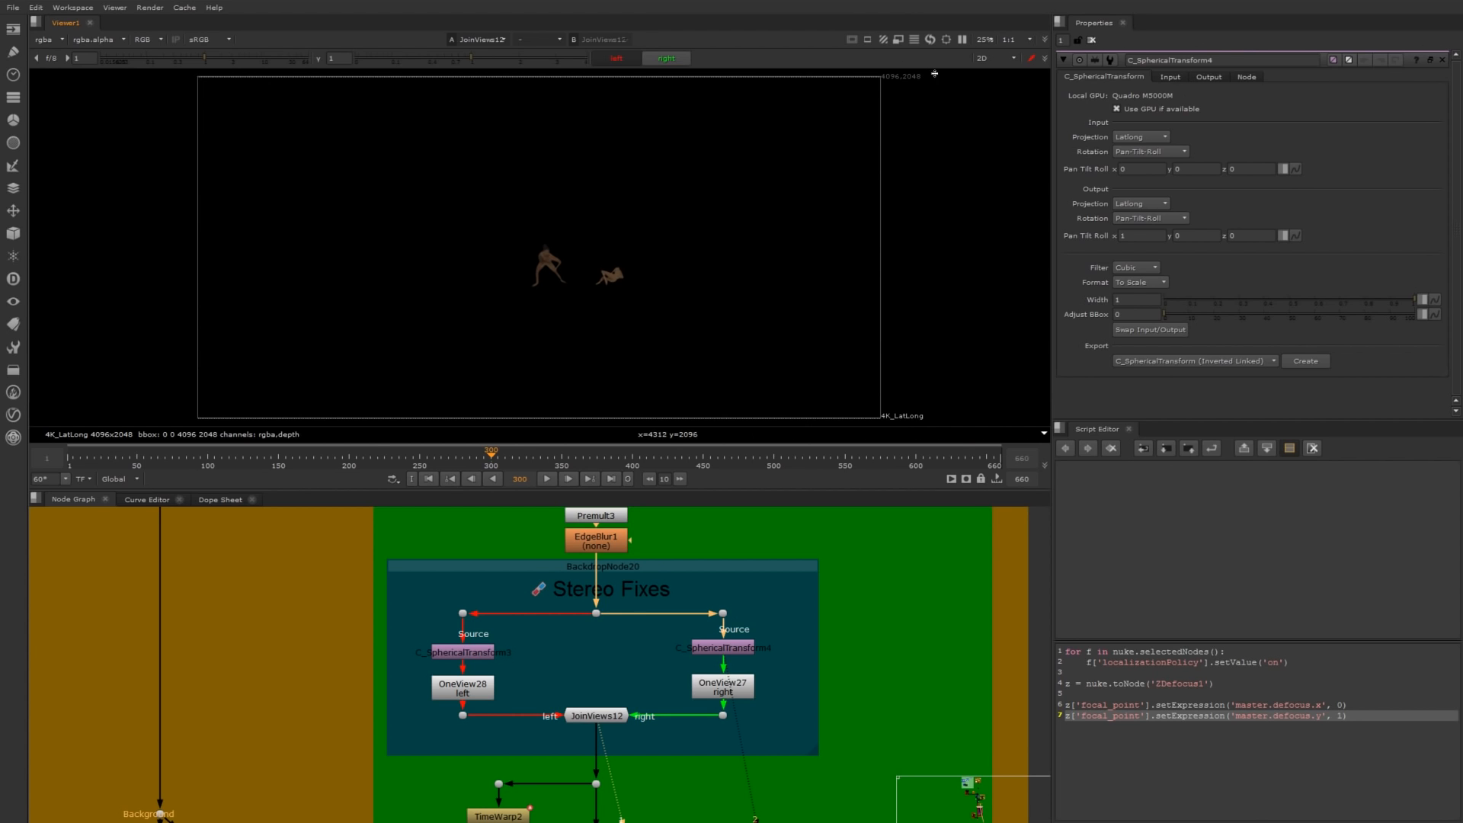
Clear the open node properties and close the Script Editor pane.
{"action": "left_click", "coordinate": [1092, 39]}
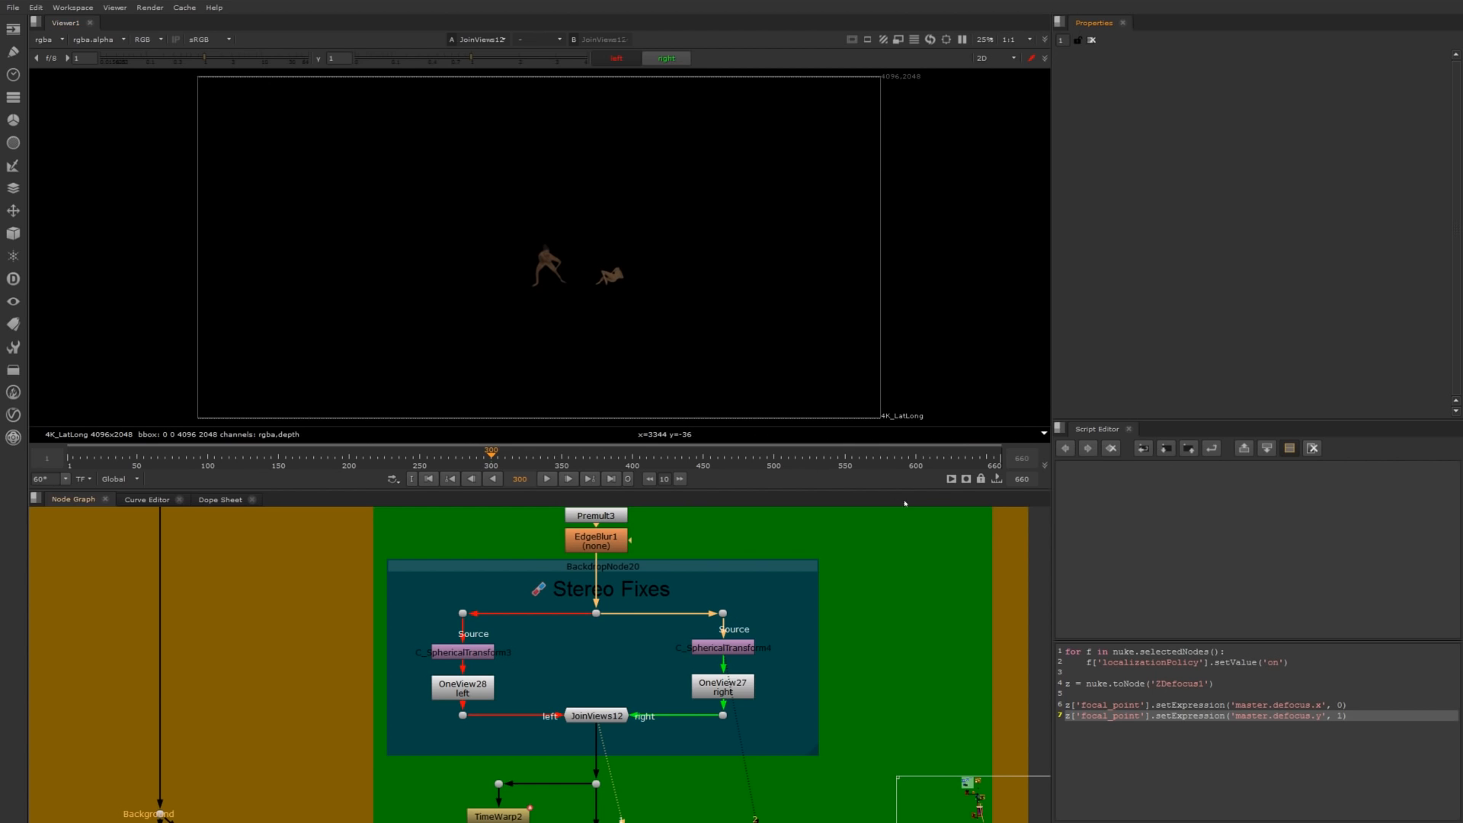
{"action": "right_click", "coordinate": [1174, 432]}
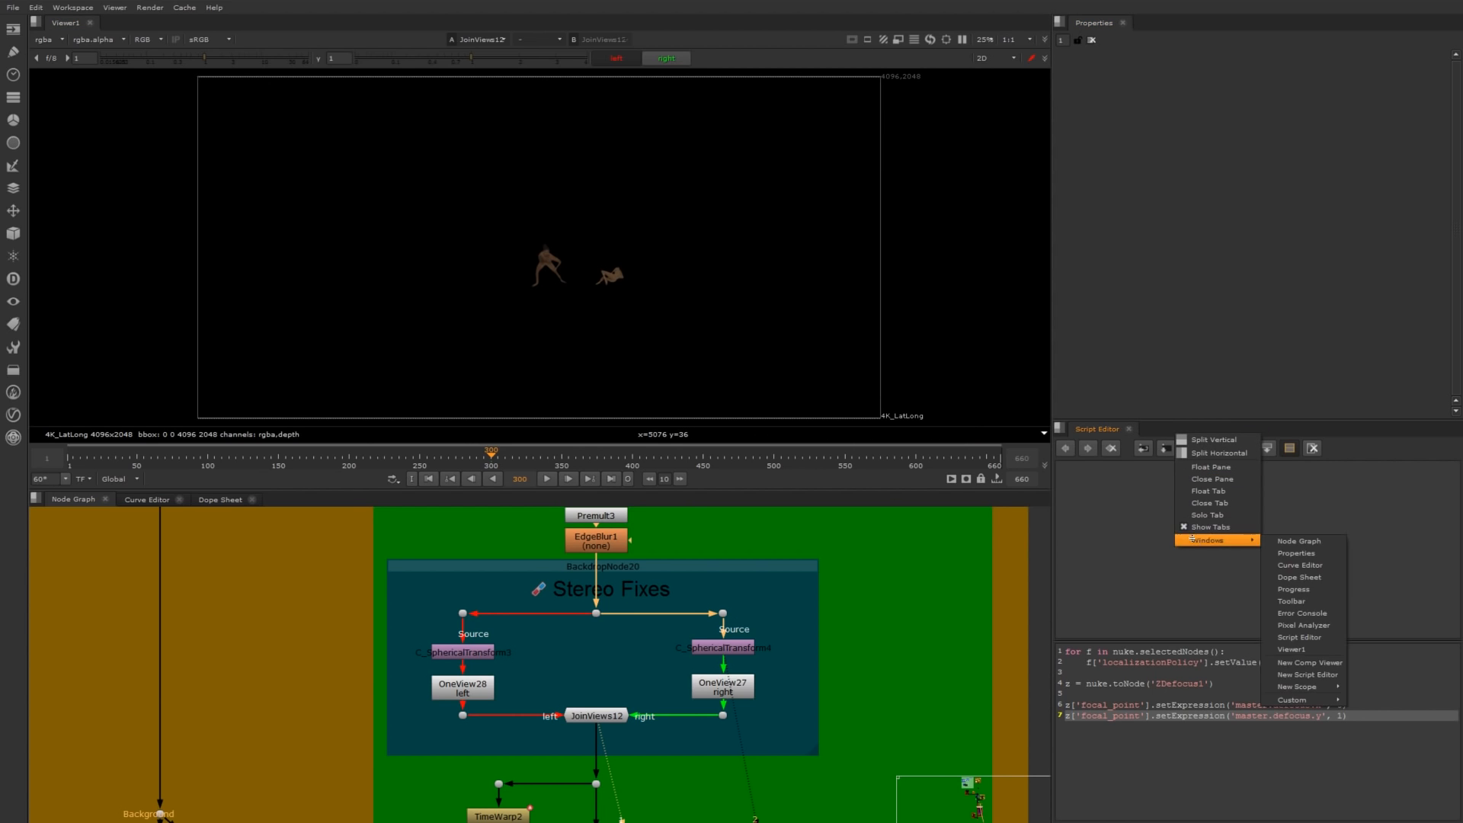
{"action": "left_click", "coordinate": [1223, 478]}
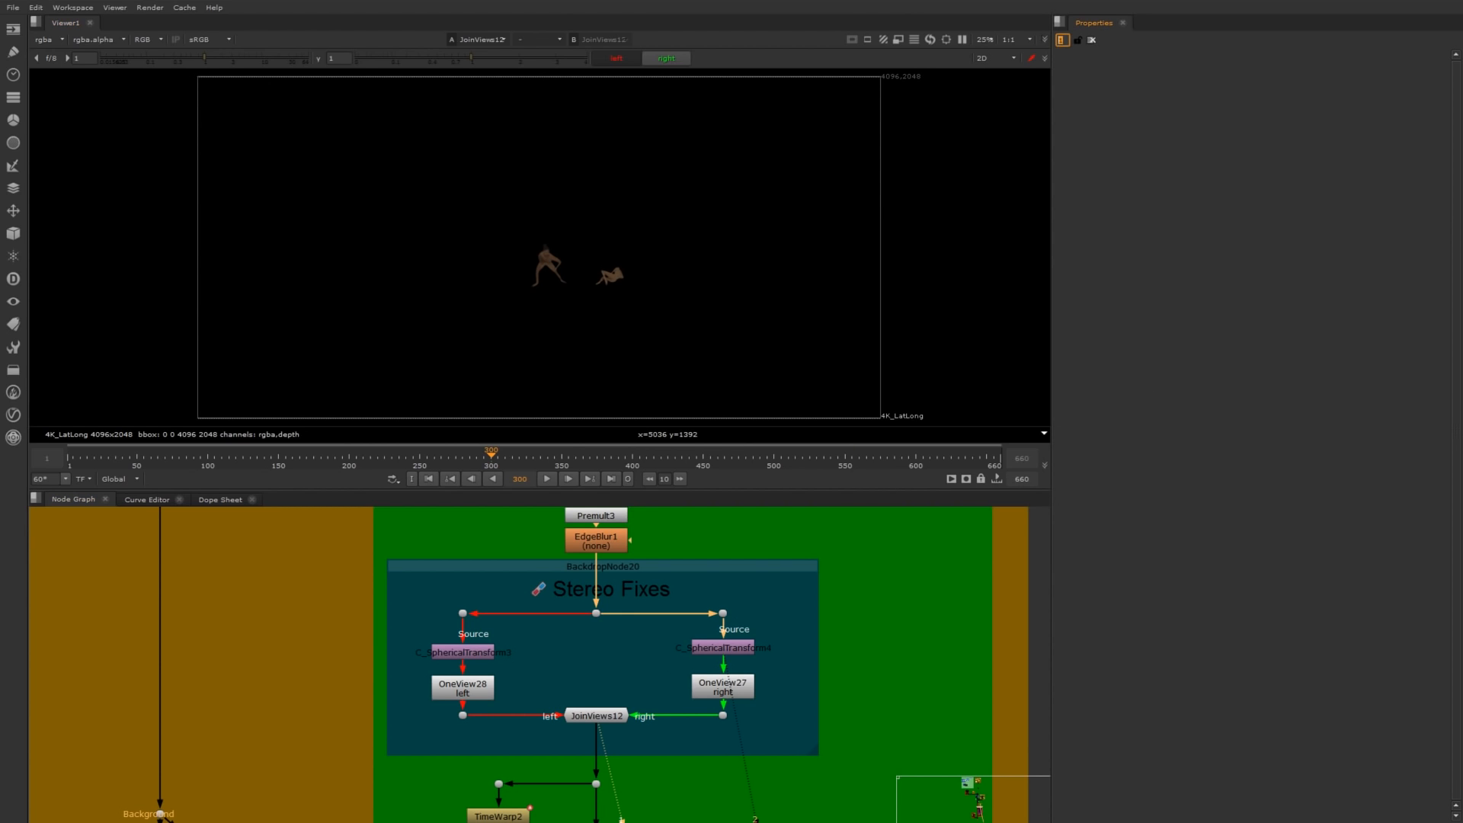
Set the maximum number of open property panels to 2.
{"action": "type", "text": "2"}
{"action": "key", "text": "Return"}
Go to the Fake Reflection group and show the dot below its Transform node in the viewer.
{"action": "middle_click_drag", "start_coordinate": [752, 628], "coordinate": [705, 625], "text": "alt"}
{"action": "middle_click_drag", "start_coordinate": [756, 599], "coordinate": [732, 488]}
{"action": "middle_click_drag", "start_coordinate": [604, 648], "coordinate": [686, 646], "text": "alt"}
{"action": "middle_click_drag", "start_coordinate": [669, 617], "coordinate": [648, 536]}
{"action": "scroll", "coordinate": [692, 618], "scroll_direction": "down", "scroll_amount": 2}
{"action": "scroll", "coordinate": [594, 612], "scroll_direction": "up", "scroll_amount": 2}
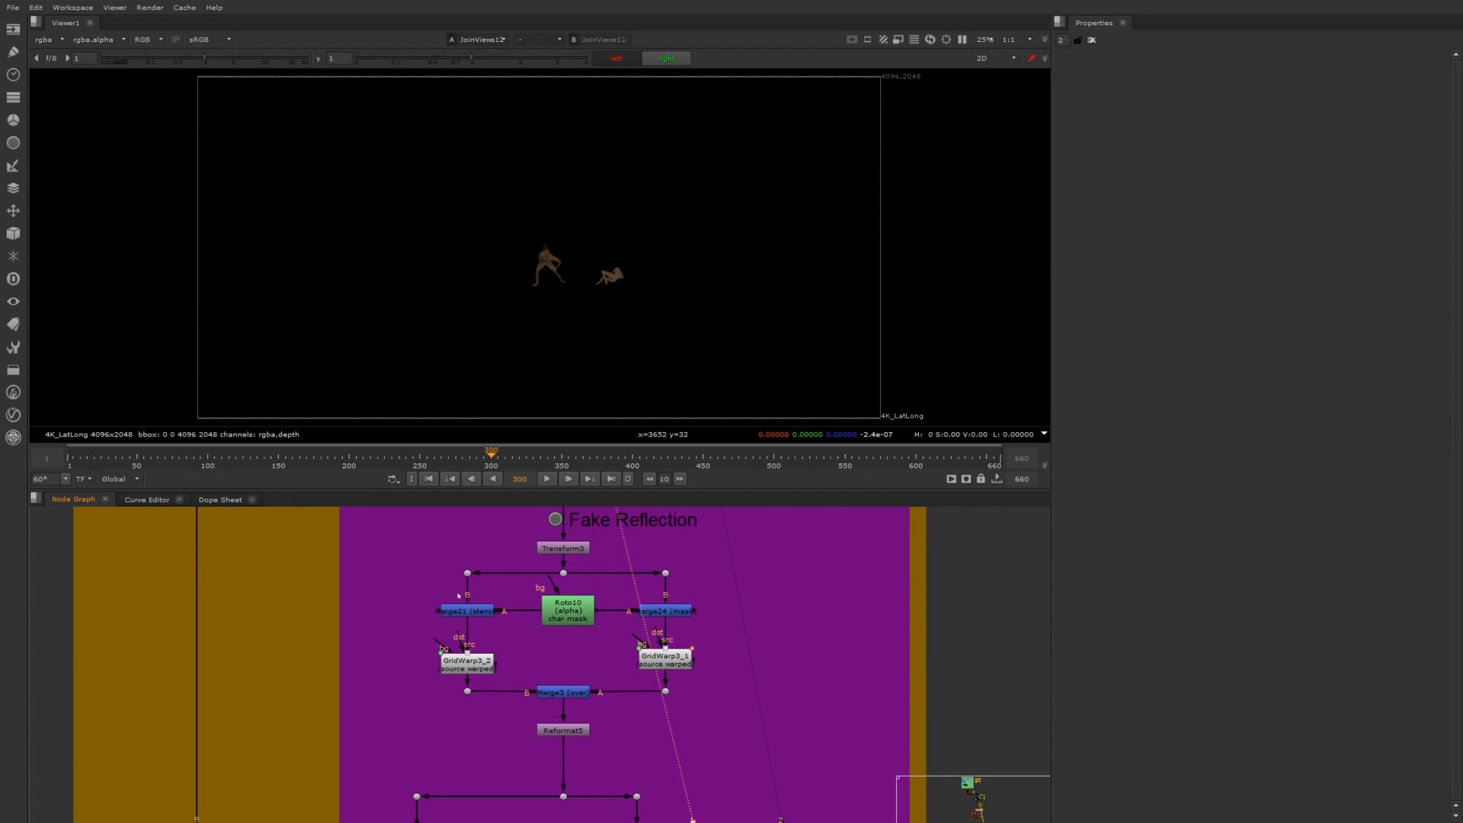
{"action": "left_click", "coordinate": [563, 573]}
{"action": "key", "text": "1"}
{"action": "middle_click_drag", "start_coordinate": [523, 663], "coordinate": [446, 599], "text": "alt"}
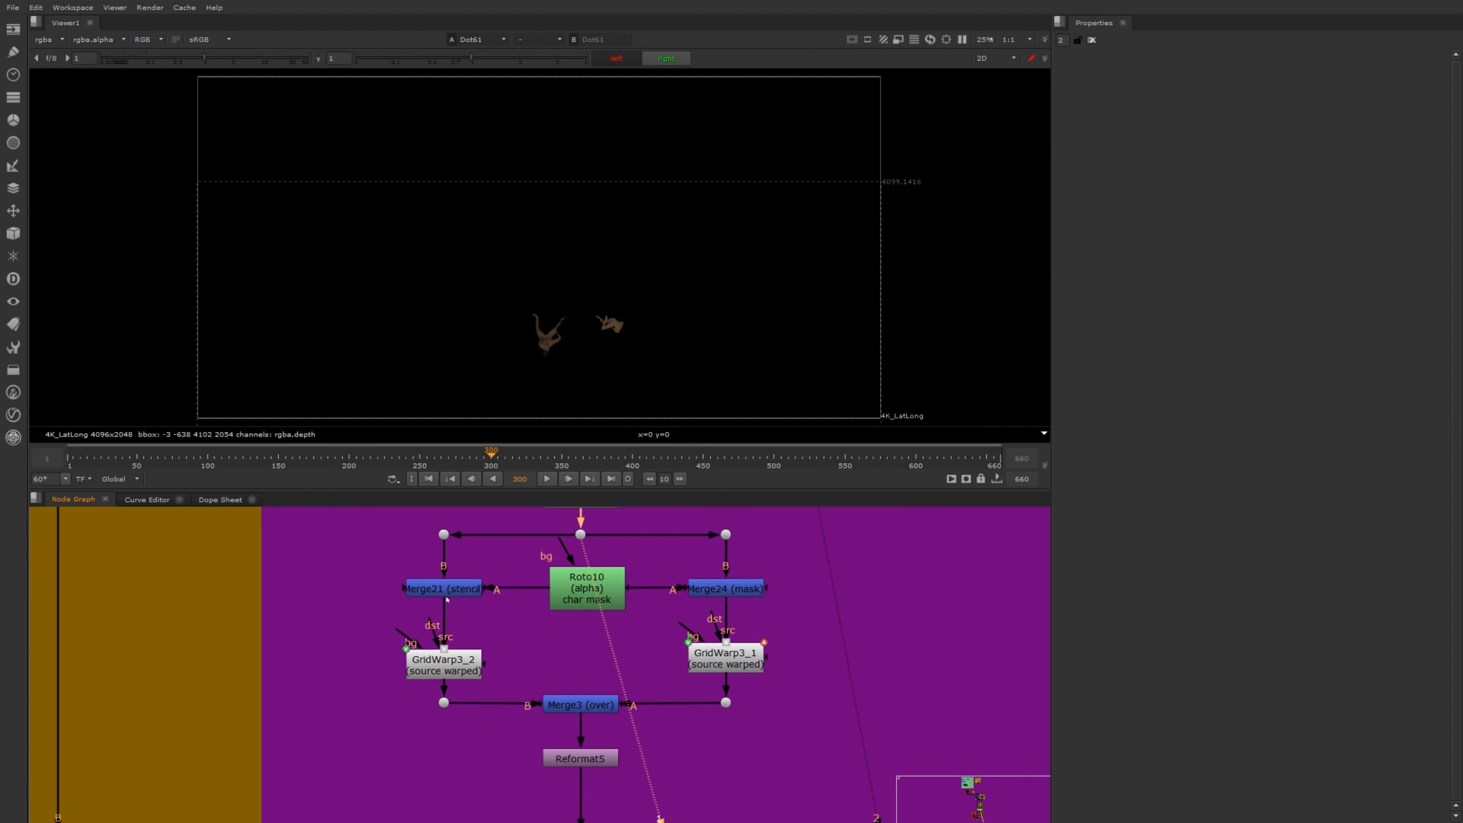
Show the Roto10 character mask in the viewer and open its properties.
{"action": "left_click", "coordinate": [566, 593]}
{"action": "key", "text": "1"}
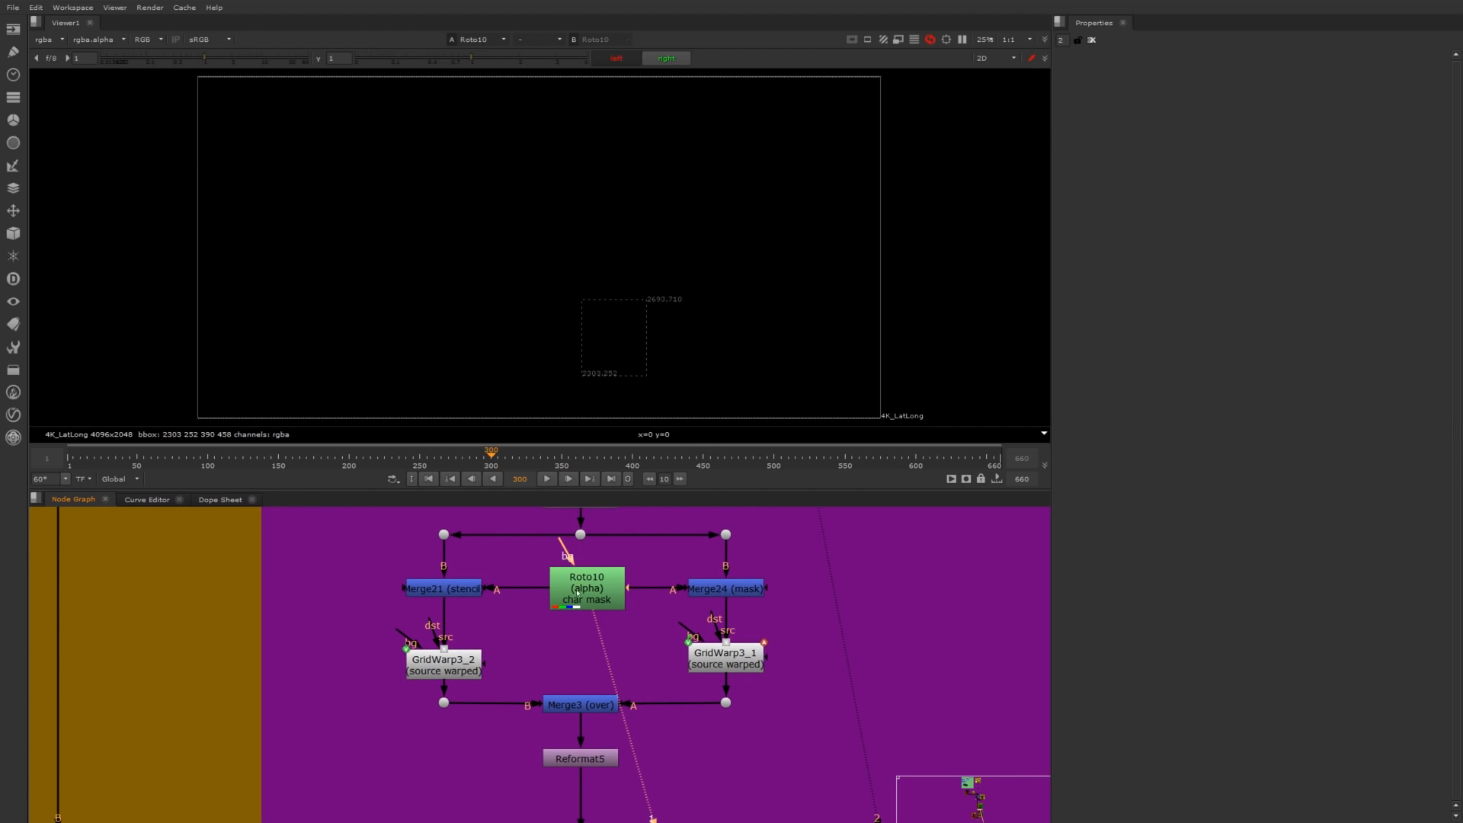
{"action": "double_click", "coordinate": [586, 591]}
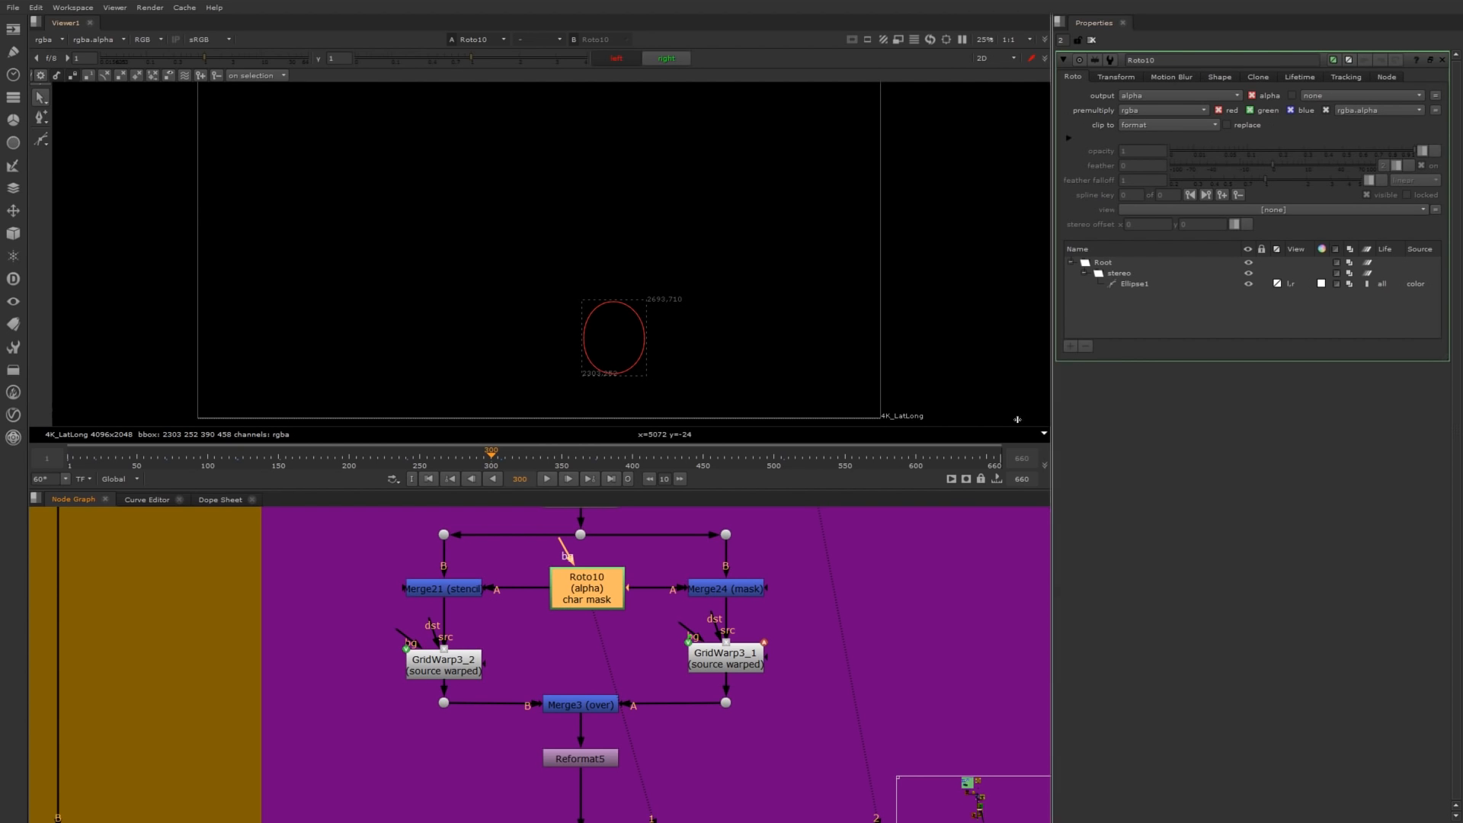
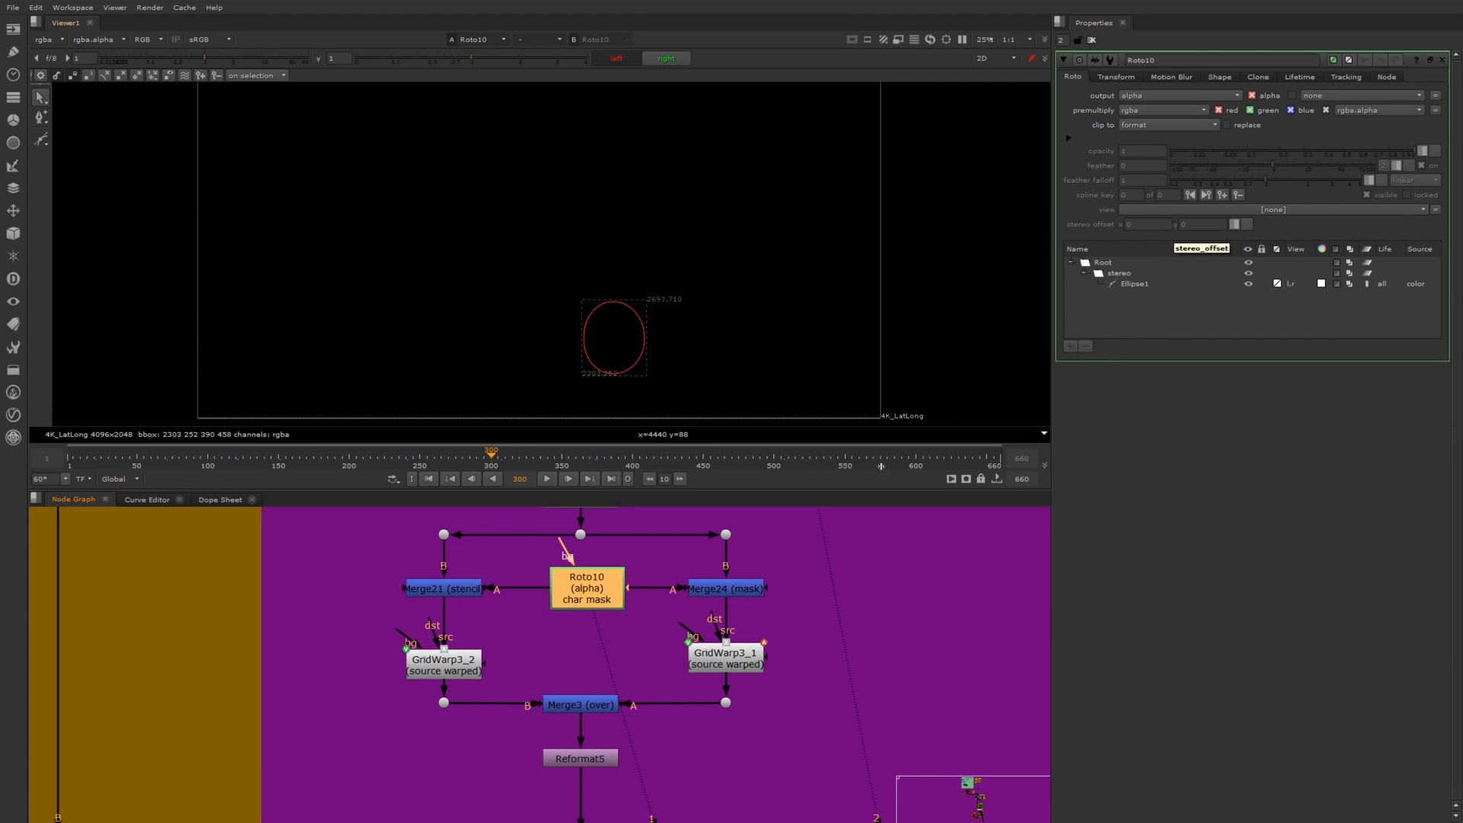
Show the dot above Merge24 in the viewer and compare Roto10's ellipse with the dancer in the left and right views.
{"action": "left_click_drag", "start_coordinate": [737, 567], "coordinate": [690, 524]}
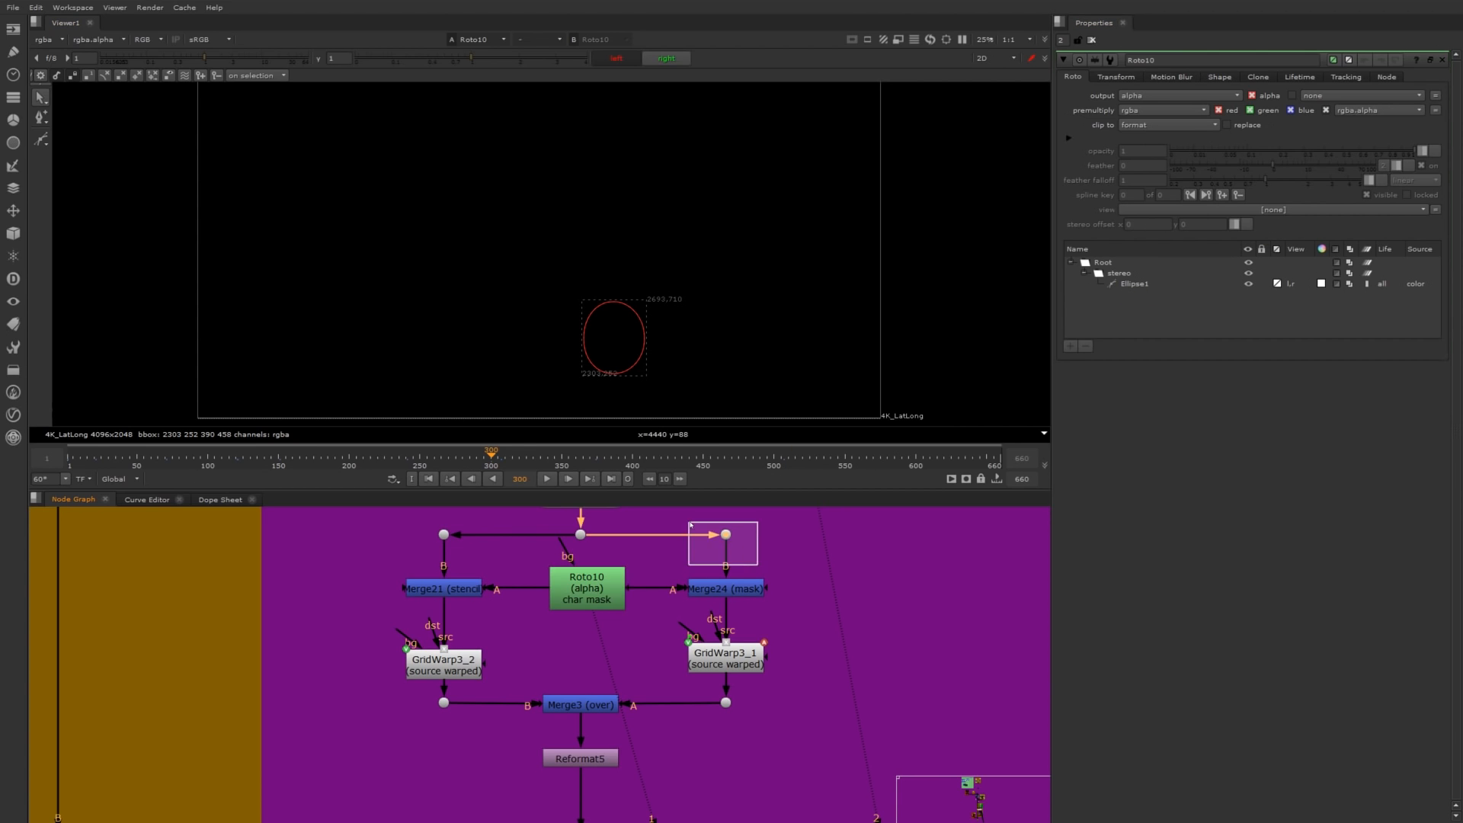
{"action": "key", "text": "1"}
{"action": "left_click", "coordinate": [618, 59]}
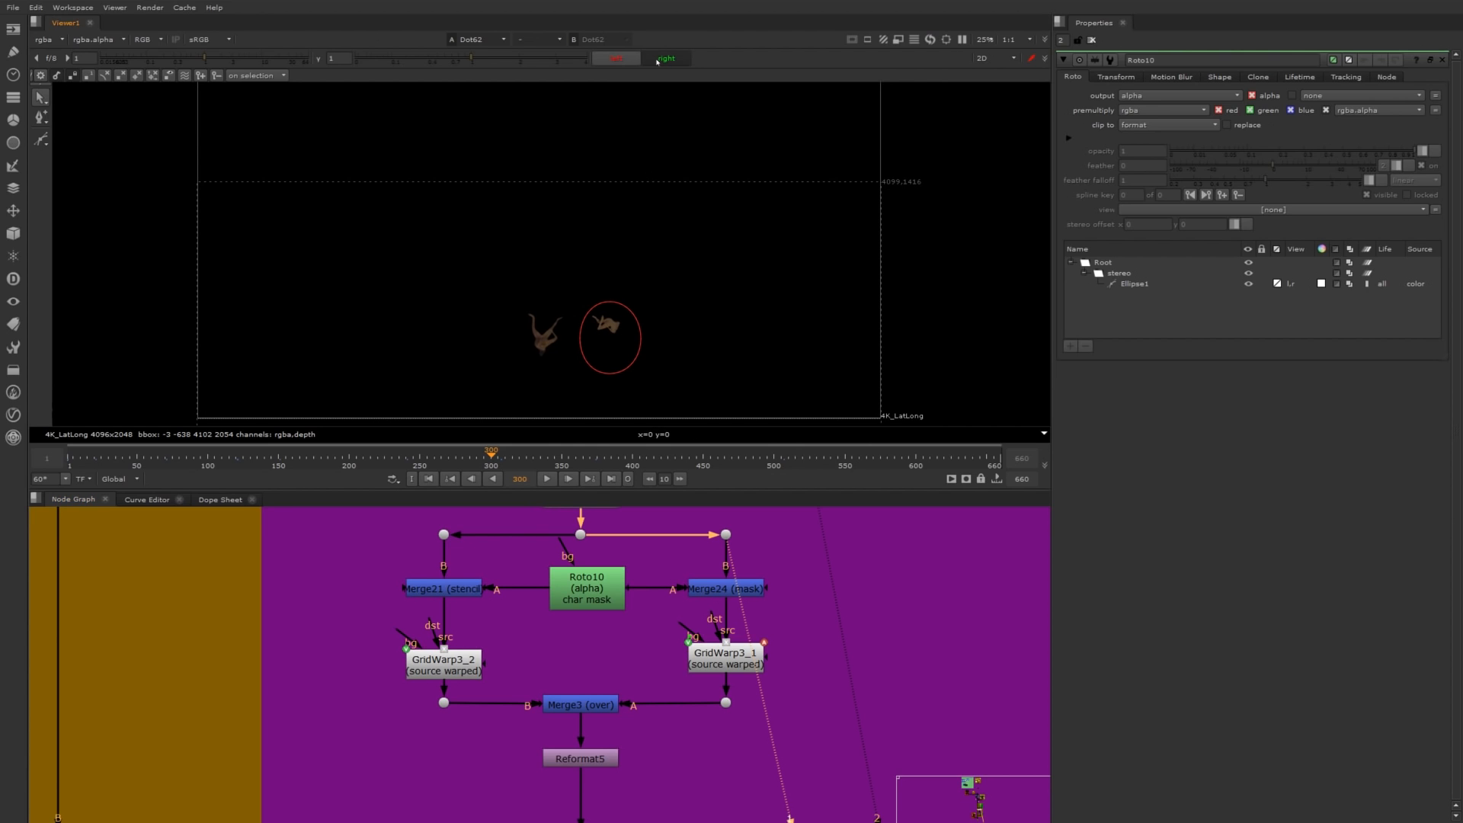
{"action": "left_click", "coordinate": [664, 60]}
{"action": "scroll", "coordinate": [663, 316], "scroll_direction": "up", "scroll_amount": 5}
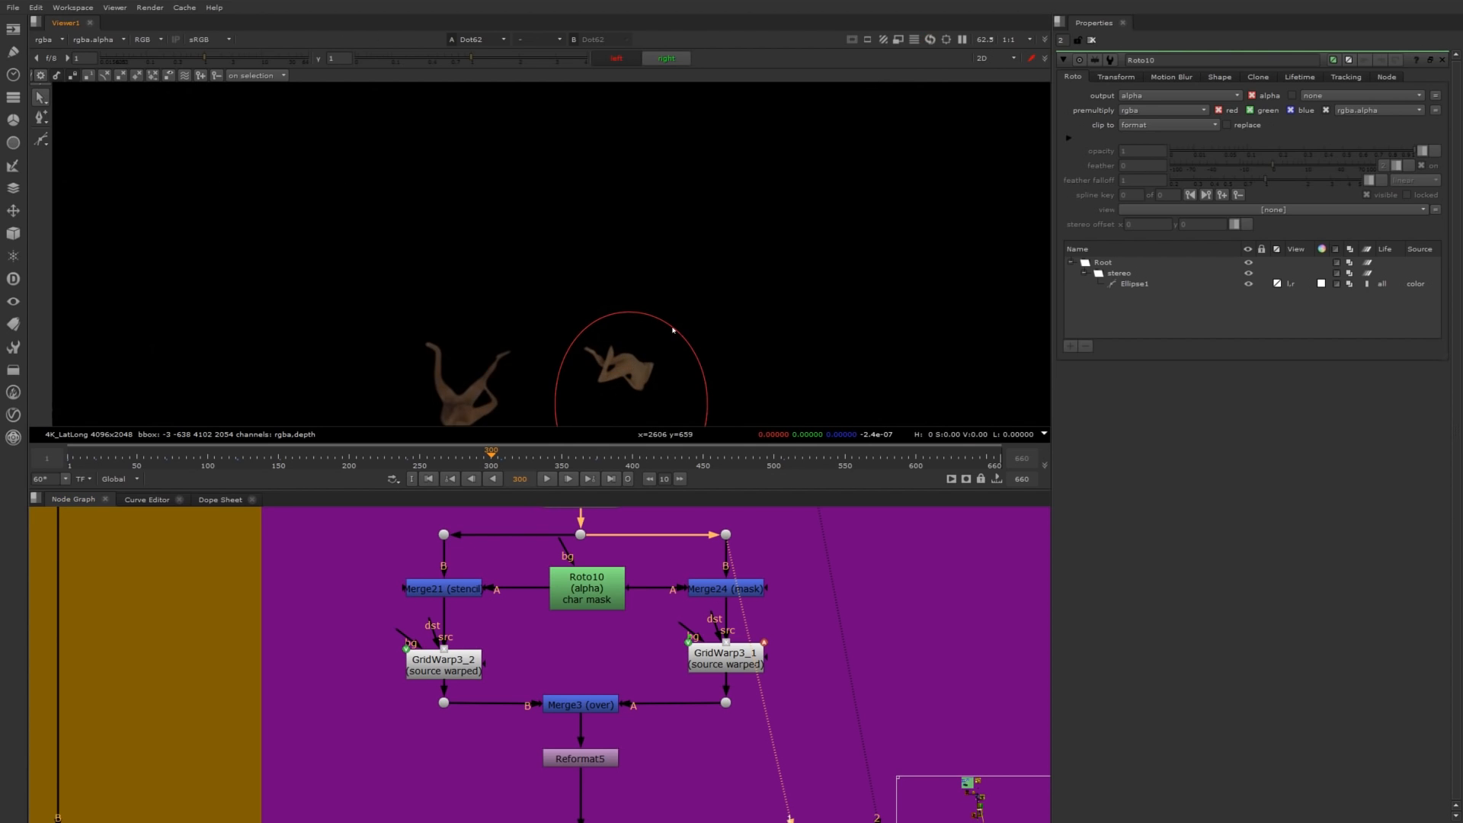
Move Ellipse1 out of Roto10's stereo folder to directly under Root and compare the left and right views.
{"action": "left_click", "coordinate": [1113, 279]}
{"action": "left_click_drag", "start_coordinate": [1111, 275], "coordinate": [1105, 266]}
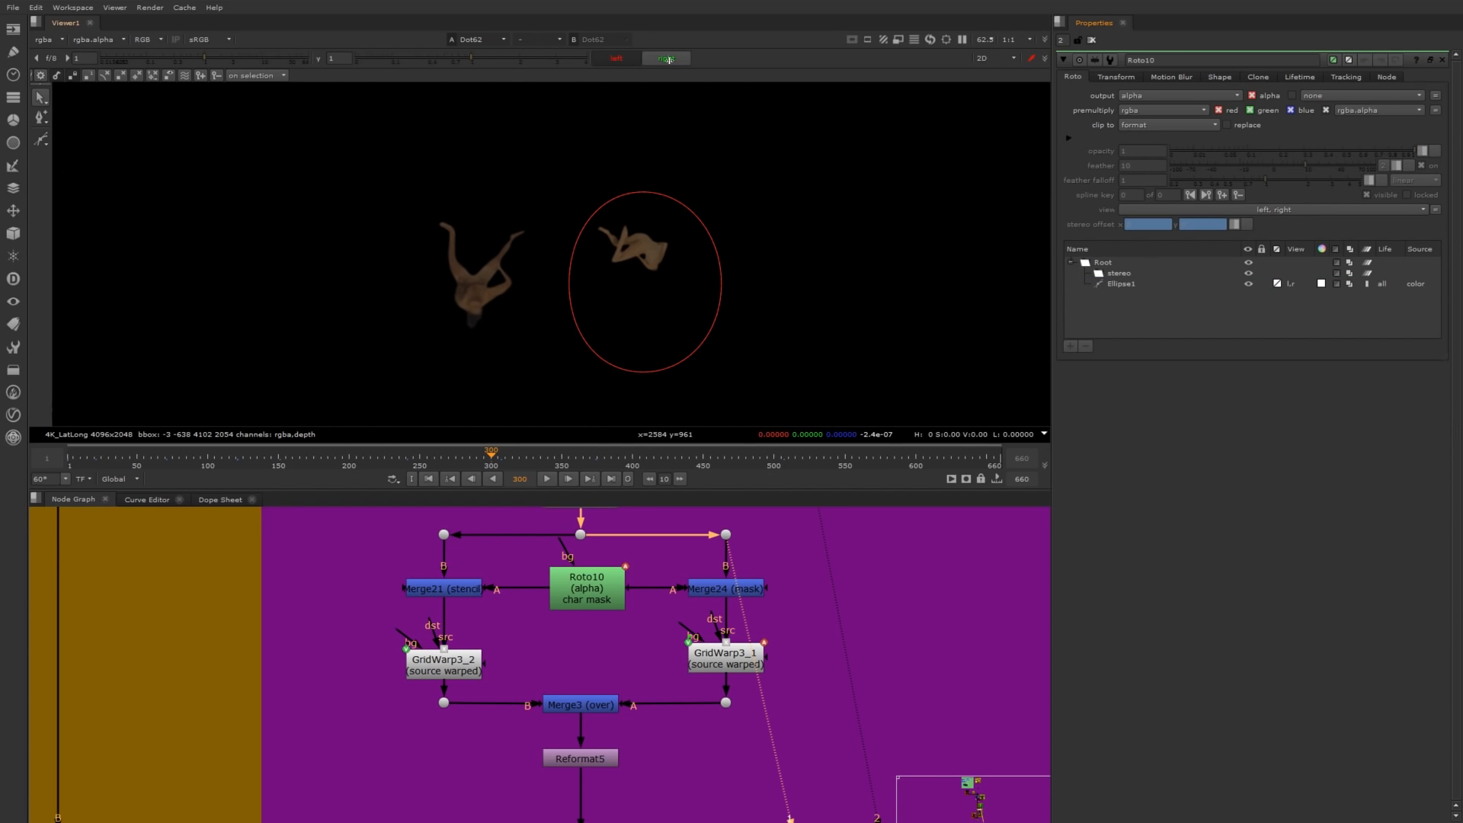
{"action": "left_click", "coordinate": [618, 58]}
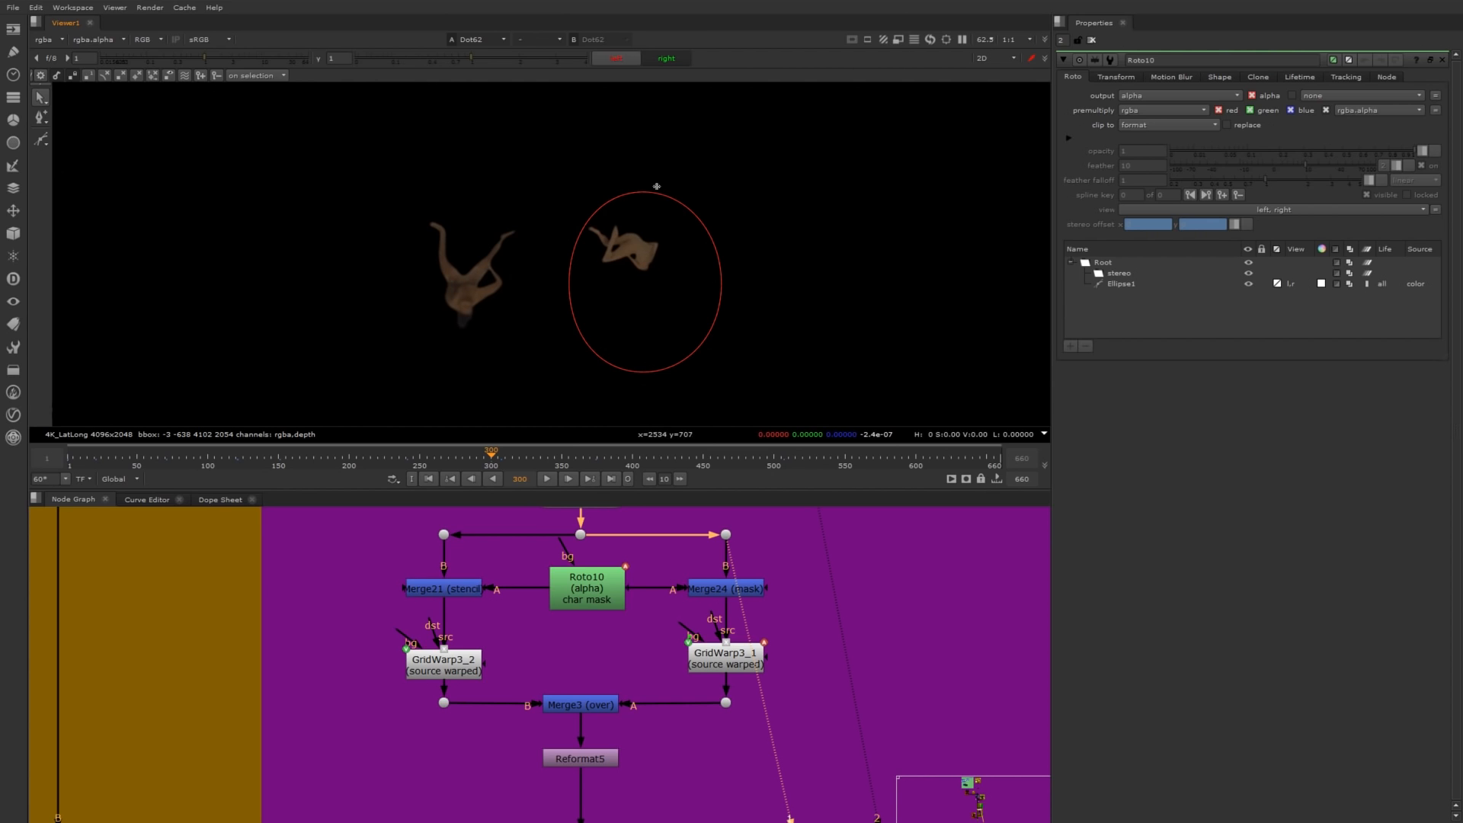
{"action": "left_click", "coordinate": [658, 59]}
{"action": "left_click", "coordinate": [616, 58]}
{"action": "left_click", "coordinate": [649, 57]}
{"action": "left_click", "coordinate": [632, 58]}
{"action": "left_click", "coordinate": [648, 58]}
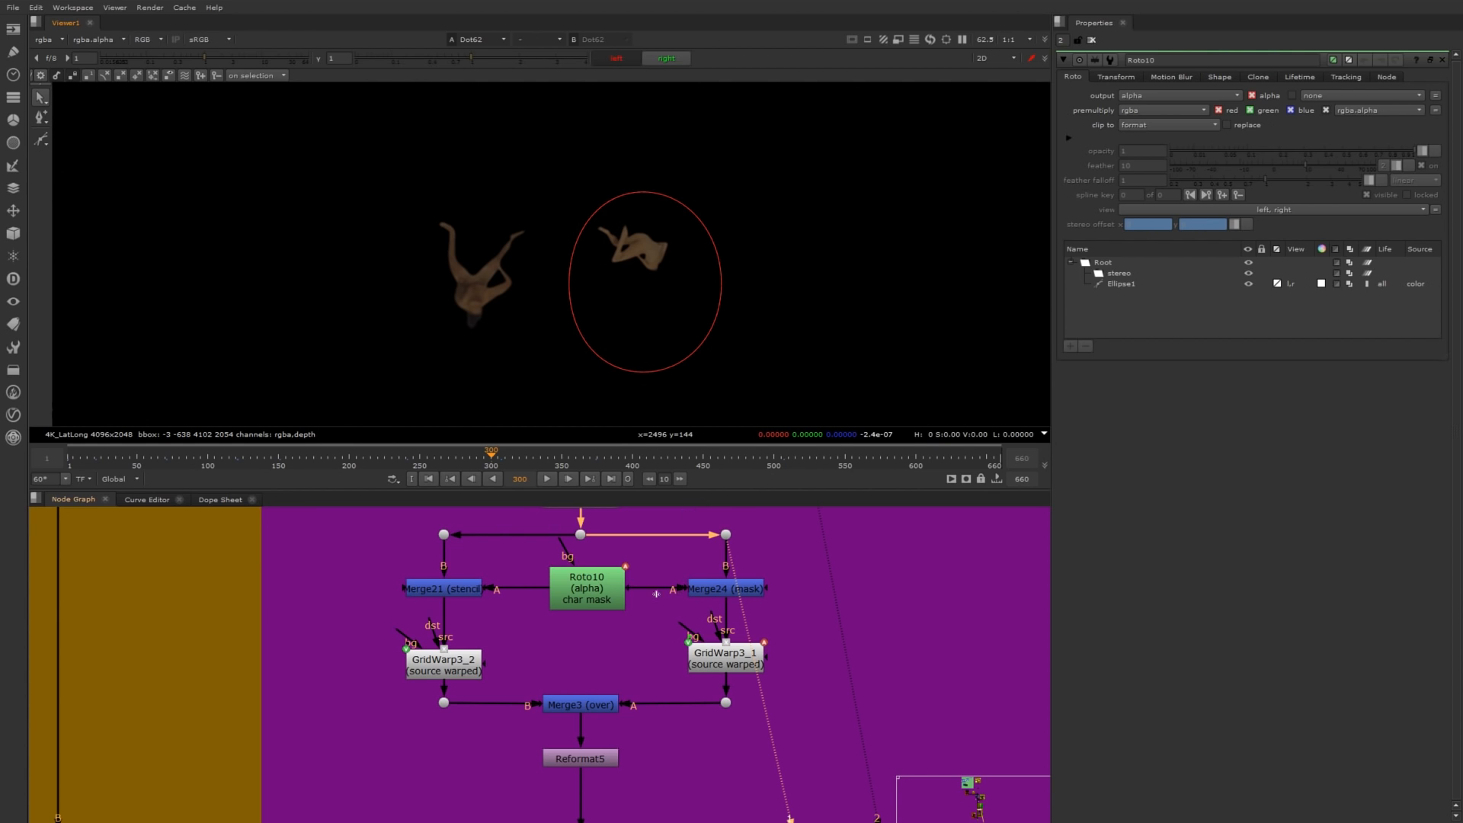
{"action": "scroll", "coordinate": [656, 593], "scroll_direction": "up", "scroll_amount": 3}
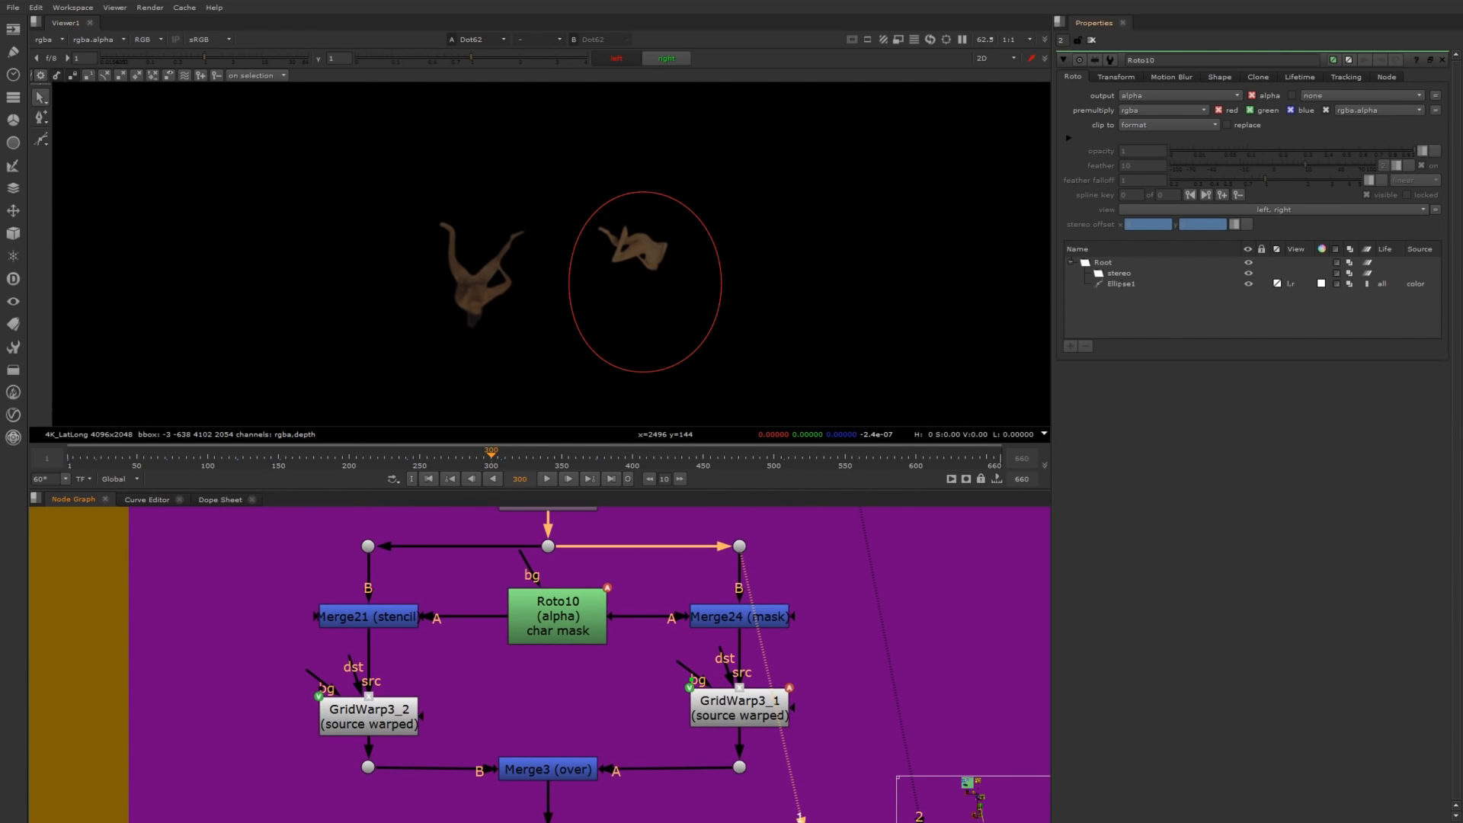
Remove the stereo layer from Roto10's shape list and add a new layer under Root.
{"action": "left_click", "coordinate": [1120, 283]}
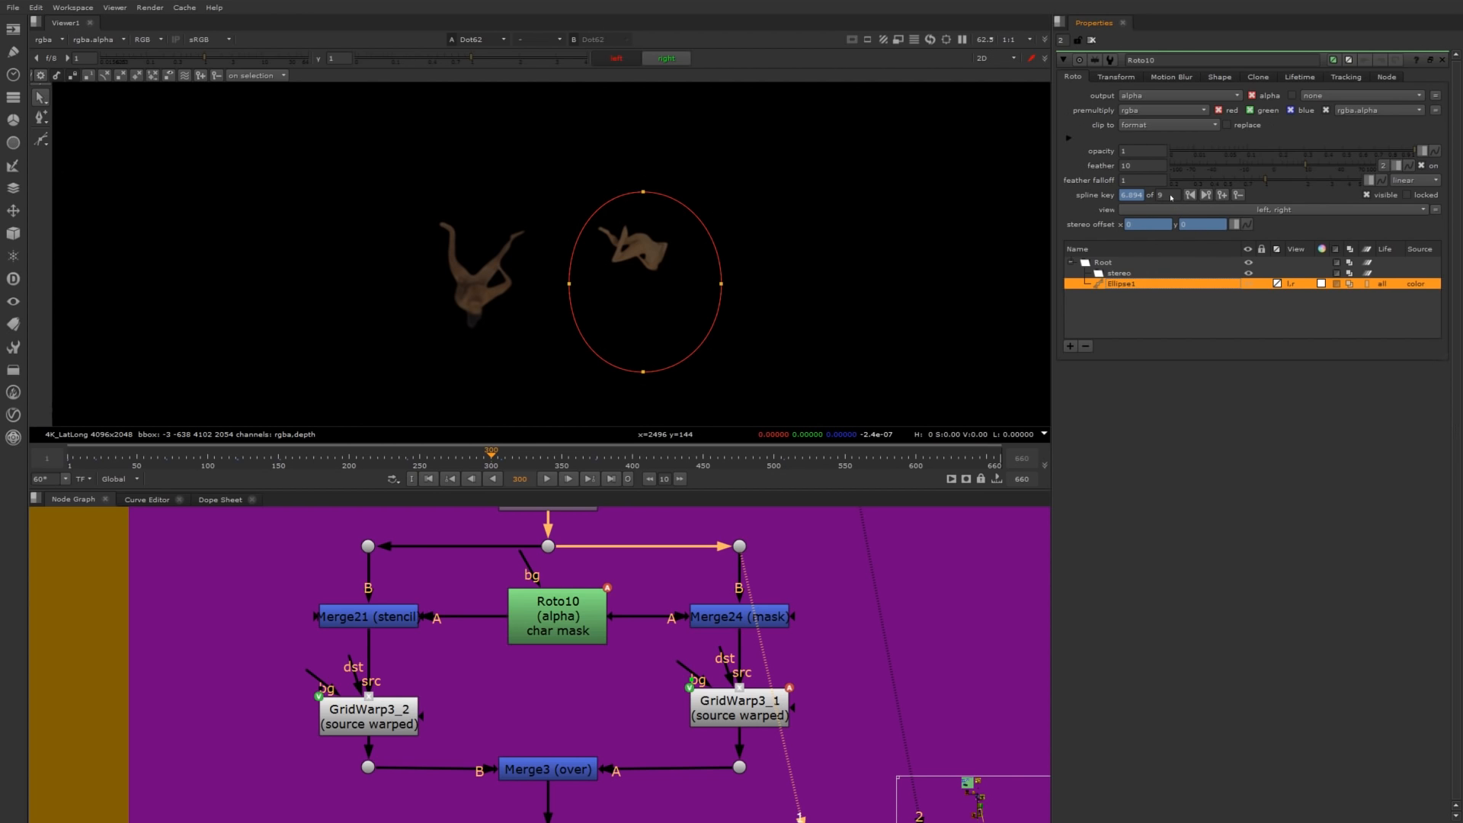
{"action": "left_click", "coordinate": [1128, 272]}
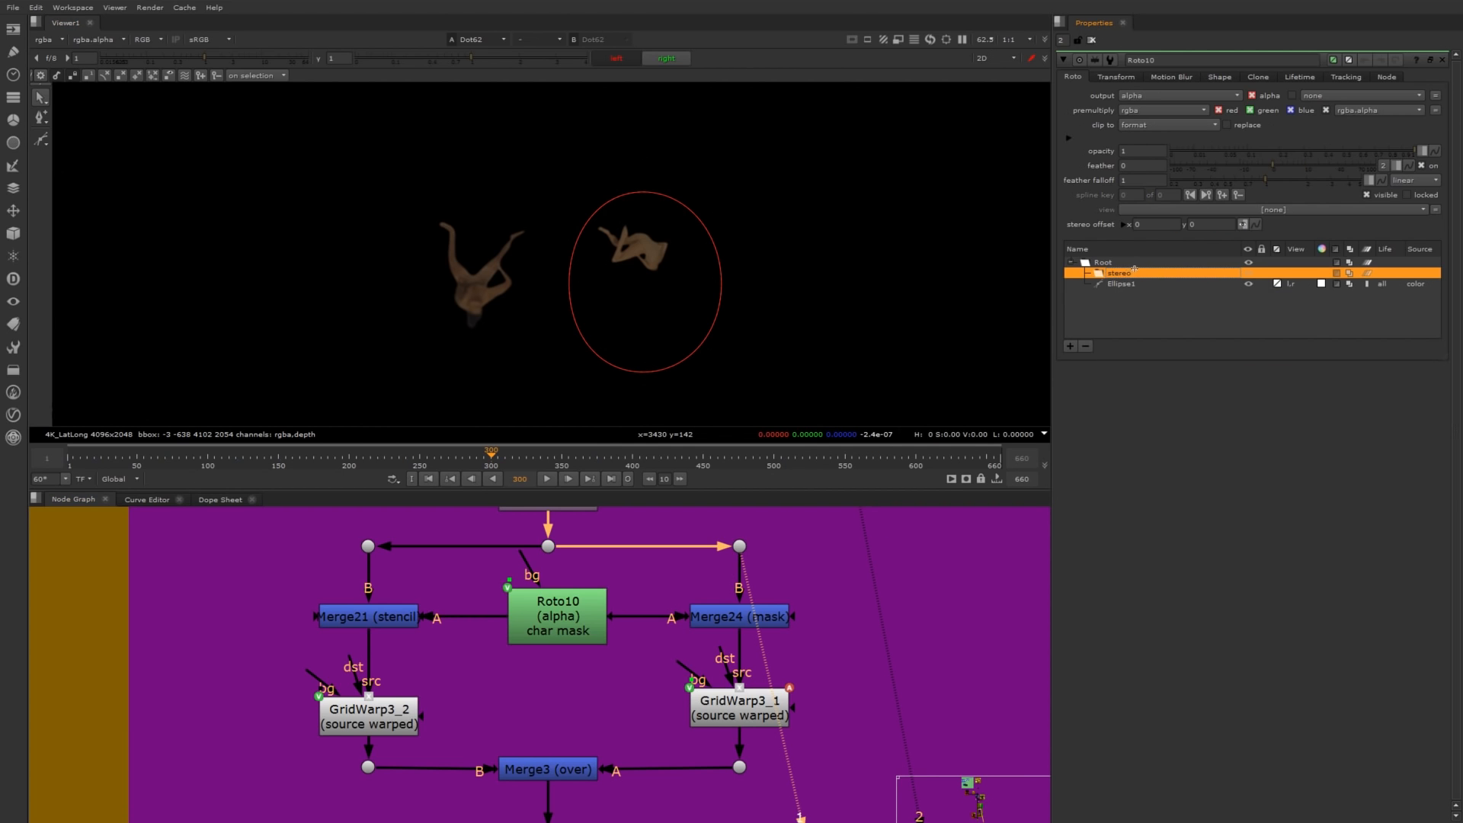
{"action": "left_click", "coordinate": [1129, 224]}
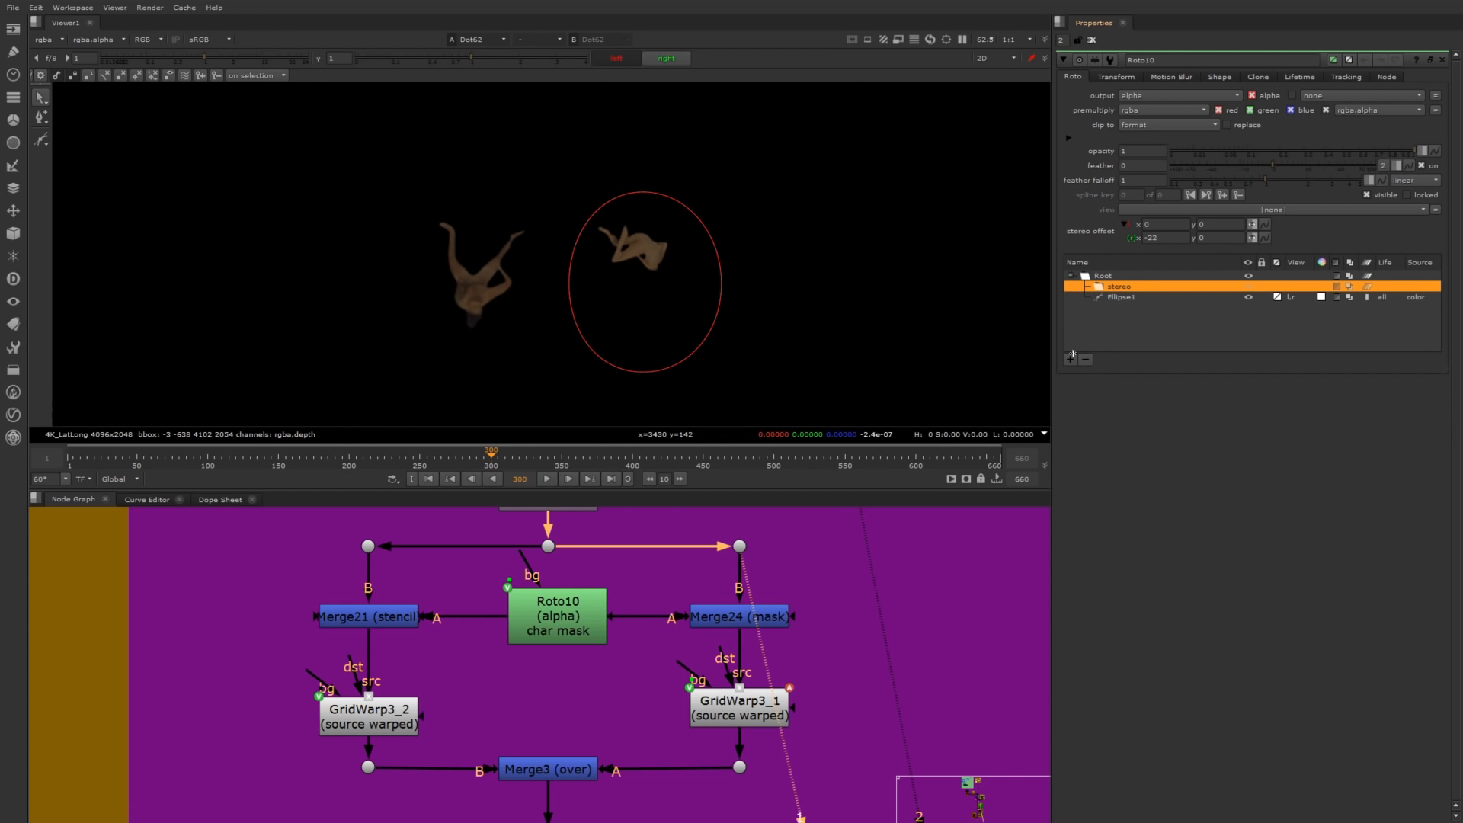
{"action": "left_click", "coordinate": [1121, 297]}
{"action": "left_click", "coordinate": [1118, 273]}
{"action": "left_click", "coordinate": [1083, 358]}
{"action": "left_click", "coordinate": [1070, 346]}
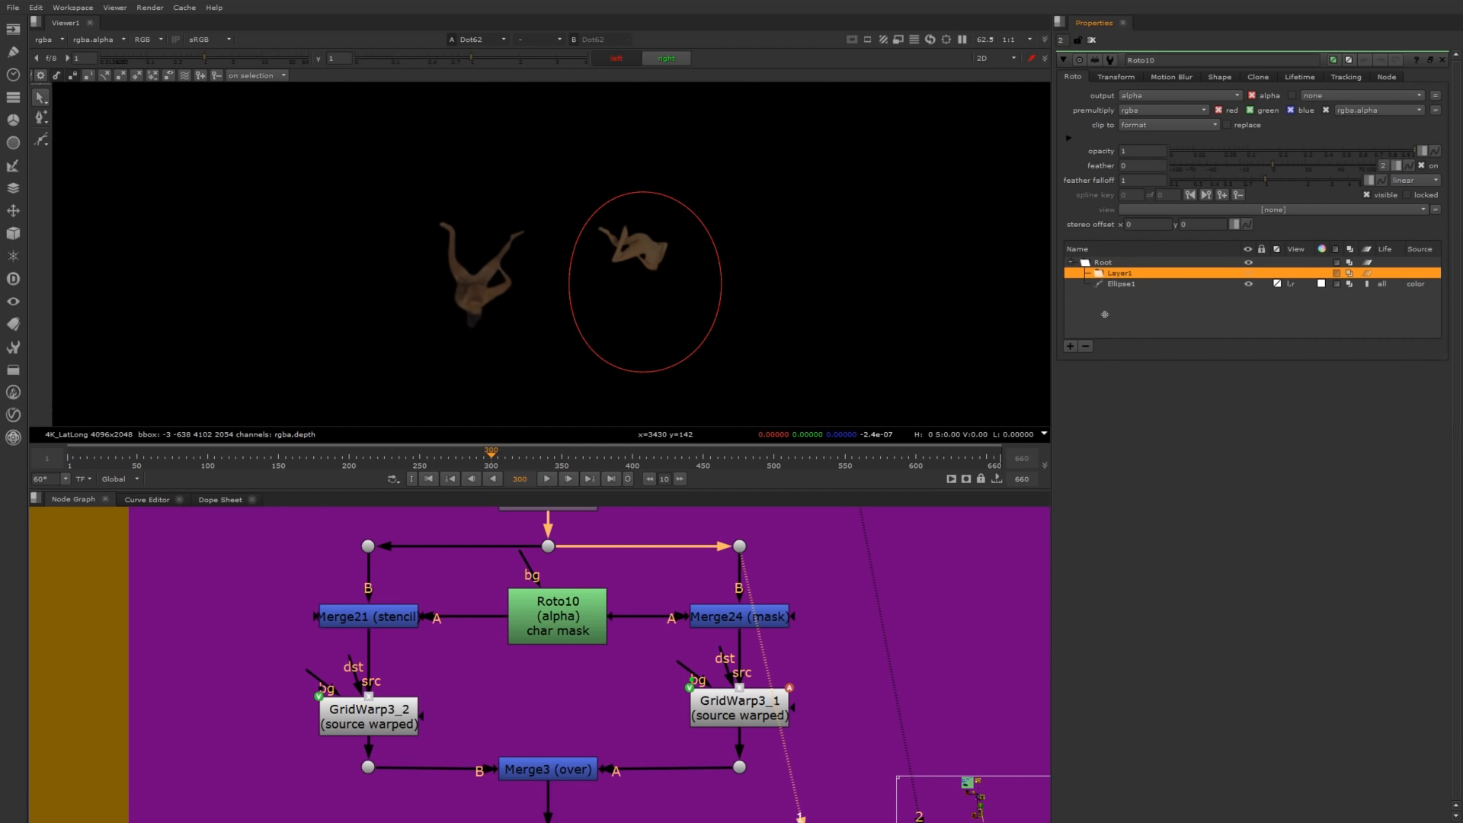
Rename the new Roto10 layer as stereo, move Ellipse1 into it and select the layer.
{"action": "double_click", "coordinate": [1115, 271]}
{"action": "type", "text": "stero"}
{"action": "key", "text": "Return"}
{"action": "type", "text": "stereo"}
{"action": "key", "text": "Return"}
{"action": "left_click_drag", "start_coordinate": [1118, 283], "coordinate": [1109, 277]}
{"action": "left_click", "coordinate": [1109, 275]}
View the dot above Roto10 and the masked result of Merge24.
{"action": "left_click_drag", "start_coordinate": [601, 580], "coordinate": [515, 522]}
{"action": "key", "text": "1"}
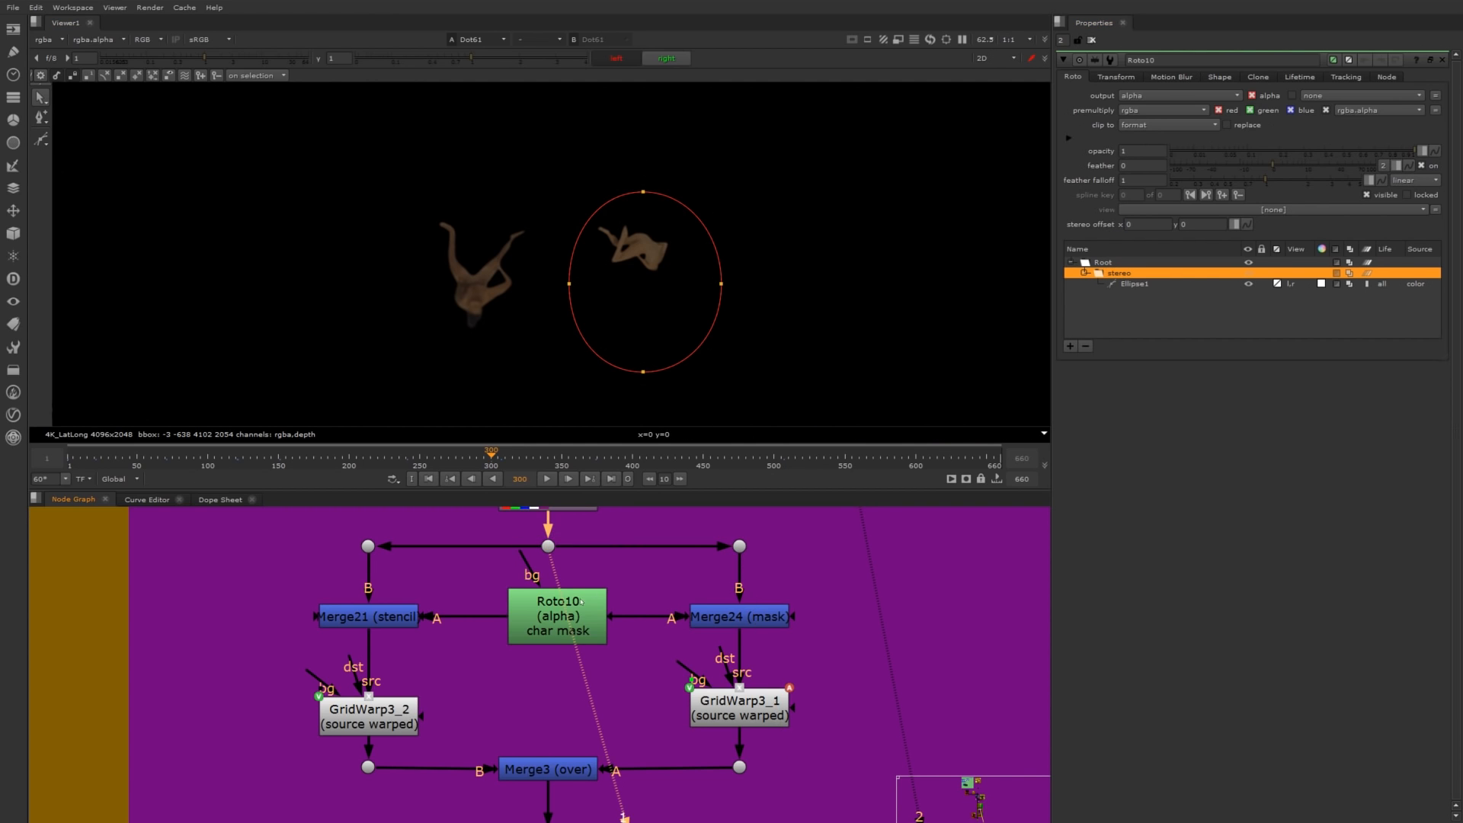
{"action": "left_click", "coordinate": [722, 629]}
{"action": "key", "text": "1"}
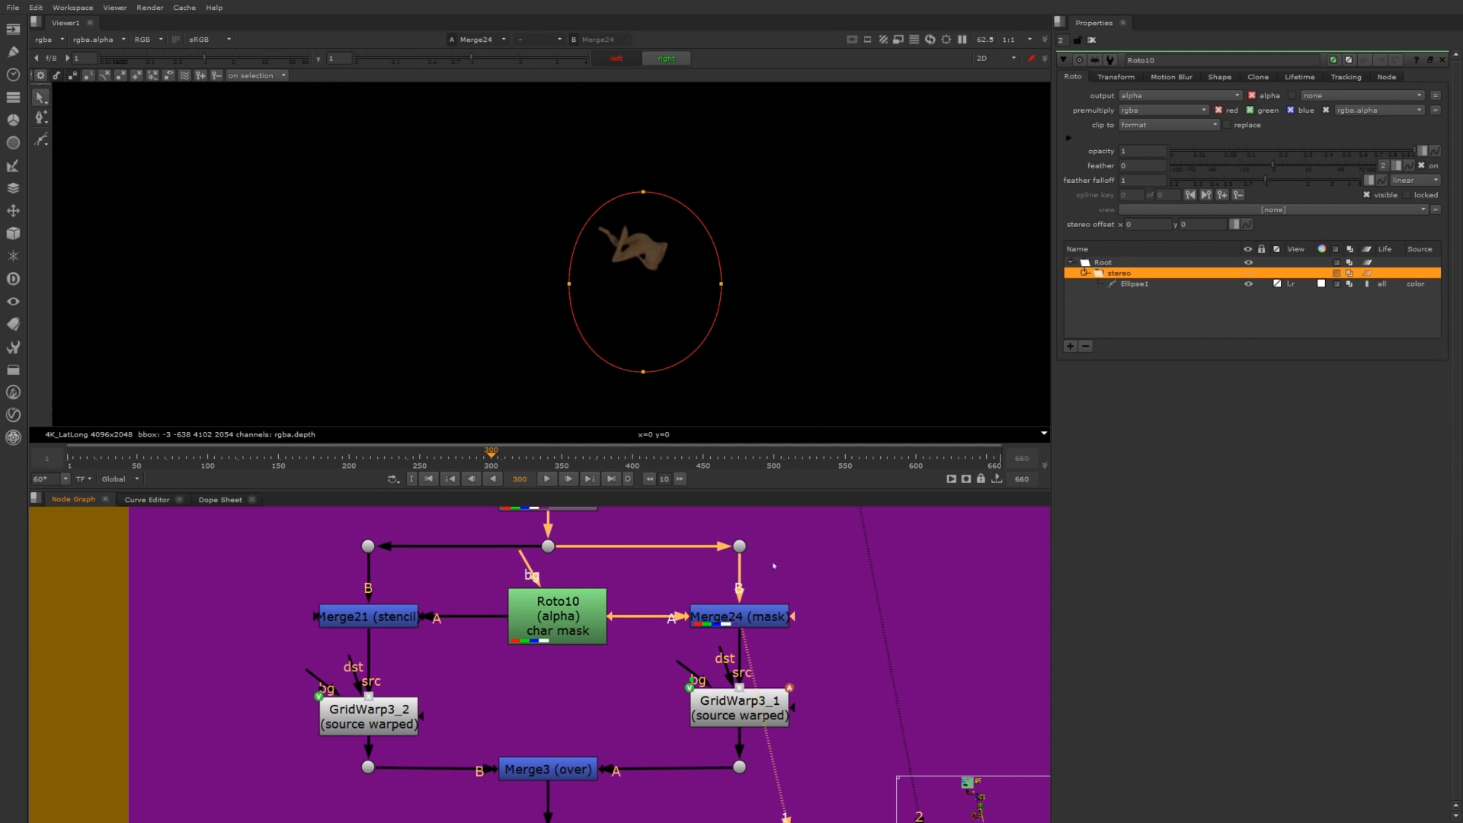
{"action": "left_click_drag", "start_coordinate": [787, 570], "coordinate": [735, 538]}
{"action": "key", "text": "1"}
{"action": "left_click", "coordinate": [748, 619]}
{"action": "key", "text": "1"}
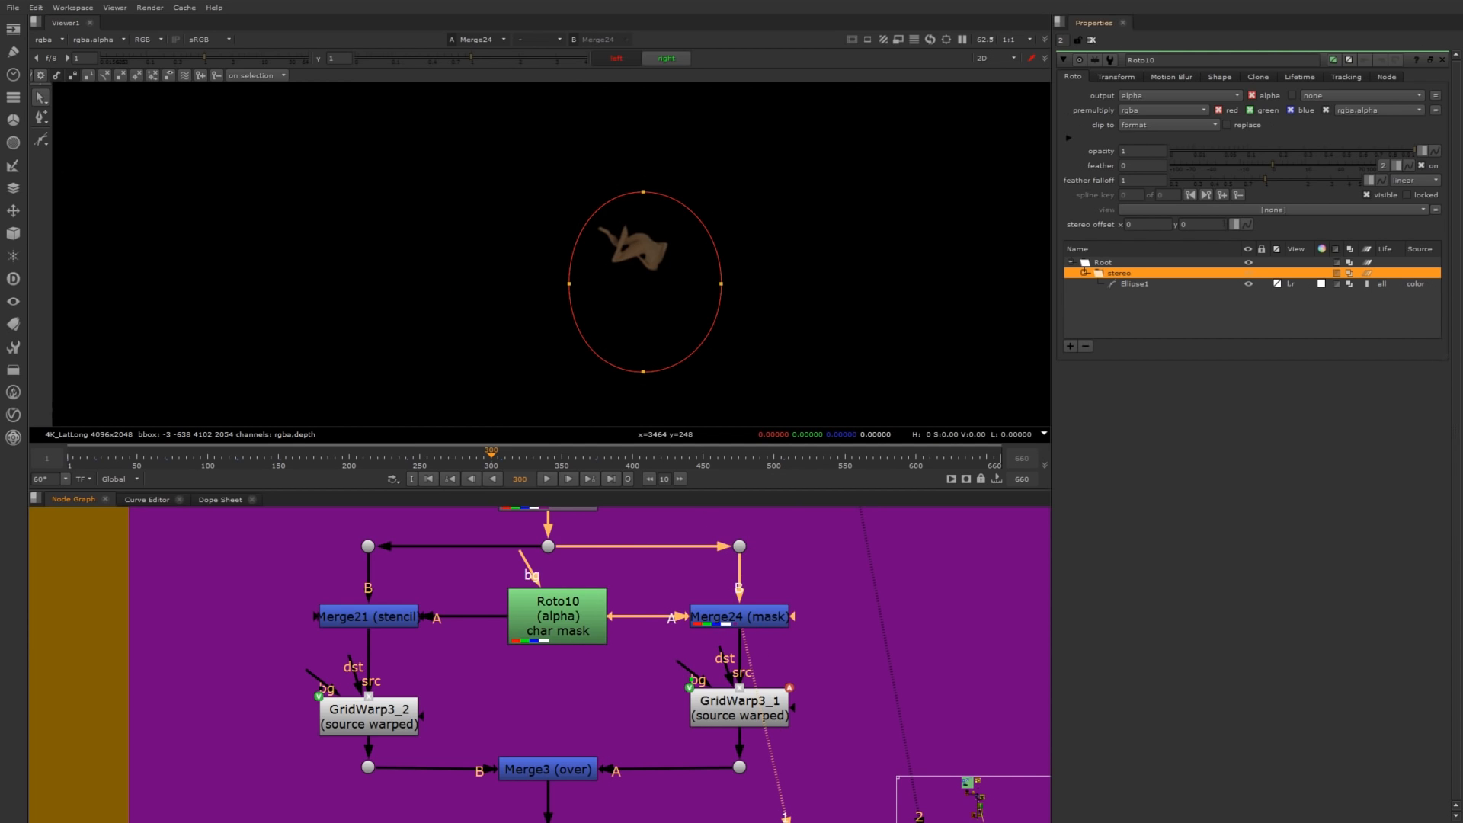
Split the stereo layer's stereo offset by view and set the right view's x offset to -22.
{"action": "left_click", "coordinate": [1236, 224]}
{"action": "left_click", "coordinate": [1265, 238]}
{"action": "left_click", "coordinate": [1152, 238]}
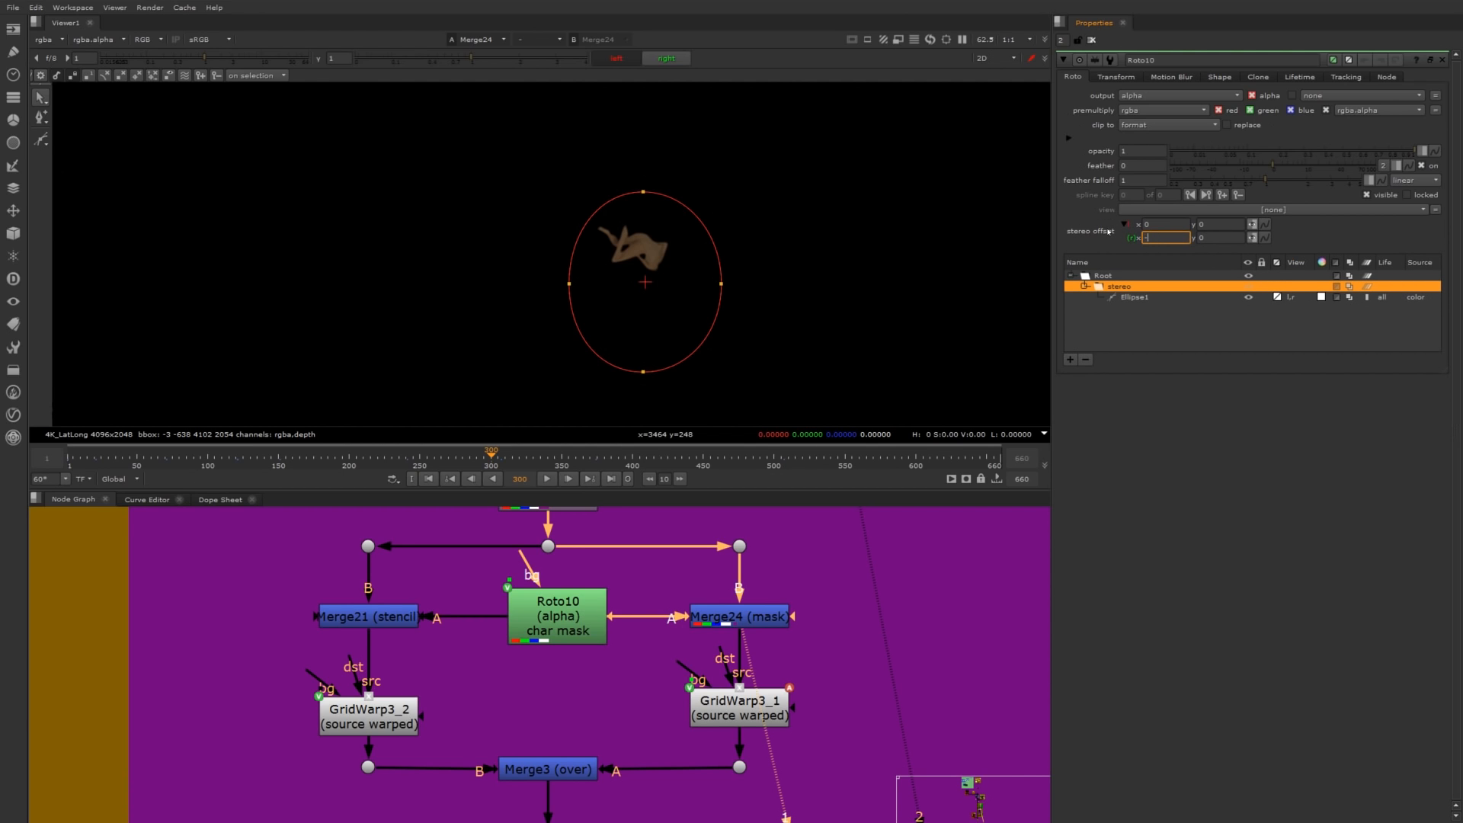
{"action": "key", "text": "Return"}
Compare the ellipse and the masked dancer at Merge24 in the left and right views.
{"action": "left_click", "coordinate": [654, 59]}
{"action": "left_click", "coordinate": [666, 58]}
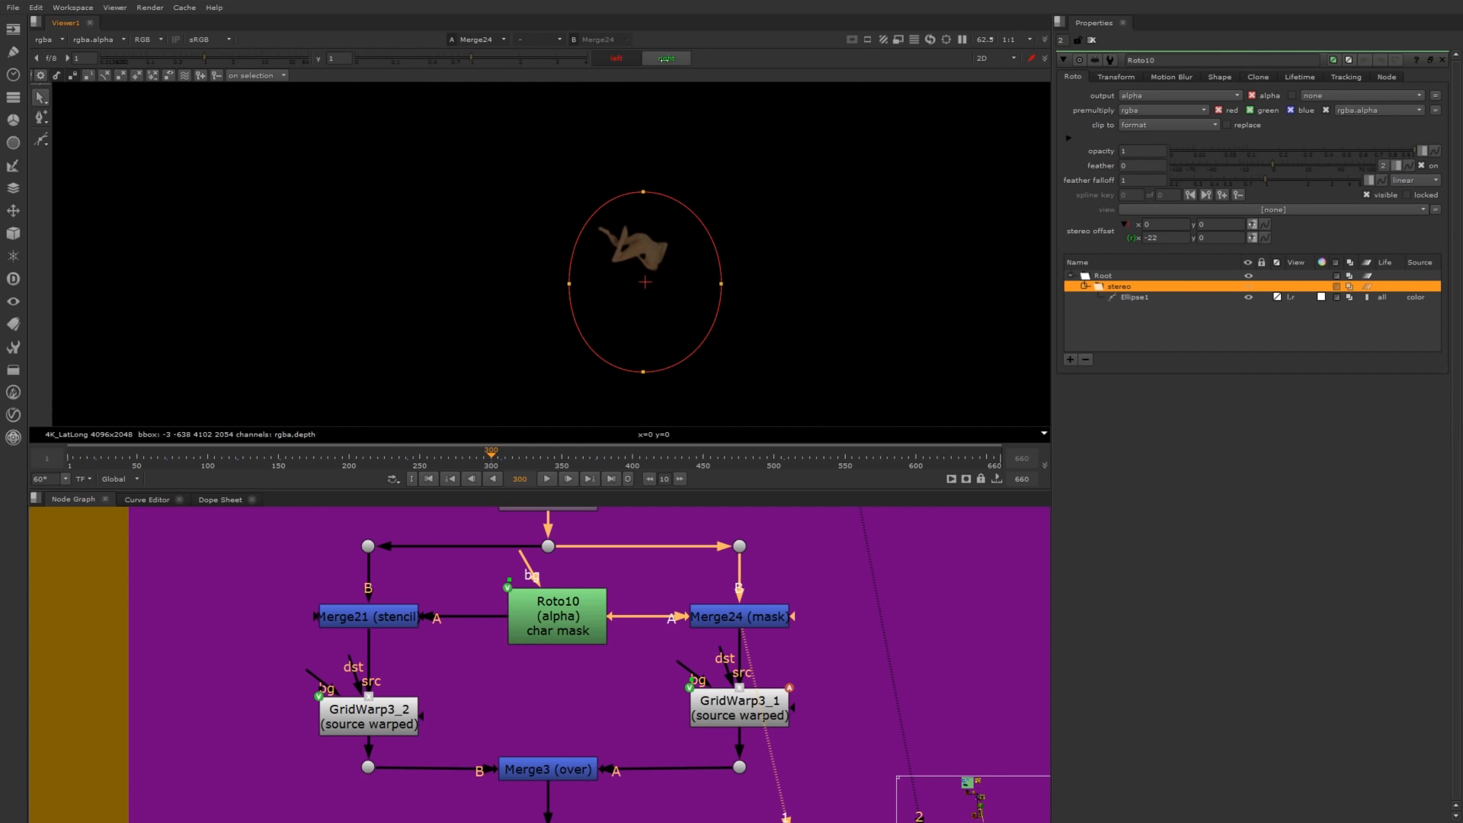
{"action": "left_click", "coordinate": [616, 59]}
{"action": "left_click", "coordinate": [666, 59]}
{"action": "left_click", "coordinate": [636, 58]}
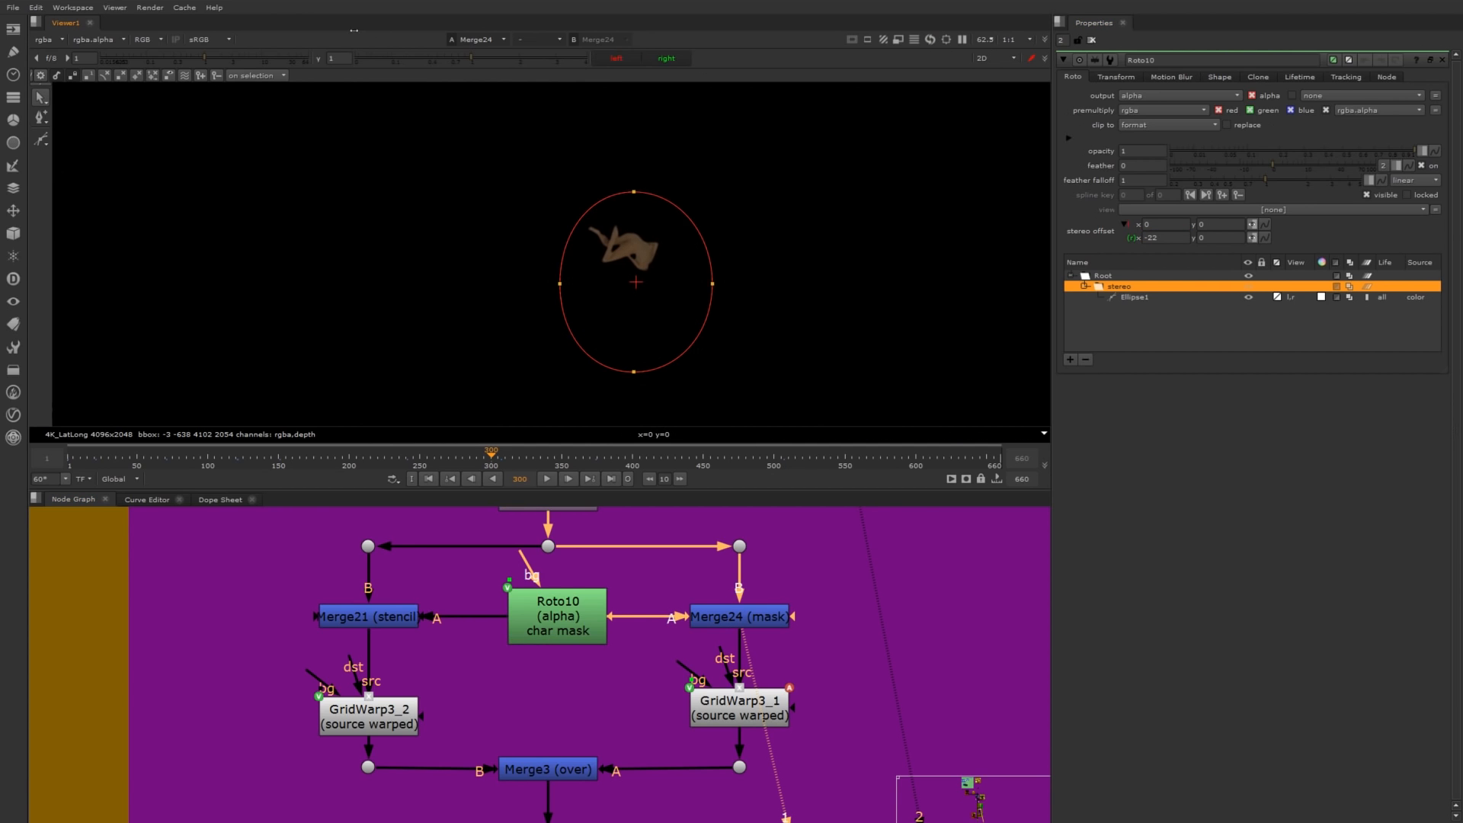
{"action": "left_click", "coordinate": [662, 58]}
{"action": "left_click", "coordinate": [637, 58]}
{"action": "left_click", "coordinate": [666, 58]}
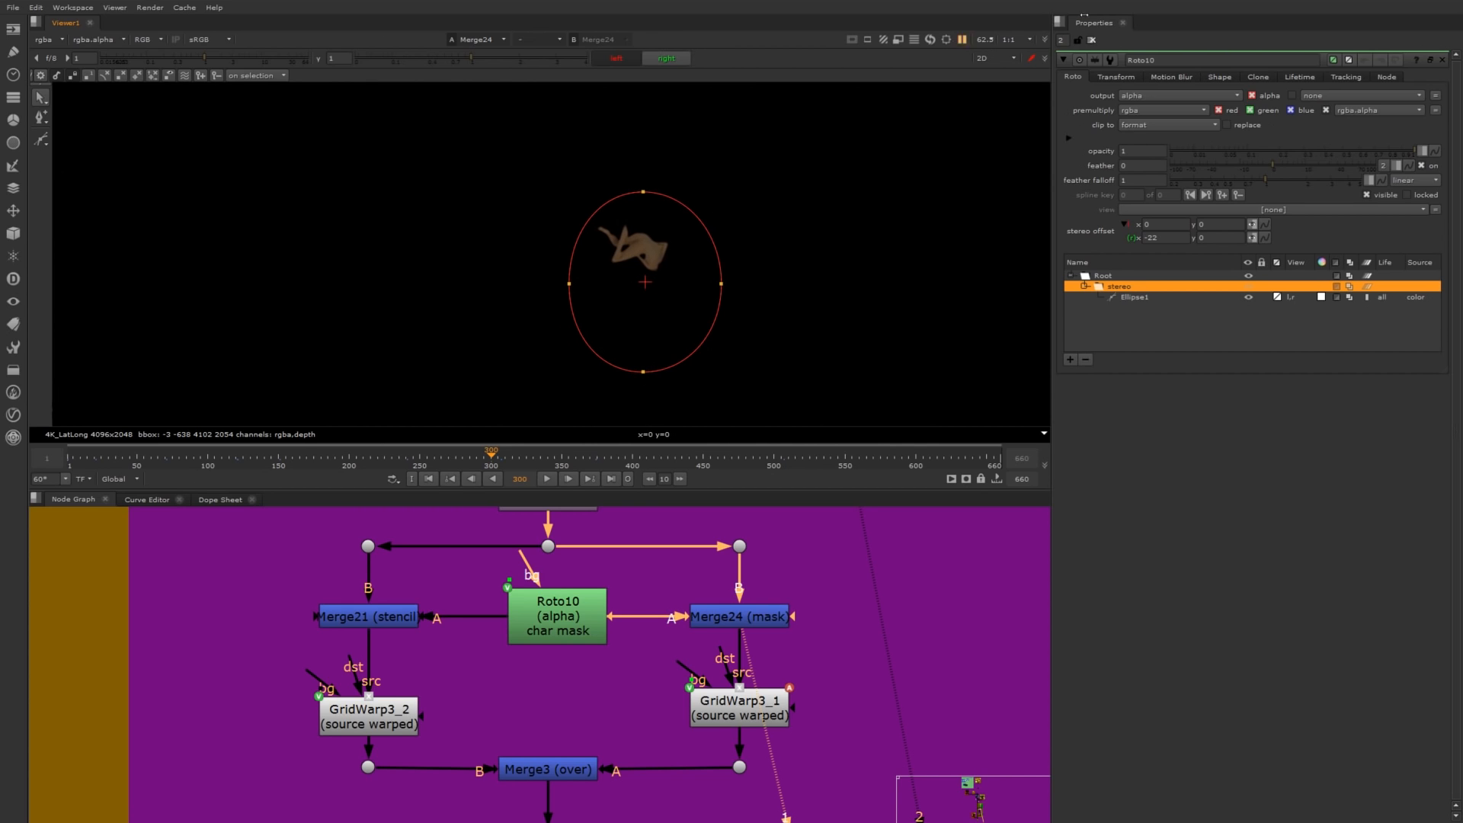
Close Roto10's properties and show the dot at the top of the Stereo Fixes group in the viewer.
{"action": "left_click", "coordinate": [699, 563]}
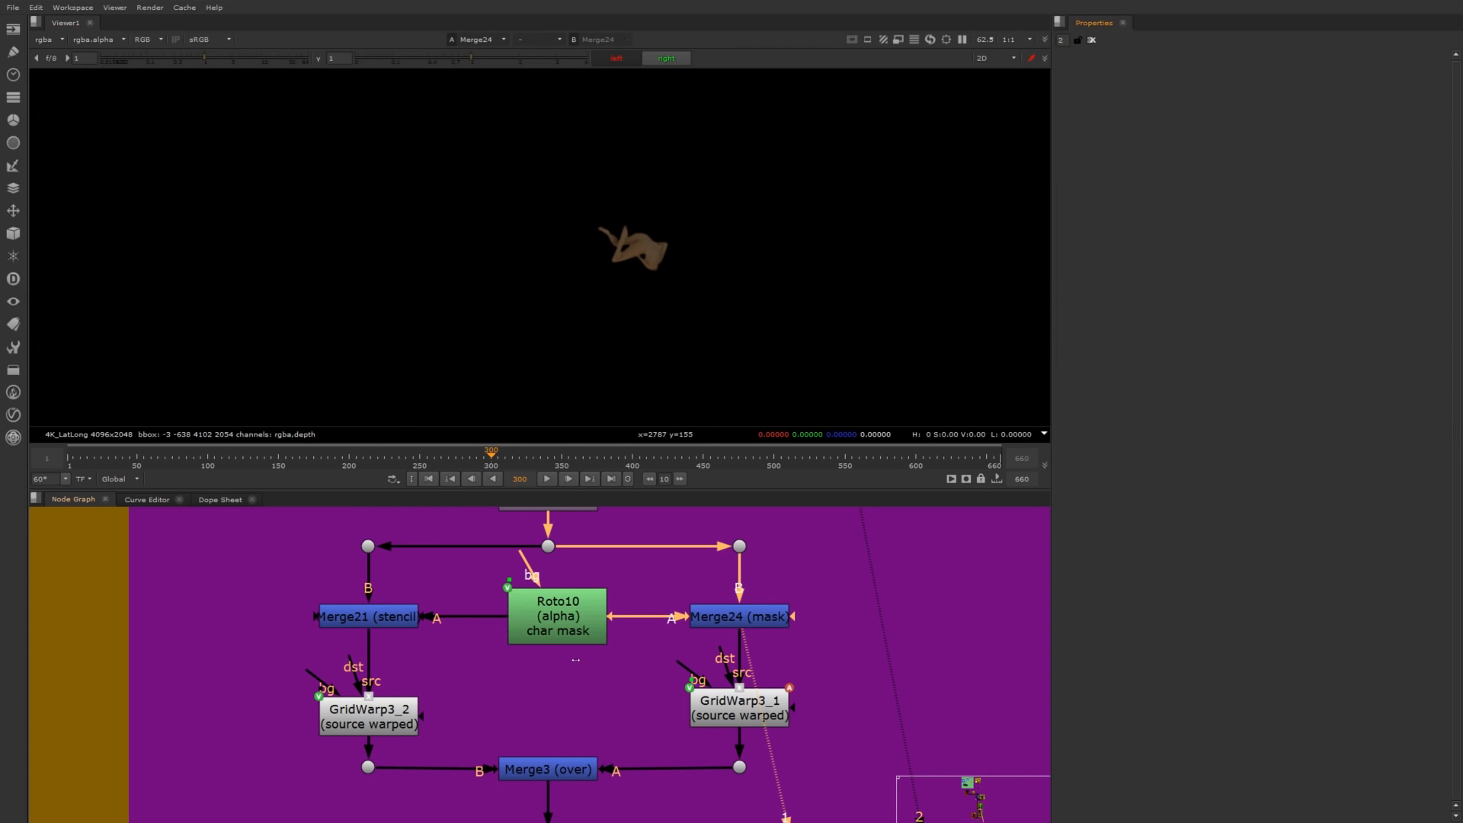
{"action": "key", "text": "1"}
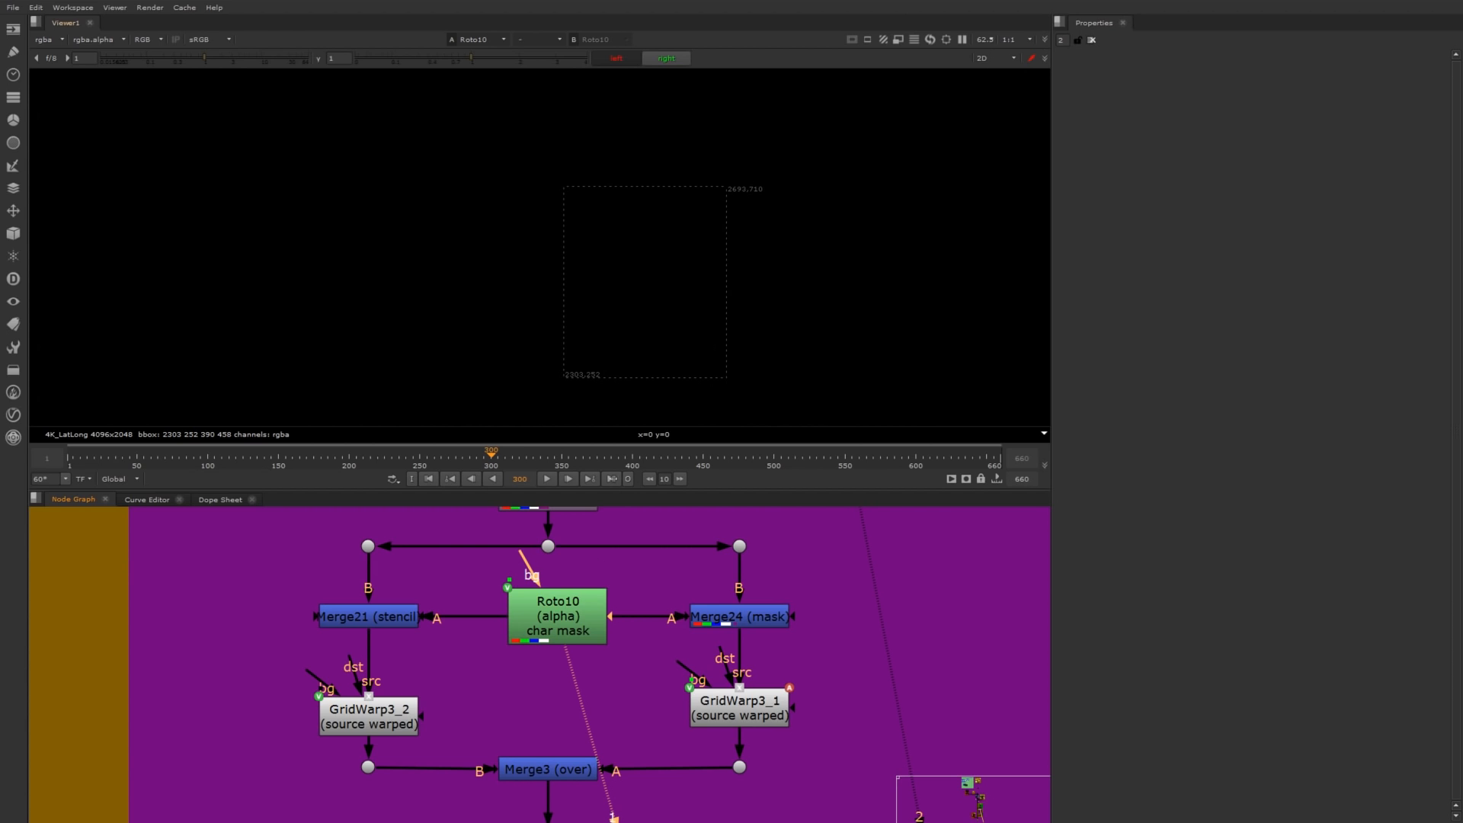
{"action": "scroll", "coordinate": [626, 649], "scroll_direction": "down", "scroll_amount": 5}
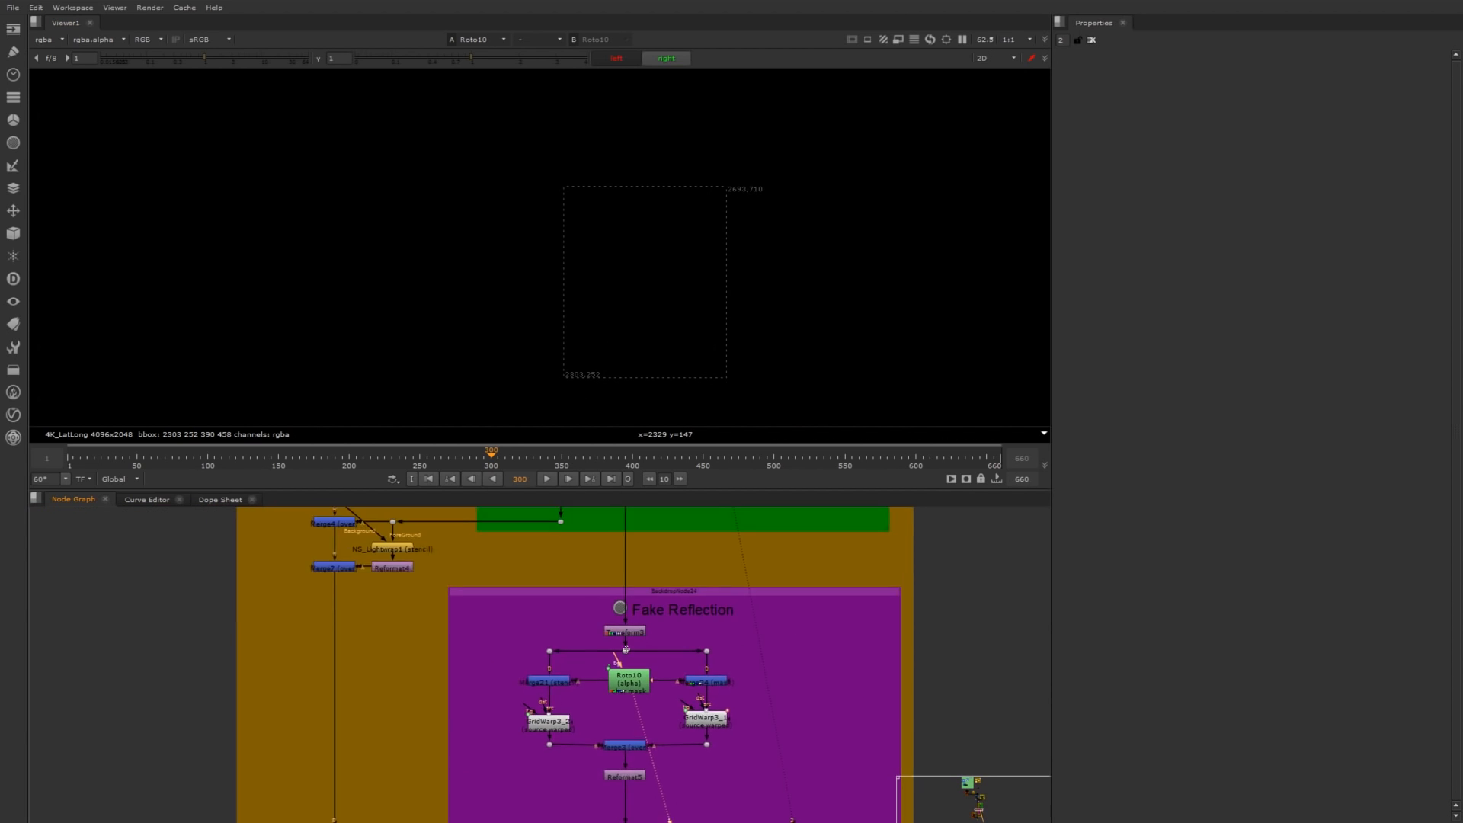
{"action": "scroll", "coordinate": [626, 650], "scroll_direction": "down", "scroll_amount": 6}
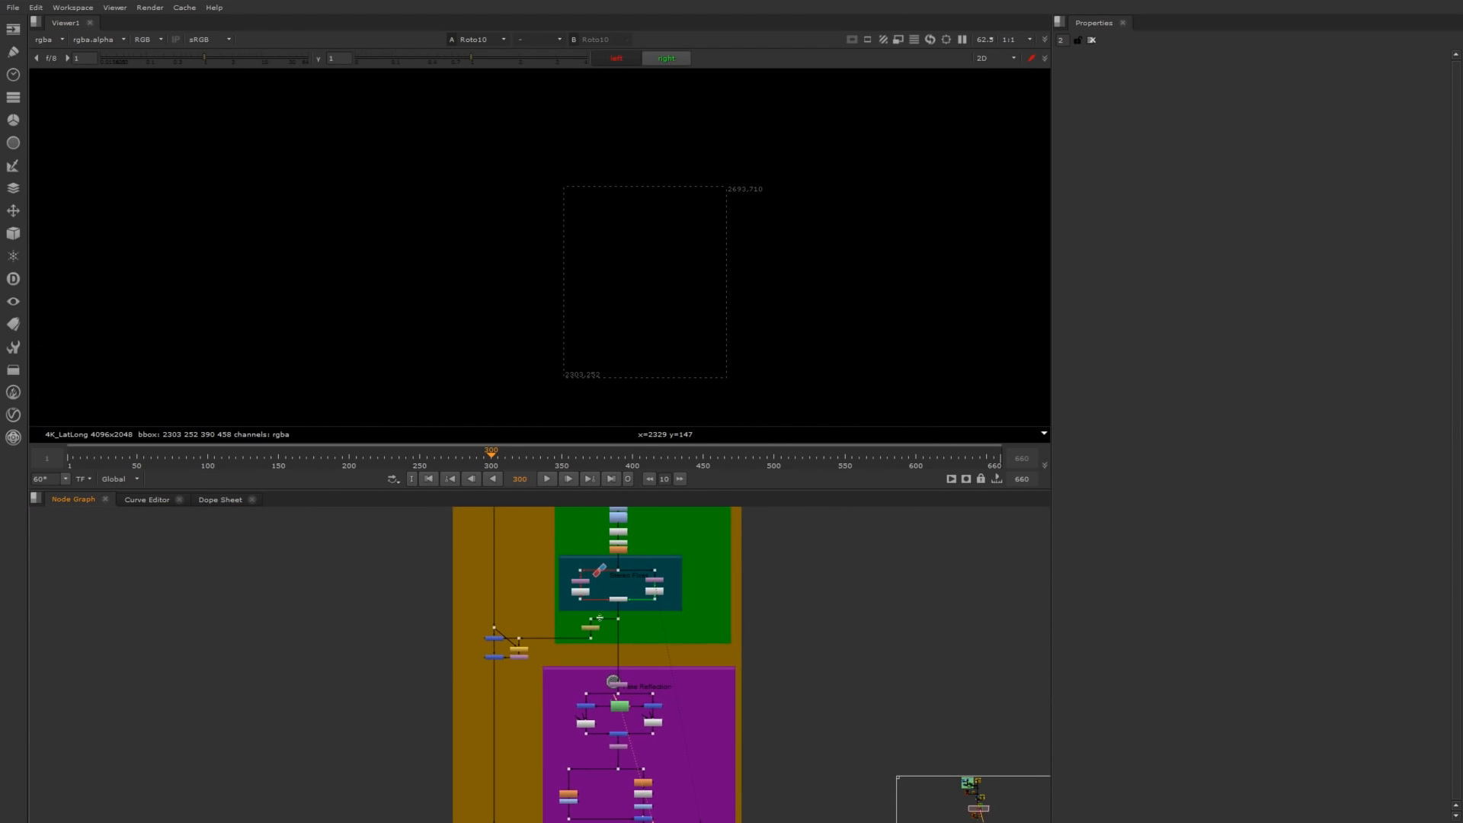
{"action": "scroll", "coordinate": [599, 617], "scroll_direction": "up", "scroll_amount": 2}
{"action": "left_click", "coordinate": [622, 548]}
{"action": "key", "text": "1"}
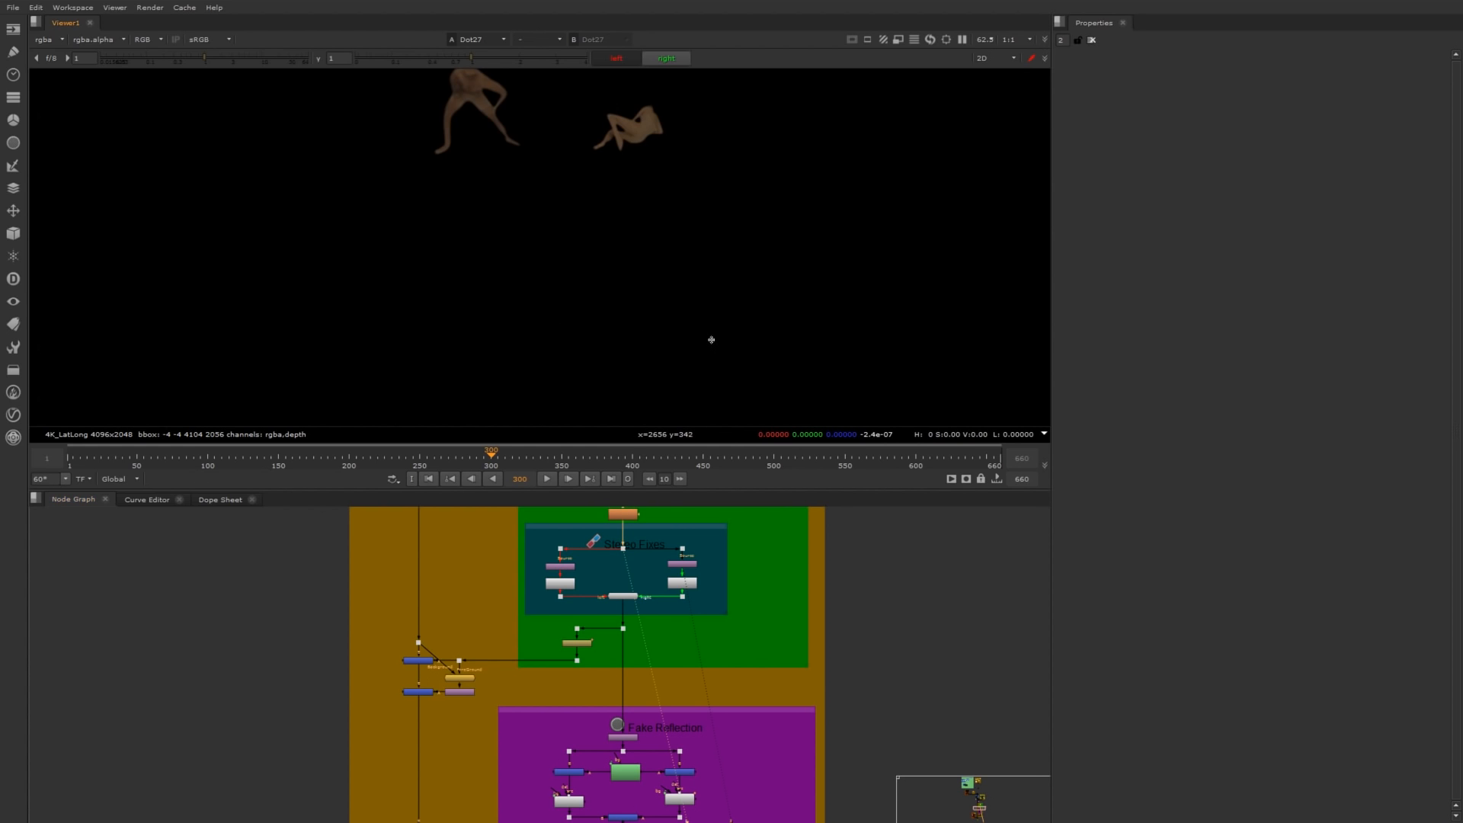
Open the properties of C_SphericalTransform3 in the Stereo Fixes group and show the node in the viewer.
{"action": "key", "text": "Tab"}
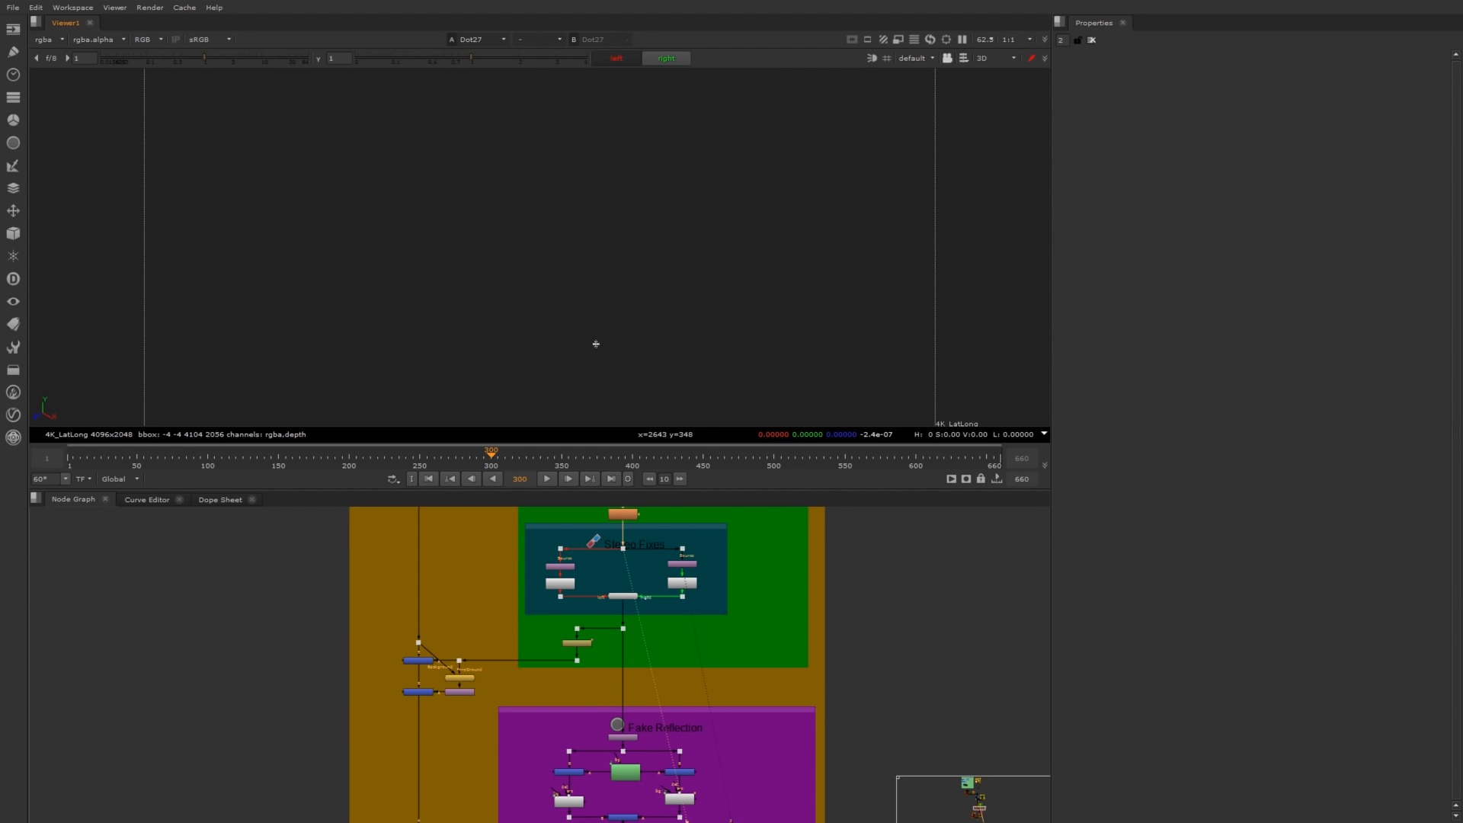
{"action": "scroll", "coordinate": [612, 577], "scroll_direction": "up", "scroll_amount": 5}
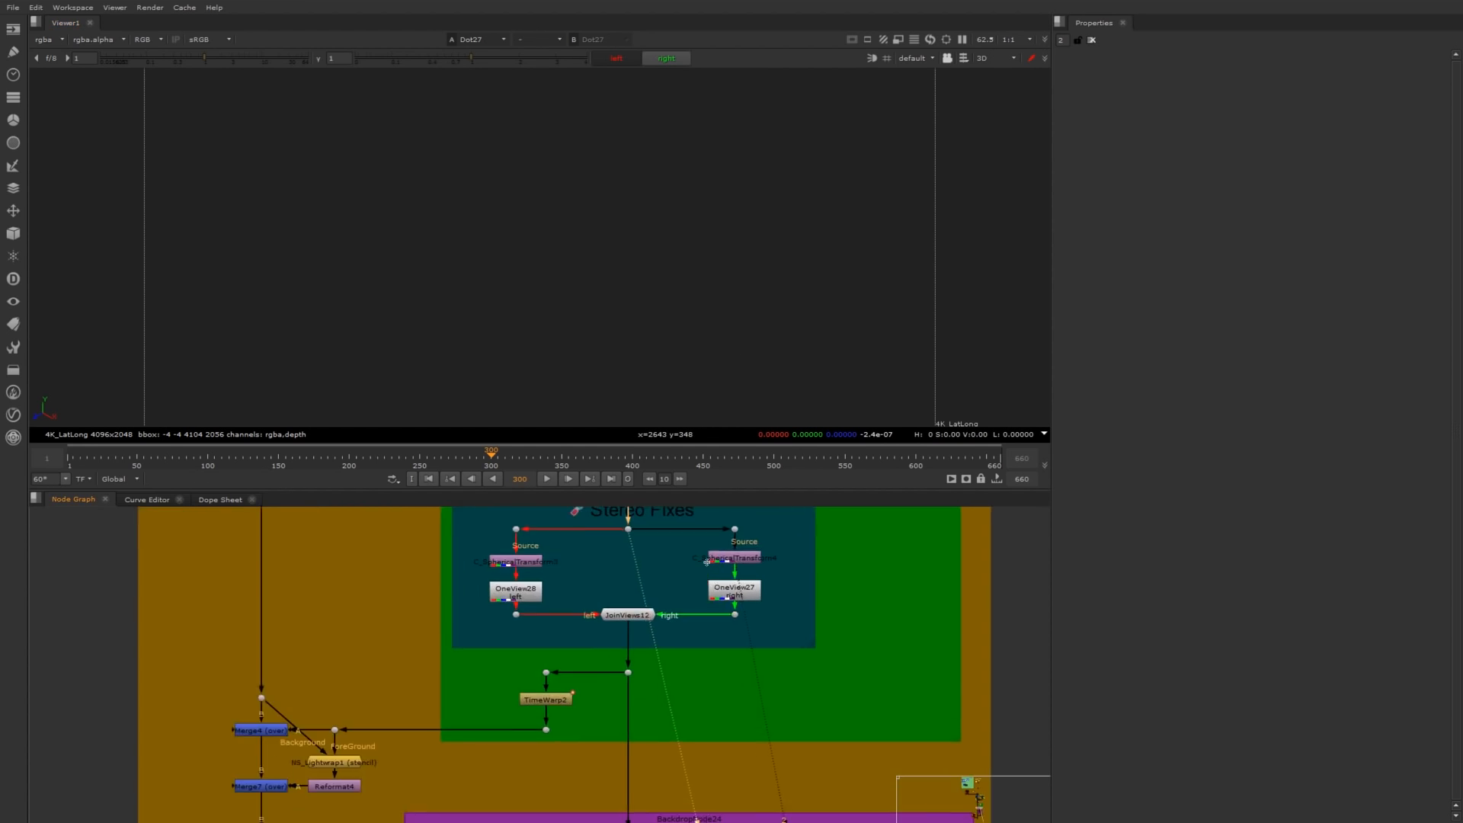
{"action": "key", "text": "Return"}
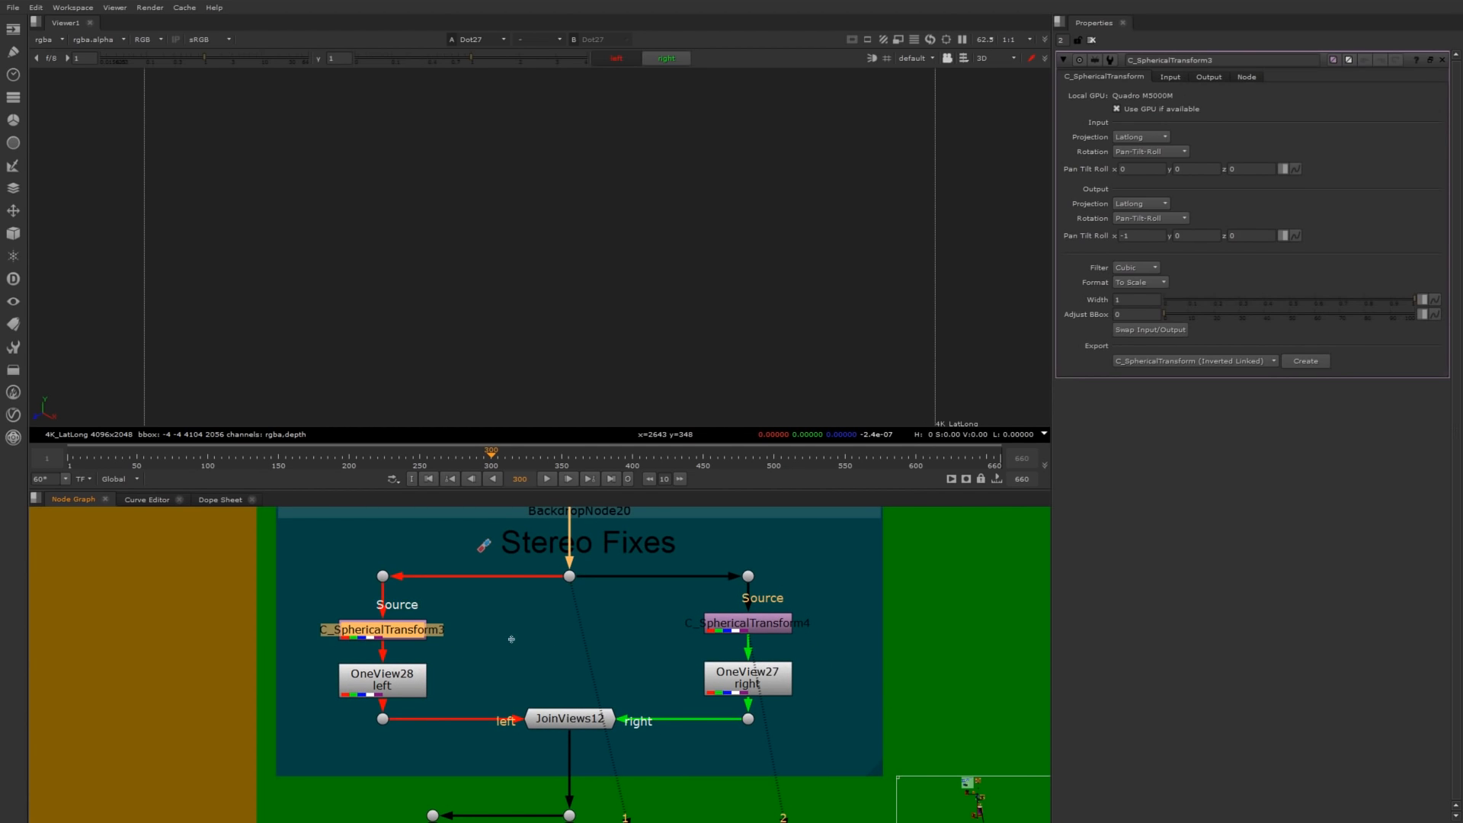
{"action": "key", "text": "1"}
{"action": "right_click", "coordinate": [531, 644]}
{"action": "key", "text": "Escape"}
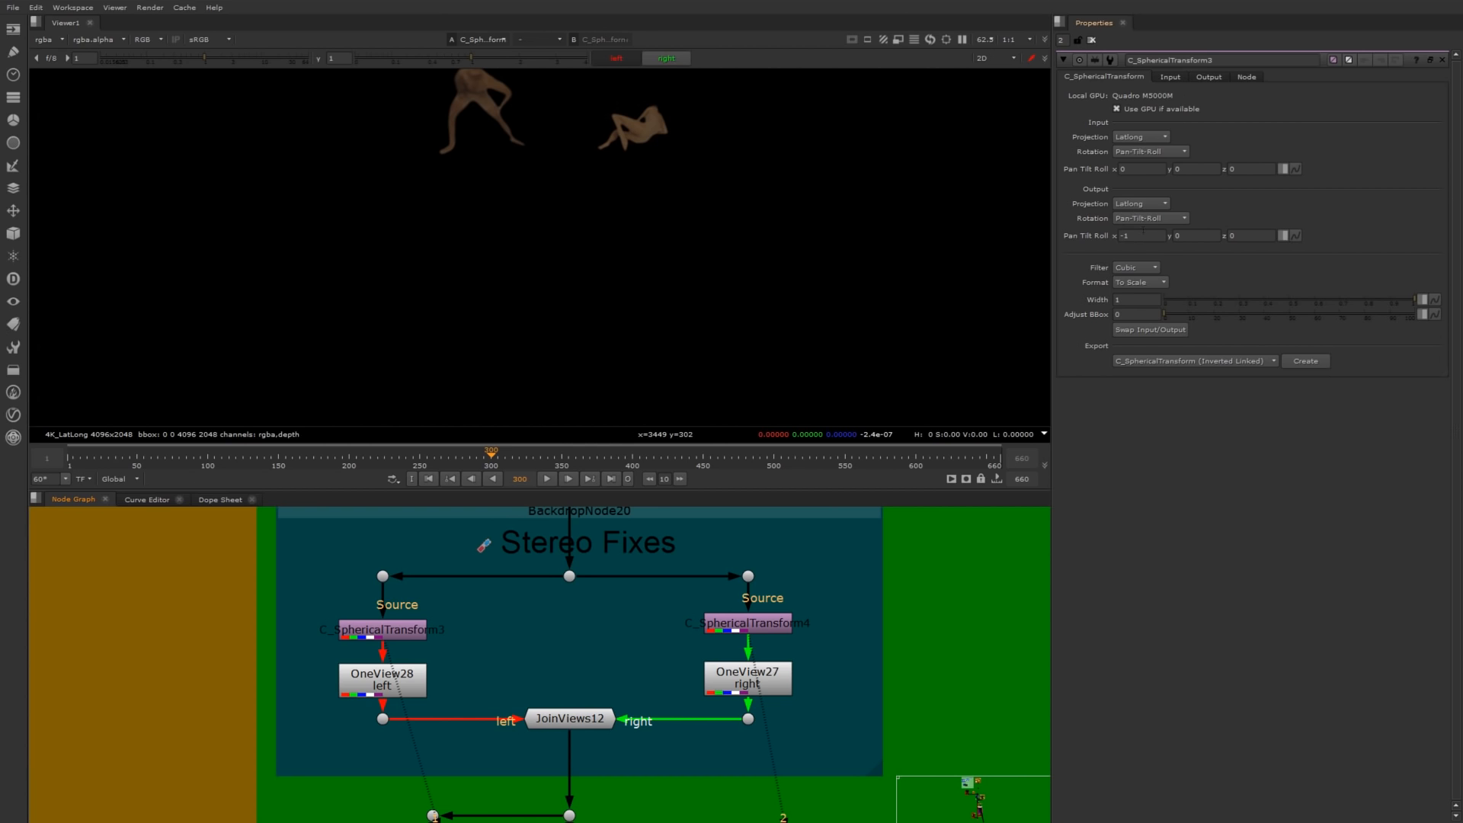
Divide the 4096-pixel width by 360 in the gain of a temporary Grade node, and delete the node.
{"action": "left_click", "coordinate": [1143, 235]}
{"action": "key", "text": "g"}
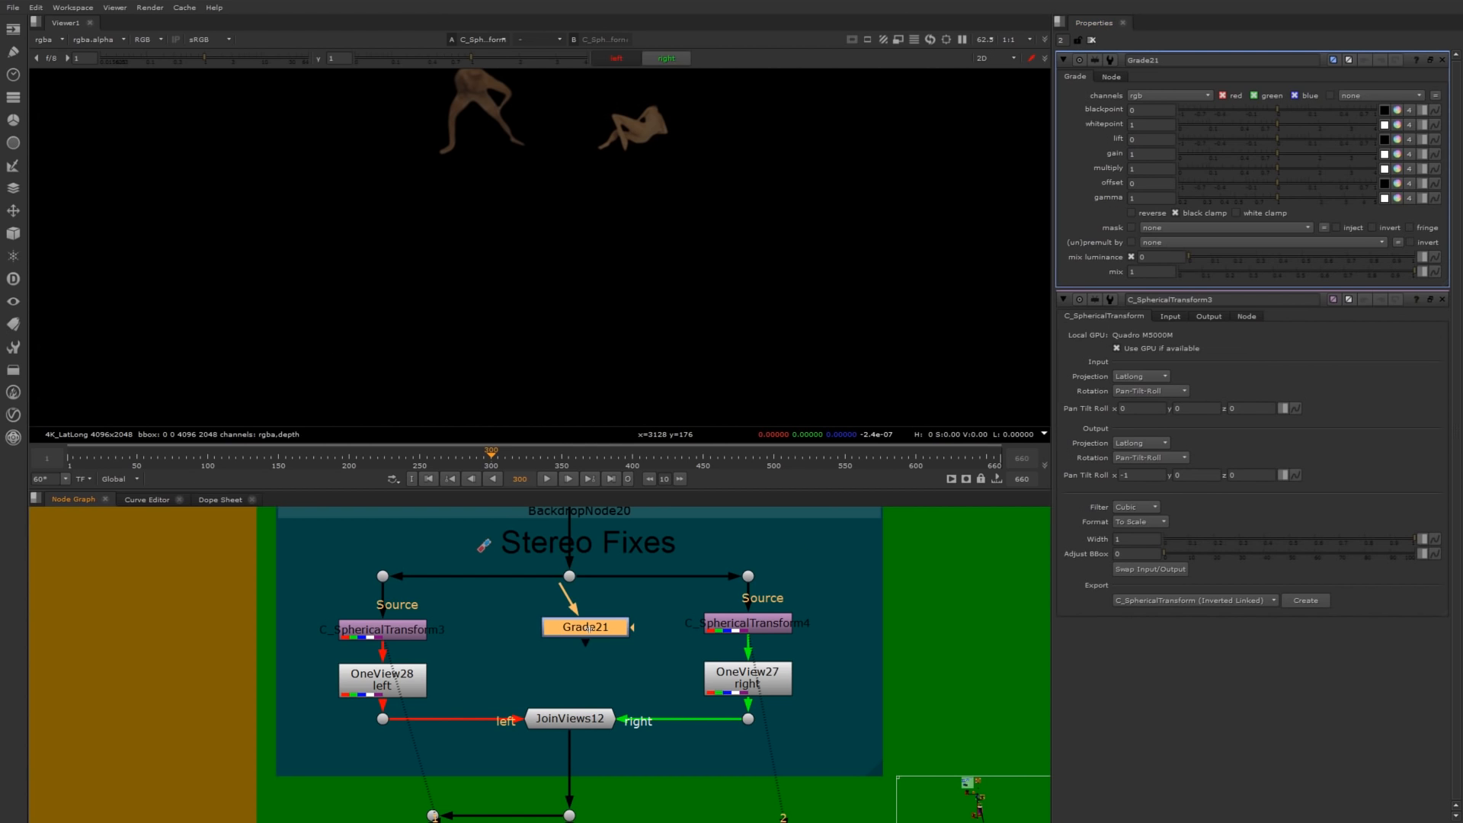
{"action": "left_click", "coordinate": [1151, 154]}
{"action": "type", "text": "490"}
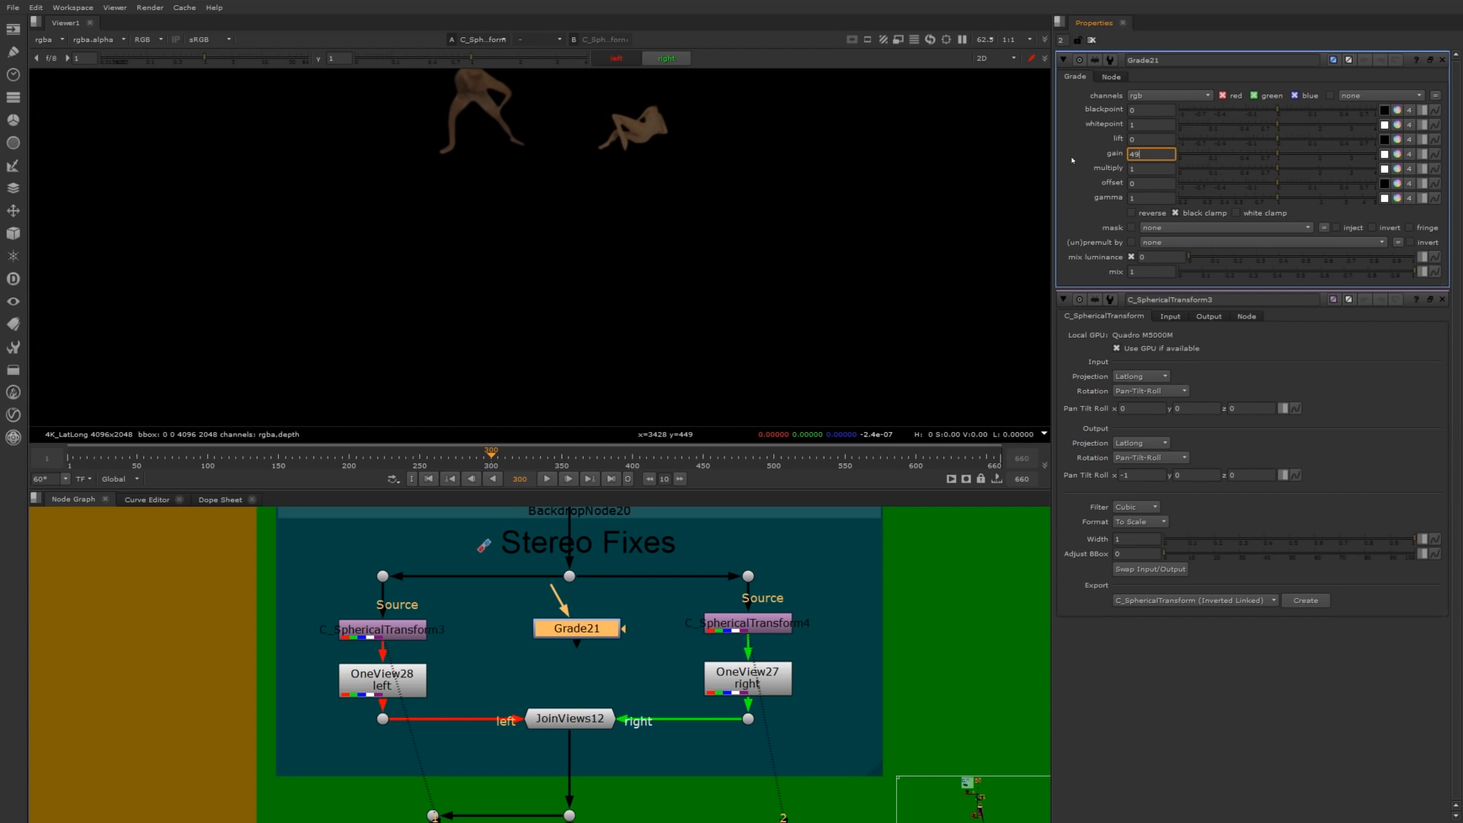
{"action": "type", "text": "6/360"}
{"action": "key", "text": "Return"}
{"action": "left_click", "coordinate": [718, 539]}
{"action": "key", "text": "ctrl+z"}
{"action": "key", "text": "Delete"}
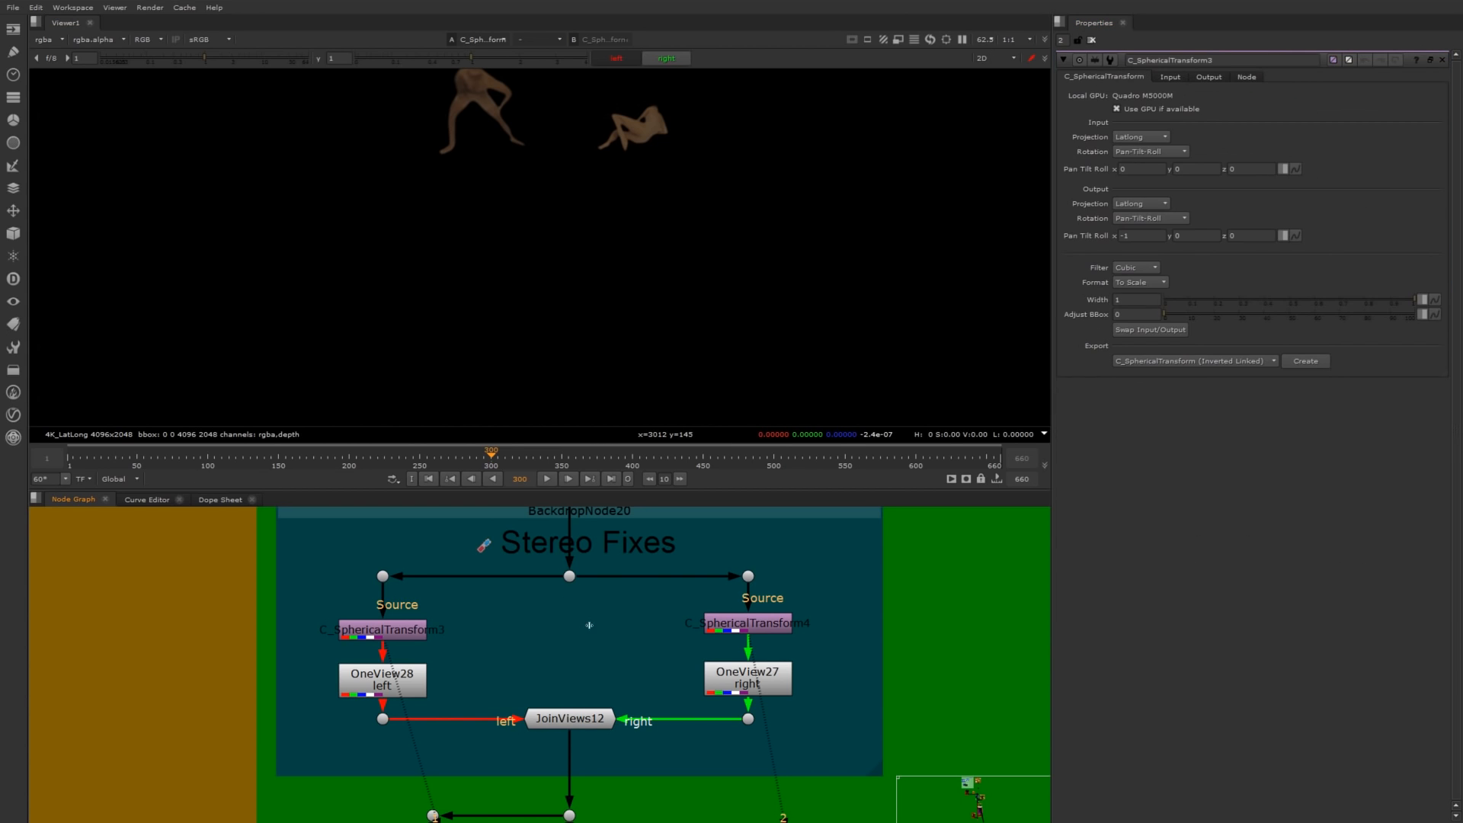
Select C_SphericalTransform3 again and check its output pan value.
{"action": "left_click", "coordinate": [410, 627]}
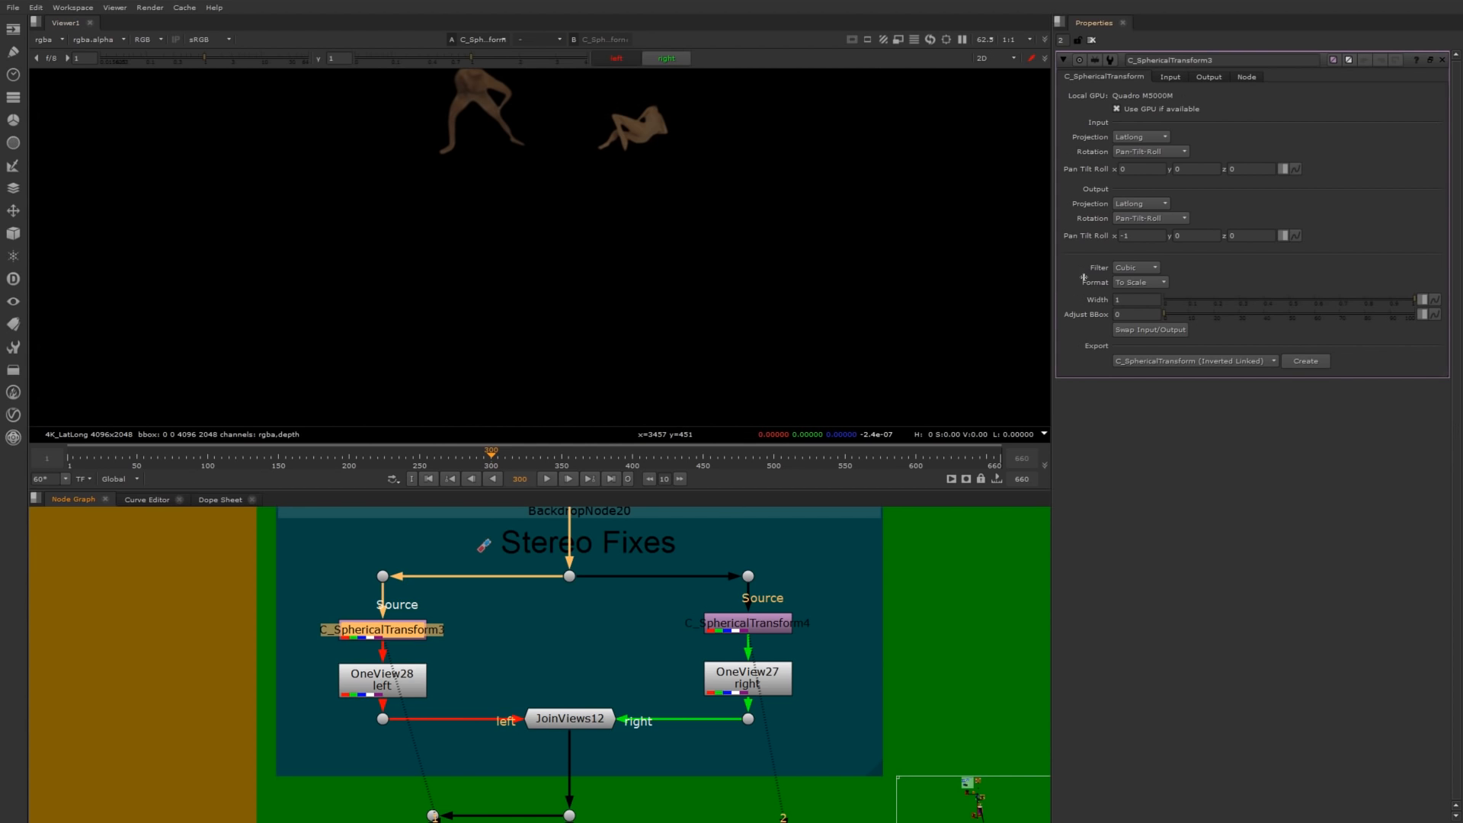
{"action": "double_click", "coordinate": [1132, 239]}
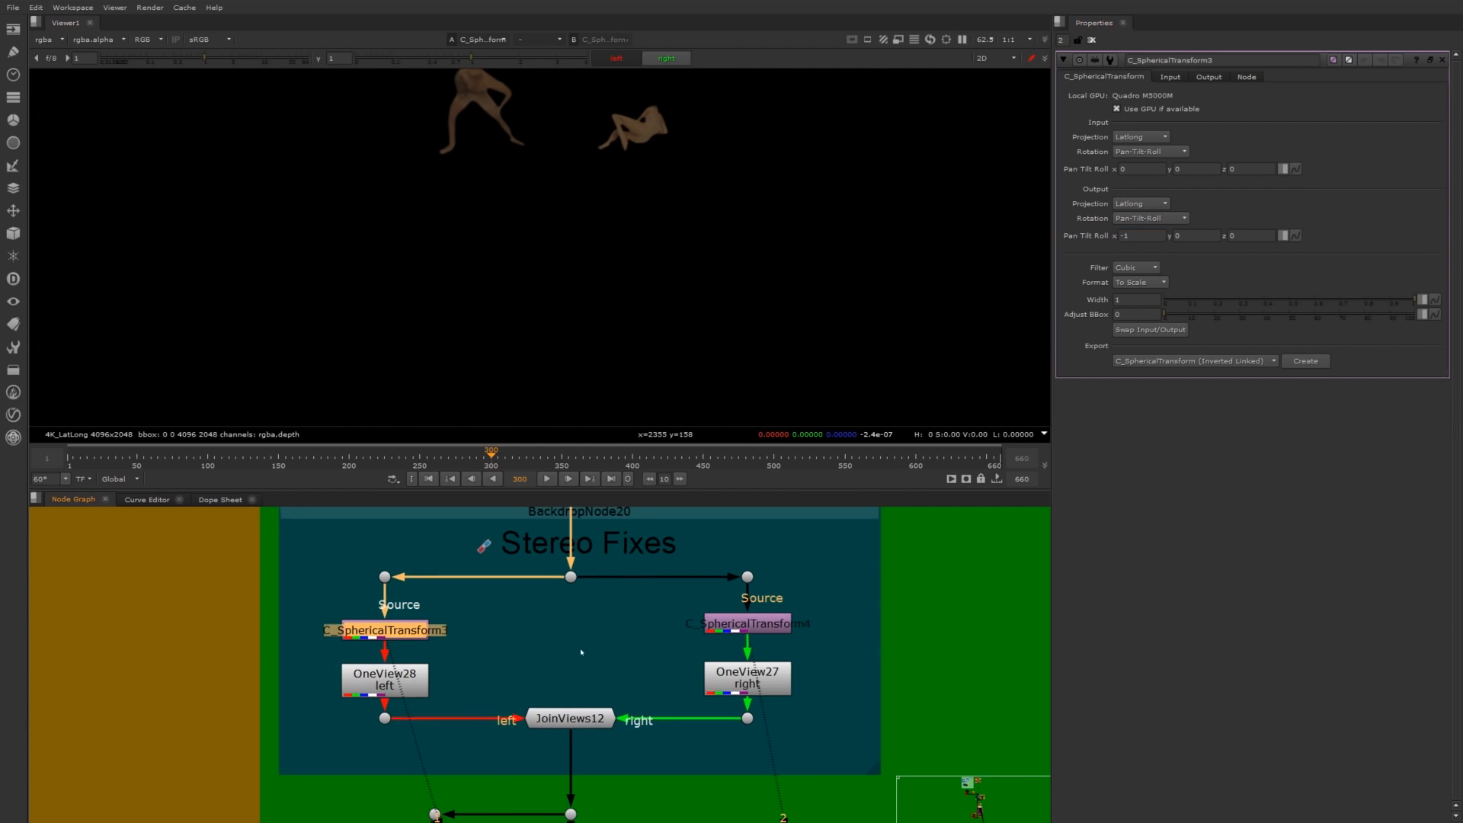
Find the Read23 disparity node above the Convolve group and show its disparity layer in the viewer.
{"action": "scroll", "coordinate": [629, 658], "scroll_direction": "down", "scroll_amount": 8}
{"action": "middle_click_drag", "start_coordinate": [580, 582], "coordinate": [587, 677]}
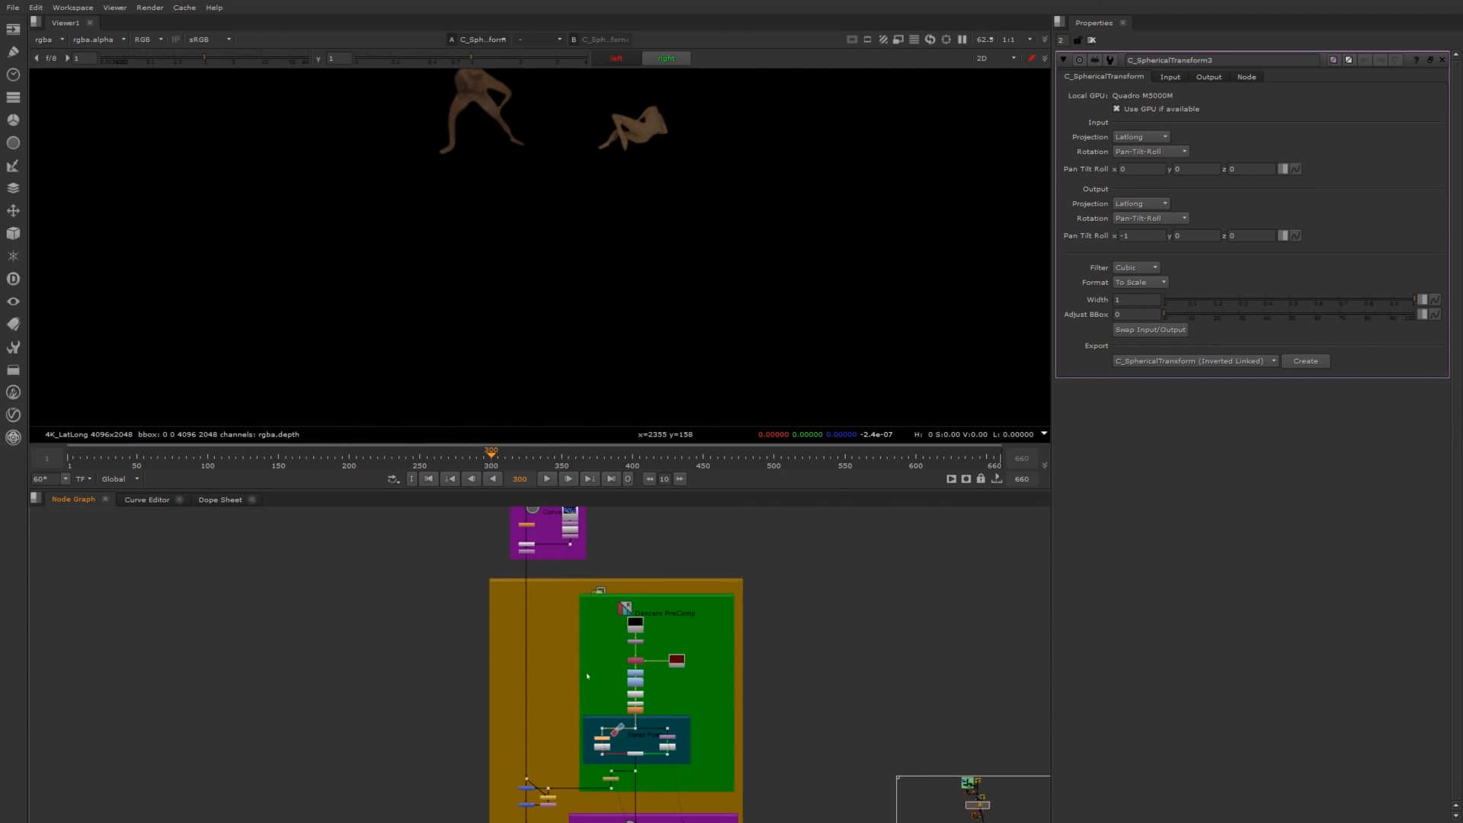
{"action": "scroll", "coordinate": [625, 651], "scroll_direction": "down", "scroll_amount": 3}
{"action": "middle_click_drag", "start_coordinate": [619, 629], "coordinate": [616, 702]}
{"action": "scroll", "coordinate": [562, 602], "scroll_direction": "up", "scroll_amount": 4}
{"action": "scroll", "coordinate": [533, 556], "scroll_direction": "up", "scroll_amount": 3}
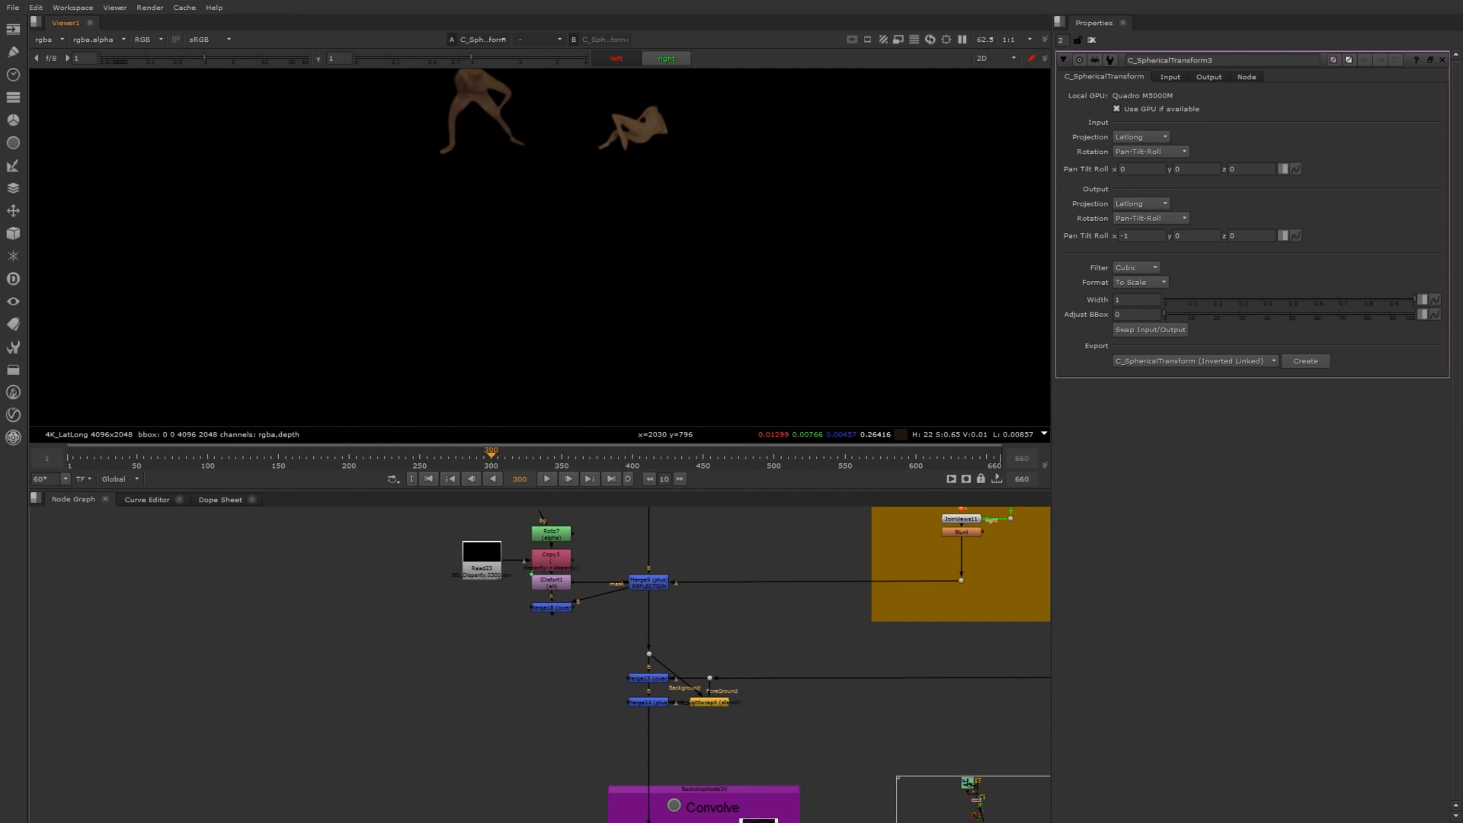
{"action": "left_click", "coordinate": [482, 569]}
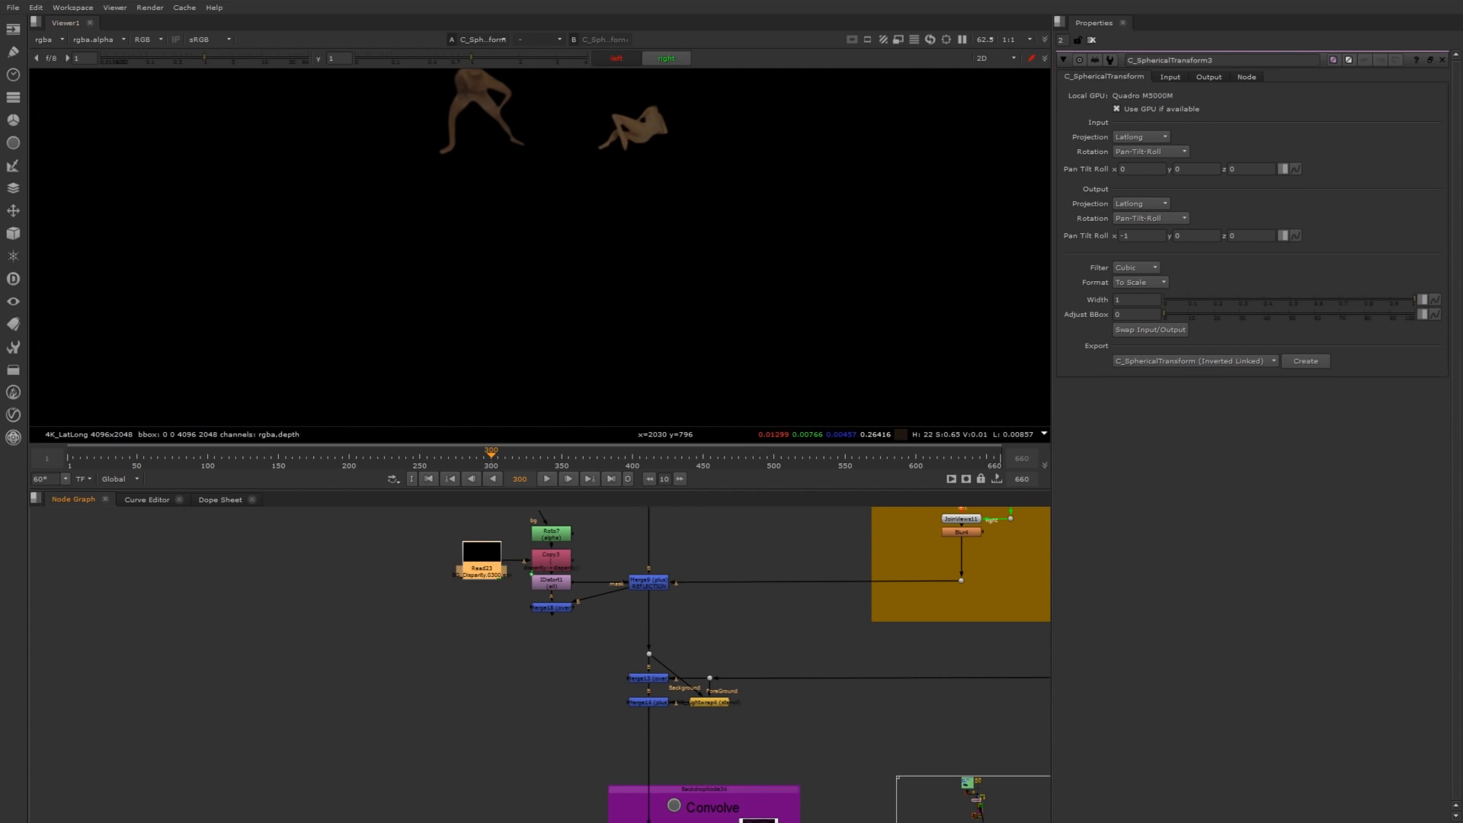
{"action": "key", "text": "1"}
{"action": "left_click", "coordinate": [48, 40]}
{"action": "left_click", "coordinate": [52, 101]}
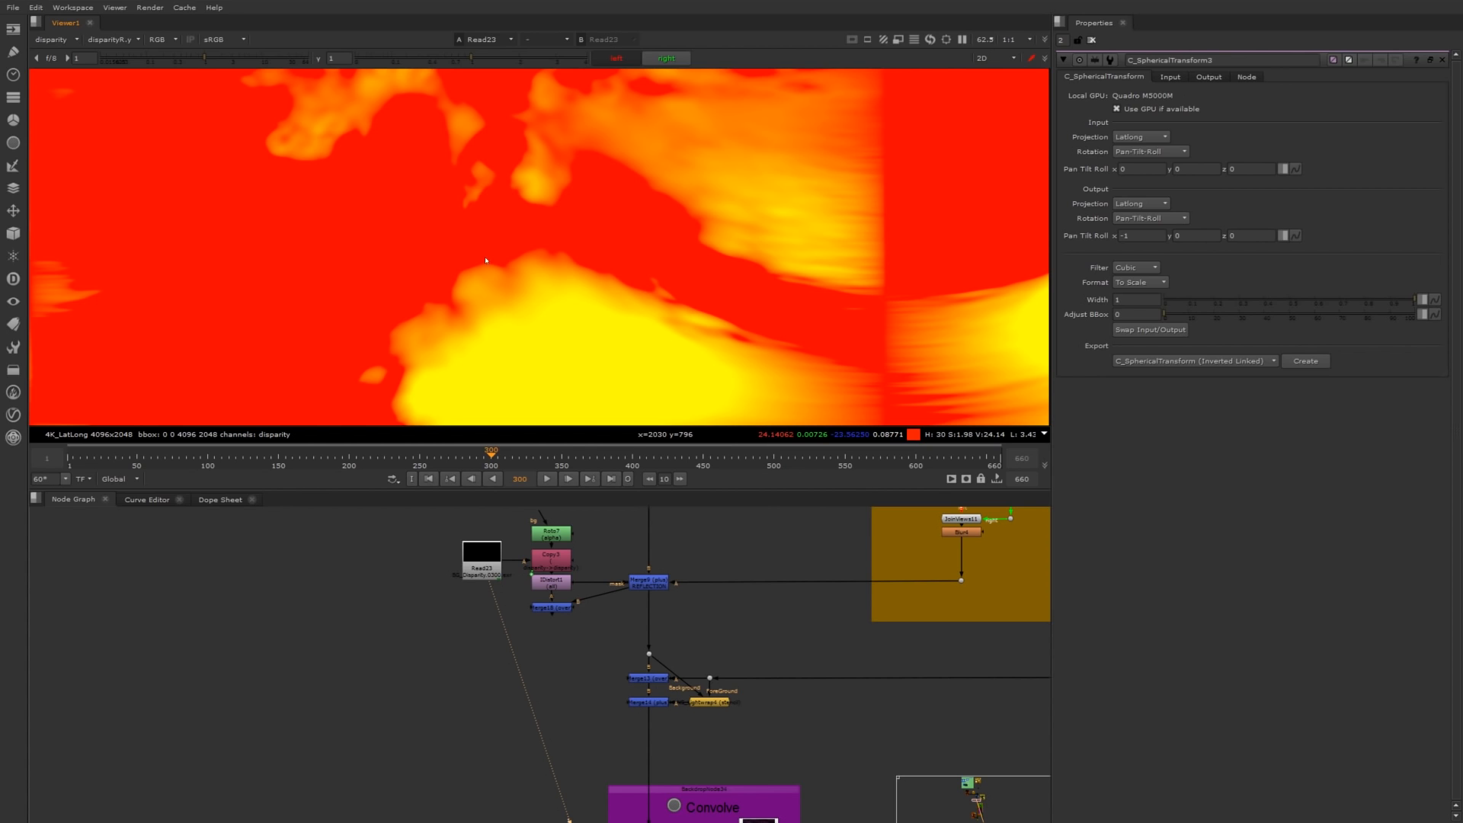
Switch the viewer back to the rgba layer and return to the Stereo Fixes group in the Dancers PreComp.
{"action": "left_click", "coordinate": [71, 42]}
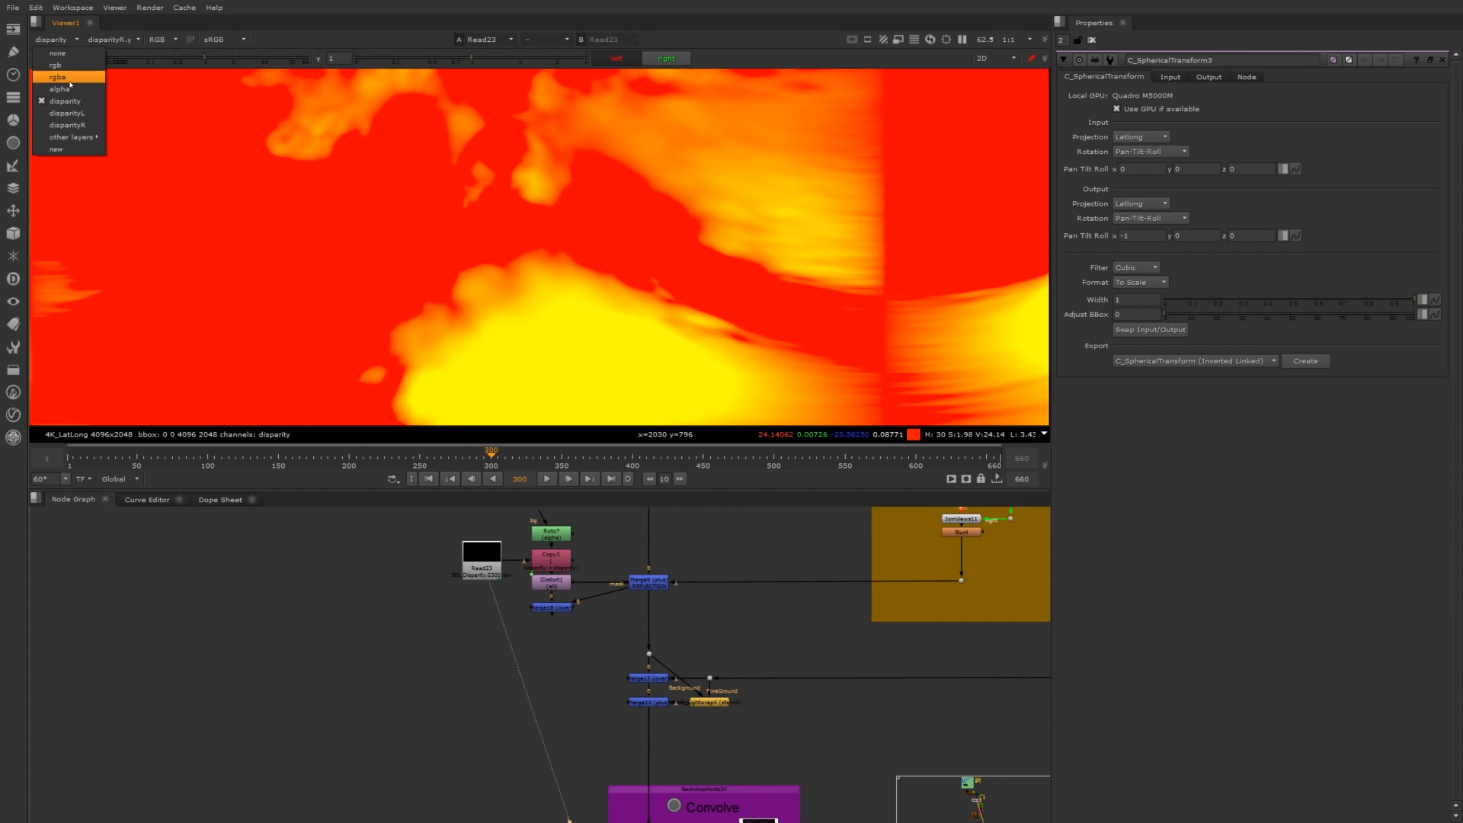
{"action": "left_click", "coordinate": [68, 79]}
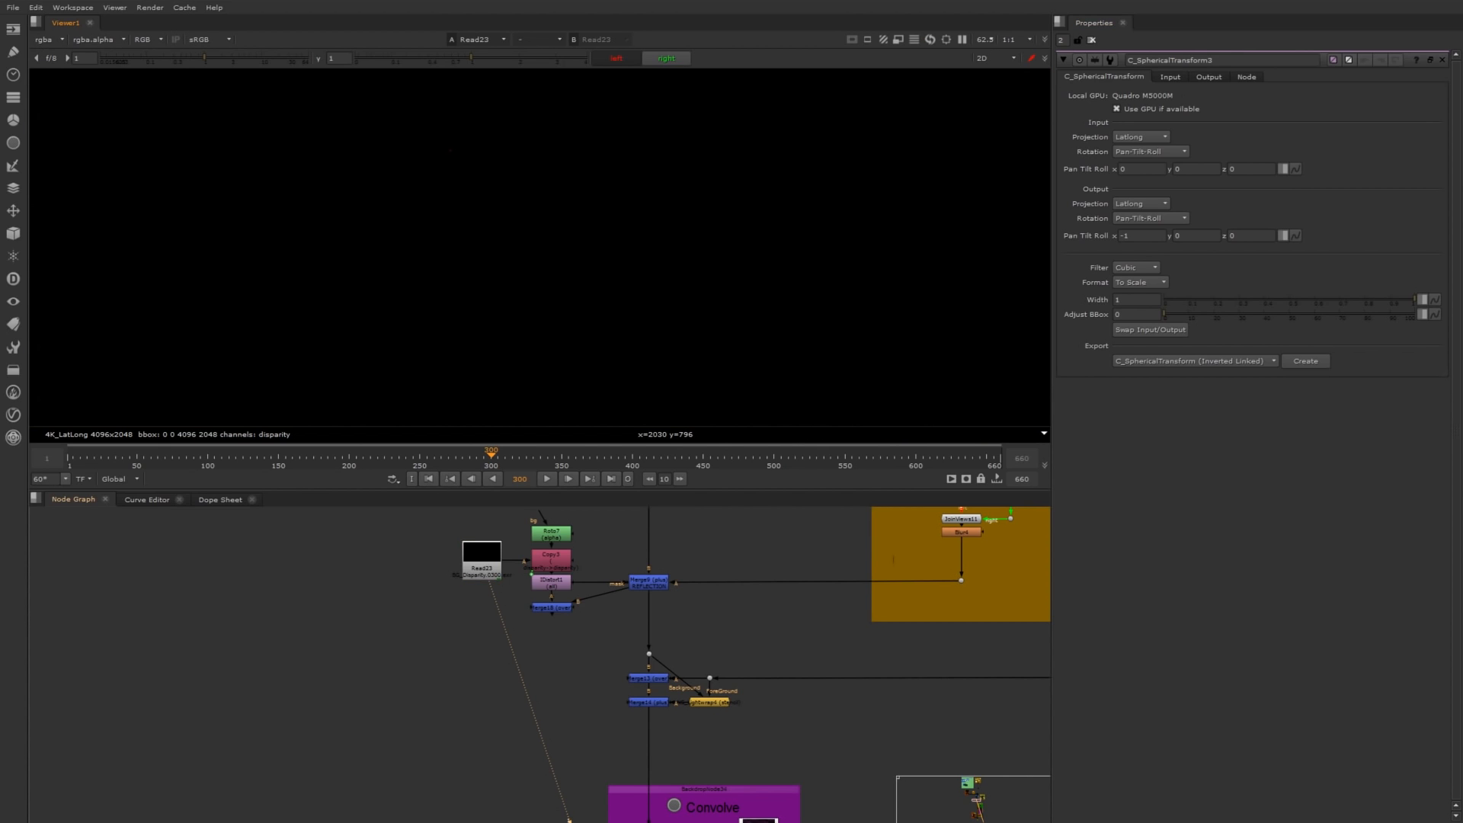
{"action": "scroll", "coordinate": [767, 644], "scroll_direction": "down", "scroll_amount": 4}
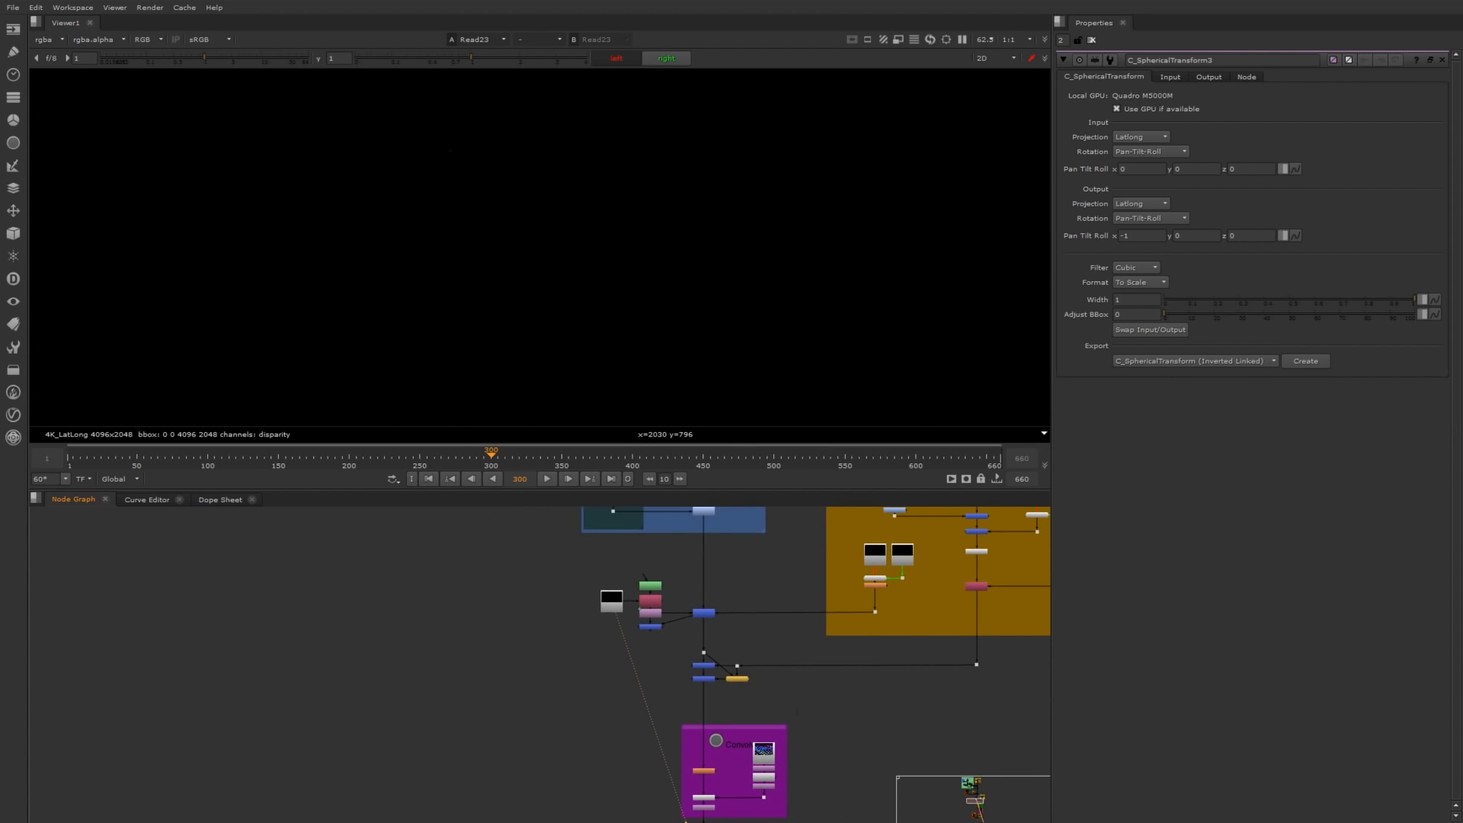
{"action": "middle_click_drag", "start_coordinate": [768, 644], "coordinate": [673, 550]}
{"action": "scroll", "coordinate": [718, 699], "scroll_direction": "down", "scroll_amount": 3}
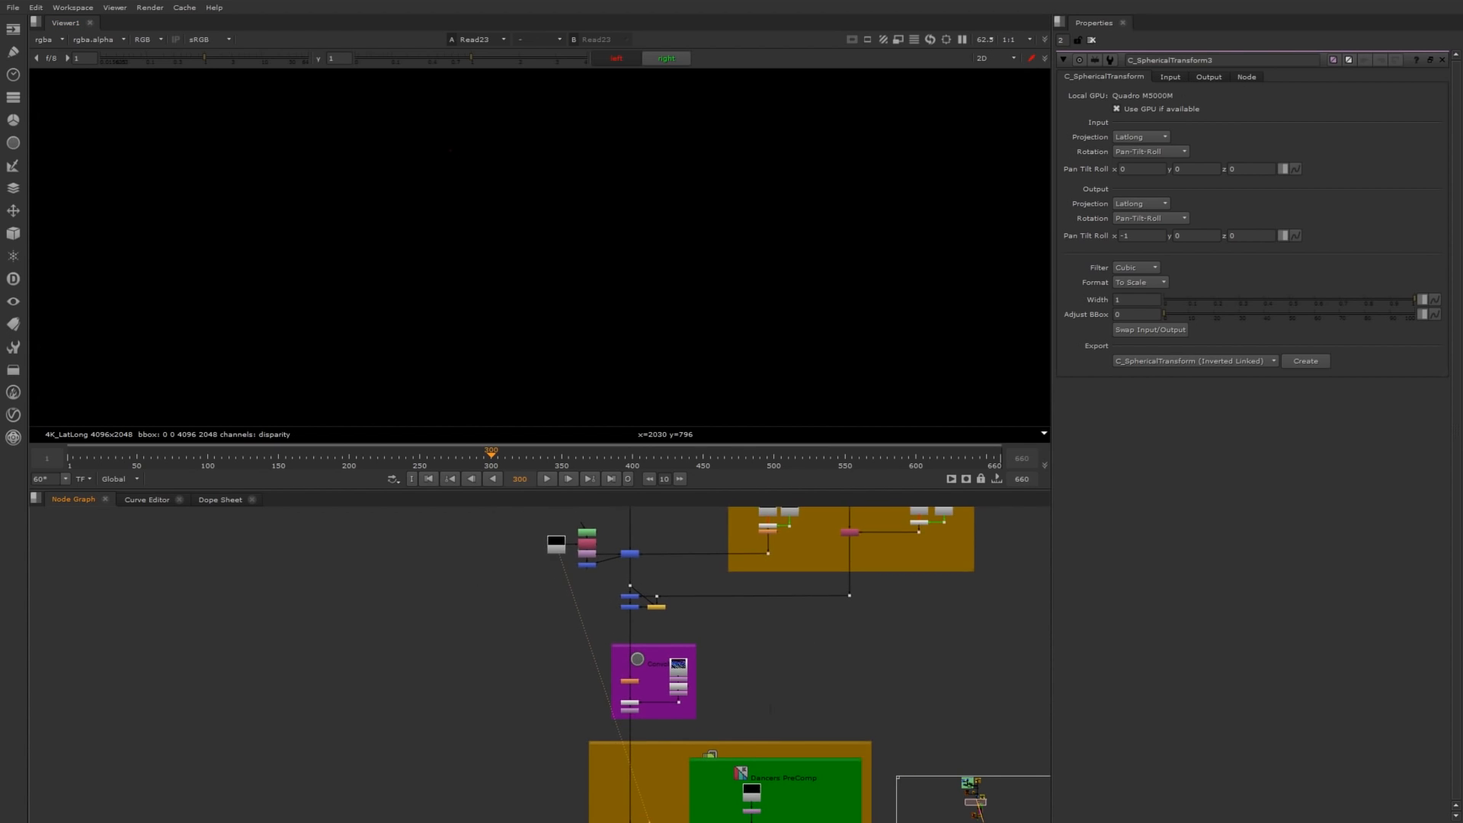
{"action": "middle_click_drag", "start_coordinate": [772, 816], "coordinate": [720, 679]}
{"action": "scroll", "coordinate": [722, 694], "scroll_direction": "up", "scroll_amount": 1}
{"action": "scroll", "coordinate": [704, 695], "scroll_direction": "up", "scroll_amount": 1}
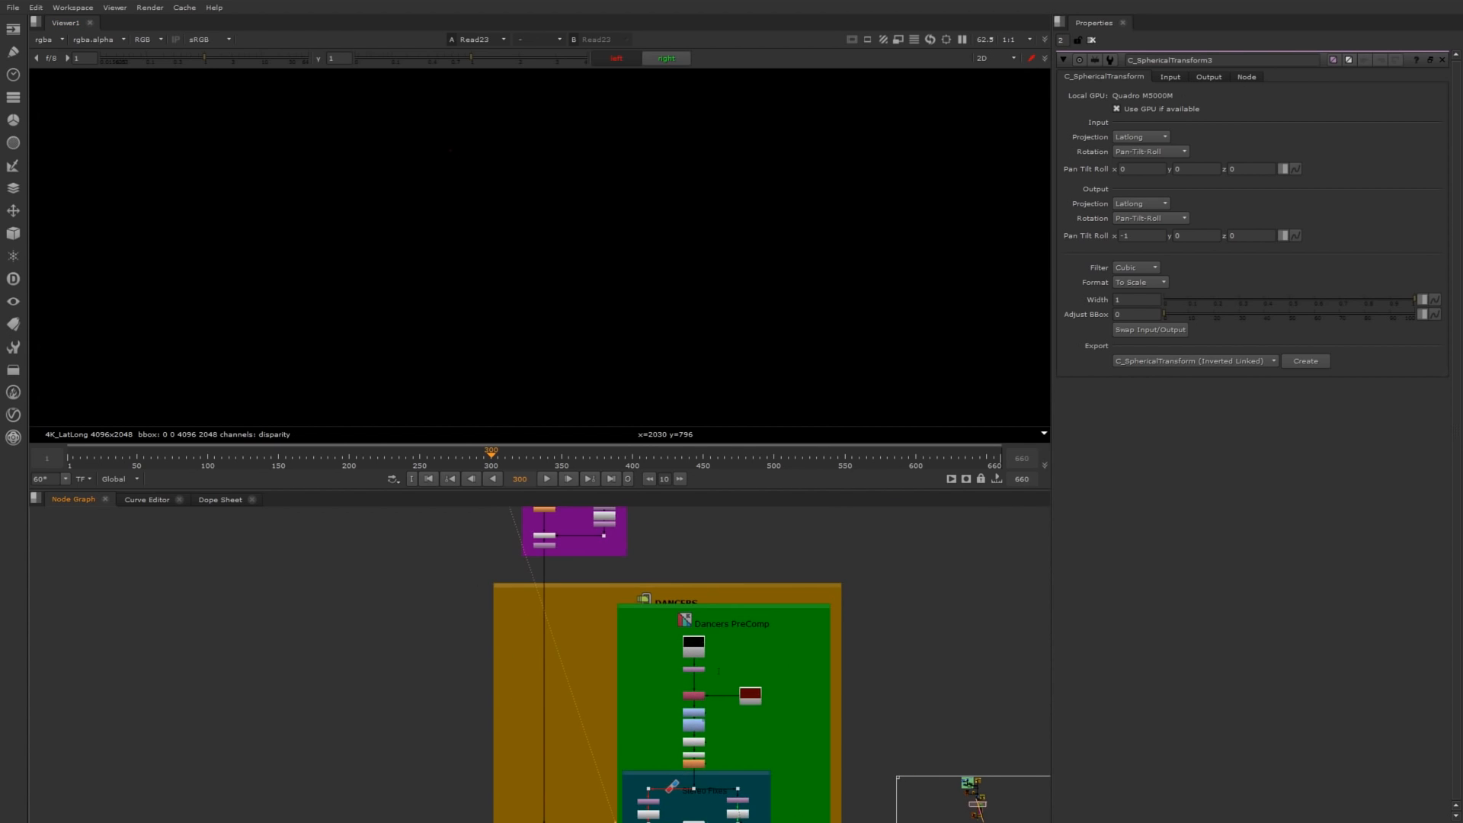
{"action": "scroll", "coordinate": [704, 692], "scroll_direction": "up", "scroll_amount": 3}
{"action": "middle_click_drag", "start_coordinate": [720, 701], "coordinate": [689, 583]}
{"action": "scroll", "coordinate": [709, 739], "scroll_direction": "down", "scroll_amount": 1}
{"action": "middle_click_drag", "start_coordinate": [702, 743], "coordinate": [687, 650]}
{"action": "scroll", "coordinate": [595, 707], "scroll_direction": "up", "scroll_amount": 3}
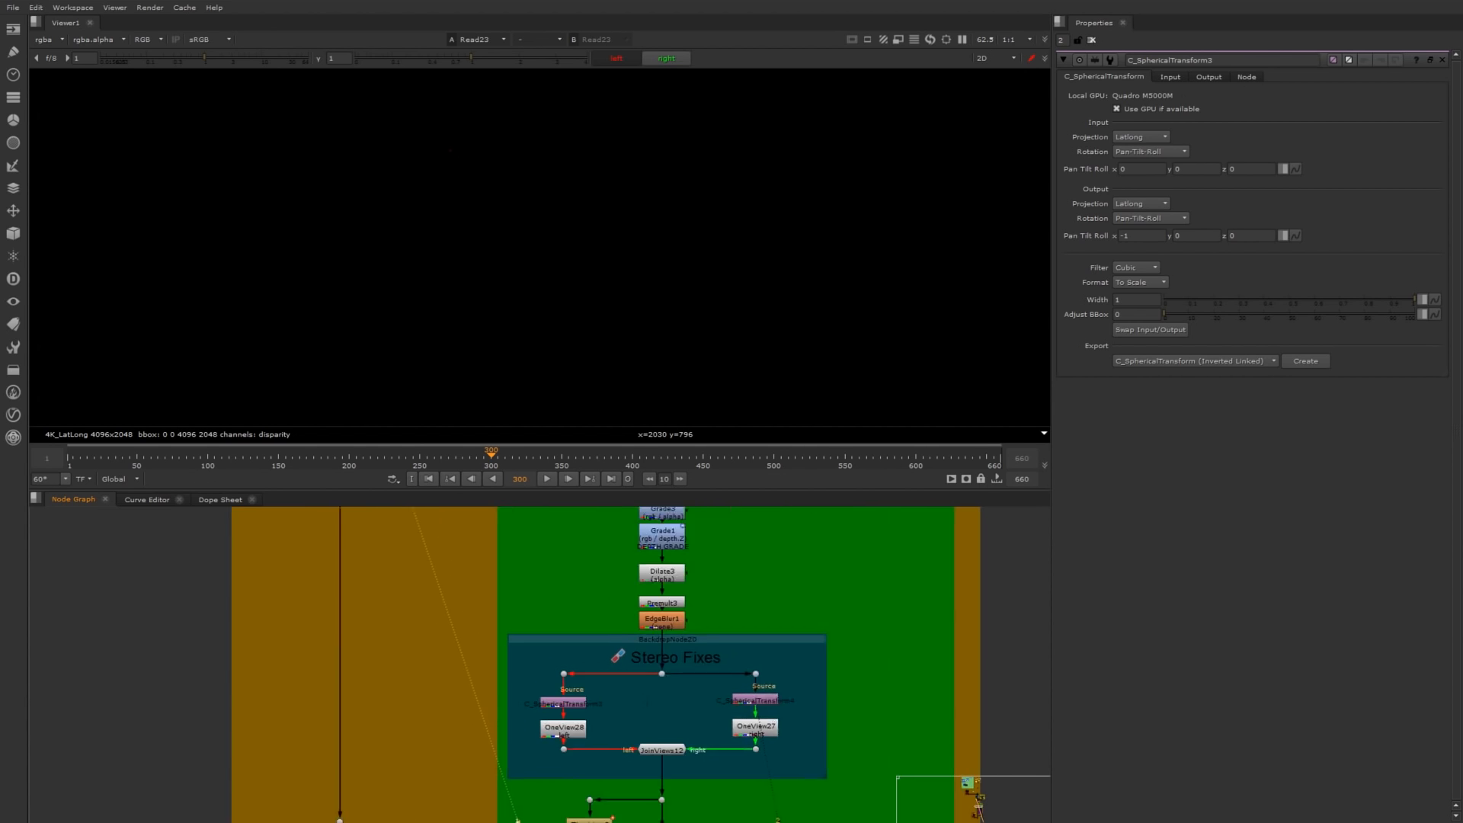
Compare the outputs of C_SphericalTransform3 and C_SphericalTransform4 in the viewer, check their opposing output pan values, and close all node properties.
{"action": "left_click", "coordinate": [568, 702]}
{"action": "key", "text": "1"}
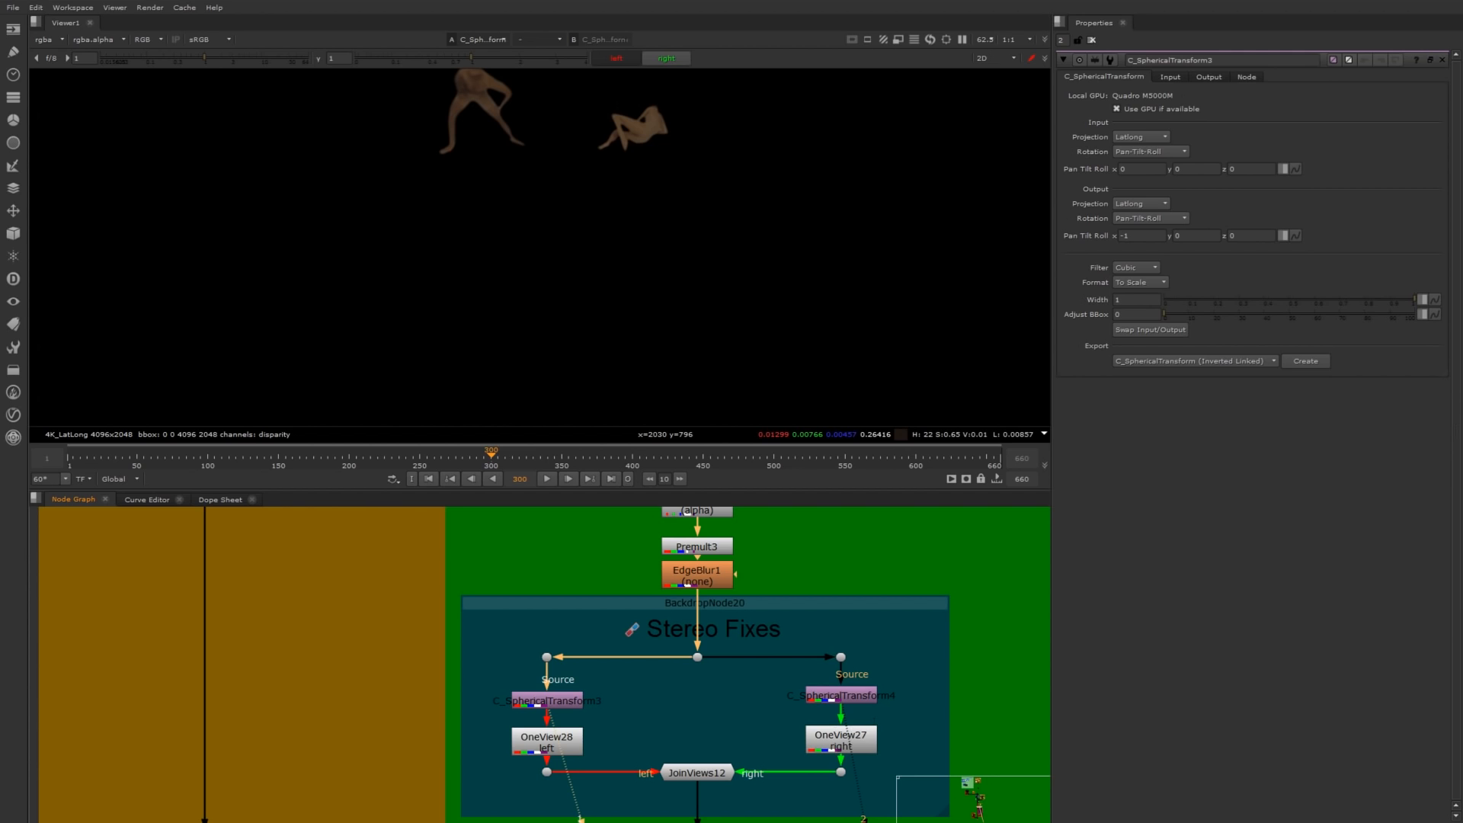
{"action": "double_click", "coordinate": [841, 695]}
{"action": "key", "text": "1"}
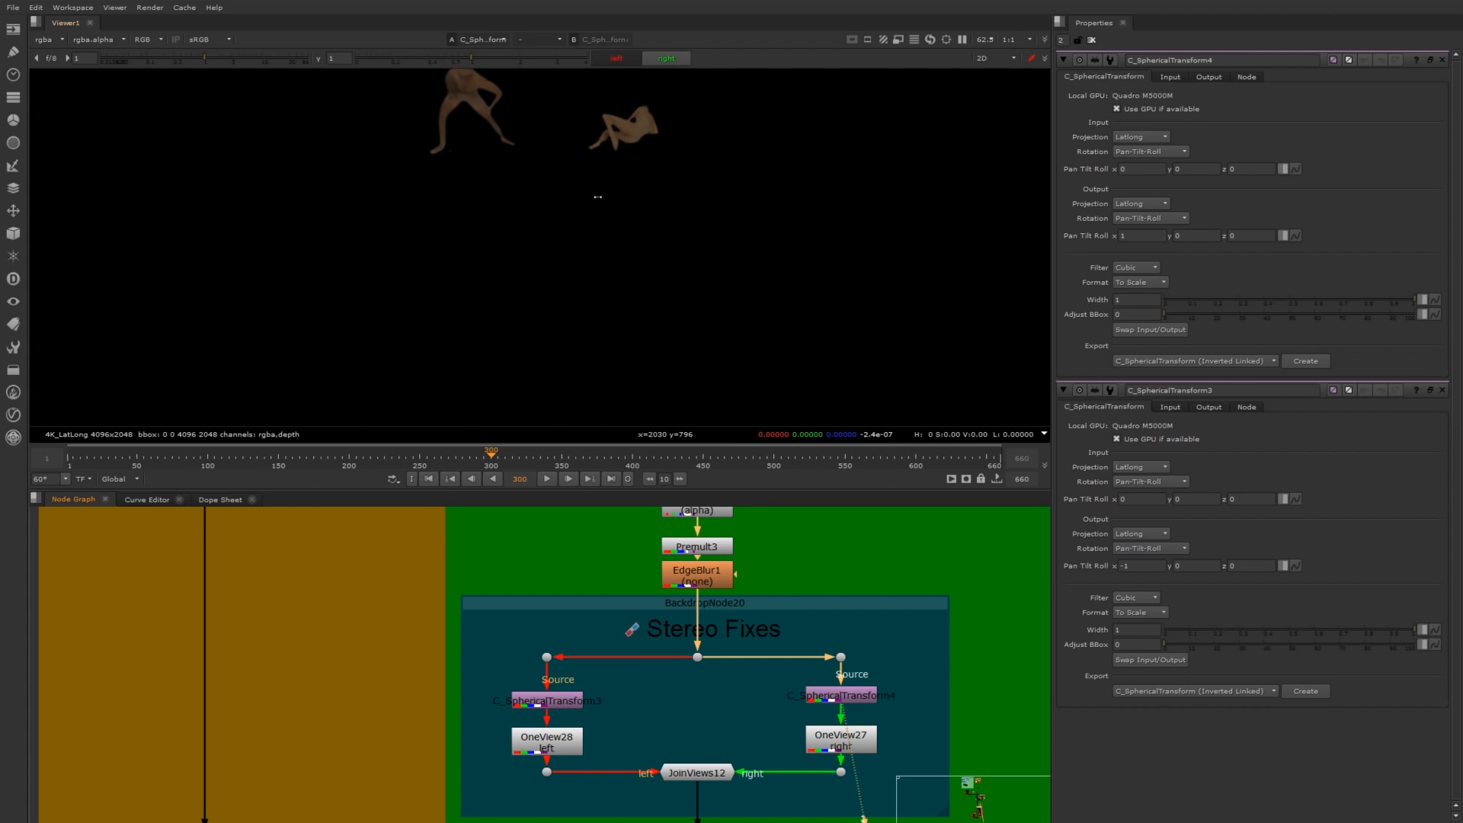
{"action": "scroll", "coordinate": [591, 196], "scroll_direction": "down", "scroll_amount": 3}
{"action": "middle_click_drag", "start_coordinate": [583, 193], "coordinate": [592, 231]}
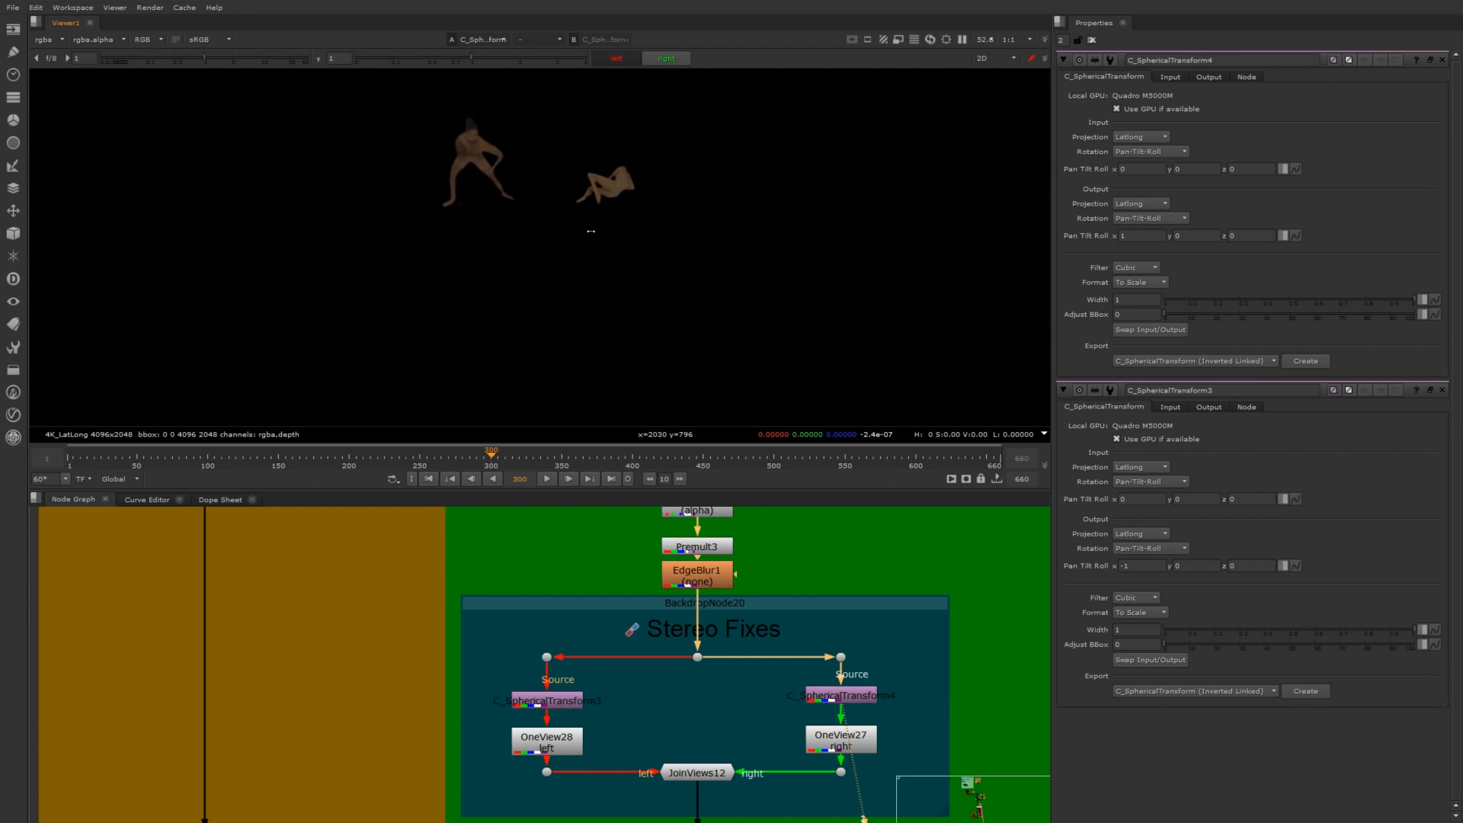
{"action": "scroll", "coordinate": [591, 228], "scroll_direction": "down", "scroll_amount": 1}
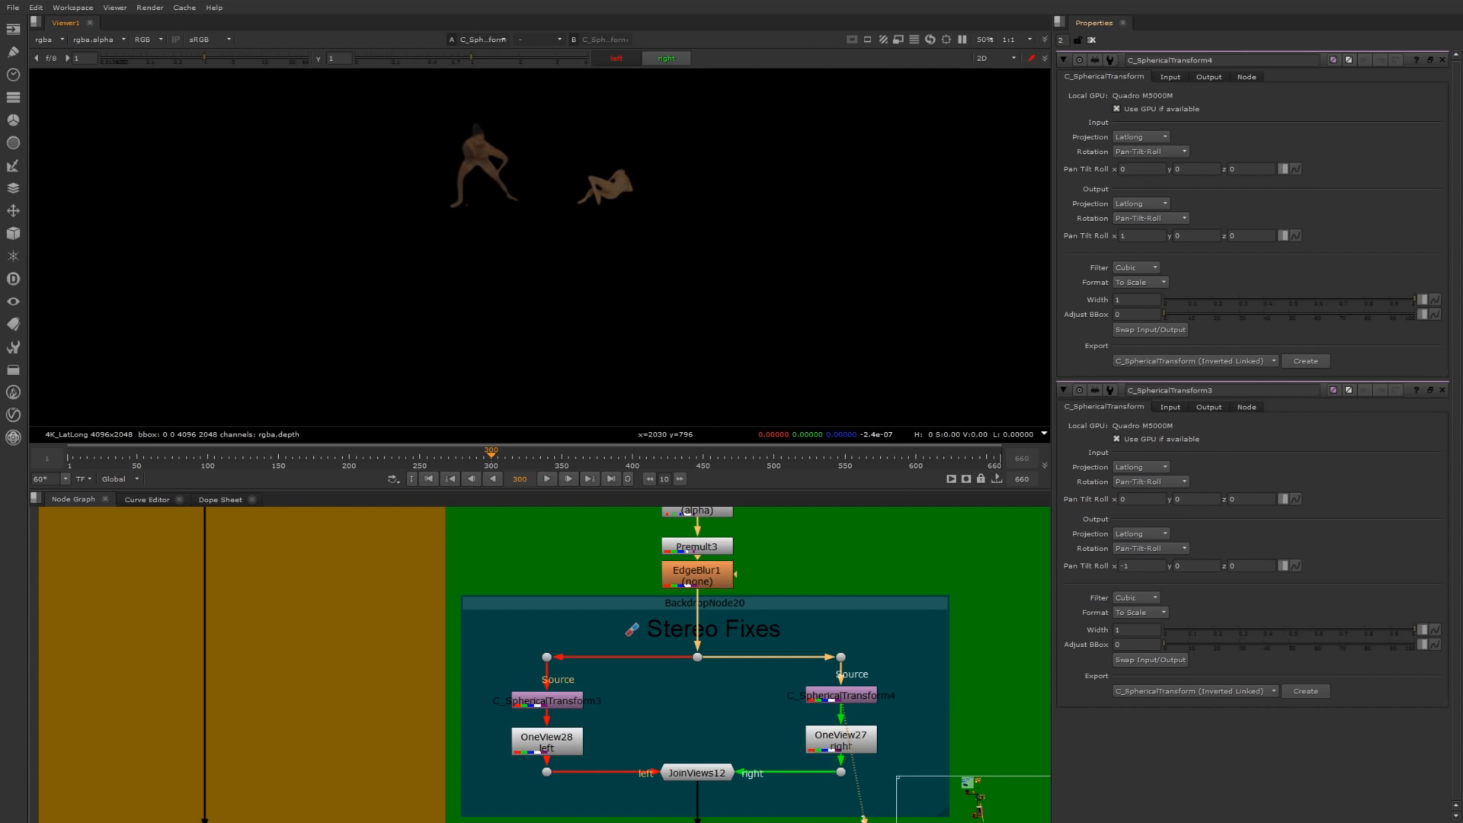
{"action": "left_click", "coordinate": [1092, 39]}
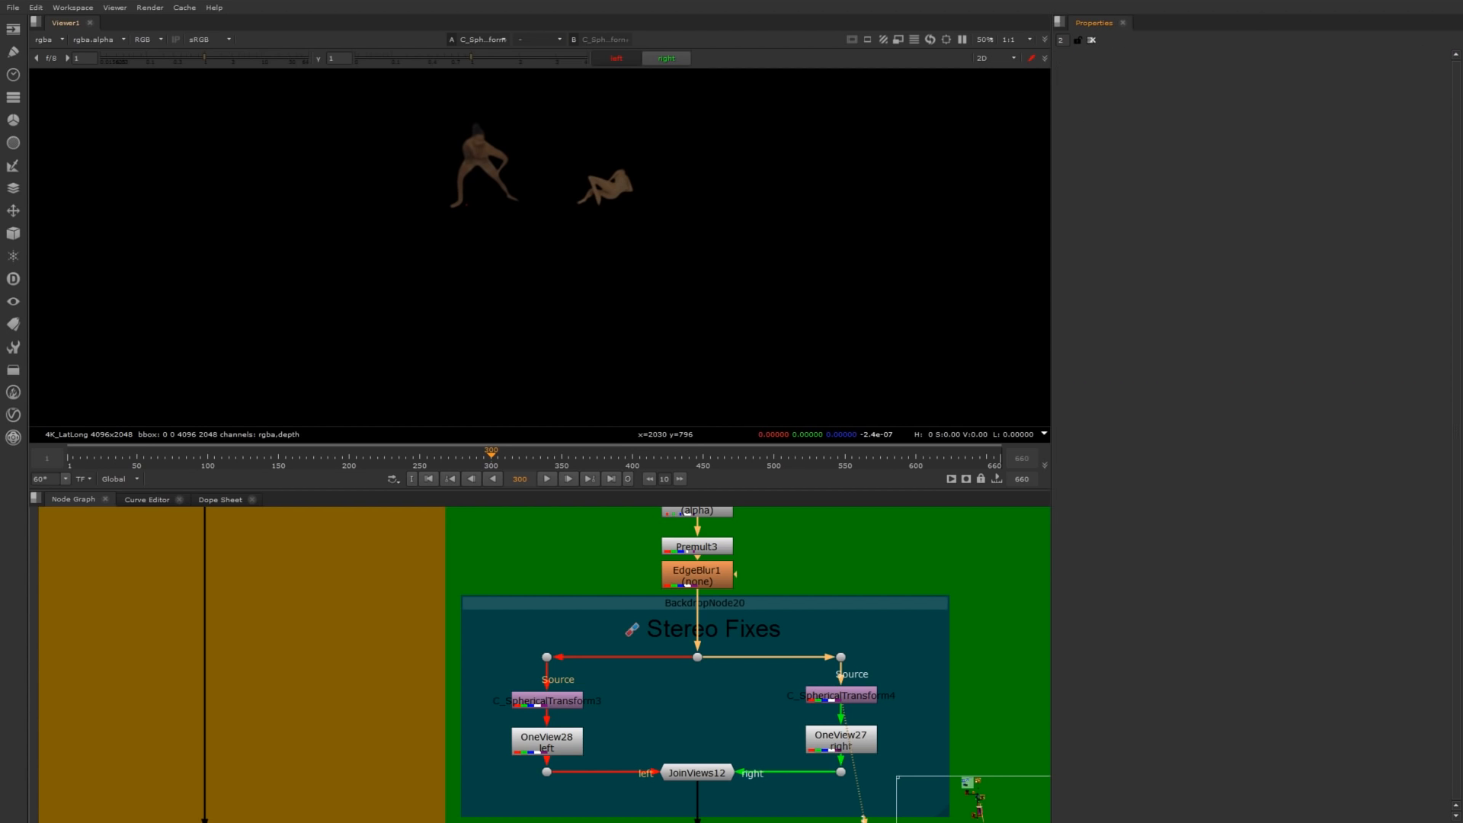
{"action": "scroll", "coordinate": [695, 336], "scroll_direction": "down", "scroll_amount": 5}
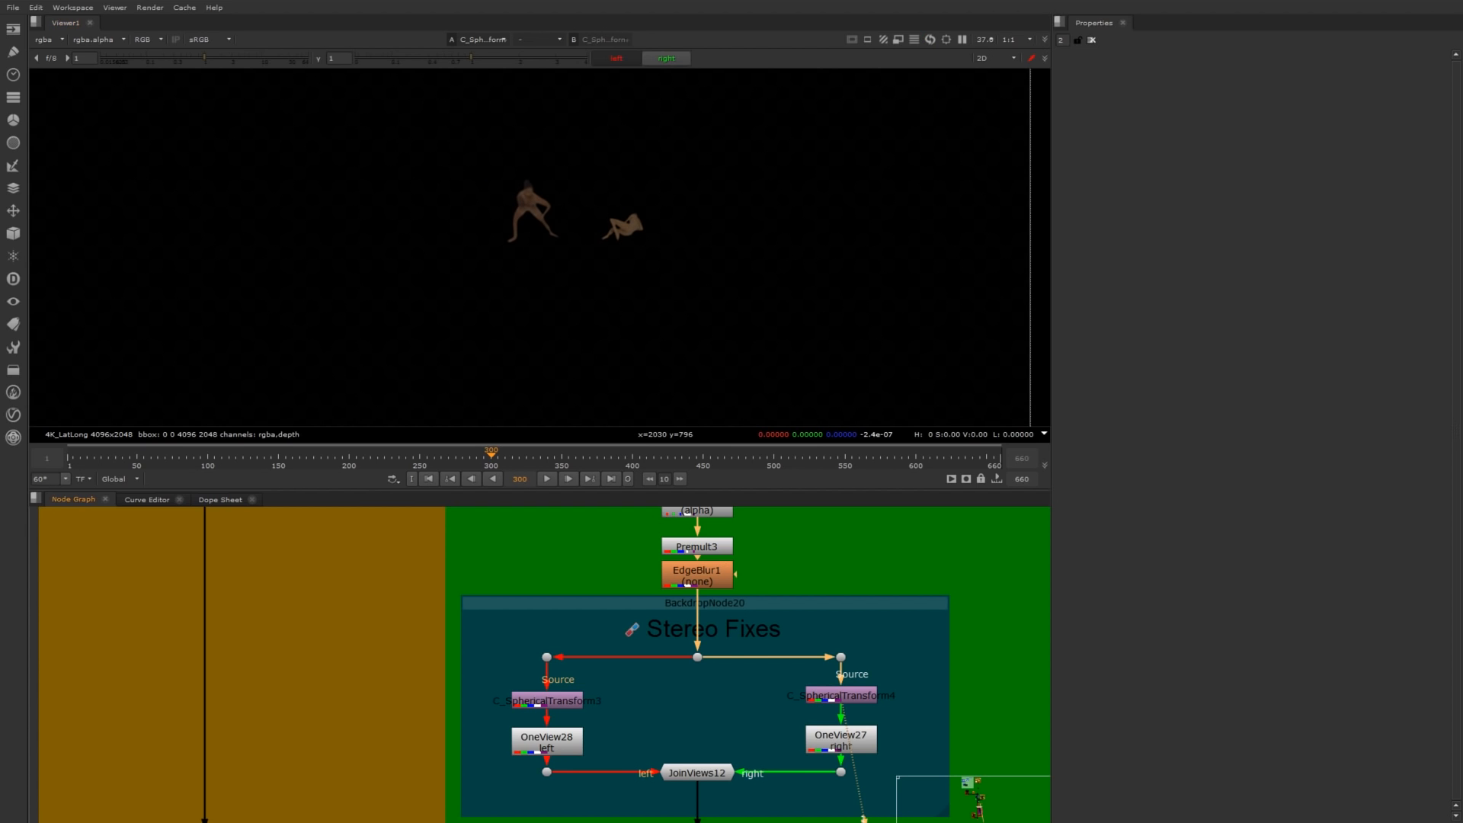
Find the Fake Reflection group below Stereo Fixes, open the Roto10 char mask's properties, and select the GridWarp3_2 node.
{"action": "middle_click_drag", "start_coordinate": [766, 574], "coordinate": [646, 542]}
{"action": "scroll", "coordinate": [779, 596], "scroll_direction": "down", "scroll_amount": 5}
{"action": "middle_click_drag", "start_coordinate": [779, 597], "coordinate": [741, 458]}
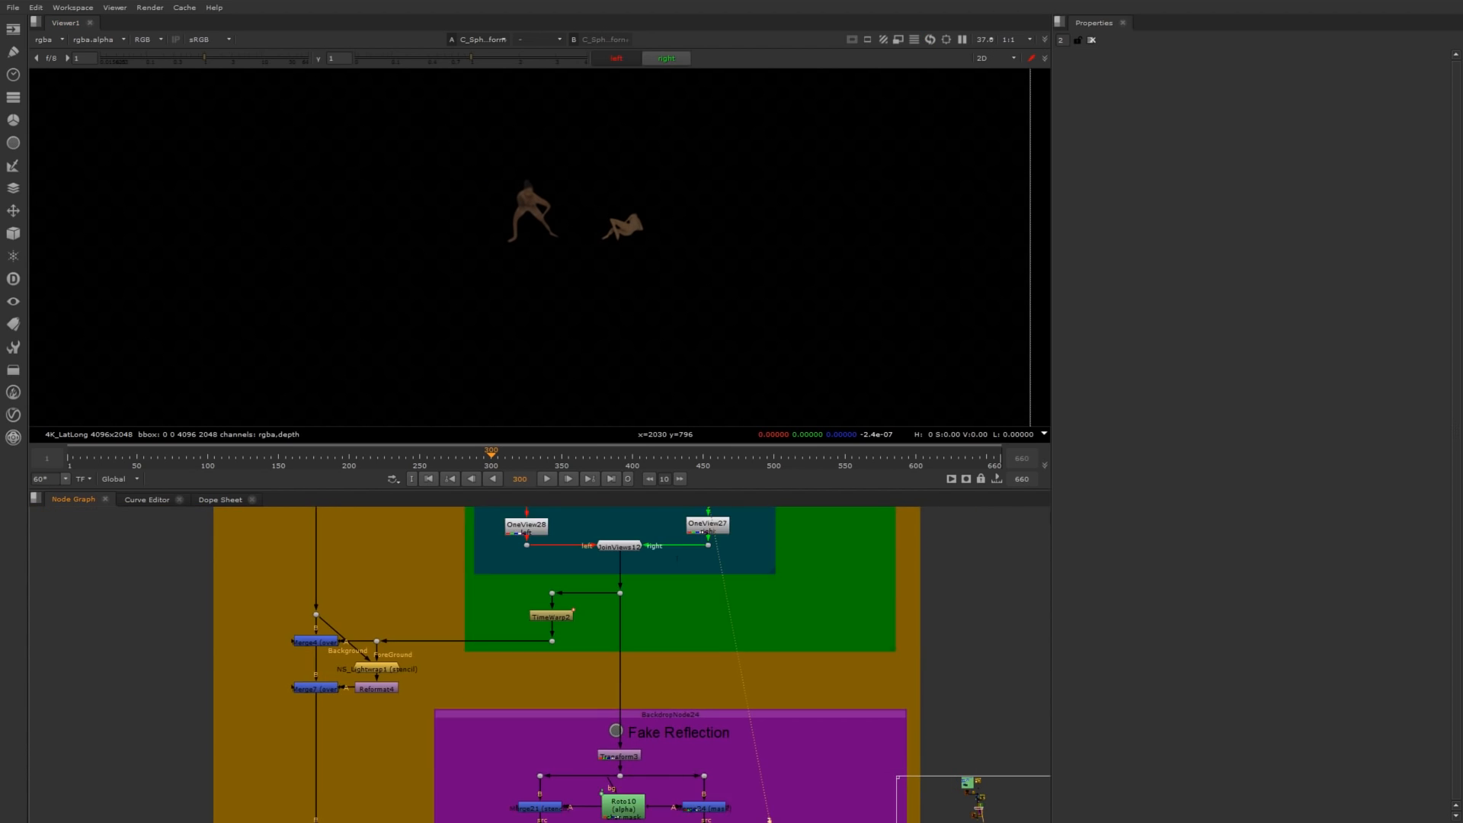
{"action": "middle_click_drag", "start_coordinate": [662, 664], "coordinate": [661, 529]}
{"action": "scroll", "coordinate": [610, 556], "scroll_direction": "up", "scroll_amount": 2}
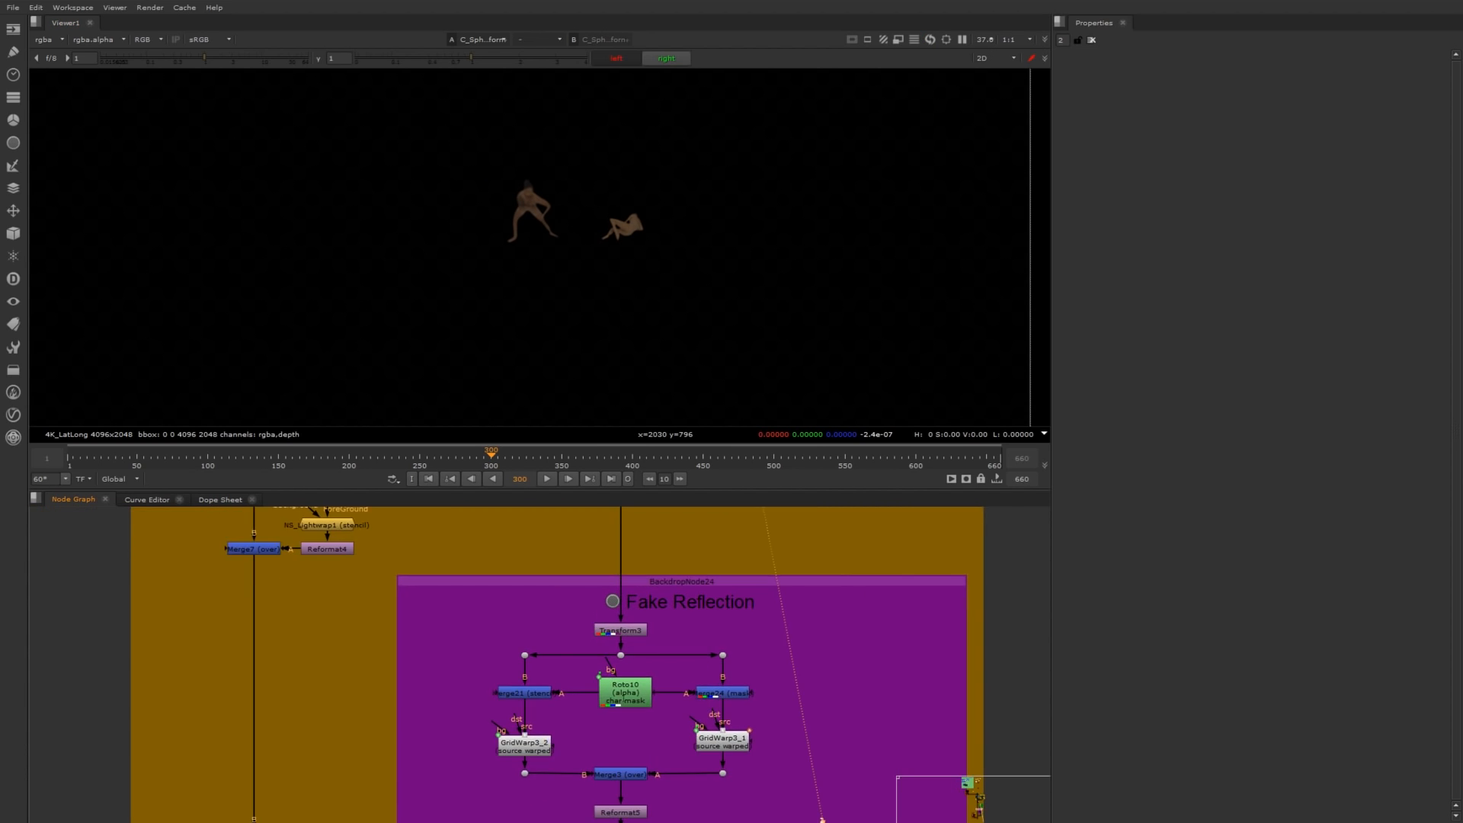
{"action": "double_click", "coordinate": [623, 699]}
{"action": "middle_click_drag", "start_coordinate": [658, 745], "coordinate": [602, 660]}
{"action": "scroll", "coordinate": [602, 660], "scroll_direction": "up", "scroll_amount": 1}
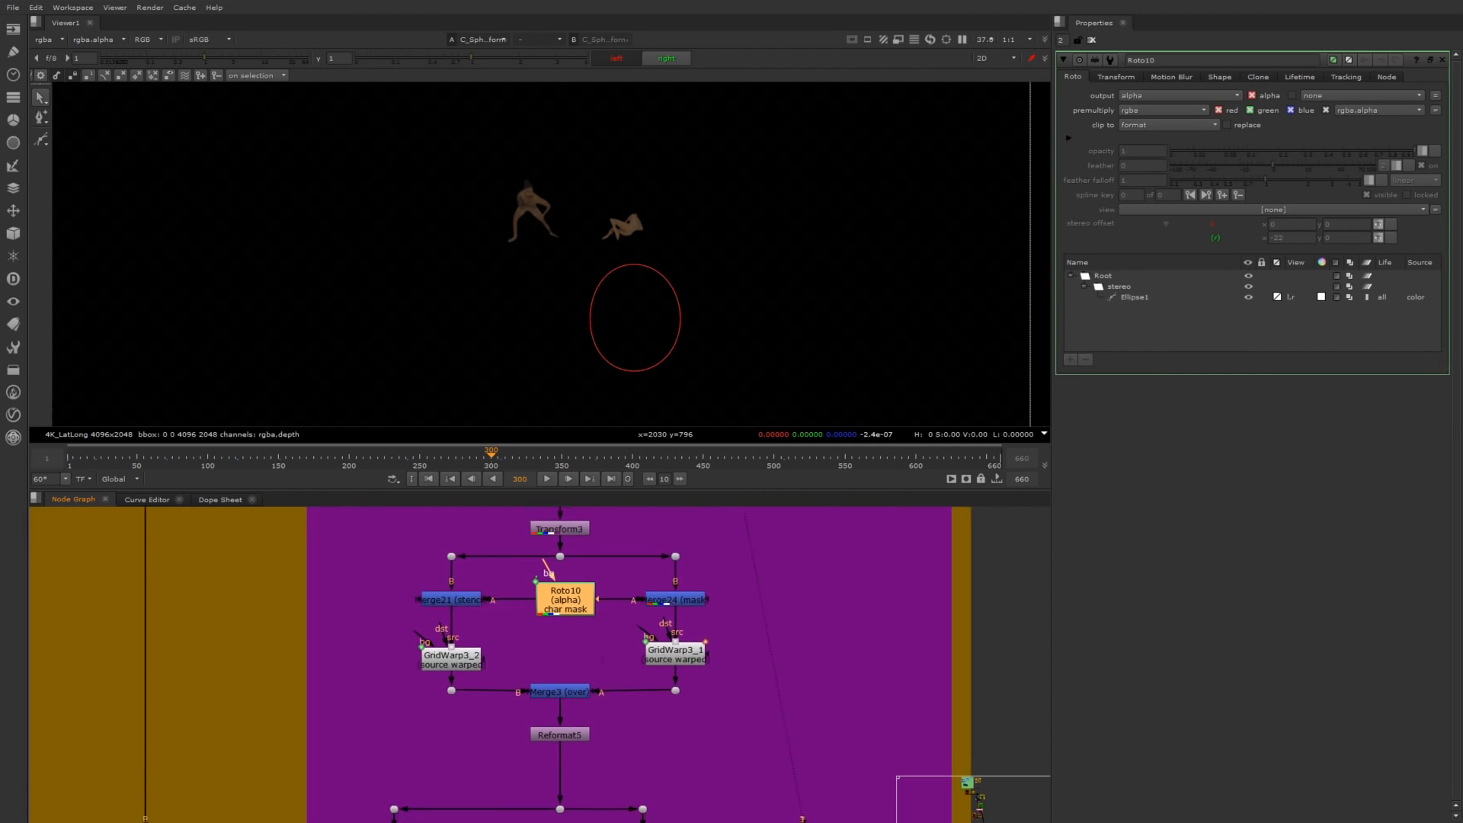
{"action": "scroll", "coordinate": [566, 663], "scroll_direction": "up", "scroll_amount": 2}
{"action": "left_click", "coordinate": [409, 658]}
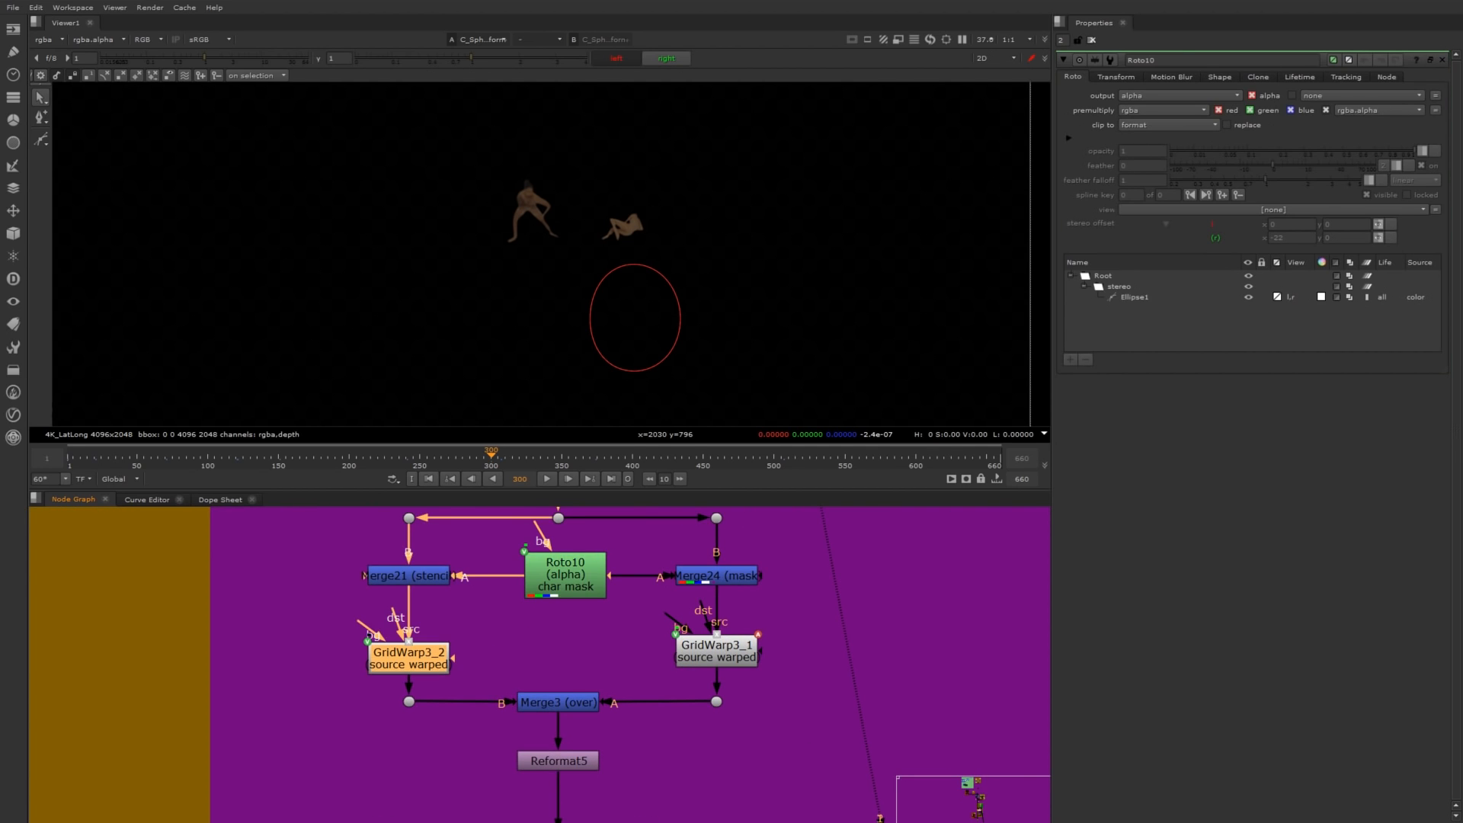
Compare the outputs of GridWarp3_2 and GridWarp3_1 in the viewer, checking GridWarp3_1 in both the left and right views.
{"action": "key", "text": "1"}
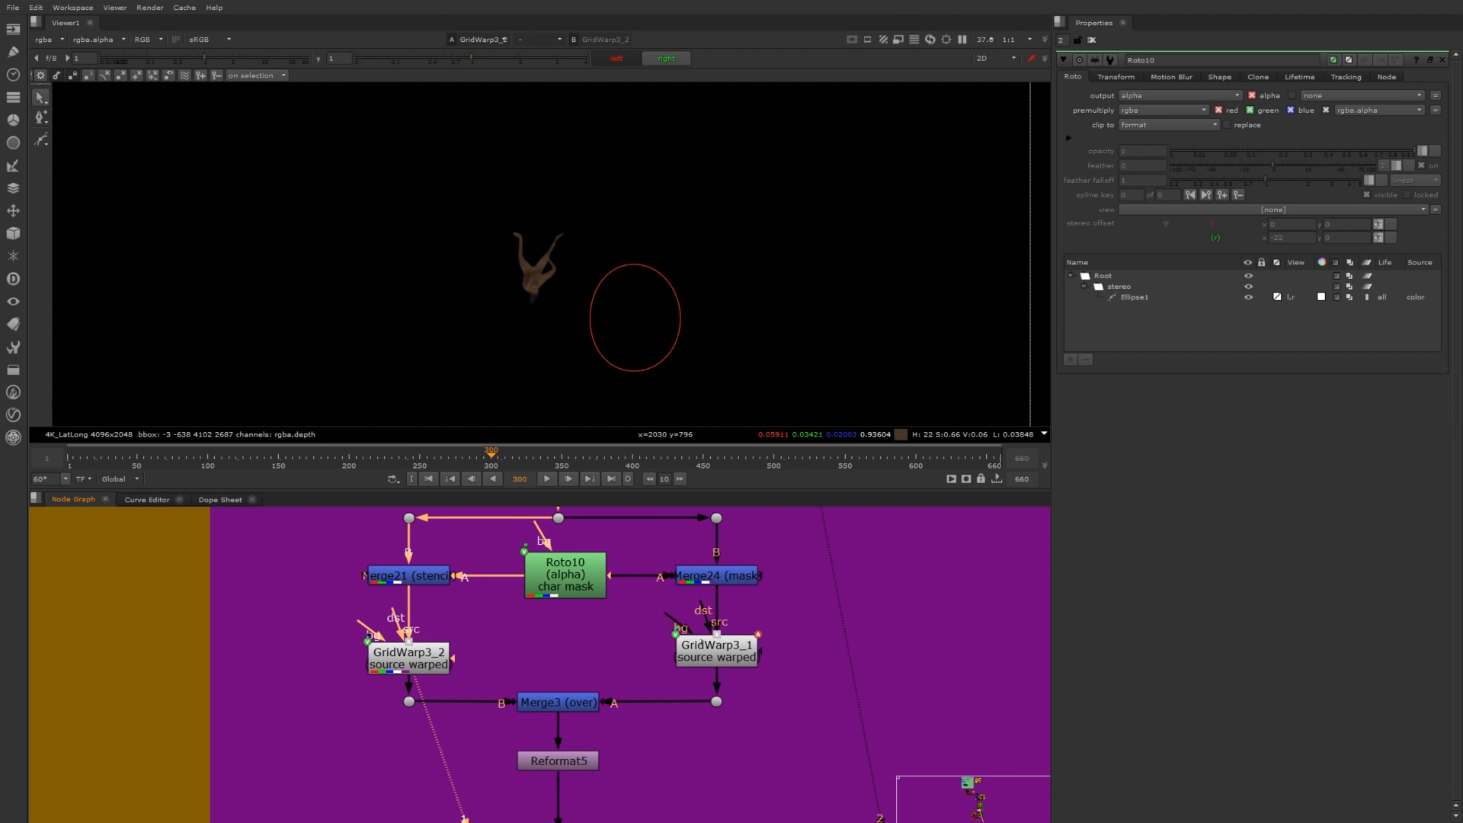
{"action": "left_click", "coordinate": [715, 655]}
{"action": "key", "text": "1"}
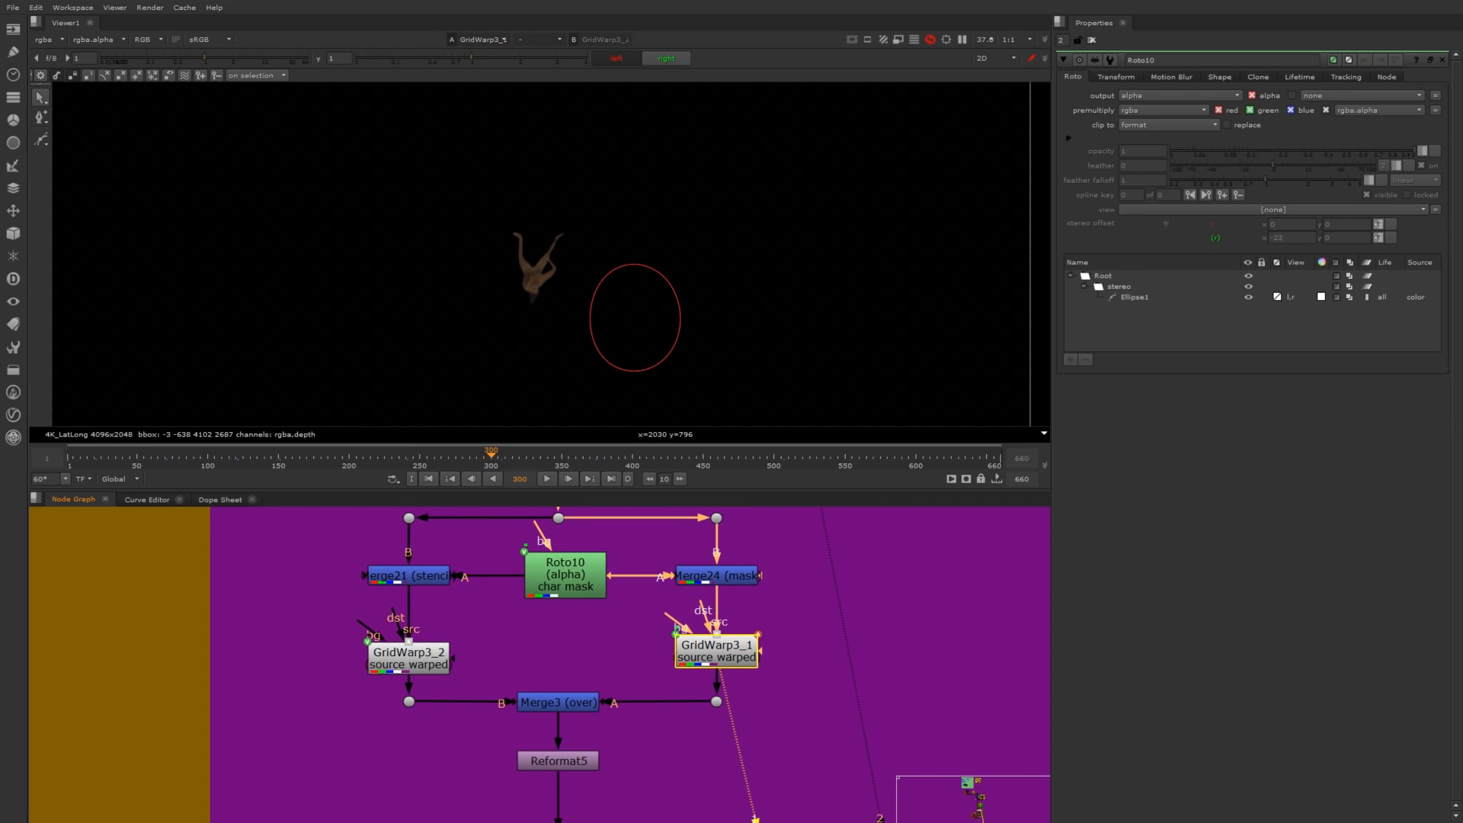
{"action": "double_click", "coordinate": [714, 656]}
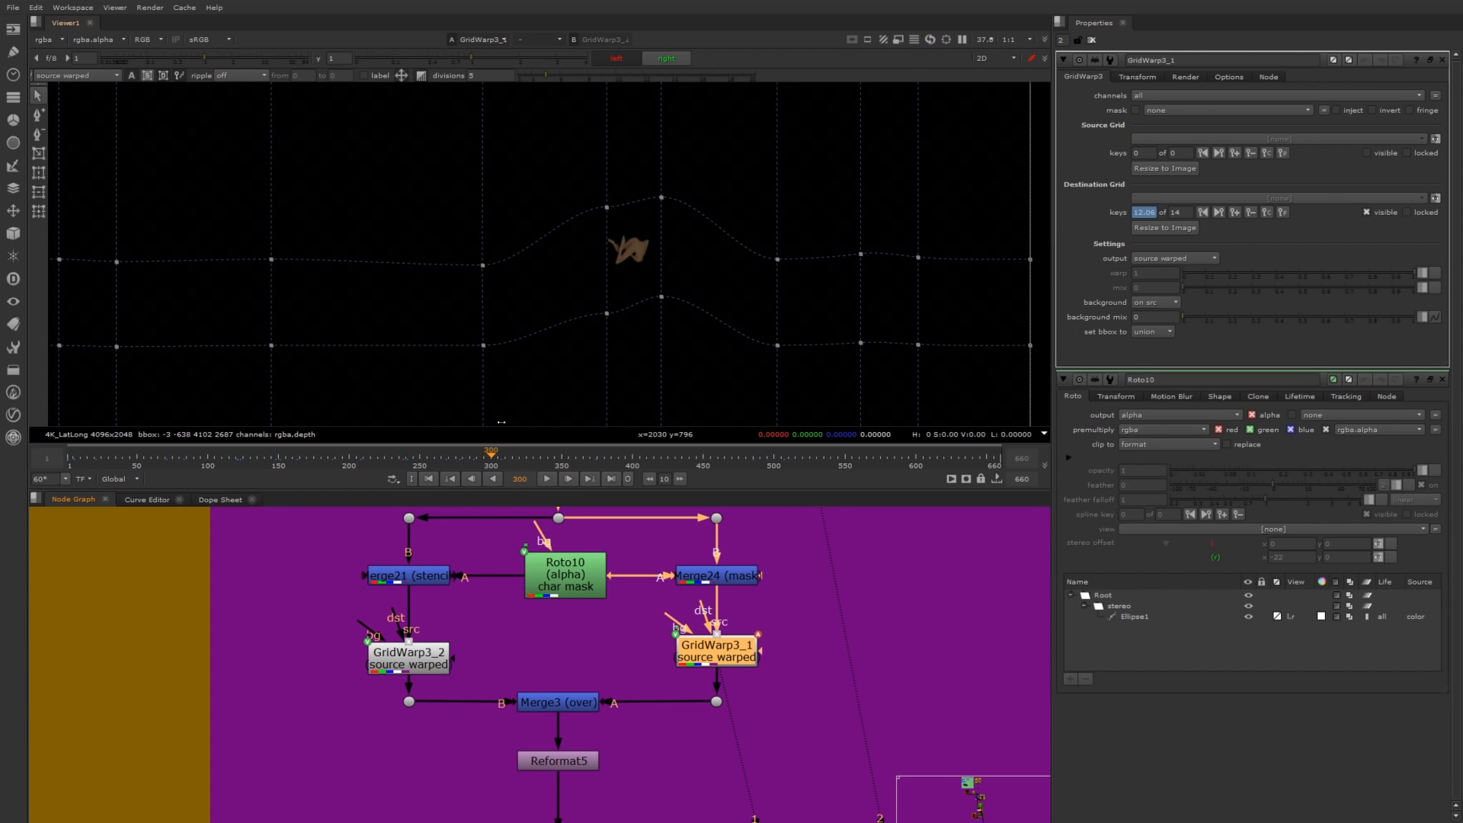
{"action": "left_click", "coordinate": [665, 58]}
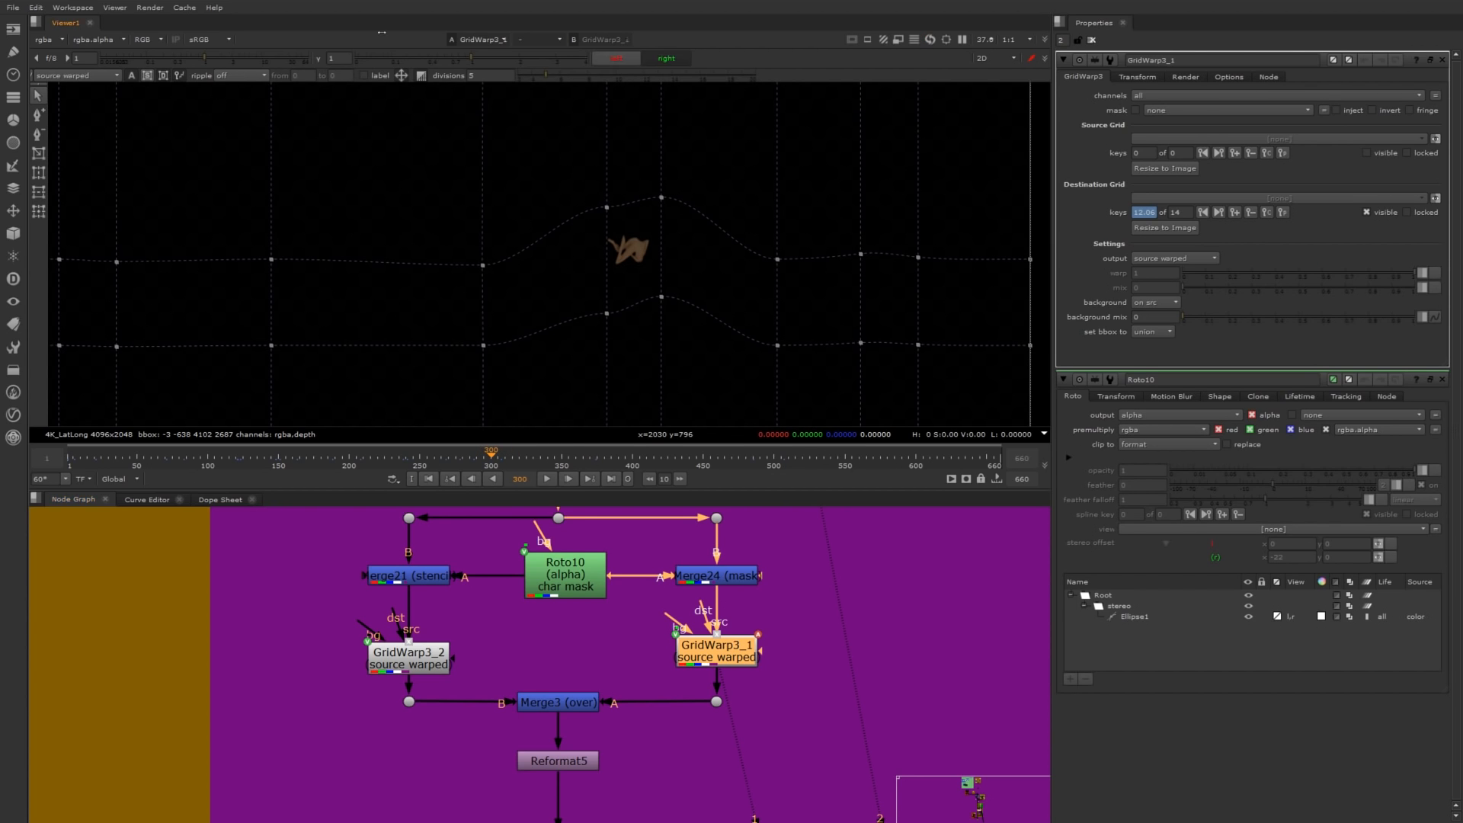
{"action": "left_click", "coordinate": [664, 58]}
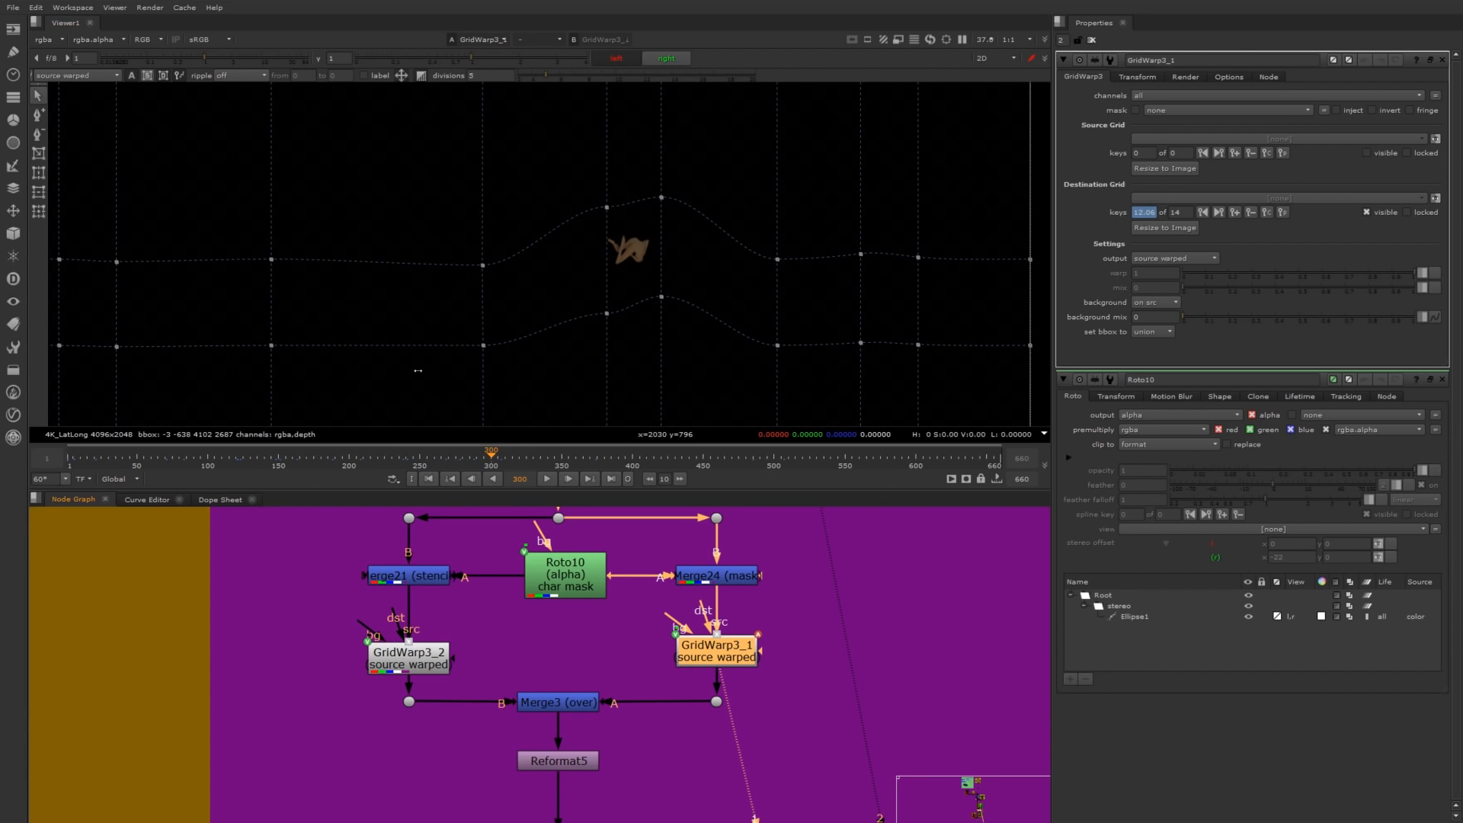
Examine the per-view source translate values of GridWarp3_1, and close all open node properties.
{"action": "left_click", "coordinate": [1145, 77]}
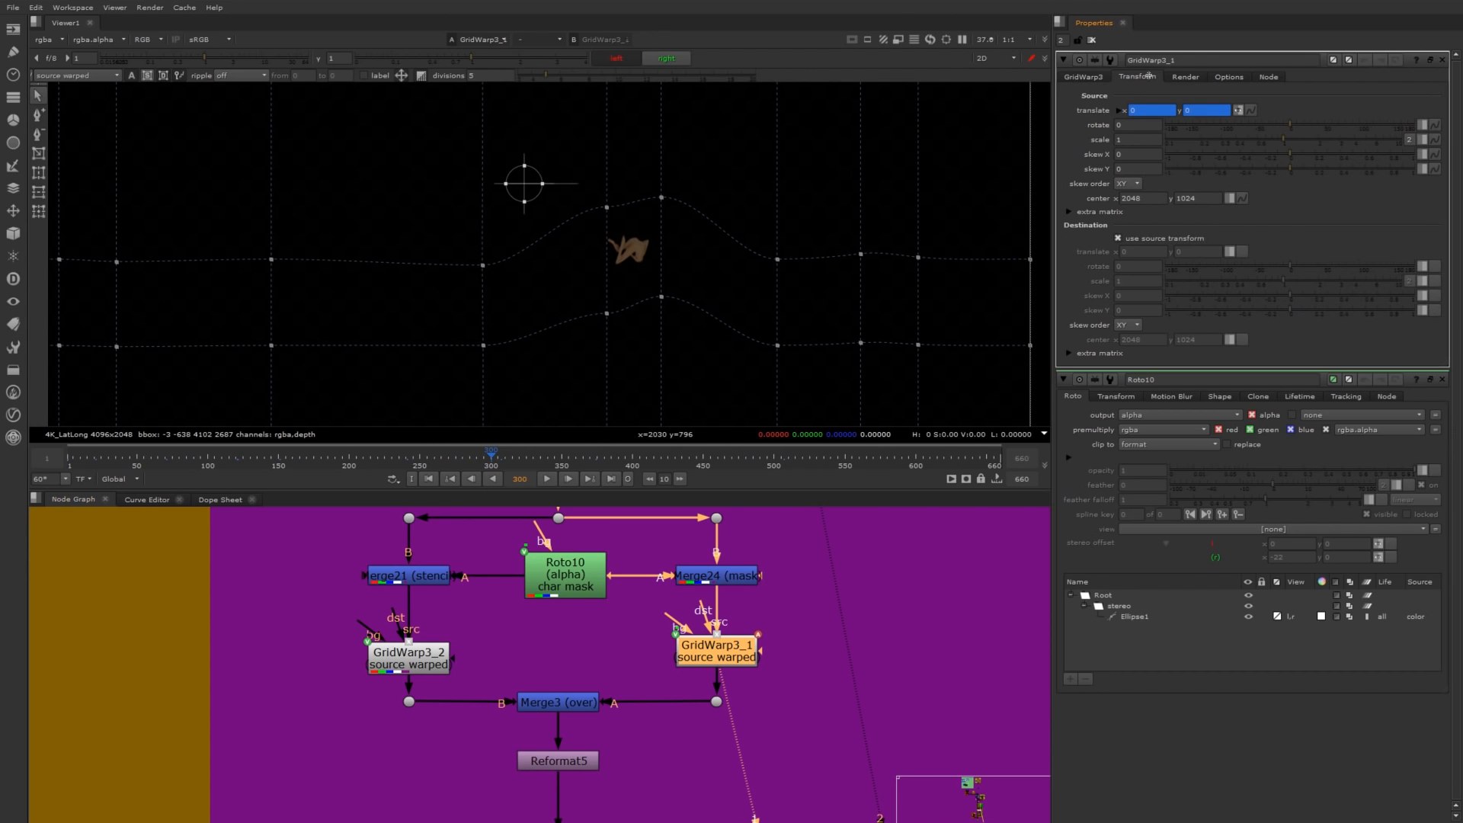
{"action": "left_click", "coordinate": [1118, 111]}
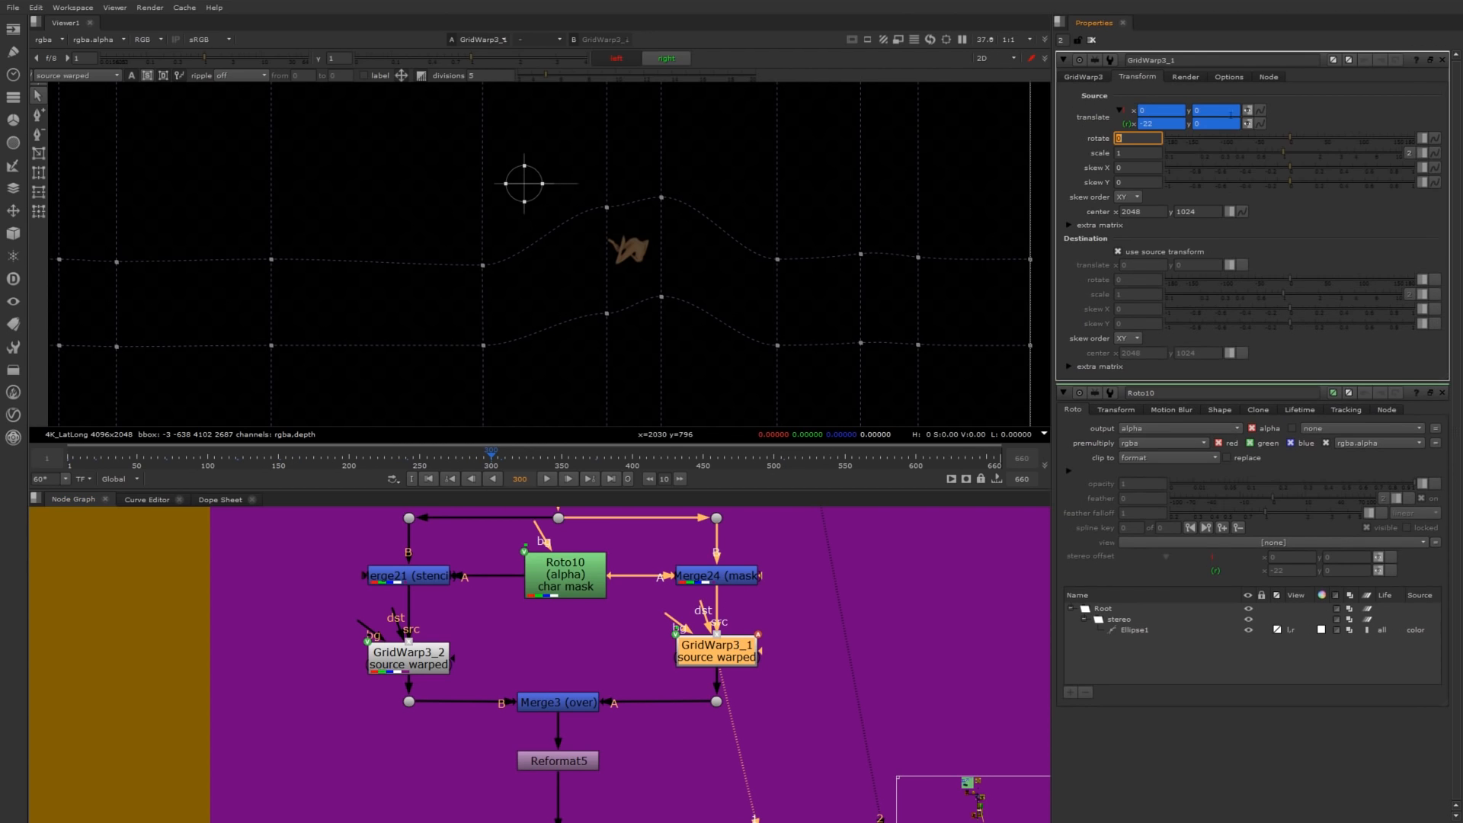
{"action": "left_click", "coordinate": [1157, 124]}
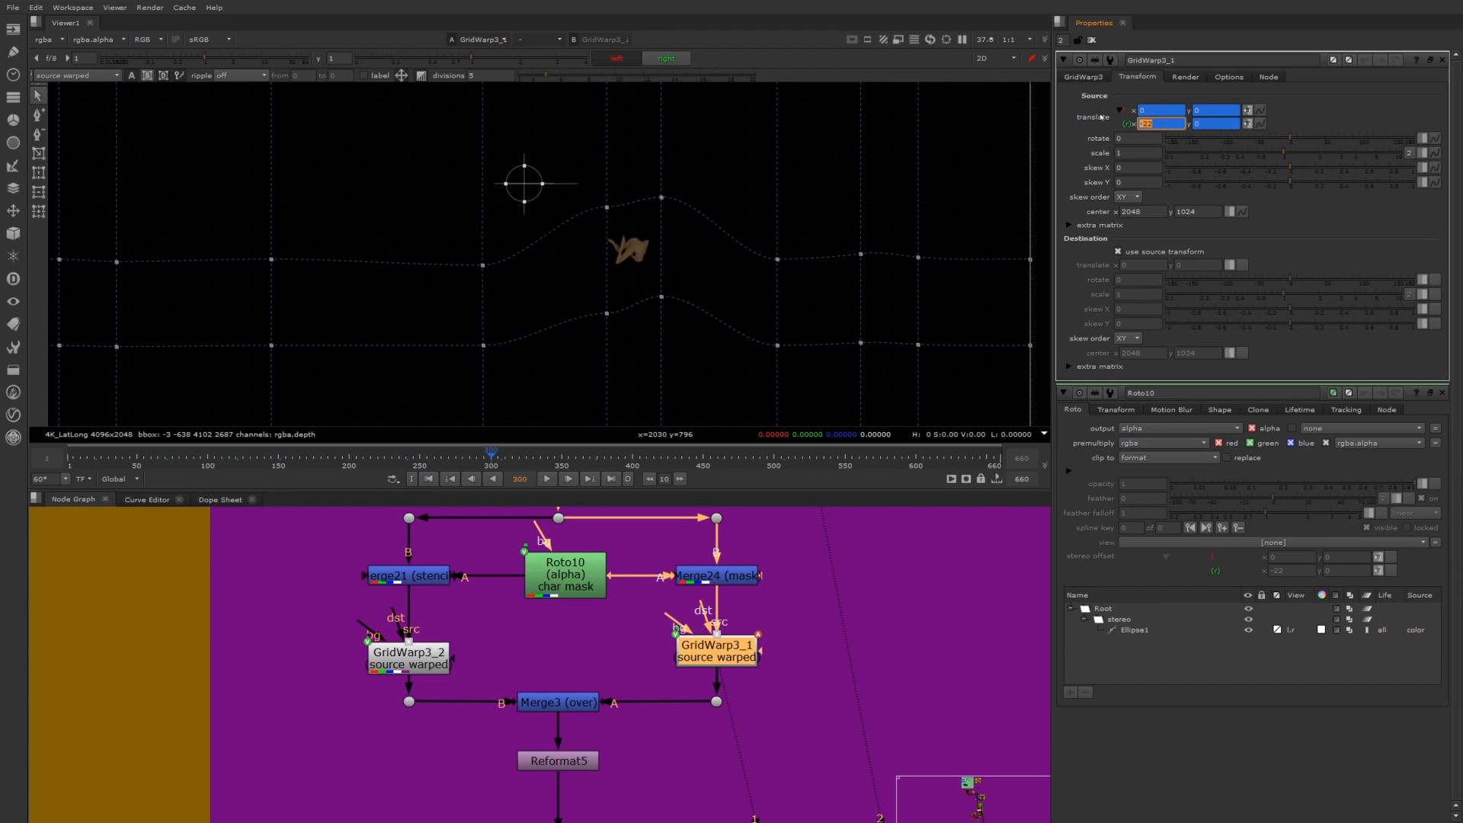
{"action": "left_click", "coordinate": [1092, 39]}
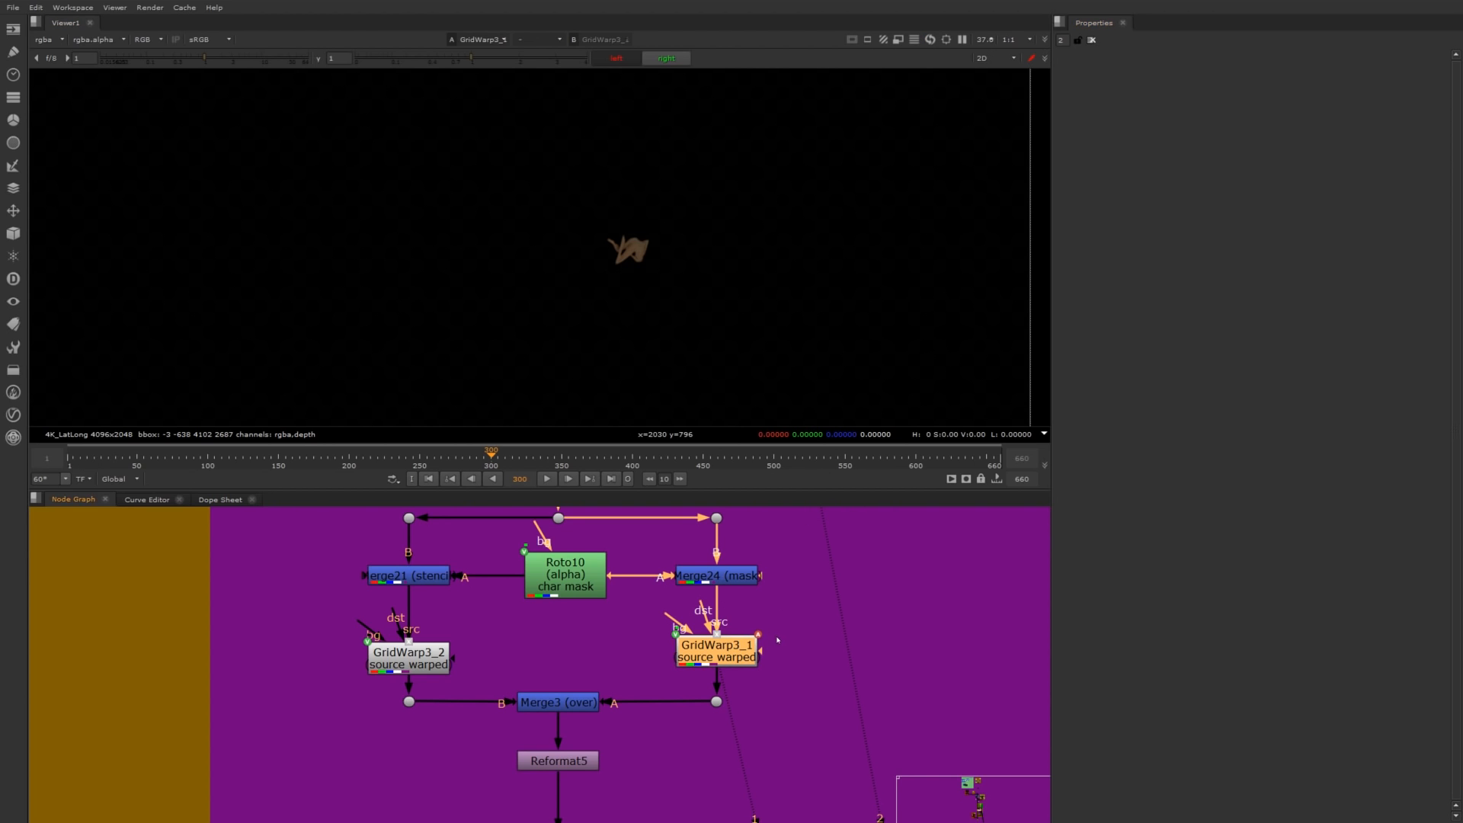
Find the rock mask section of the node graph and view its input dot and the JoinViews14 output.
{"action": "key", "text": "f"}
{"action": "scroll", "coordinate": [782, 639], "scroll_direction": "up", "scroll_amount": 5}
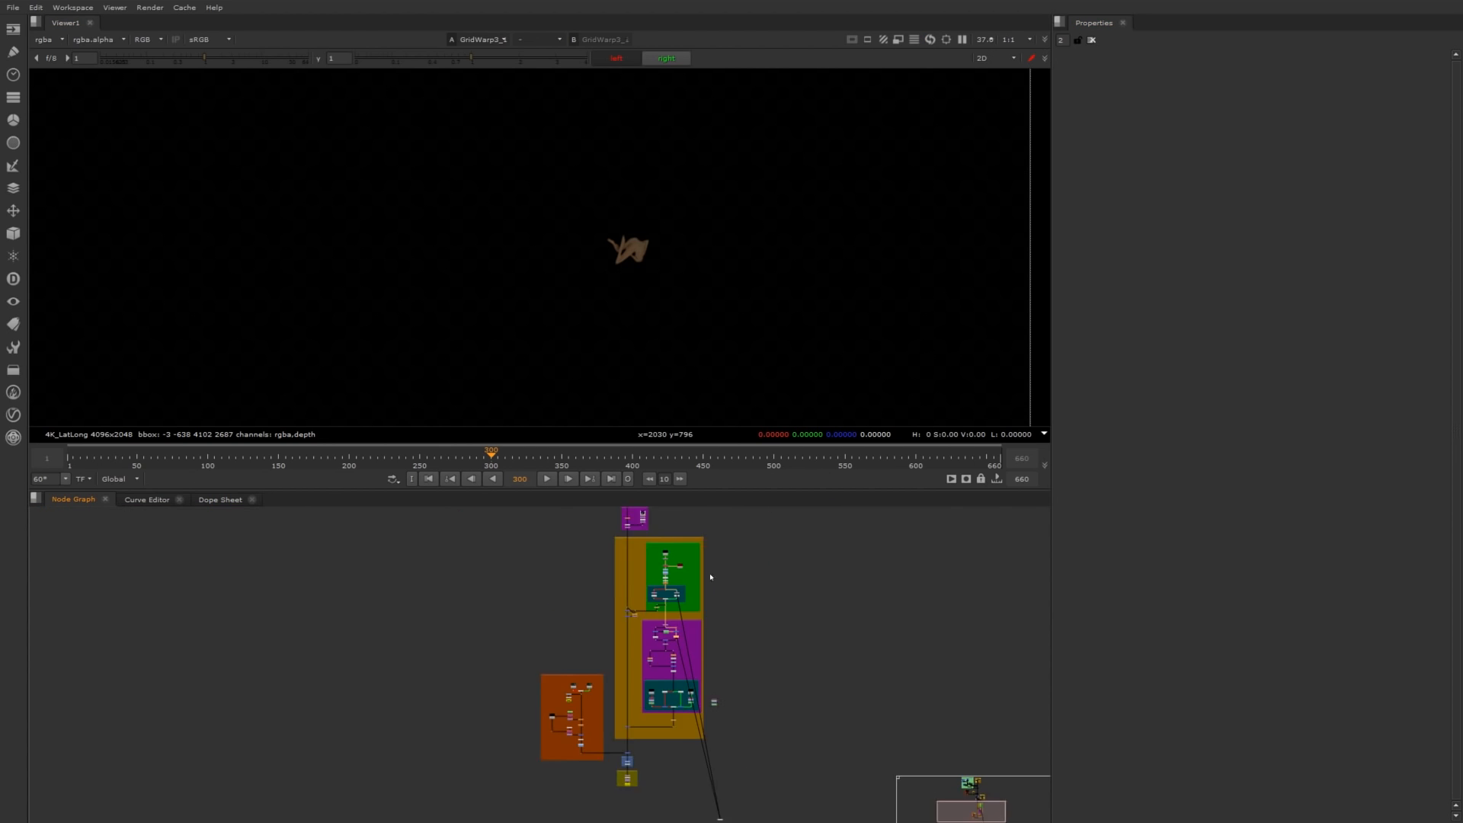
{"action": "scroll", "coordinate": [696, 629], "scroll_direction": "up", "scroll_amount": 6}
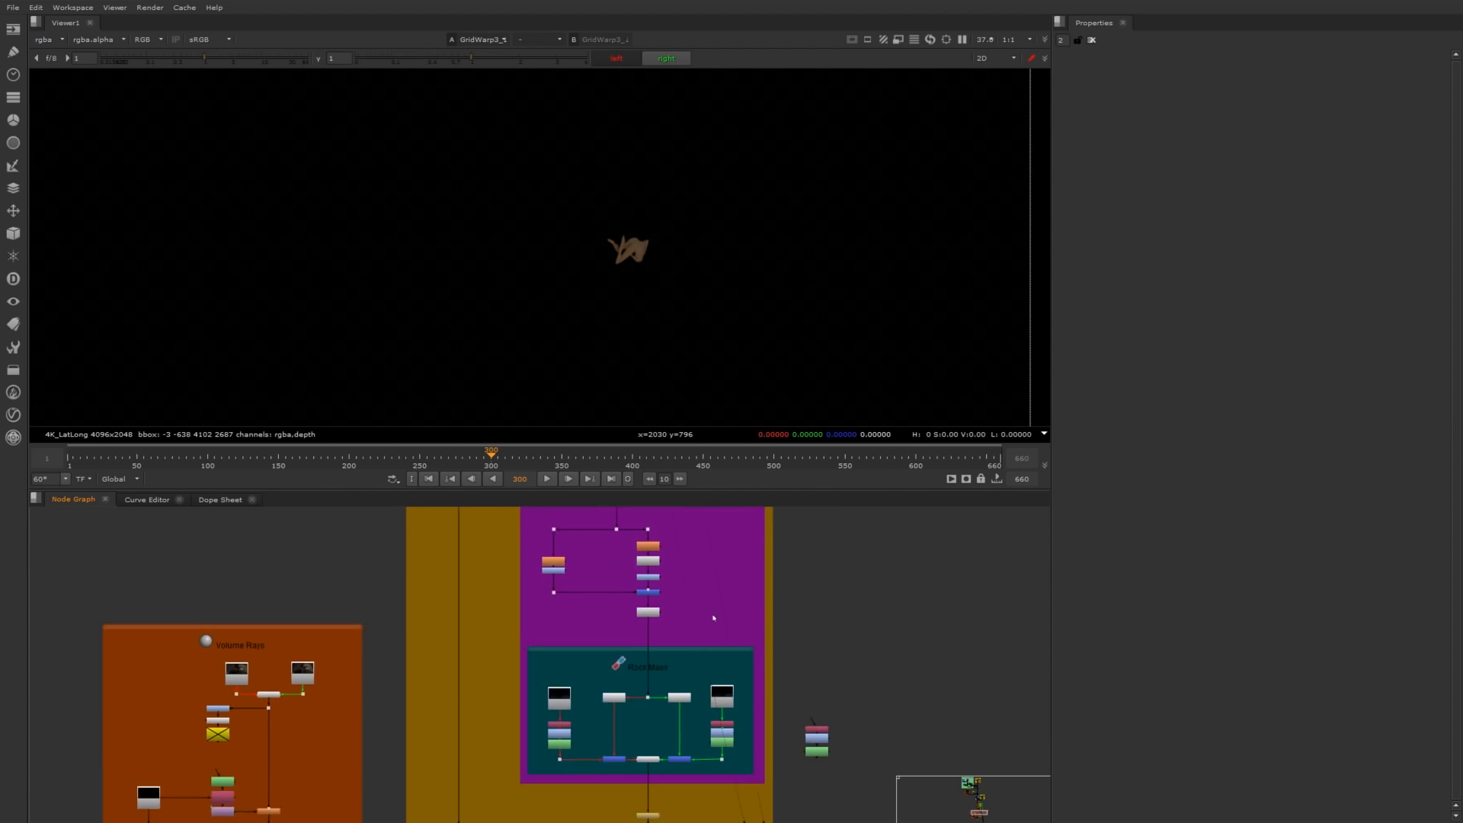
{"action": "scroll", "coordinate": [629, 634], "scroll_direction": "up", "scroll_amount": 2}
{"action": "left_click", "coordinate": [633, 663]}
{"action": "key", "text": "1"}
{"action": "middle_click_drag", "start_coordinate": [668, 710], "coordinate": [625, 613]}
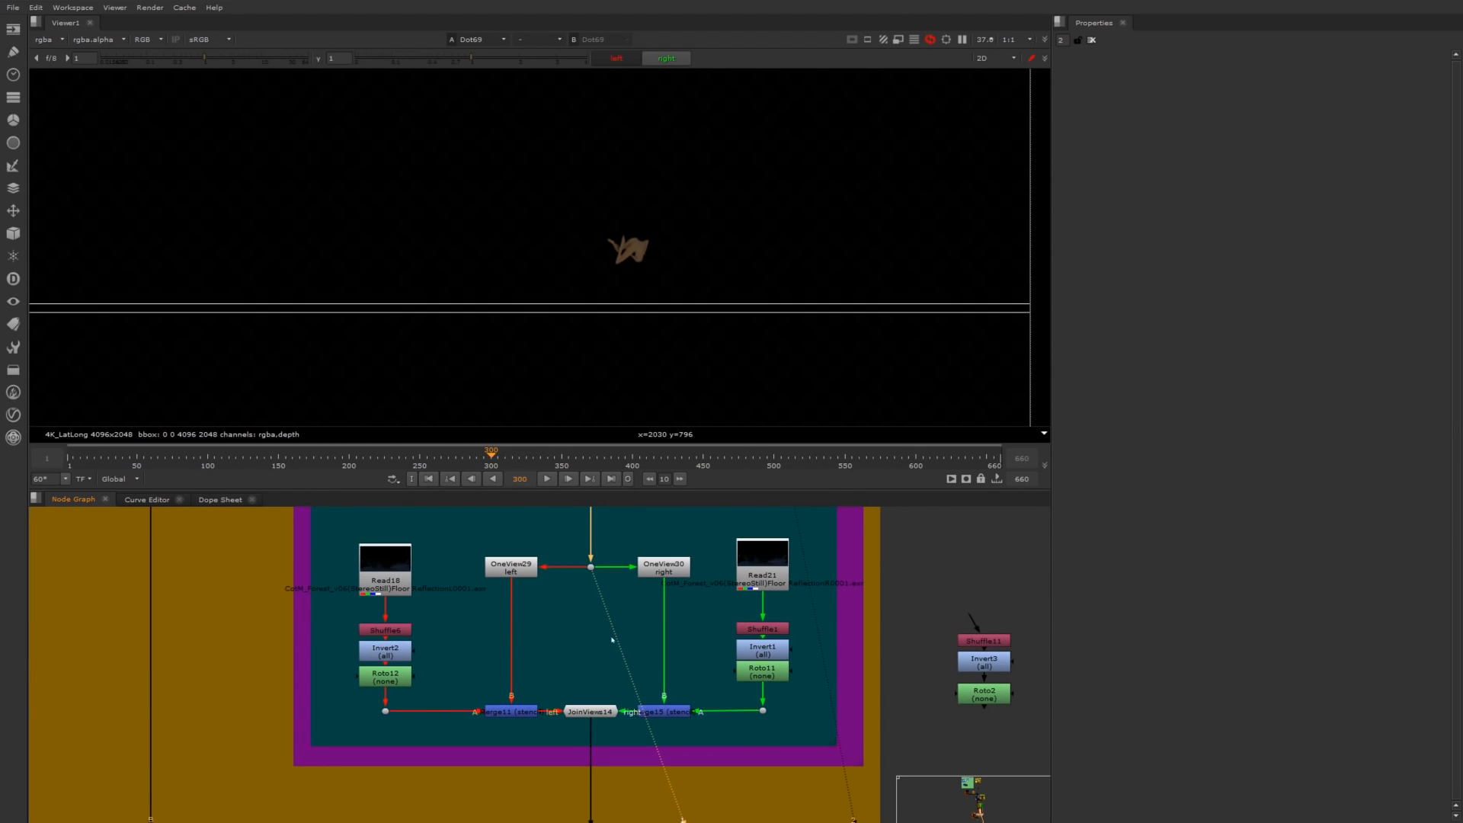
{"action": "left_click", "coordinate": [590, 712]}
{"action": "key", "text": "1"}
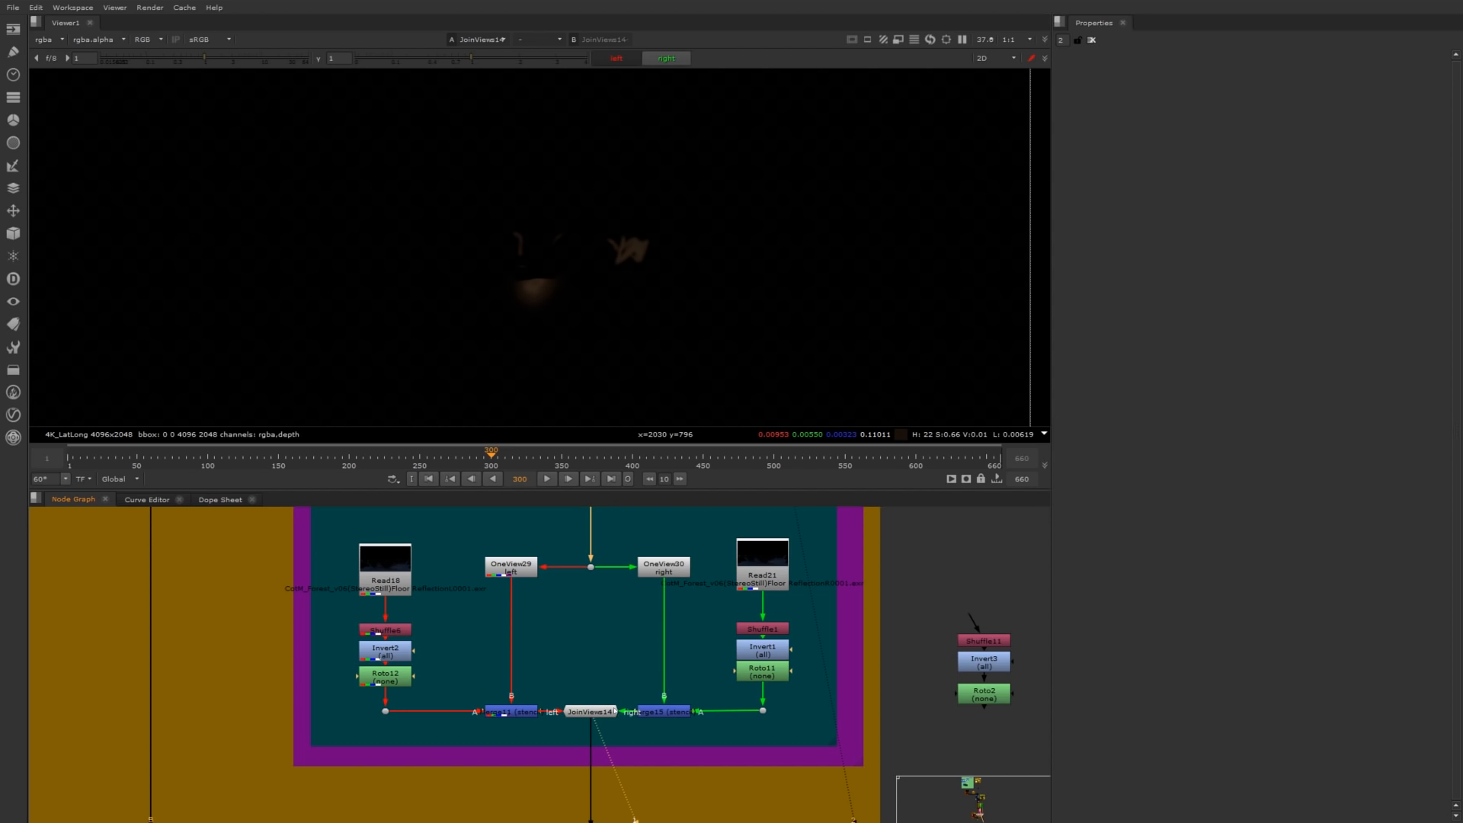
View the separated left and right eye inputs at OneView29 and OneView30.
{"action": "middle_click_drag", "start_coordinate": [726, 651], "coordinate": [668, 660]}
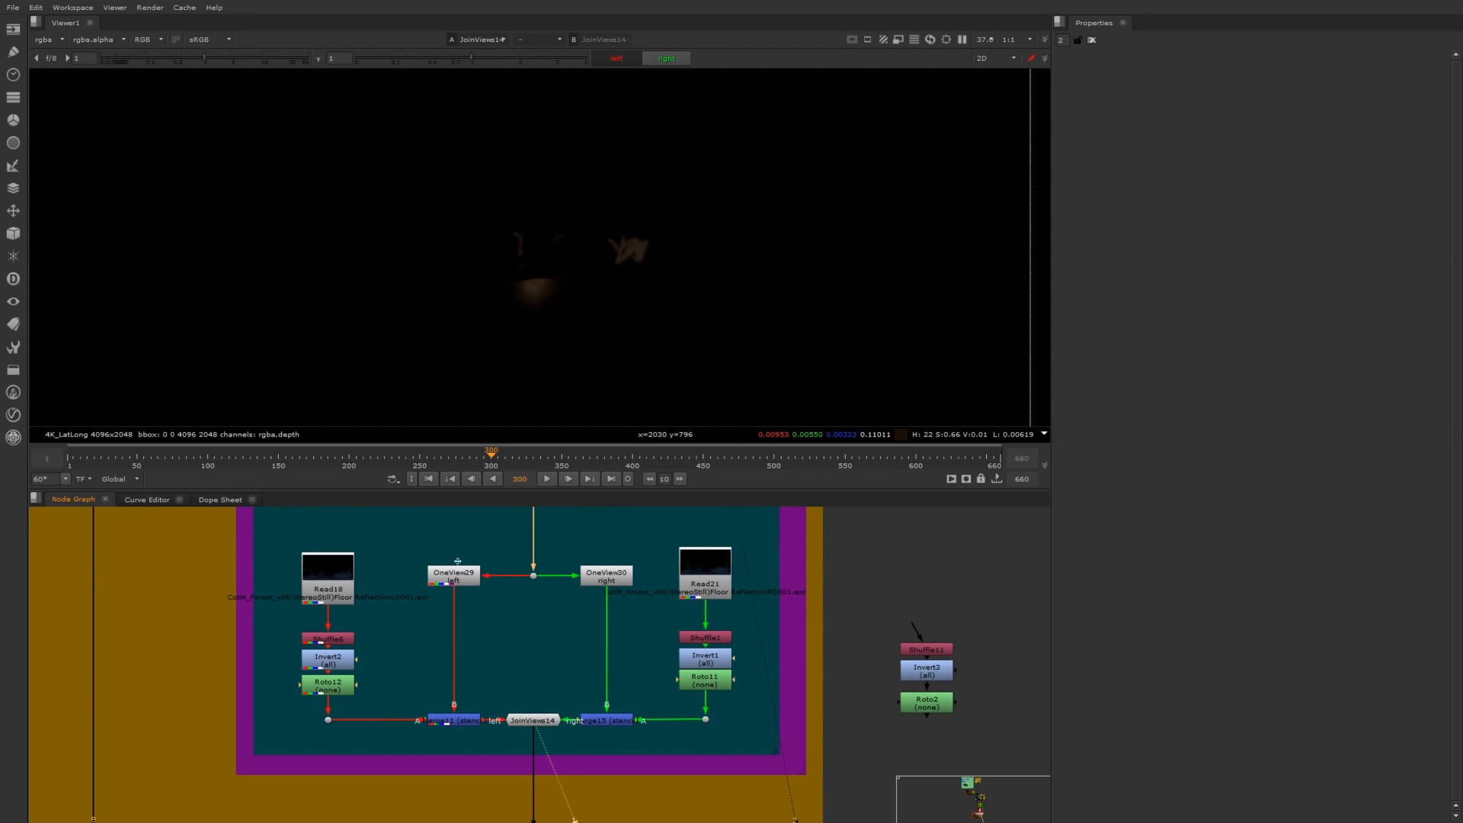
{"action": "left_click", "coordinate": [454, 573]}
{"action": "key", "text": "1"}
{"action": "left_click", "coordinate": [606, 576]}
{"action": "key", "text": "1"}
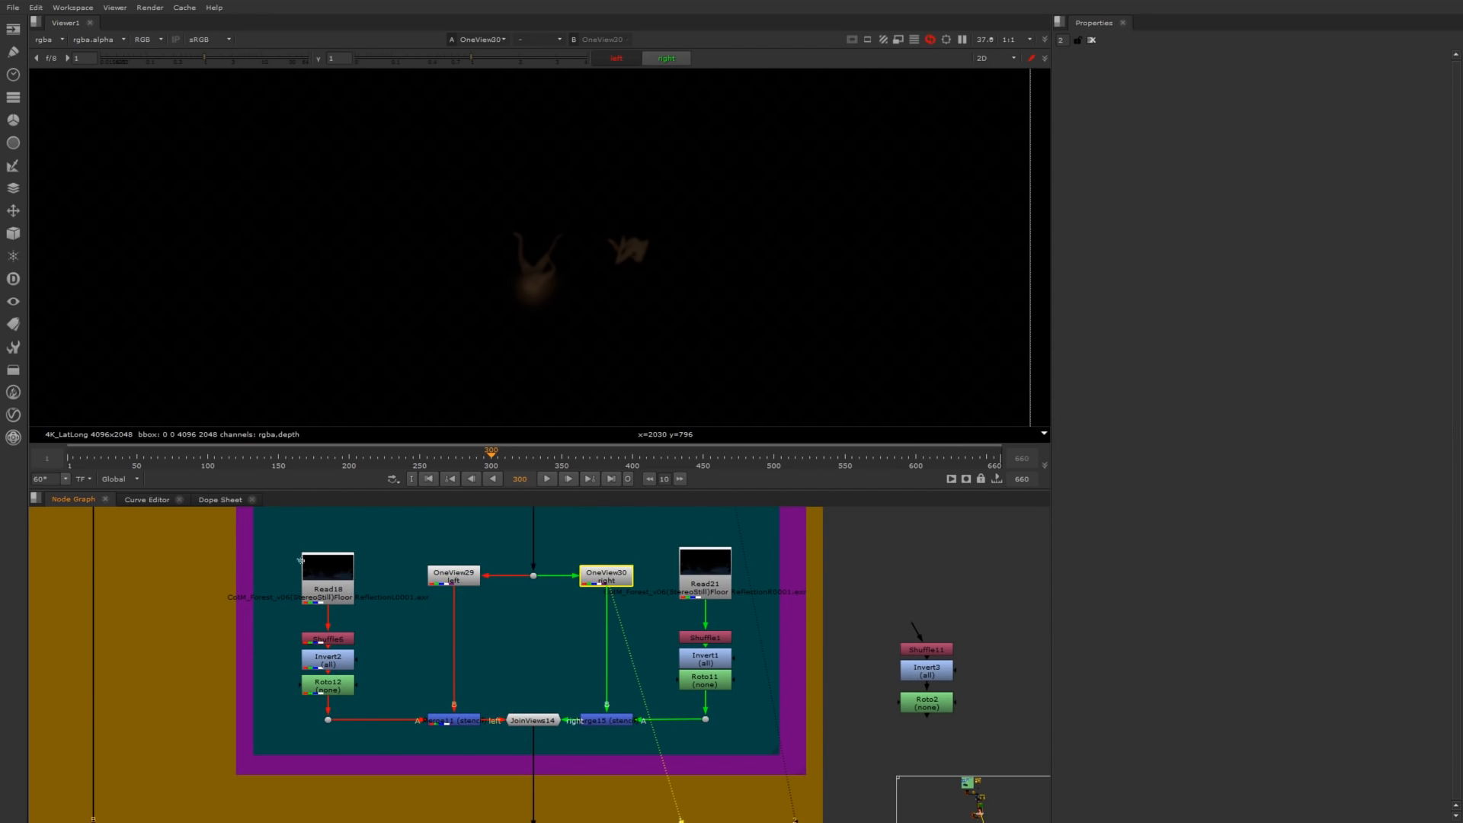
Examine the rock matte branches by viewing Read18, Invert2 and Roto12 for the left eye and Roto11 for the right.
{"action": "left_click", "coordinate": [344, 581]}
{"action": "key", "text": "1"}
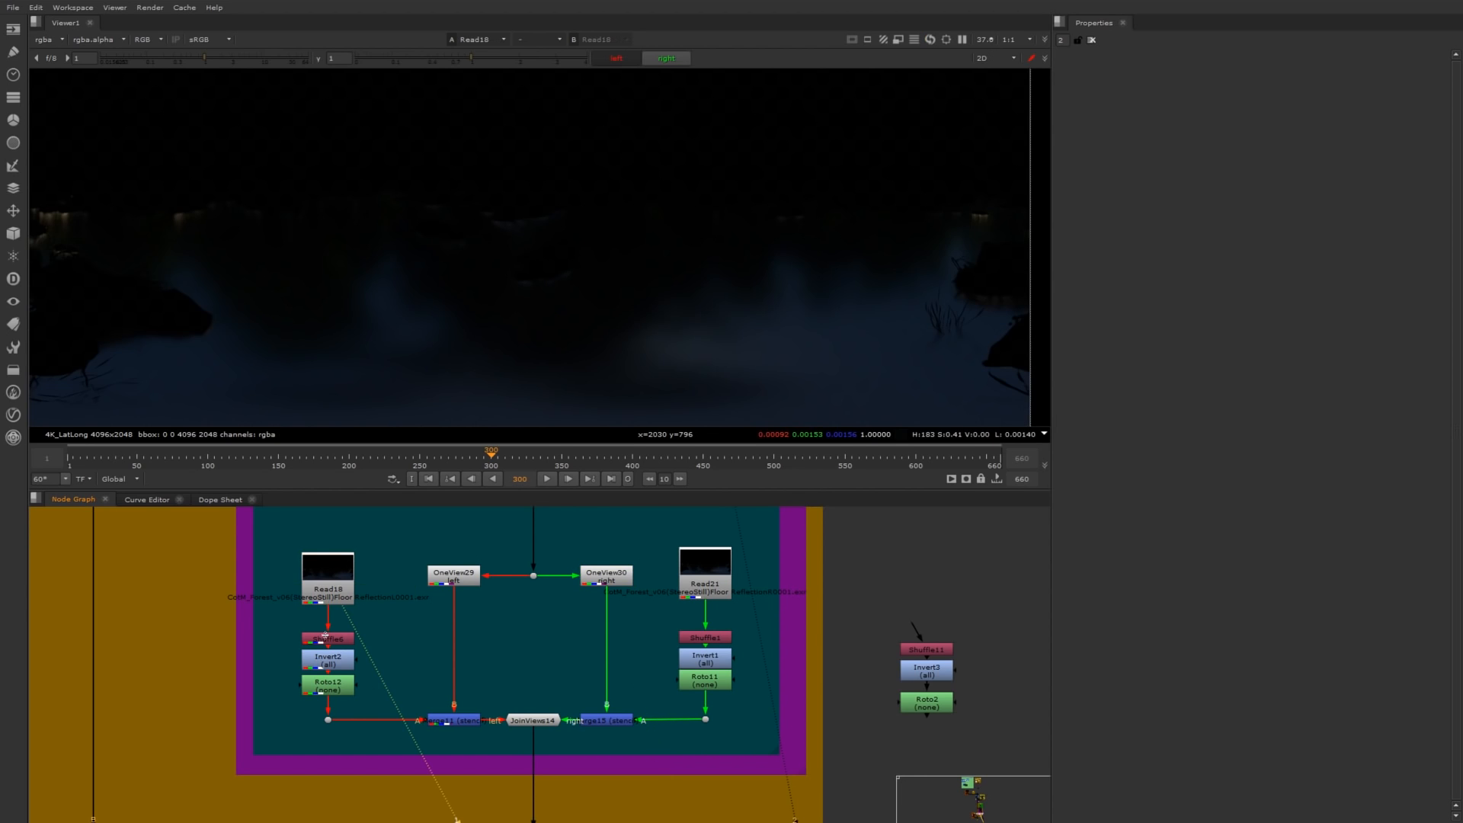
{"action": "left_click", "coordinate": [328, 660]}
{"action": "key", "text": "1"}
{"action": "double_click", "coordinate": [328, 686]}
{"action": "key", "text": "1"}
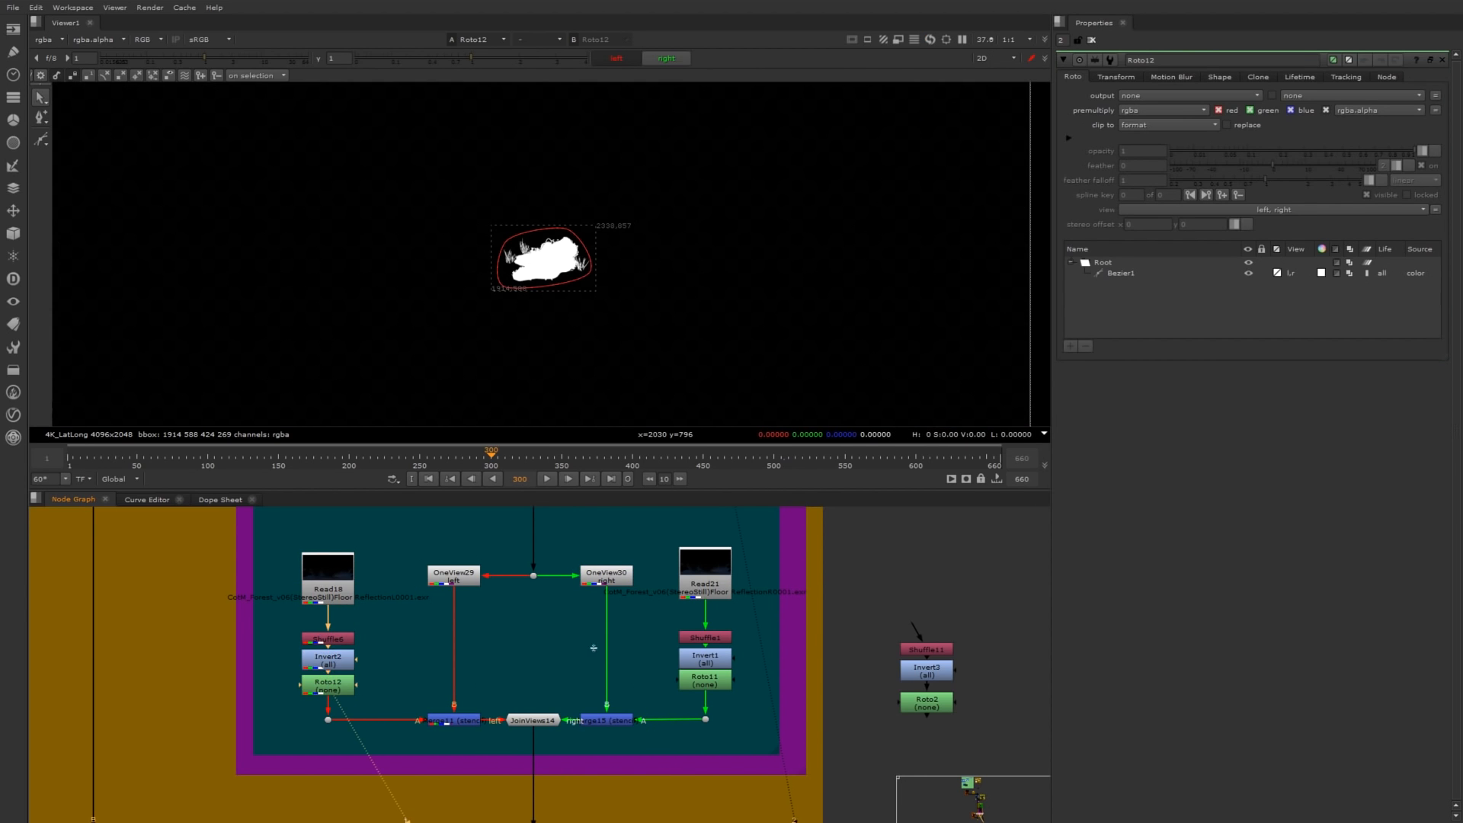
{"action": "left_click", "coordinate": [704, 686]}
{"action": "key", "text": "1"}
{"action": "middle_click_drag", "start_coordinate": [732, 667], "coordinate": [666, 661]}
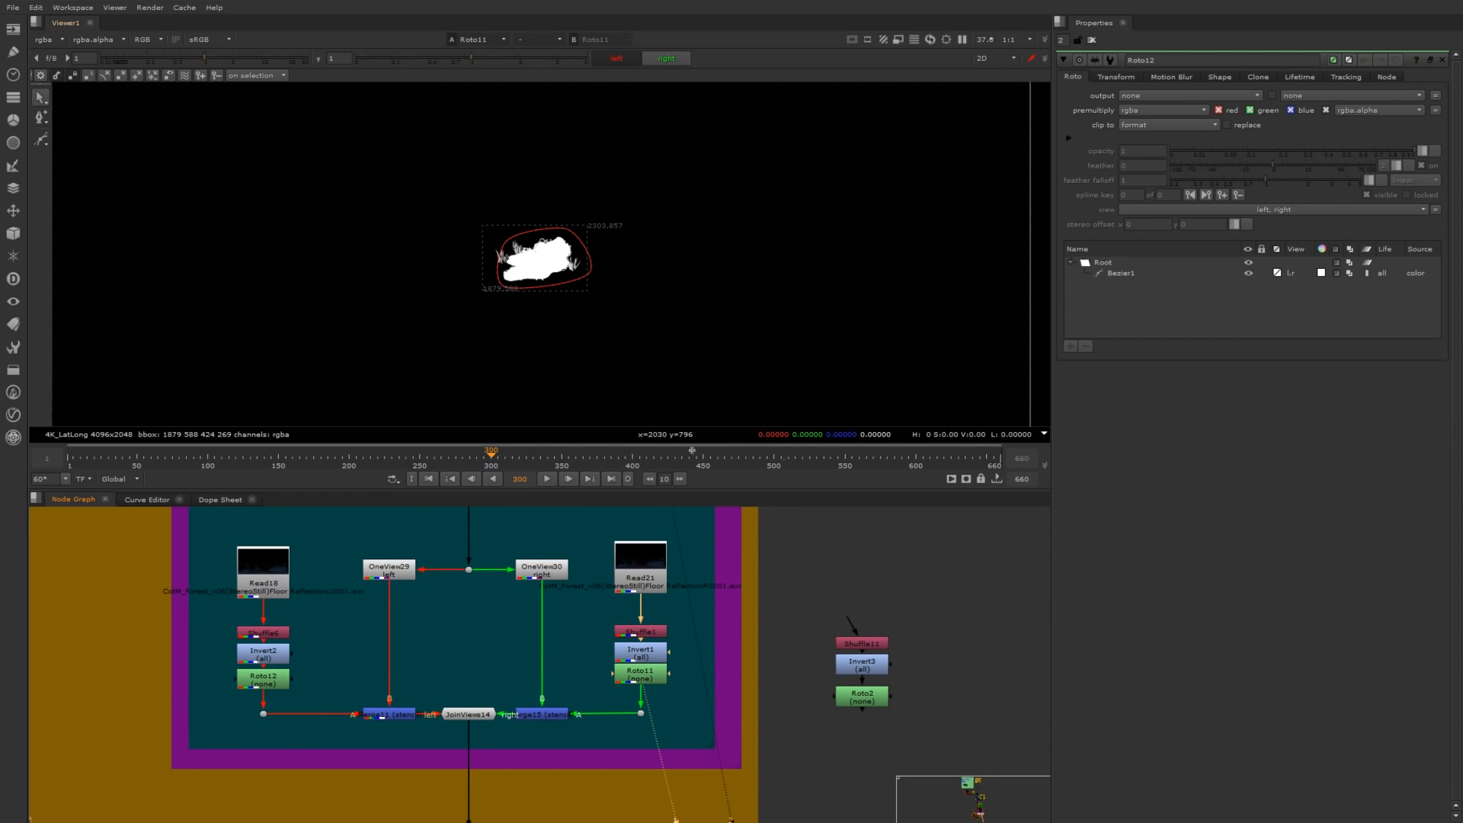
Duplicate the Read18 floor reflection node and place the copy above the loose Shuffle11 node outside the backdrop.
{"action": "scroll", "coordinate": [553, 285], "scroll_direction": "up", "scroll_amount": 2}
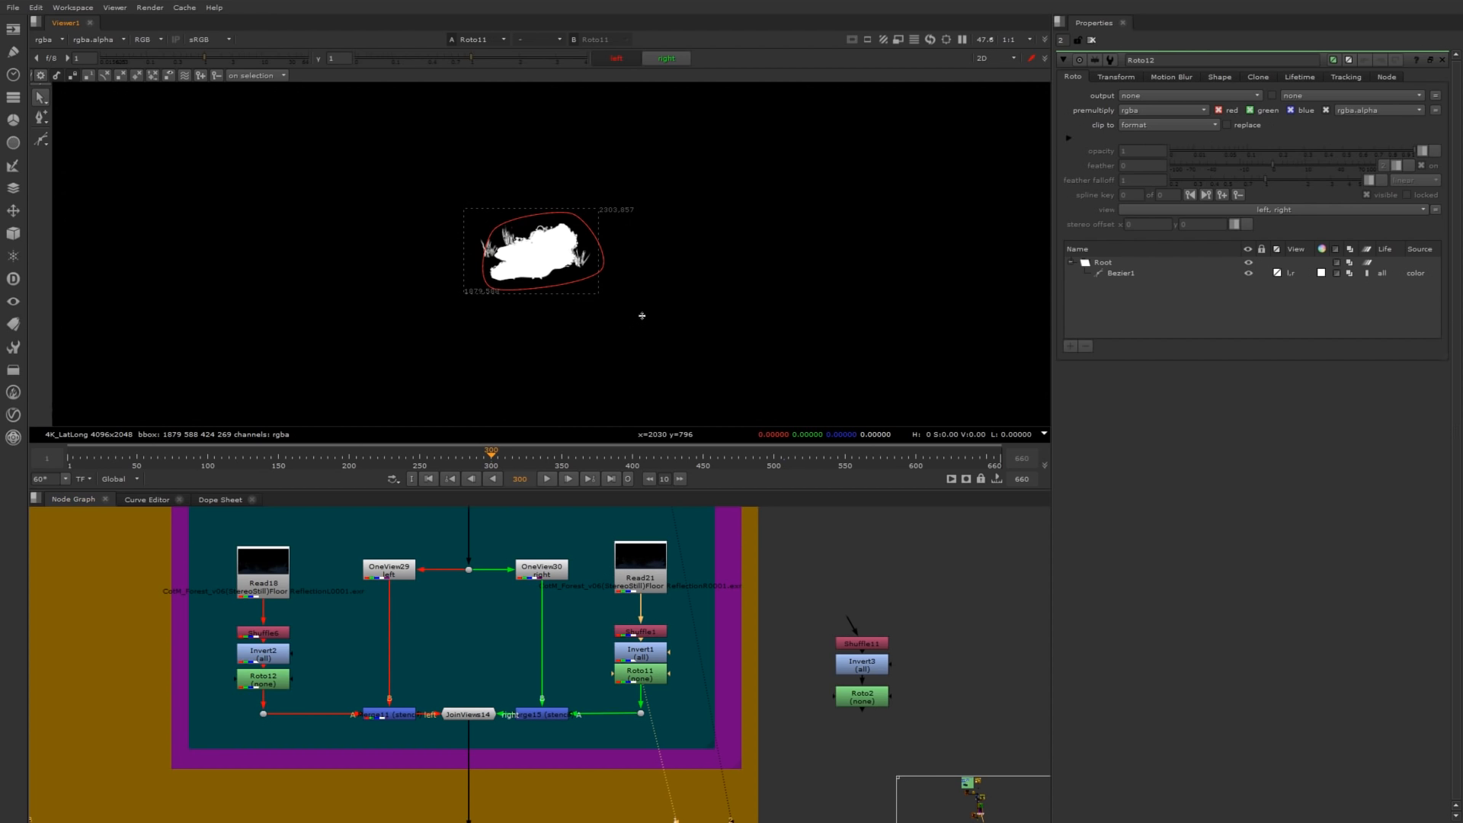
{"action": "left_click", "coordinate": [282, 568]}
{"action": "key", "text": "ctrl+v"}
{"action": "left_click_drag", "start_coordinate": [294, 587], "coordinate": [849, 580]}
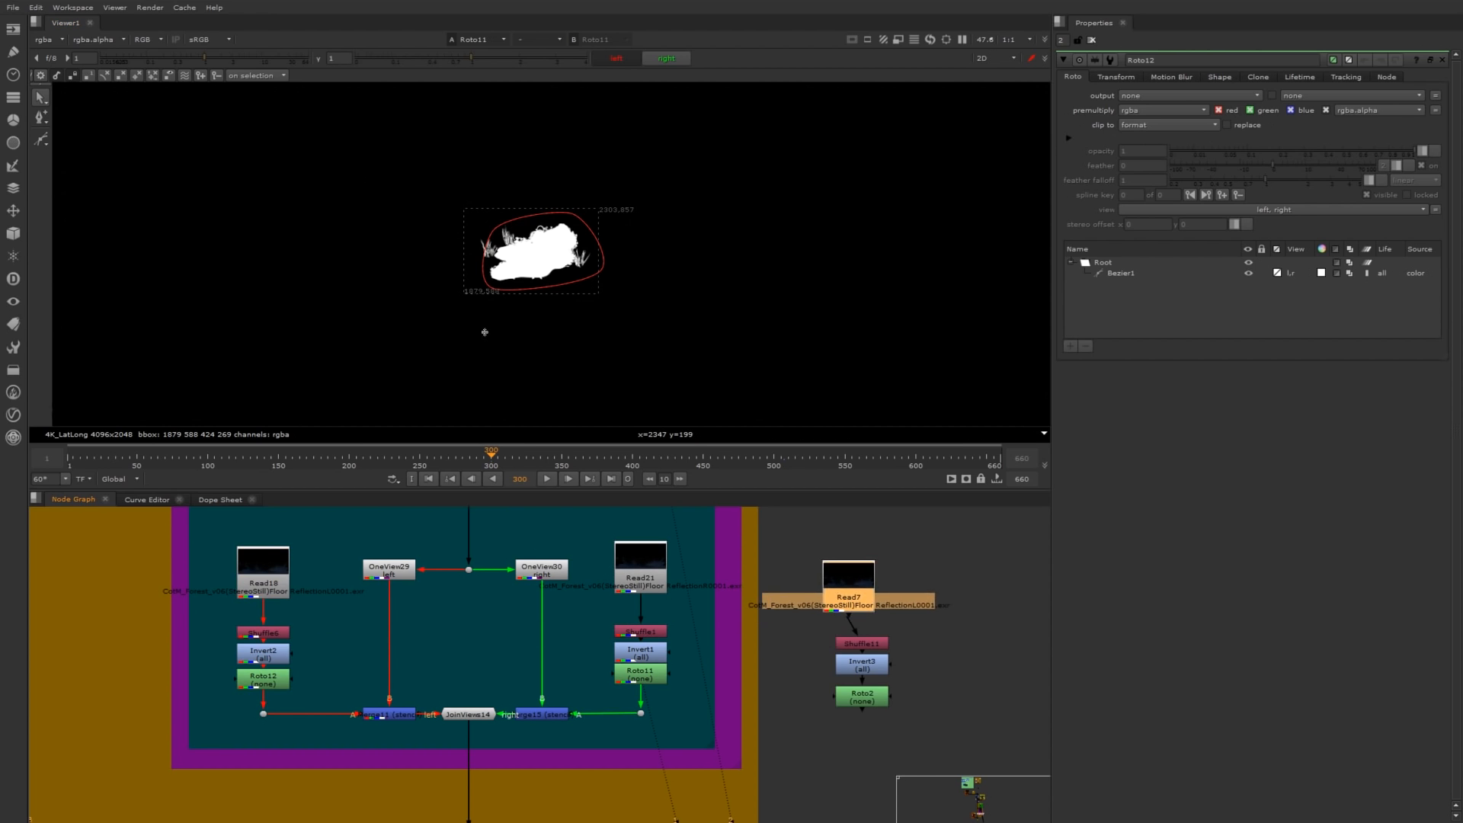
Replace the eye letter L in the duplicated Read node's file path with the %v view variable.
{"action": "double_click", "coordinate": [848, 580]}
{"action": "left_click", "coordinate": [1369, 96]}
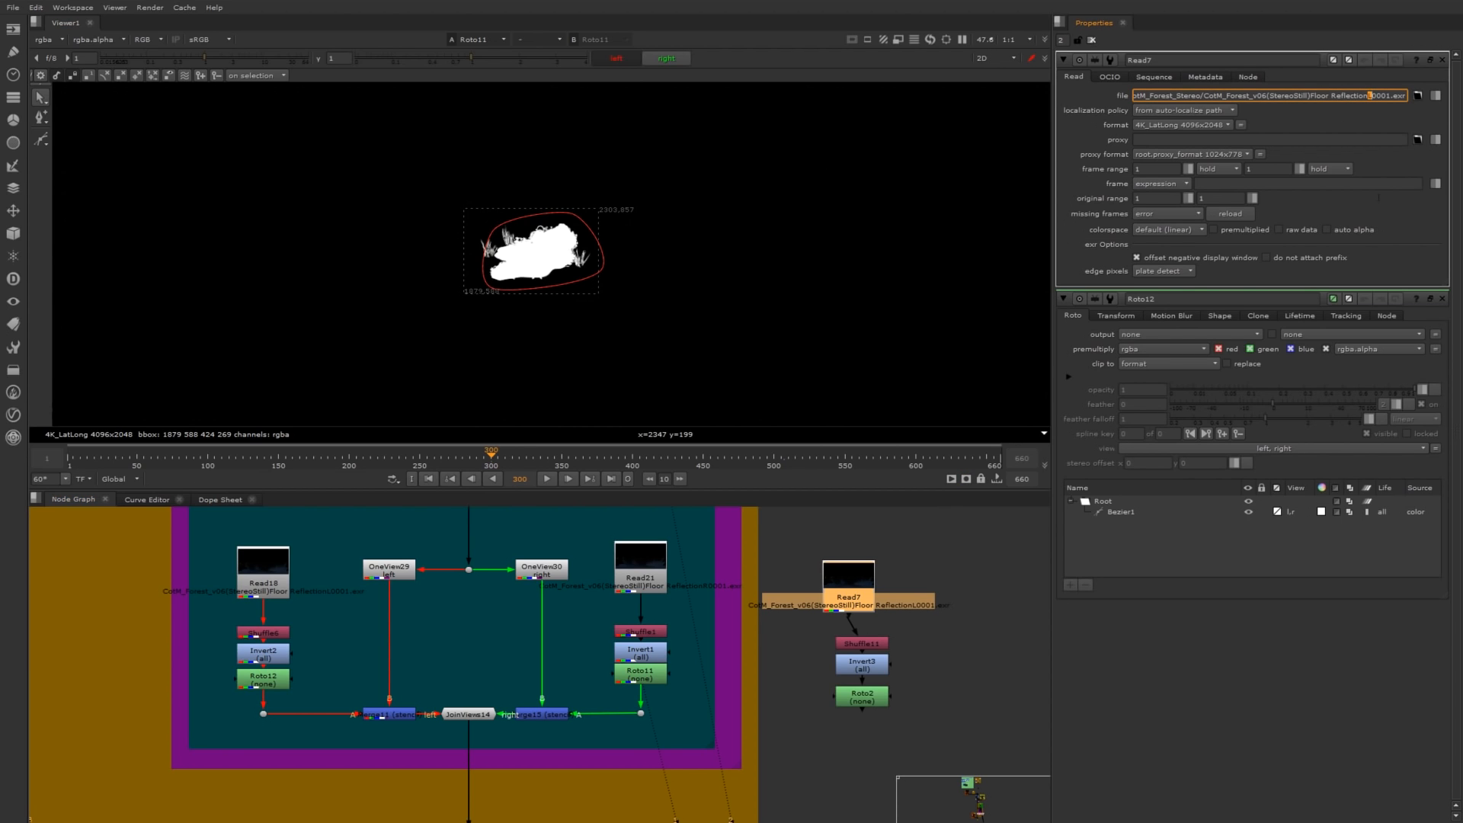
{"action": "type", "text": "%v"}
{"action": "left_click", "coordinate": [938, 564]}
View Read7 and compare its floor reflection image in the left and right views.
{"action": "left_click_drag", "start_coordinate": [848, 597], "coordinate": [854, 586]}
{"action": "key", "text": "1"}
{"action": "left_click", "coordinate": [907, 543]}
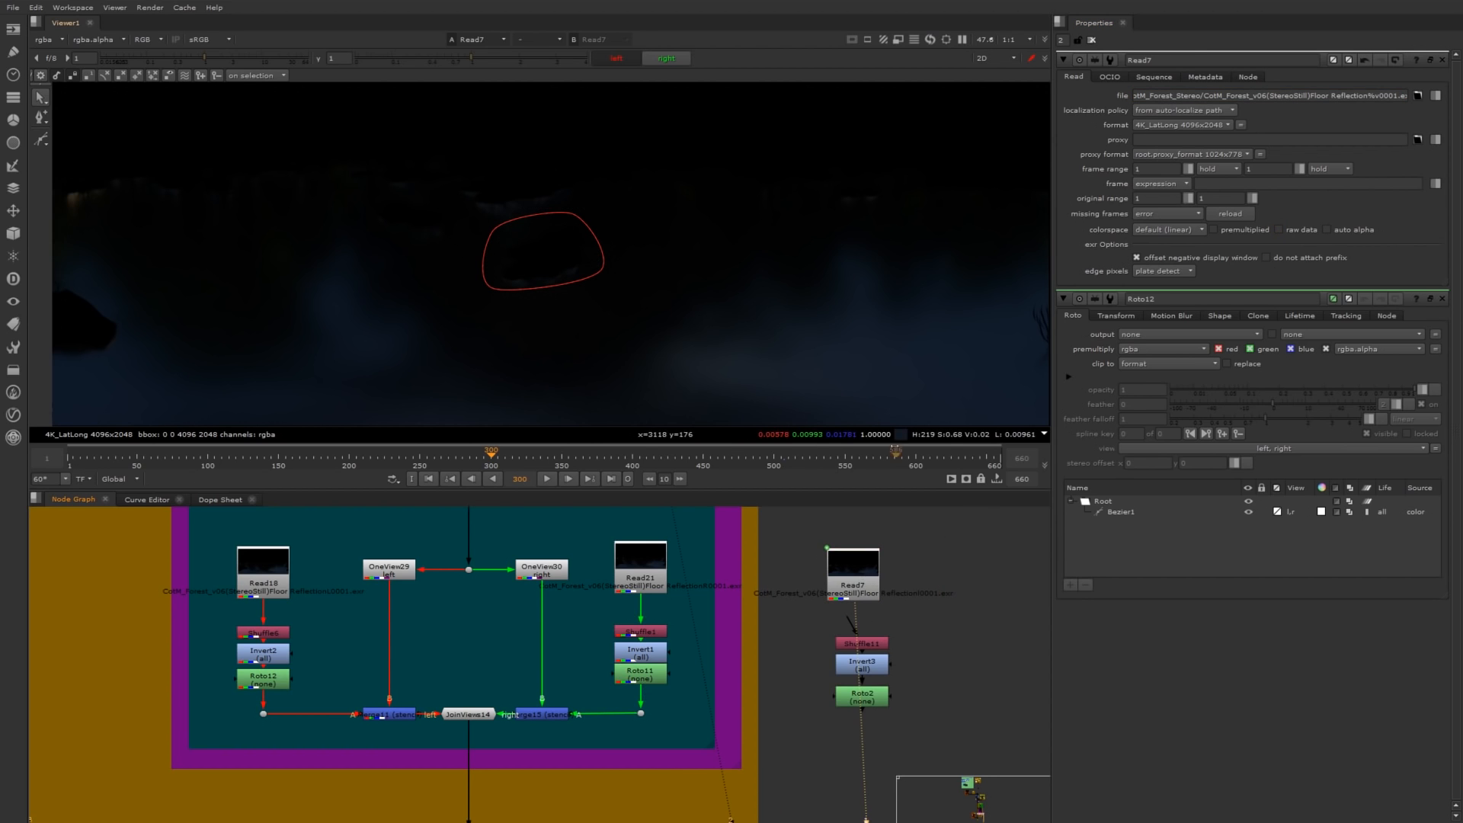
{"action": "left_click", "coordinate": [616, 58]}
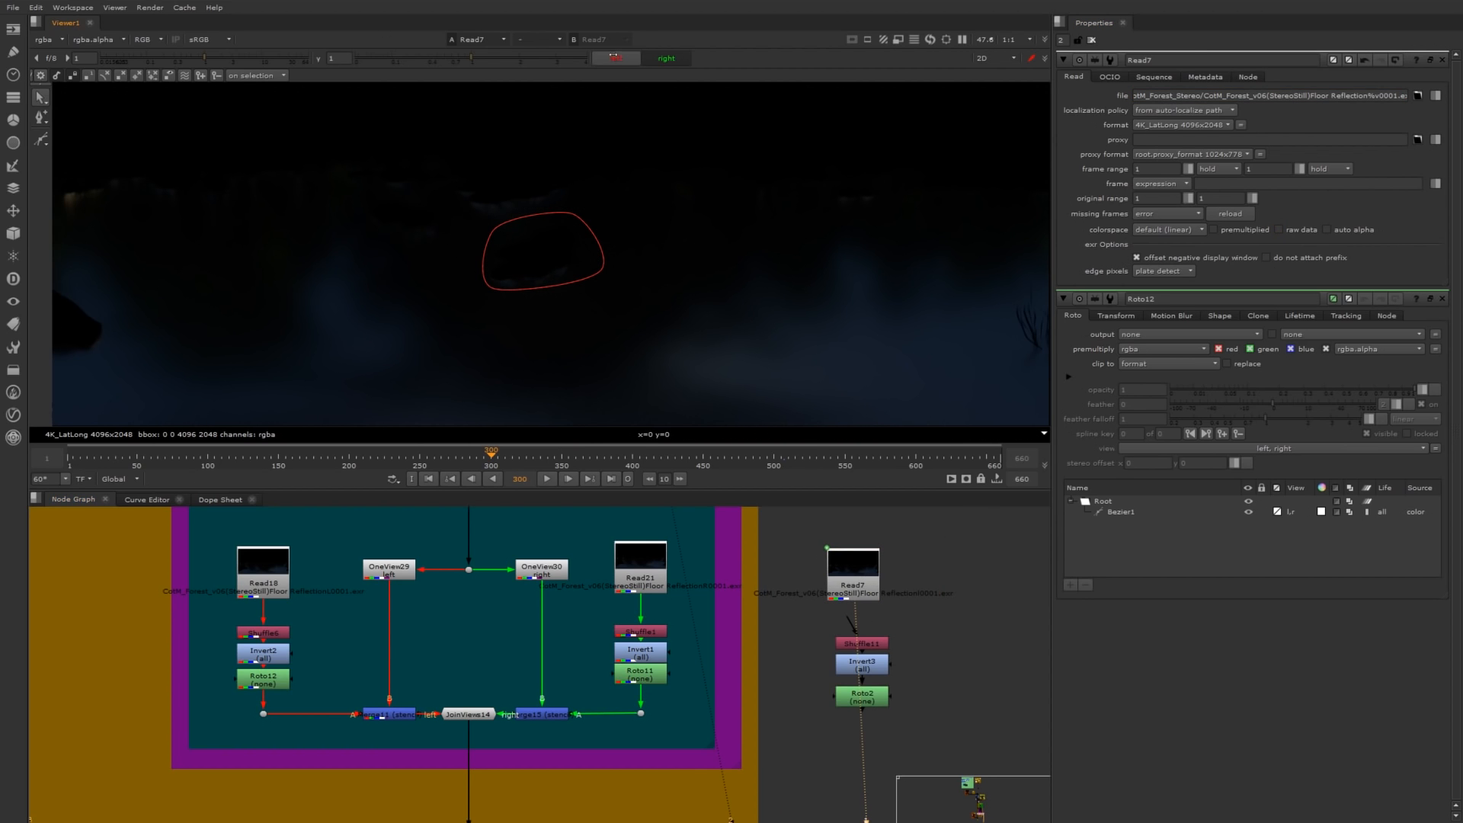
{"action": "left_click", "coordinate": [663, 58]}
Connect Read7 into Shuffle11 and compare the inverted matte from Invert3 in the left and right views.
{"action": "mouse_move", "coordinate": [847, 621]}
{"action": "left_mouse_down"}
{"action": "mouse_move", "coordinate": [852, 588]}
{"action": "mouse_move", "coordinate": [860, 607]}
{"action": "left_mouse_up"}
{"action": "left_click", "coordinate": [862, 644]}
{"action": "key", "text": "1"}
{"action": "left_click", "coordinate": [862, 664]}
{"action": "key", "text": "1"}
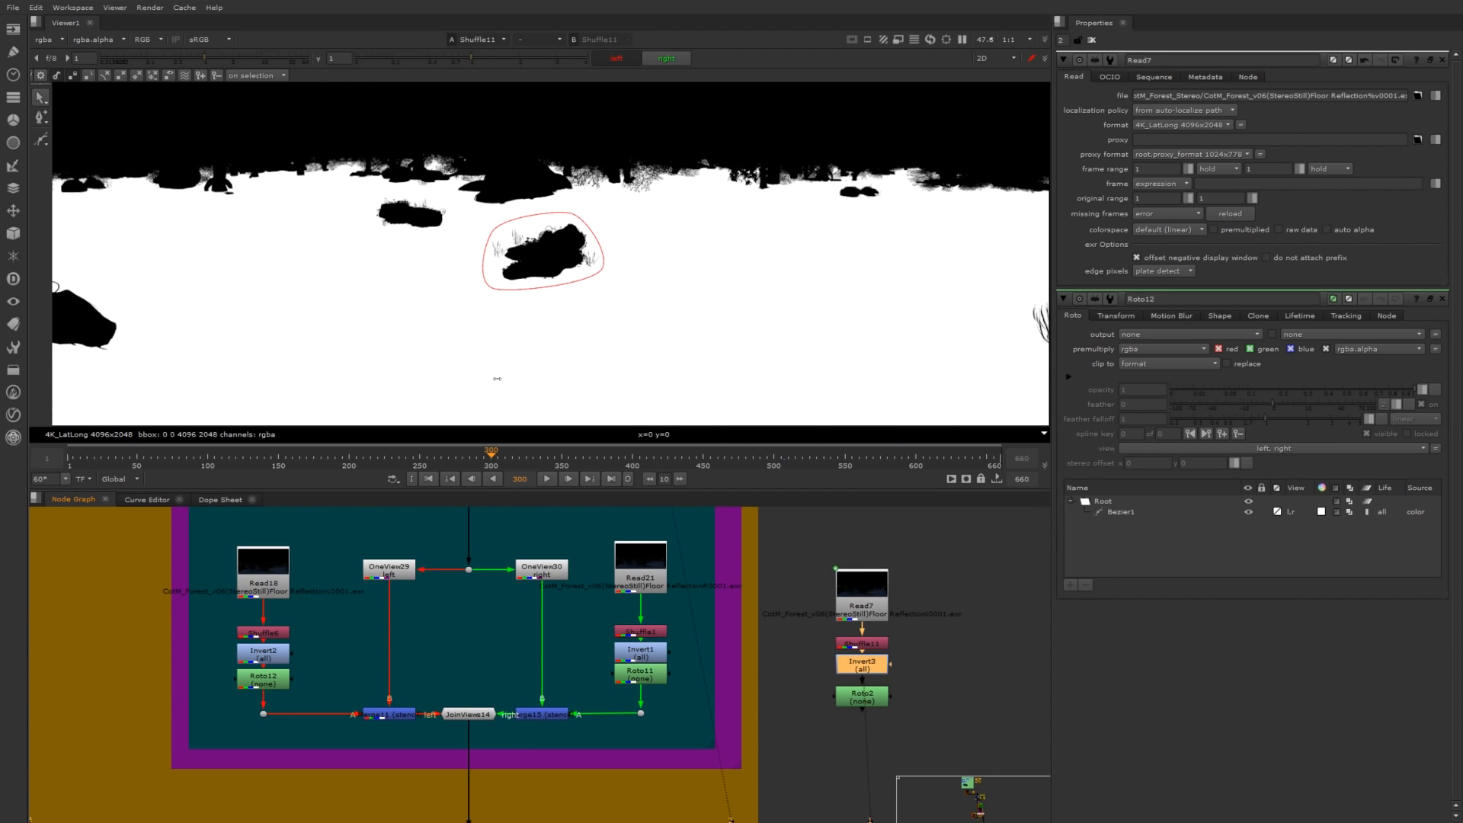
{"action": "left_click", "coordinate": [616, 58]}
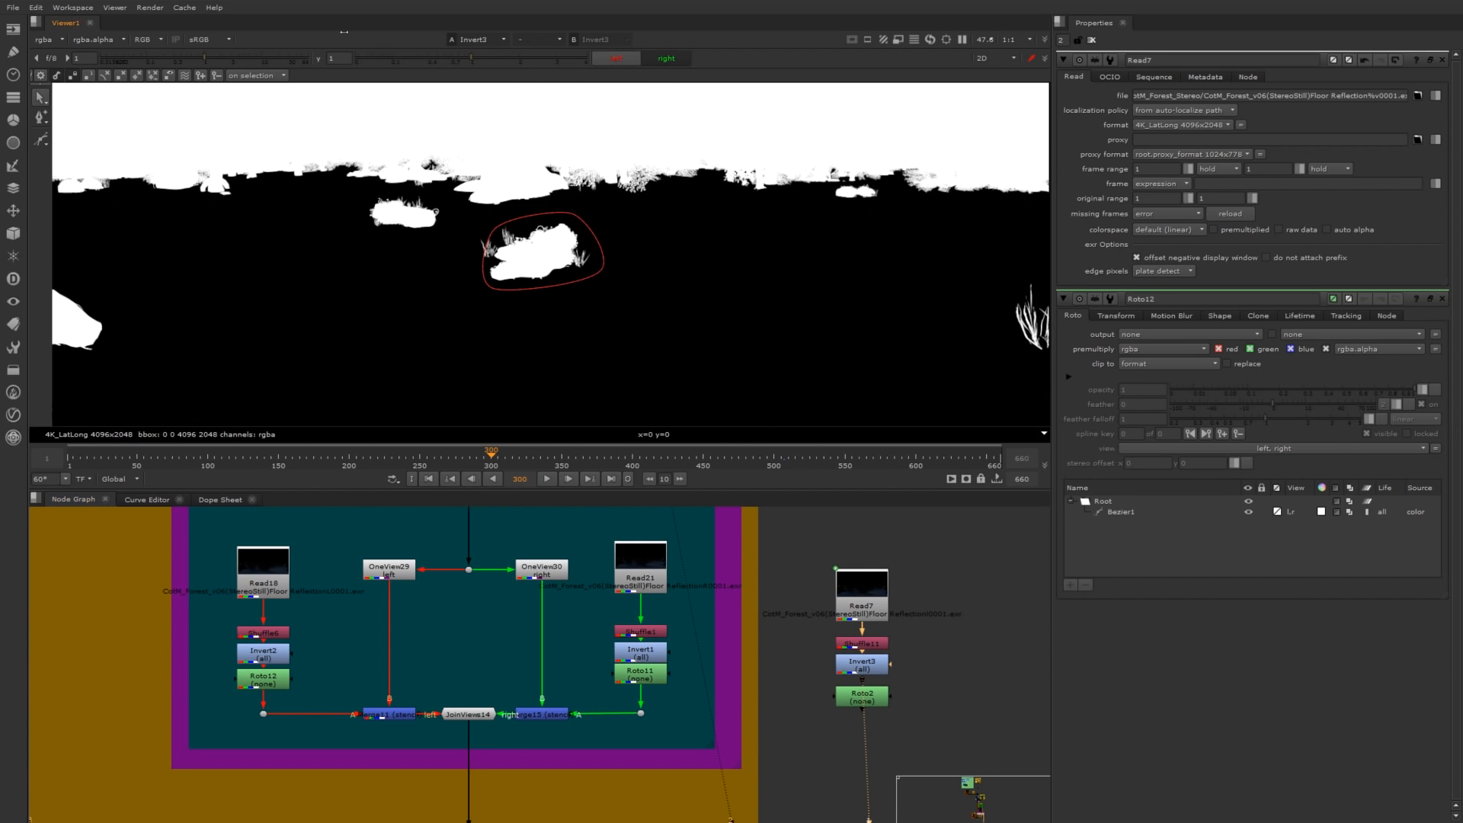
{"action": "left_click", "coordinate": [666, 58]}
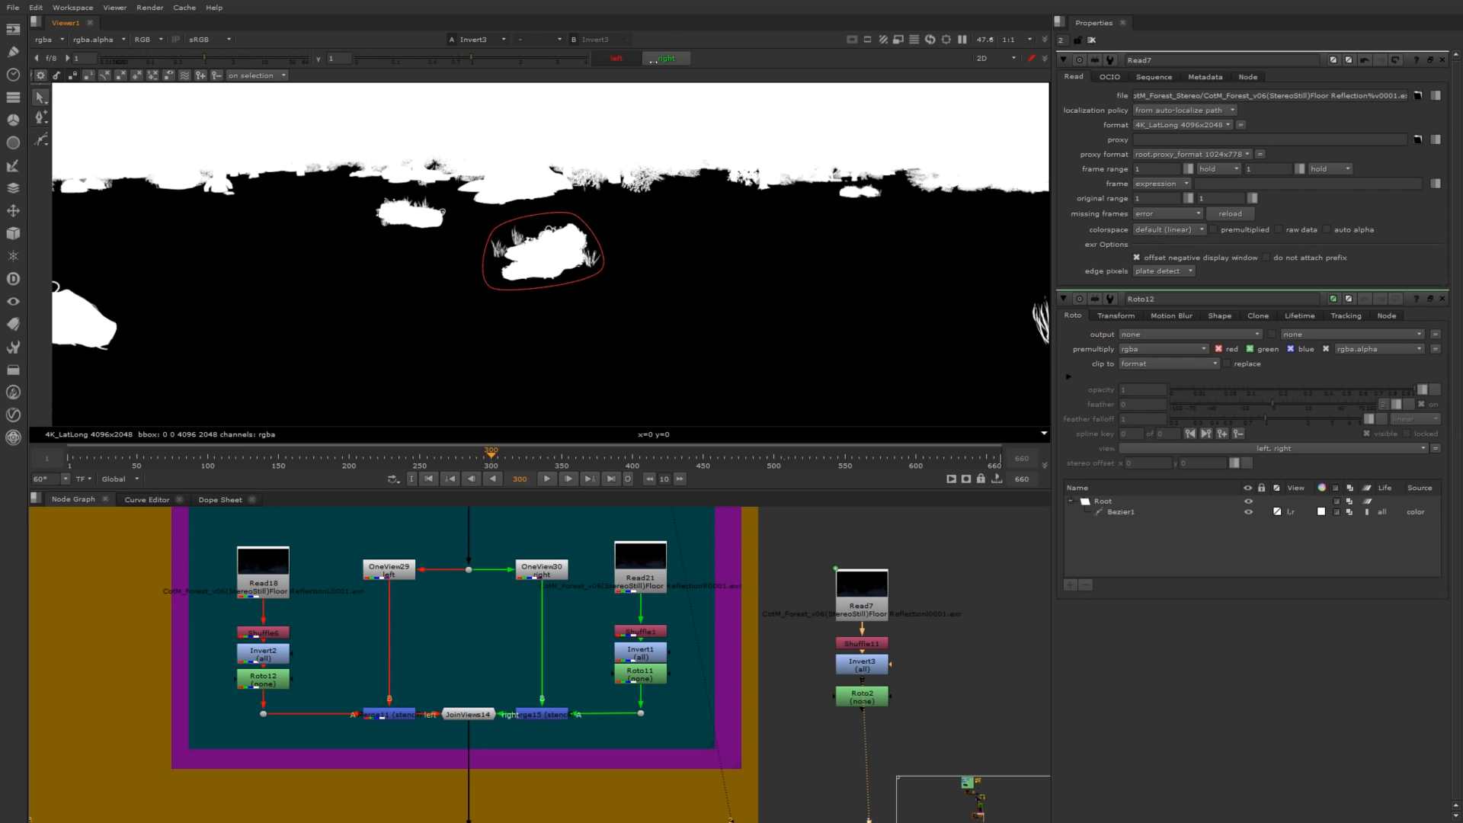
Examine the Roto2 matte and its stereo layer's per-view stereo offset, checking both the left and right views.
{"action": "left_click", "coordinate": [867, 698]}
{"action": "key", "text": "1"}
{"action": "double_click", "coordinate": [868, 697]}
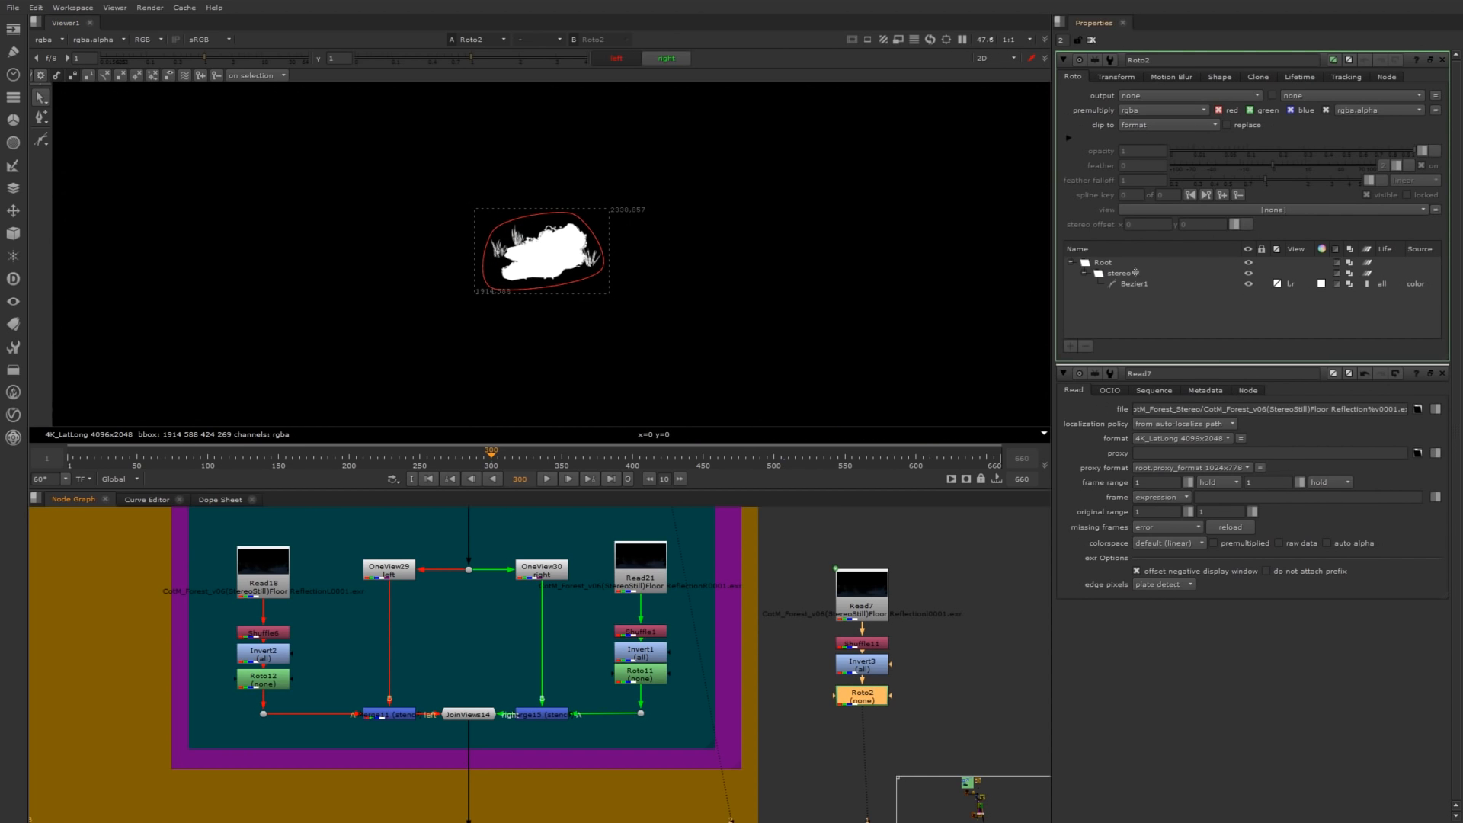
{"action": "left_click", "coordinate": [1120, 273]}
{"action": "left_click", "coordinate": [1123, 225]}
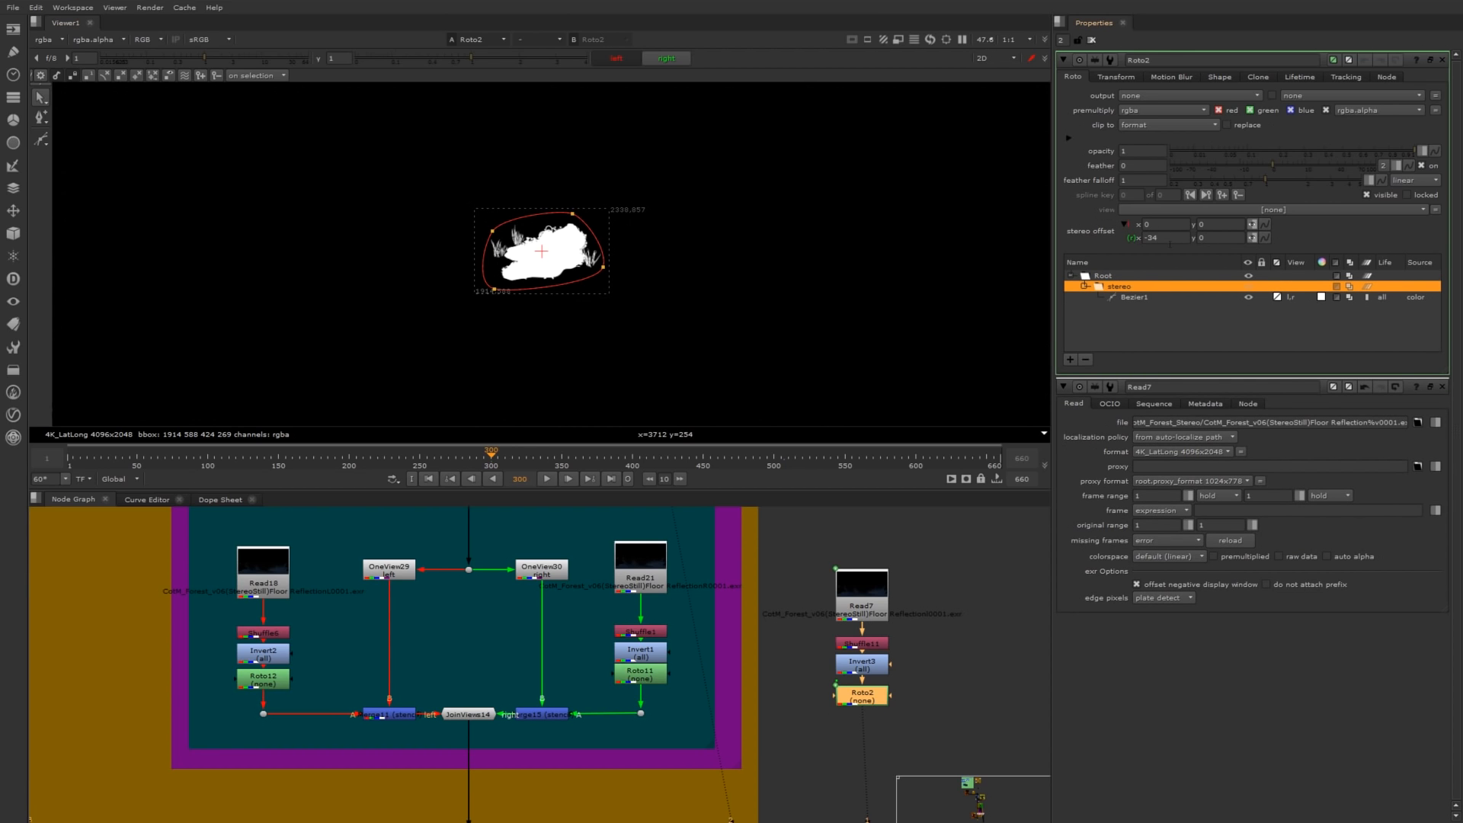
{"action": "left_click", "coordinate": [1166, 238]}
{"action": "left_click", "coordinate": [617, 59]}
{"action": "left_click", "coordinate": [667, 59]}
Shift the Read7, Shuffle11, Invert3 and Roto2 stack slightly closer to the rock mask backdrop.
{"action": "left_click_drag", "start_coordinate": [589, 524], "coordinate": [716, 698]}
{"action": "left_click_drag", "start_coordinate": [197, 516], "coordinate": [329, 724]}
{"action": "left_click_drag", "start_coordinate": [910, 714], "coordinate": [836, 584]}
Add a stencil Merge with Roto2 as A and the dot between the OneView nodes as B, and compare both eye views.
{"action": "left_click", "coordinate": [531, 711]}
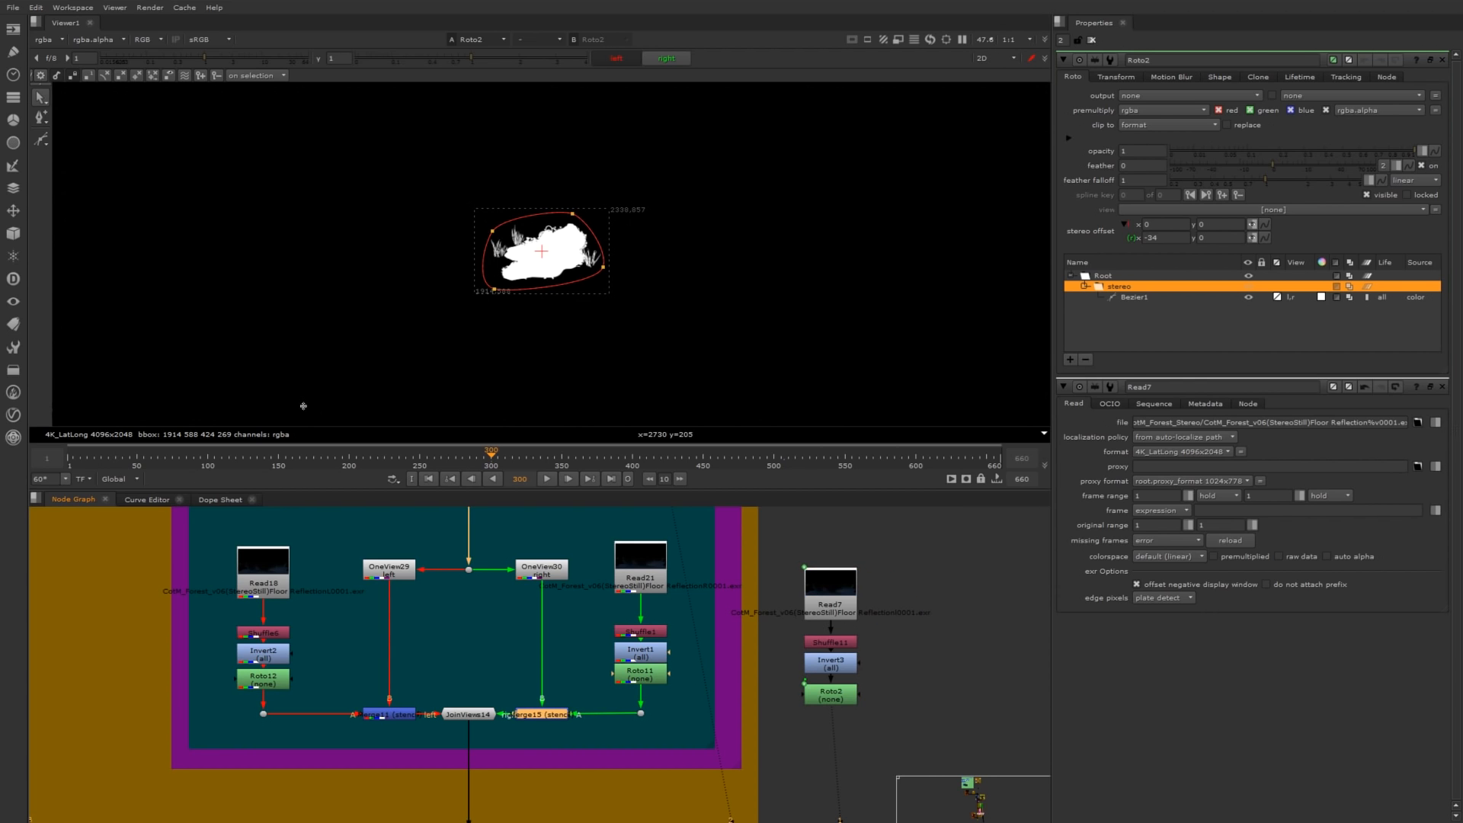
{"action": "left_click", "coordinate": [602, 763]}
{"action": "key", "text": "m"}
{"action": "left_click_drag", "start_coordinate": [619, 764], "coordinate": [469, 569]}
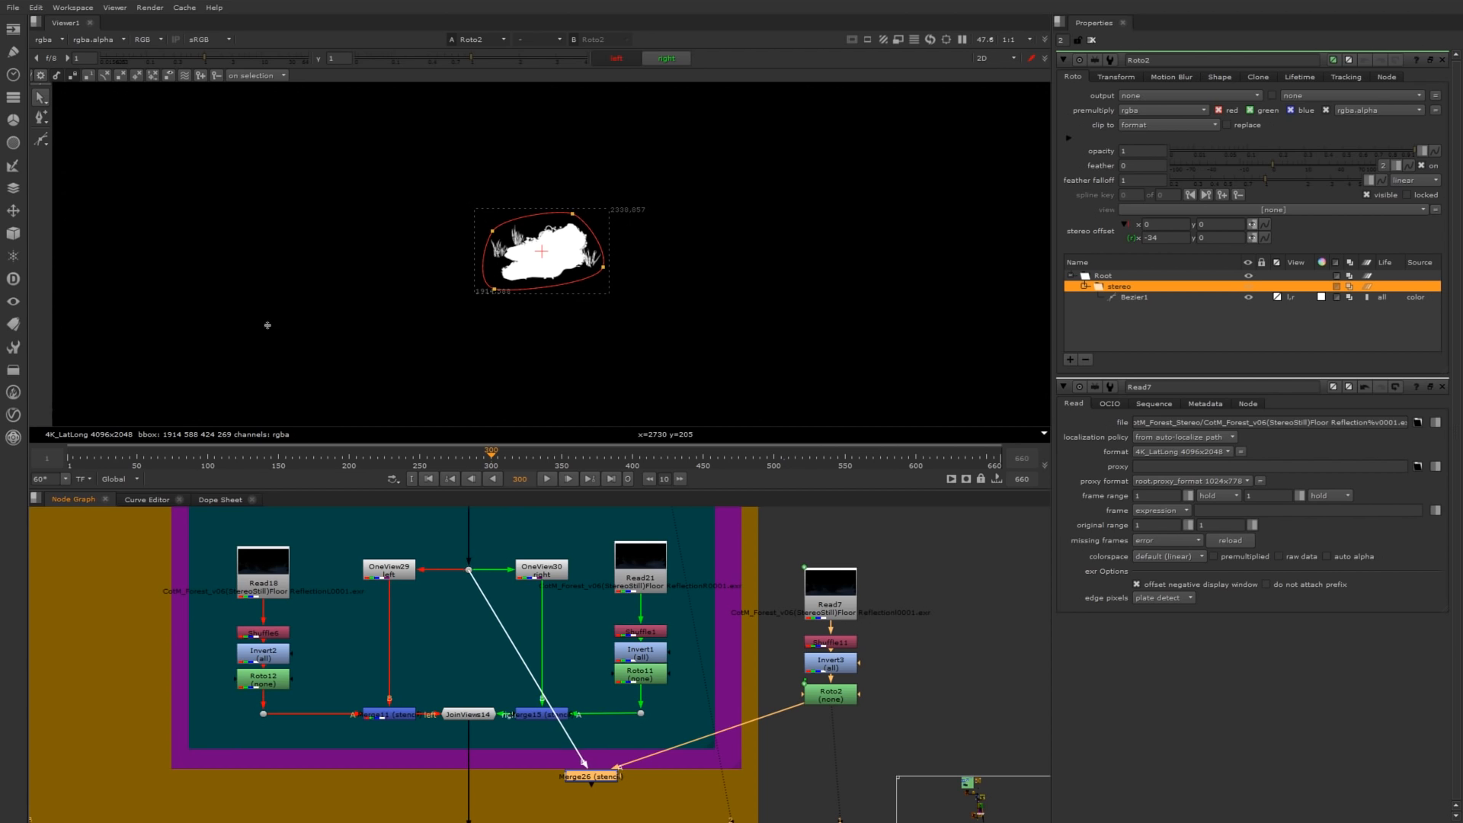
{"action": "left_click_drag", "start_coordinate": [589, 776], "coordinate": [530, 776]}
{"action": "key", "text": "1"}
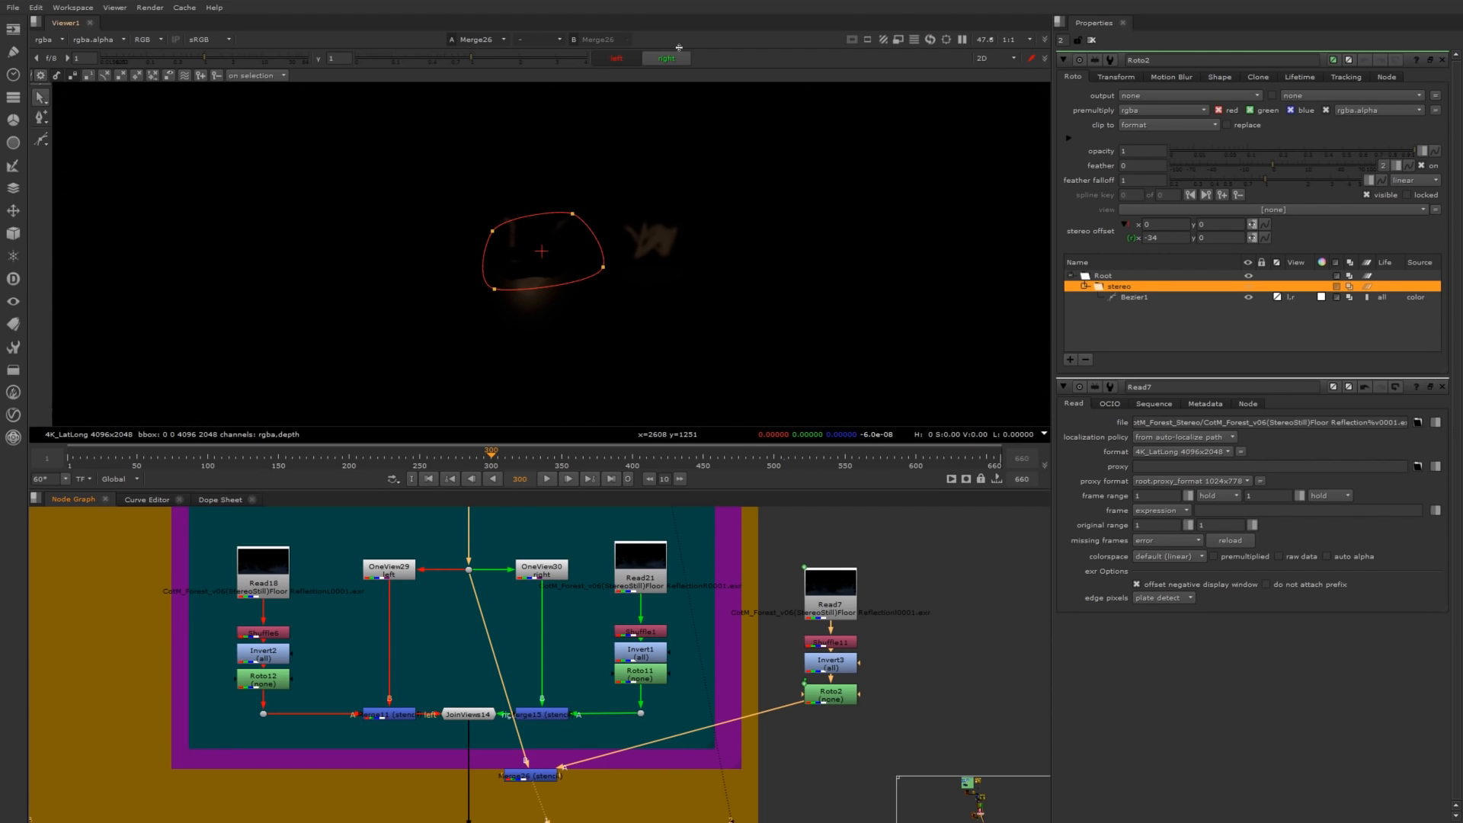
{"action": "left_click", "coordinate": [617, 58]}
{"action": "left_click", "coordinate": [665, 57]}
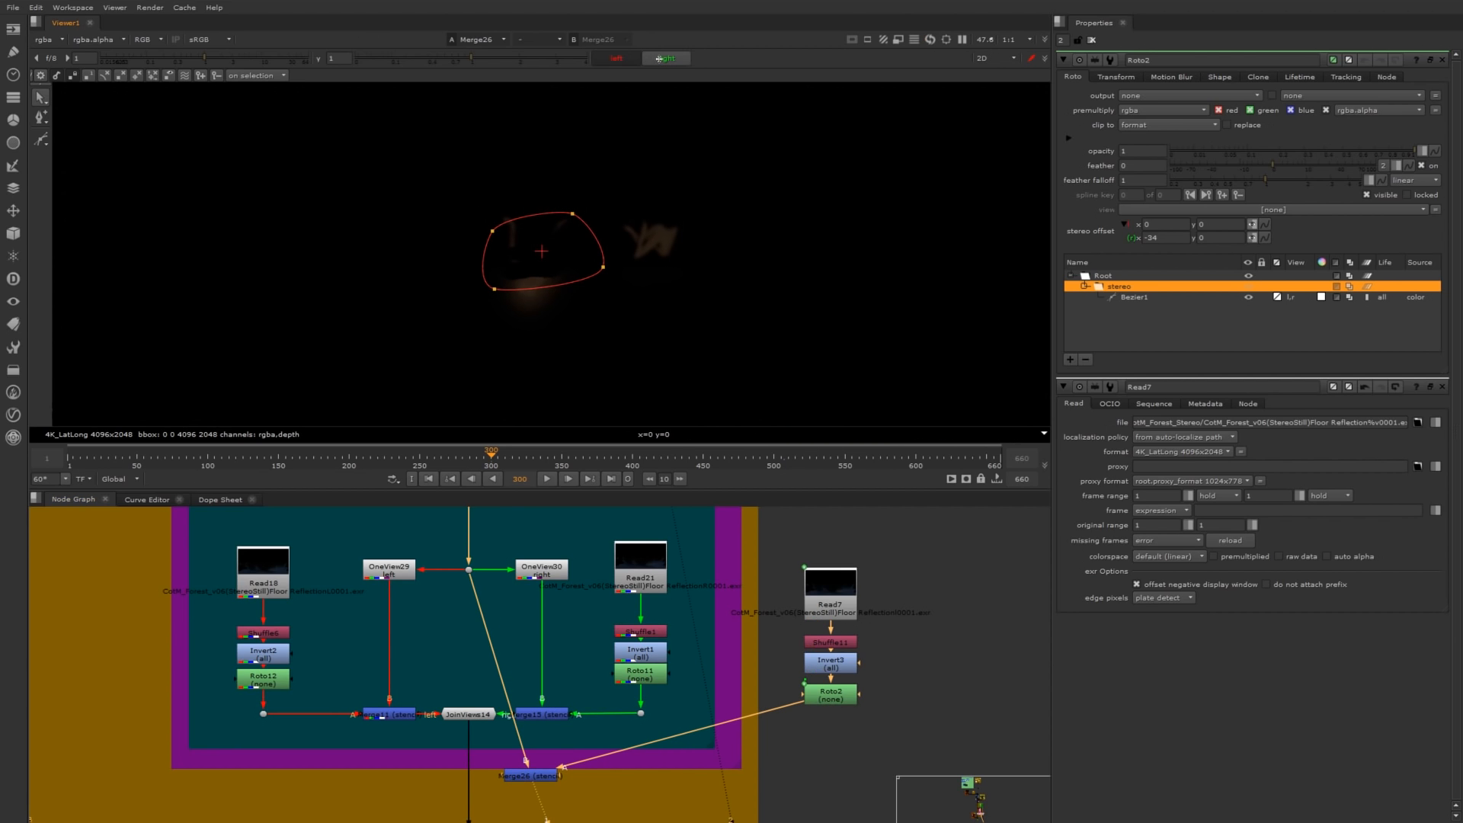
{"action": "left_click", "coordinate": [621, 58]}
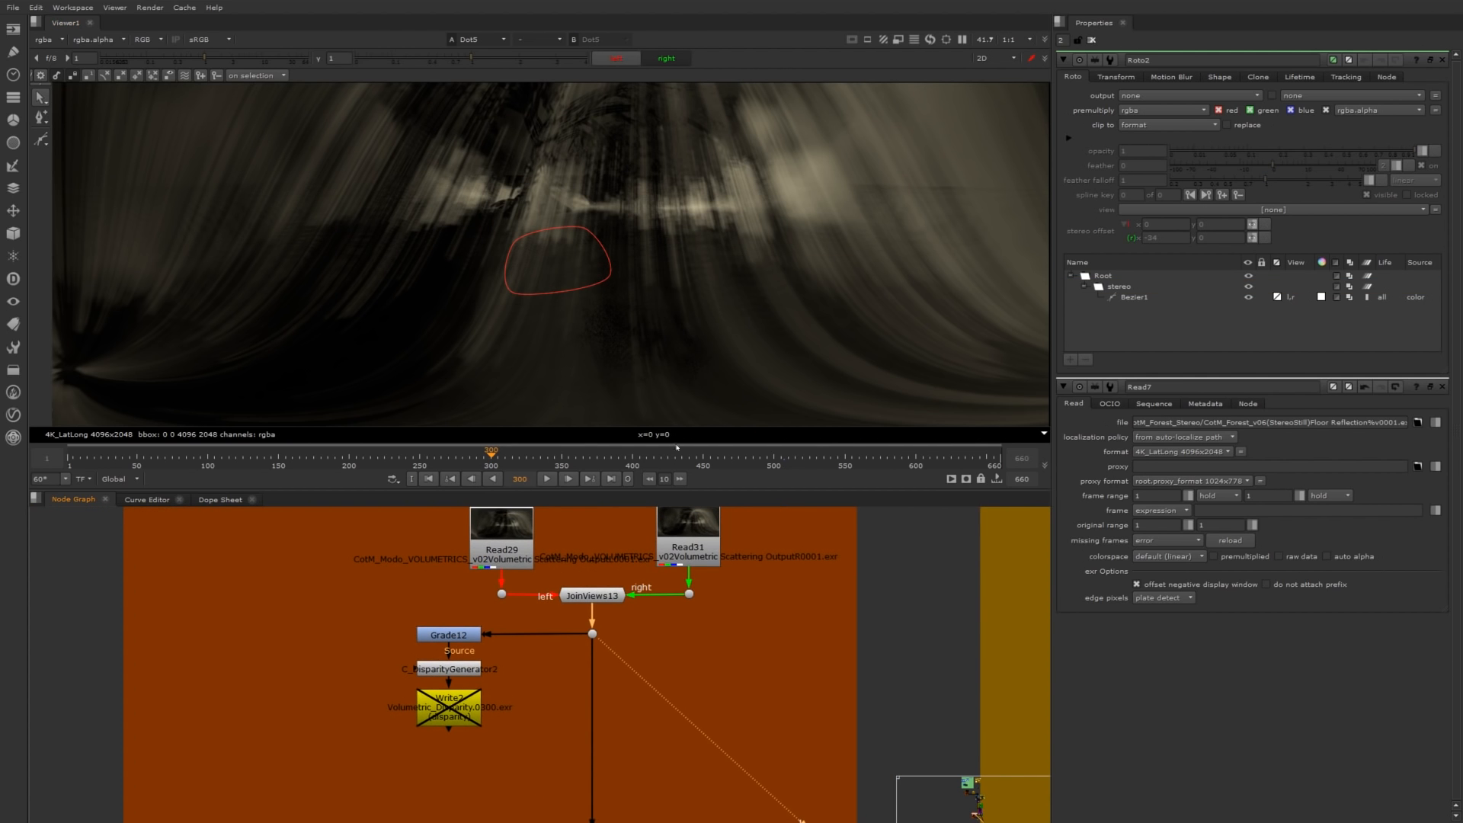
Follow the volume rays branch down past Blur1 and Soften2 and view the Merge2 multiply result.
{"action": "scroll", "coordinate": [712, 257], "scroll_direction": "down", "scroll_amount": 5}
{"action": "middle_click_drag", "start_coordinate": [649, 818], "coordinate": [624, 563]}
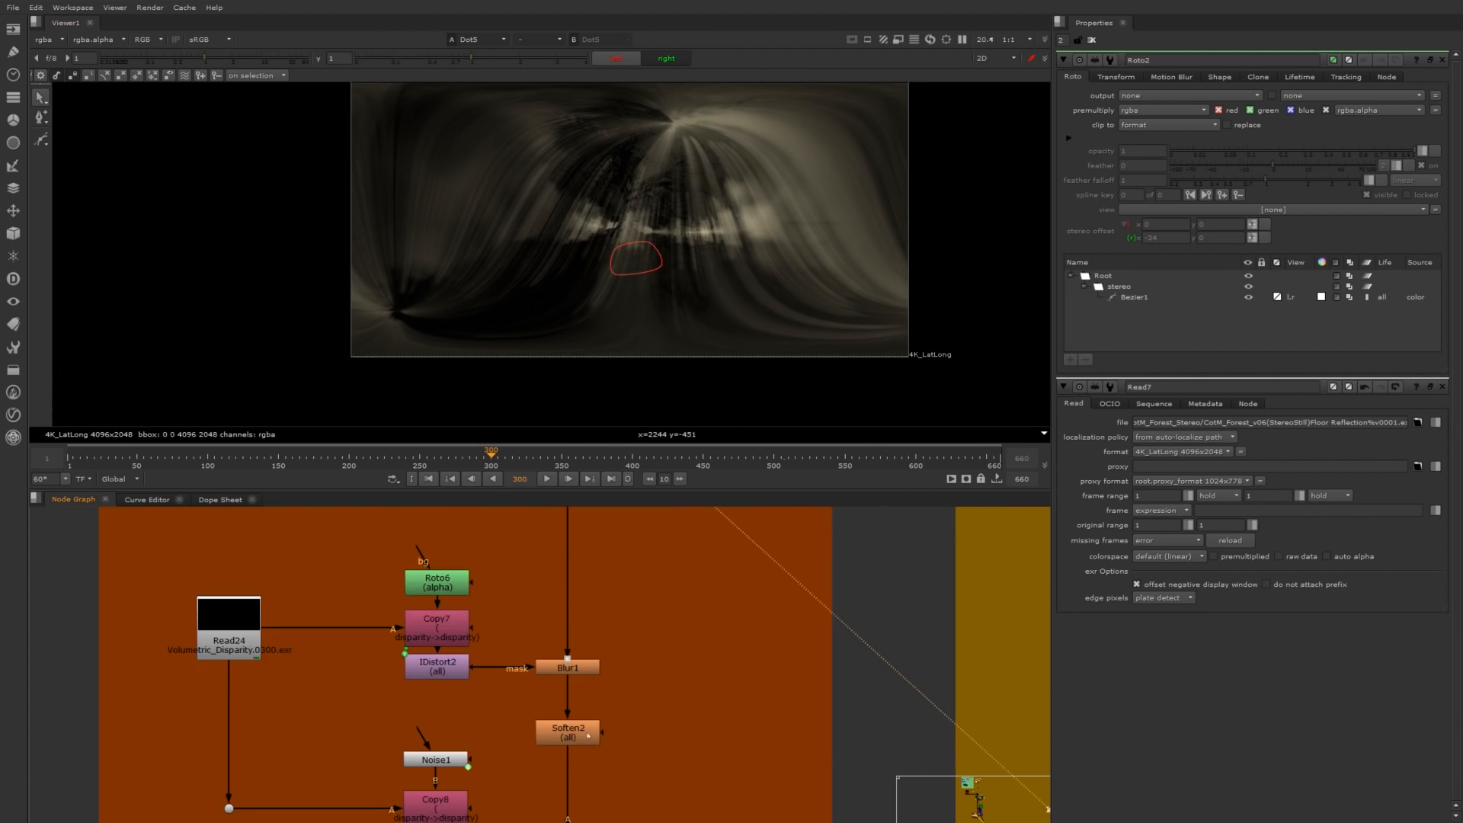
{"action": "middle_click_drag", "start_coordinate": [587, 736], "coordinate": [594, 641]}
{"action": "left_click", "coordinate": [585, 753]}
{"action": "key", "text": "1"}
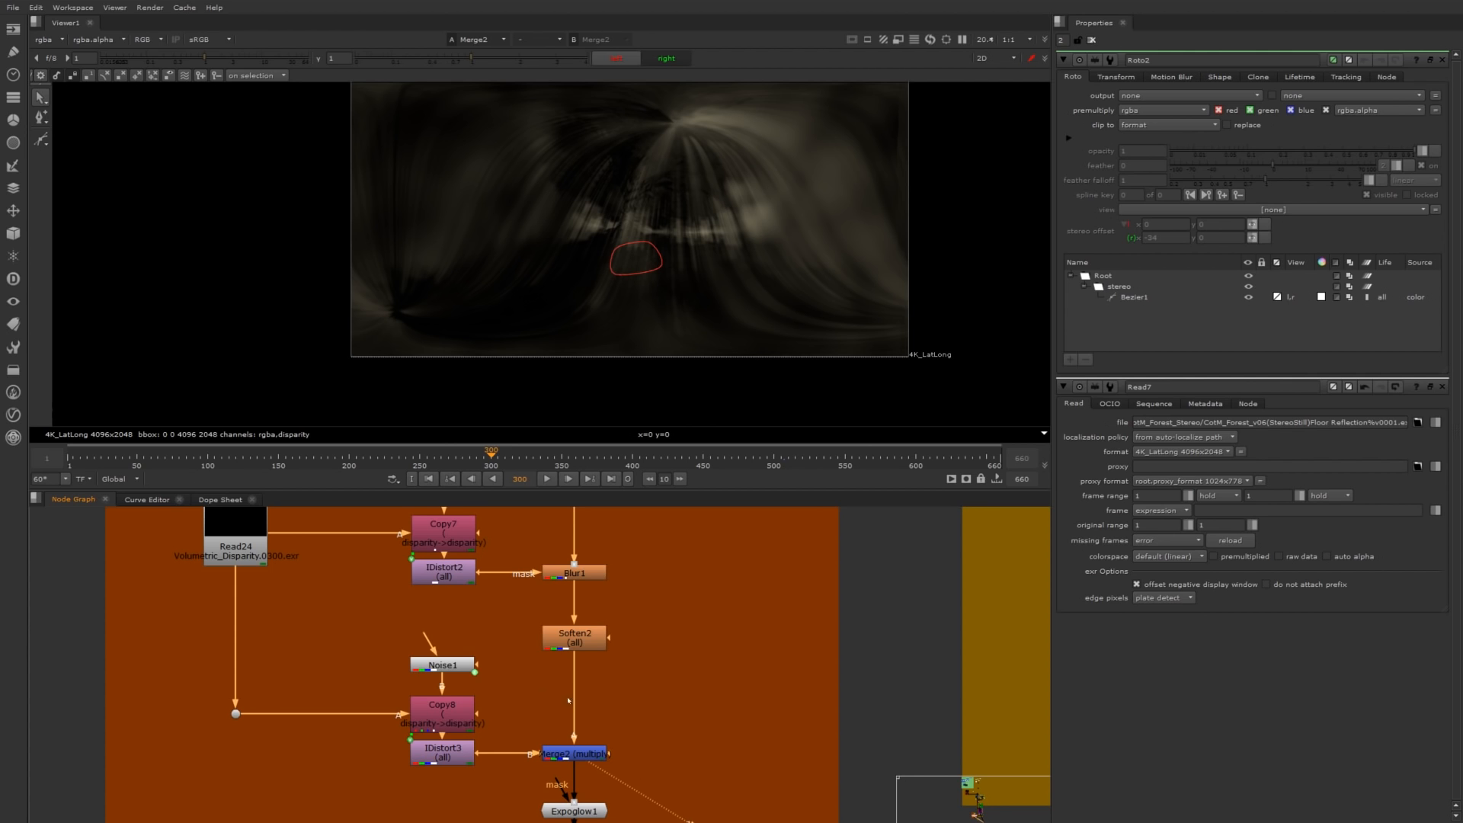
Trace the volume rays branch back to C_DisparityGenerator2, open its settings and view its result.
{"action": "middle_click_drag", "start_coordinate": [618, 633], "coordinate": [650, 701]}
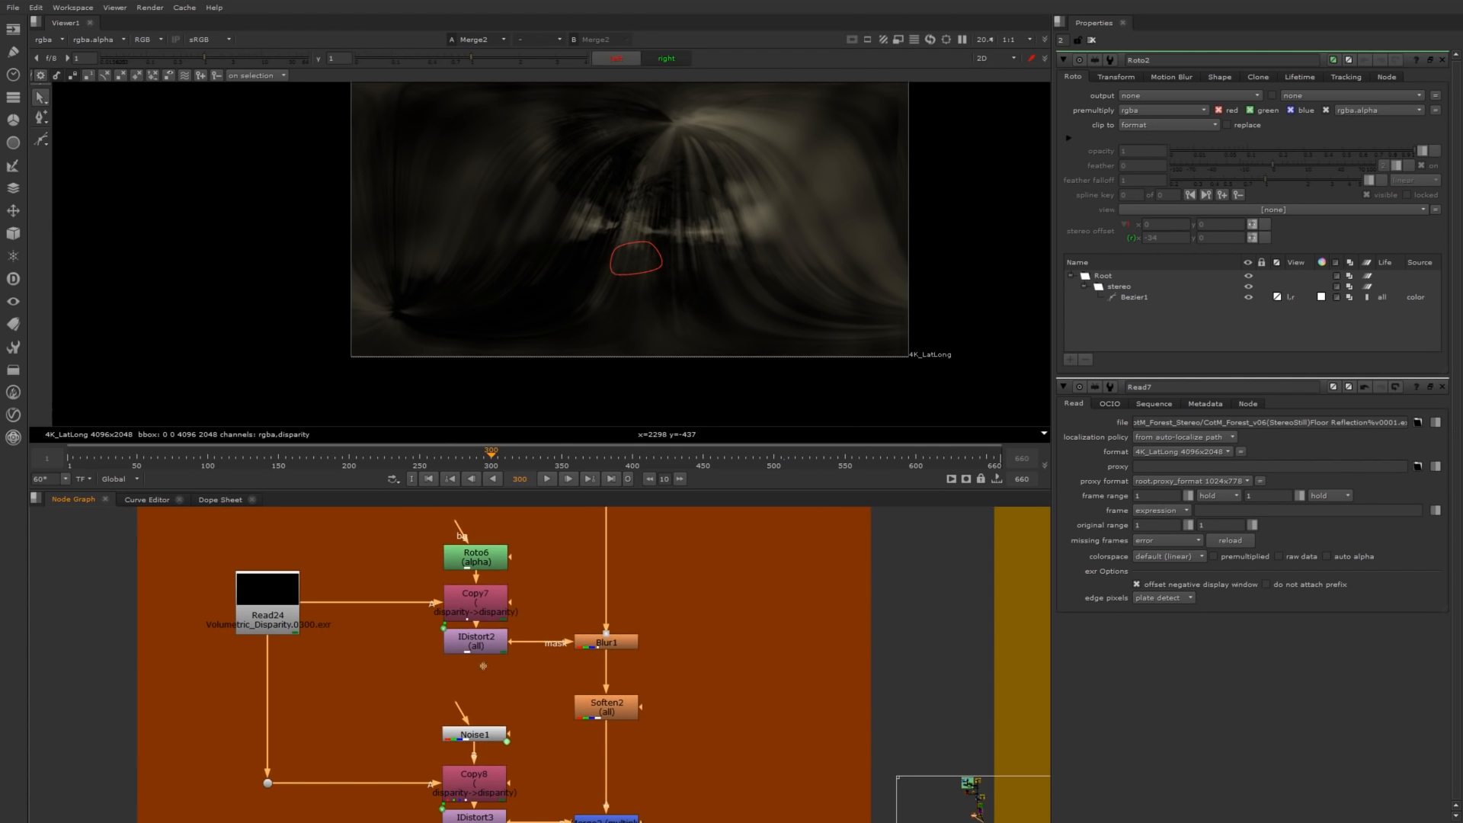
{"action": "middle_click_drag", "start_coordinate": [389, 620], "coordinate": [422, 743]}
{"action": "middle_click_drag", "start_coordinate": [535, 581], "coordinate": [543, 674]}
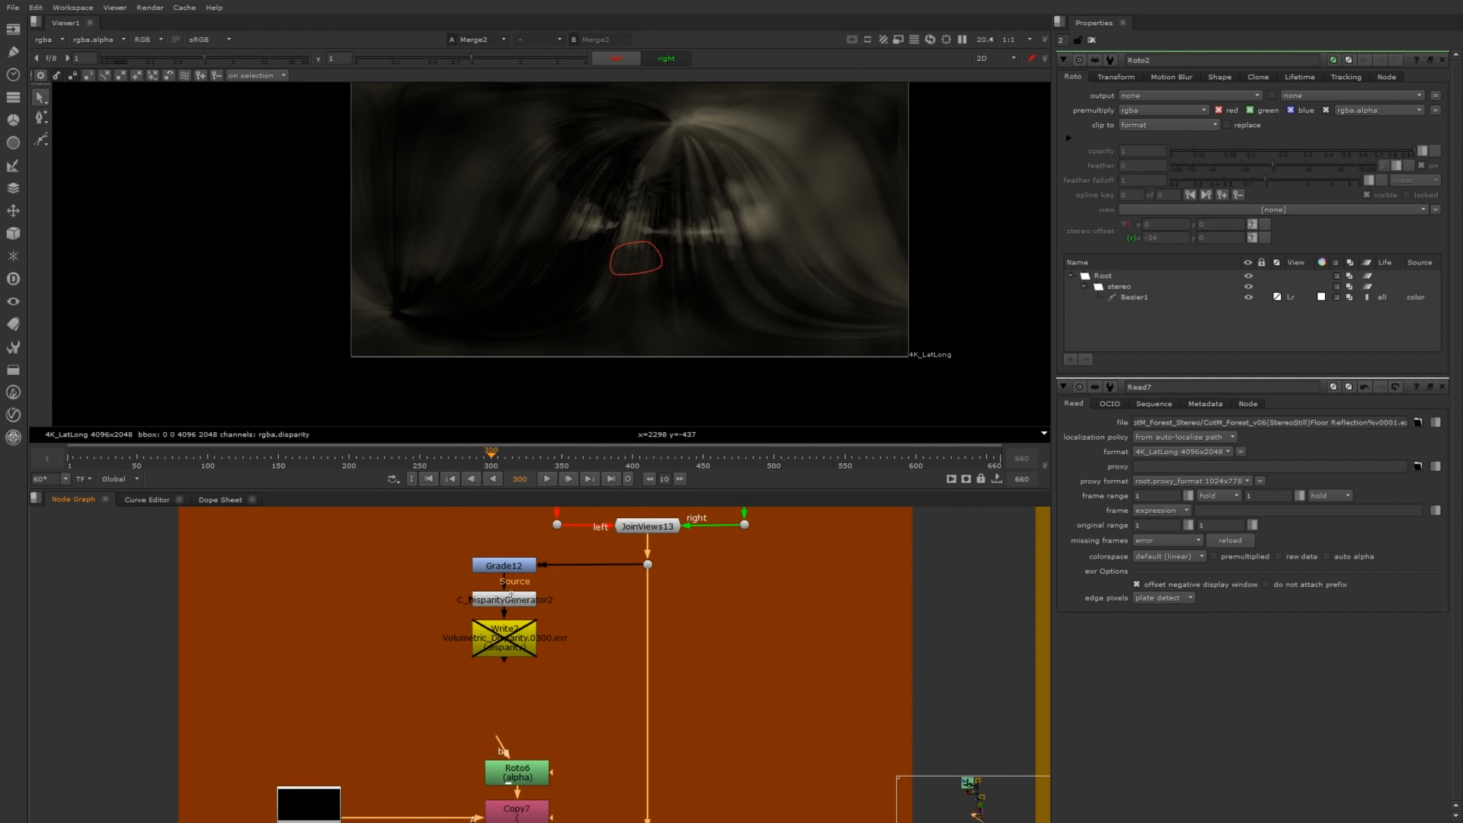
{"action": "double_click", "coordinate": [514, 598]}
{"action": "key", "text": "1"}
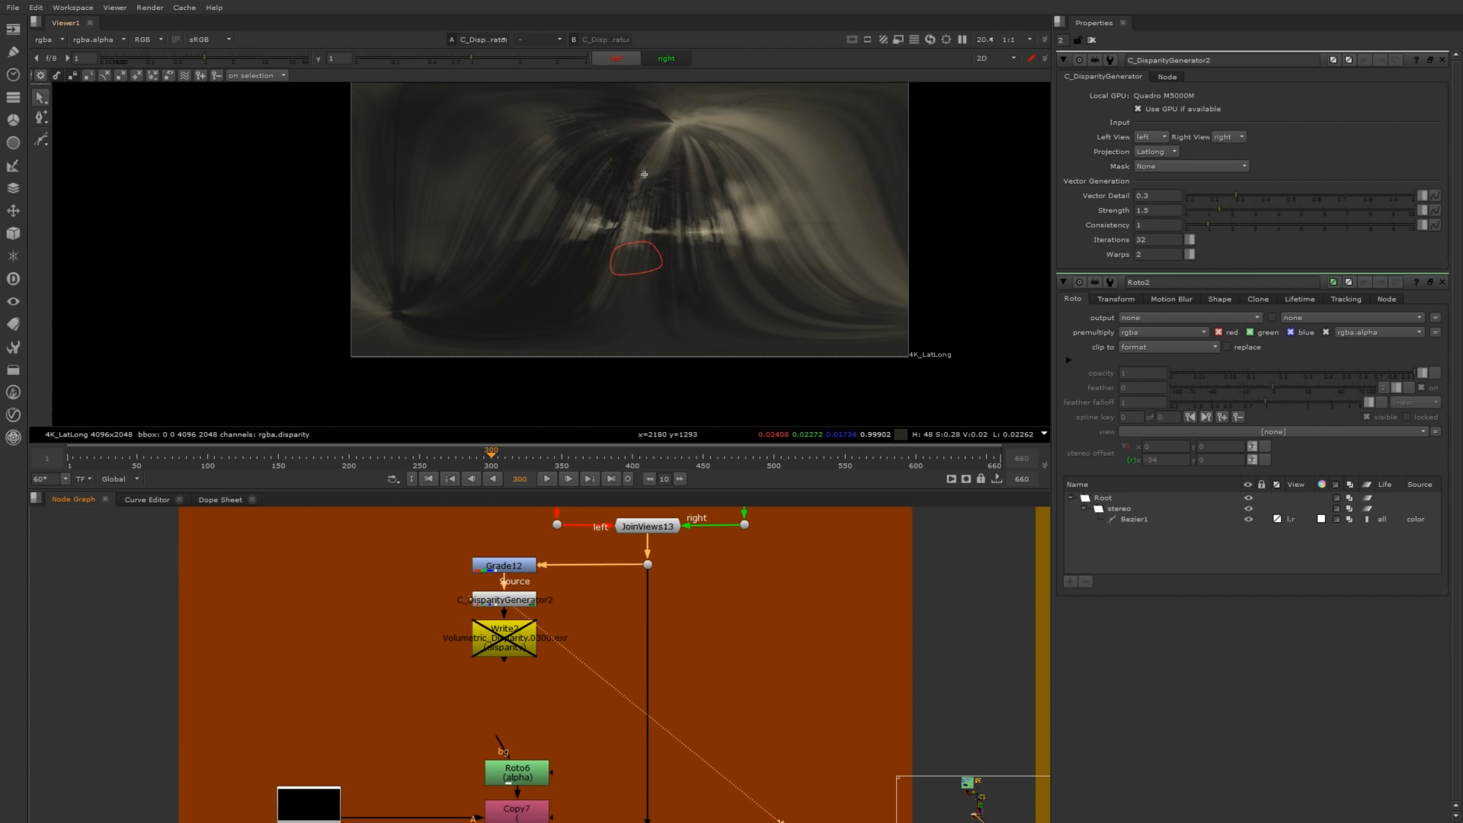
Examine the rendered disparity file Read24 and the IDistort3 noise result, including its right view.
{"action": "middle_click_drag", "start_coordinate": [358, 819], "coordinate": [381, 667]}
{"action": "left_click", "coordinate": [381, 667]}
{"action": "key", "text": "1"}
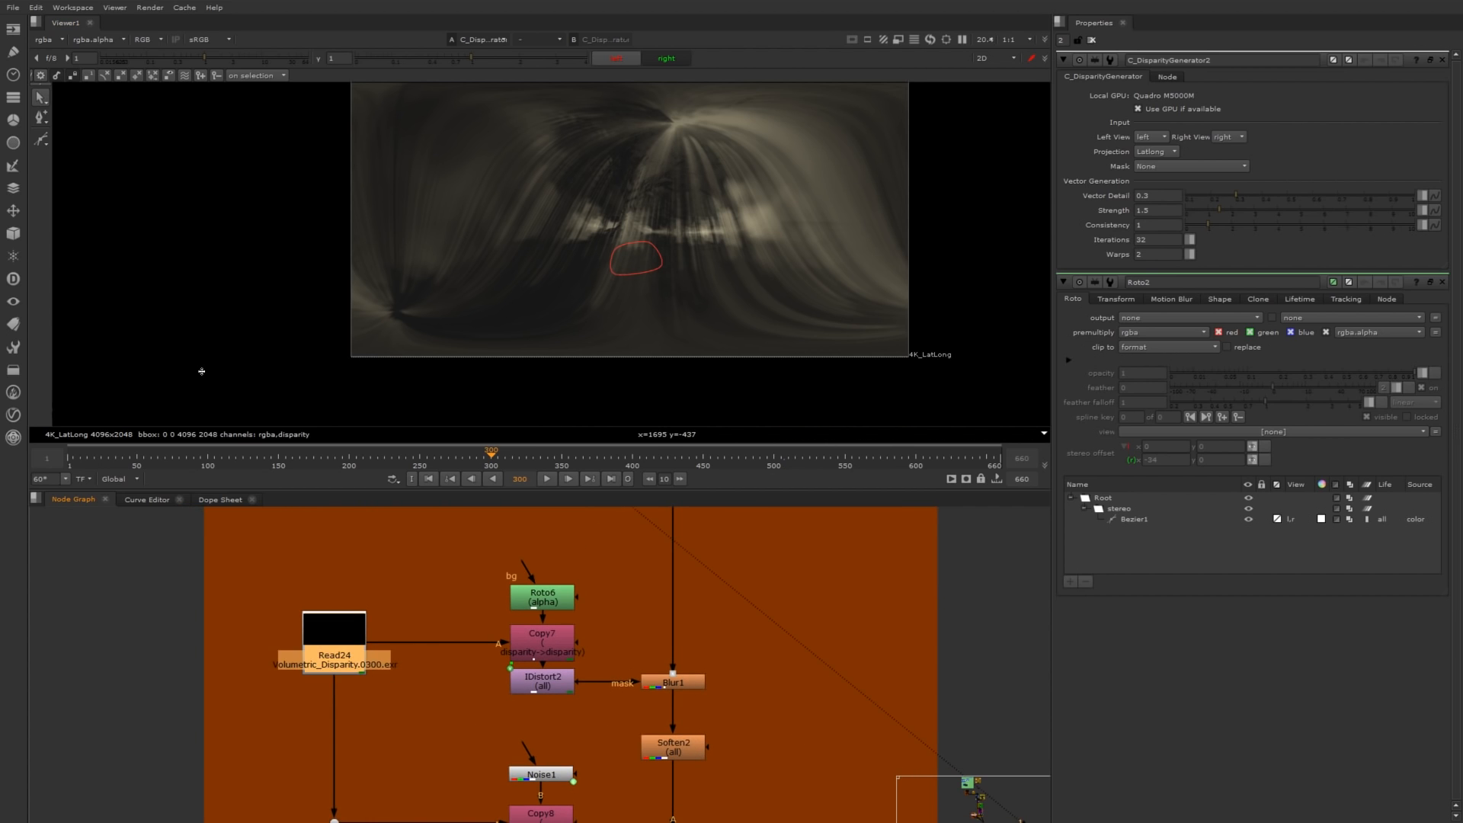
{"action": "middle_click_drag", "start_coordinate": [551, 774], "coordinate": [477, 666]}
{"action": "left_click", "coordinate": [467, 753]}
{"action": "key", "text": "1"}
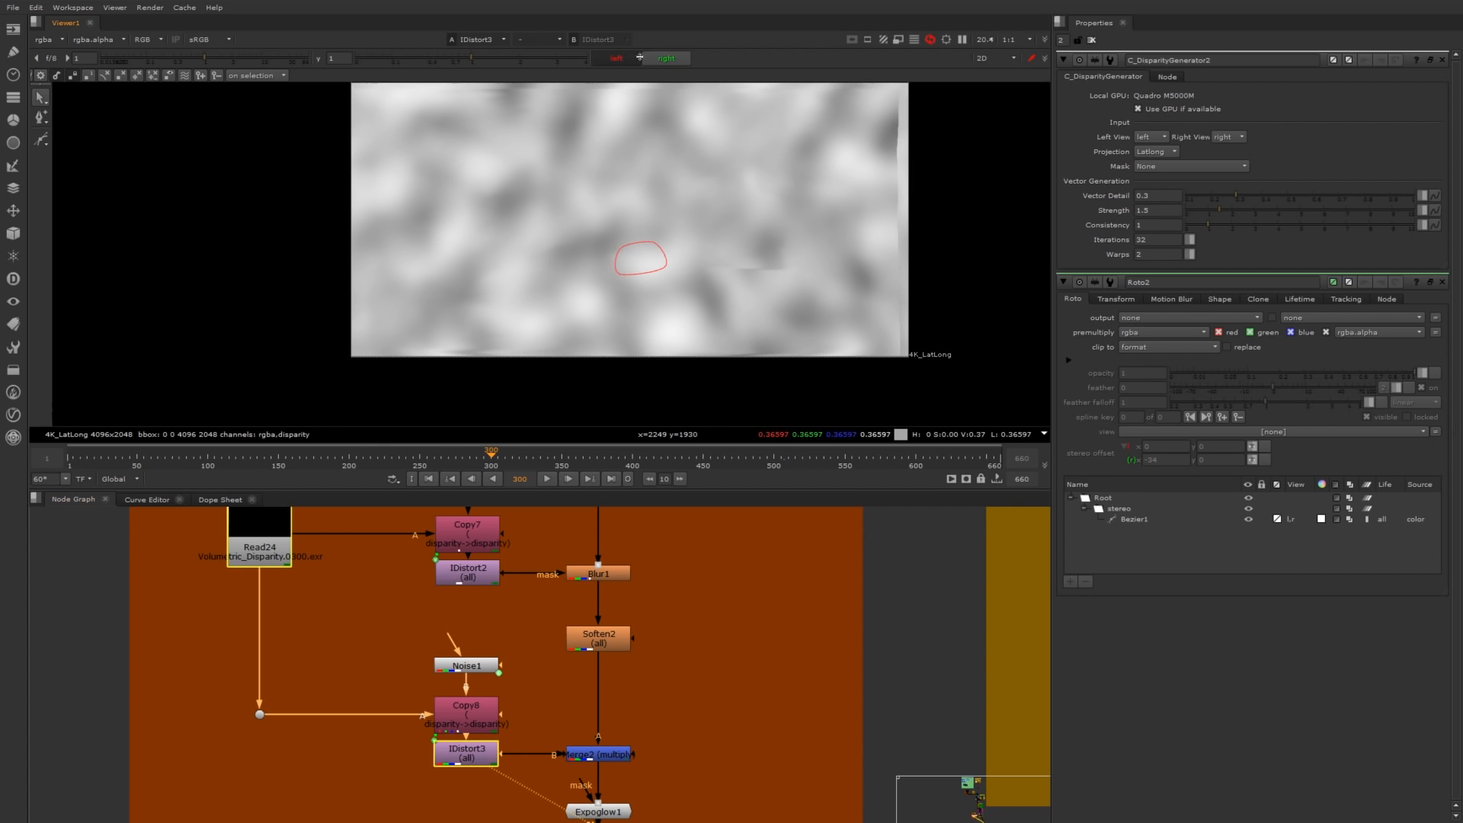
{"action": "left_click", "coordinate": [666, 58]}
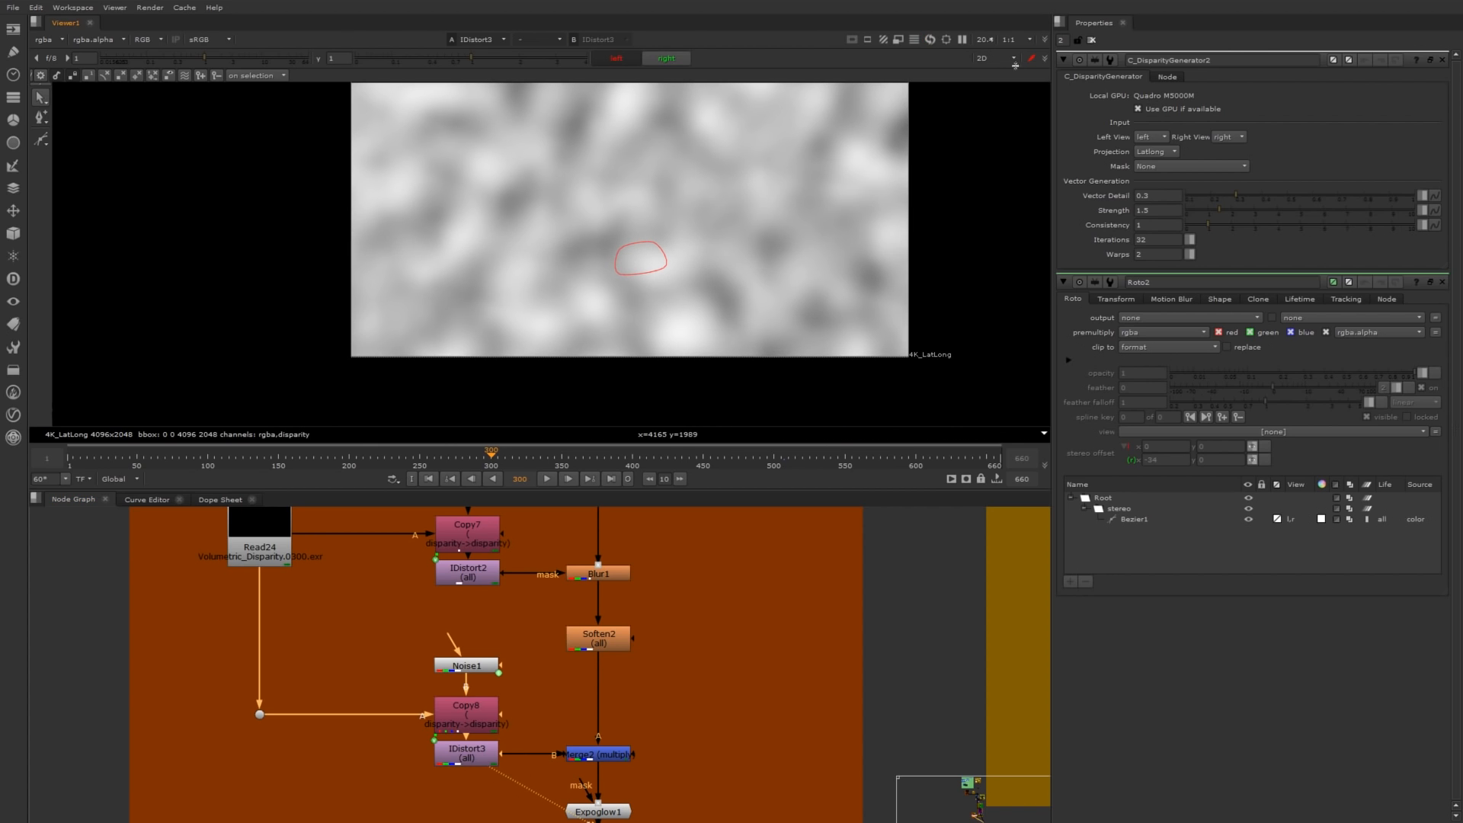
Return to the beginning of the main comp stem and view Premult7 below the yellow input backdrop.
{"action": "scroll", "coordinate": [672, 651], "scroll_direction": "down", "scroll_amount": 6}
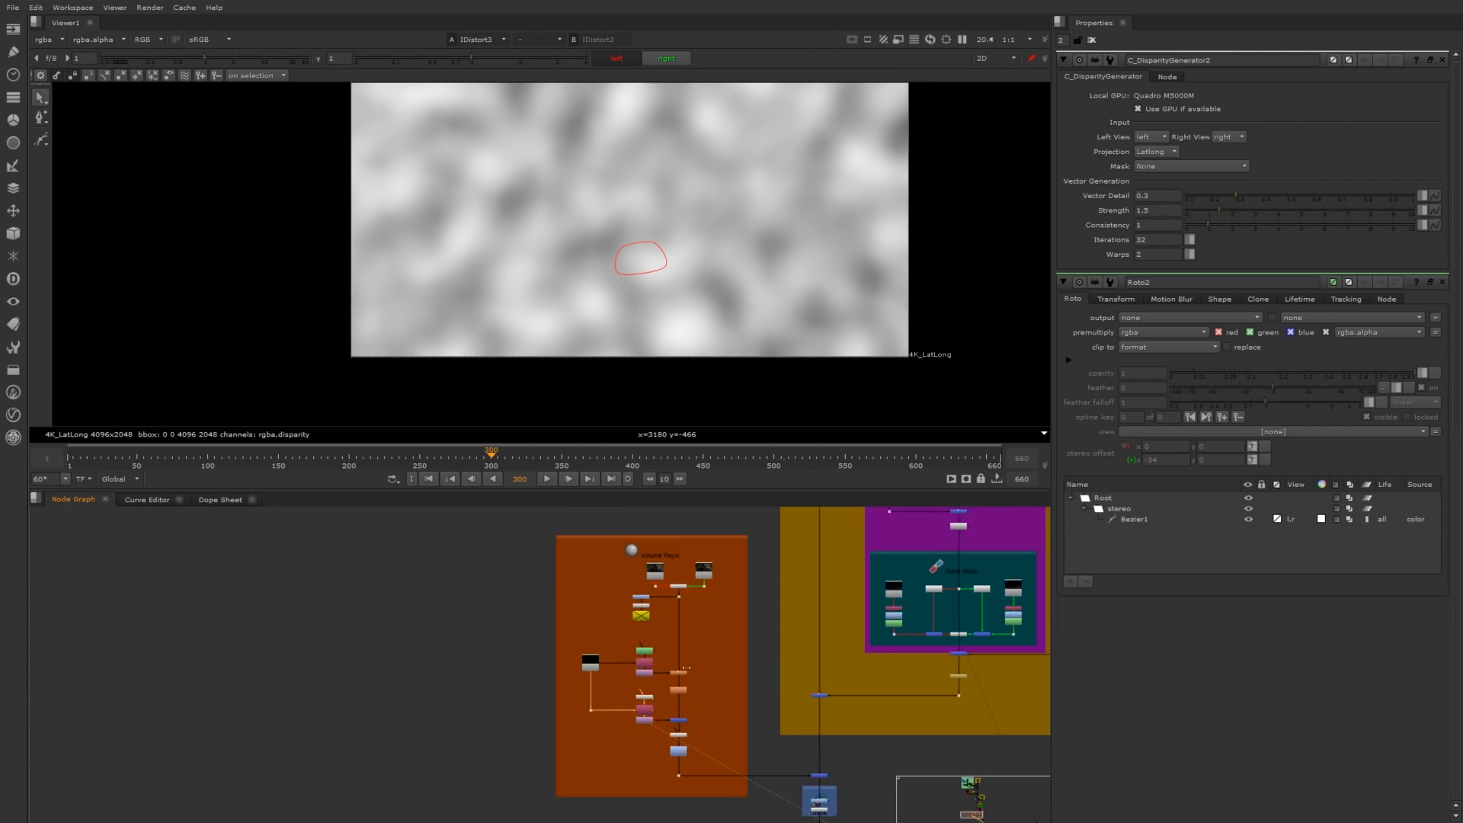
{"action": "middle_click_drag", "start_coordinate": [672, 653], "coordinate": [548, 632], "text": "alt"}
{"action": "middle_click_drag", "start_coordinate": [687, 547], "coordinate": [627, 787]}
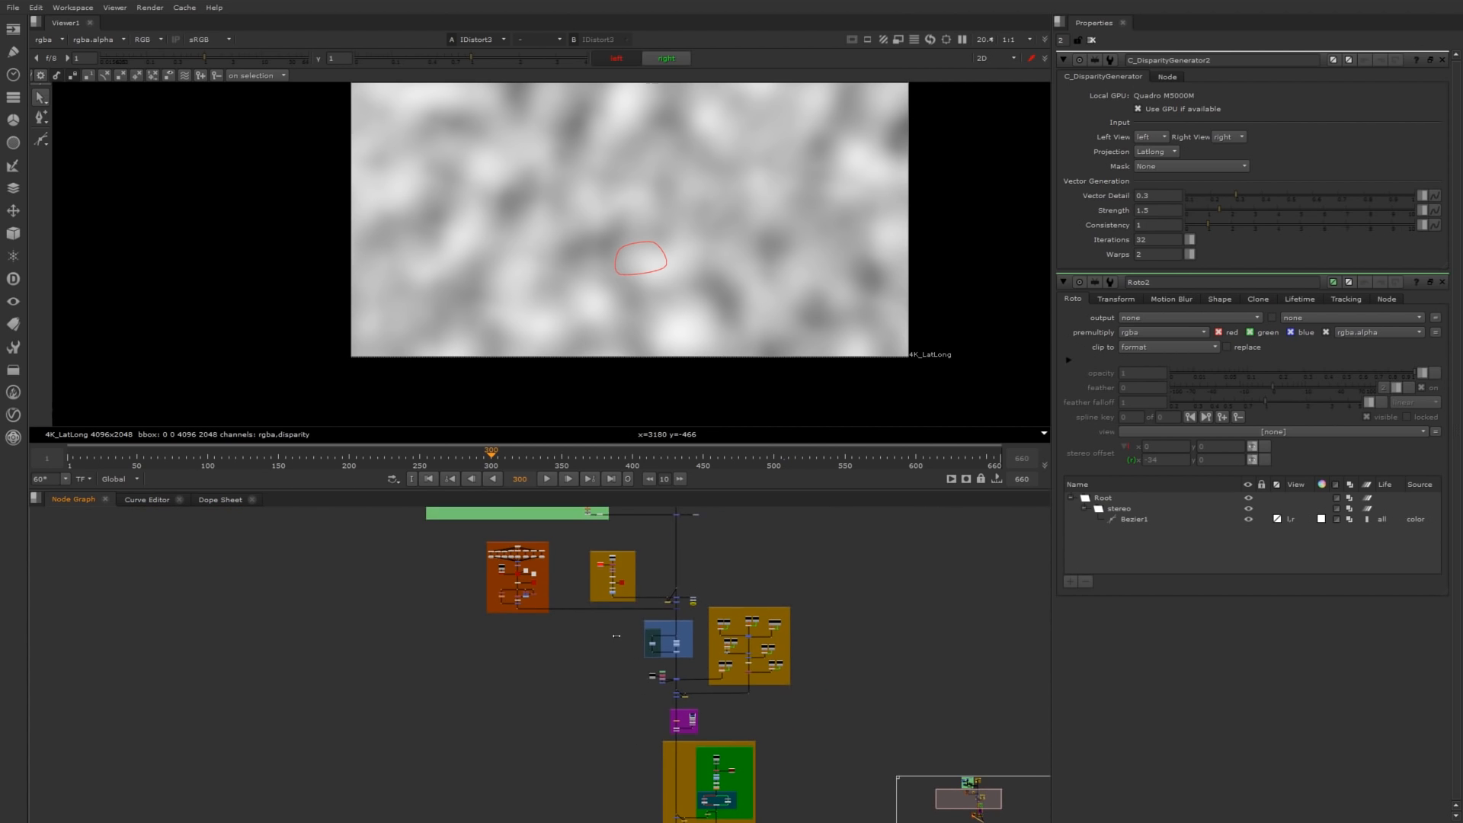
{"action": "middle_click_drag", "start_coordinate": [615, 632], "coordinate": [685, 701], "text": "alt"}
{"action": "scroll", "coordinate": [600, 586], "scroll_direction": "up", "scroll_amount": 5}
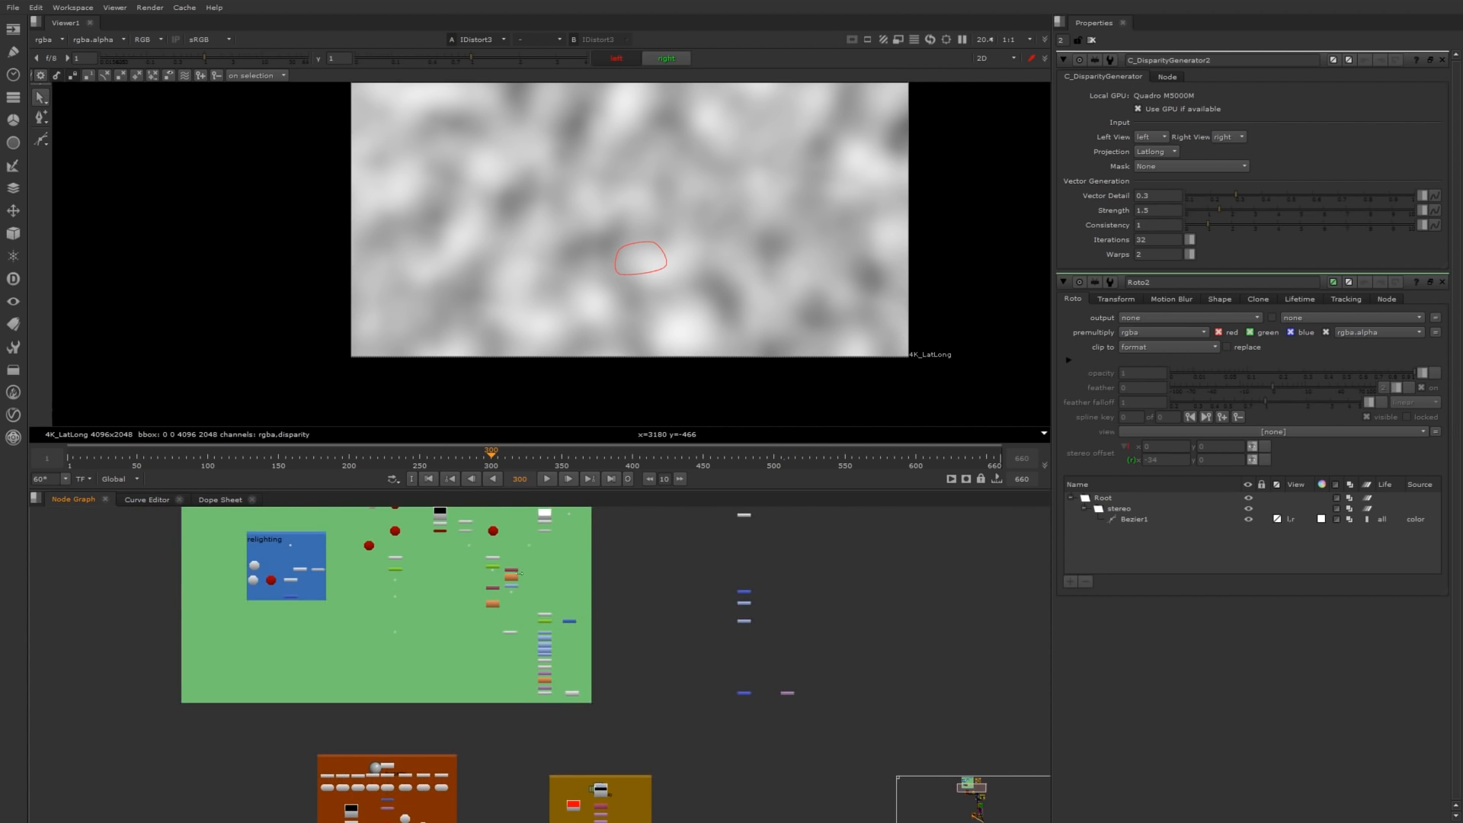
{"action": "middle_click_drag", "start_coordinate": [600, 586], "coordinate": [573, 696]}
{"action": "middle_click_drag", "start_coordinate": [656, 636], "coordinate": [542, 643]}
{"action": "middle_click_drag", "start_coordinate": [733, 672], "coordinate": [650, 500]}
{"action": "left_click_drag", "start_coordinate": [719, 758], "coordinate": [636, 522]}
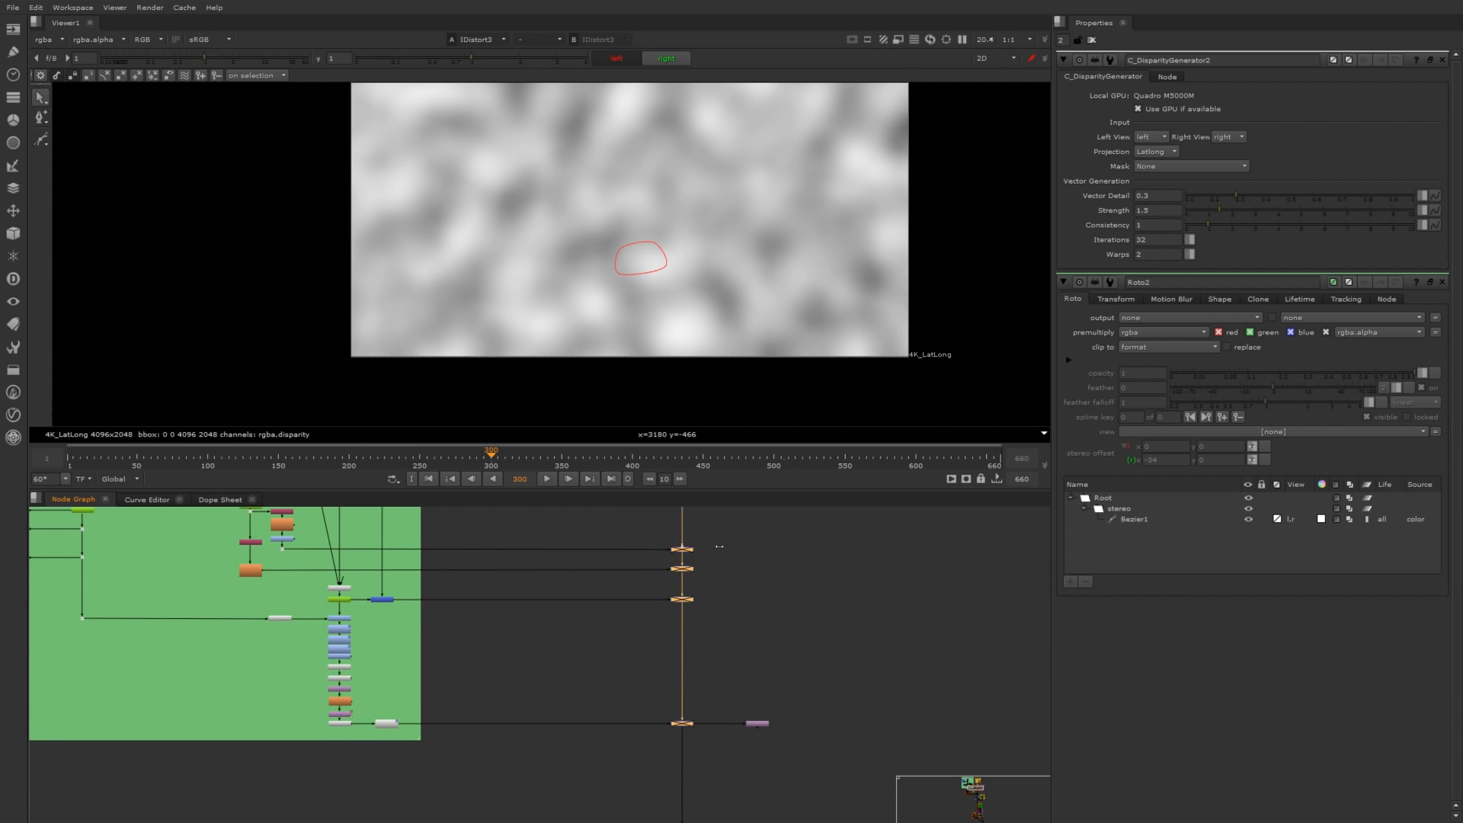
{"action": "middle_click_drag", "start_coordinate": [640, 526], "coordinate": [627, 631]}
{"action": "middle_click_drag", "start_coordinate": [685, 572], "coordinate": [617, 676]}
{"action": "left_click", "coordinate": [633, 670]}
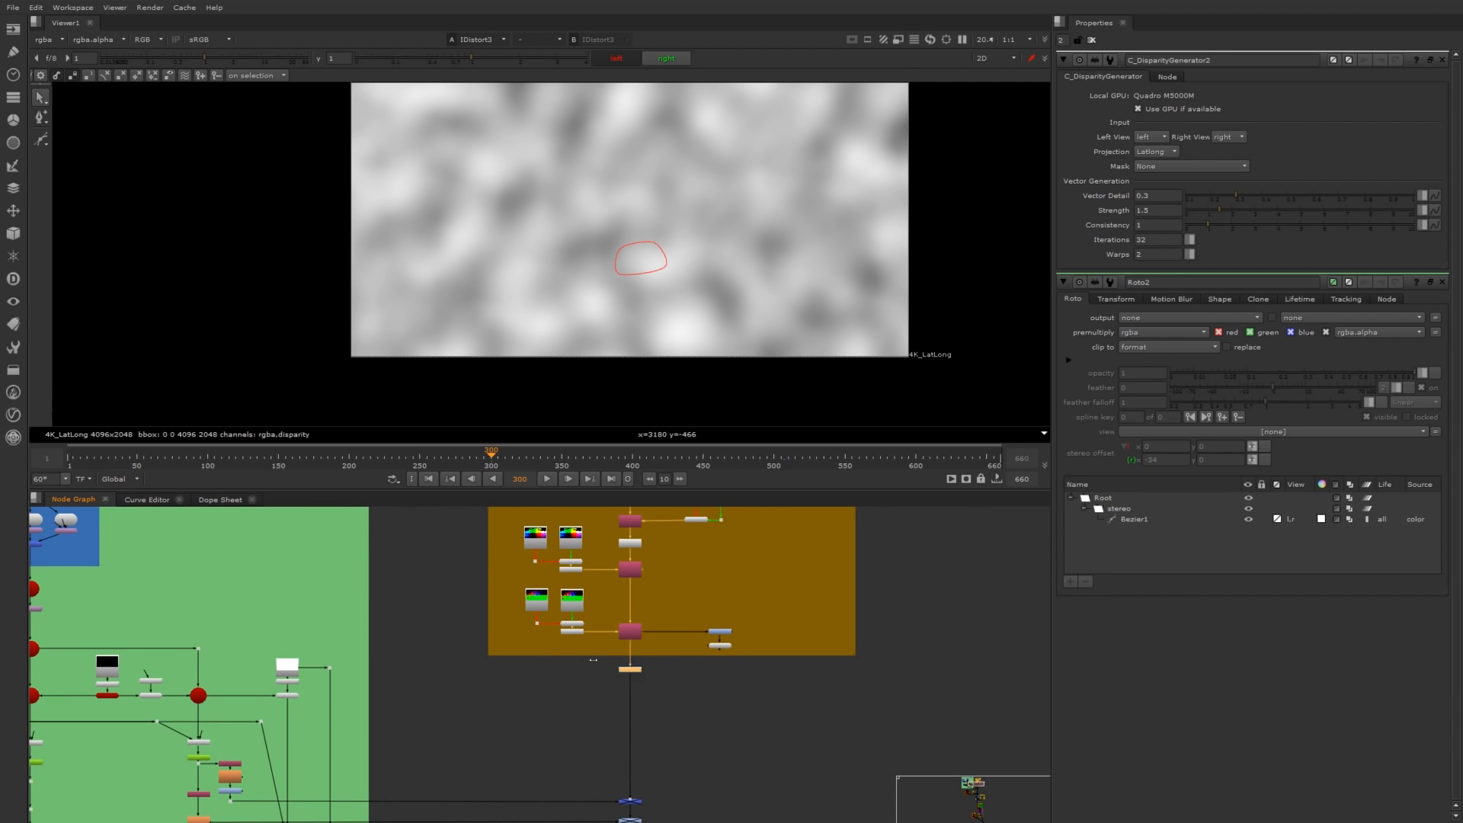
{"action": "key", "text": "1"}
Examine the Unpremult3 depth node and the left/right world coordinate and normal Reads feeding Copy1 and Copy2.
{"action": "scroll", "coordinate": [609, 568], "scroll_direction": "up", "scroll_amount": 5}
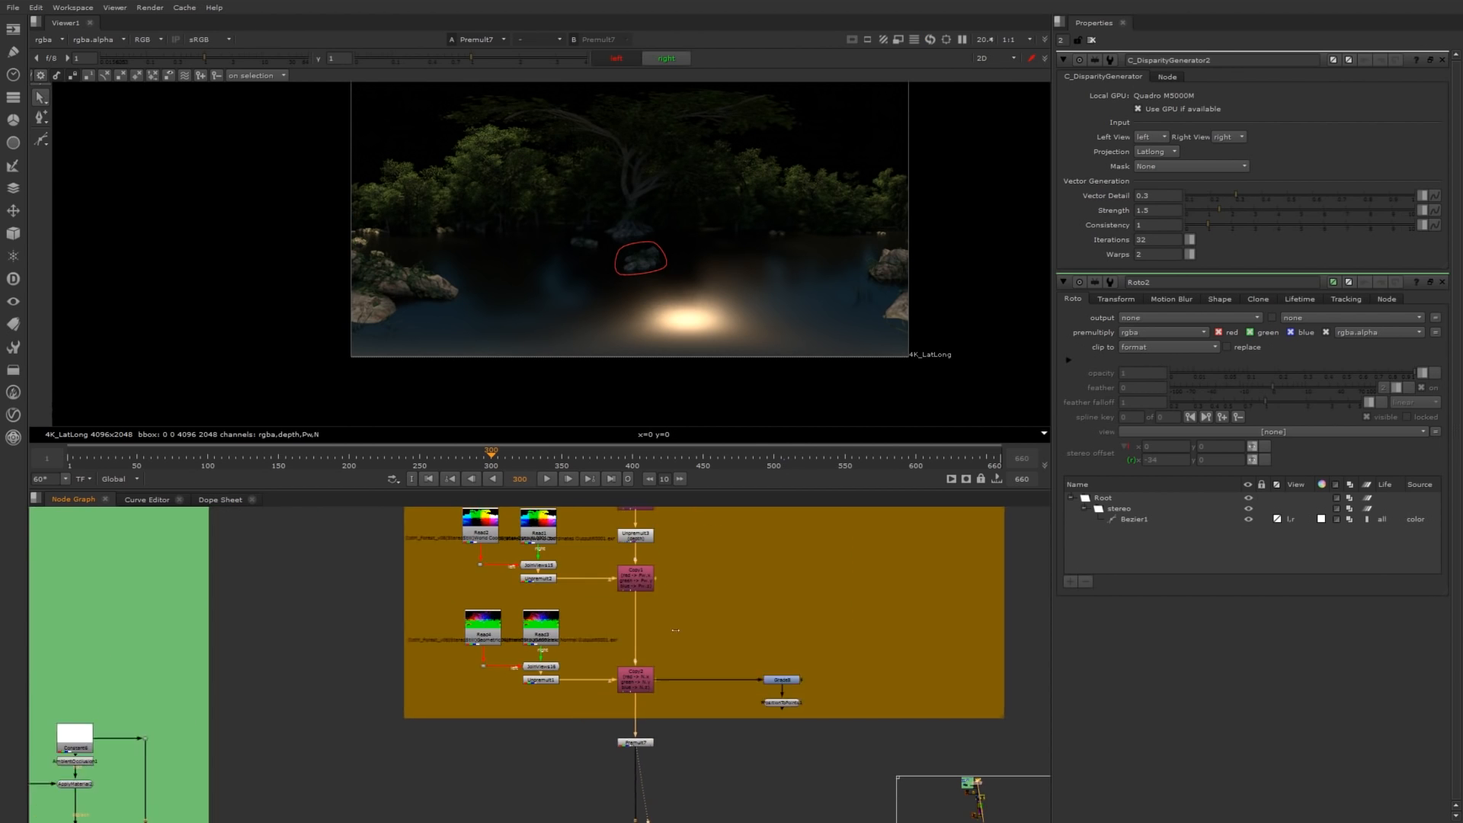
{"action": "scroll", "coordinate": [605, 568], "scroll_direction": "up", "scroll_amount": 2}
{"action": "left_click", "coordinate": [643, 588]}
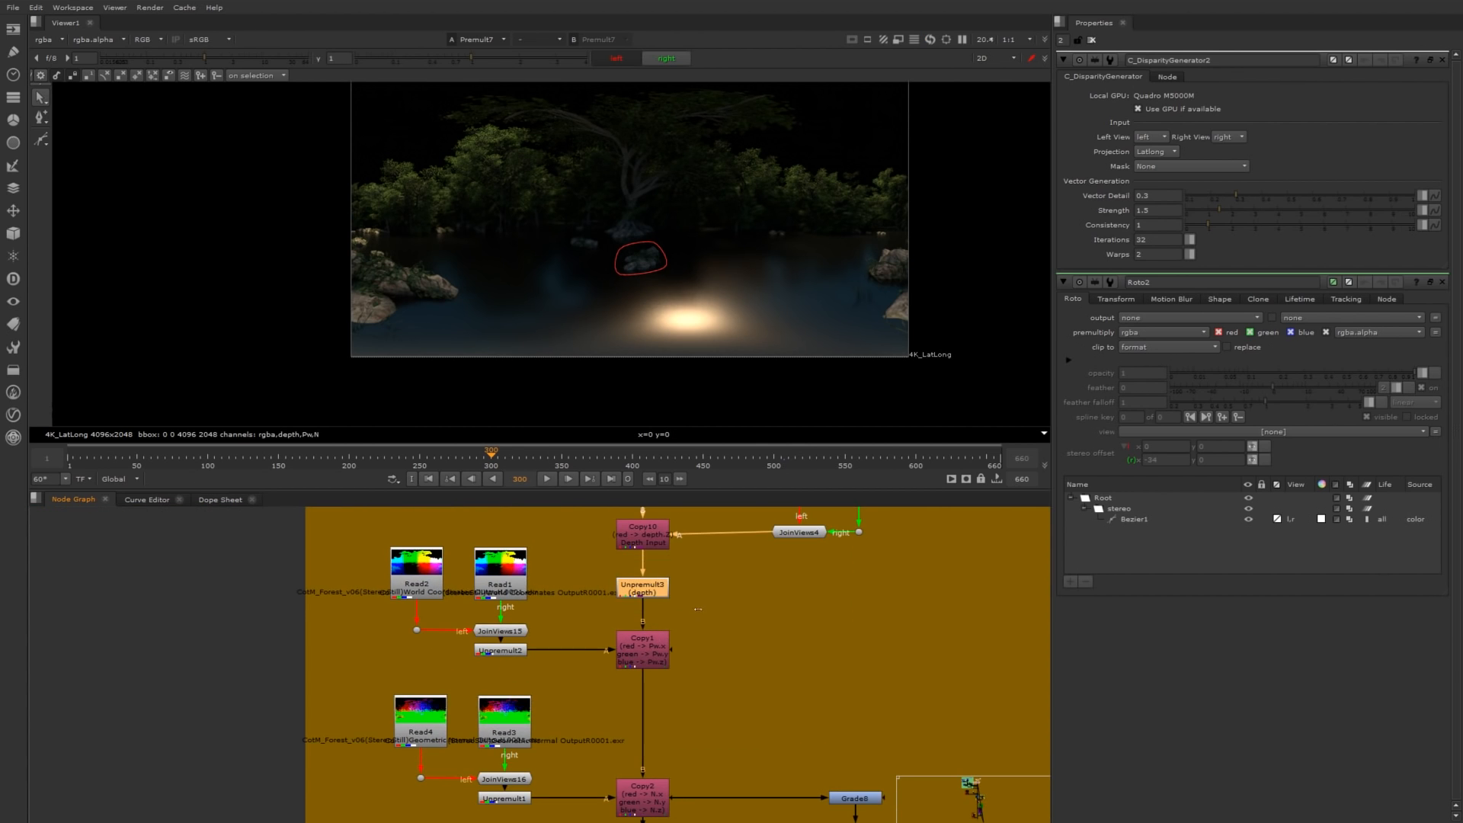
{"action": "middle_click_drag", "start_coordinate": [486, 585], "coordinate": [522, 585], "text": "alt"}
{"action": "left_click_drag", "start_coordinate": [343, 513], "coordinate": [577, 618]}
{"action": "middle_click_drag", "start_coordinate": [595, 684], "coordinate": [671, 682], "text": "alt"}
{"action": "scroll", "coordinate": [527, 568], "scroll_direction": "down", "scroll_amount": 8}
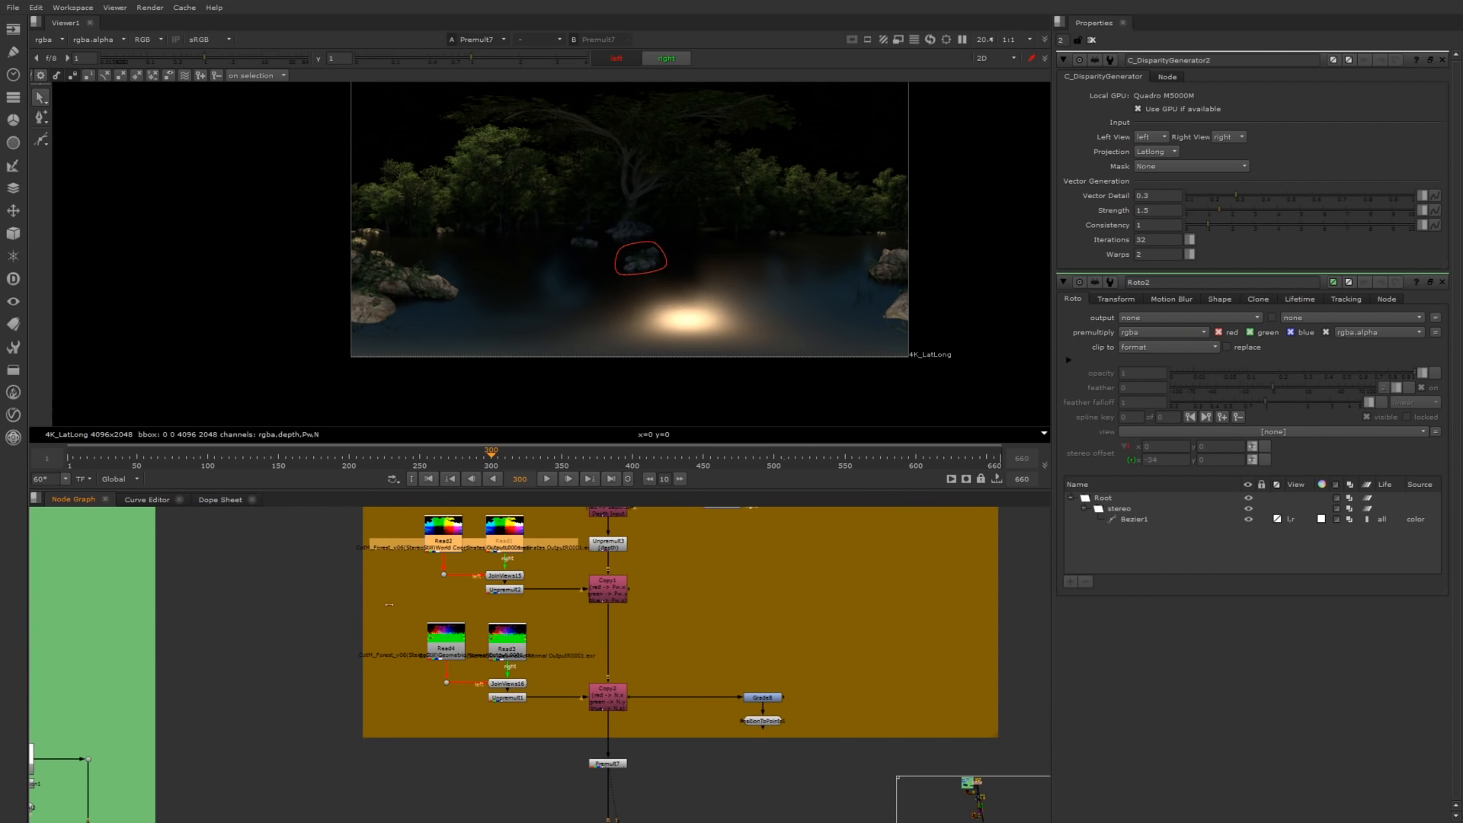
{"action": "left_click_drag", "start_coordinate": [389, 604], "coordinate": [572, 665]}
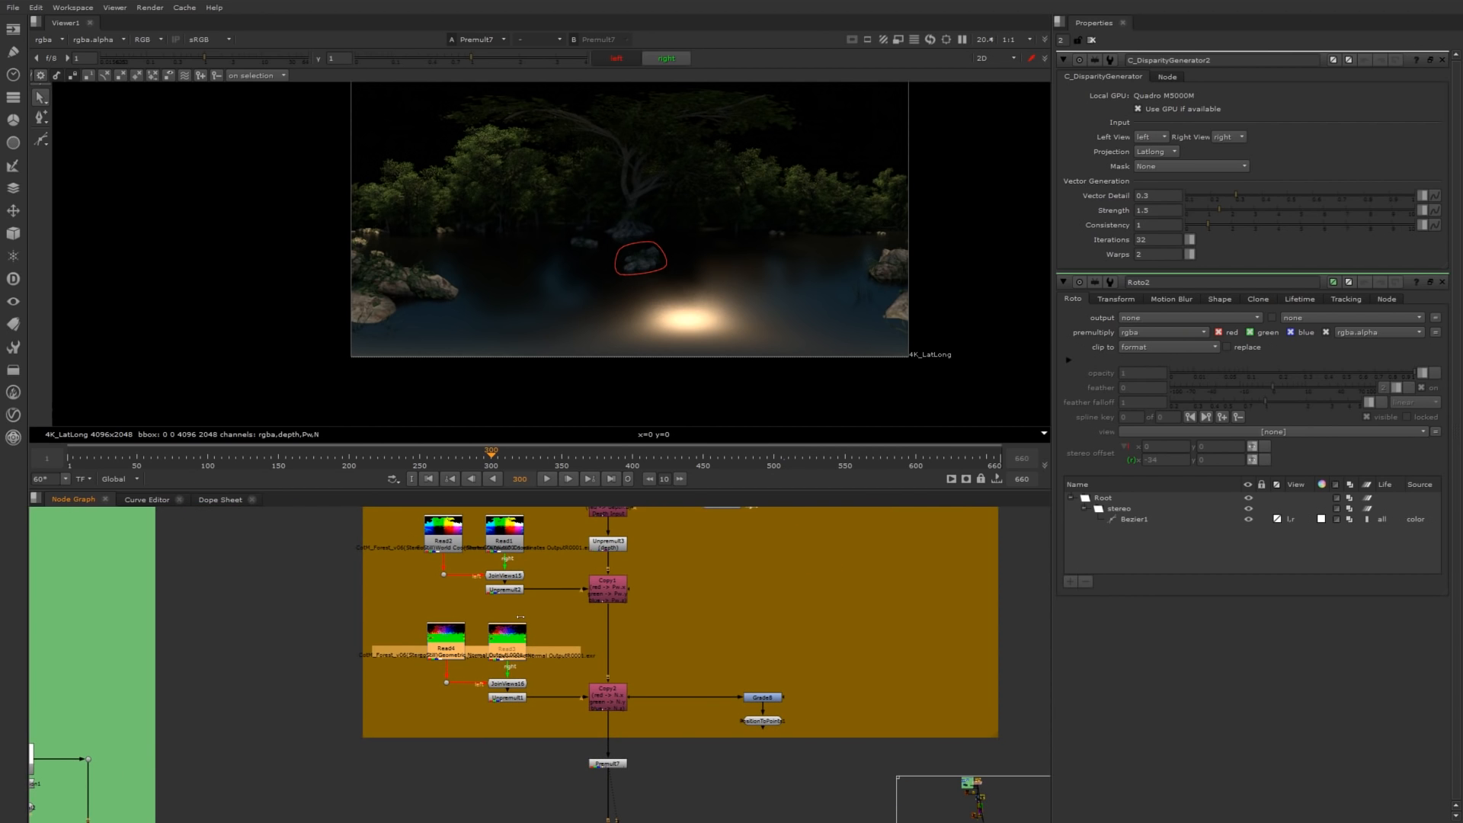
Open PositionToPoints1 and inspect its point cloud of the forest in the 3D view.
{"action": "double_click", "coordinate": [755, 720]}
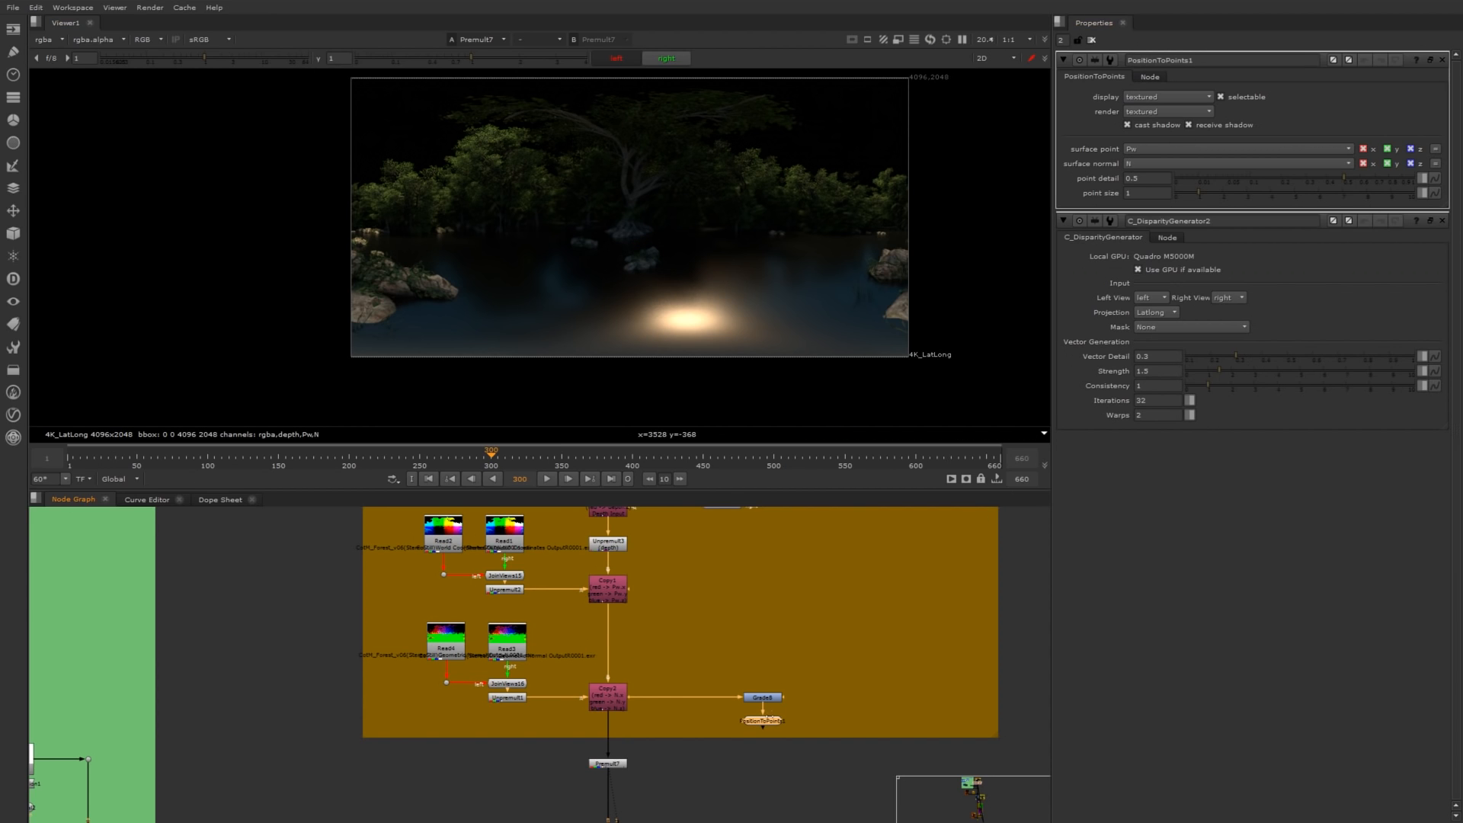
{"action": "key", "text": "1"}
{"action": "key", "text": "2"}
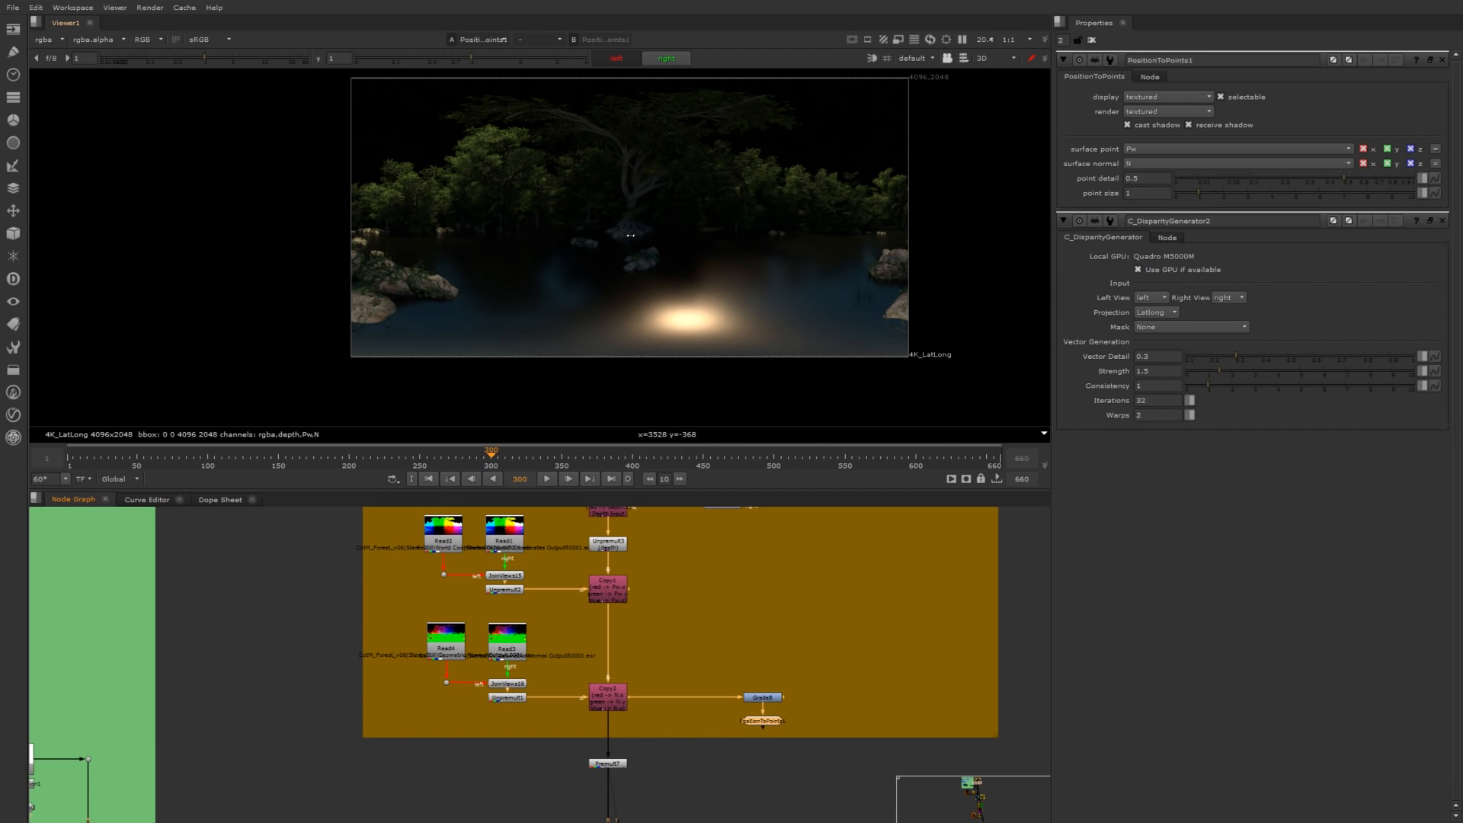
{"action": "key", "text": "Tab"}
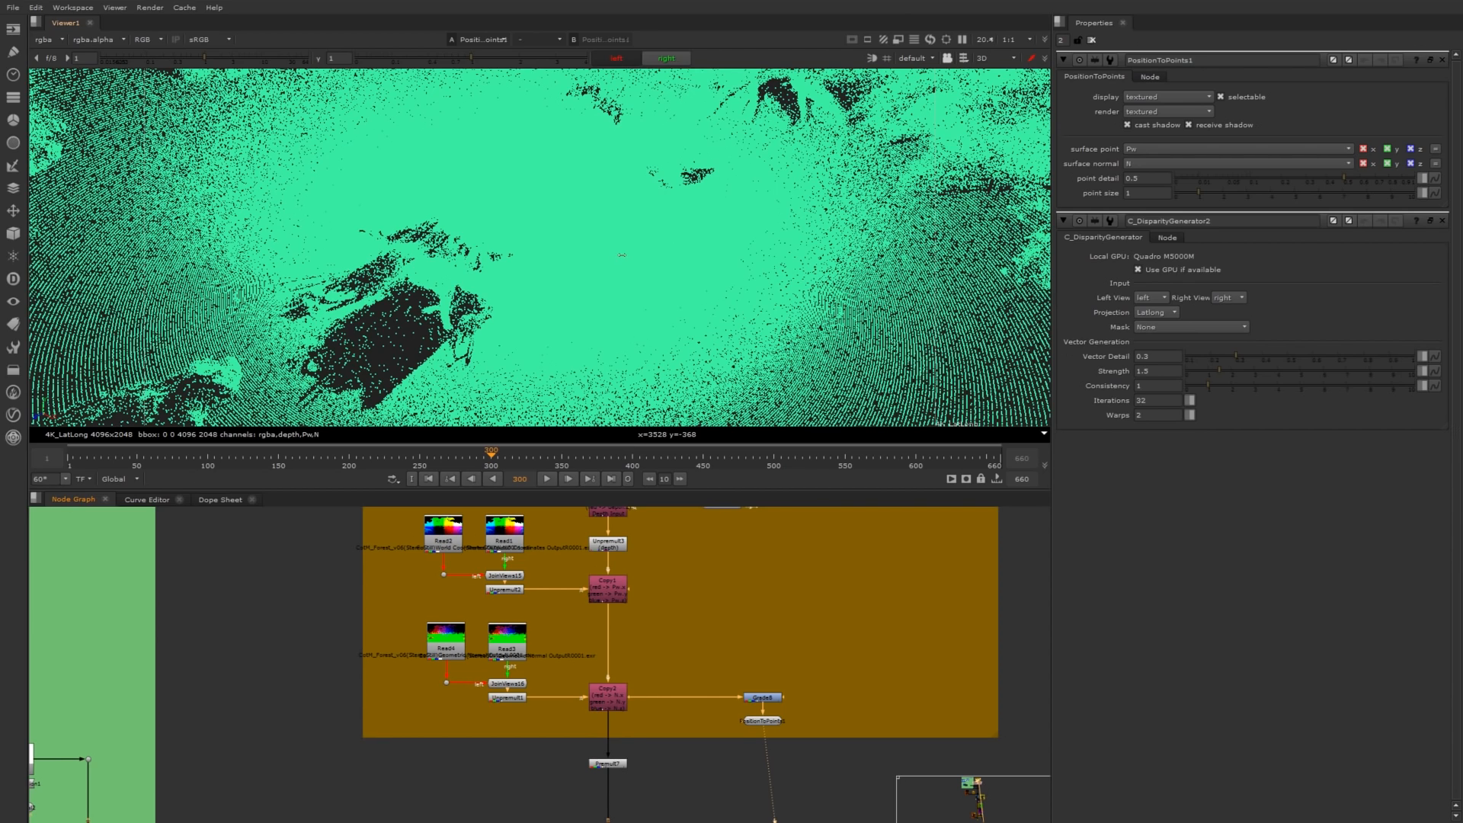
{"action": "left_click_drag", "start_coordinate": [639, 237], "coordinate": [552, 254], "text": "ctrl"}
{"action": "left_click", "coordinate": [652, 226]}
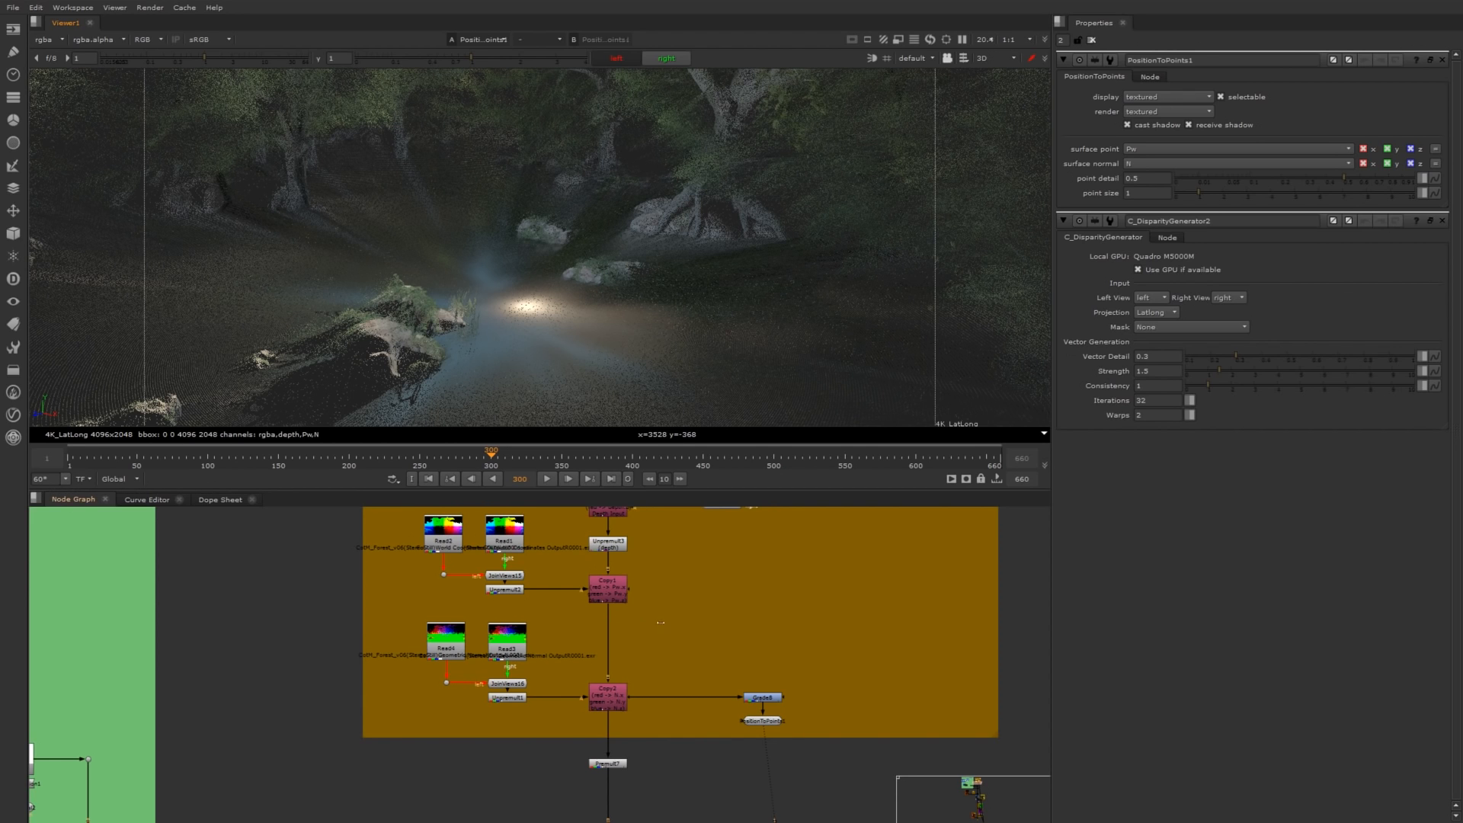
View the combined boat and rock geometry over the point cloud through TransformGeo8 and open its transform settings.
{"action": "scroll", "coordinate": [661, 623], "scroll_direction": "down", "scroll_amount": 3}
{"action": "middle_click_drag", "start_coordinate": [388, 637], "coordinate": [711, 686]}
{"action": "scroll", "coordinate": [621, 625], "scroll_direction": "down", "scroll_amount": 2}
{"action": "scroll", "coordinate": [305, 602], "scroll_direction": "up", "scroll_amount": 3}
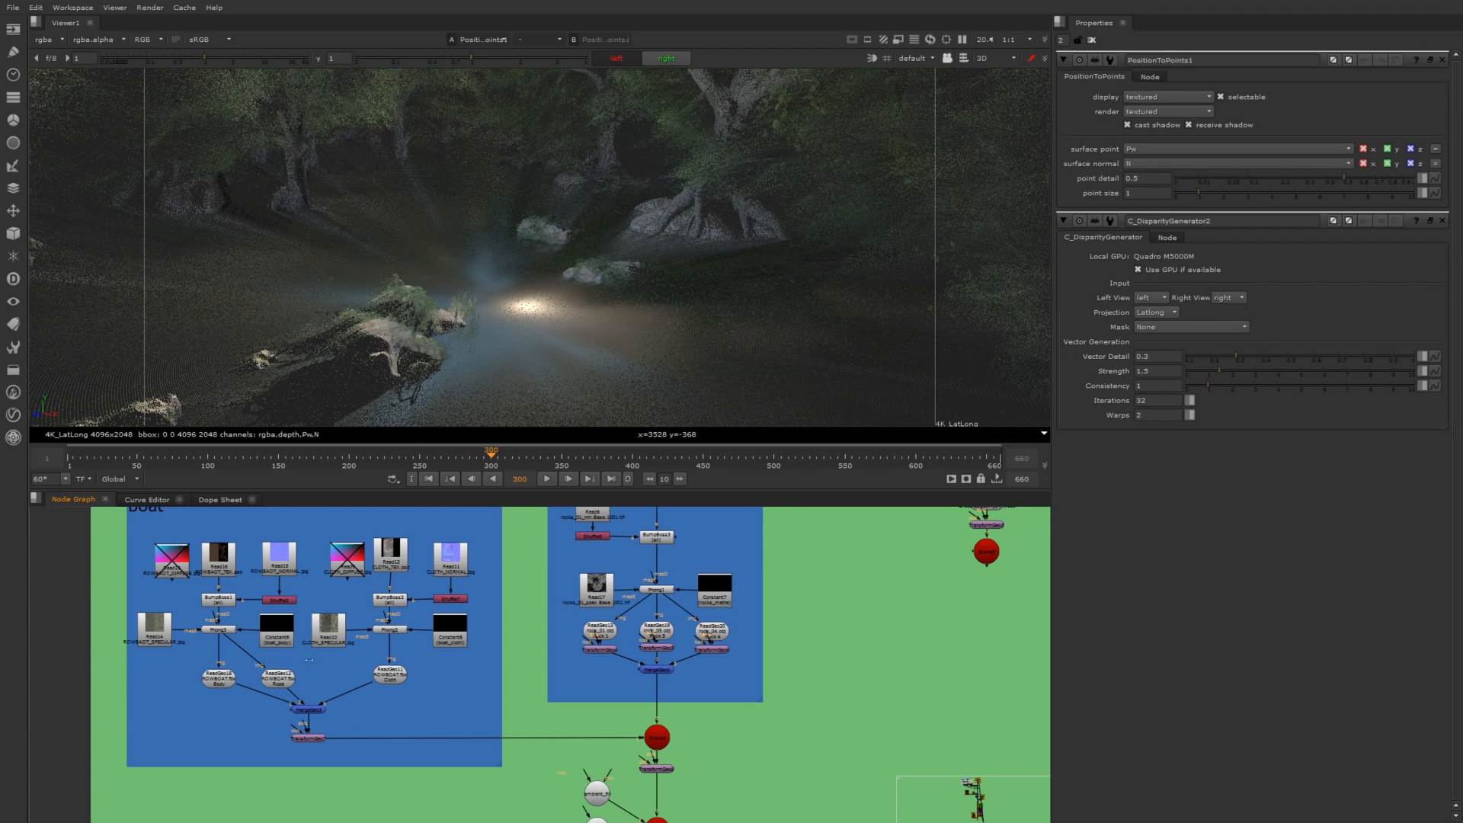
{"action": "scroll", "coordinate": [214, 691], "scroll_direction": "up", "scroll_amount": 2}
{"action": "middle_click_drag", "start_coordinate": [848, 649], "coordinate": [658, 632]}
{"action": "left_click", "coordinate": [708, 793]}
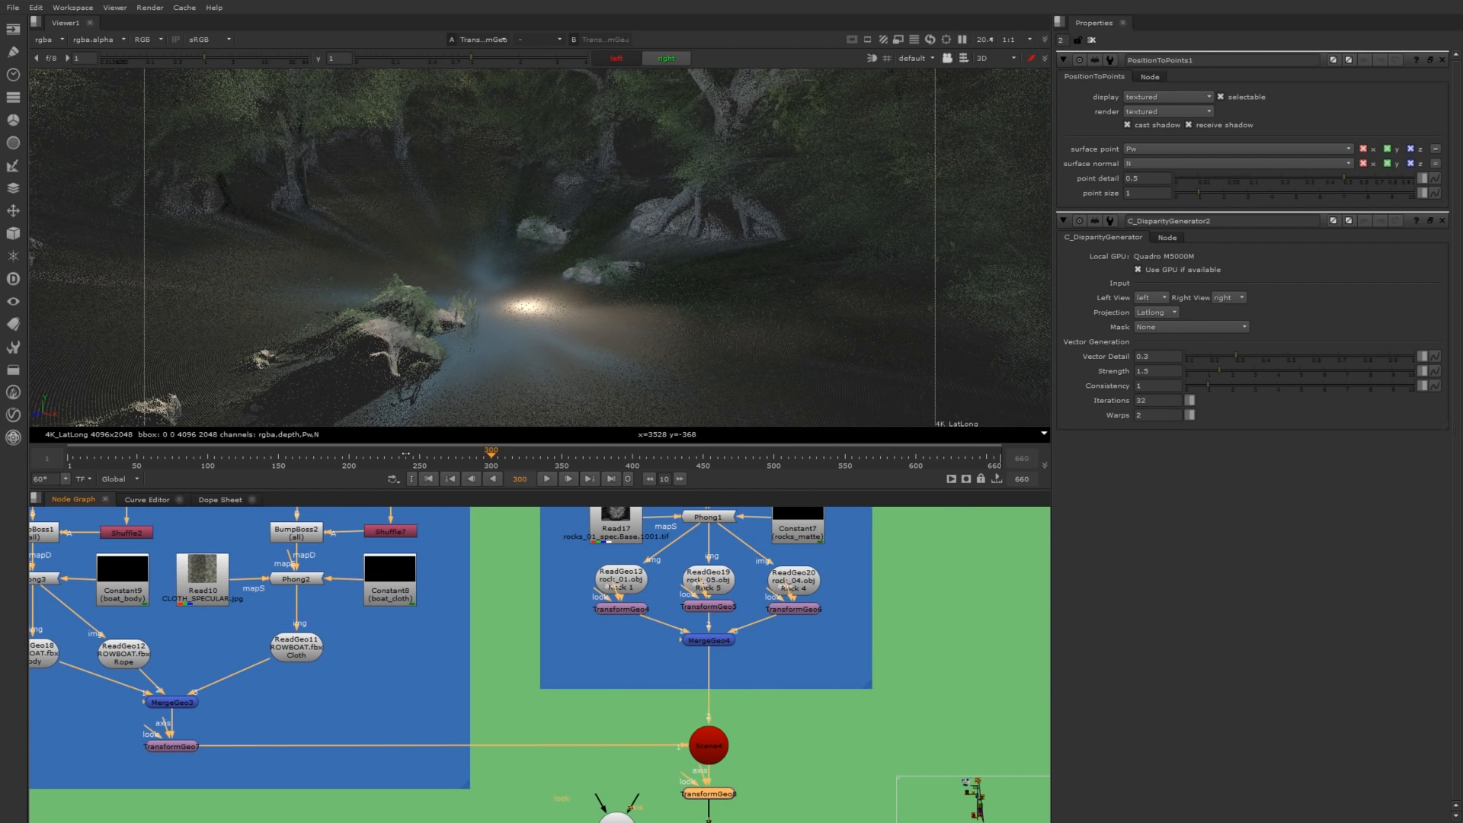
{"action": "key", "text": "1"}
{"action": "double_click", "coordinate": [709, 794]}
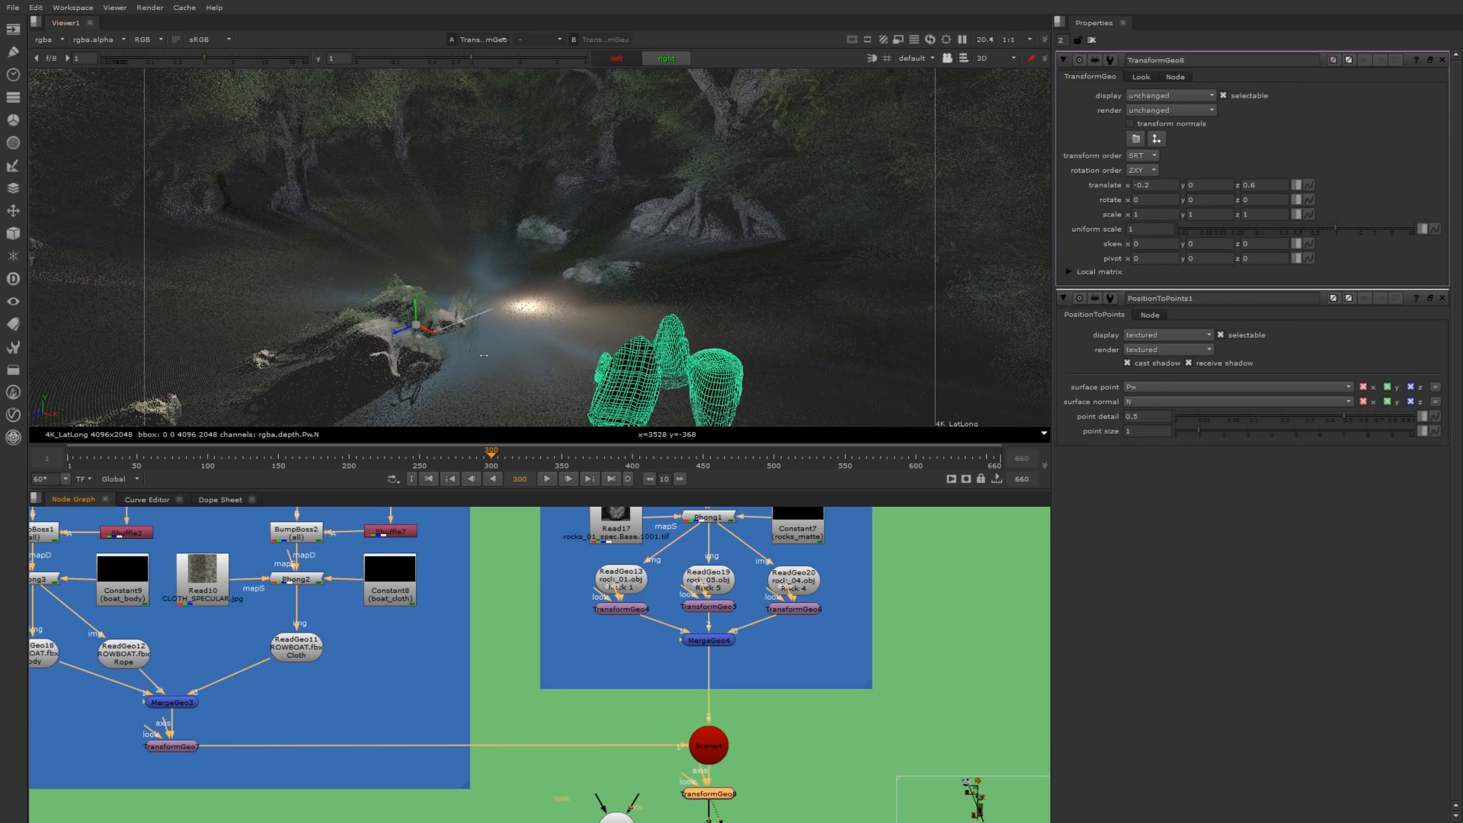
{"action": "left_click_drag", "start_coordinate": [483, 355], "coordinate": [630, 322], "text": "ctrl"}
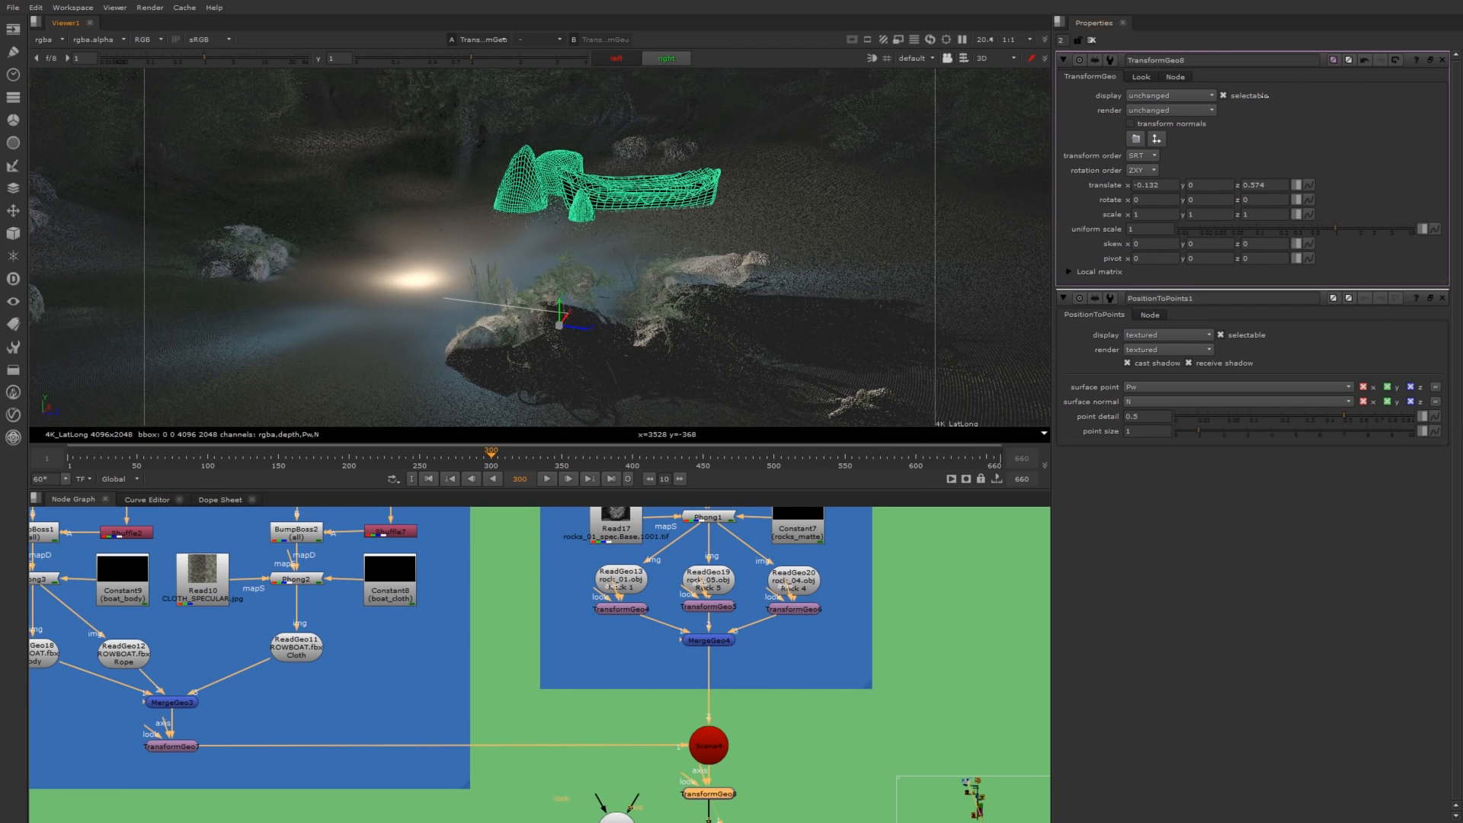
Undo the trial moves of the boat and rock geometry in TransformGeo8.
{"action": "left_click", "coordinate": [1364, 60]}
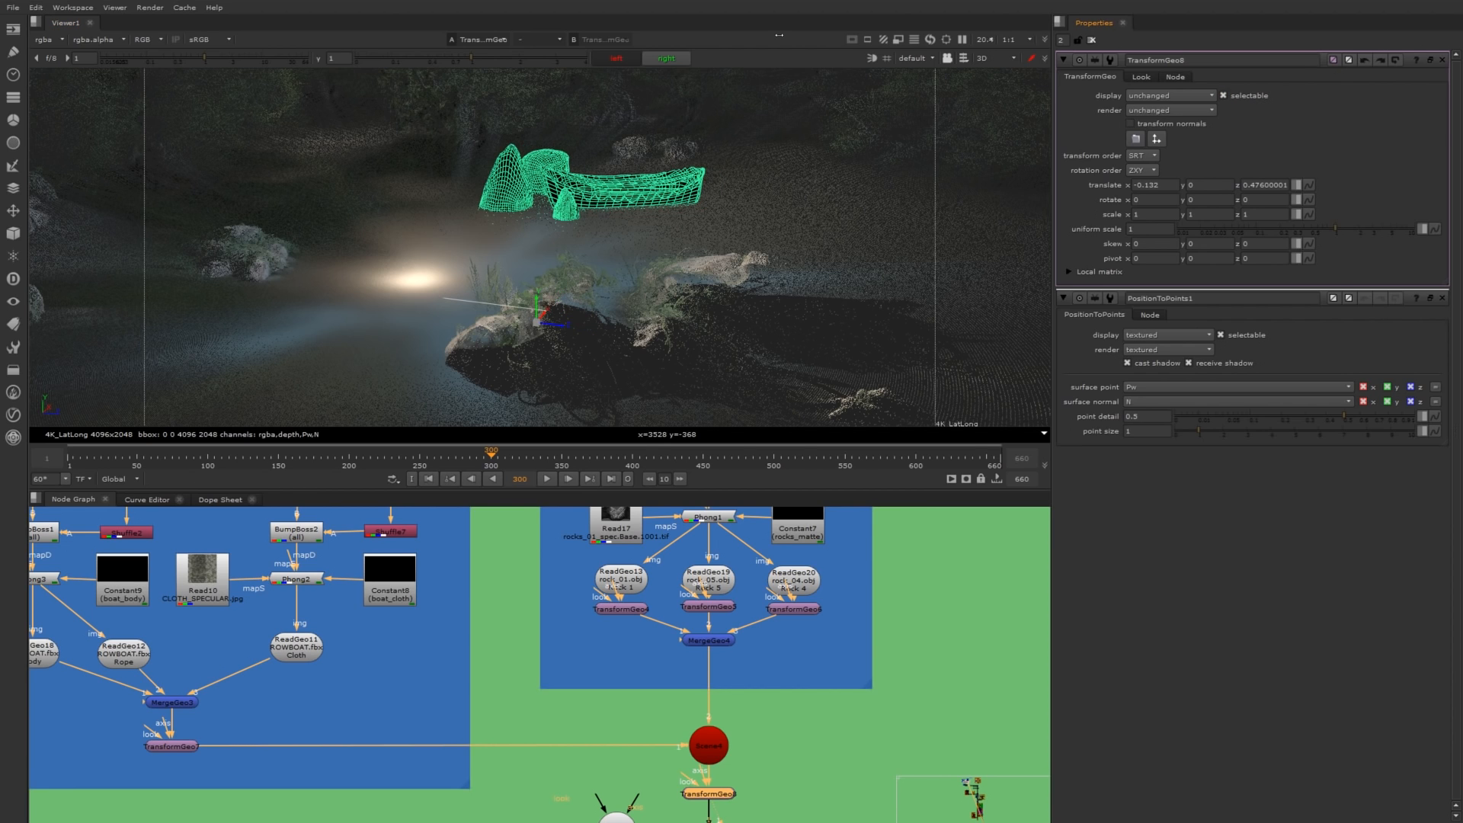
{"action": "left_click", "coordinate": [1364, 60]}
{"action": "left_click", "coordinate": [1365, 60]}
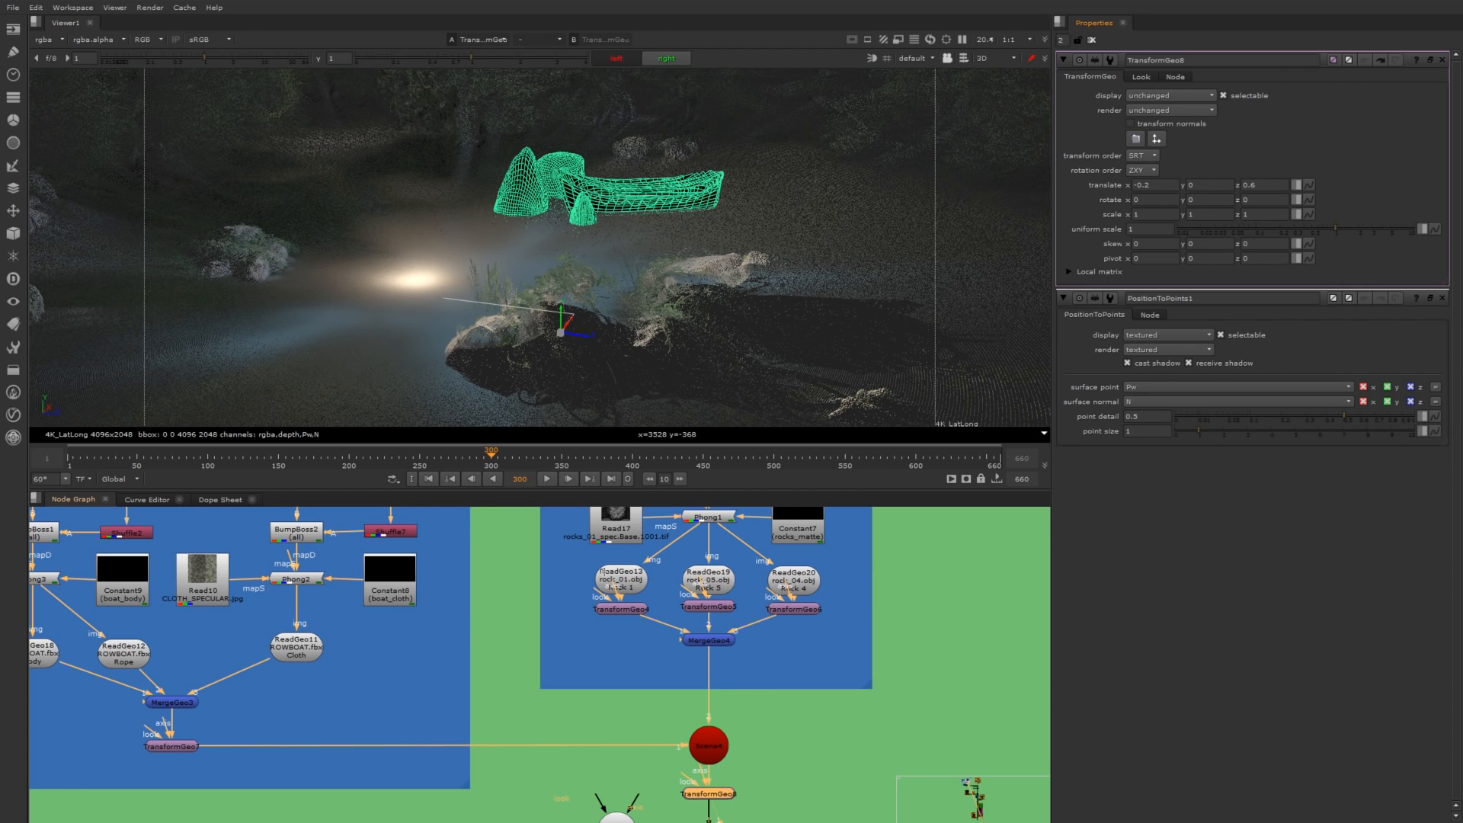
Examine the boat's texture and Phong shading setup and open the BumpBoss1 settings.
{"action": "middle_click_drag", "start_coordinate": [602, 727], "coordinate": [611, 683]}
{"action": "scroll", "coordinate": [581, 603], "scroll_direction": "down", "scroll_amount": 3}
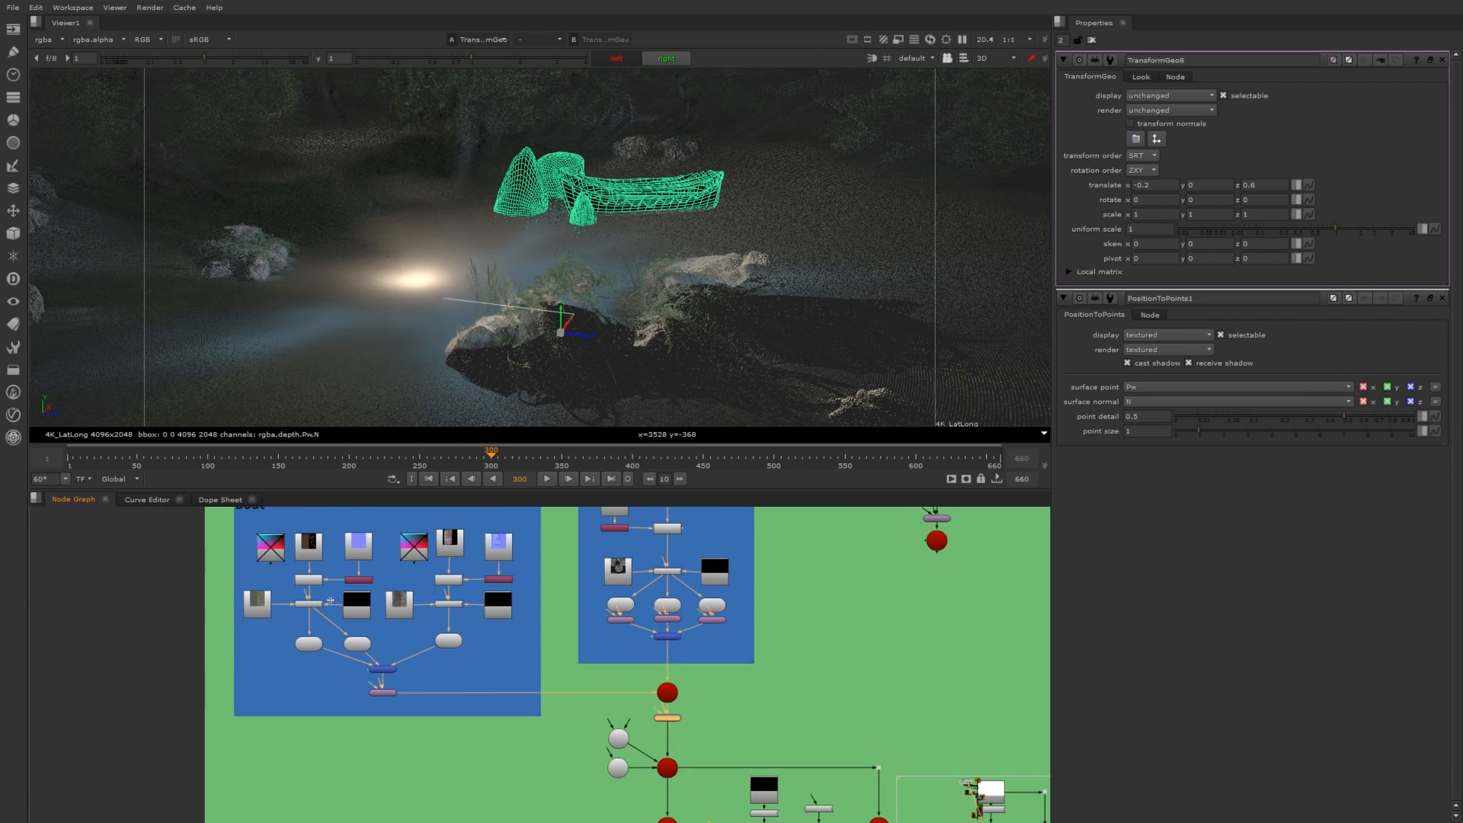
{"action": "scroll", "coordinate": [330, 600], "scroll_direction": "up", "scroll_amount": 3}
{"action": "scroll", "coordinate": [315, 567], "scroll_direction": "down", "scroll_amount": 2}
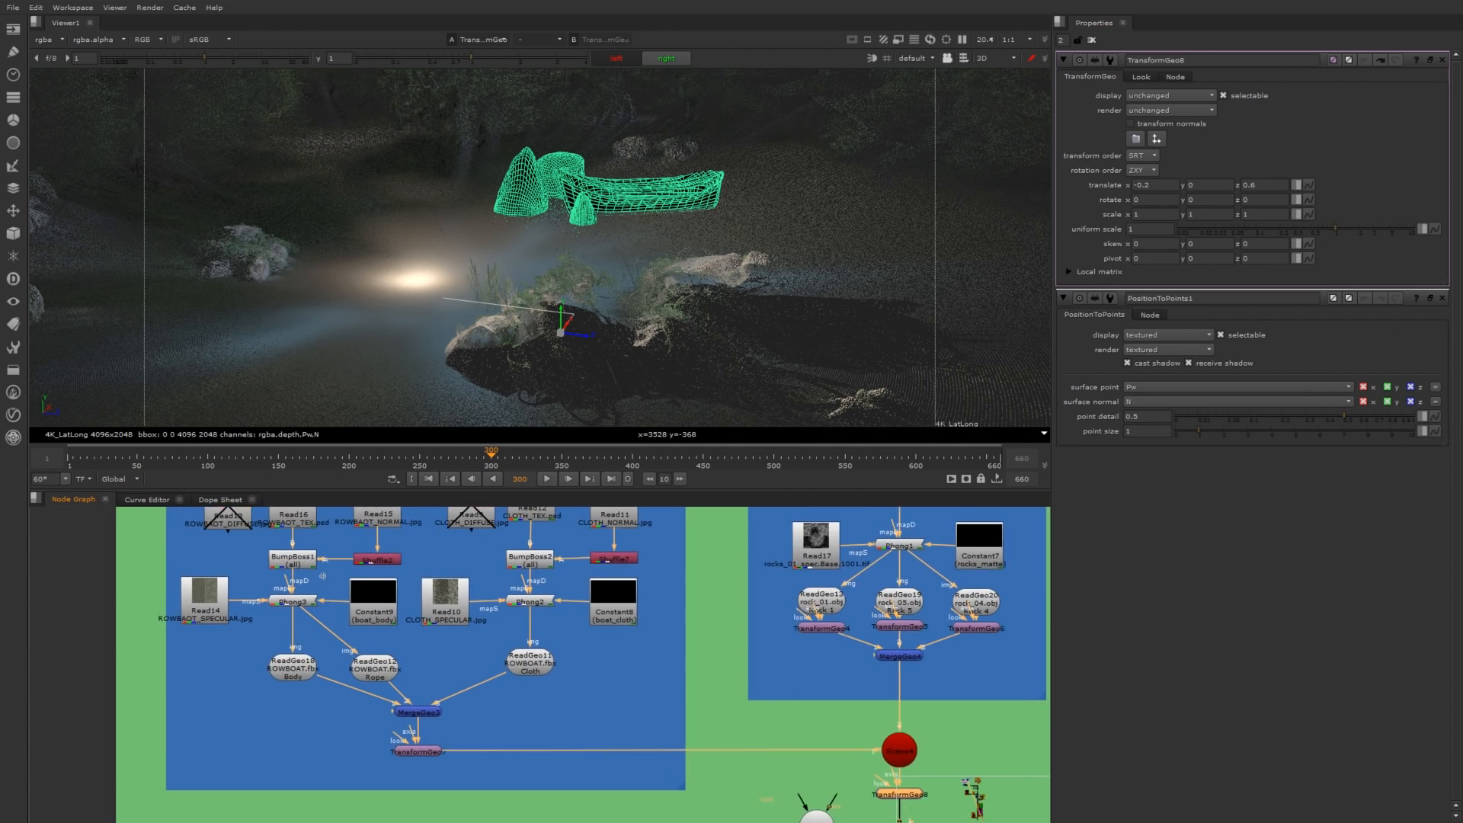
{"action": "scroll", "coordinate": [315, 567], "scroll_direction": "up", "scroll_amount": 1}
{"action": "middle_click_drag", "start_coordinate": [316, 567], "coordinate": [328, 610]}
{"action": "scroll", "coordinate": [334, 519], "scroll_direction": "up", "scroll_amount": 2}
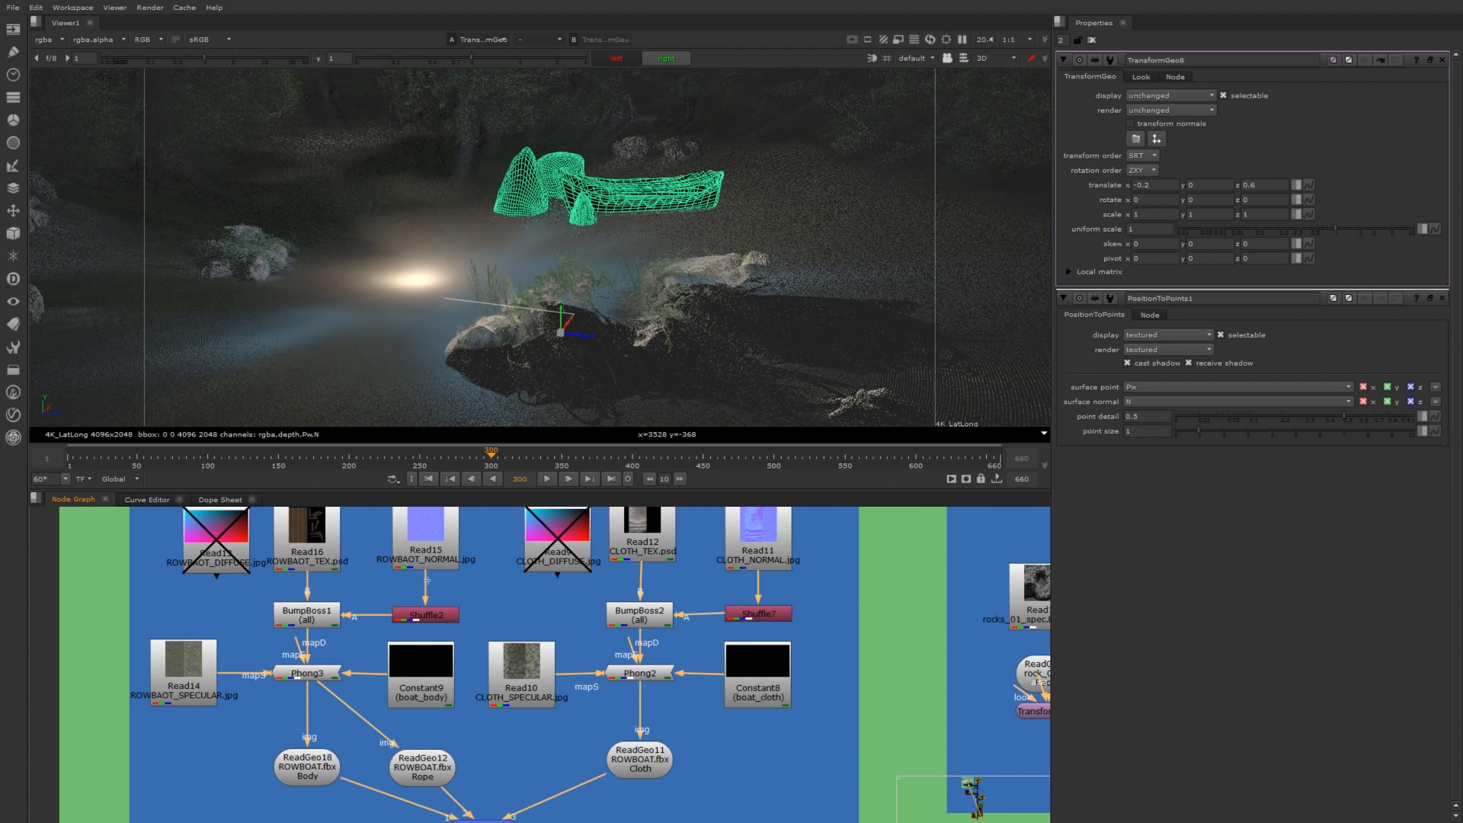
{"action": "double_click", "coordinate": [314, 607]}
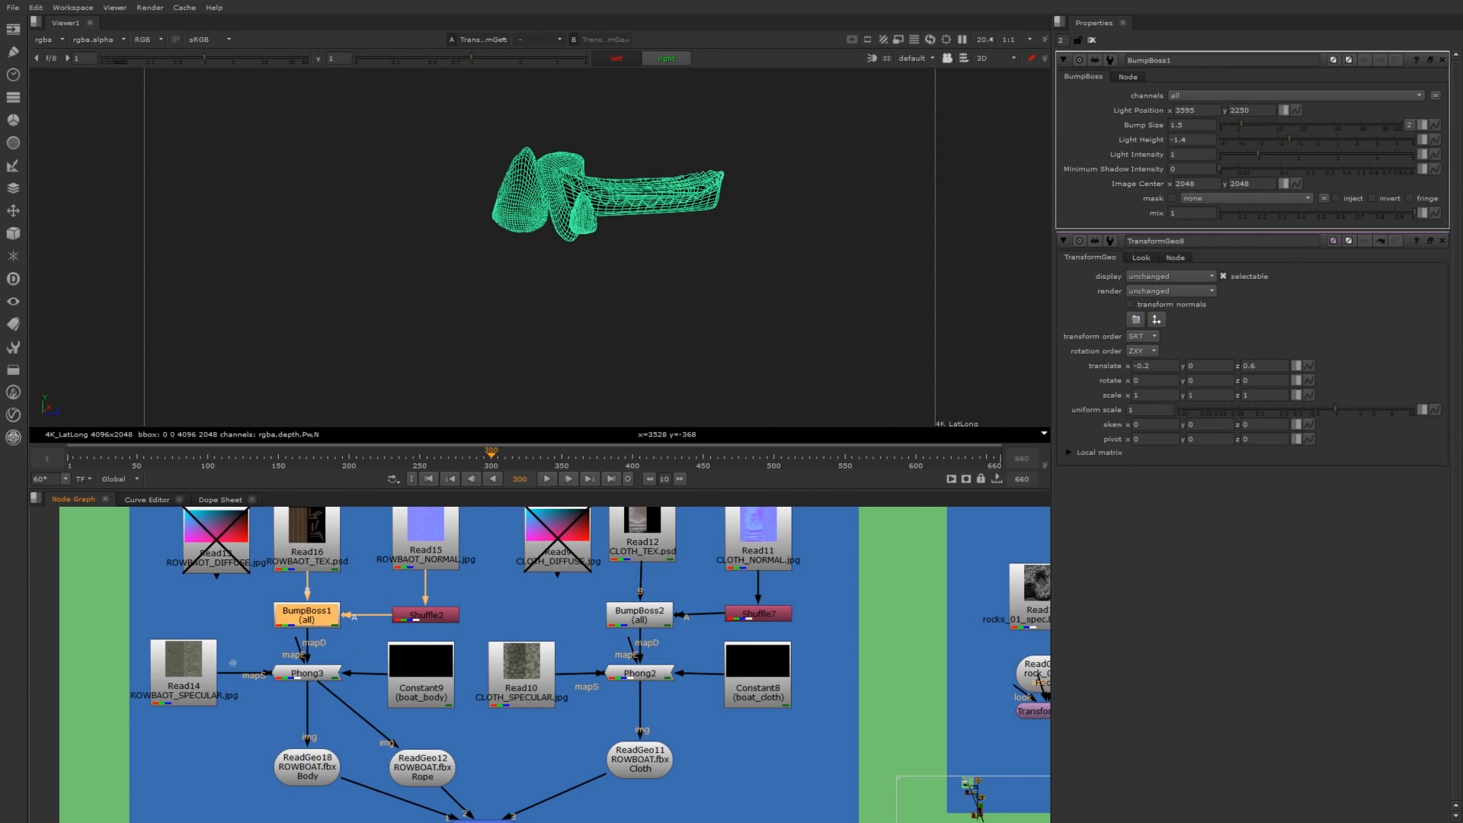
Follow the geometry down to Scene2 and inspect it in 3D with the ambient_fill and key_light lights.
{"action": "scroll", "coordinate": [622, 635], "scroll_direction": "down", "scroll_amount": 2}
{"action": "middle_click_drag", "start_coordinate": [947, 706], "coordinate": [718, 630]}
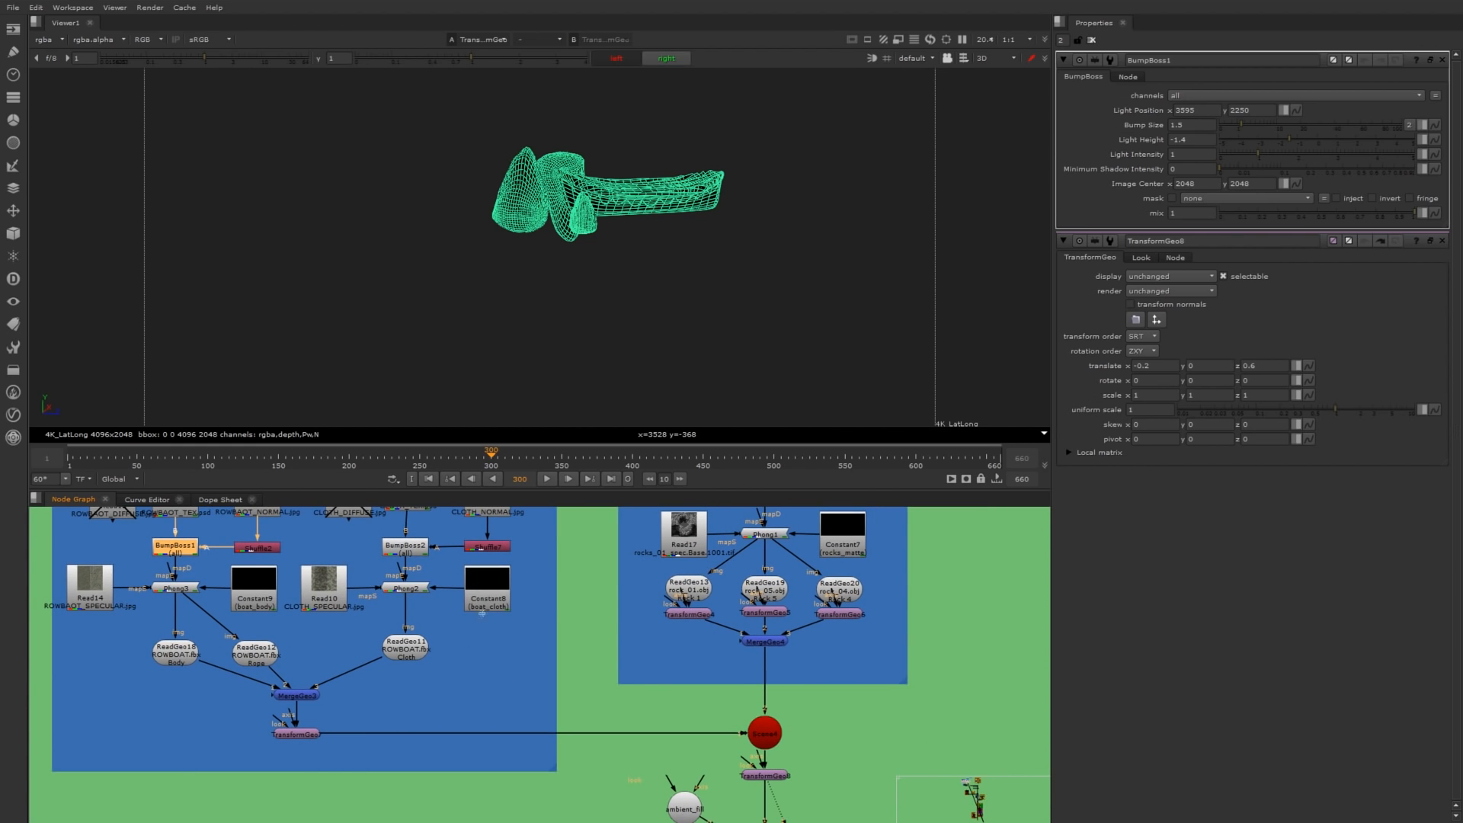
{"action": "middle_click_drag", "start_coordinate": [778, 777], "coordinate": [620, 645]}
{"action": "scroll", "coordinate": [647, 698], "scroll_direction": "down", "scroll_amount": 3}
{"action": "middle_click_drag", "start_coordinate": [648, 698], "coordinate": [573, 626]}
{"action": "scroll", "coordinate": [572, 627], "scroll_direction": "up", "scroll_amount": 2}
{"action": "scroll", "coordinate": [573, 626], "scroll_direction": "up", "scroll_amount": 1}
{"action": "left_click", "coordinate": [542, 619]}
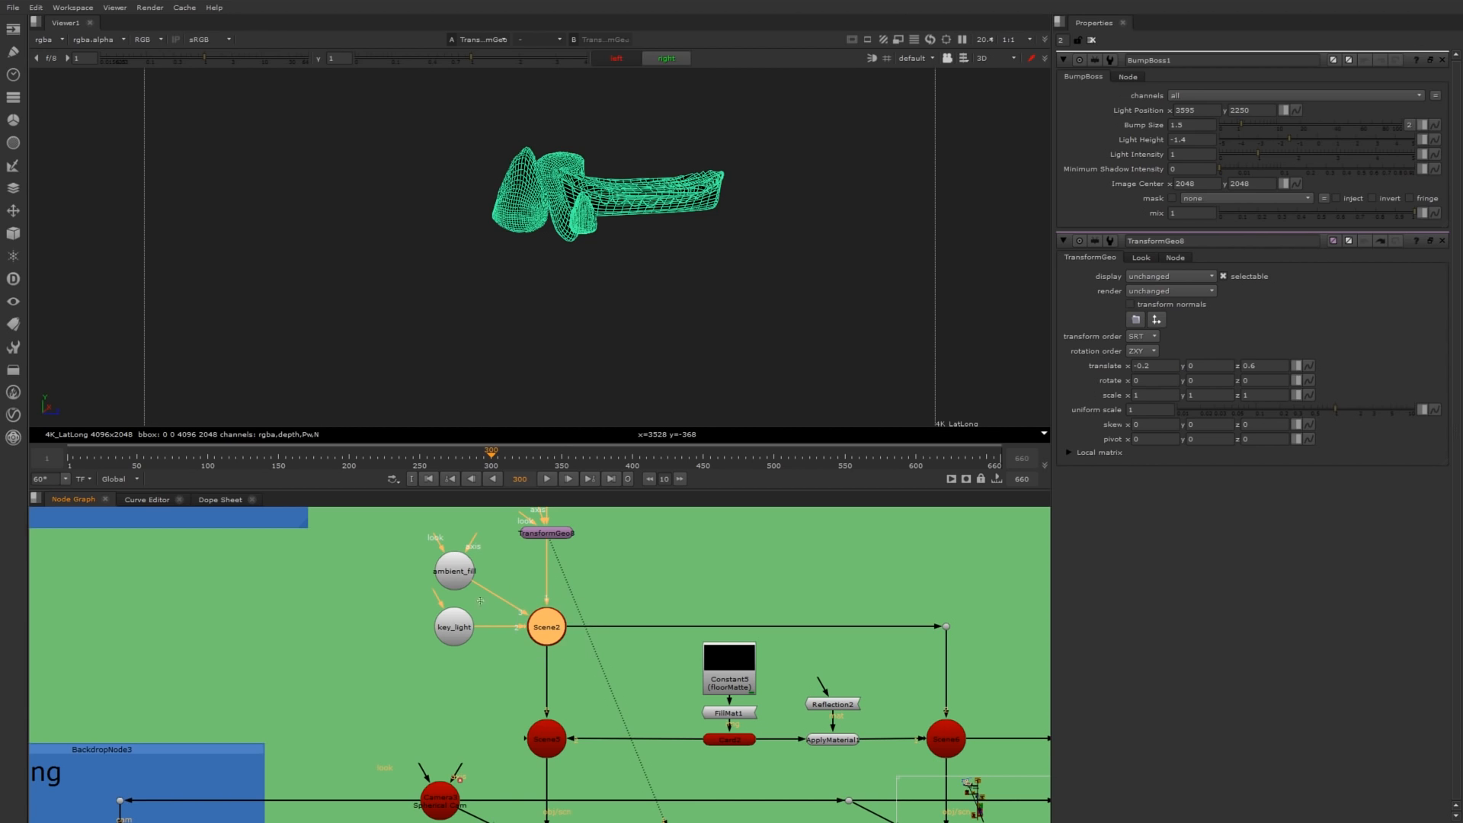
{"action": "key", "text": "1"}
{"action": "left_click_drag", "start_coordinate": [339, 206], "coordinate": [524, 201], "text": "ctrl"}
{"action": "left_click_drag", "start_coordinate": [613, 343], "coordinate": [592, 221], "text": "ctrl"}
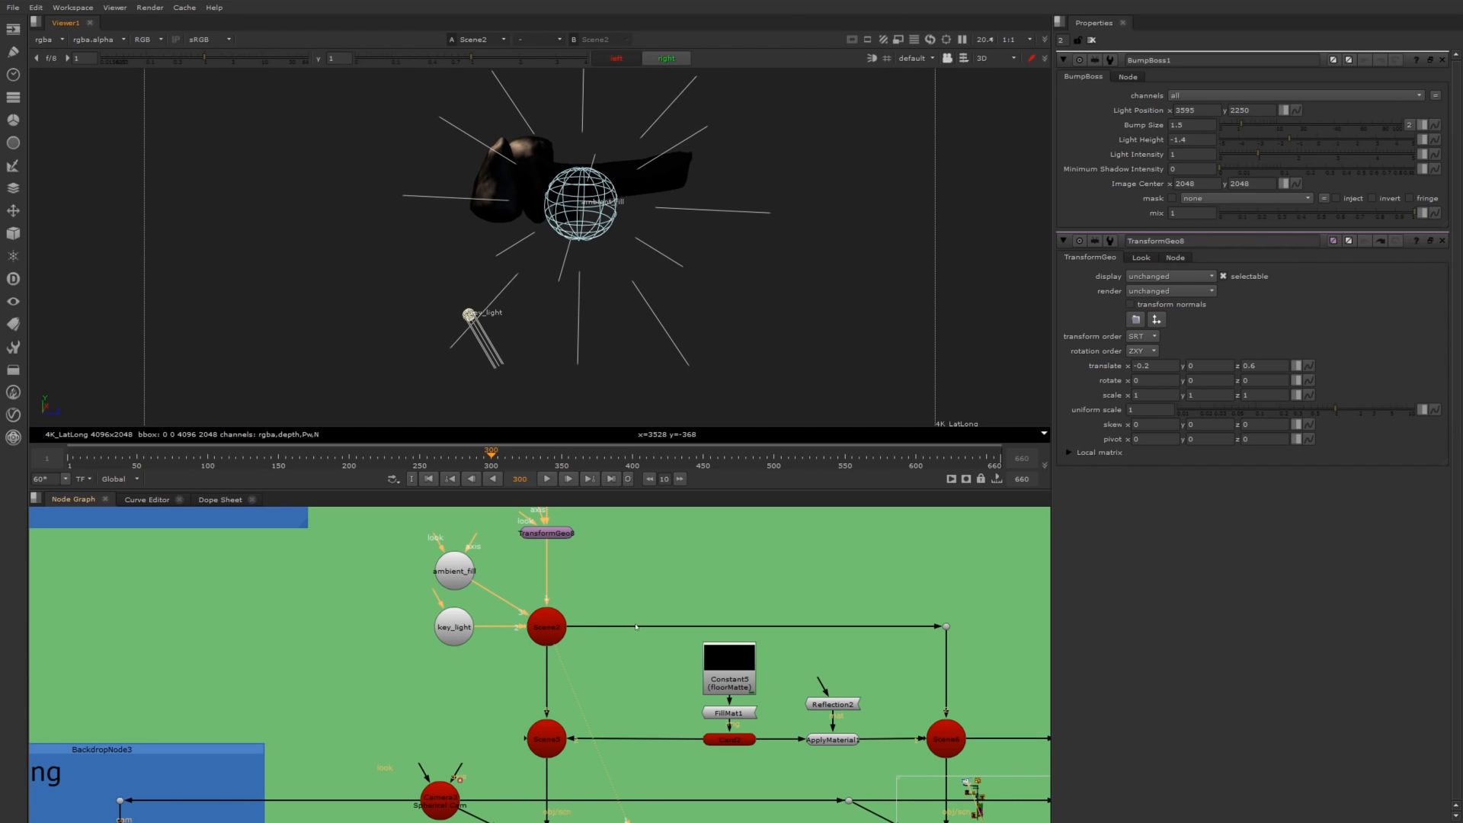
View the scene node below Scene2 that adds the floor matte card and inspect it in 3D.
{"action": "scroll", "coordinate": [637, 626], "scroll_direction": "down", "scroll_amount": 2}
{"action": "middle_click_drag", "start_coordinate": [552, 623], "coordinate": [498, 574]}
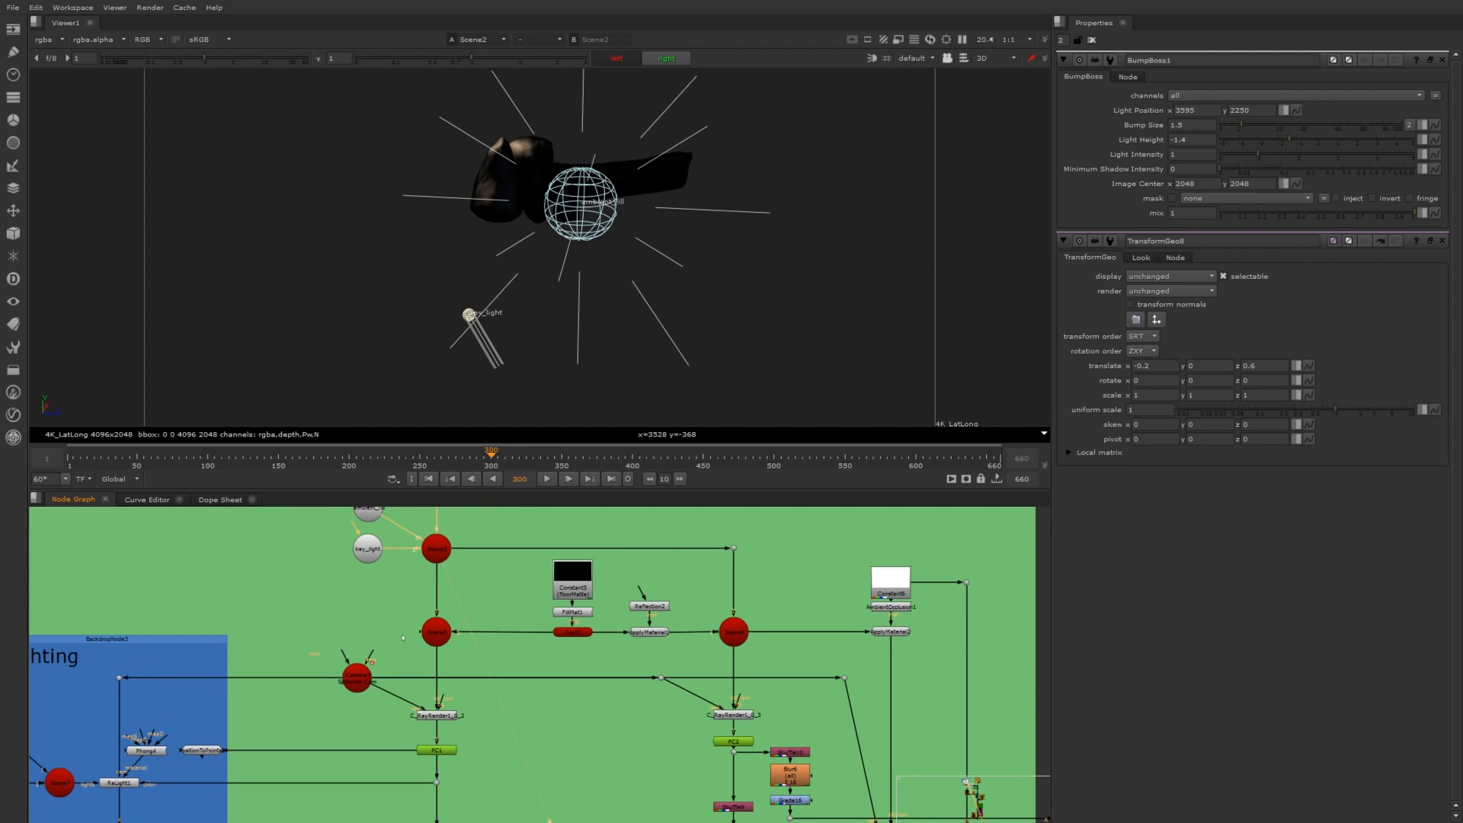
{"action": "left_click_drag", "start_coordinate": [386, 610], "coordinate": [496, 676]}
{"action": "key", "text": "1"}
{"action": "left_click", "coordinate": [545, 566]}
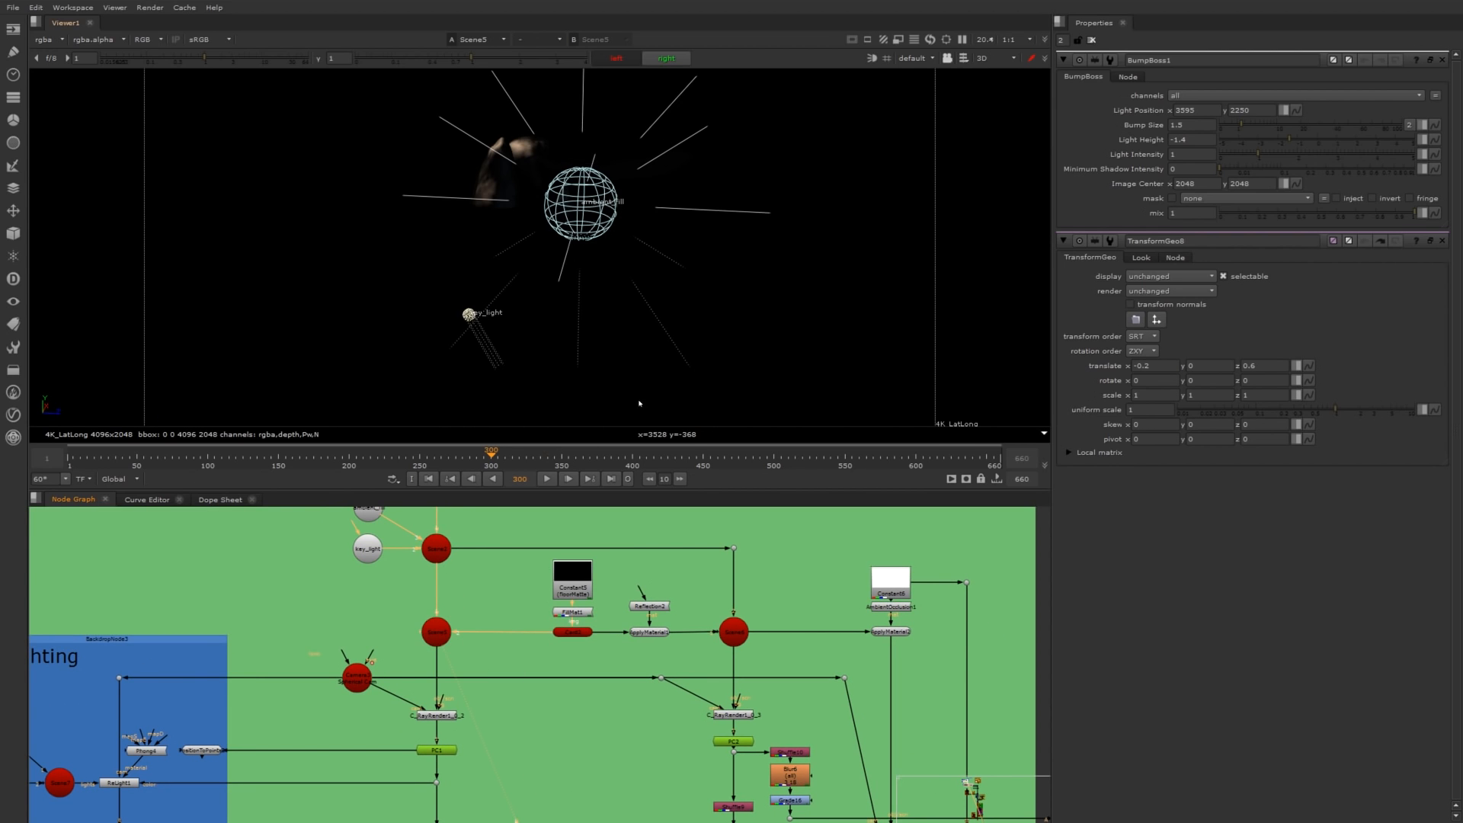
{"action": "left_click_drag", "start_coordinate": [638, 404], "coordinate": [592, 357], "text": "ctrl"}
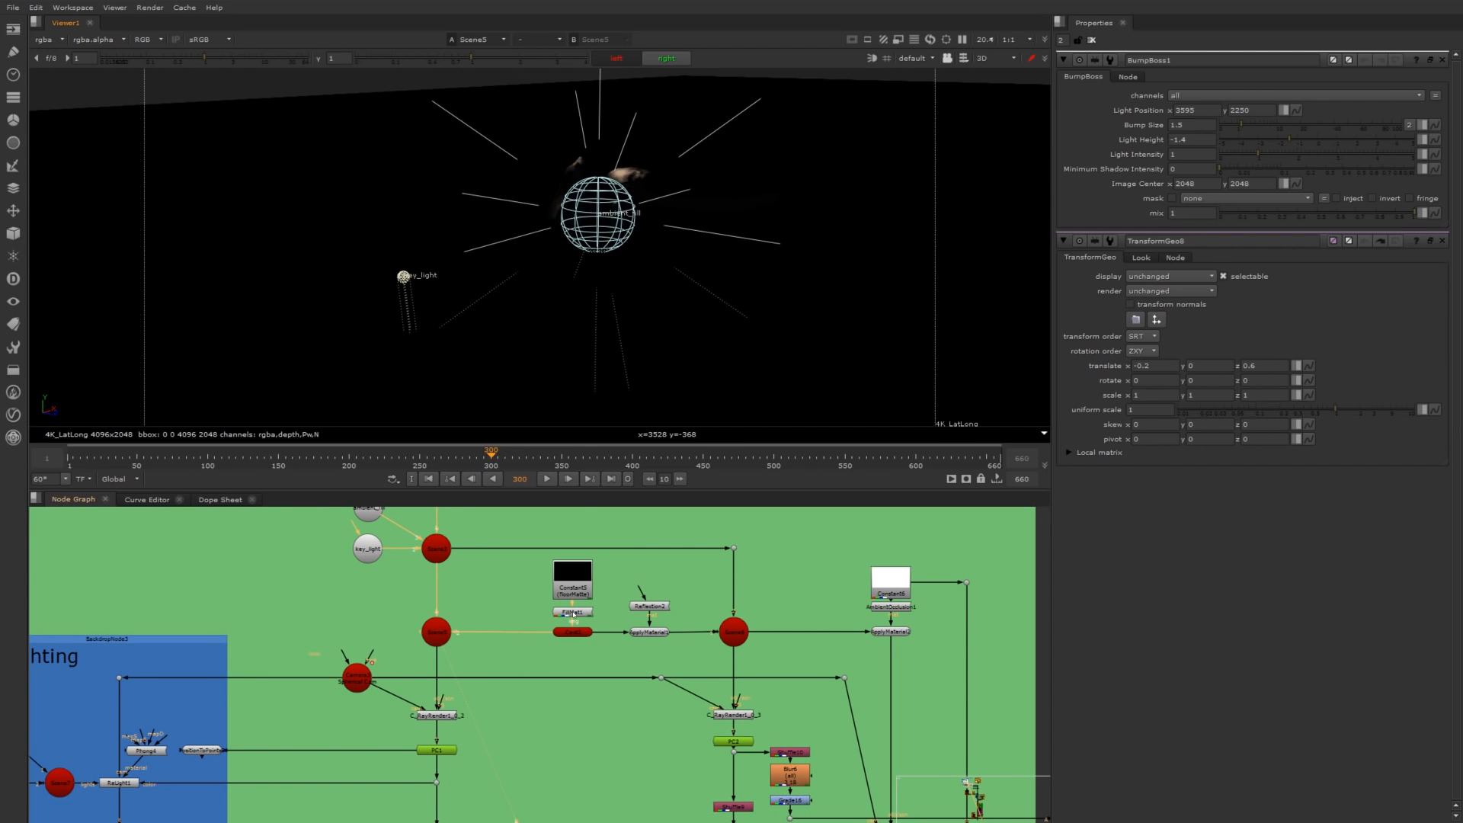
Examine the FillMat1 settings on the floor matte card's material, and close all open node settings.
{"action": "double_click", "coordinate": [572, 611]}
{"action": "left_click_drag", "start_coordinate": [687, 220], "coordinate": [727, 221], "text": "ctrl"}
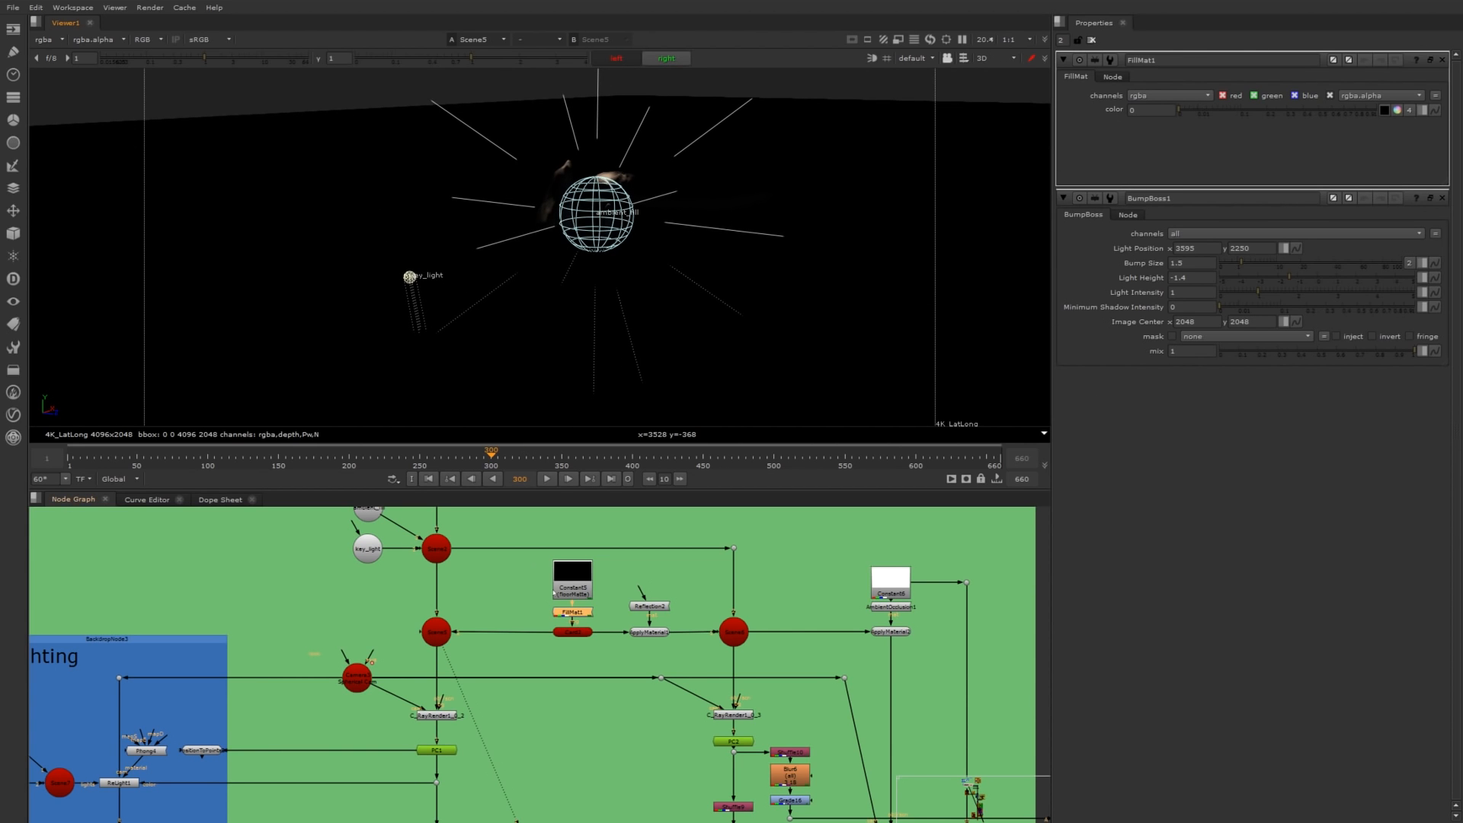
{"action": "middle_click_drag", "start_coordinate": [523, 628], "coordinate": [534, 562]}
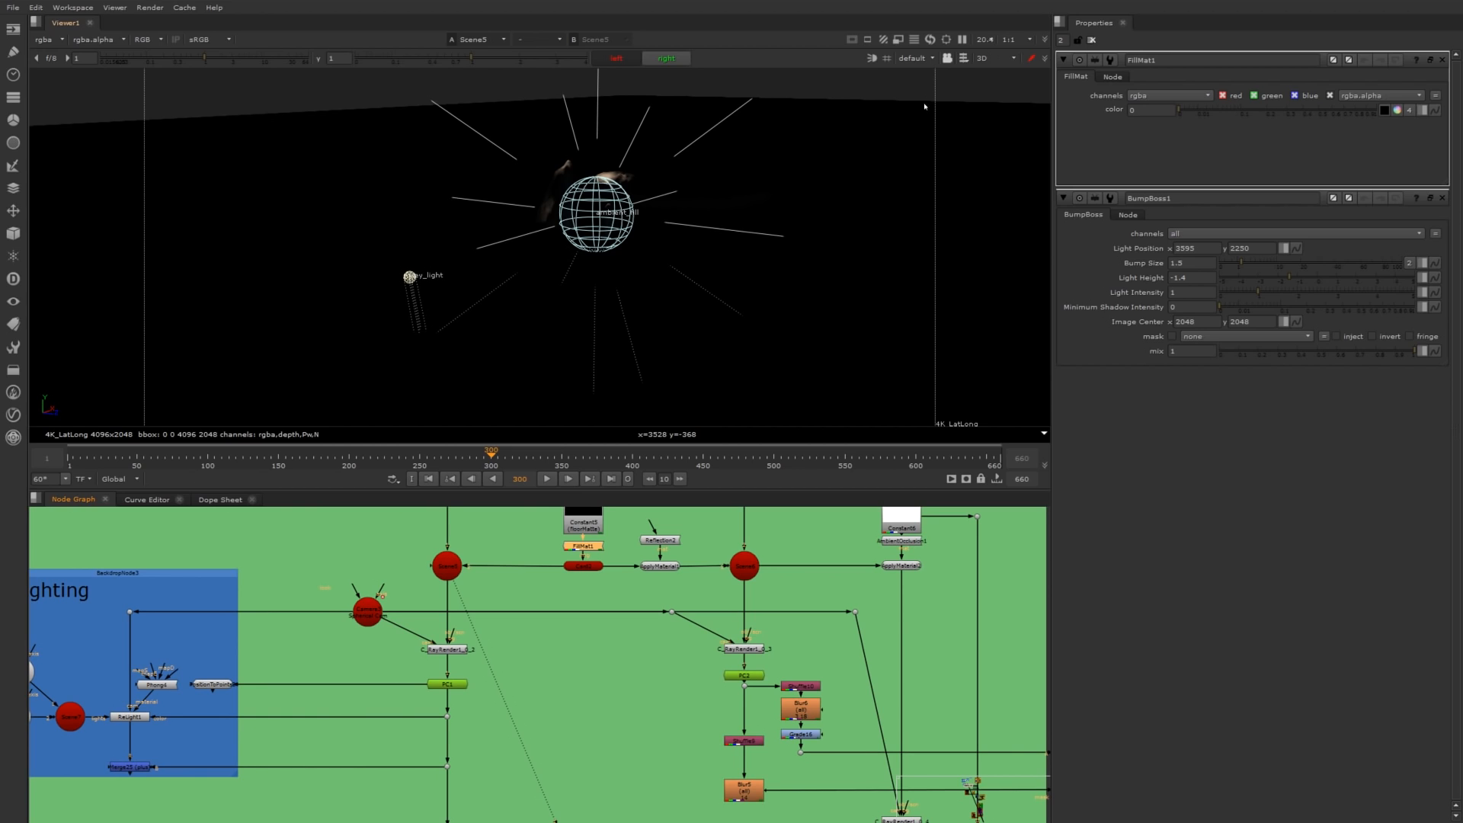
{"action": "key", "text": "ctrl+shift+a"}
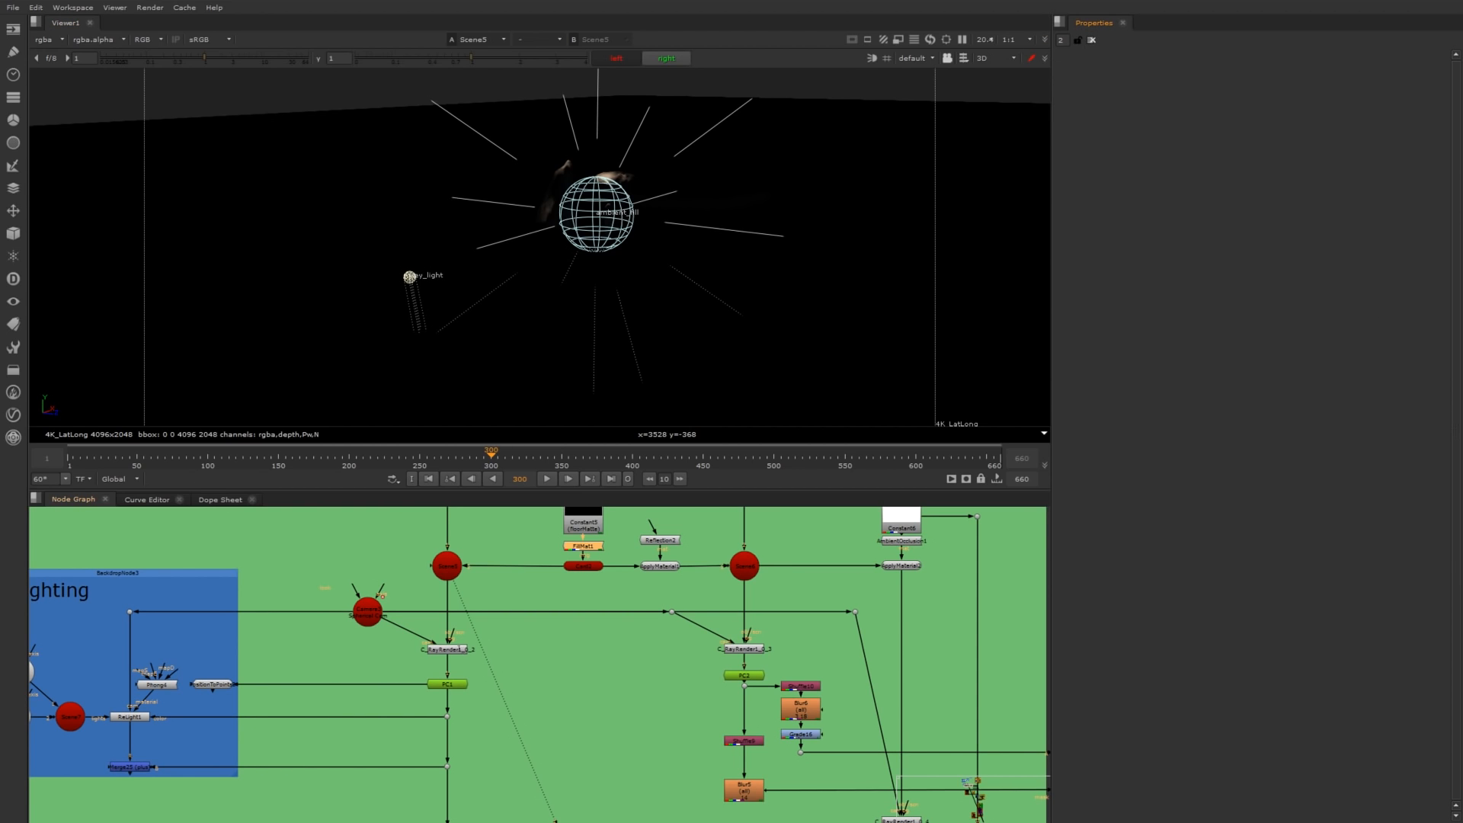
View the C_RayRender1_0_2 node's render in 2D.
{"action": "scroll", "coordinate": [386, 647], "scroll_direction": "up", "scroll_amount": 4}
{"action": "left_click", "coordinate": [503, 653]}
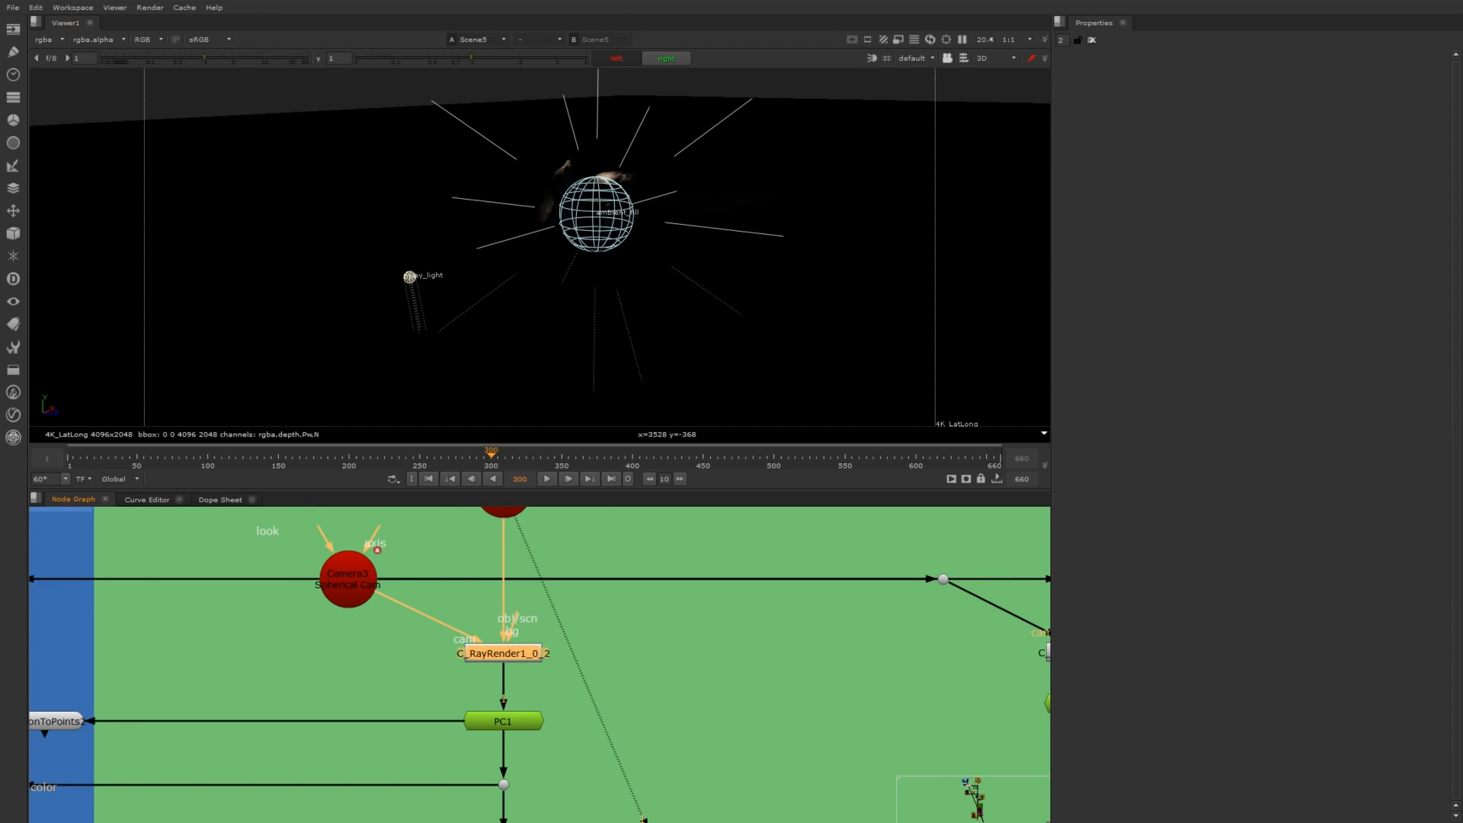
{"action": "key", "text": "1"}
{"action": "key", "text": "Tab"}
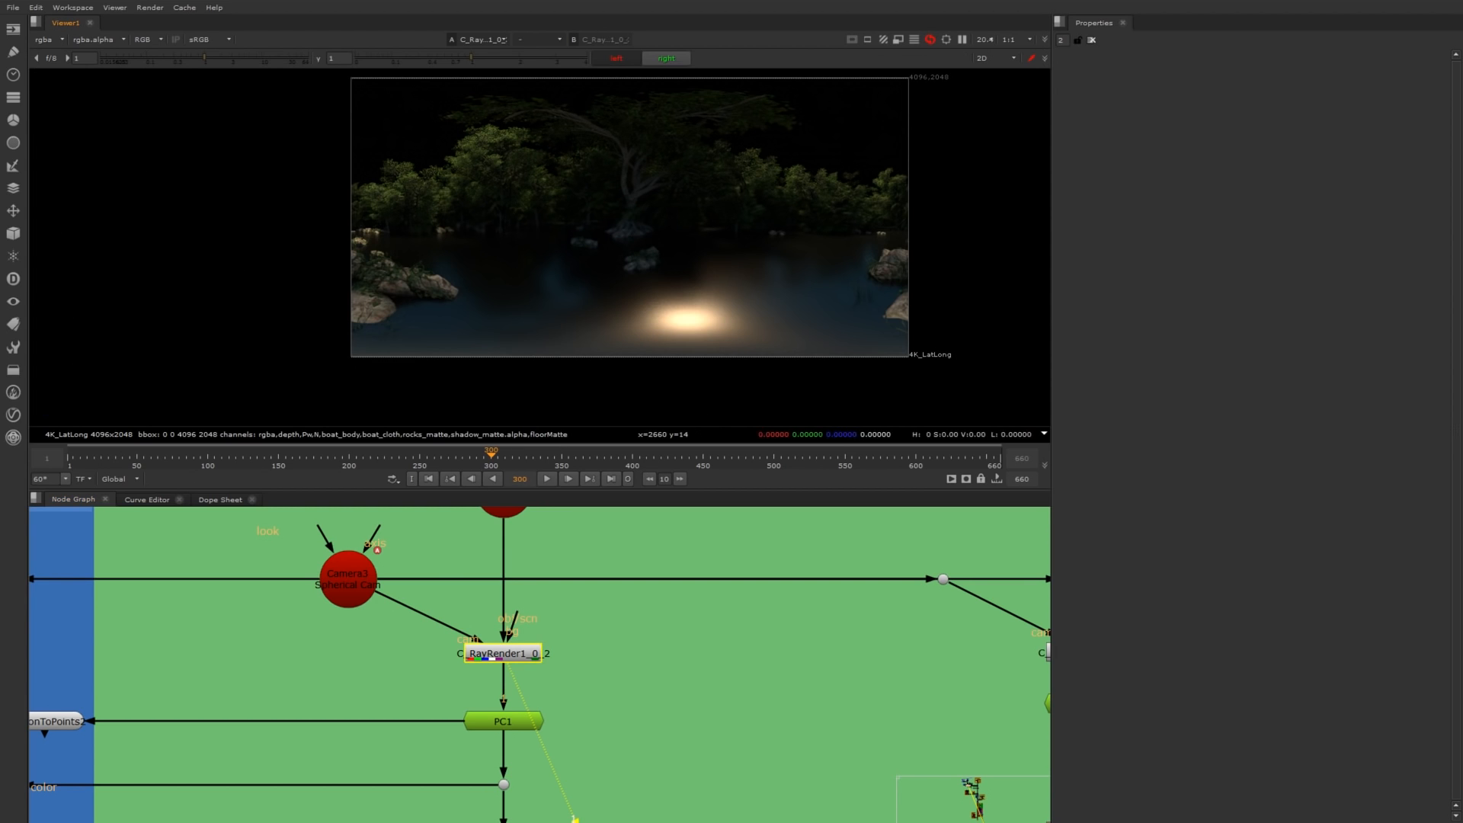
Review the projection and transform settings of the spherical camera Camera3 and close its settings.
{"action": "double_click", "coordinate": [347, 579]}
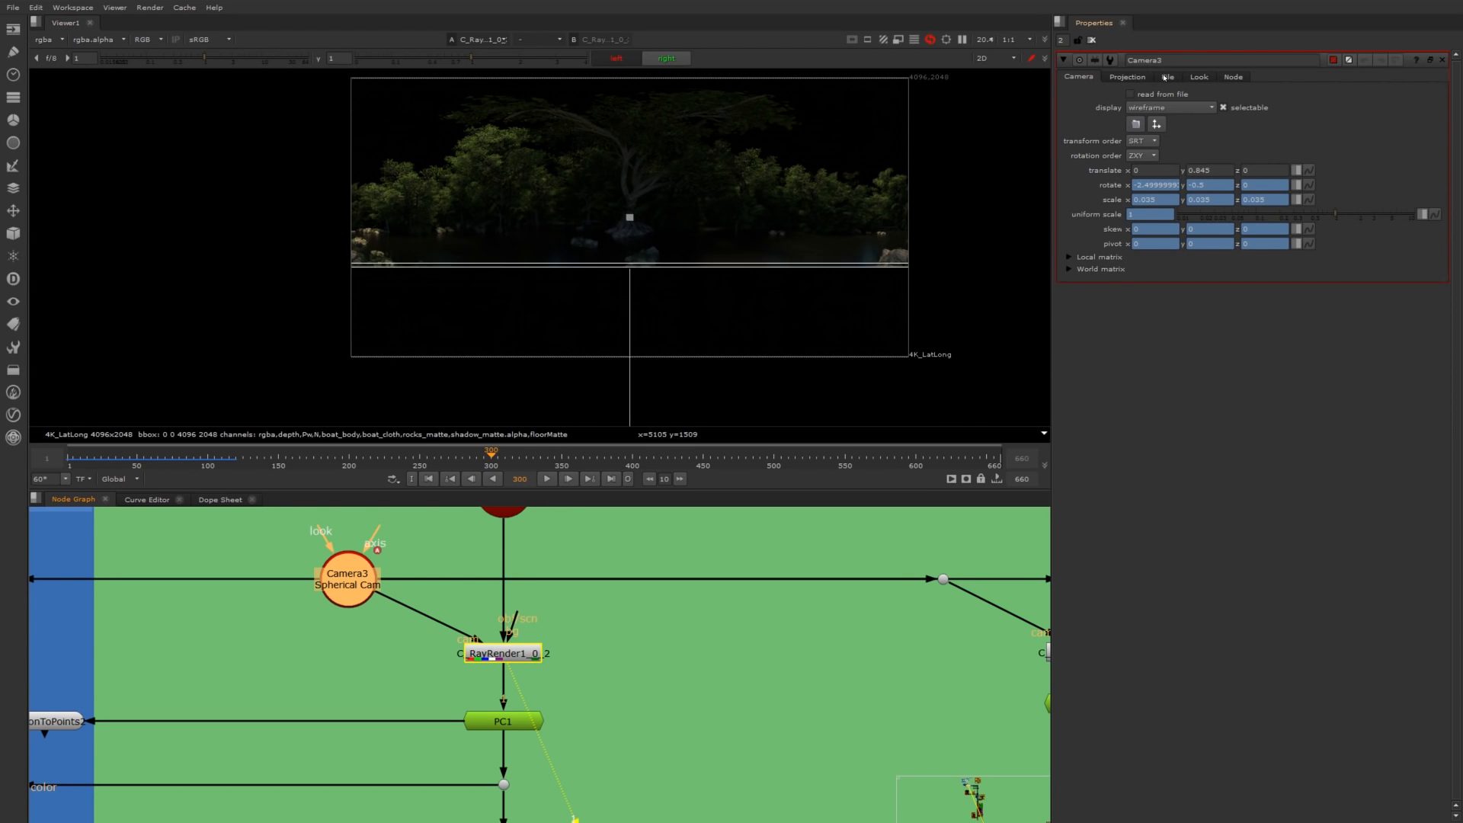
{"action": "left_click", "coordinate": [1129, 77]}
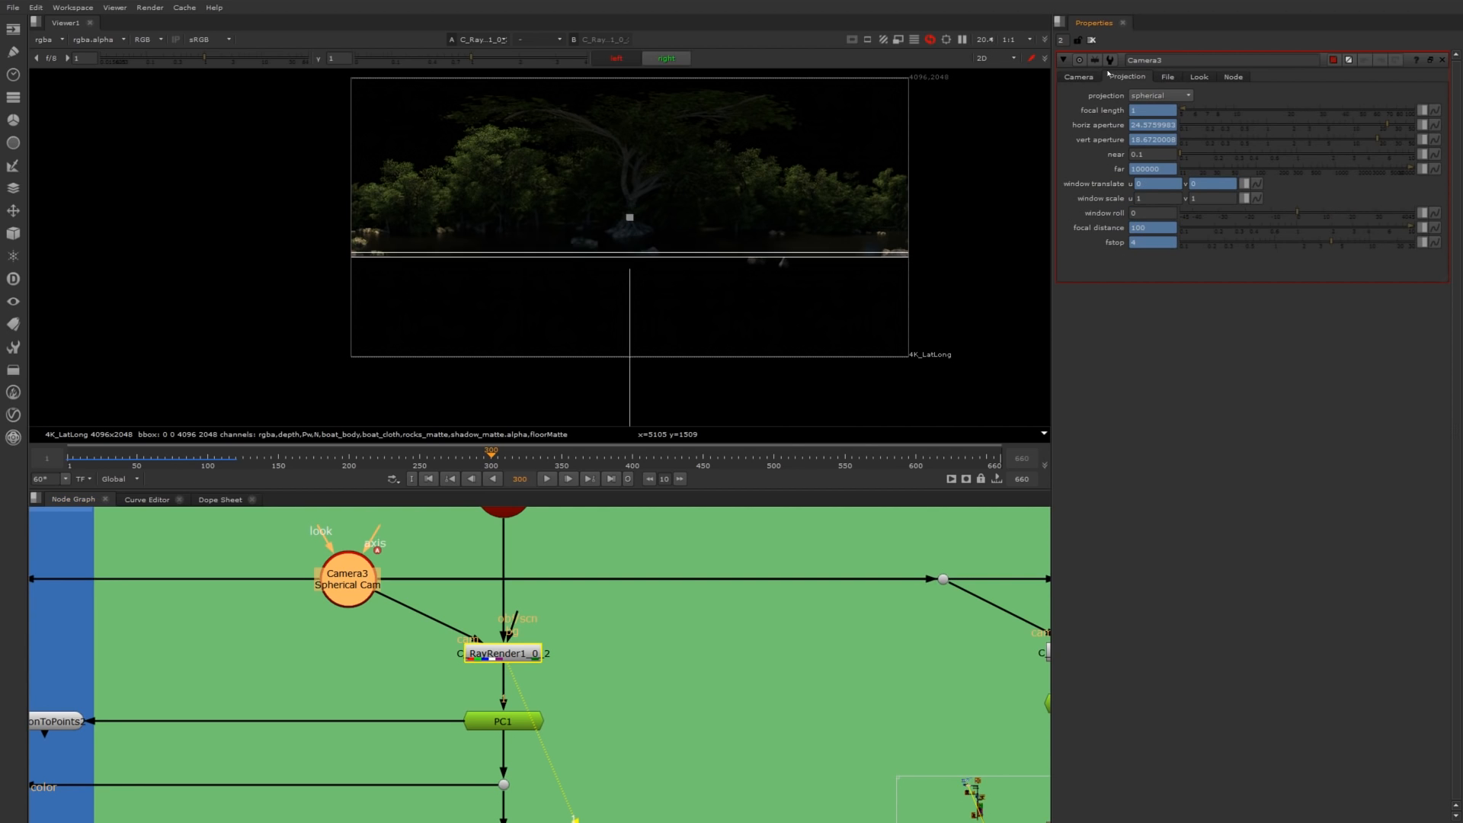
{"action": "left_click", "coordinate": [1080, 77]}
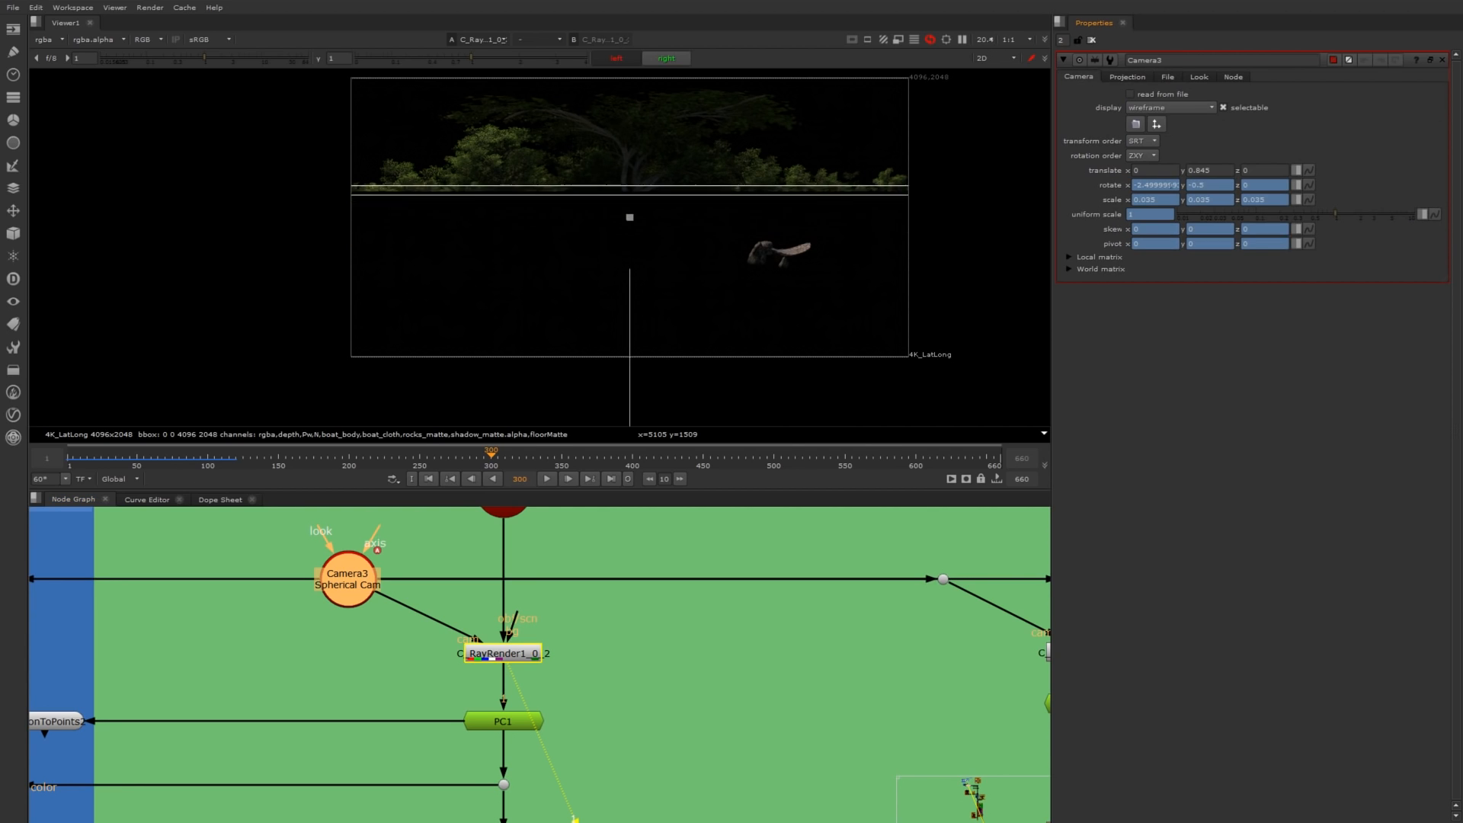
{"action": "left_click", "coordinate": [1442, 59]}
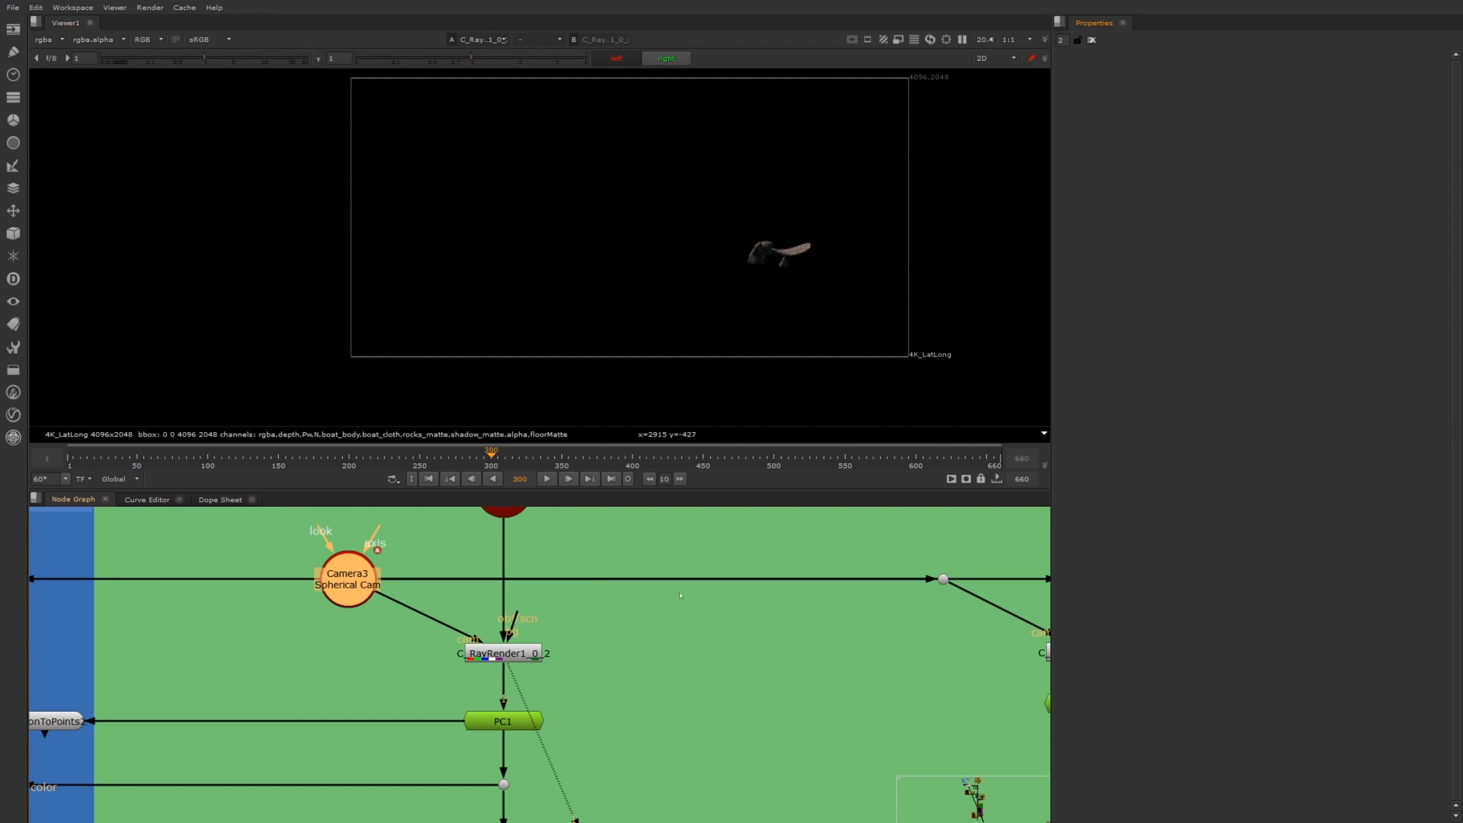
Set the stochastic samples of C_RayRender1_0_2 to 0 with the boat and rocks in close view.
{"action": "double_click", "coordinate": [503, 653]}
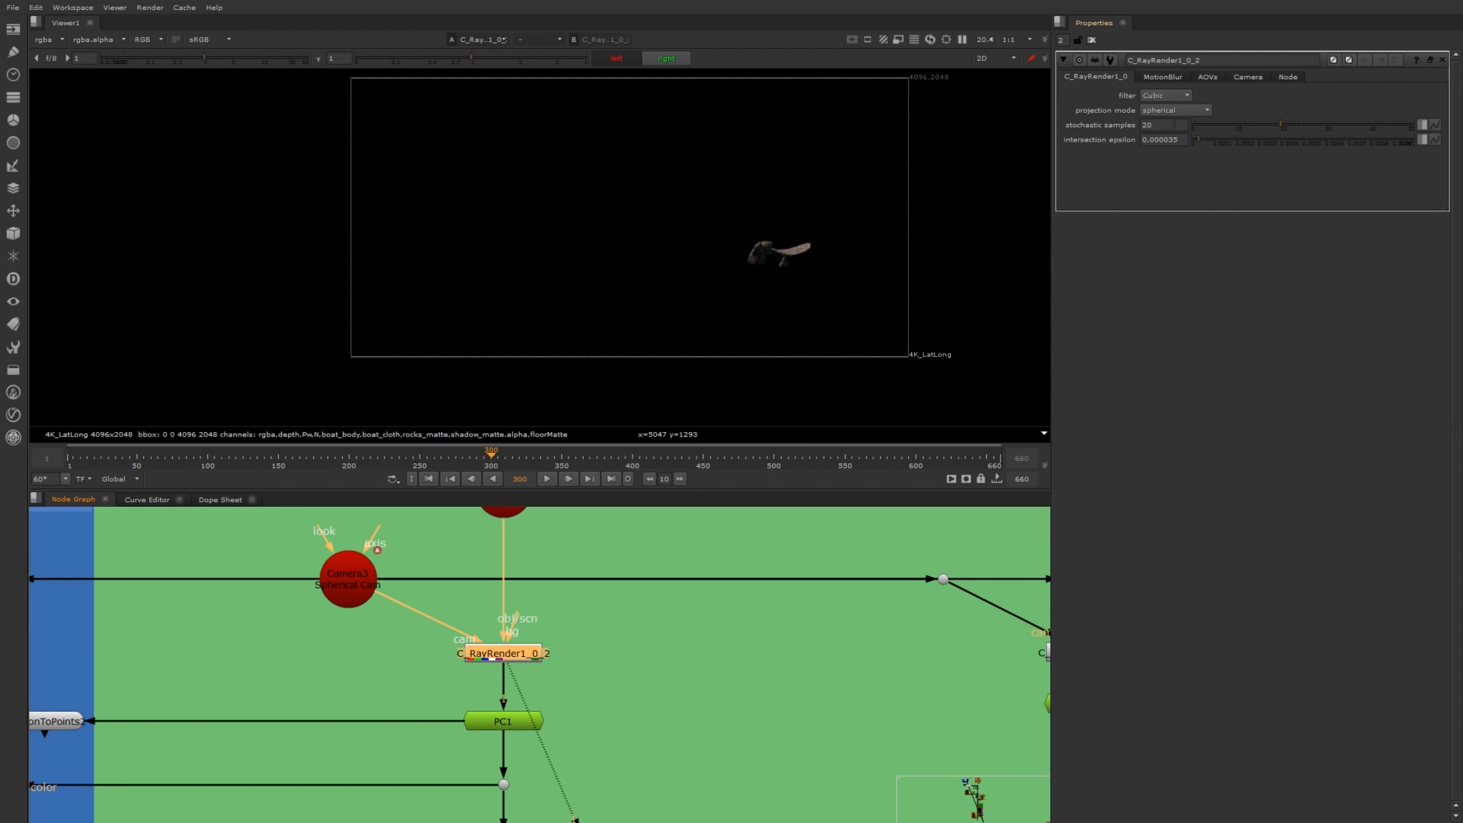
{"action": "left_click", "coordinate": [1158, 125]}
{"action": "scroll", "coordinate": [797, 271], "scroll_direction": "up", "scroll_amount": 5}
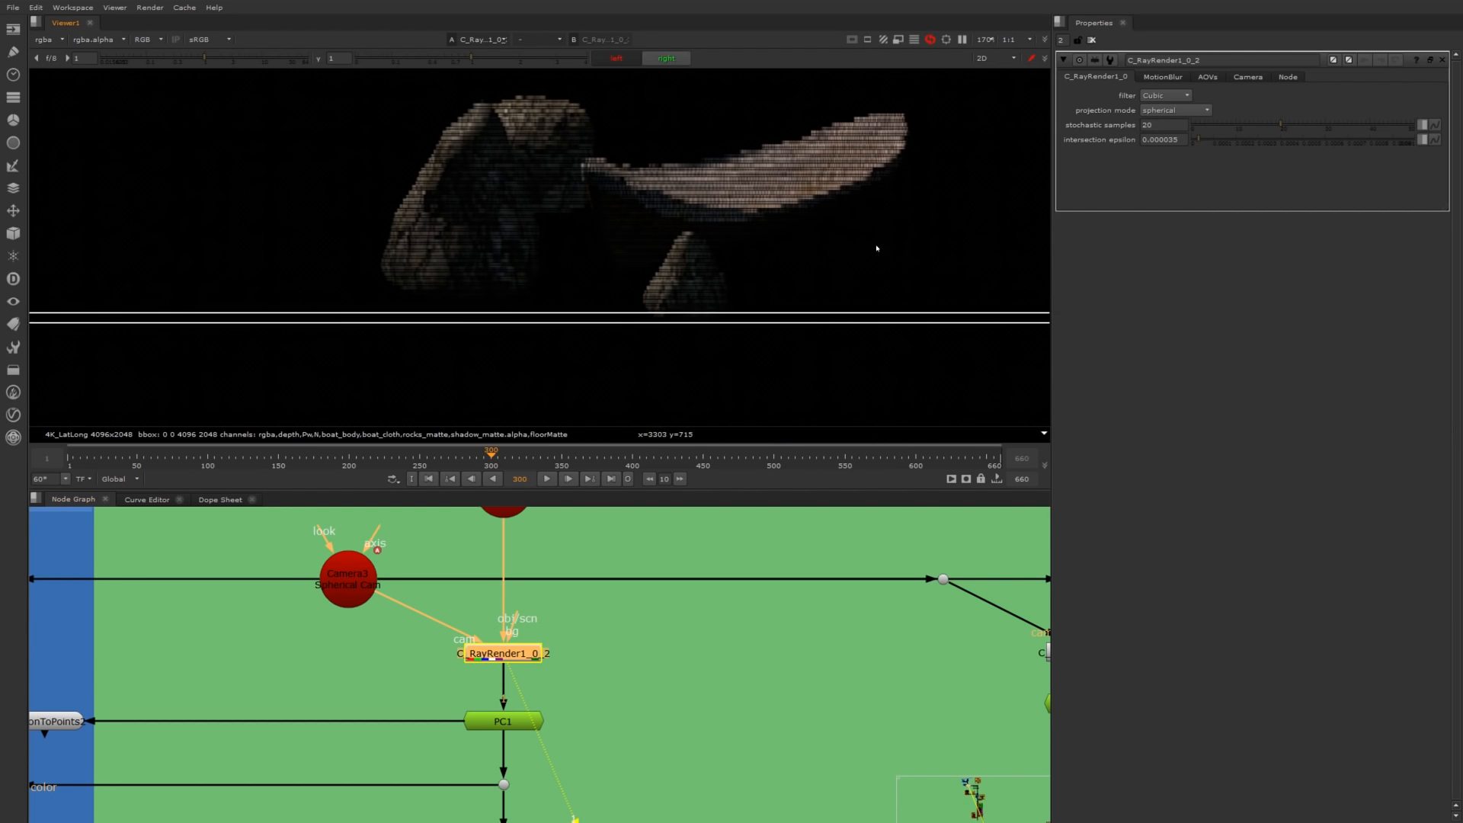
{"action": "type", "text": "0"}
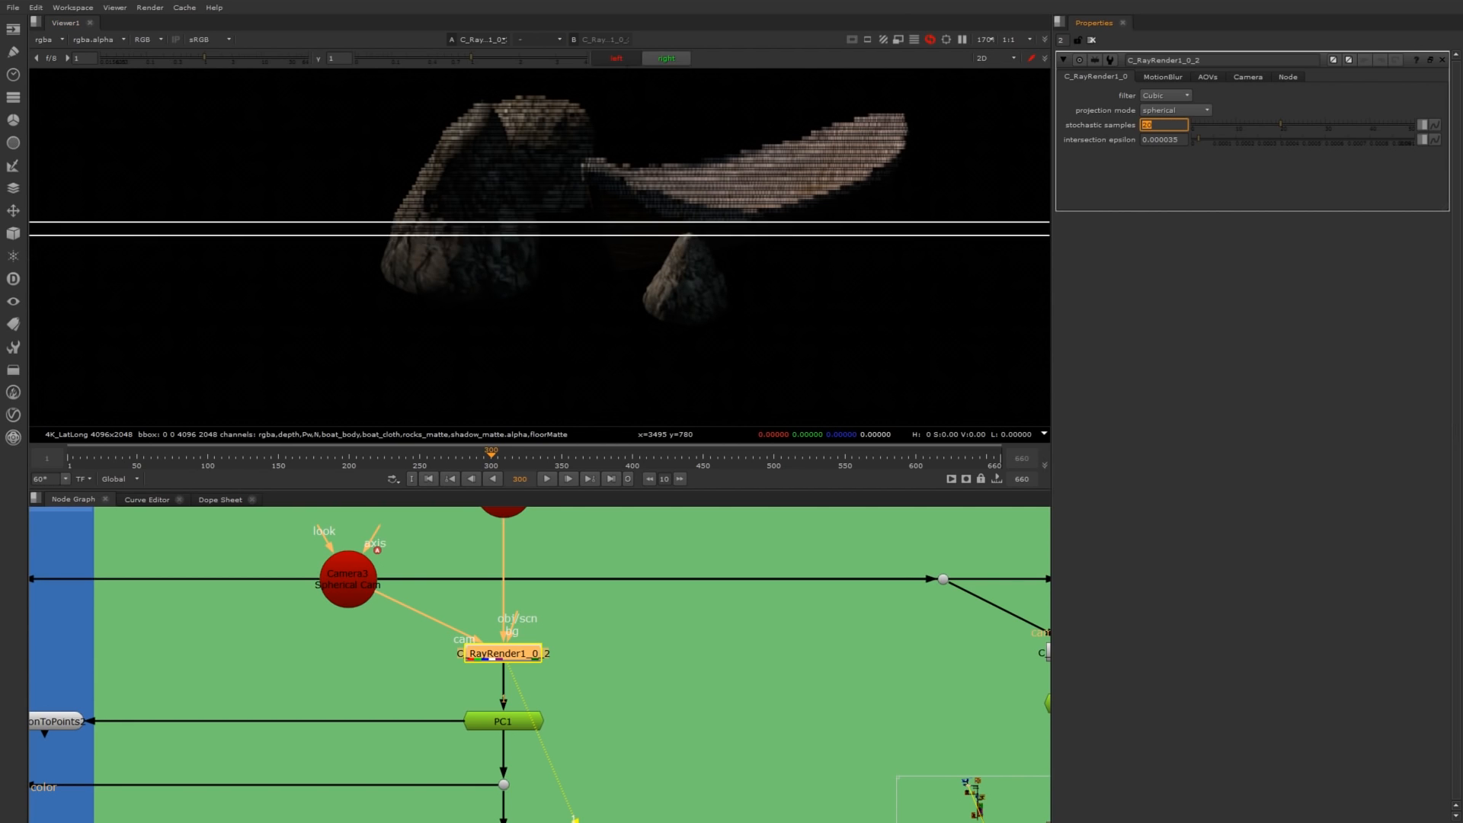
{"action": "key", "text": "Return"}
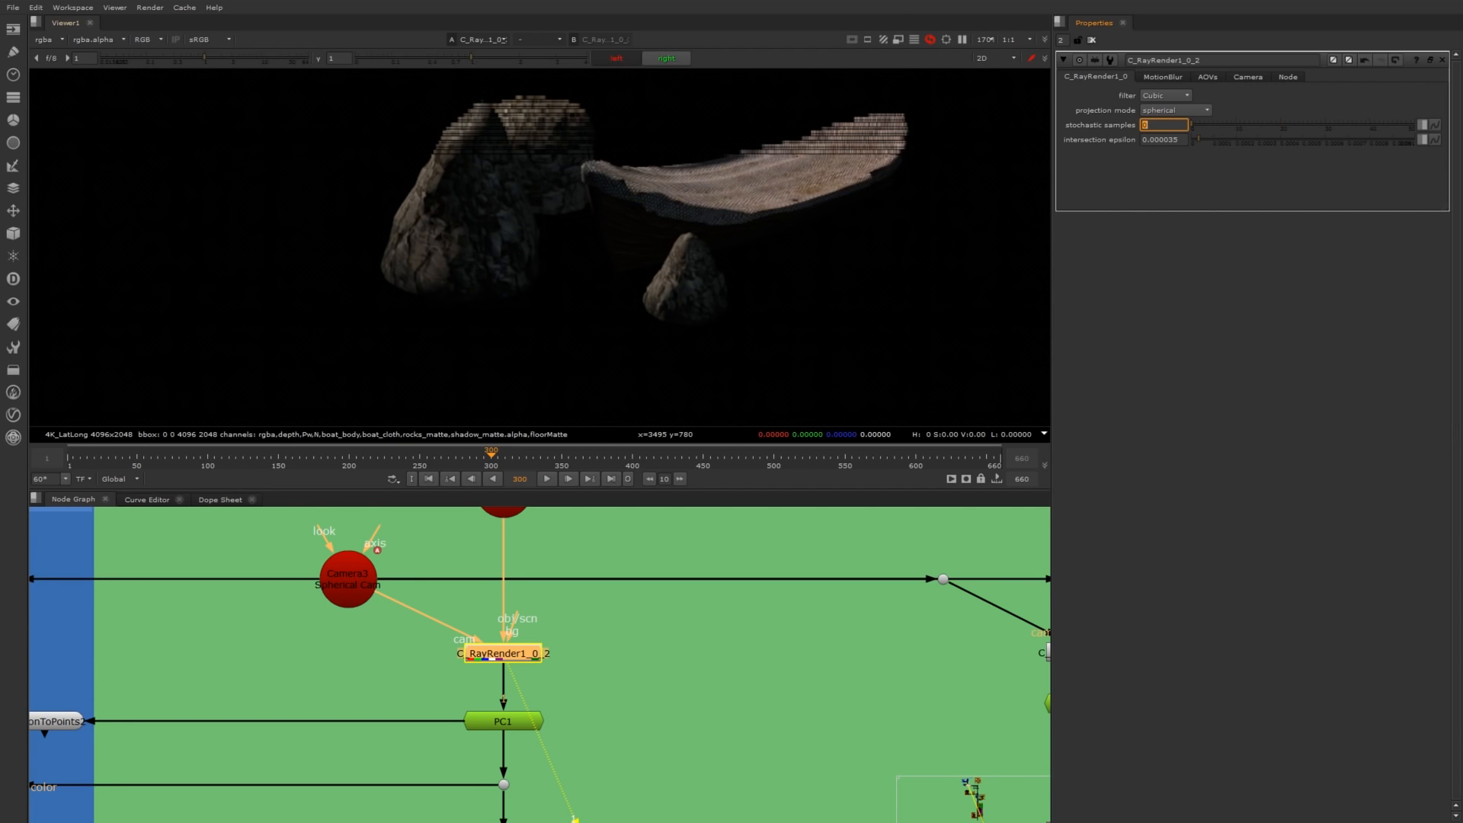
Raise the viewer gamma to 1.78 and inspect the edges of the boat and rocks in color and alpha.
{"action": "left_click_drag", "start_coordinate": [471, 58], "coordinate": [505, 58]}
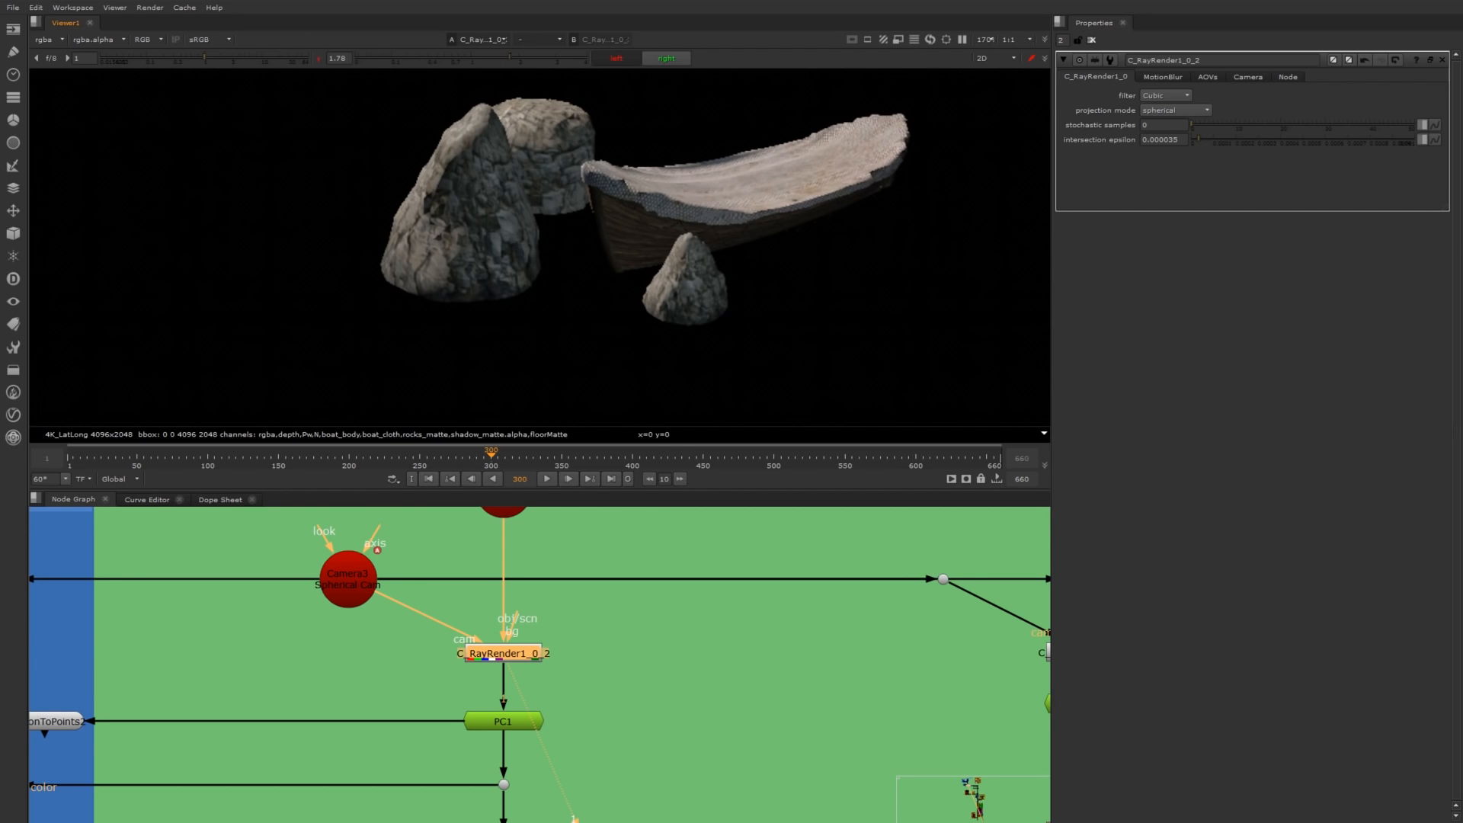
{"action": "scroll", "coordinate": [631, 199], "scroll_direction": "up", "scroll_amount": 3}
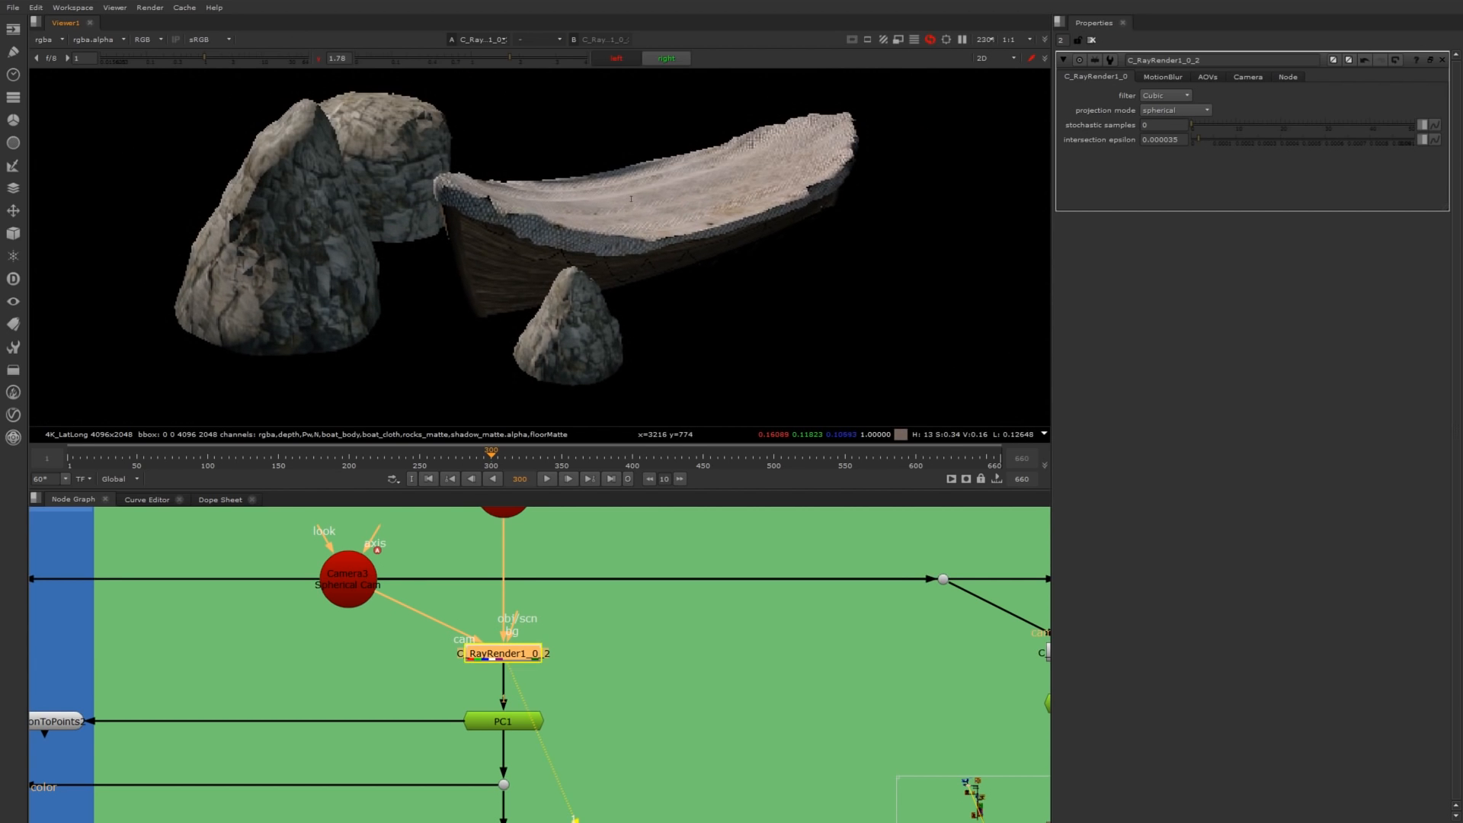
{"action": "scroll", "coordinate": [631, 199], "scroll_direction": "up", "scroll_amount": 3}
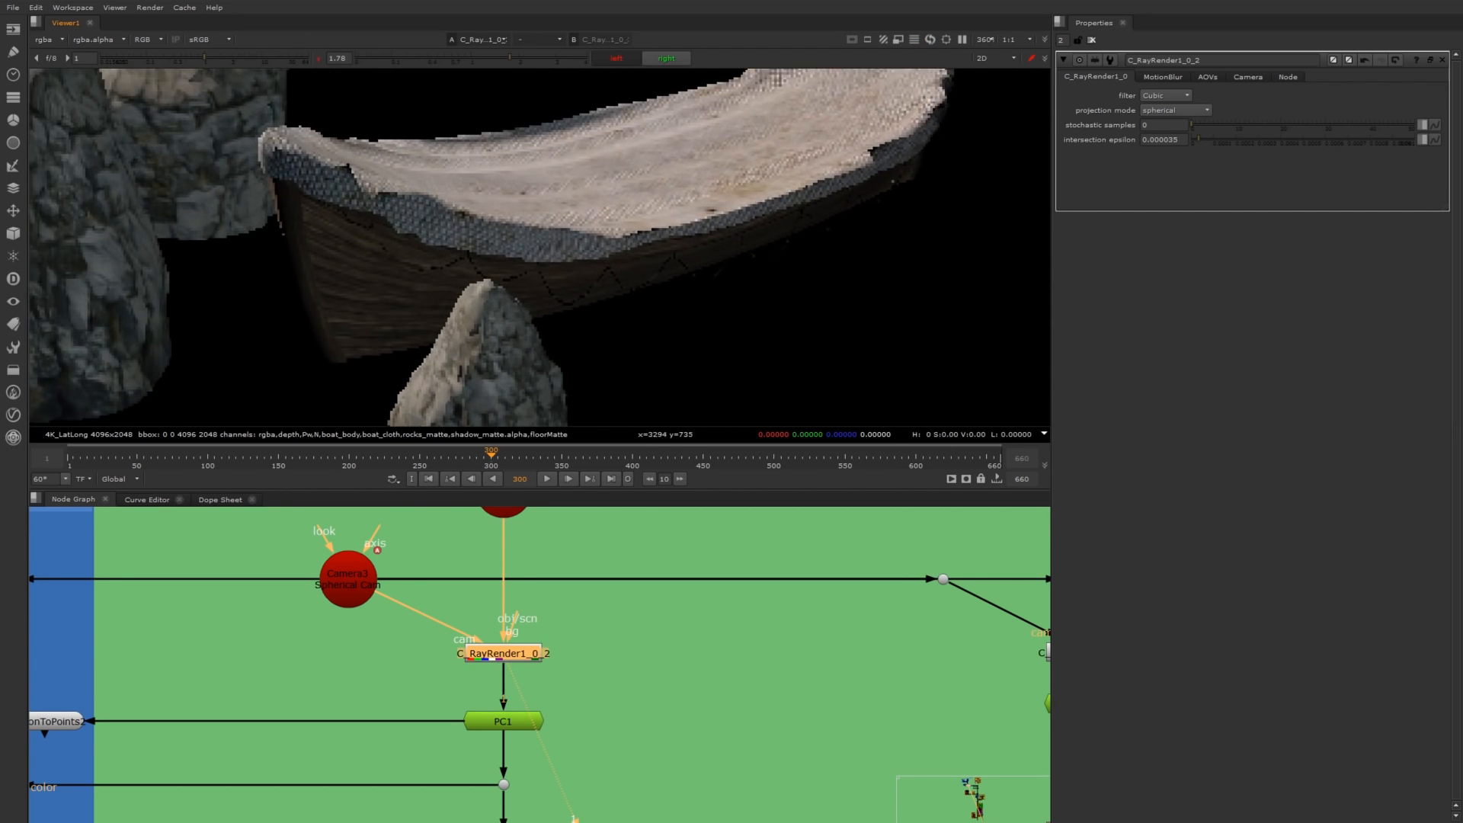
{"action": "key", "text": "a"}
{"action": "key", "text": "a"}
{"action": "scroll", "coordinate": [762, 251], "scroll_direction": "down", "scroll_amount": 3}
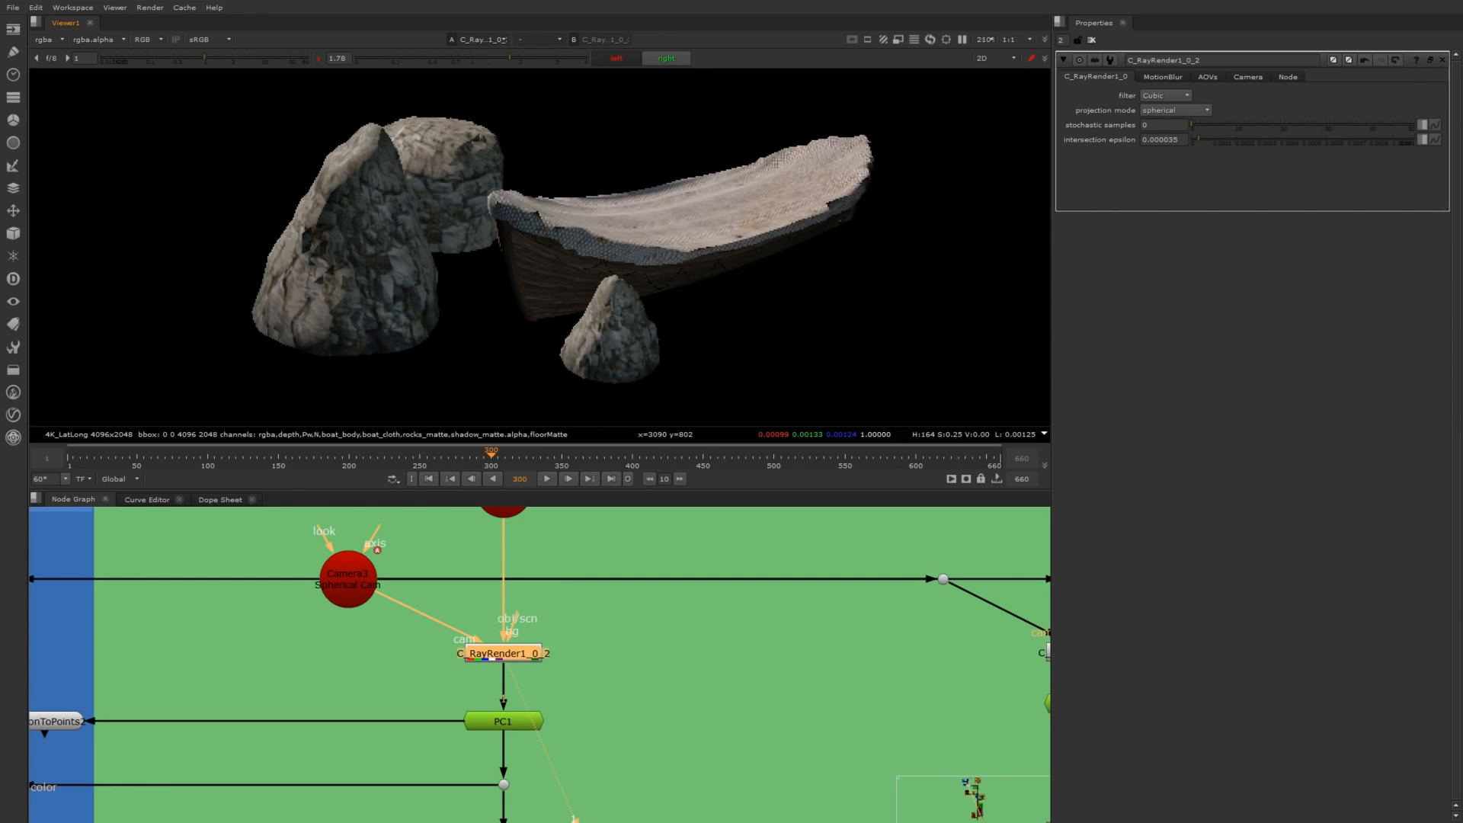
{"action": "scroll", "coordinate": [488, 183], "scroll_direction": "up", "scroll_amount": 2}
Set the stochastic samples of C_RayRender1_0_2 to 20 and check the boat and rock edges in the alpha channel.
{"action": "left_click_drag", "start_coordinate": [1156, 122], "coordinate": [1107, 117]}
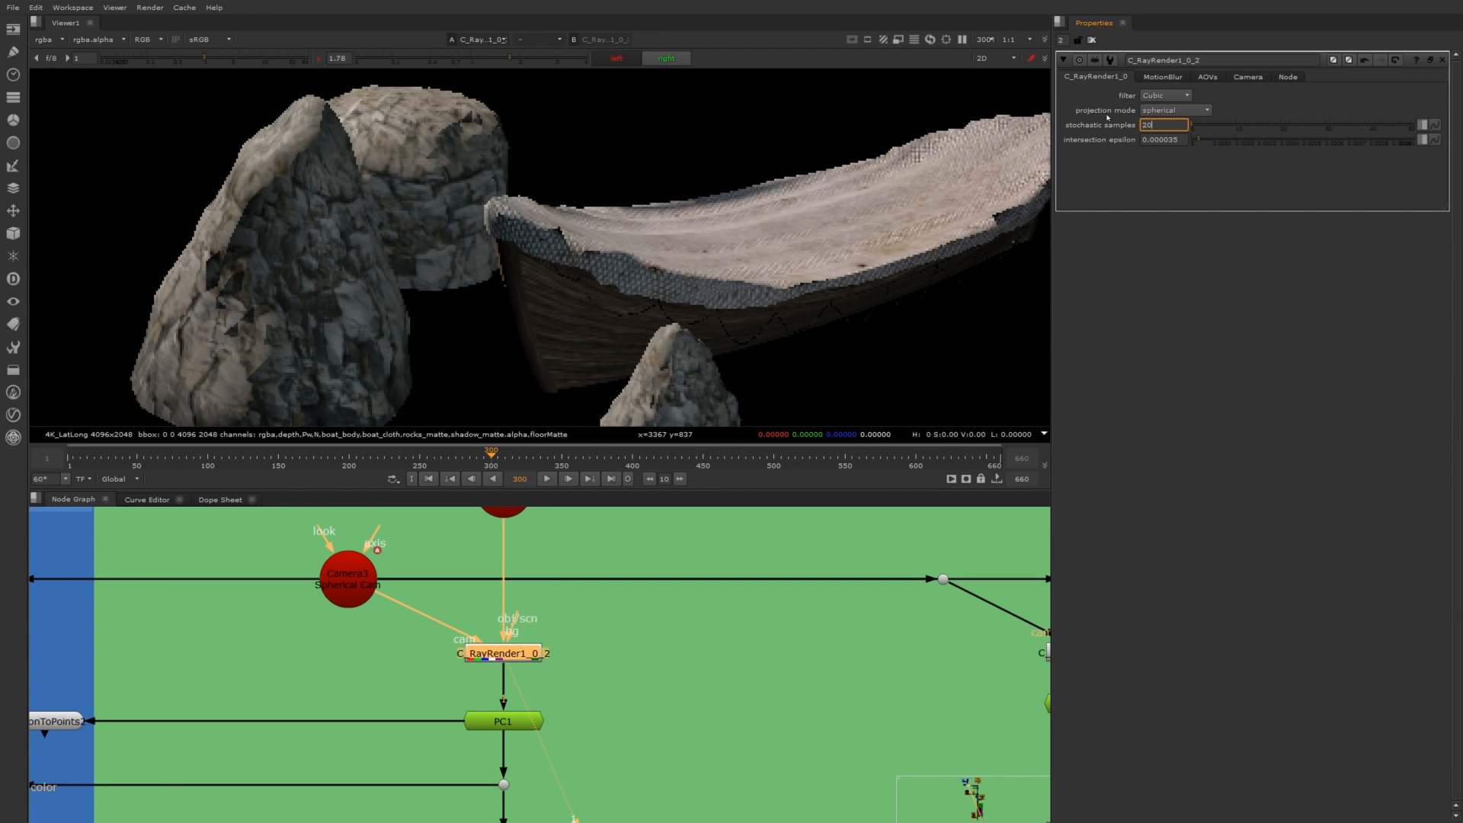
{"action": "key", "text": "Return"}
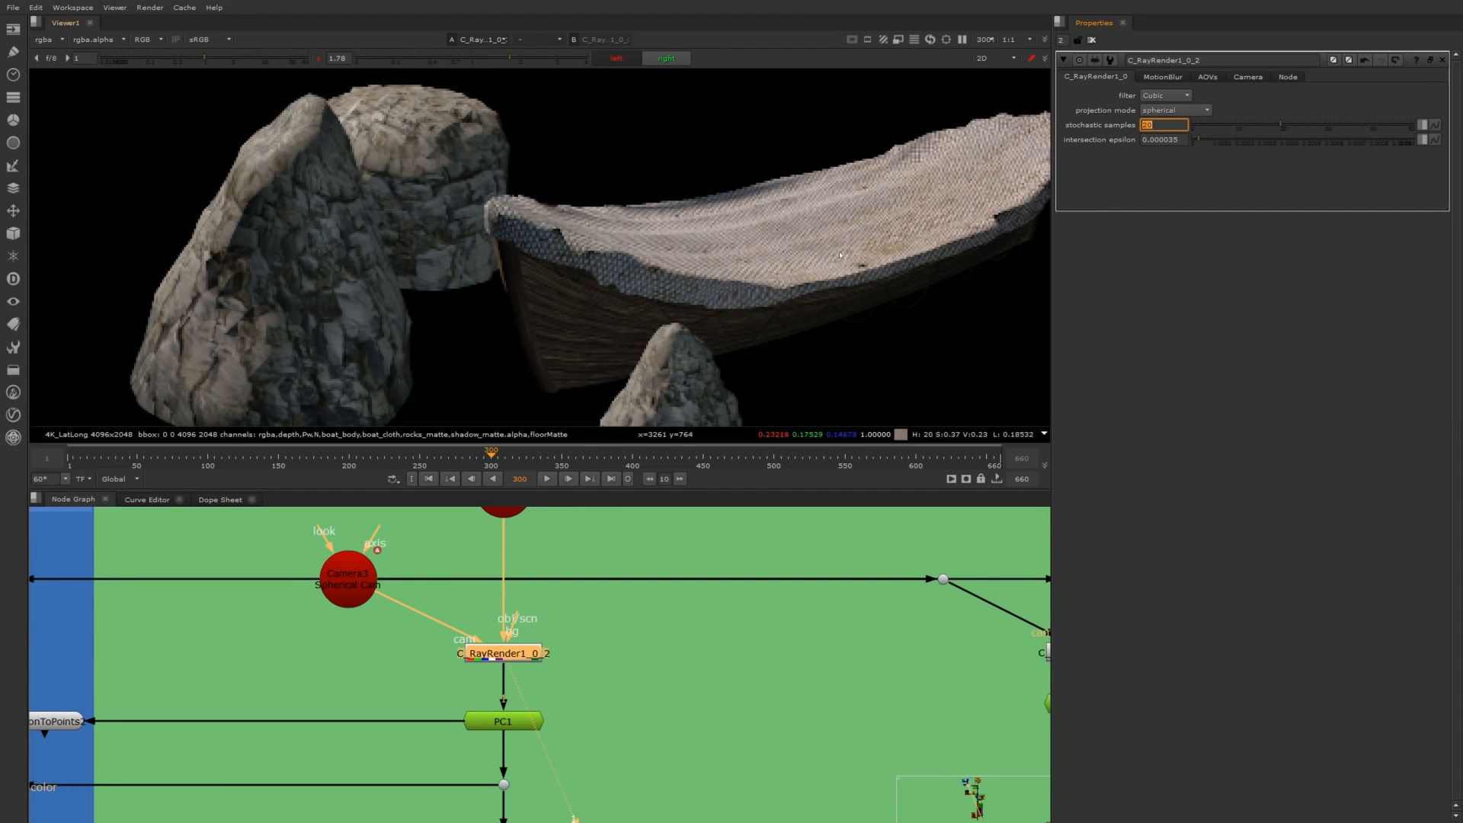
{"action": "scroll", "coordinate": [841, 255], "scroll_direction": "down", "scroll_amount": 1}
{"action": "key", "text": "a"}
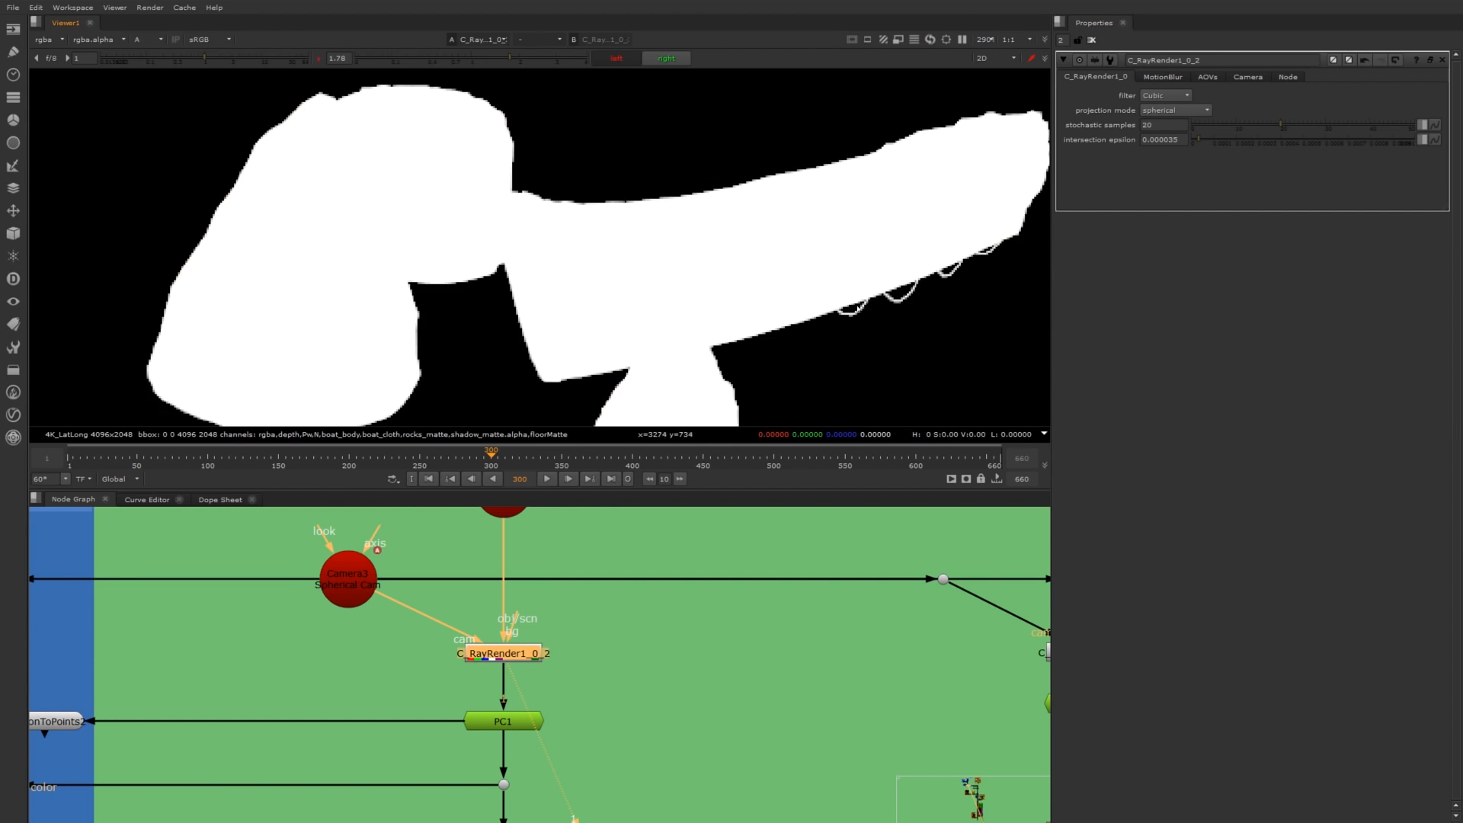
{"action": "key", "text": "a"}
Try 40 stochastic samples on C_RayRender1_0_2 and return the value to 20.
{"action": "left_click_drag", "start_coordinate": [1162, 125], "coordinate": [1093, 120]}
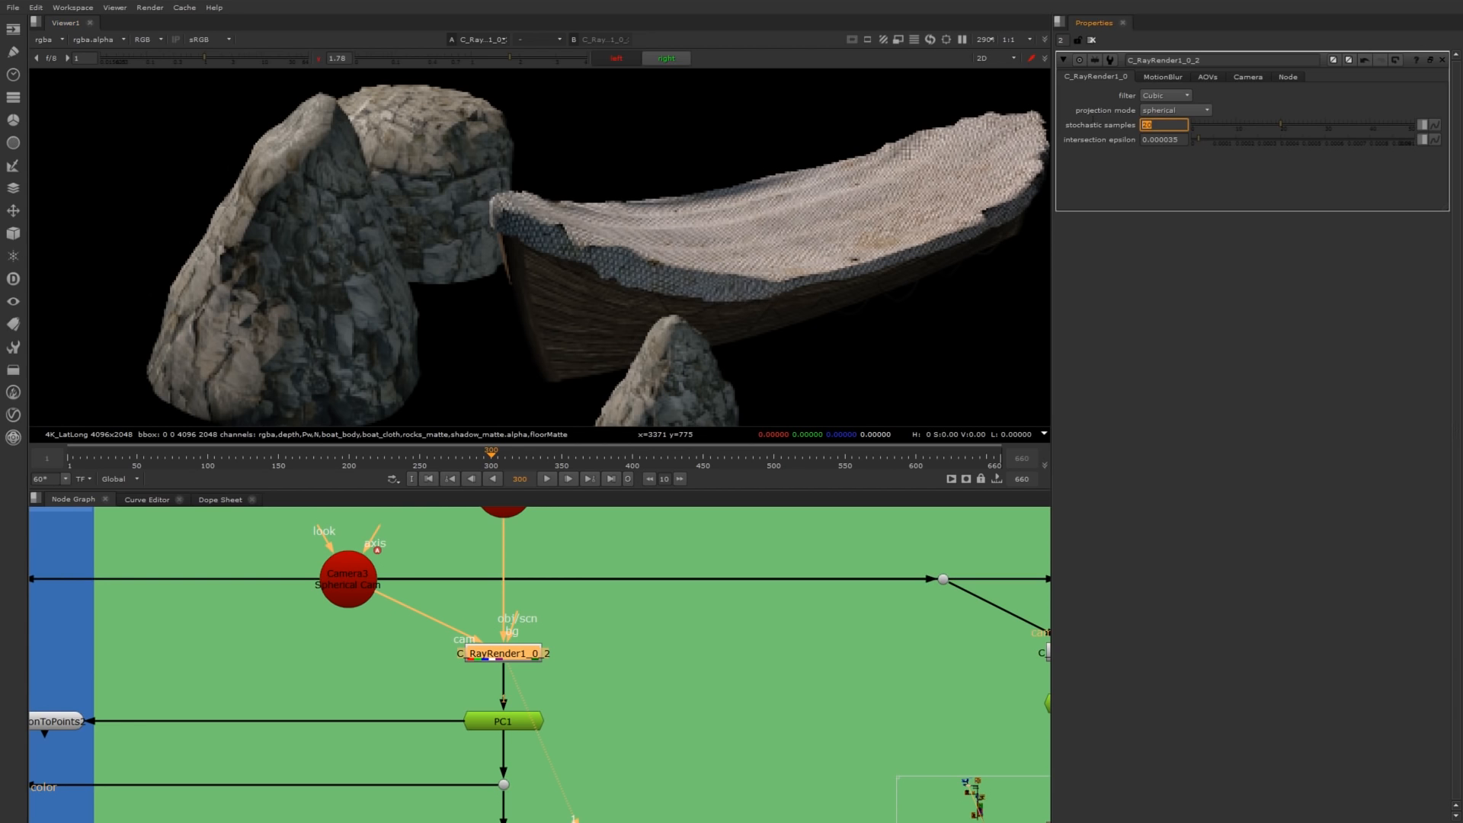
{"action": "type", "text": "40"}
{"action": "key", "text": "Return"}
{"action": "type", "text": "20"}
{"action": "key", "text": "Return"}
{"action": "scroll", "coordinate": [730, 215], "scroll_direction": "down", "scroll_amount": 3}
{"action": "scroll", "coordinate": [731, 215], "scroll_direction": "down", "scroll_amount": 2}
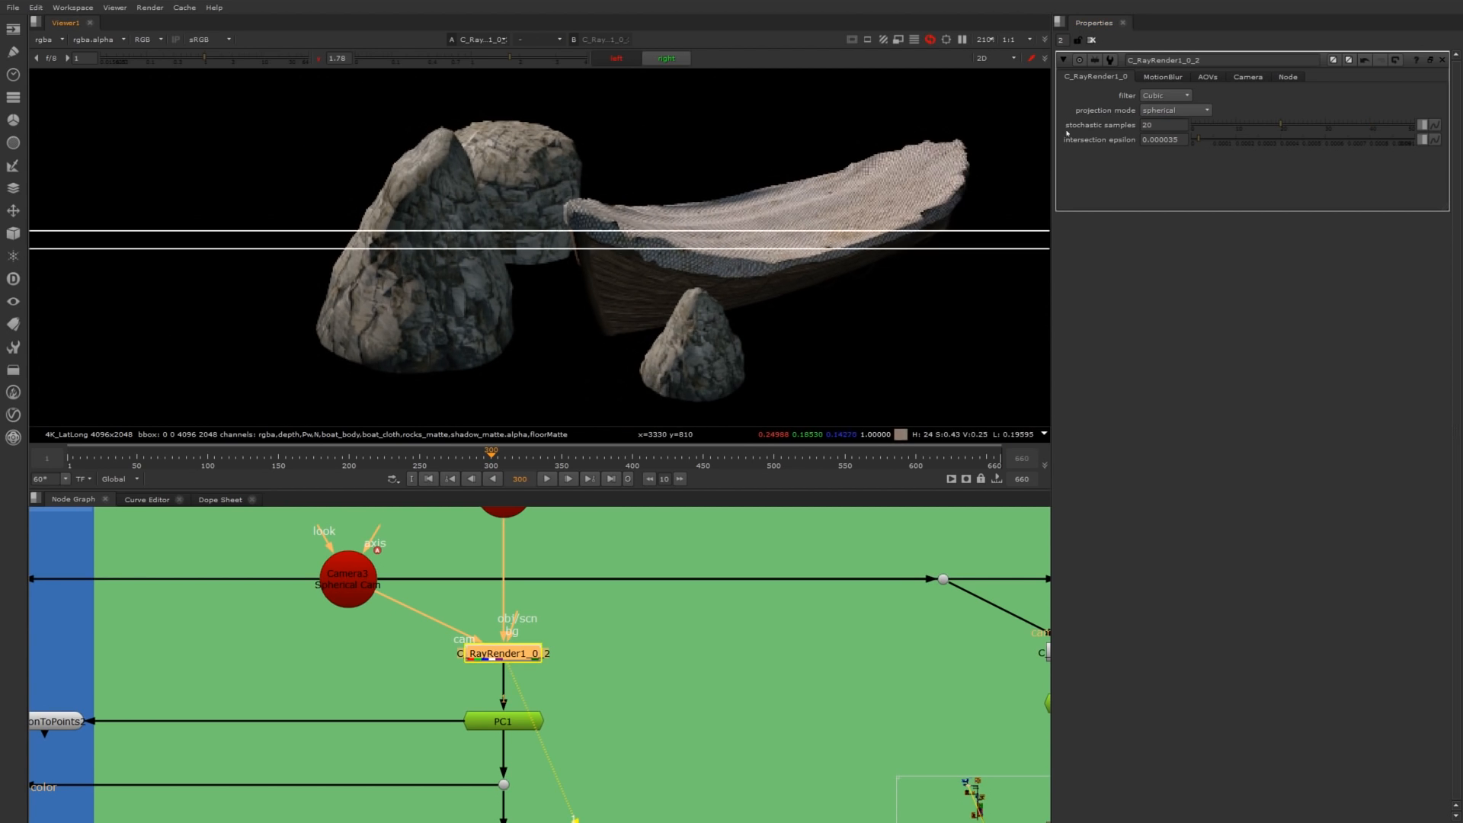
{"action": "scroll", "coordinate": [654, 193], "scroll_direction": "down", "scroll_amount": 3}
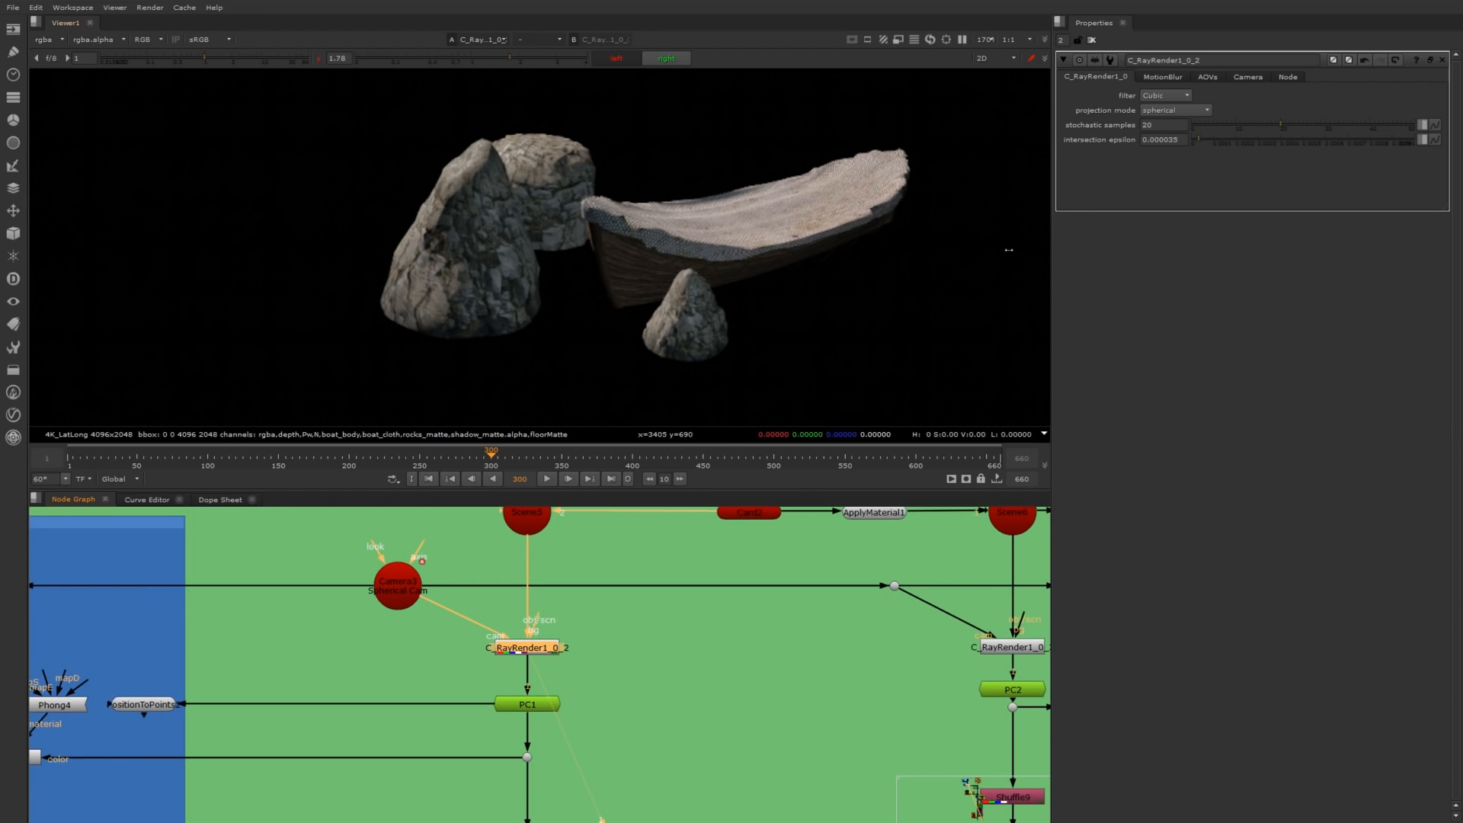
{"action": "scroll", "coordinate": [653, 193], "scroll_direction": "up", "scroll_amount": 2}
{"action": "scroll", "coordinate": [653, 193], "scroll_direction": "down", "scroll_amount": 2}
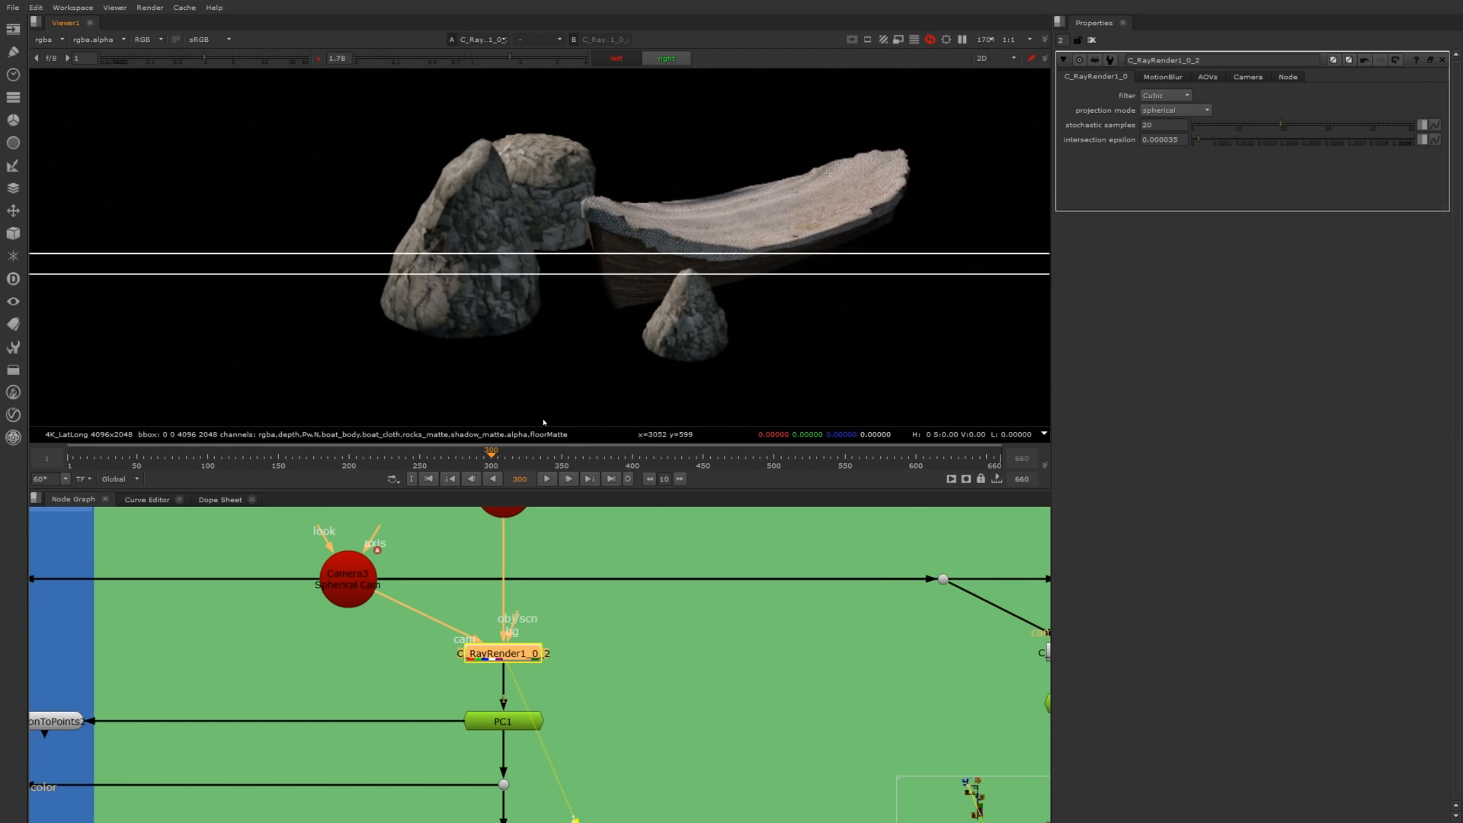
{"action": "scroll", "coordinate": [596, 600], "scroll_direction": "down", "scroll_amount": 1}
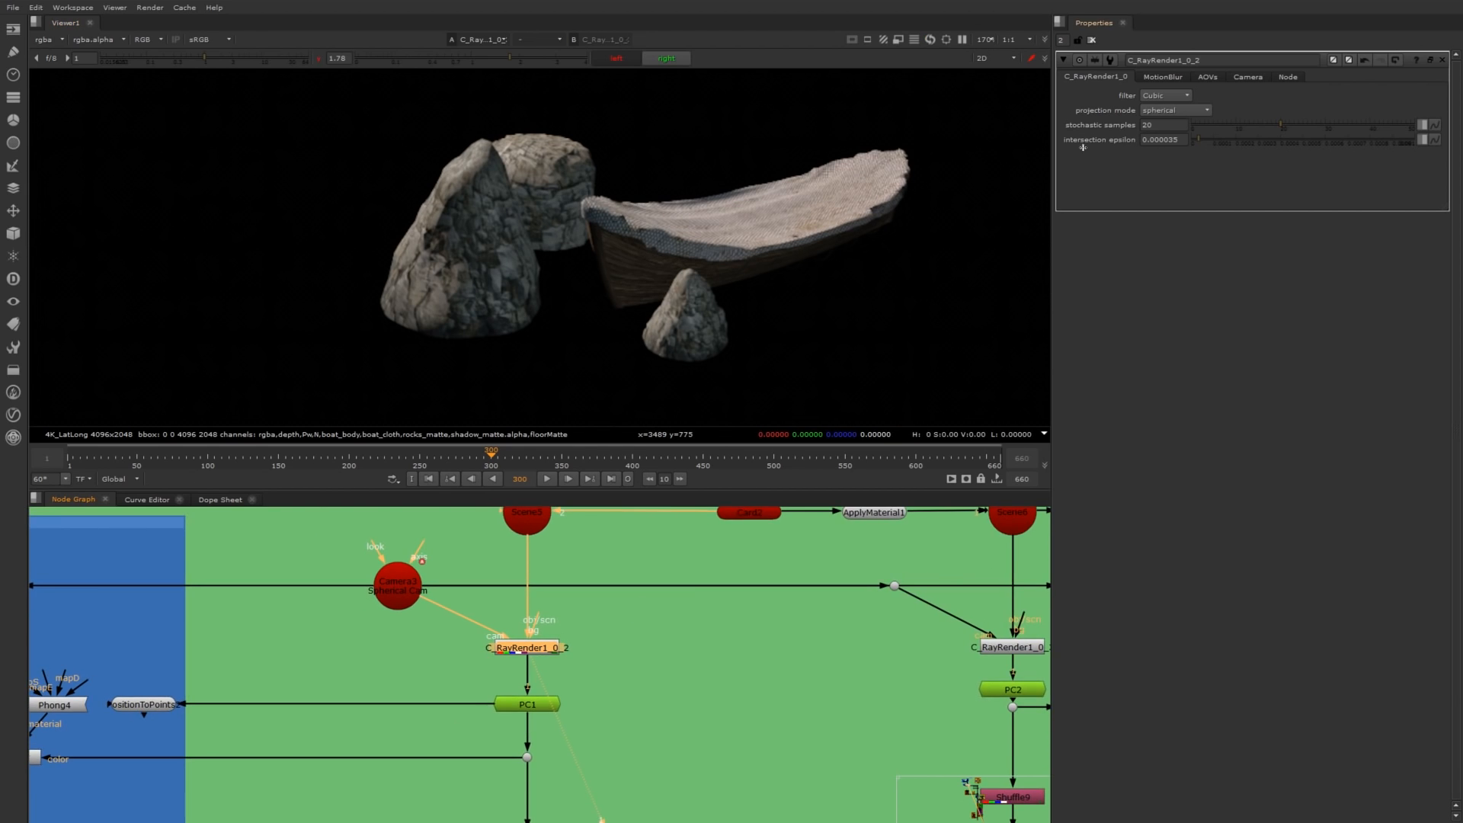
{"action": "scroll", "coordinate": [638, 190], "scroll_direction": "down", "scroll_amount": 2}
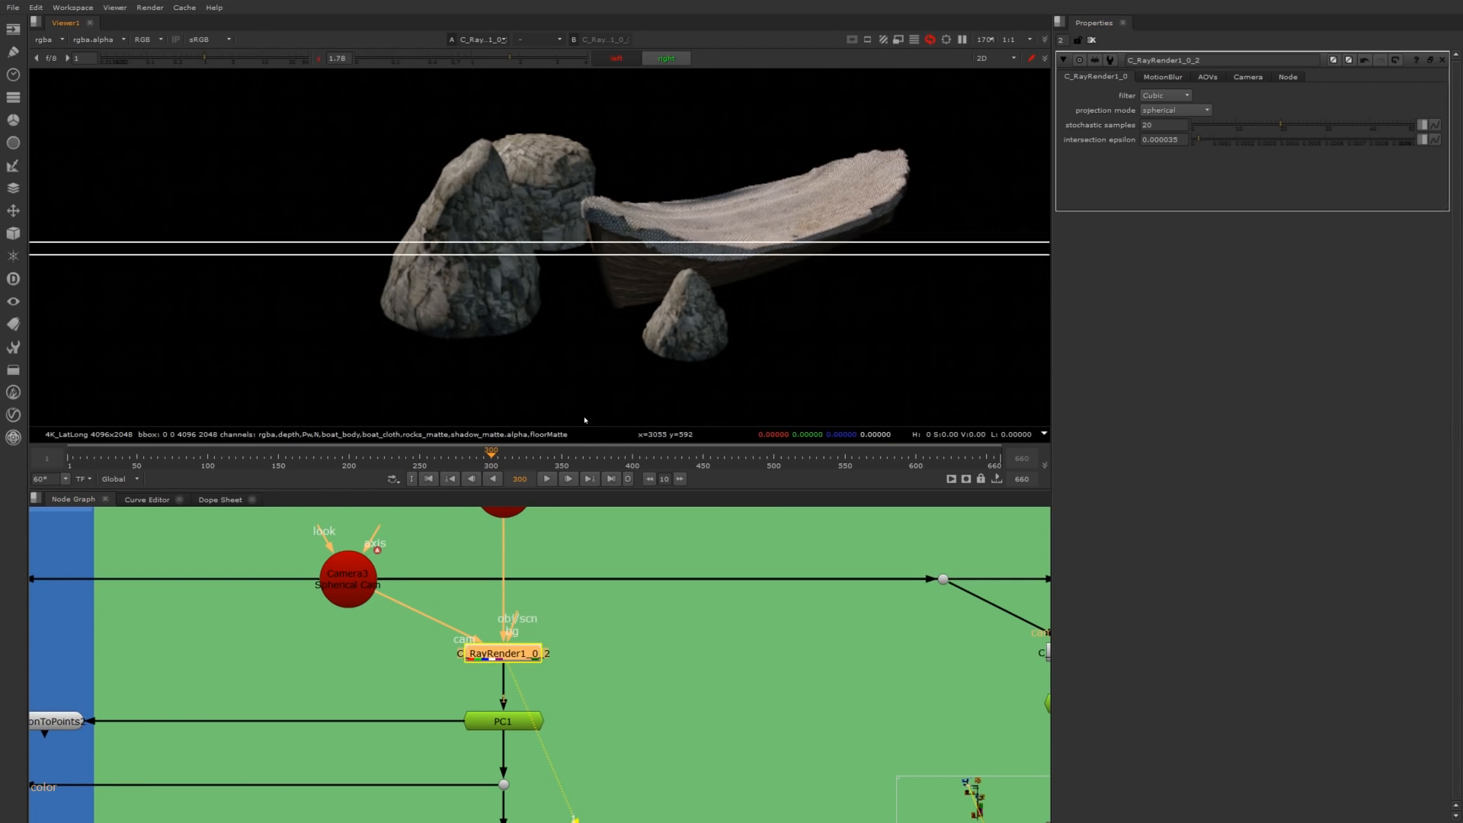
{"action": "scroll", "coordinate": [655, 615], "scroll_direction": "down", "scroll_amount": 1}
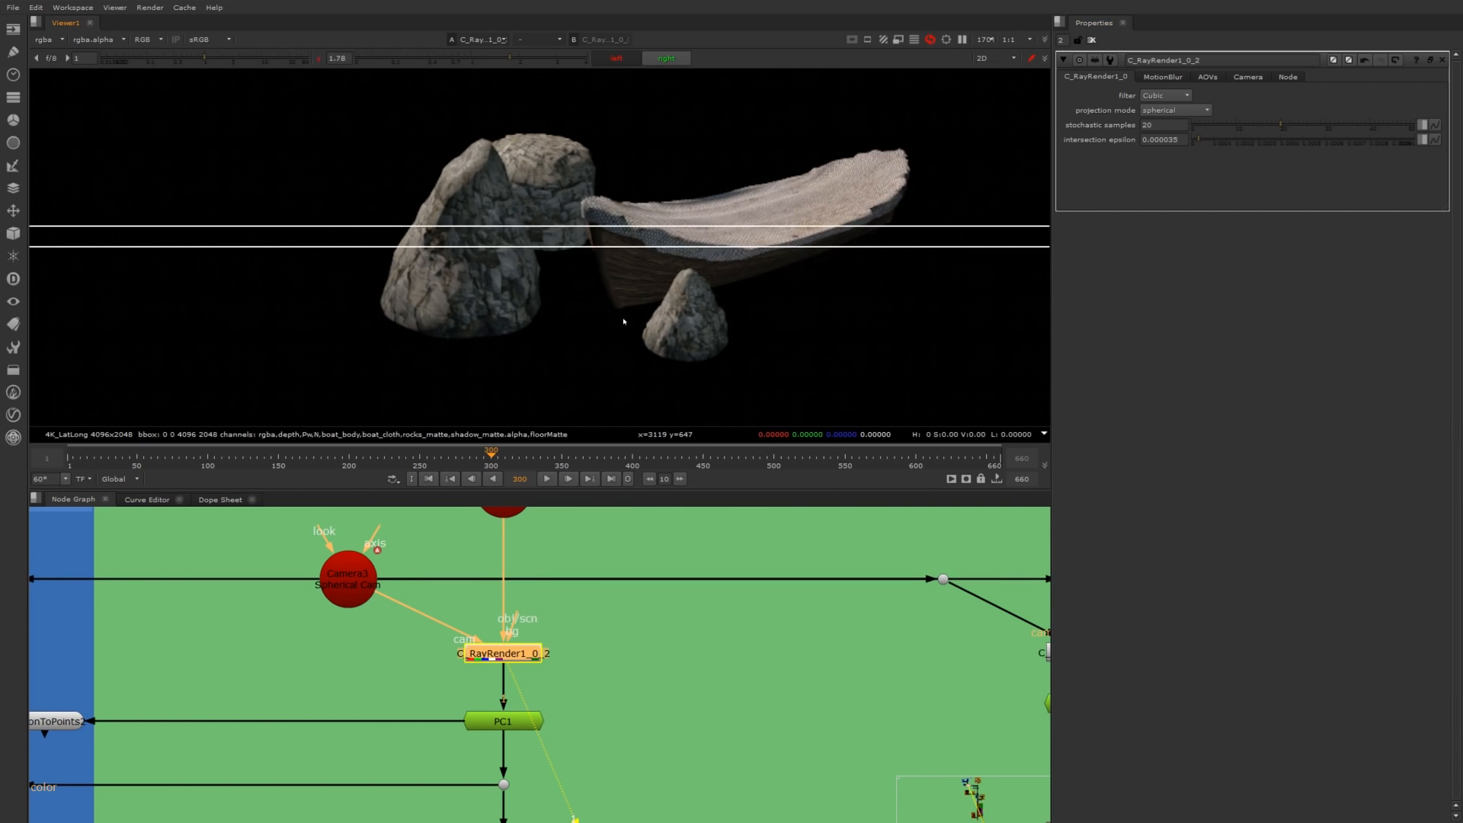
{"action": "scroll", "coordinate": [656, 615], "scroll_direction": "down", "scroll_amount": 1}
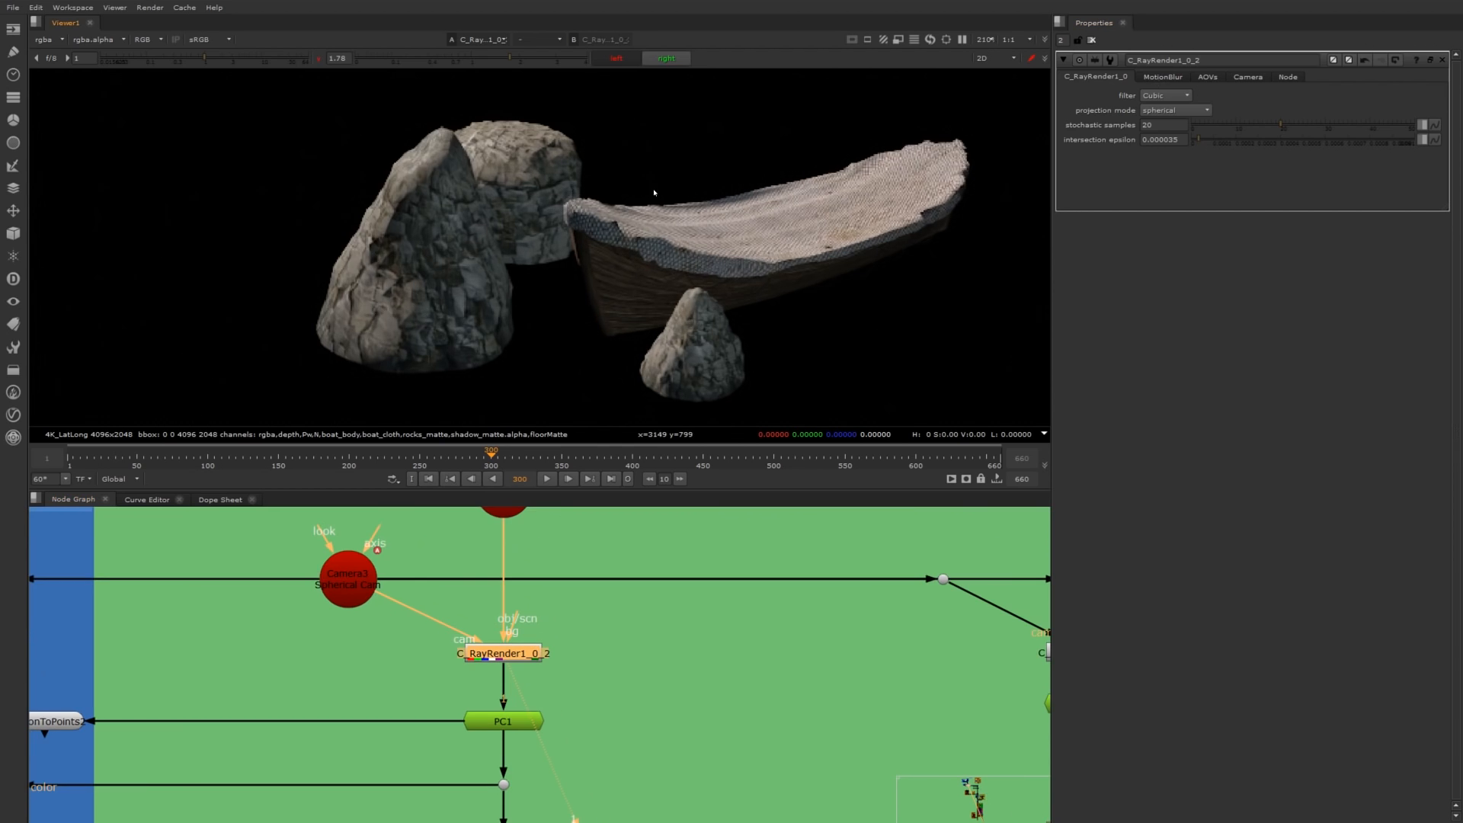
{"action": "scroll", "coordinate": [654, 193], "scroll_direction": "down", "scroll_amount": 1}
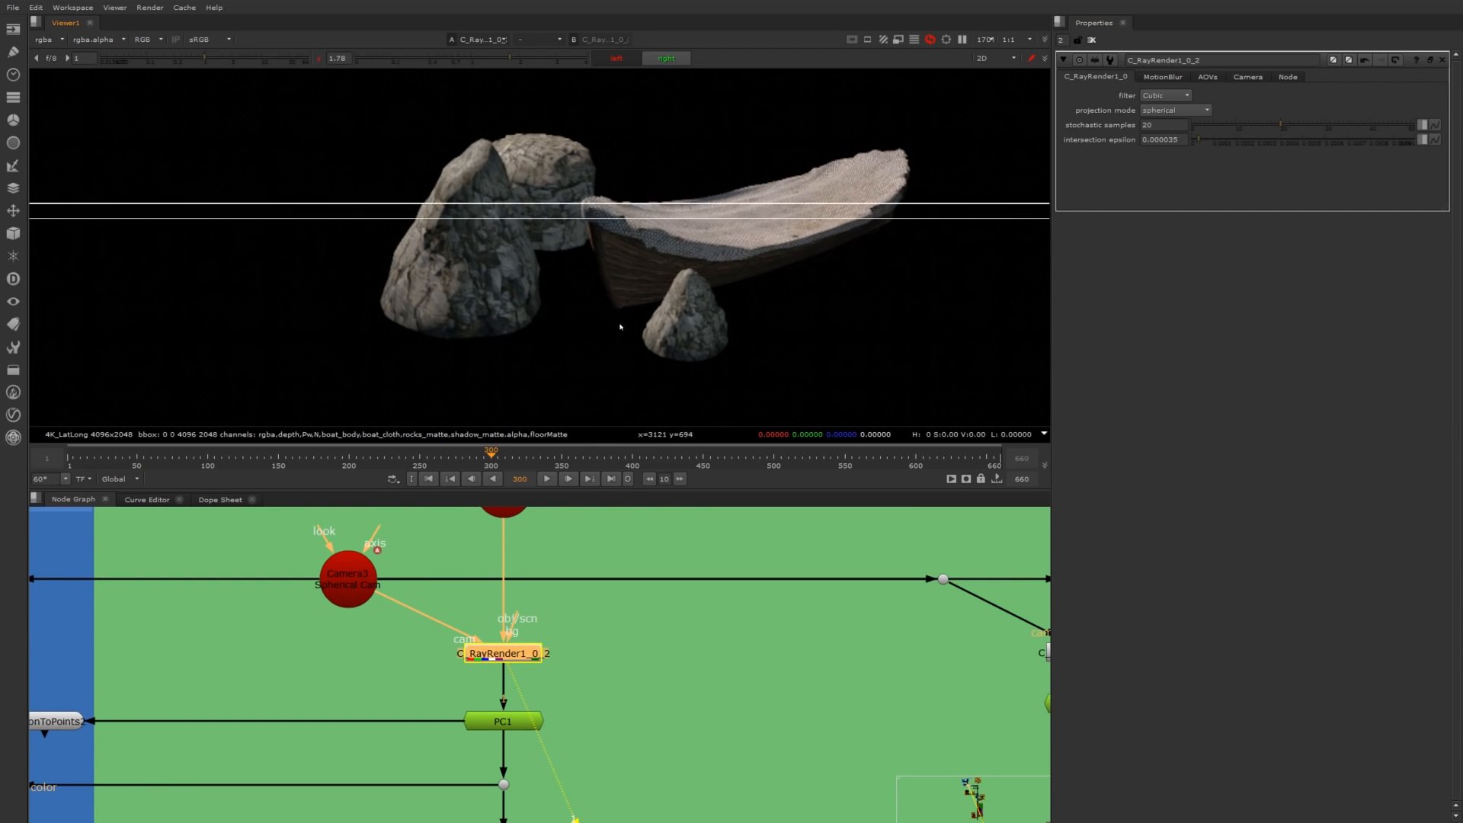
{"action": "scroll", "coordinate": [656, 619], "scroll_direction": "down", "scroll_amount": 1}
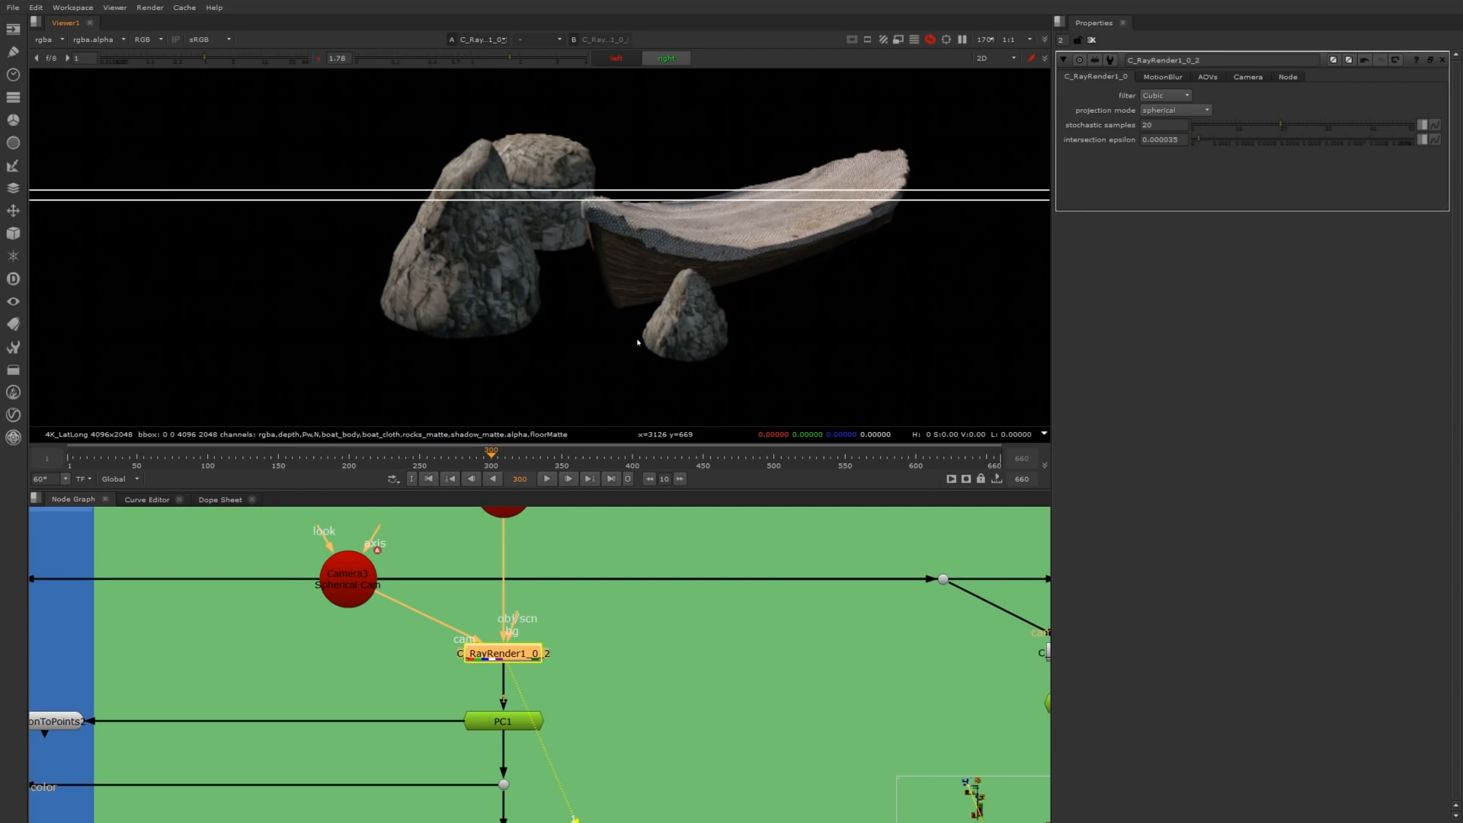
{"action": "scroll", "coordinate": [646, 621], "scroll_direction": "down", "scroll_amount": 2}
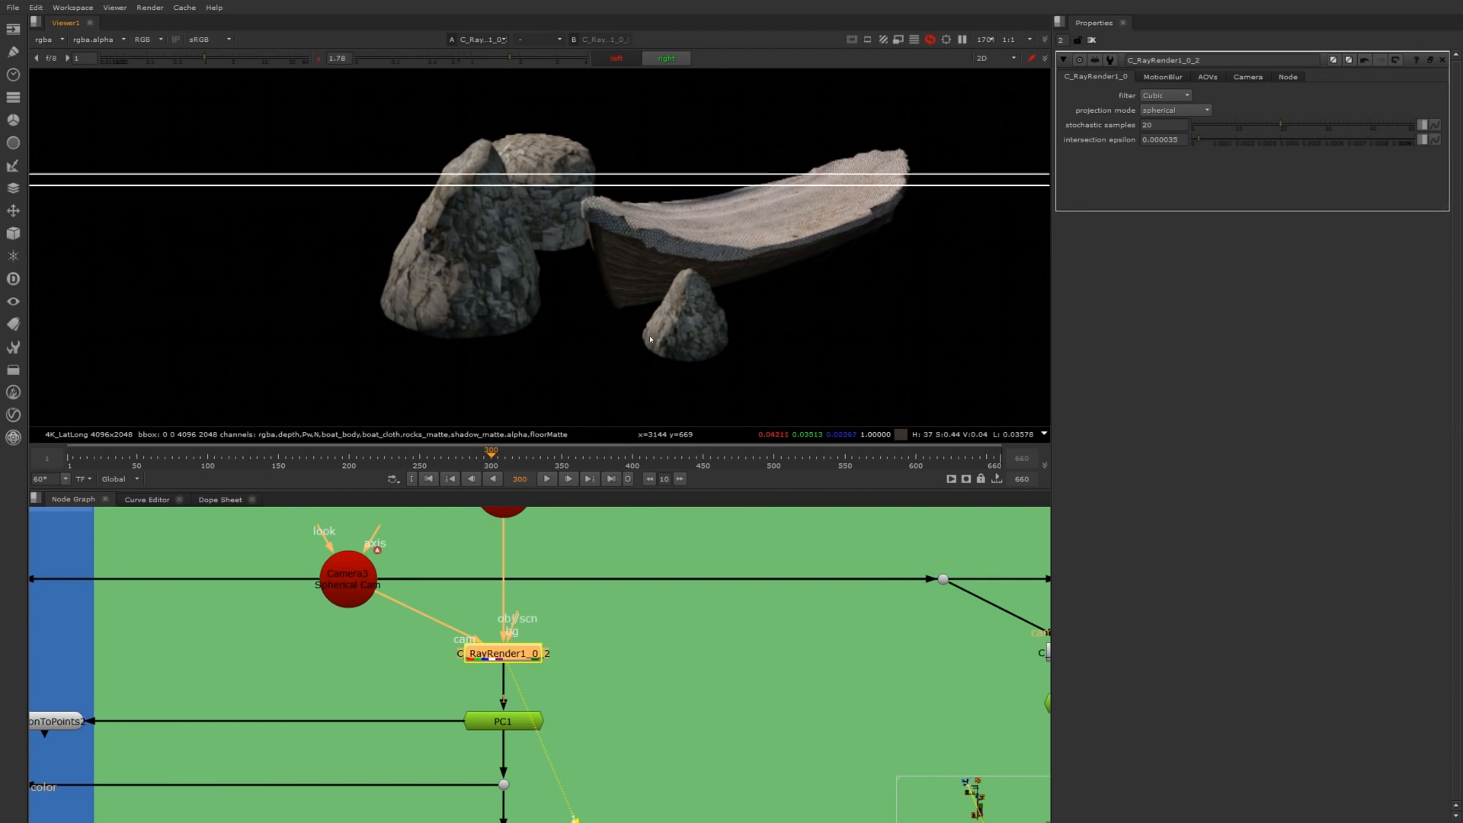
{"action": "scroll", "coordinate": [654, 614], "scroll_direction": "down", "scroll_amount": 2}
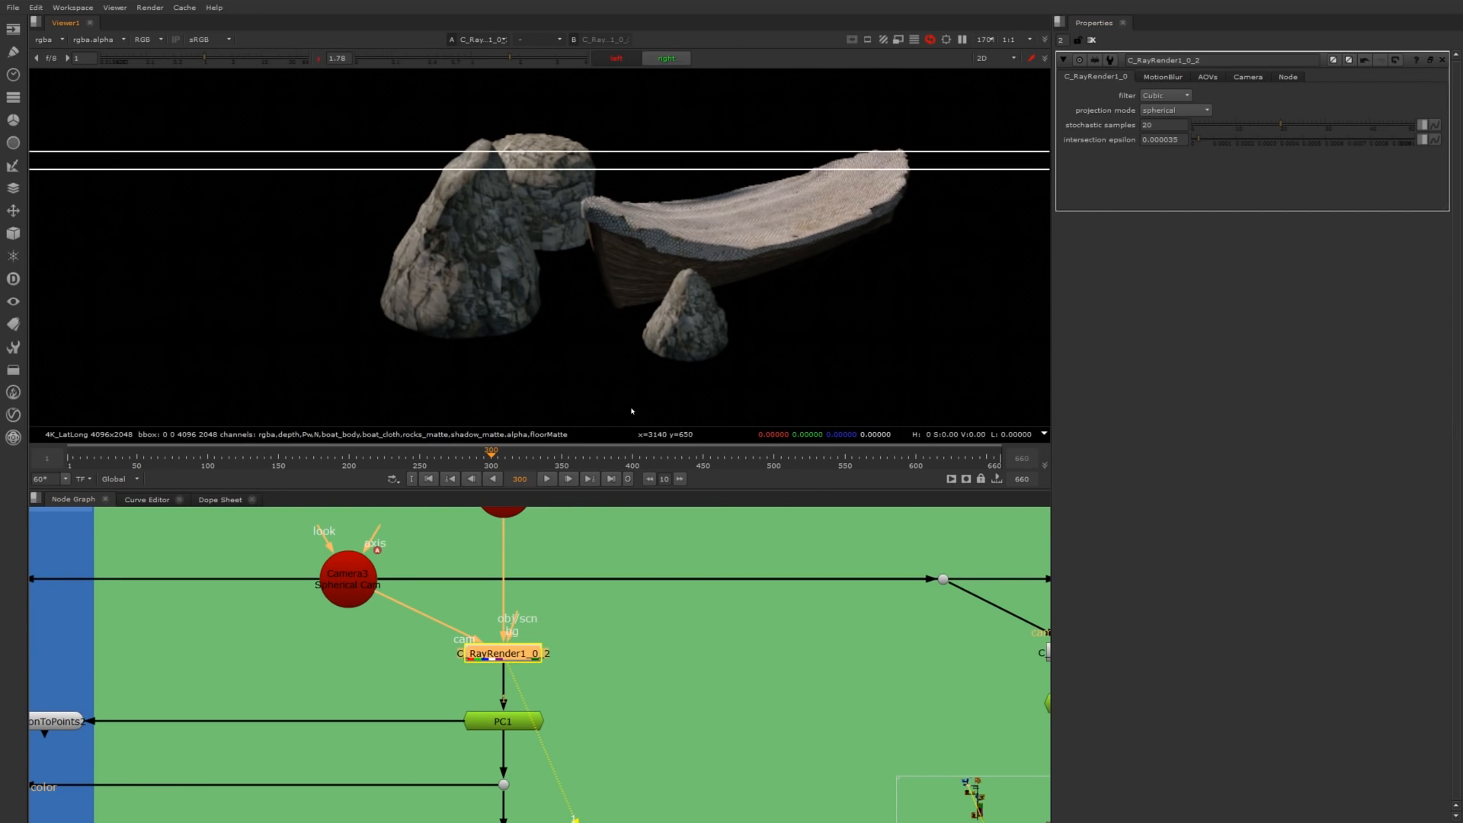
{"action": "scroll", "coordinate": [653, 614], "scroll_direction": "down", "scroll_amount": 2}
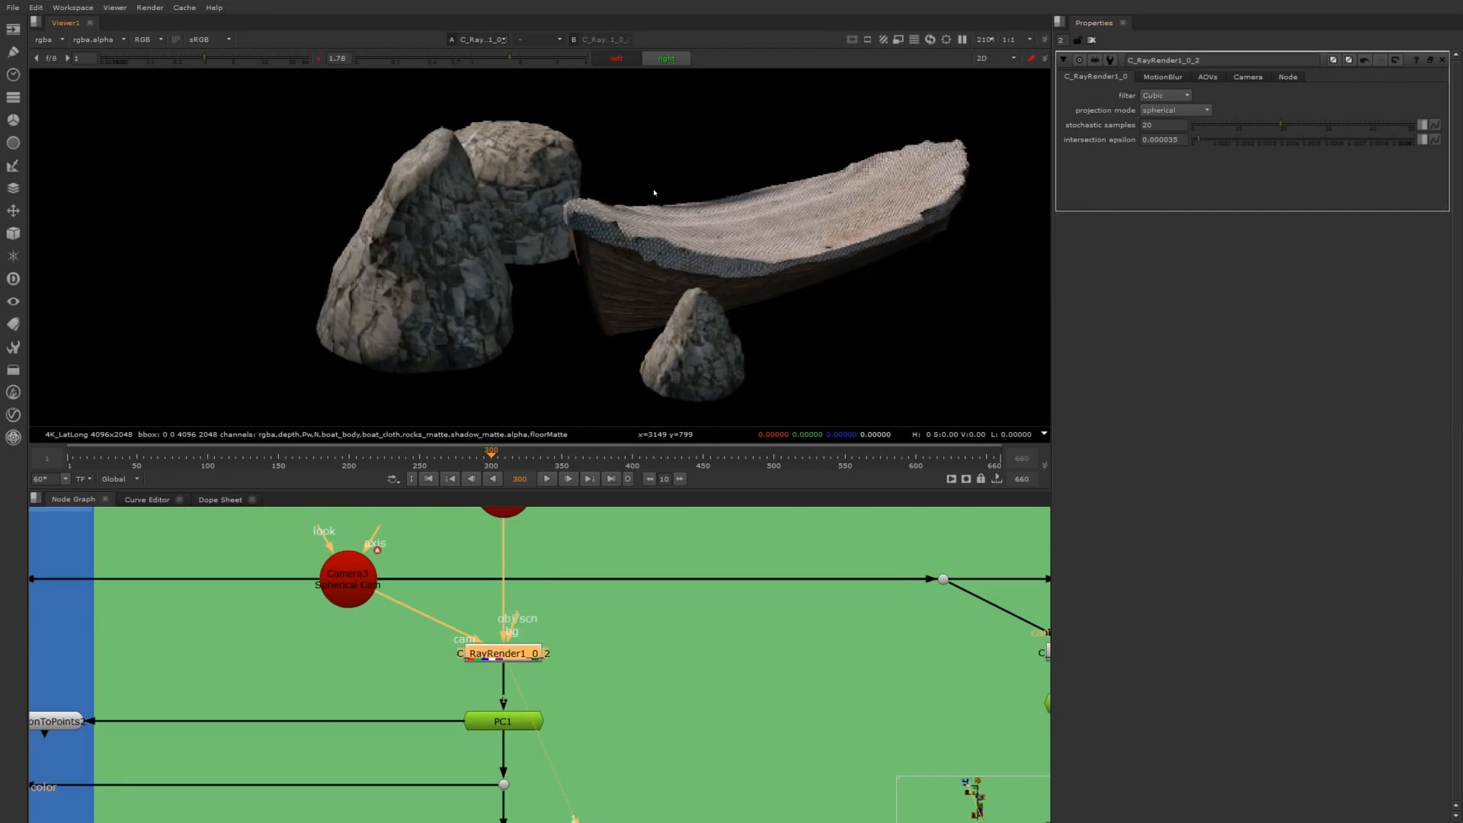
{"action": "scroll", "coordinate": [654, 193], "scroll_direction": "down", "scroll_amount": 2}
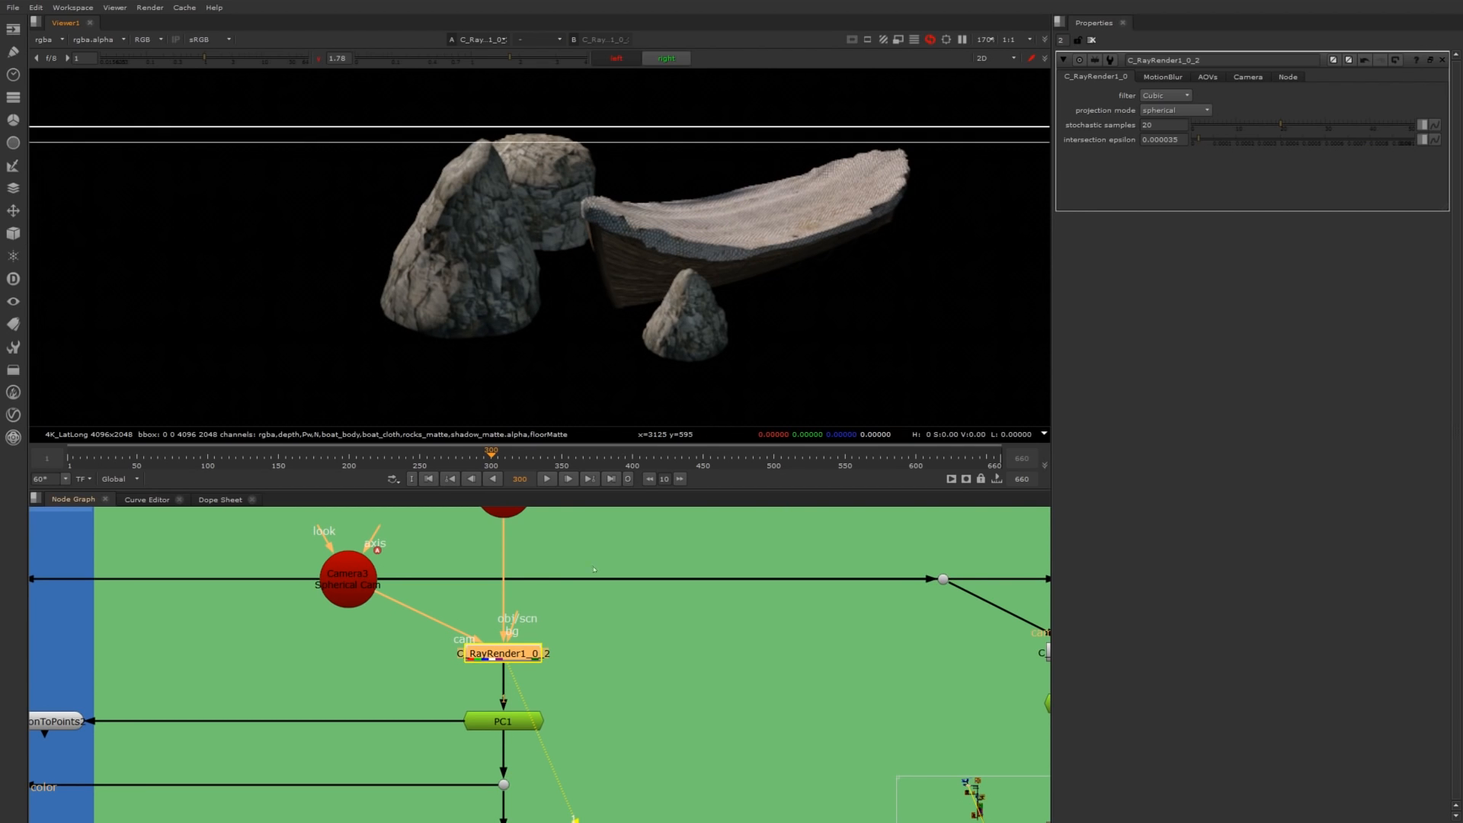
{"action": "scroll", "coordinate": [594, 569], "scroll_direction": "down", "scroll_amount": 2}
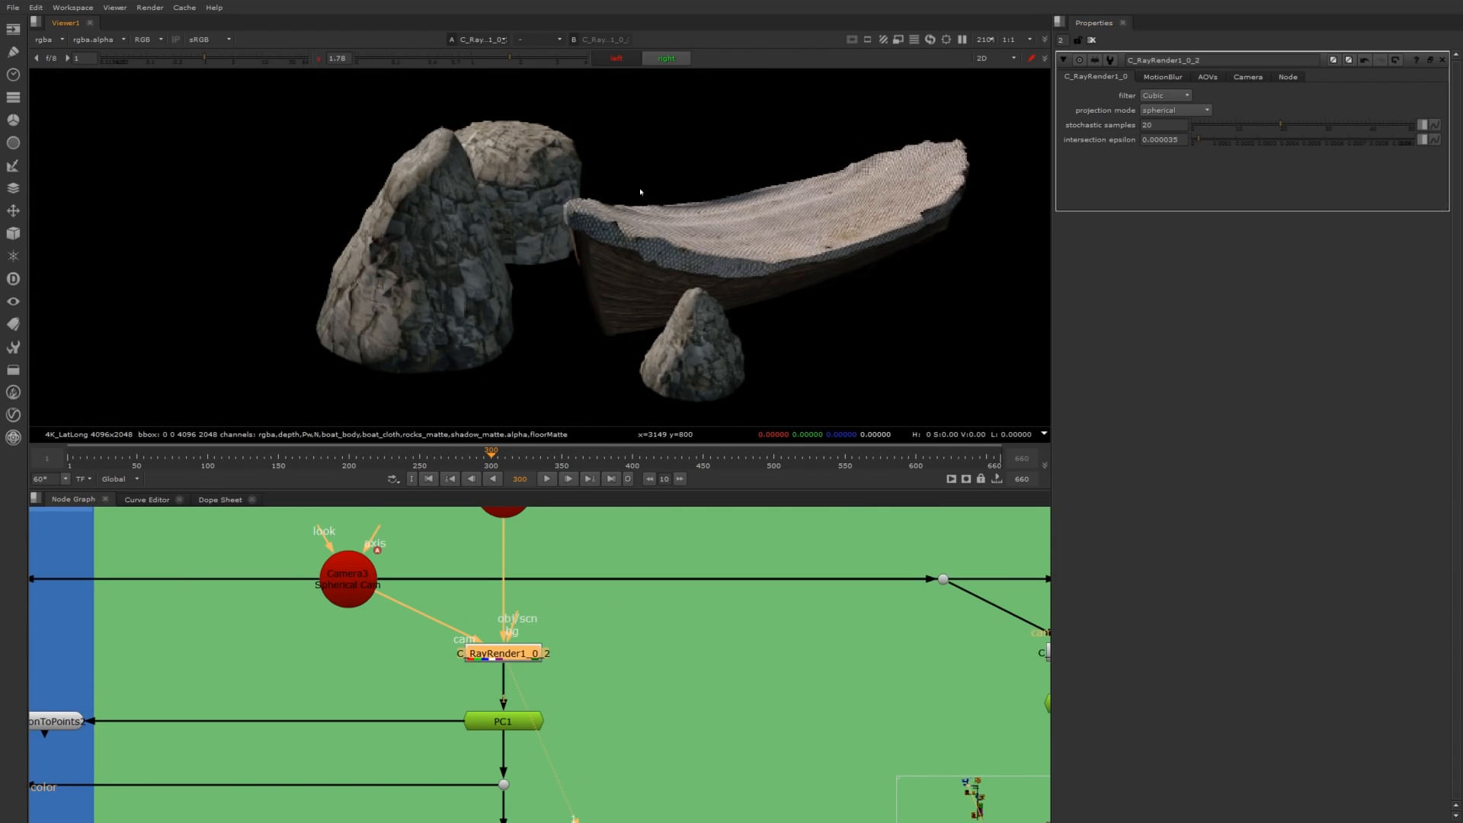
Review the motion blur and AOV output settings of C_RayRender1_0_2, including its surface point and surface normal assignments.
{"action": "scroll", "coordinate": [640, 192], "scroll_direction": "down", "scroll_amount": 2}
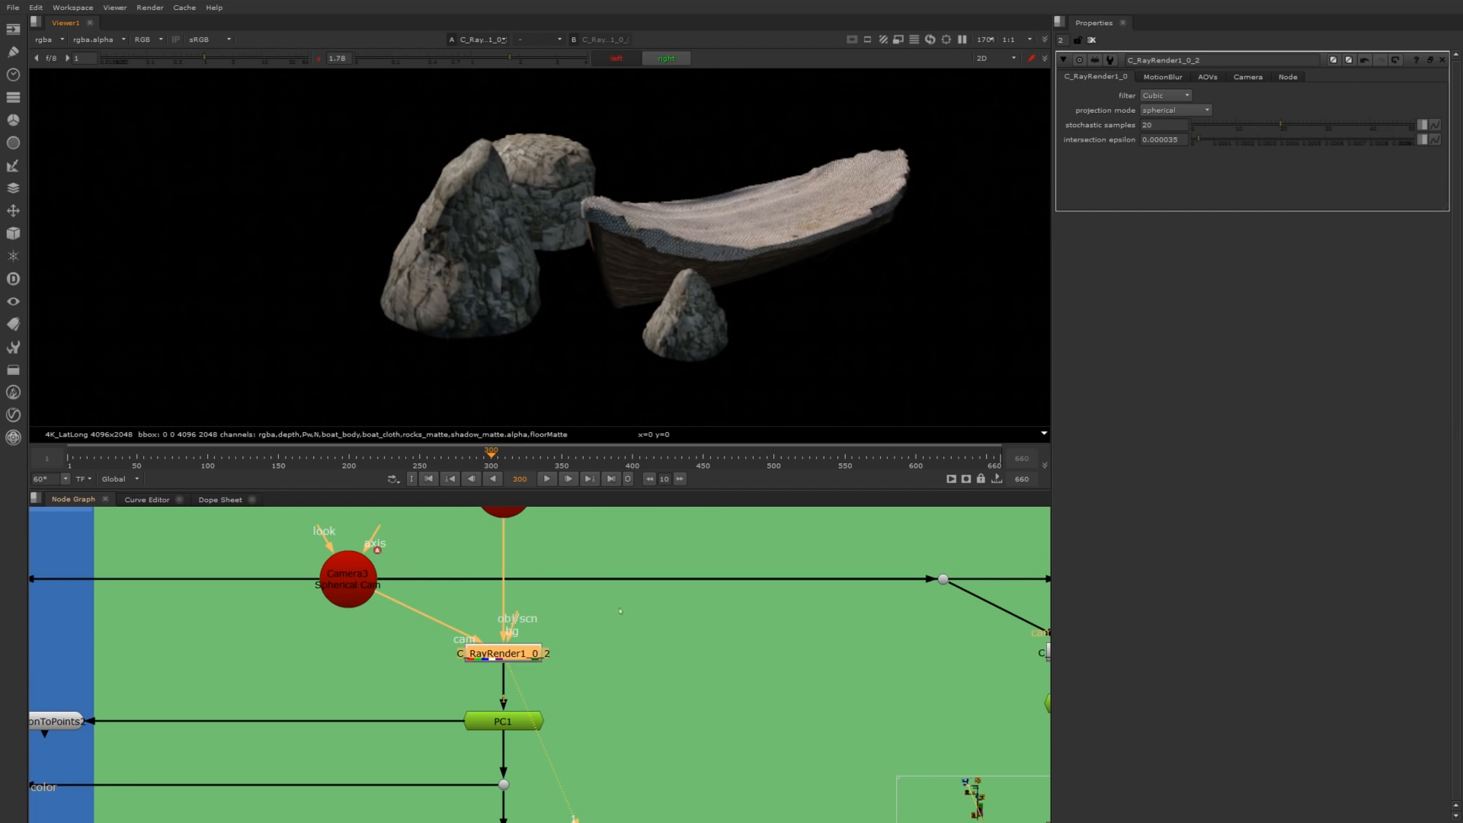
{"action": "scroll", "coordinate": [620, 611], "scroll_direction": "down", "scroll_amount": 2}
{"action": "left_click", "coordinate": [1162, 77]}
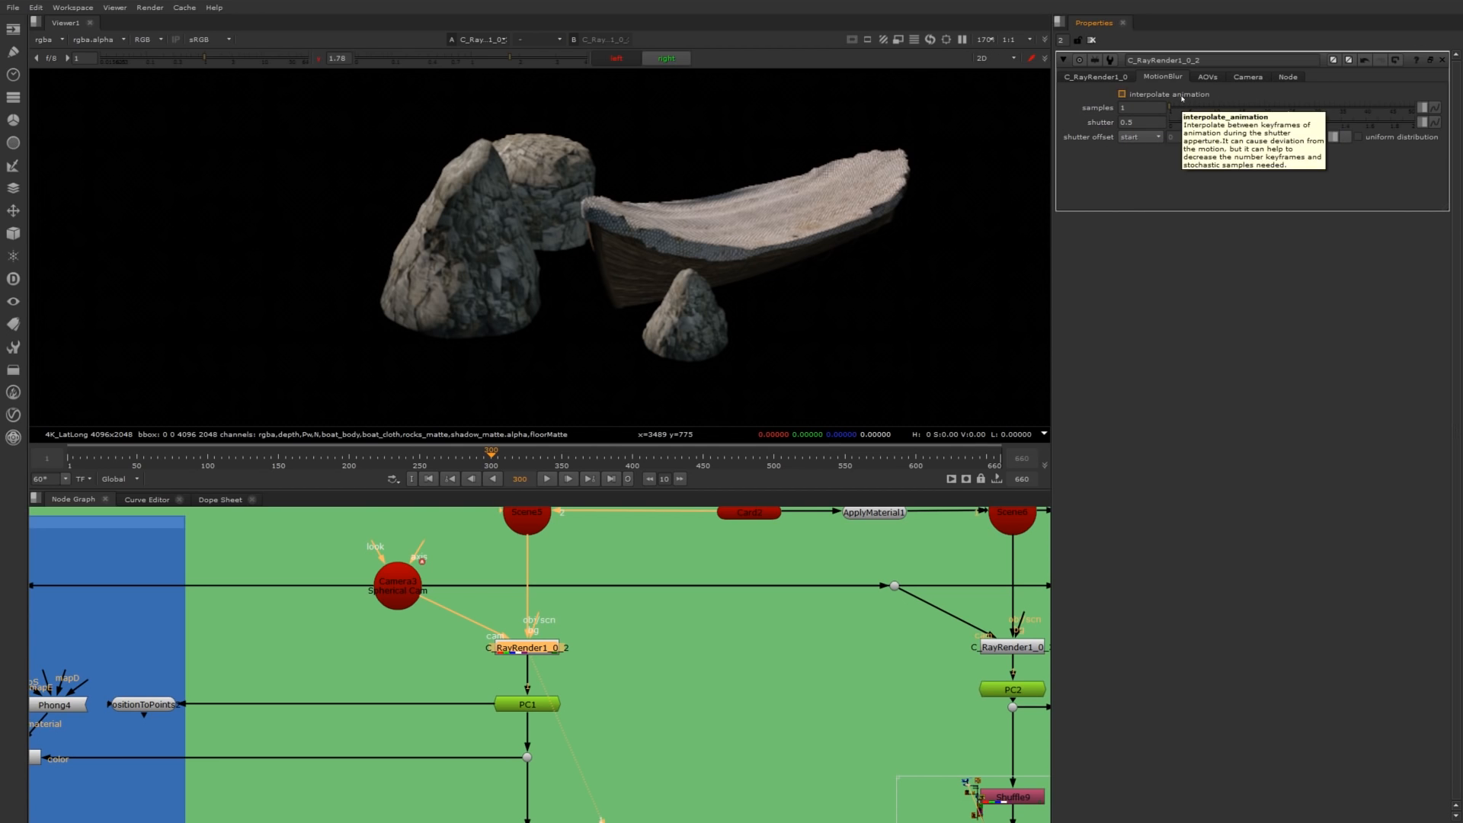
{"action": "left_click", "coordinate": [1208, 78]}
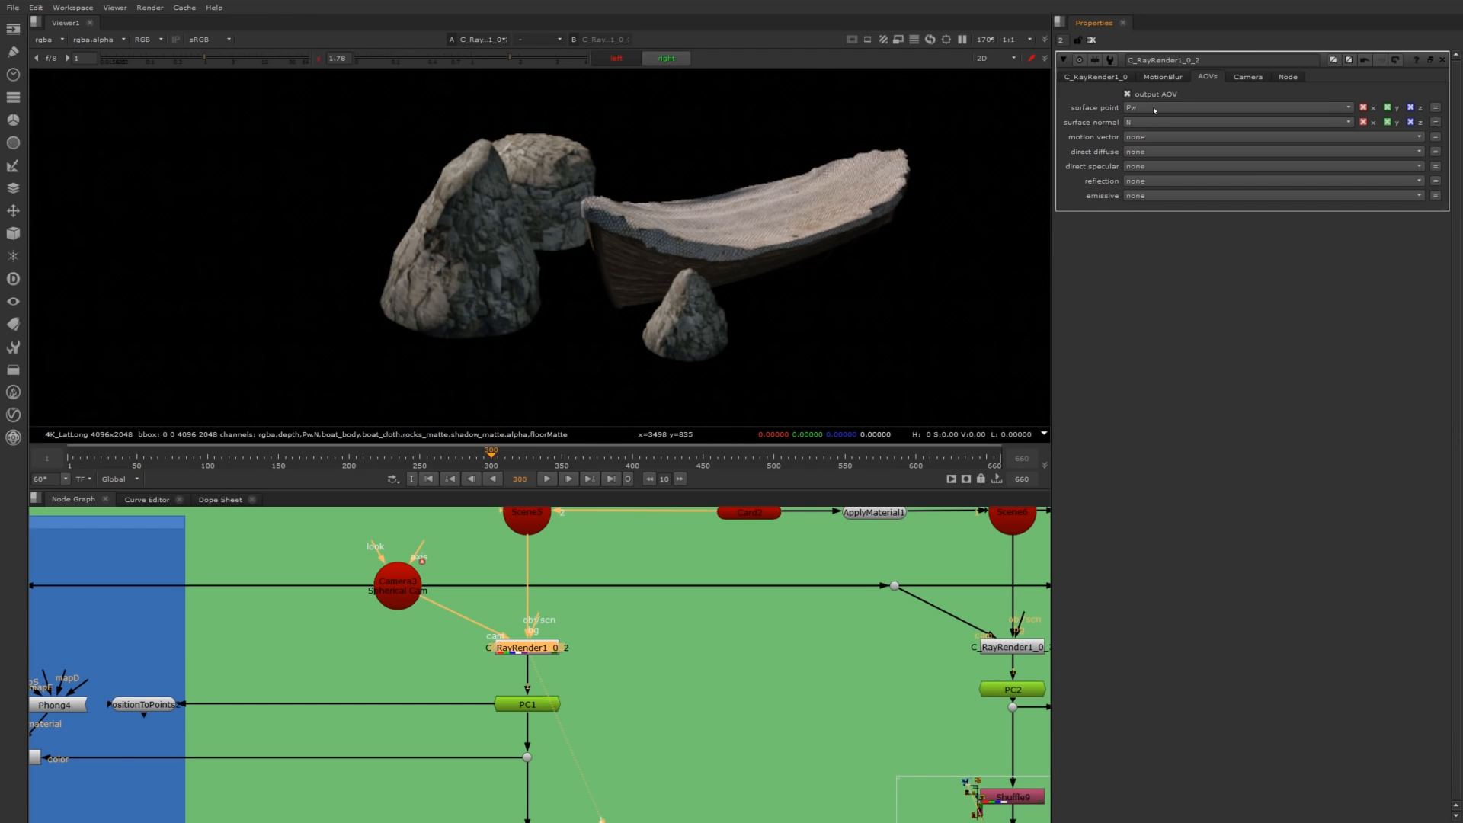
{"action": "middle_click_drag", "start_coordinate": [439, 701], "coordinate": [567, 656]}
{"action": "left_click_drag", "start_coordinate": [585, 622], "coordinate": [722, 679]}
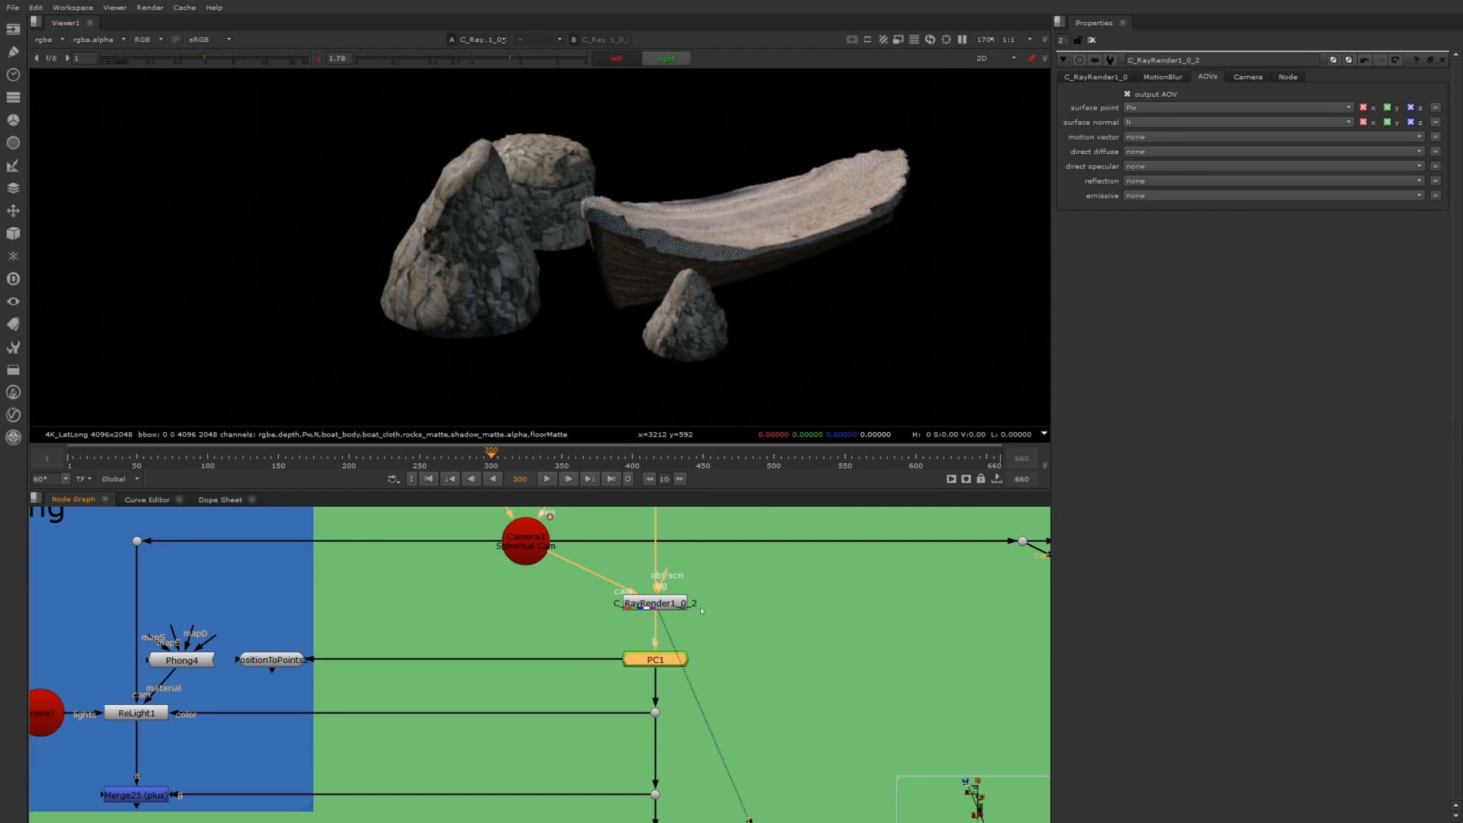
{"action": "key", "text": "1"}
{"action": "left_click", "coordinate": [605, 650]}
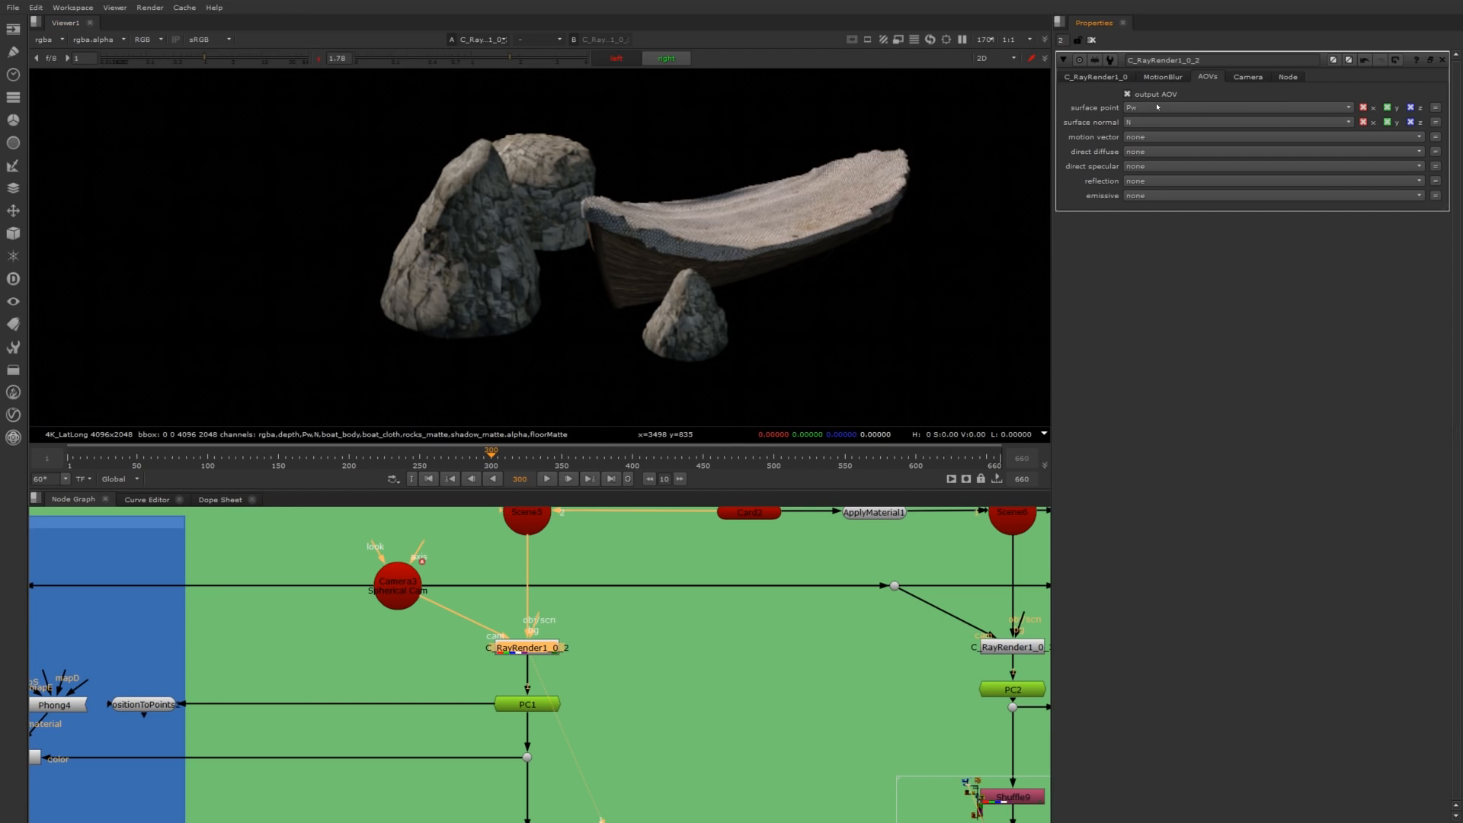
View PC1, inspect its N and Pw layers one after the other, and return to the rgba layer.
{"action": "middle_click_drag", "start_coordinate": [647, 595], "coordinate": [758, 562]}
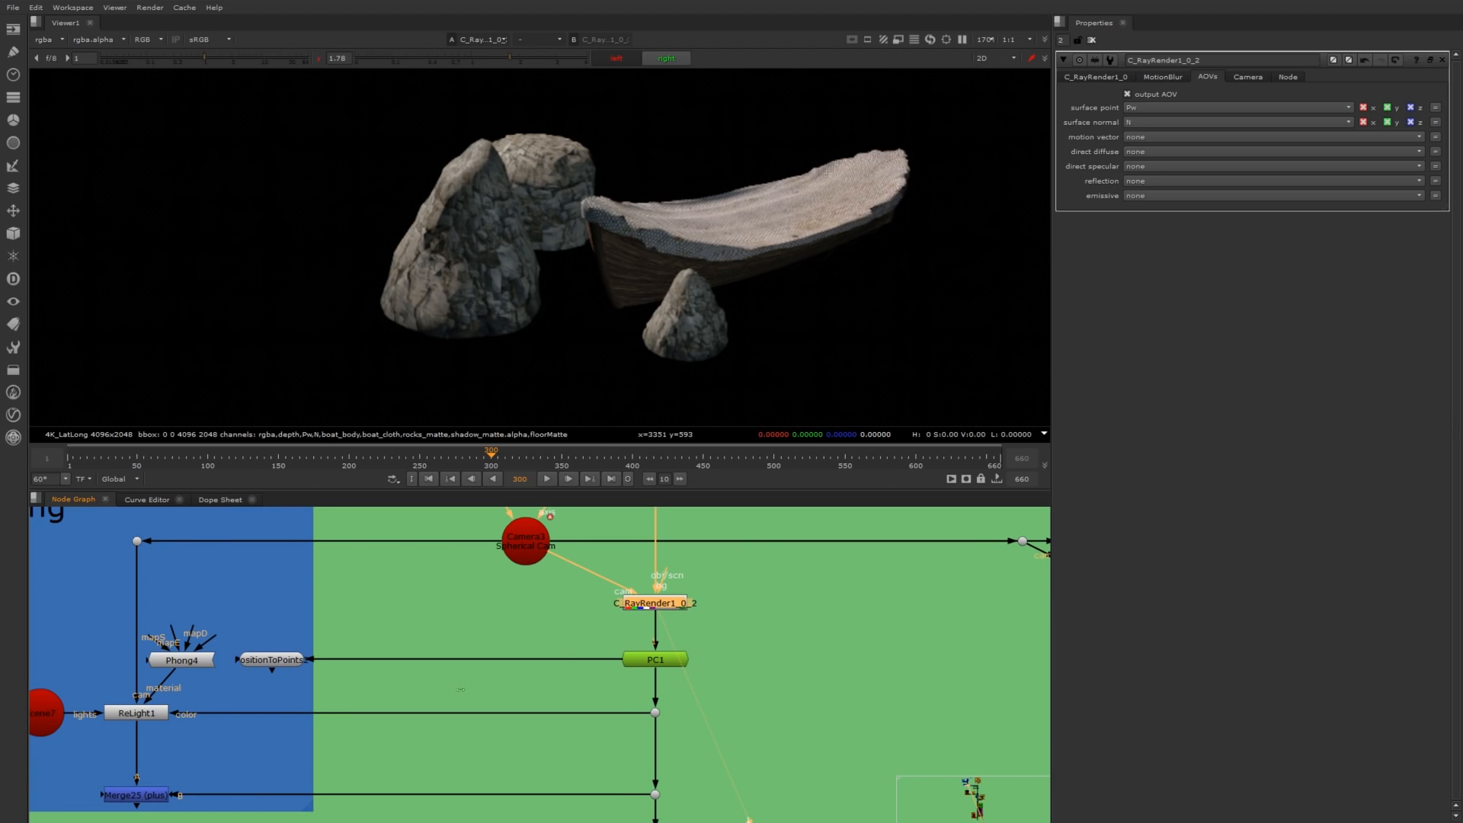
{"action": "left_click_drag", "start_coordinate": [588, 622], "coordinate": [691, 673]}
{"action": "key", "text": "1"}
{"action": "left_click", "coordinate": [51, 42]}
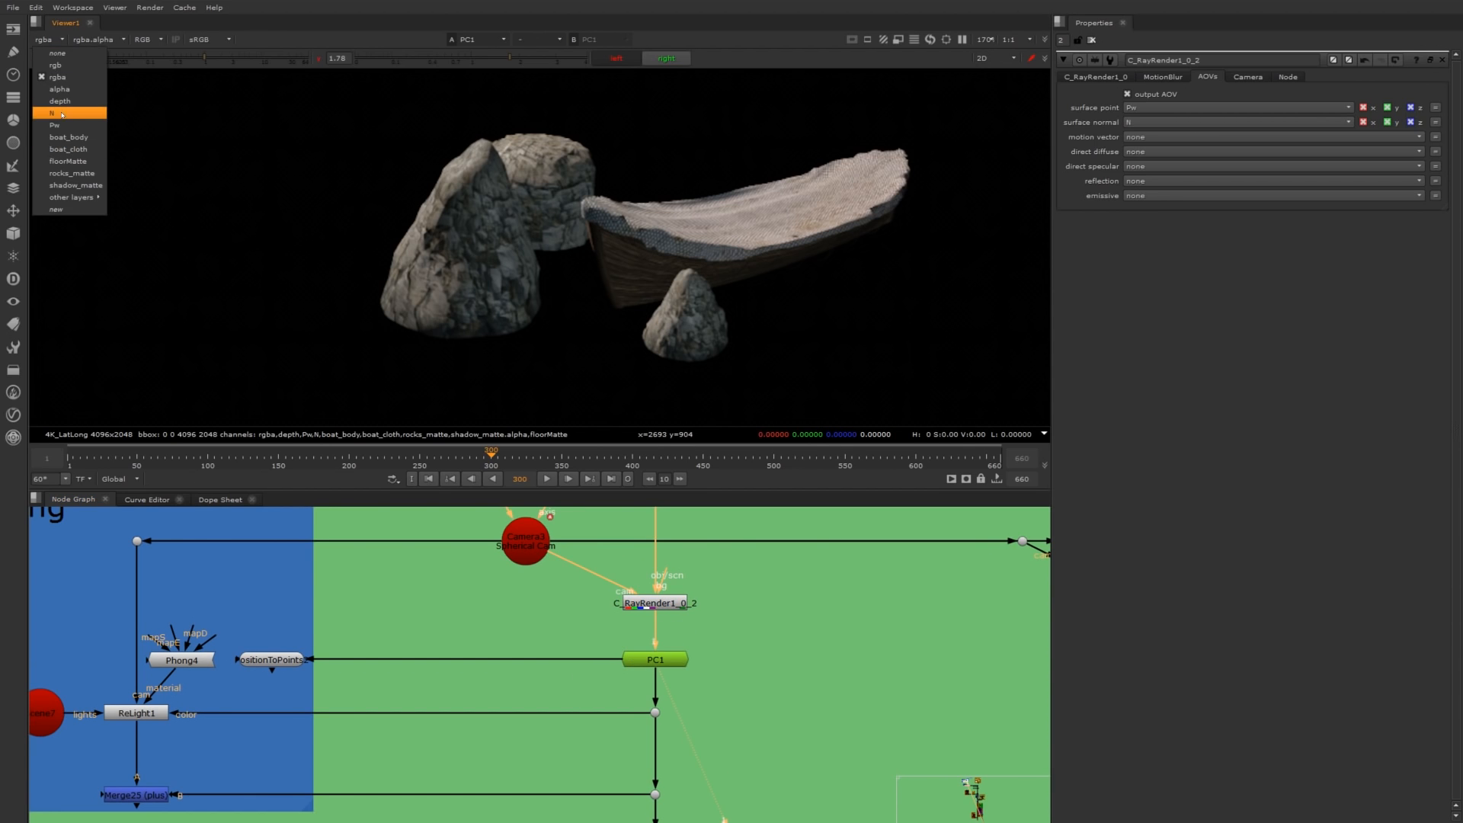
{"action": "left_click", "coordinate": [55, 113]}
{"action": "left_click", "coordinate": [51, 41]}
{"action": "left_click", "coordinate": [77, 102]}
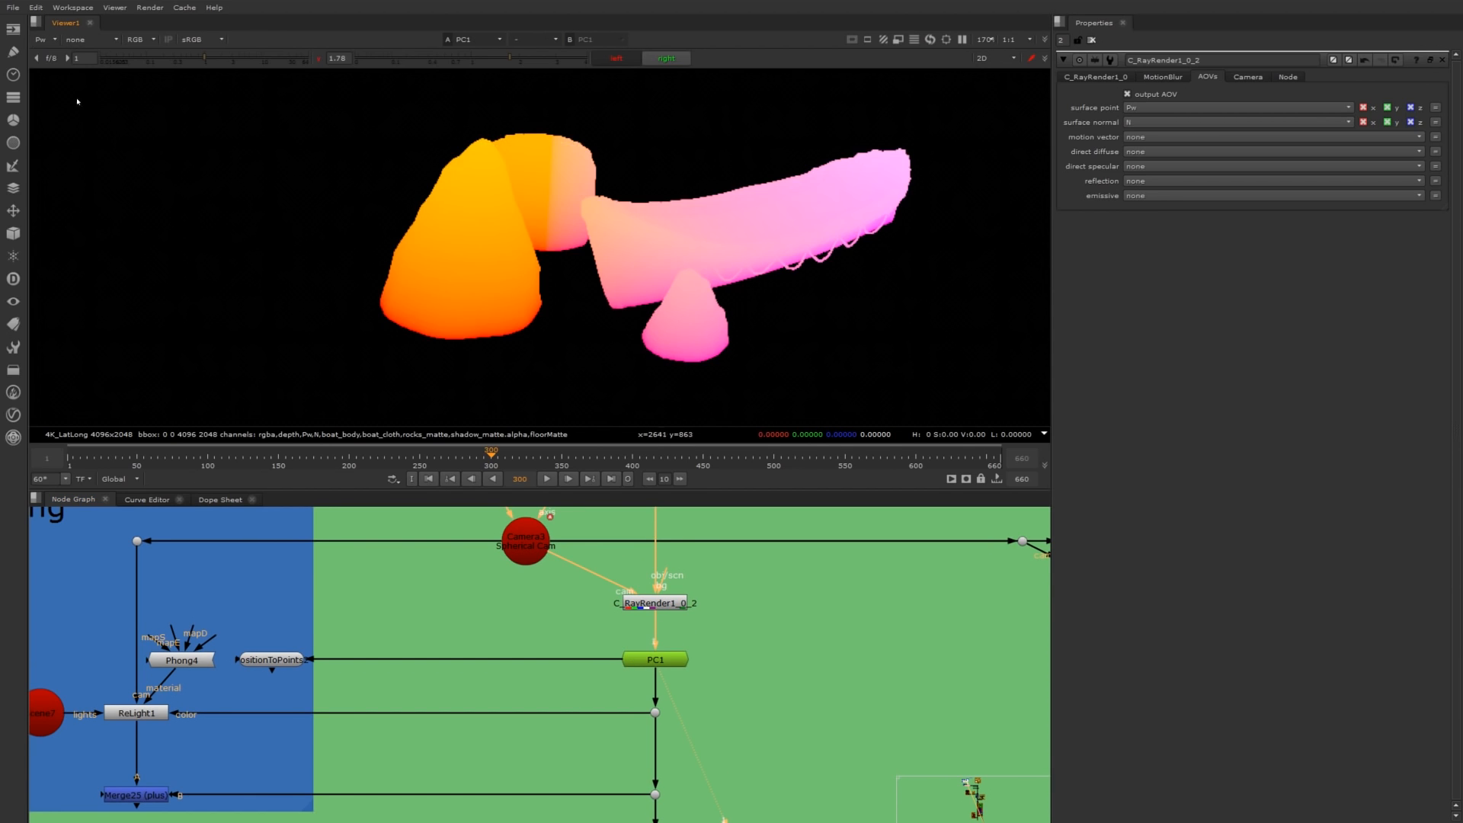
{"action": "left_click", "coordinate": [42, 40]}
{"action": "left_click", "coordinate": [53, 76]}
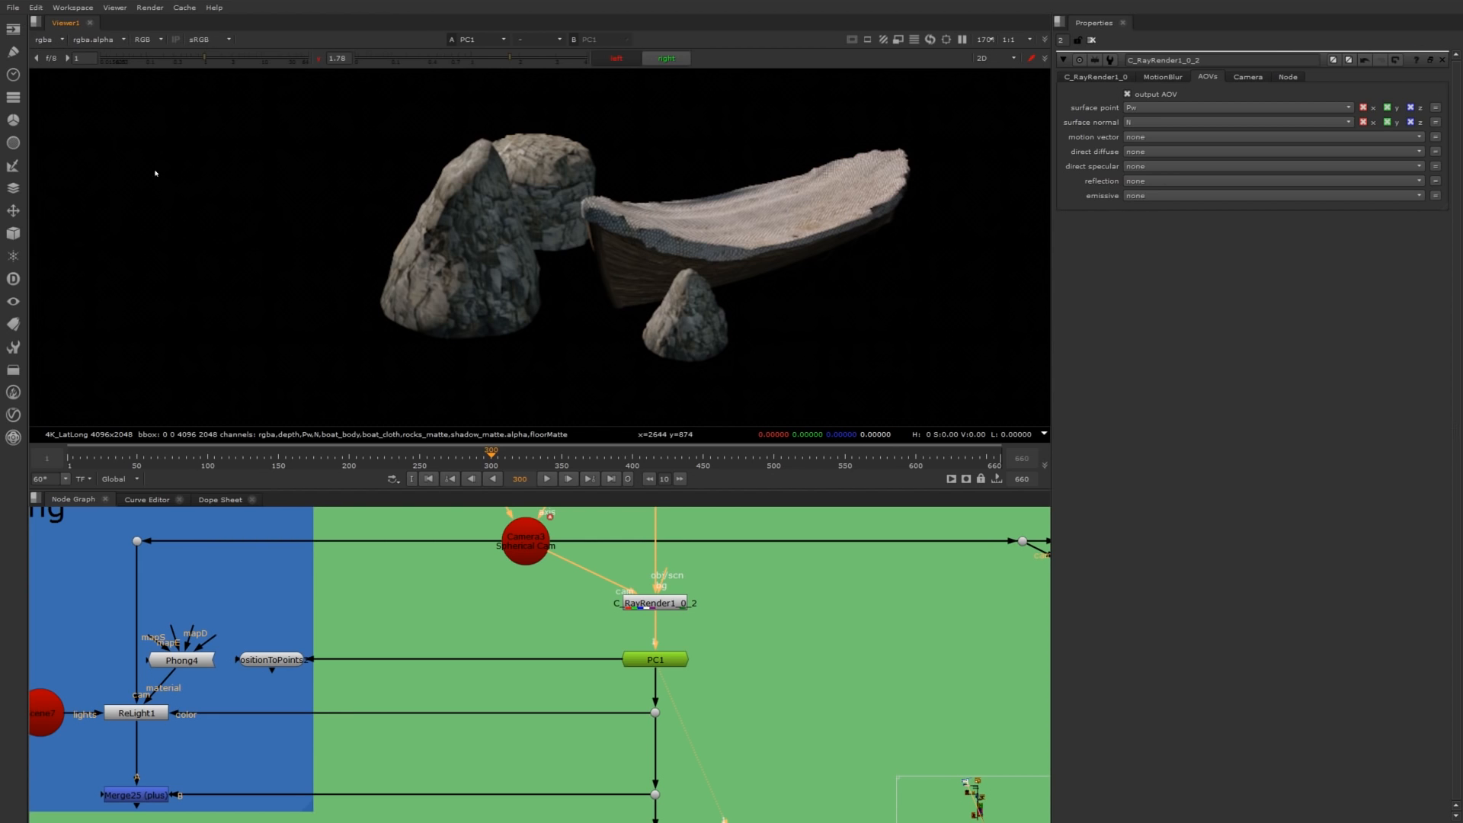
View the PositionToPoints node attached to PC1 and examine the boat and rocks point cloud from several angles.
{"action": "left_click", "coordinate": [278, 660]}
{"action": "key", "text": "1"}
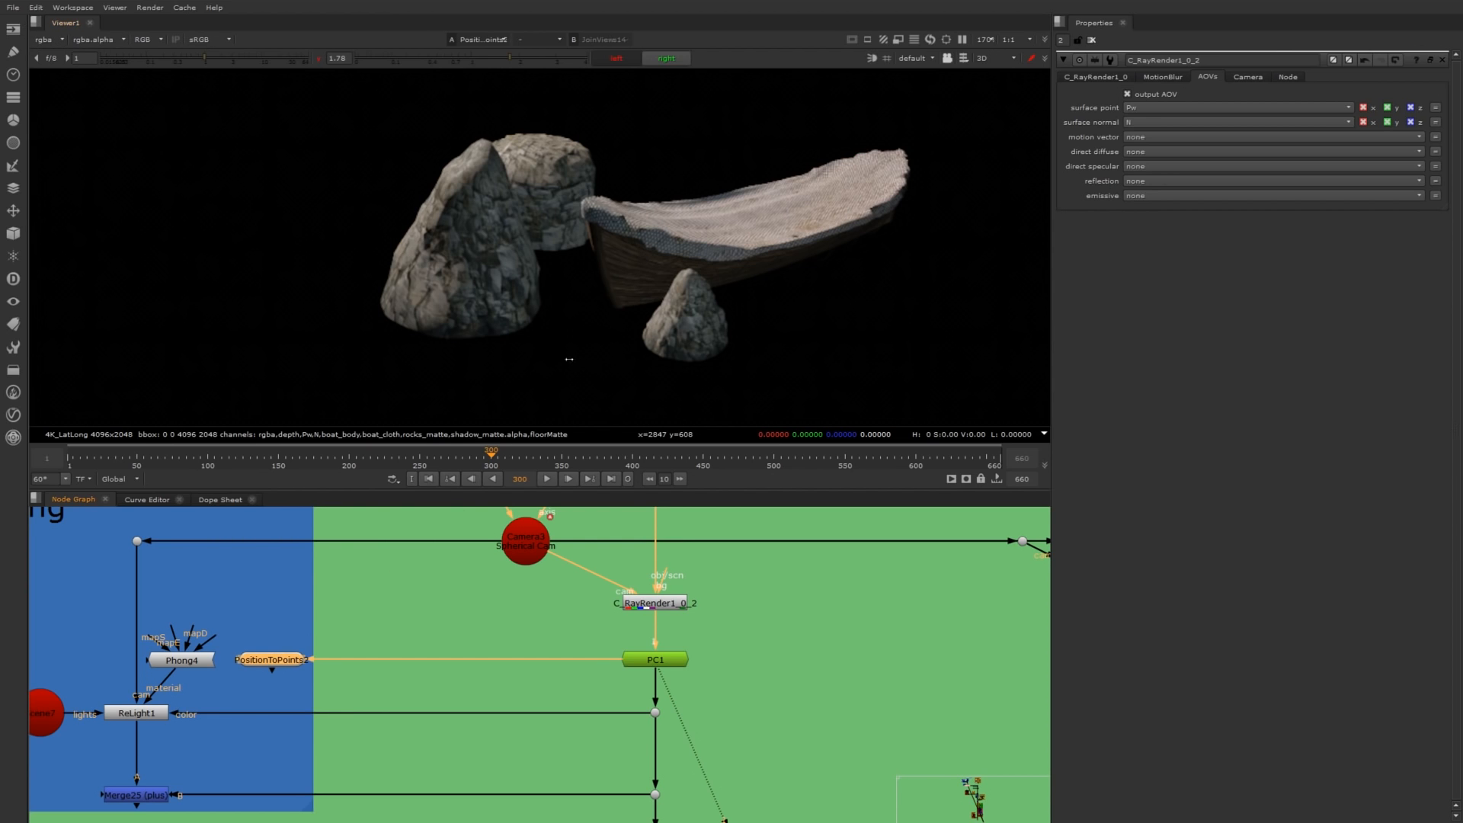
{"action": "left_click_drag", "start_coordinate": [585, 323], "coordinate": [651, 261], "text": "ctrl"}
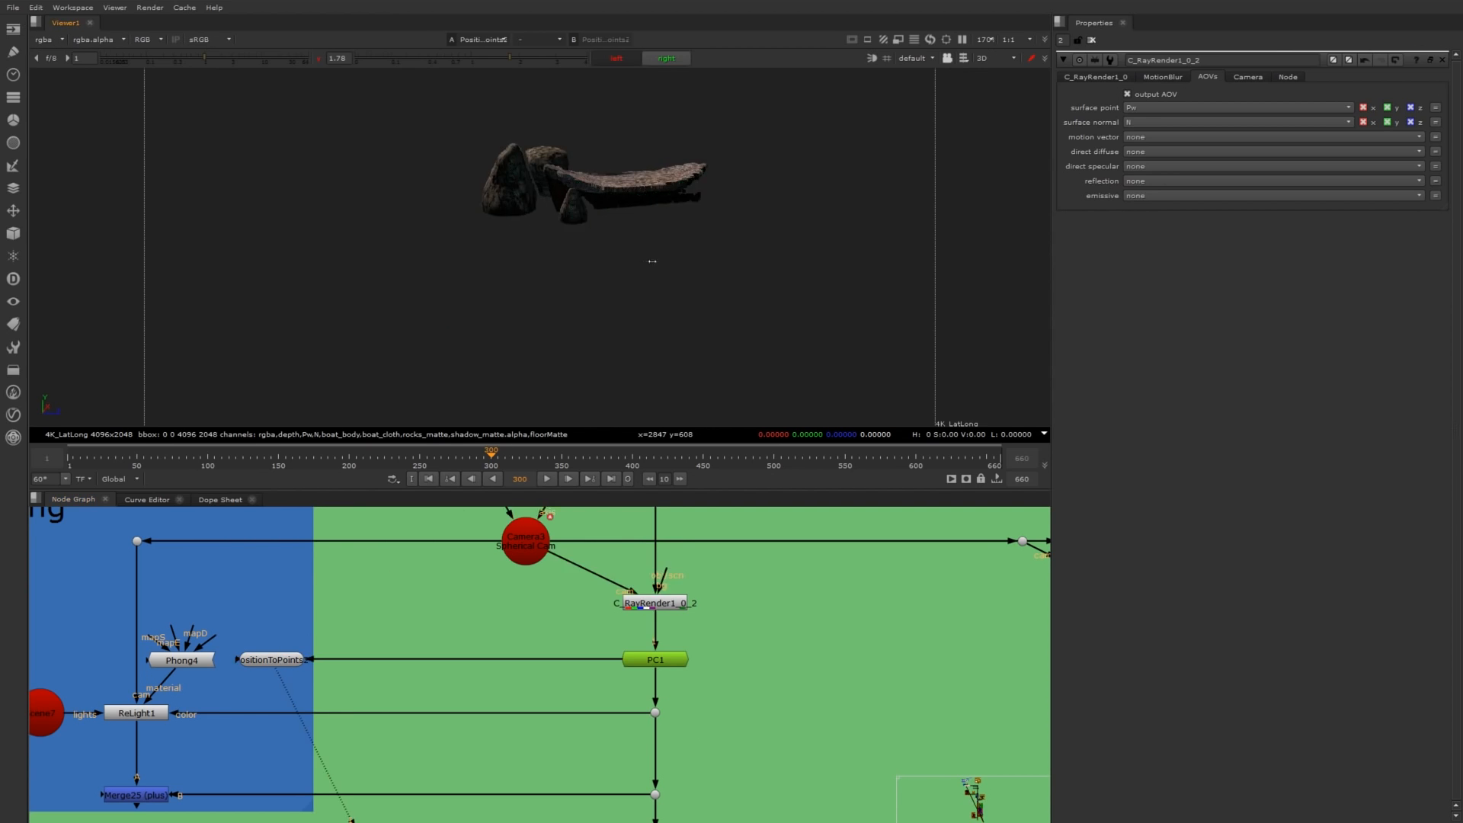
{"action": "left_click_drag", "start_coordinate": [526, 265], "coordinate": [724, 298], "text": "ctrl"}
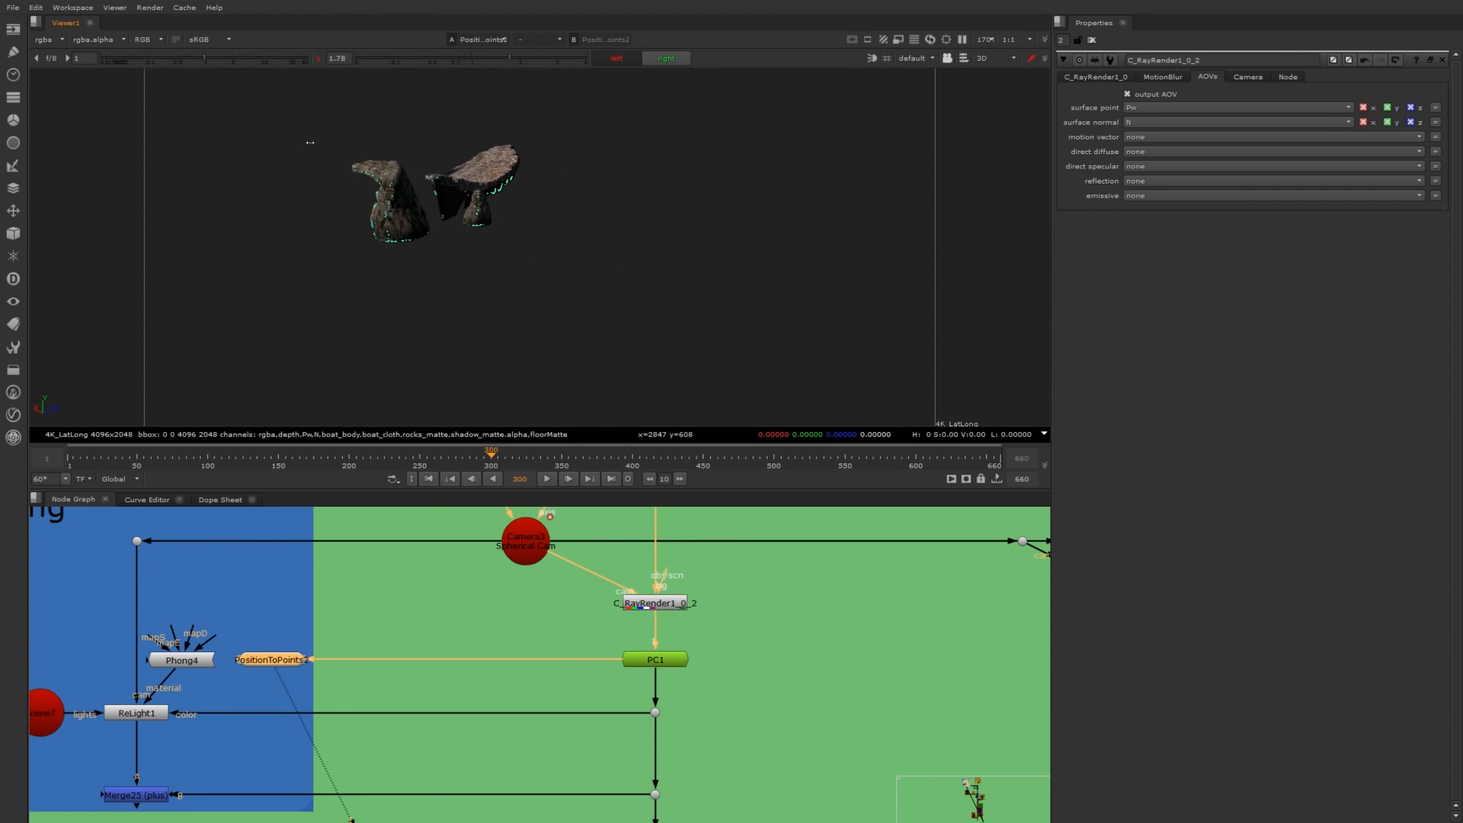
{"action": "middle_click_drag", "start_coordinate": [310, 141], "coordinate": [547, 248], "text": "alt"}
{"action": "left_click_drag", "start_coordinate": [671, 288], "coordinate": [548, 281], "text": "ctrl"}
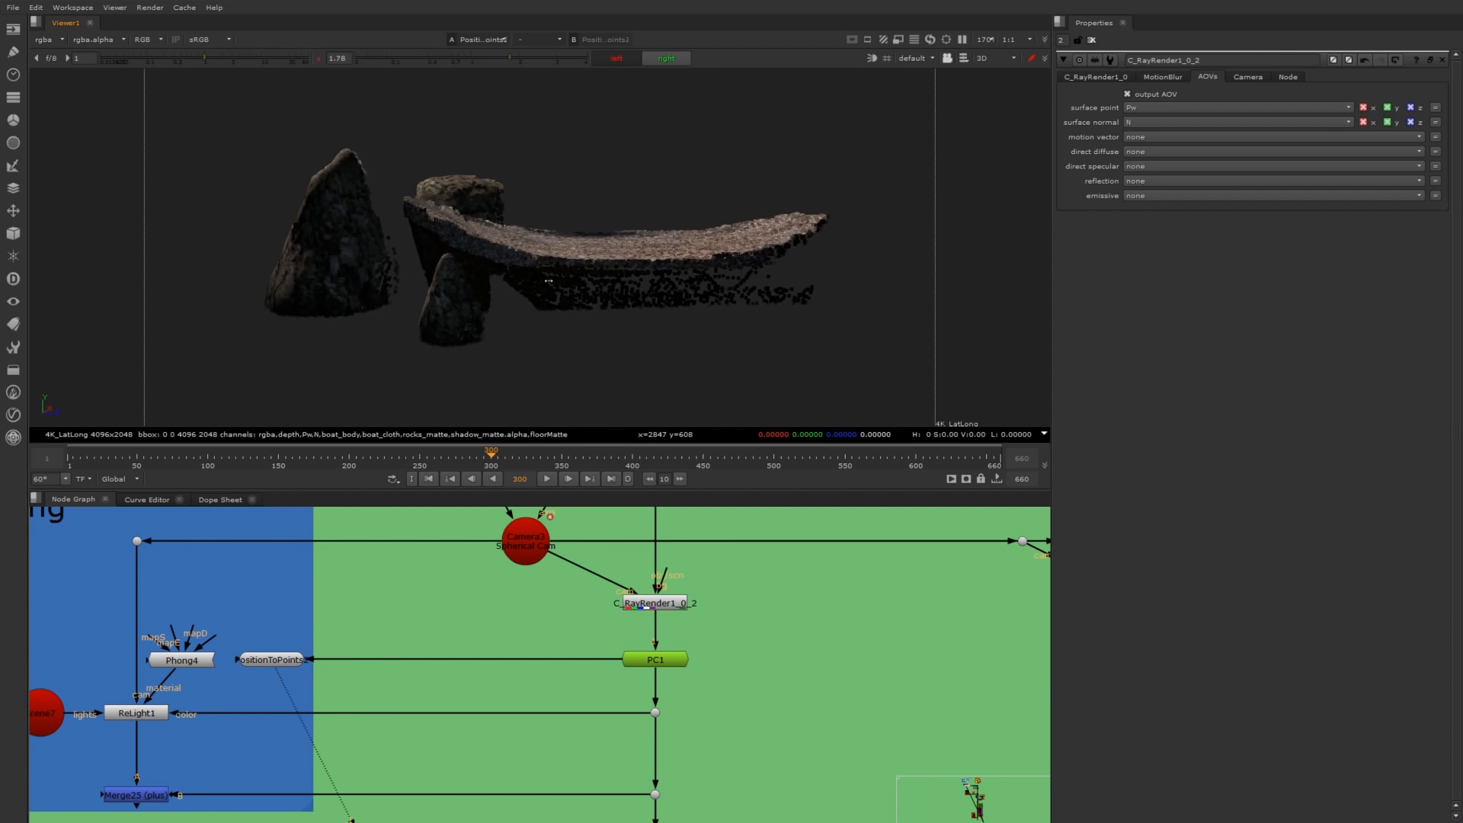
{"action": "middle_click_drag", "start_coordinate": [631, 290], "coordinate": [612, 295], "text": "alt"}
{"action": "left_click_drag", "start_coordinate": [612, 296], "coordinate": [565, 302], "text": "ctrl"}
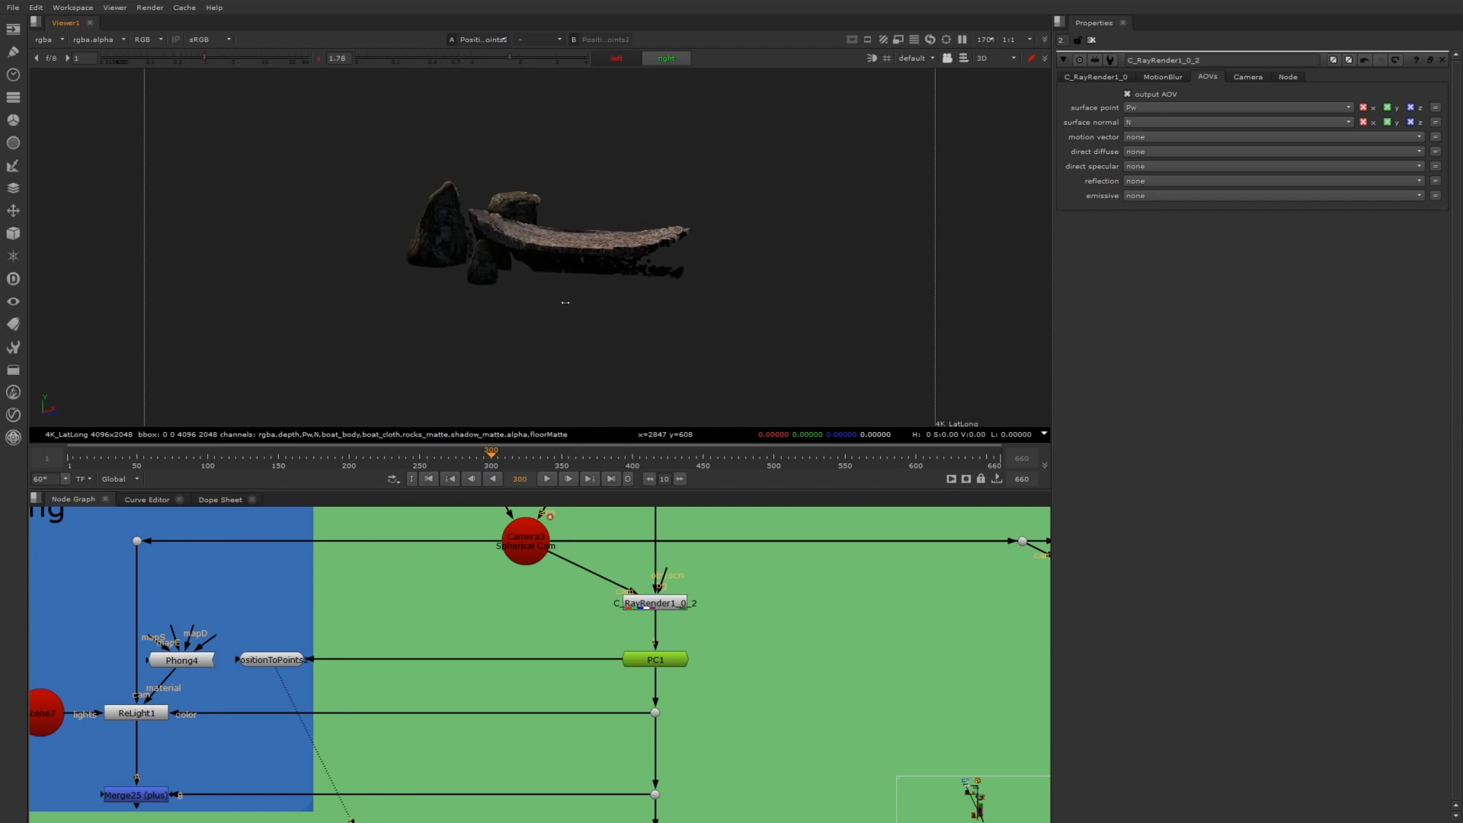
Open the blue and red light nodes of the relighting group and inspect their placement around the point cloud.
{"action": "middle_click_drag", "start_coordinate": [399, 603], "coordinate": [589, 564]}
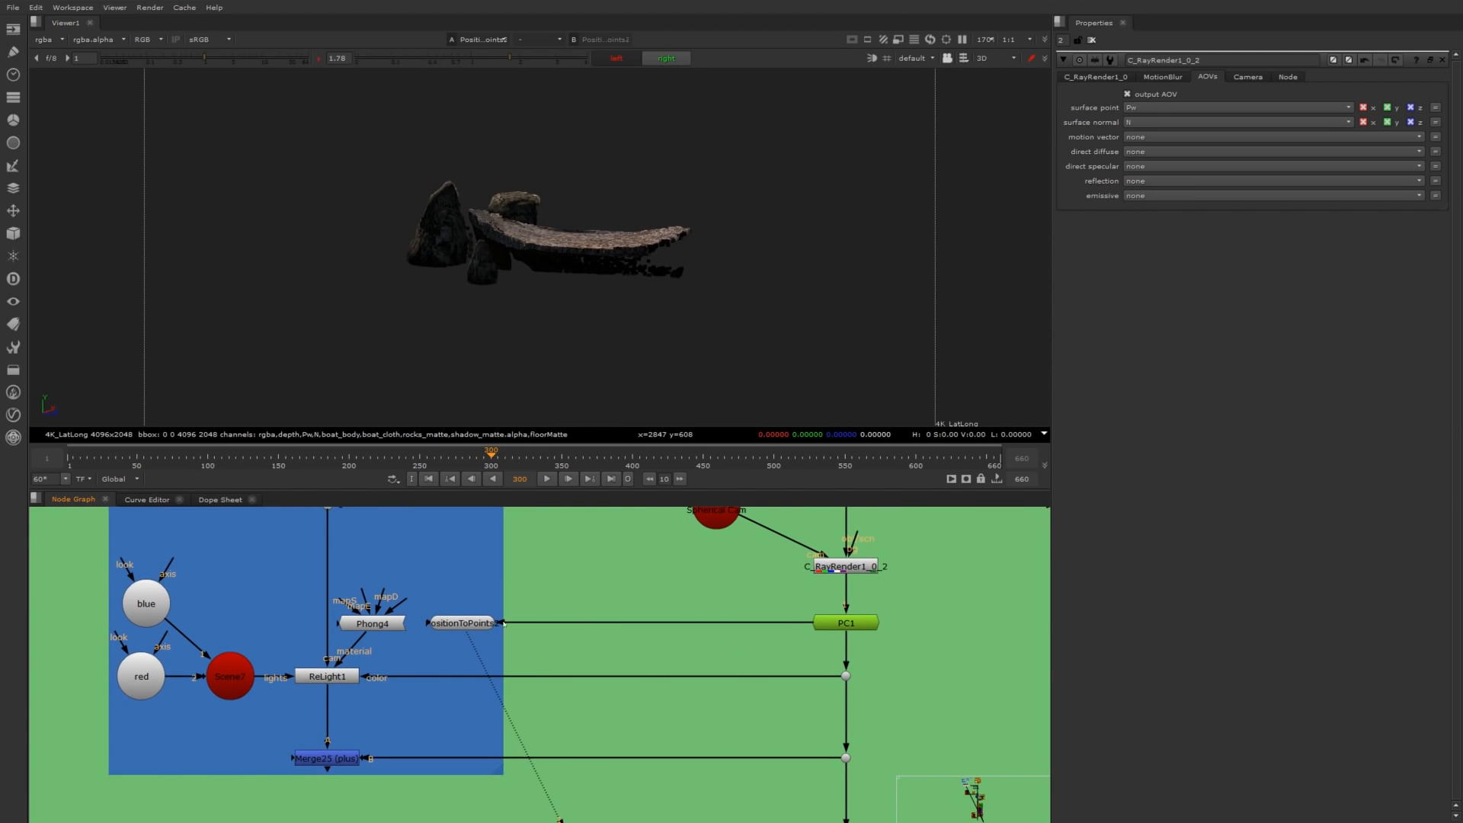
{"action": "middle_click_drag", "start_coordinate": [409, 699], "coordinate": [496, 698]}
{"action": "left_click_drag", "start_coordinate": [248, 606], "coordinate": [252, 587]}
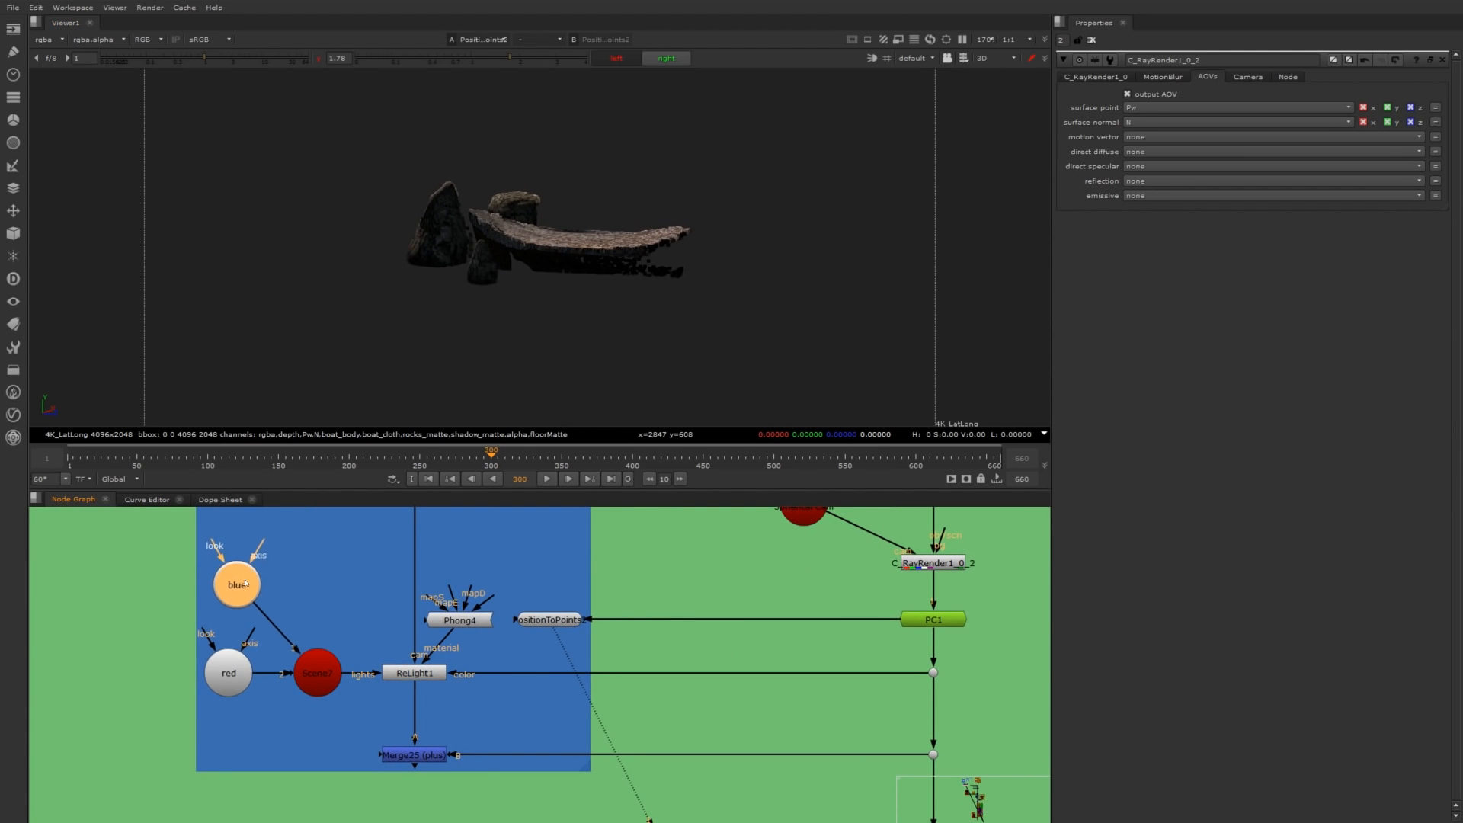
{"action": "double_click", "coordinate": [252, 591]}
{"action": "double_click", "coordinate": [229, 673]}
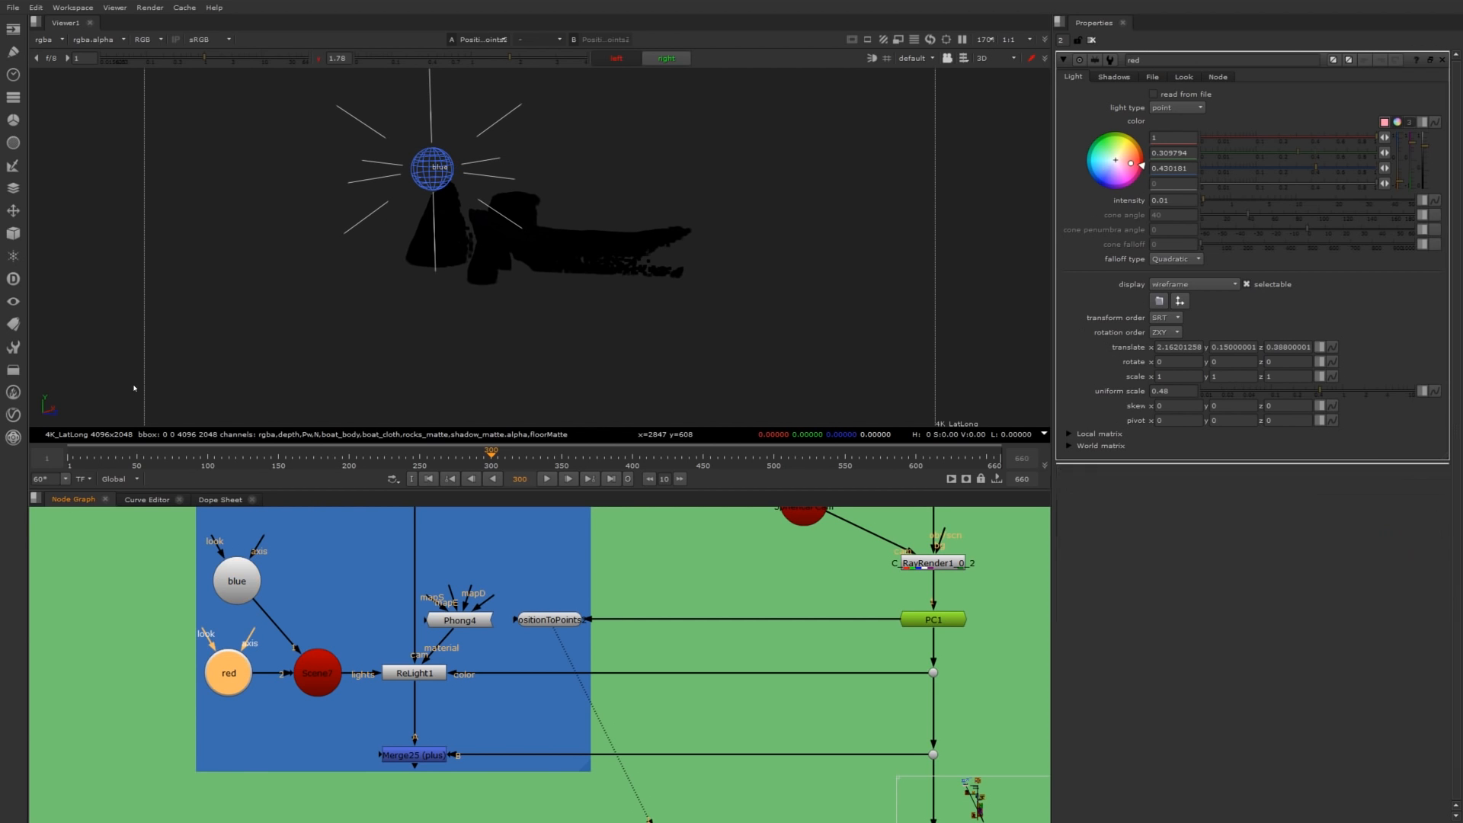
{"action": "middle_click_drag", "start_coordinate": [371, 678], "coordinate": [327, 673]}
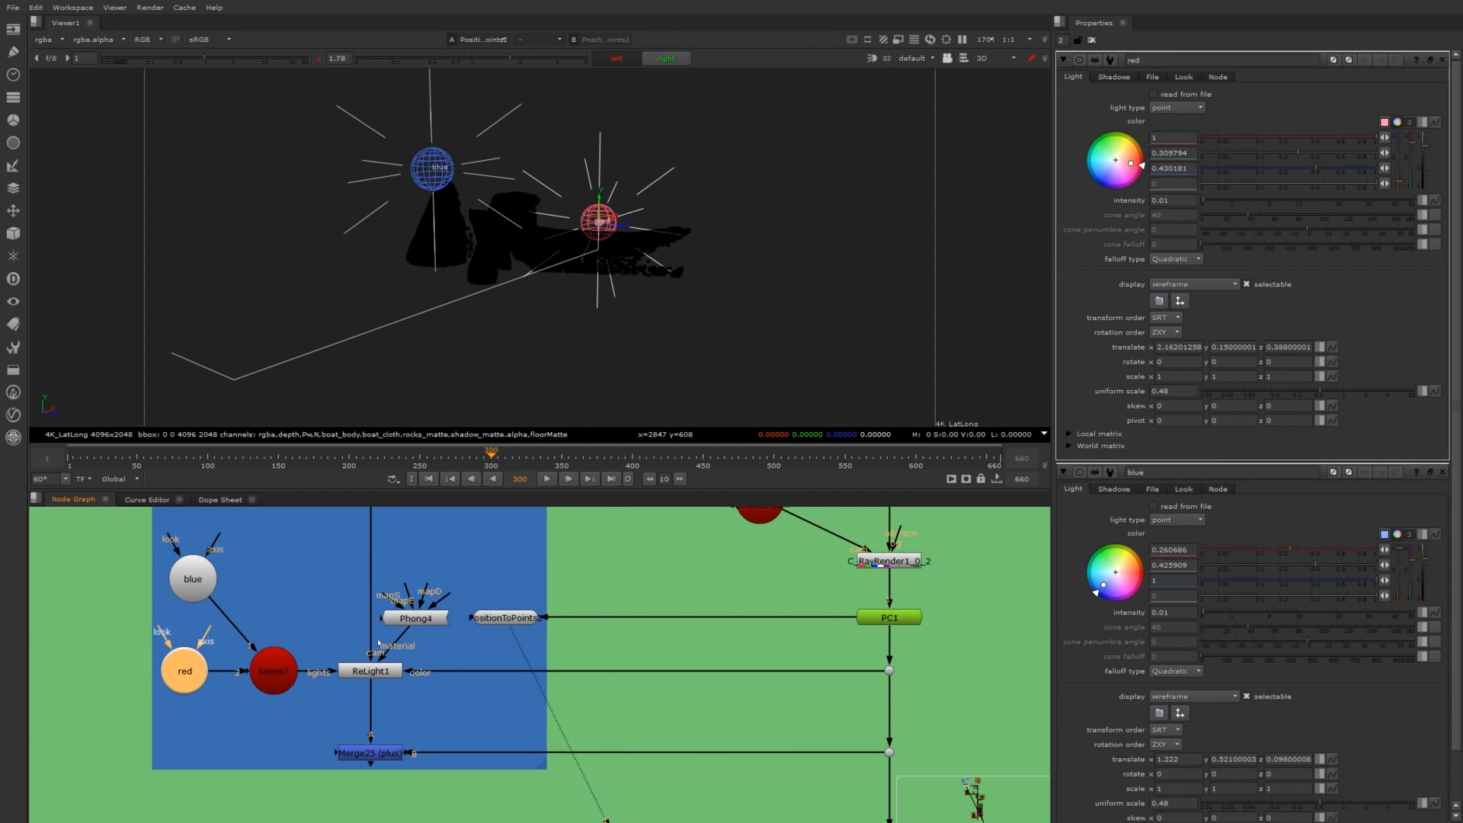
{"action": "left_click_drag", "start_coordinate": [503, 304], "coordinate": [478, 285], "text": "ctrl"}
View ReLight1, review its normal and position inputs, and examine its 2D light output along with the Phong4 material.
{"action": "middle_click_drag", "start_coordinate": [420, 654], "coordinate": [500, 680]}
{"action": "left_click", "coordinate": [455, 699]}
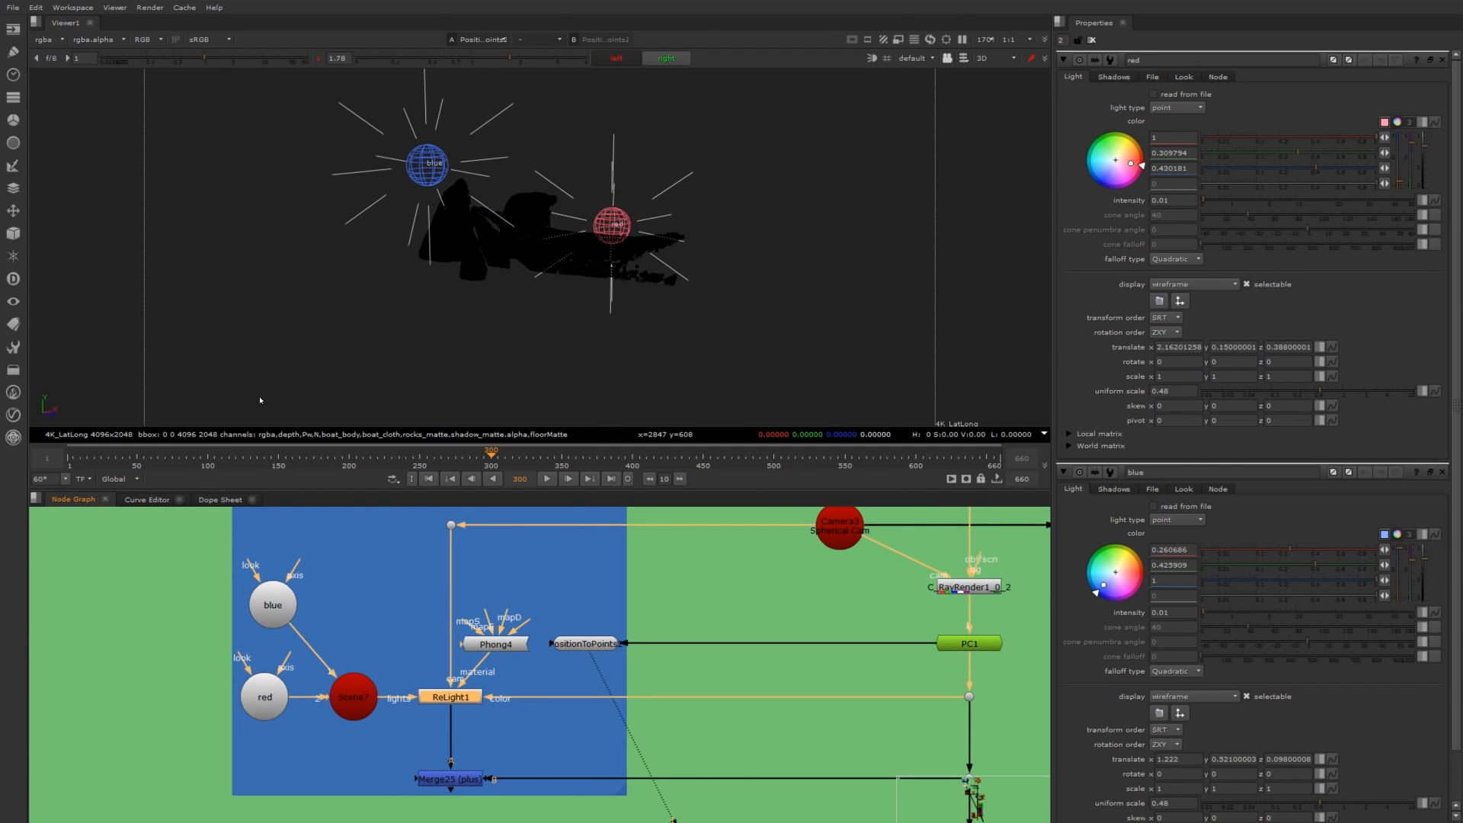
{"action": "key", "text": "1"}
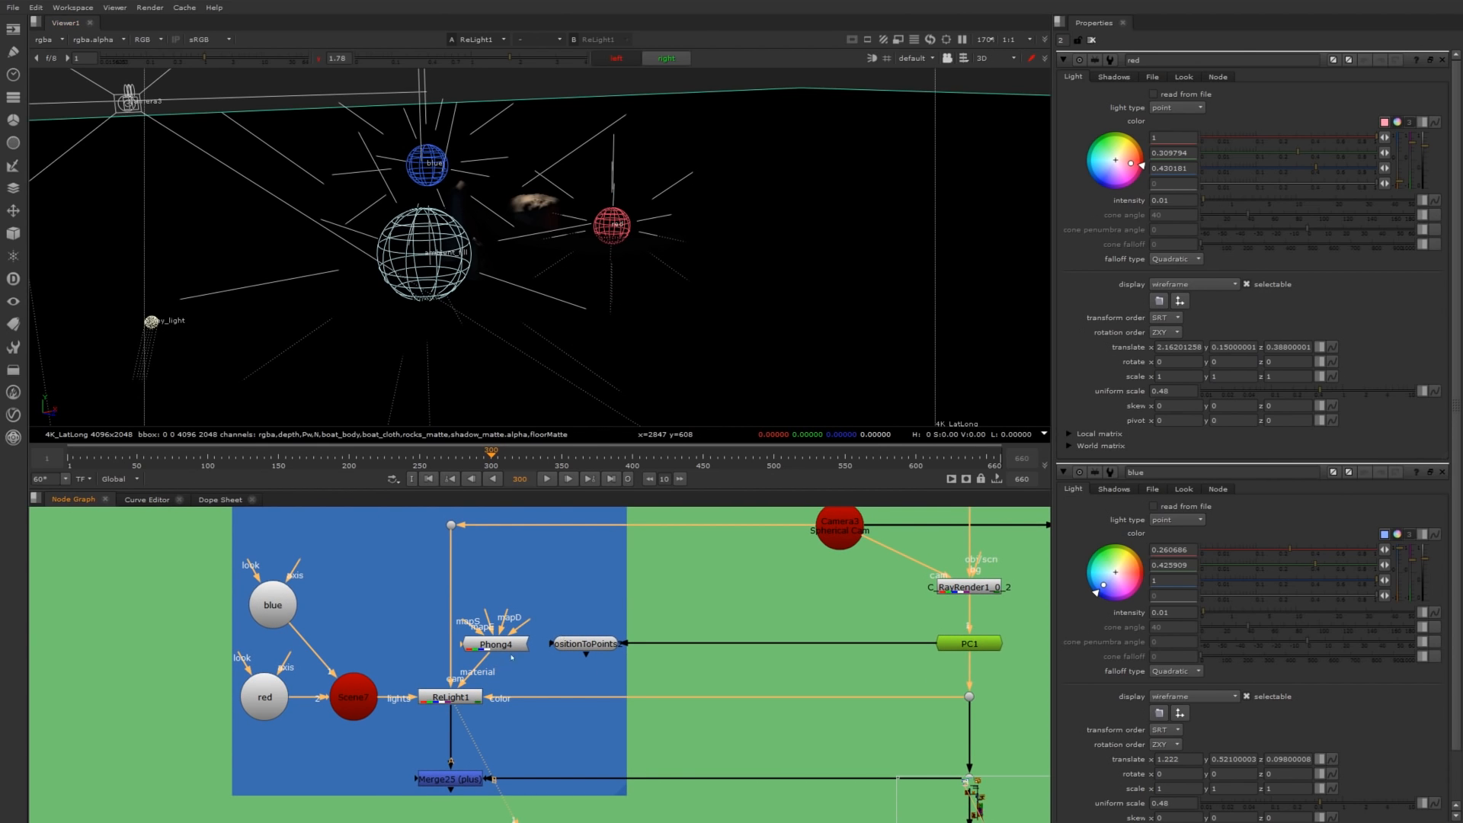
{"action": "double_click", "coordinate": [464, 697]}
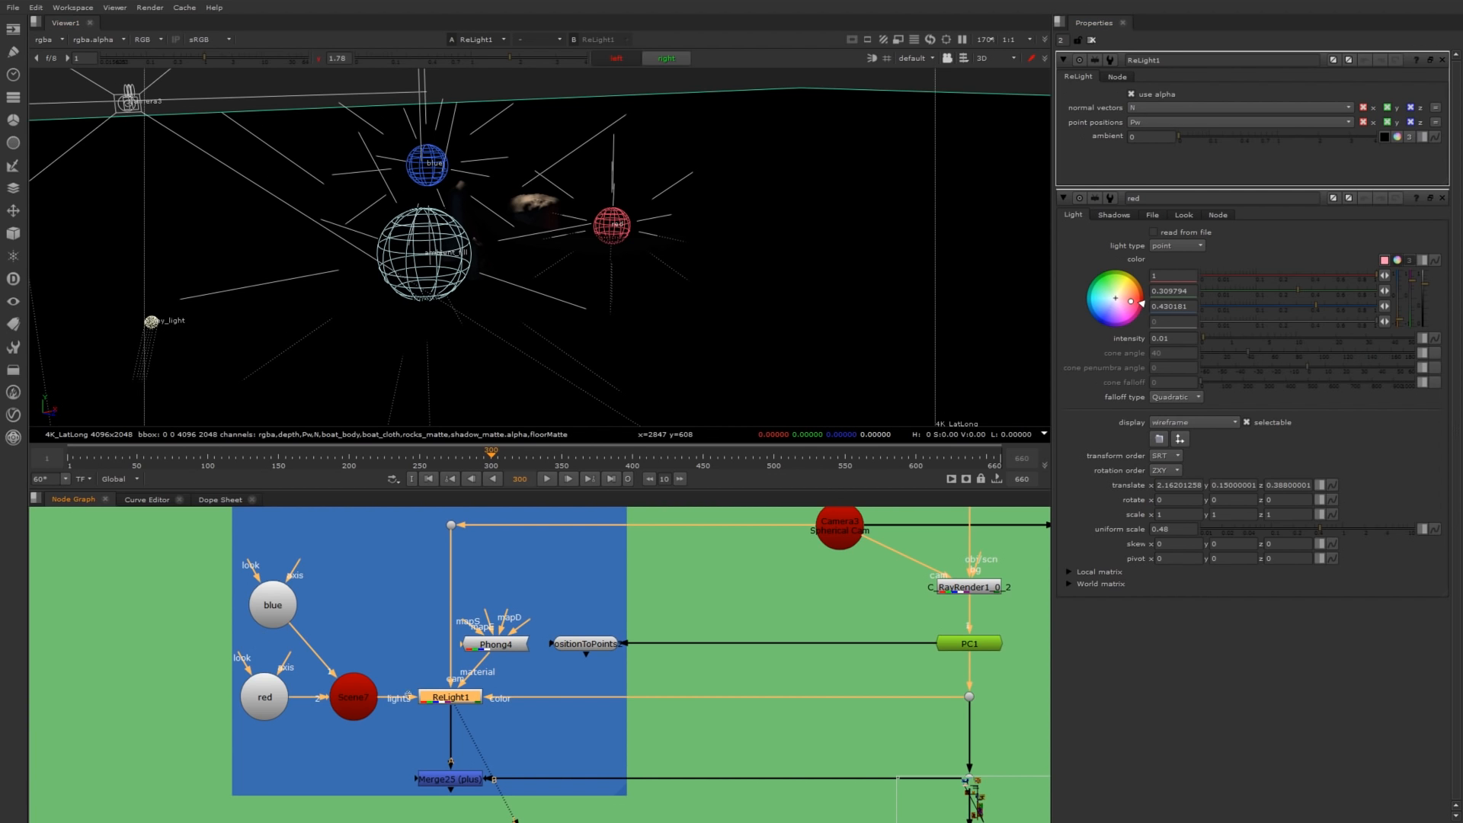
{"action": "mouse_move", "coordinate": [488, 252]}
{"action": "left_mouse_down", "text": "ctrl"}
{"action": "mouse_move", "coordinate": [587, 278]}
{"action": "mouse_move", "coordinate": [633, 270]}
{"action": "mouse_move", "coordinate": [507, 282]}
{"action": "mouse_move", "coordinate": [476, 268]}
{"action": "left_mouse_up", "text": "ctrl"}
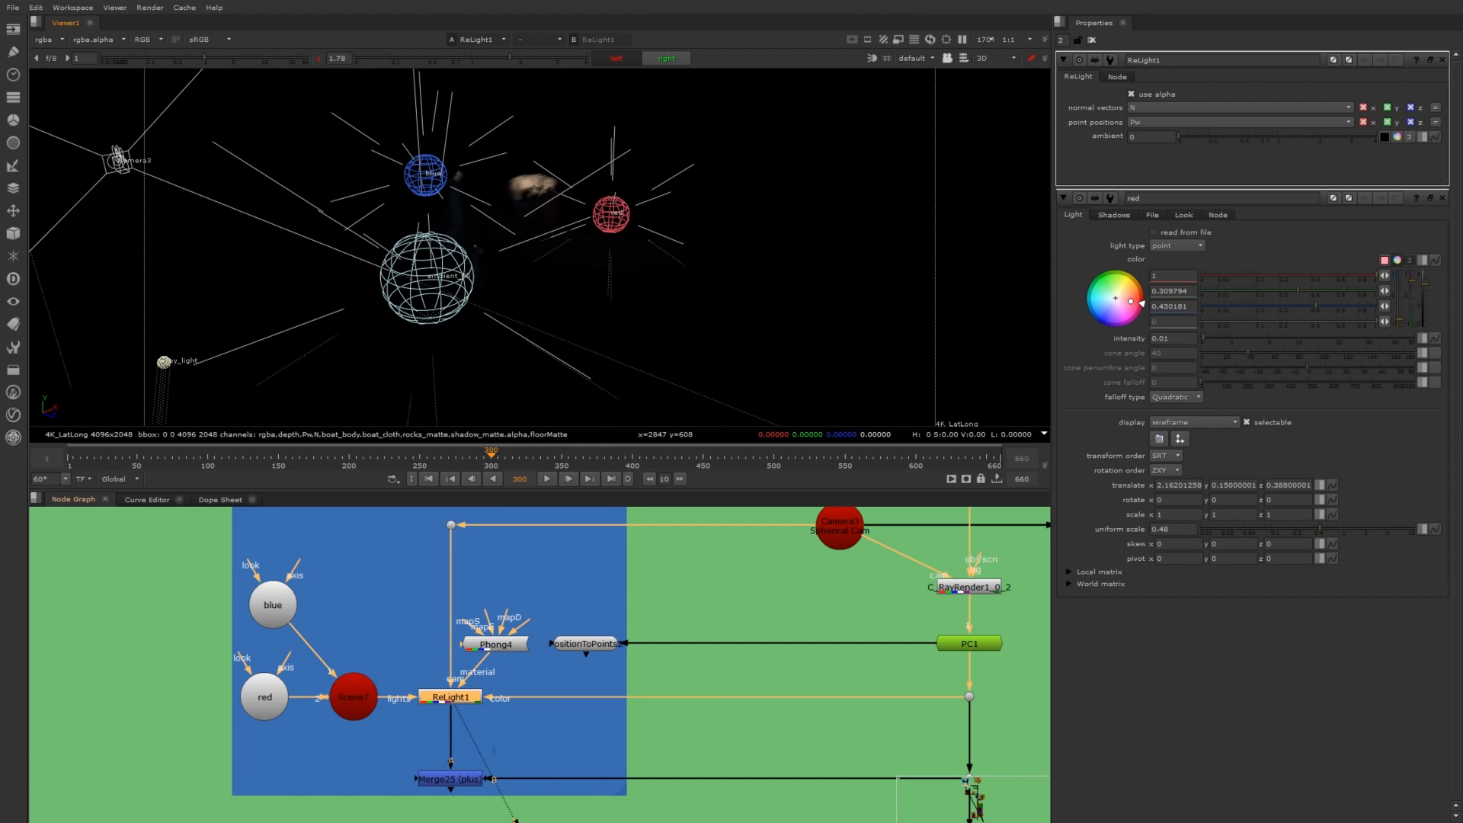
{"action": "middle_click_drag", "start_coordinate": [494, 749], "coordinate": [467, 706]}
{"action": "key", "text": "Tab"}
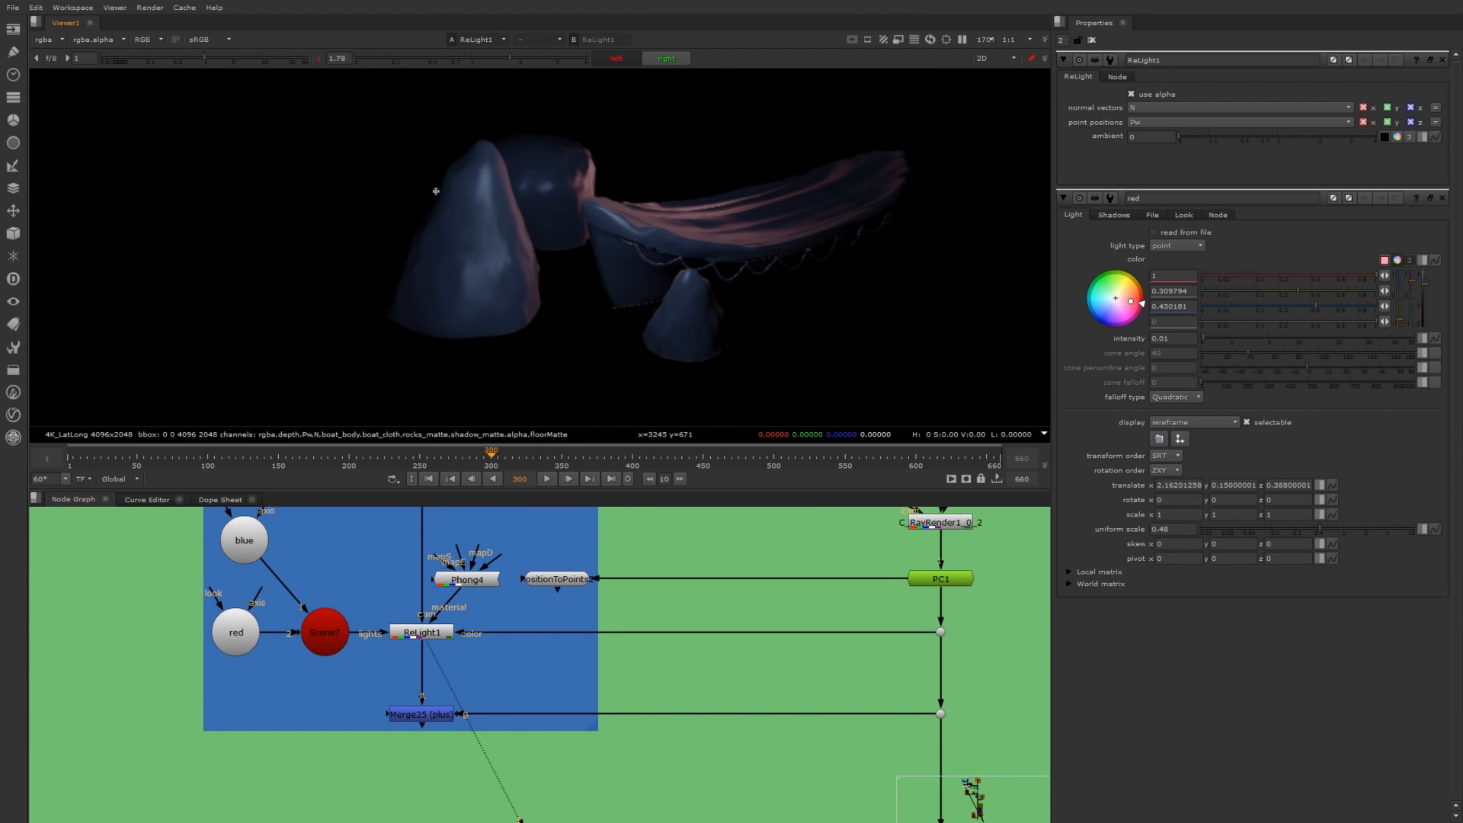
{"action": "left_click", "coordinate": [468, 580]}
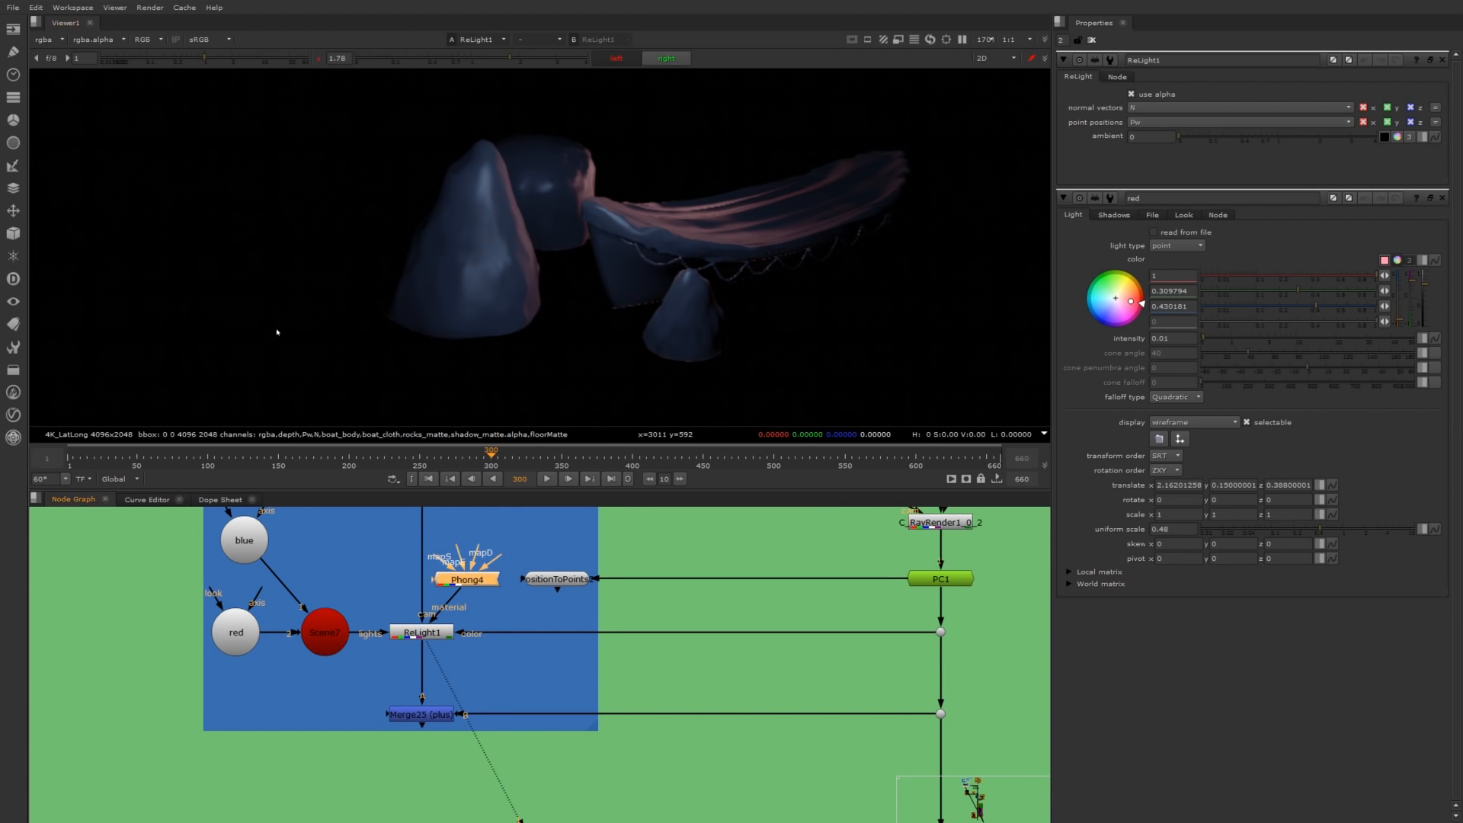
Raise the blue light's intensity to 0.02.
{"action": "double_click", "coordinate": [249, 532]}
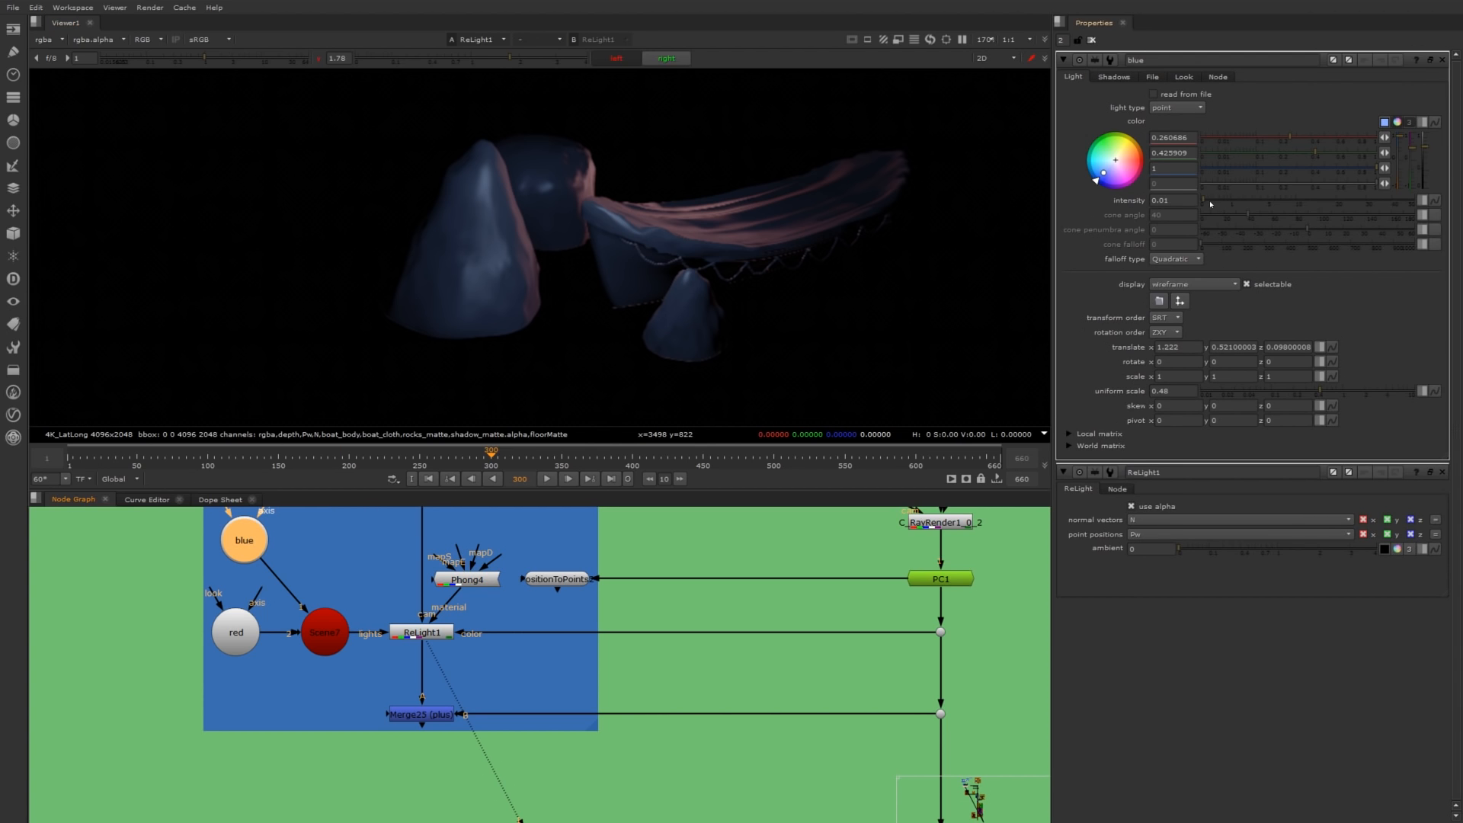
{"action": "left_click_drag", "start_coordinate": [1211, 204], "coordinate": [1217, 201]}
{"action": "left_click_drag", "start_coordinate": [1217, 202], "coordinate": [1207, 200]}
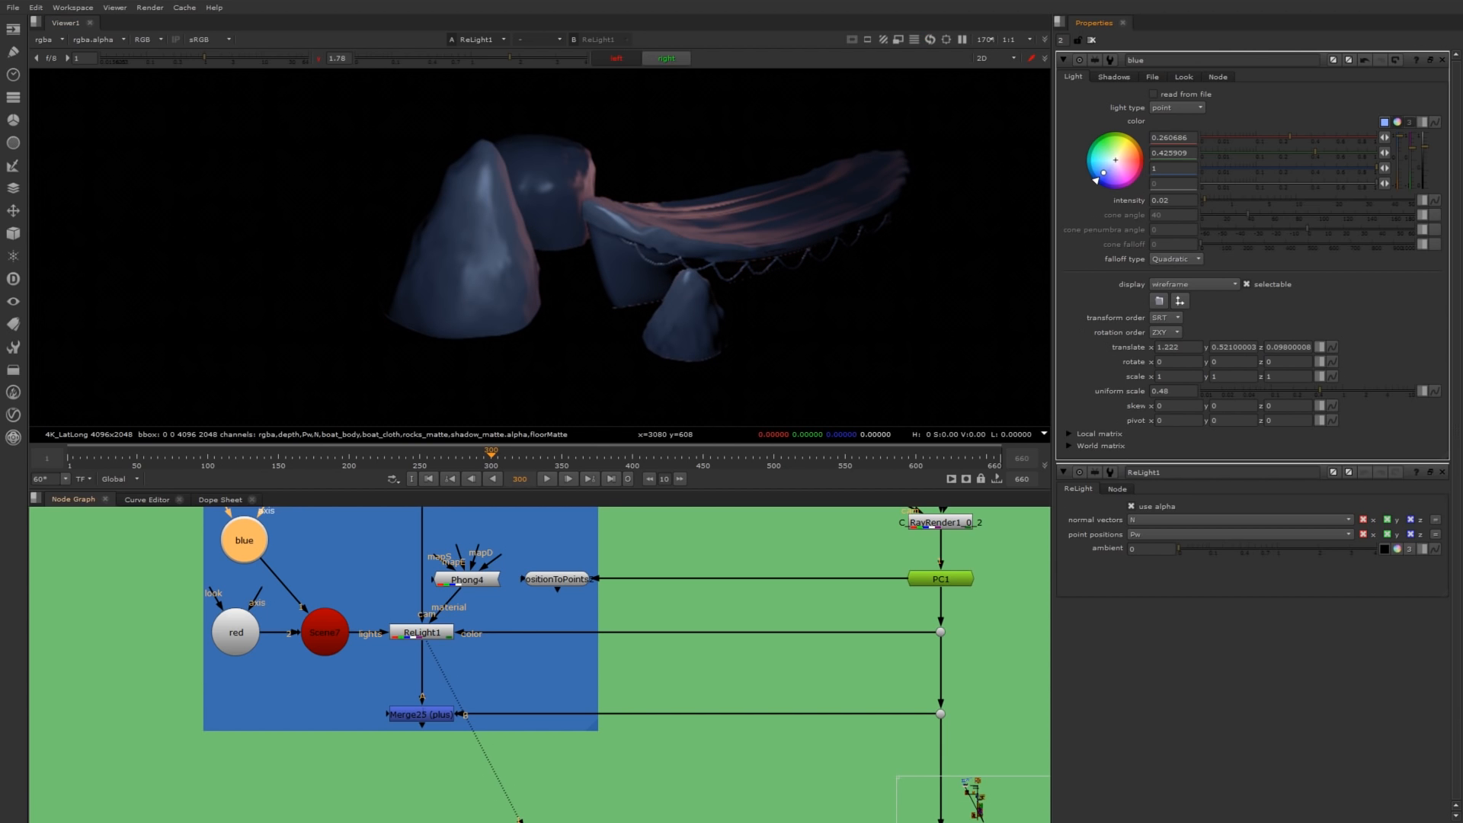
Check the relit boat and rocks at Merge25 and set the blue light's intensity to 0.01.
{"action": "key", "text": "1"}
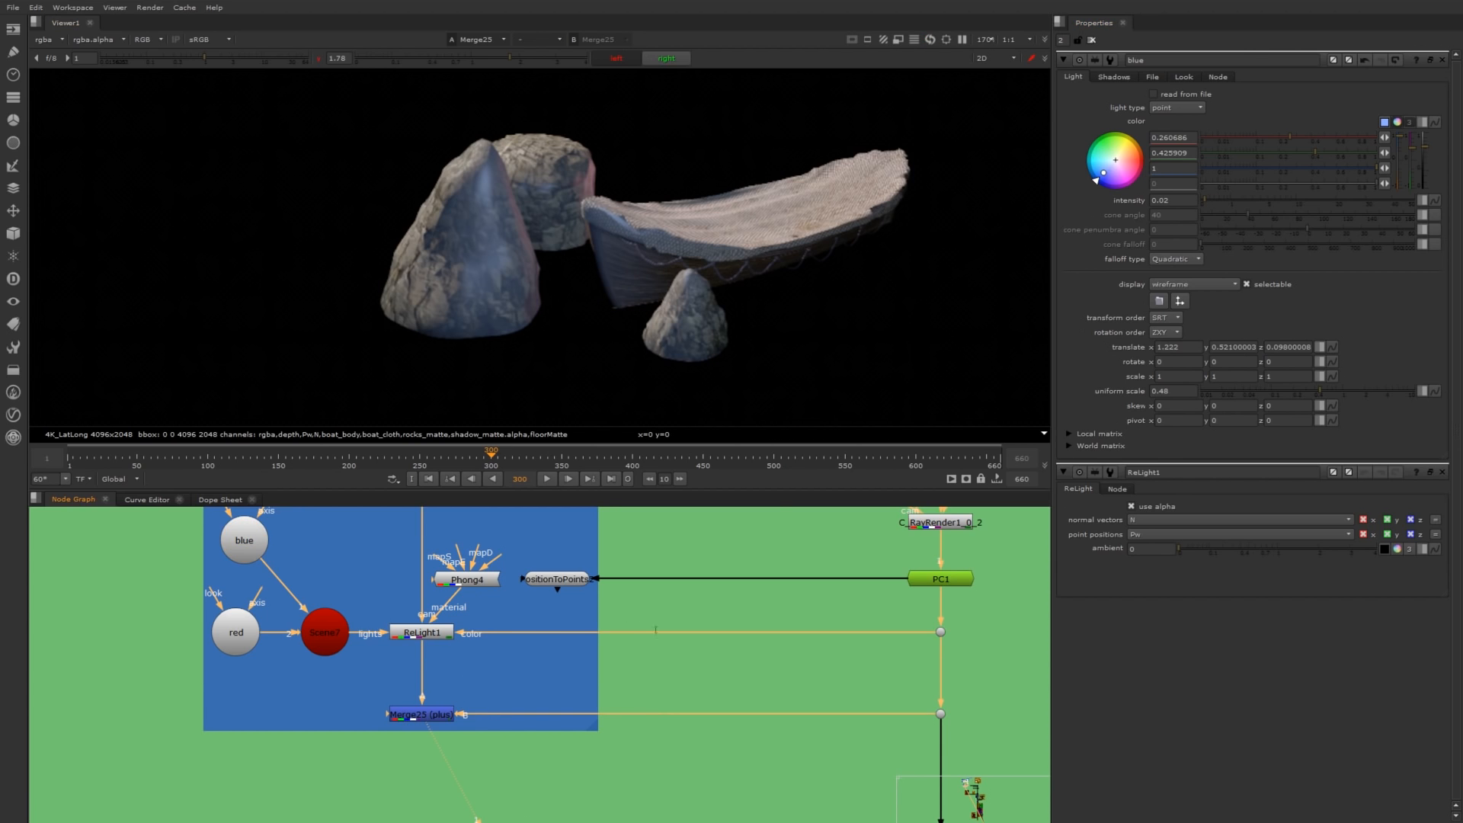
{"action": "scroll", "coordinate": [656, 630], "scroll_direction": "down", "scroll_amount": 5}
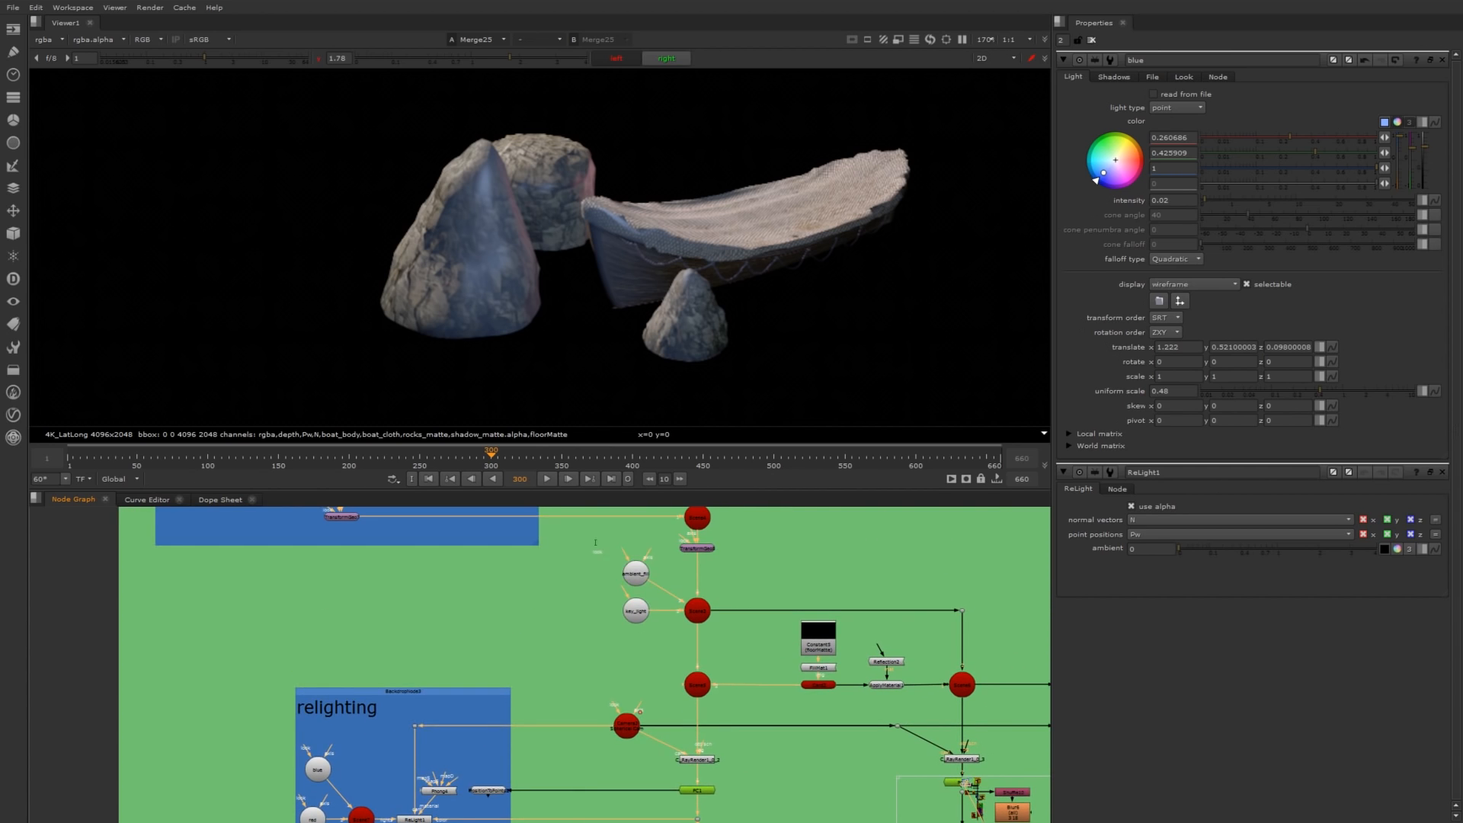
{"action": "left_click_drag", "start_coordinate": [595, 543], "coordinate": [672, 644]}
{"action": "middle_click_drag", "start_coordinate": [671, 640], "coordinate": [608, 563]}
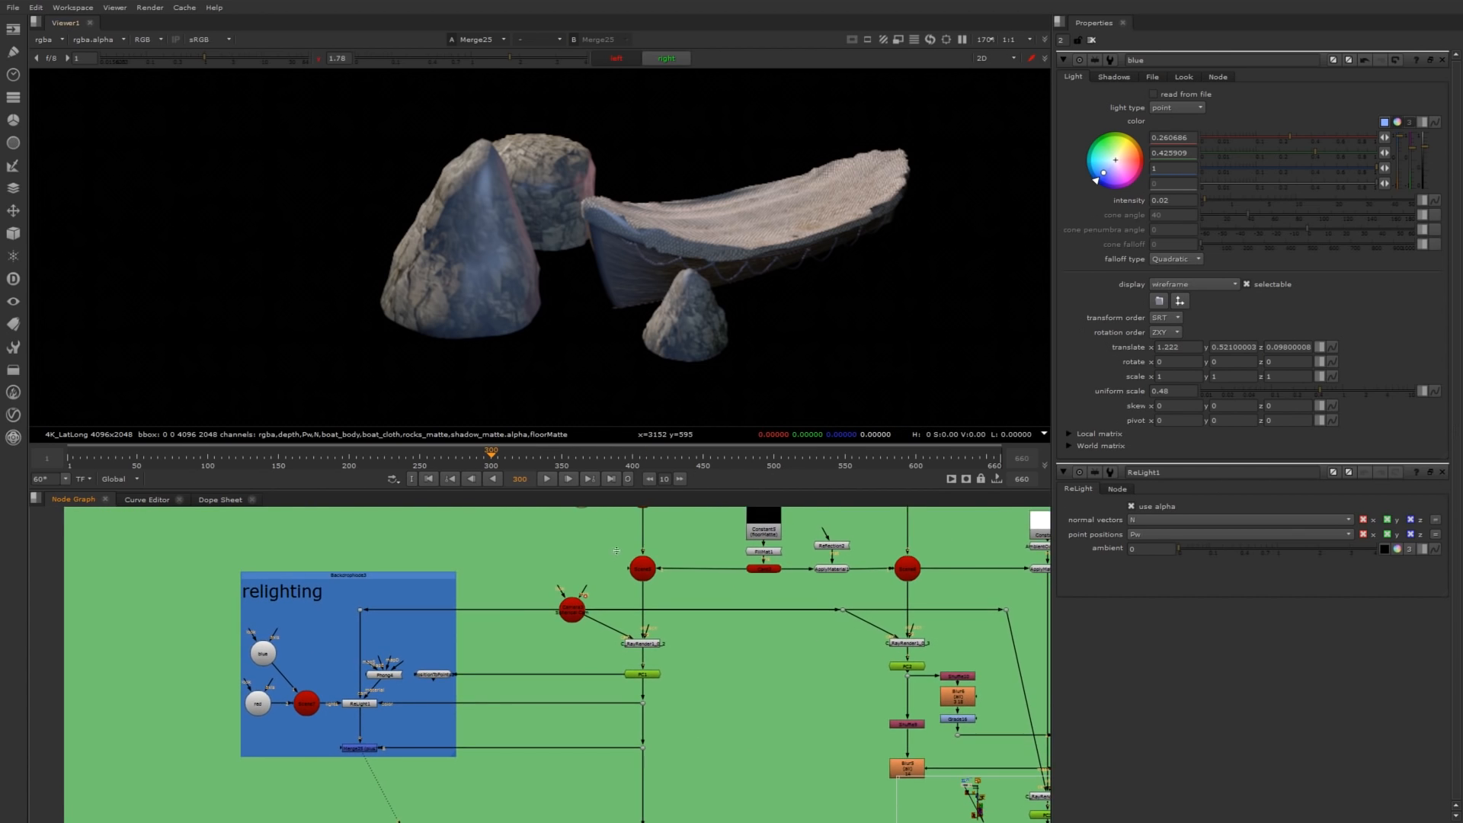
{"action": "left_click", "coordinate": [1162, 200]}
{"action": "key", "text": "Return"}
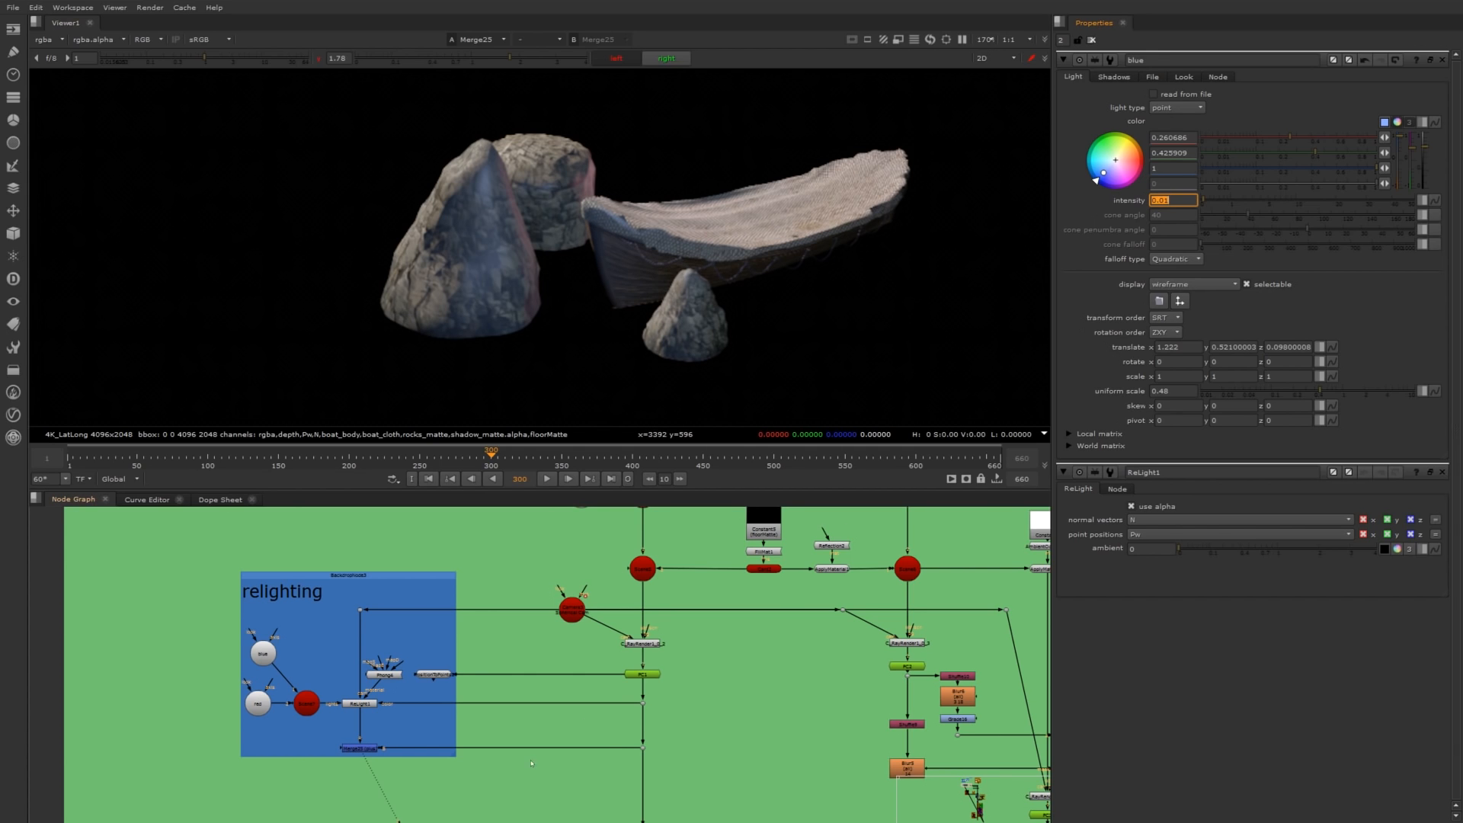
View the boat and rocks at PC1 without relighting and review the list of available matte layers.
{"action": "left_click_drag", "start_coordinate": [701, 701], "coordinate": [619, 664]}
{"action": "key", "text": "1"}
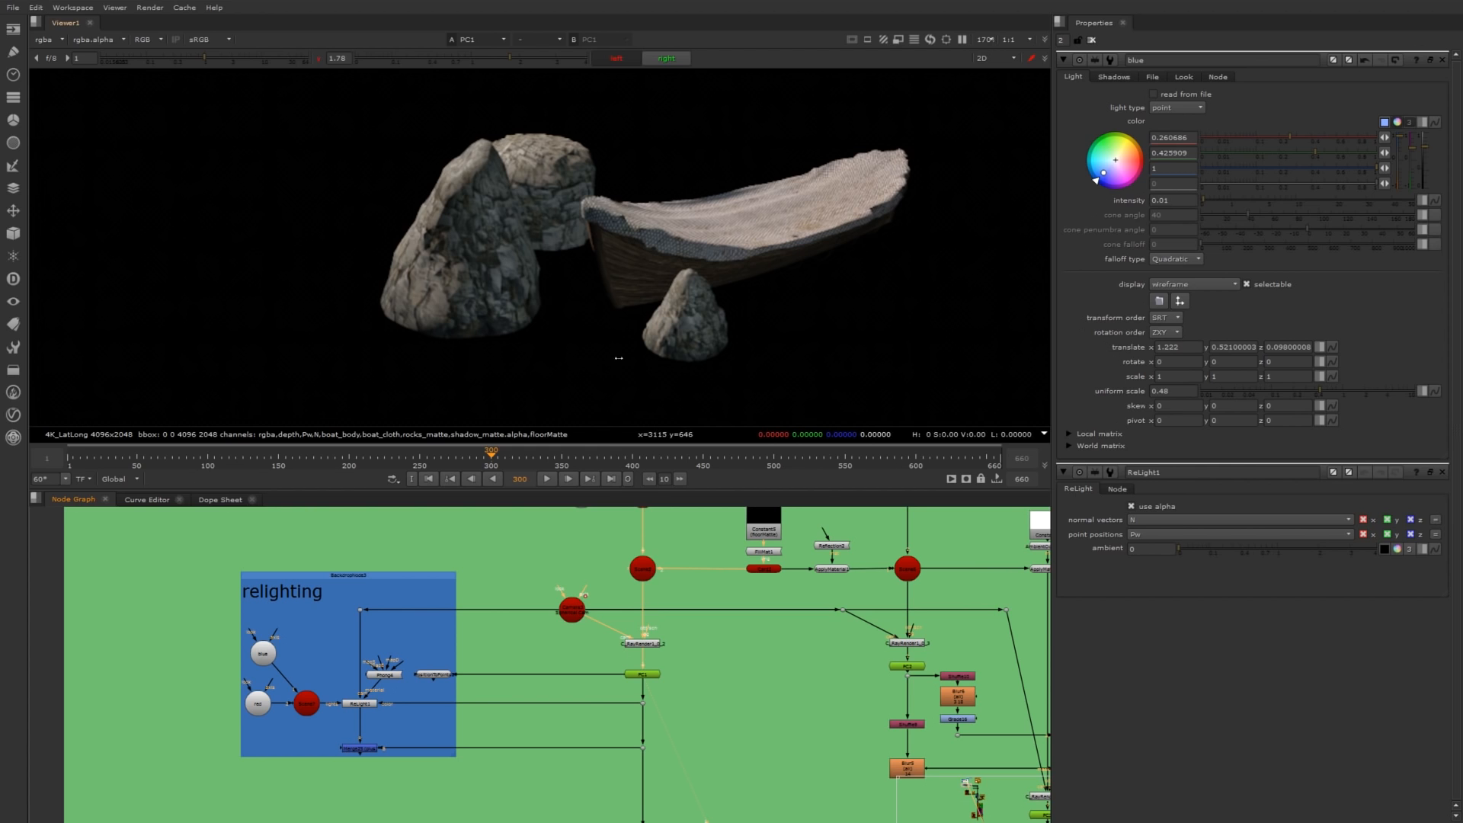
{"action": "scroll", "coordinate": [644, 241], "scroll_direction": "down", "scroll_amount": 3}
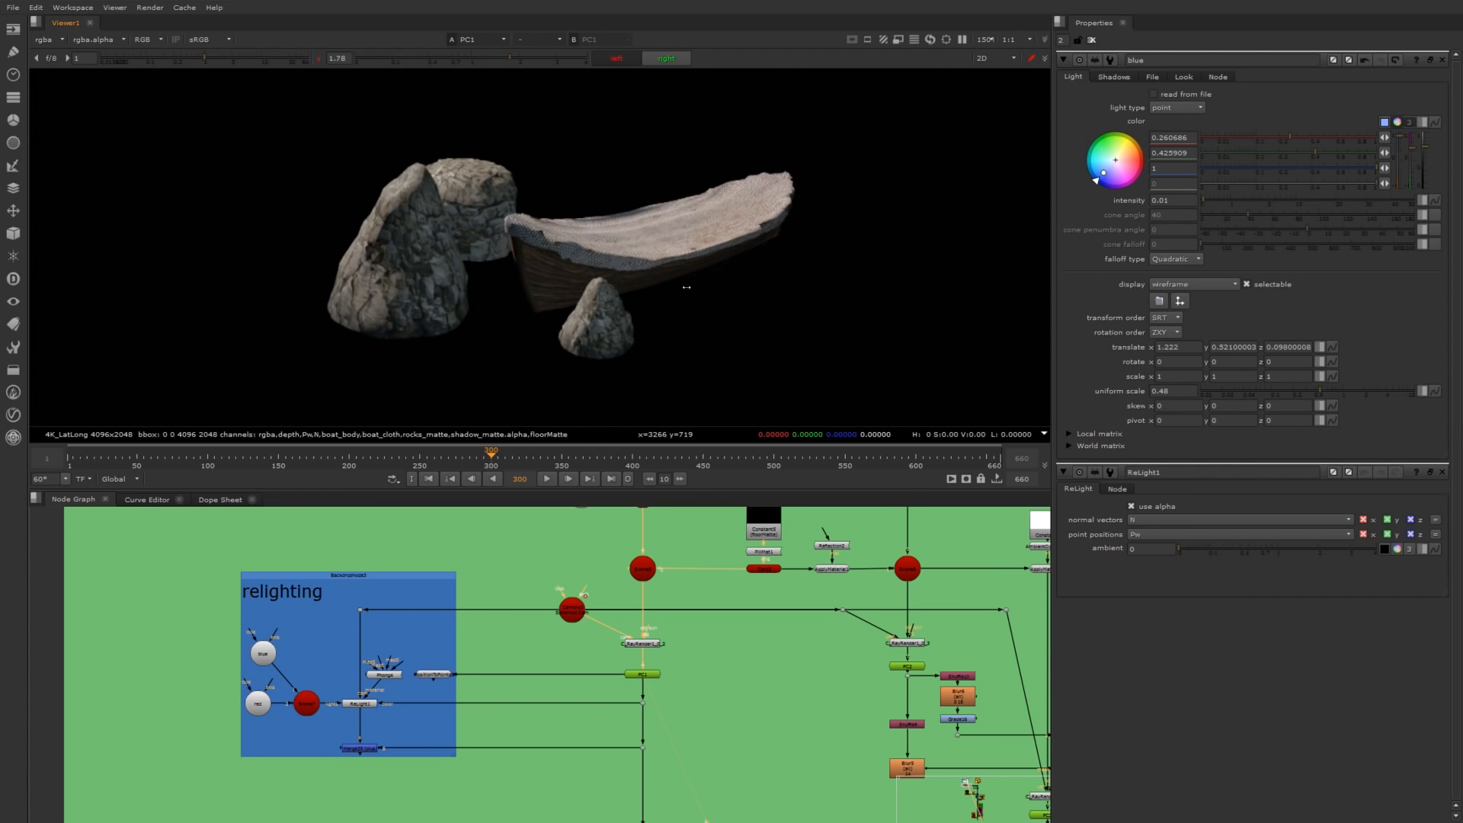
{"action": "left_click", "coordinate": [76, 45]}
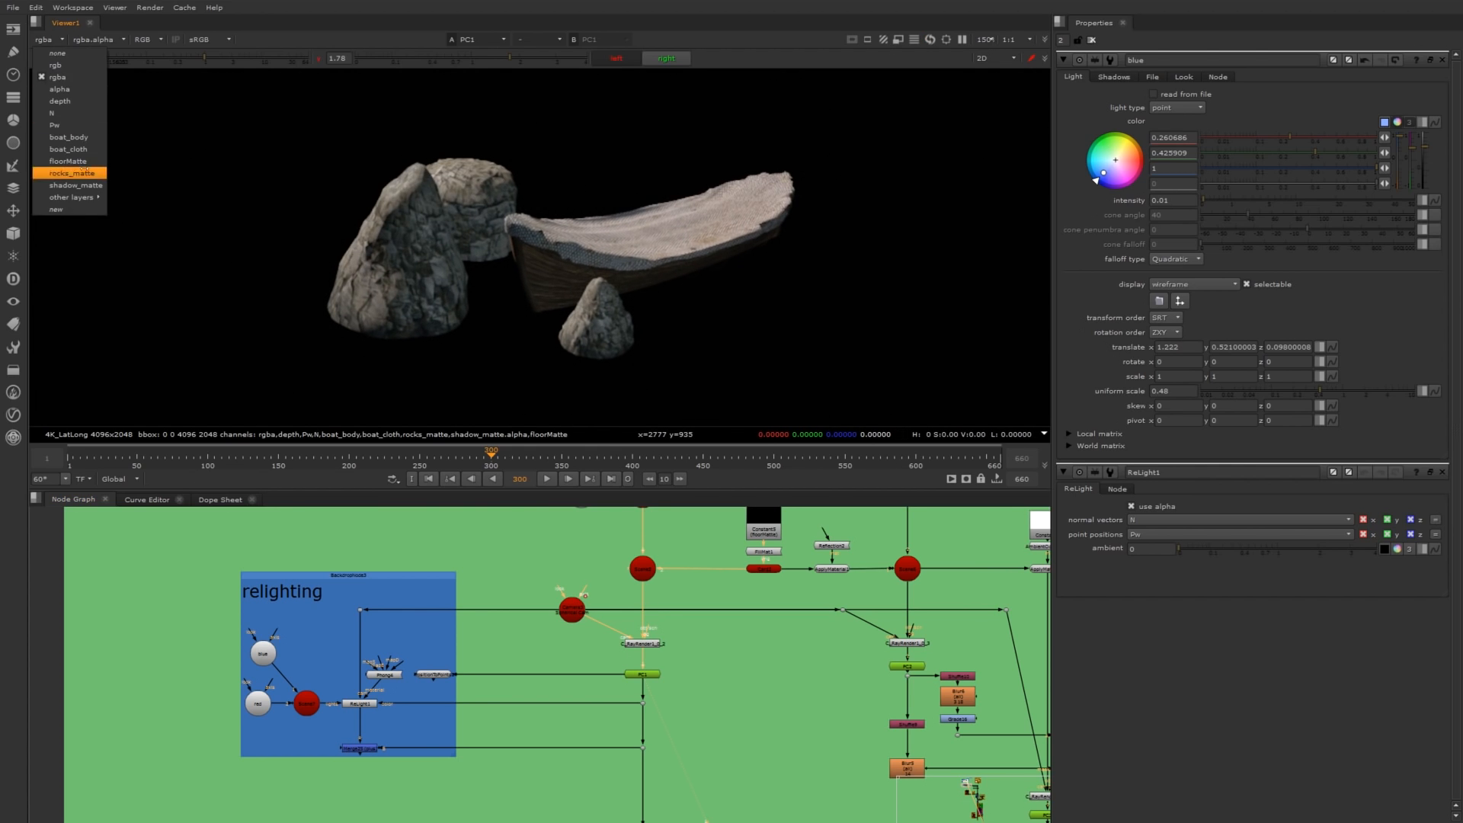
{"action": "left_click", "coordinate": [546, 207]}
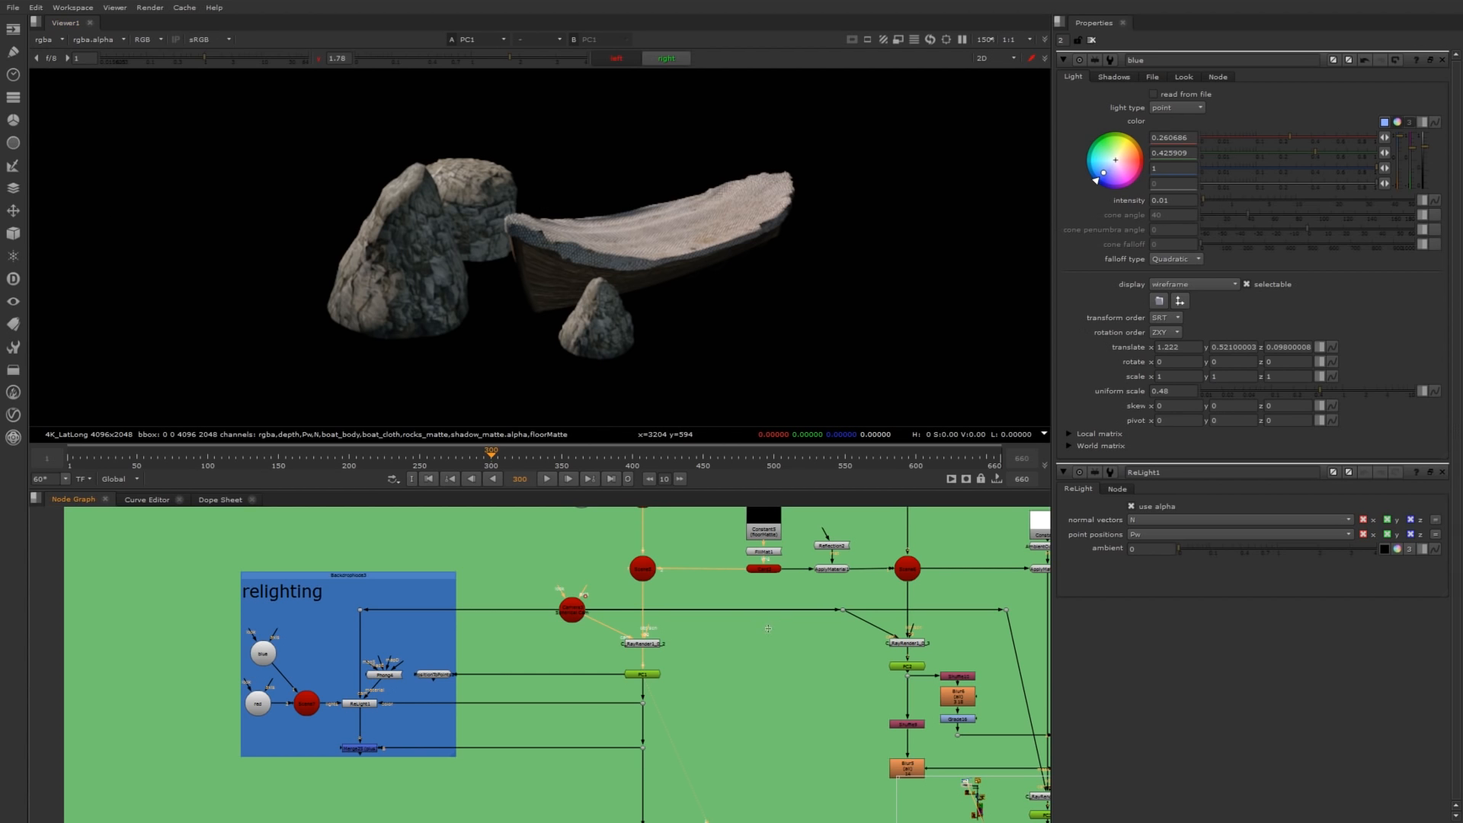
View the output of C_RayRender1_0_3 and bring its upstream scene nodes into focus.
{"action": "middle_click_drag", "start_coordinate": [768, 628], "coordinate": [582, 610]}
{"action": "scroll", "coordinate": [709, 595], "scroll_direction": "up", "scroll_amount": 3}
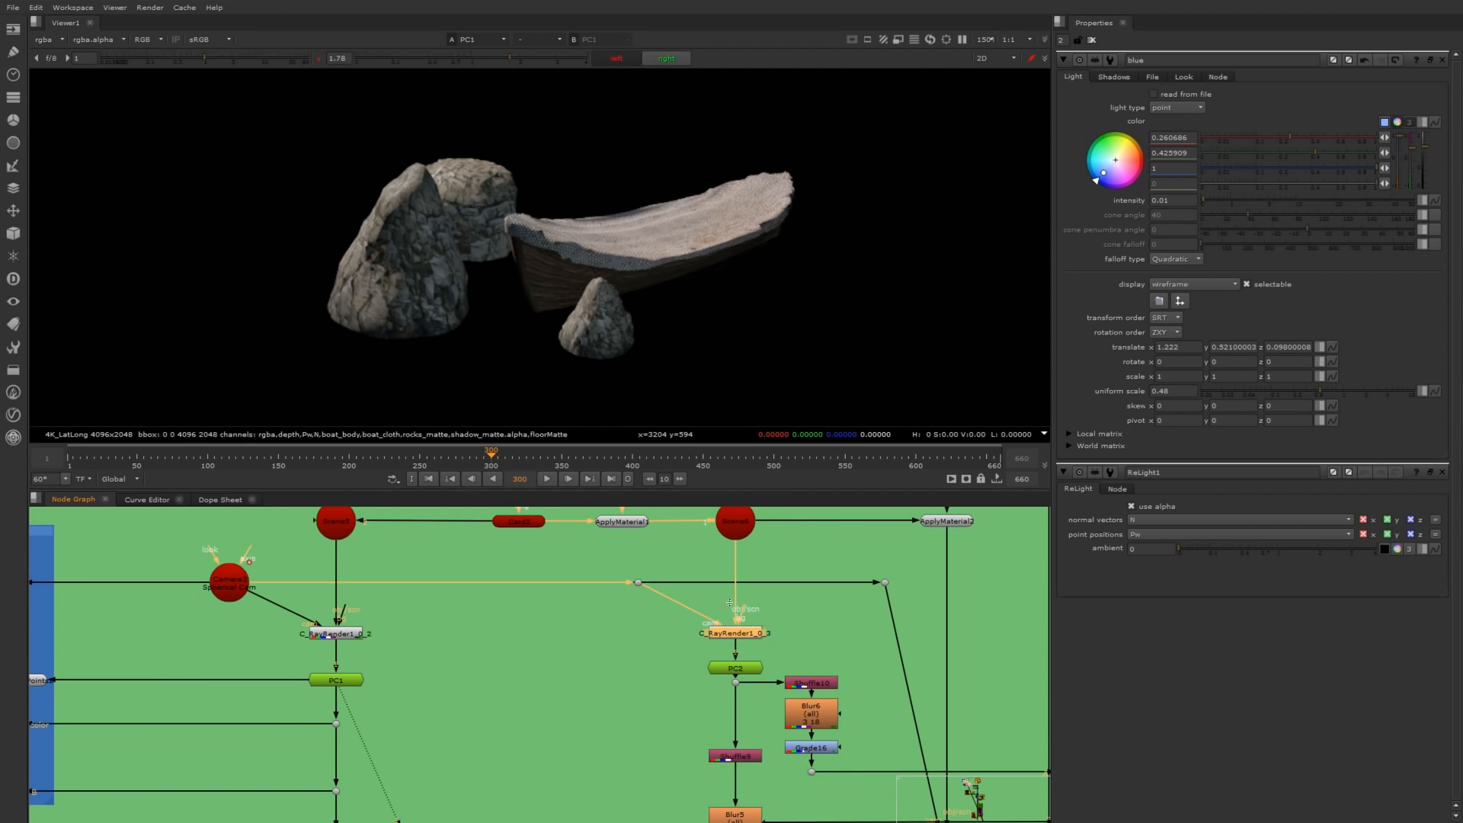
{"action": "key", "text": "1"}
{"action": "middle_click_drag", "start_coordinate": [729, 602], "coordinate": [686, 657]}
{"action": "scroll", "coordinate": [684, 637], "scroll_direction": "up", "scroll_amount": 2}
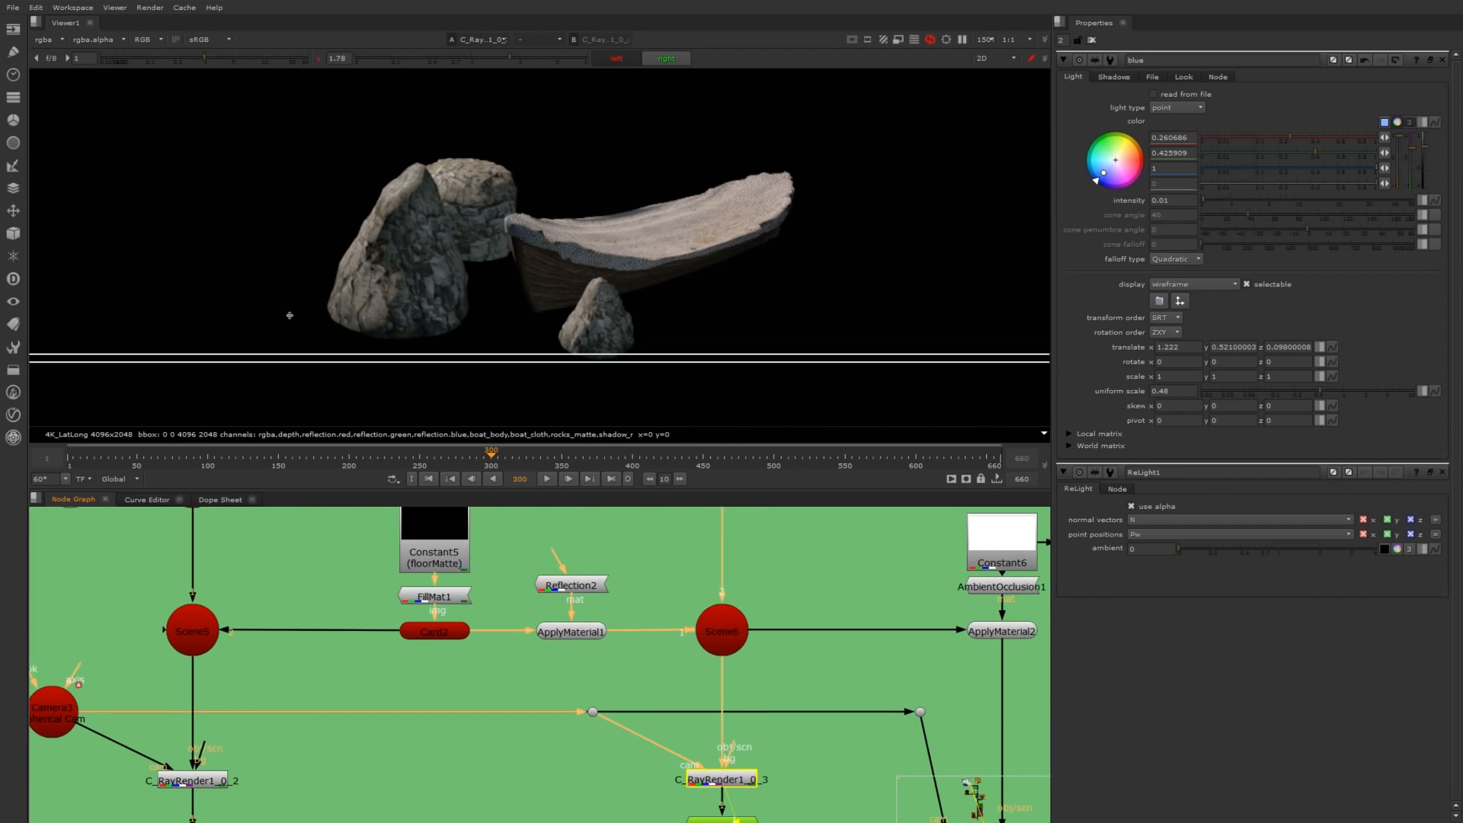
Examine how ApplyMaterial1 assigns the Reflection2 material to the floor card feeding the second ray render.
{"action": "left_click_drag", "start_coordinate": [505, 554], "coordinate": [640, 608]}
{"action": "left_click", "coordinate": [624, 648]}
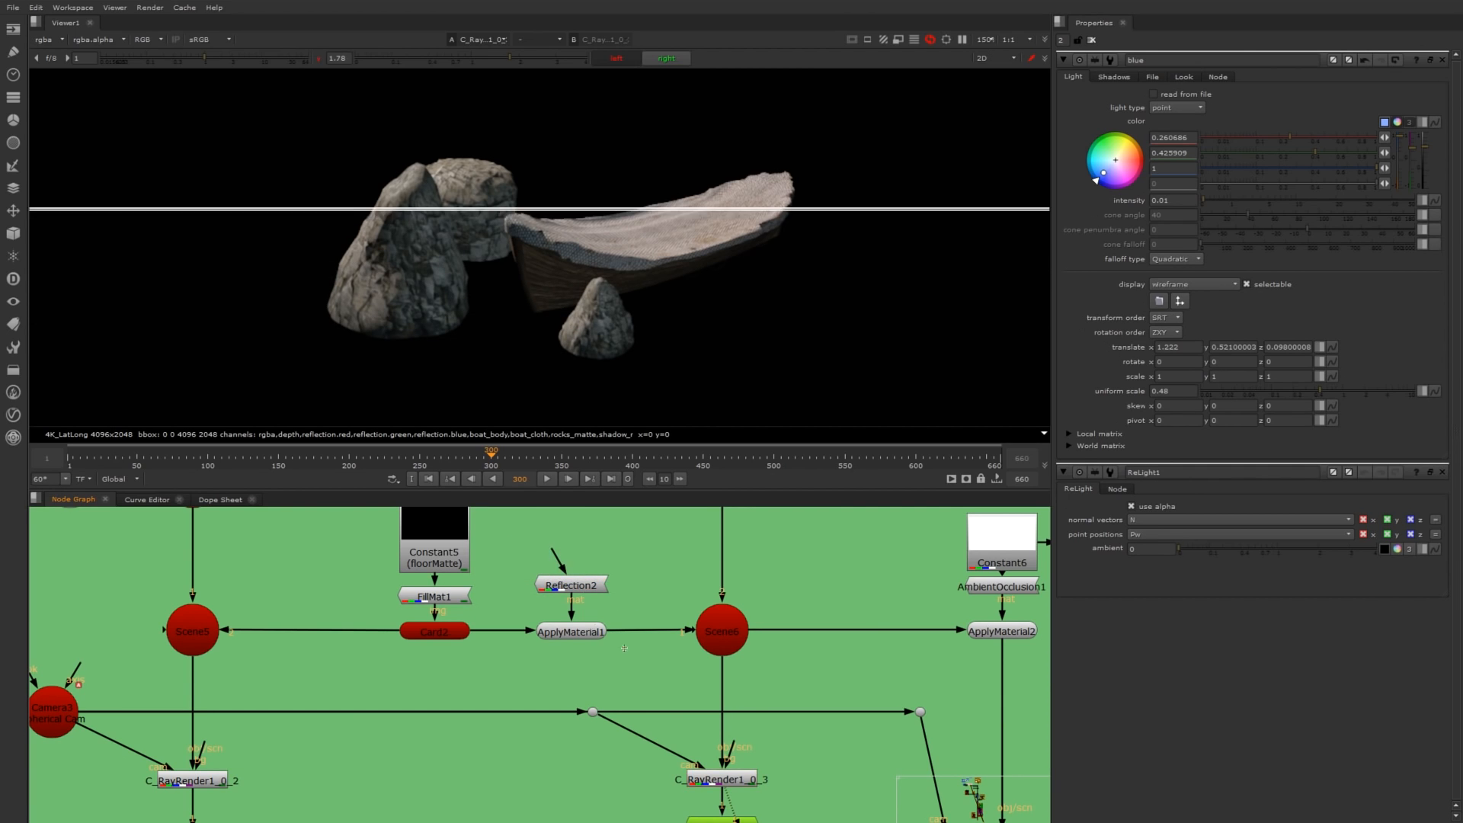
{"action": "left_click", "coordinate": [555, 625]}
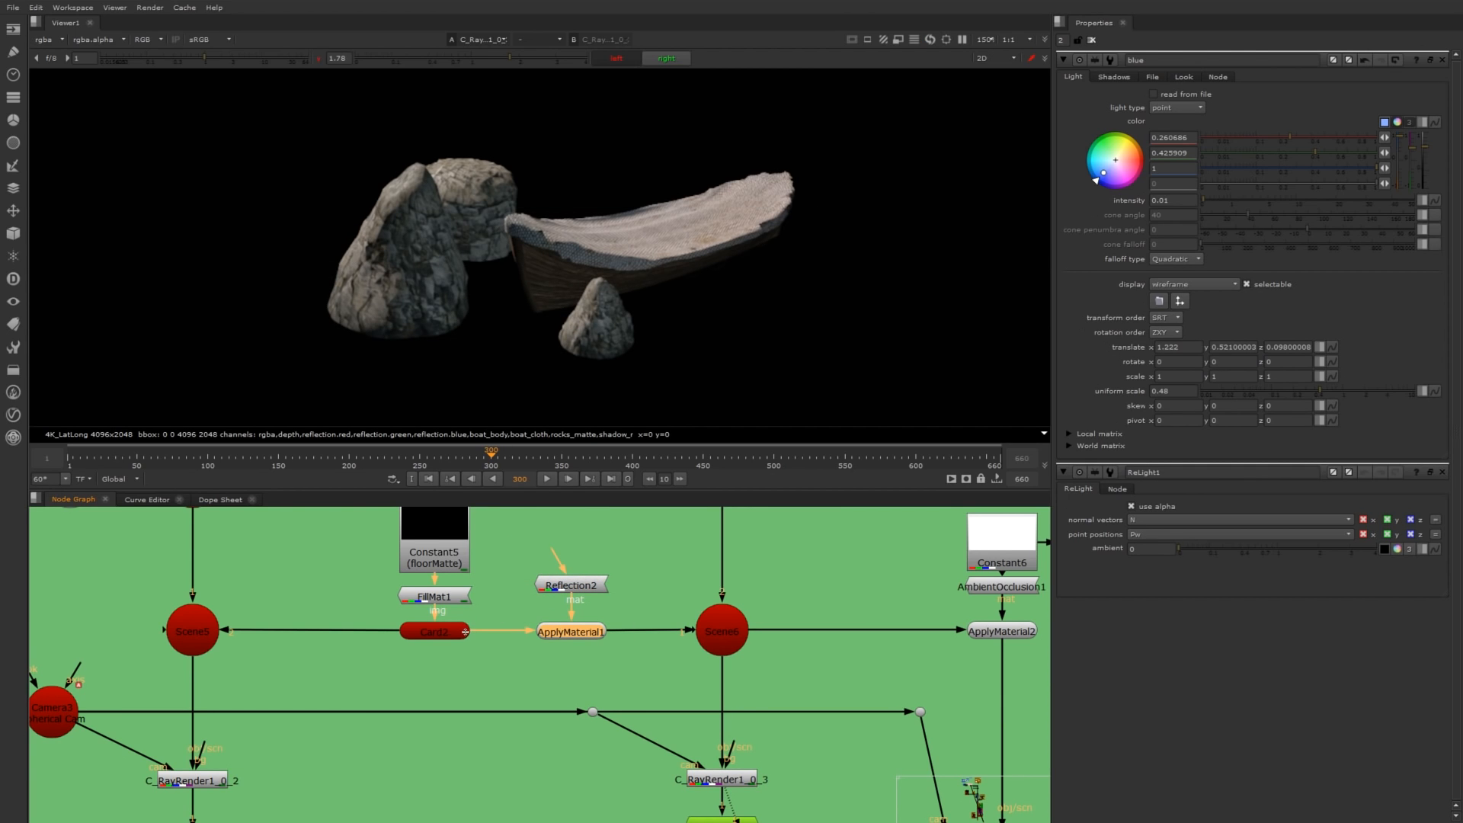
{"action": "scroll", "coordinate": [488, 602], "scroll_direction": "down", "scroll_amount": 1}
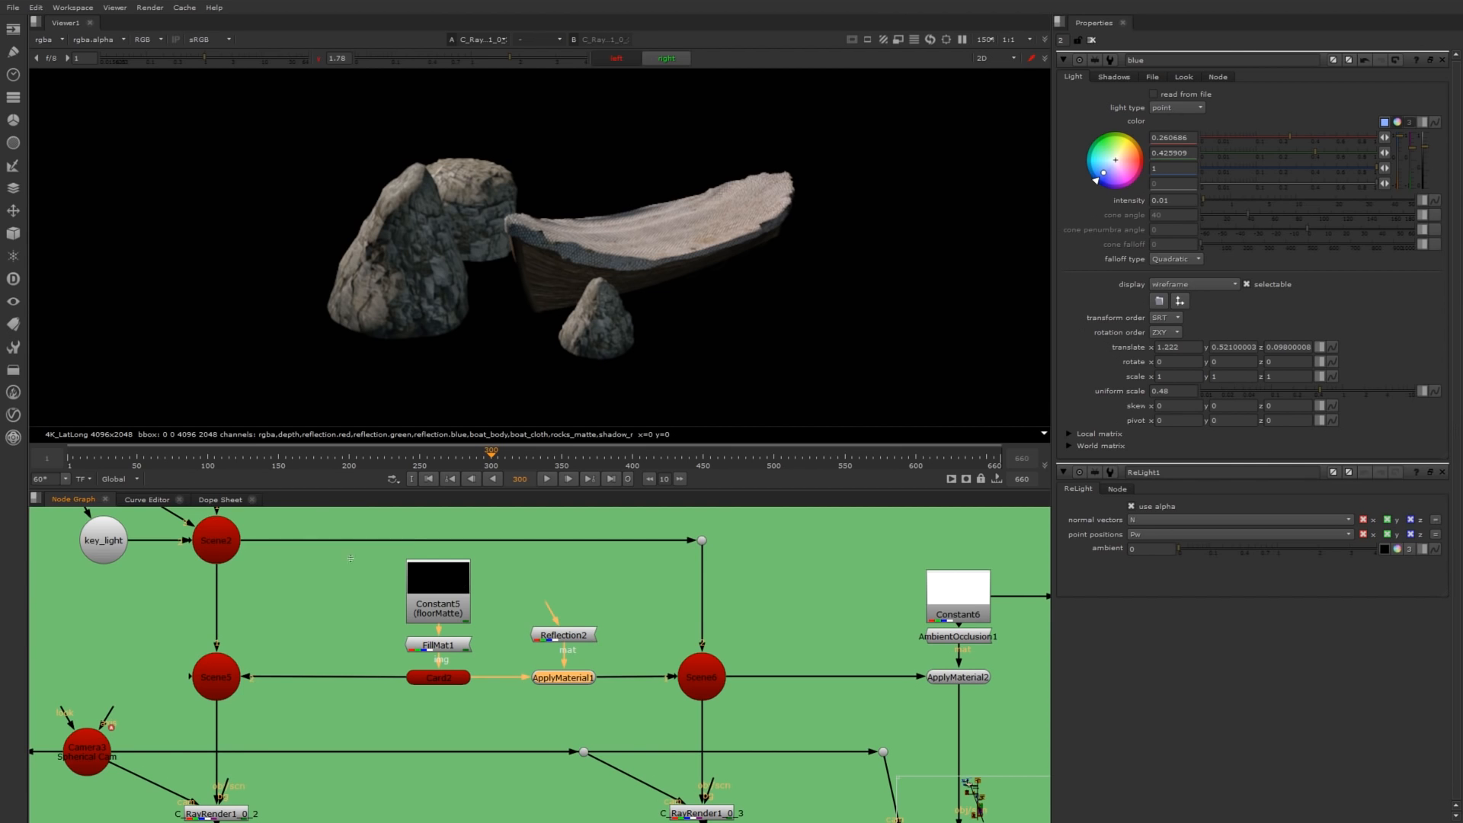
{"action": "scroll", "coordinate": [599, 663], "scroll_direction": "up", "scroll_amount": 1}
{"action": "middle_click_drag", "start_coordinate": [614, 684], "coordinate": [503, 554]}
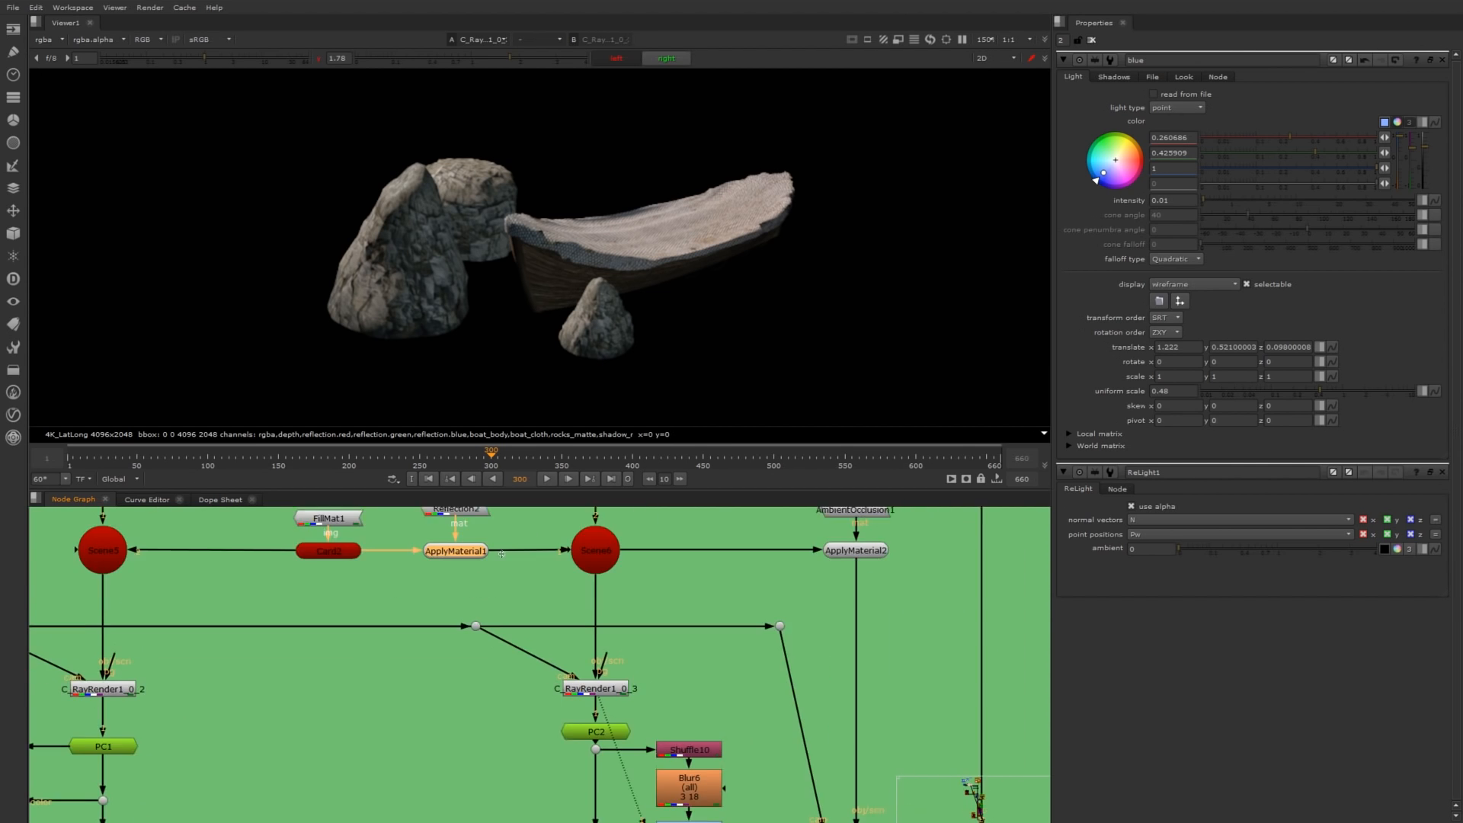
Review the AOV outputs of C_RayRender1_0_3 and display its reflection layer.
{"action": "scroll", "coordinate": [594, 635], "scroll_direction": "up", "scroll_amount": 2}
{"action": "middle_click_drag", "start_coordinate": [618, 696], "coordinate": [592, 655]}
{"action": "left_click", "coordinate": [591, 656]}
{"action": "double_click", "coordinate": [591, 655]}
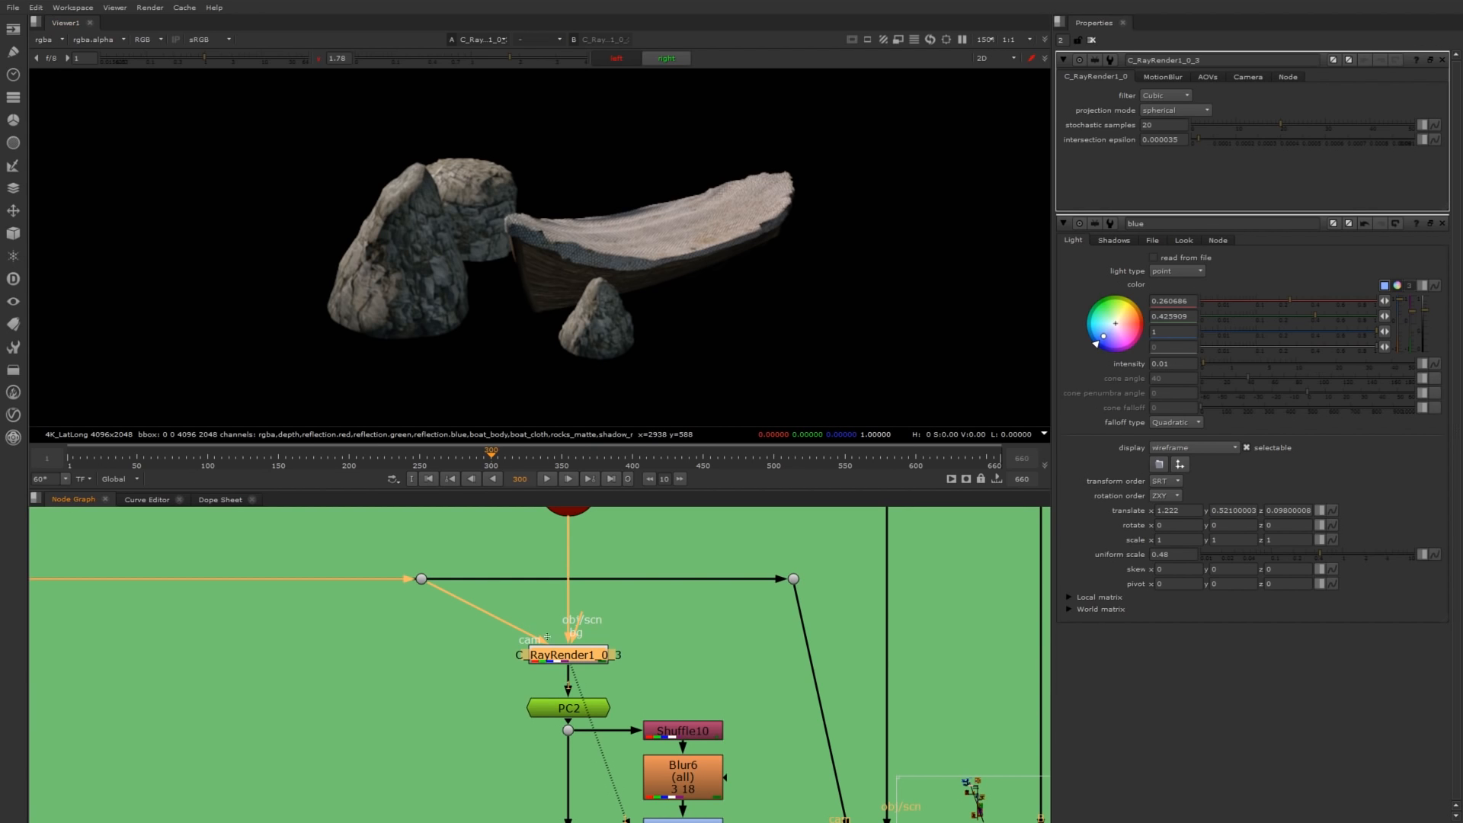
{"action": "left_click", "coordinate": [1211, 77]}
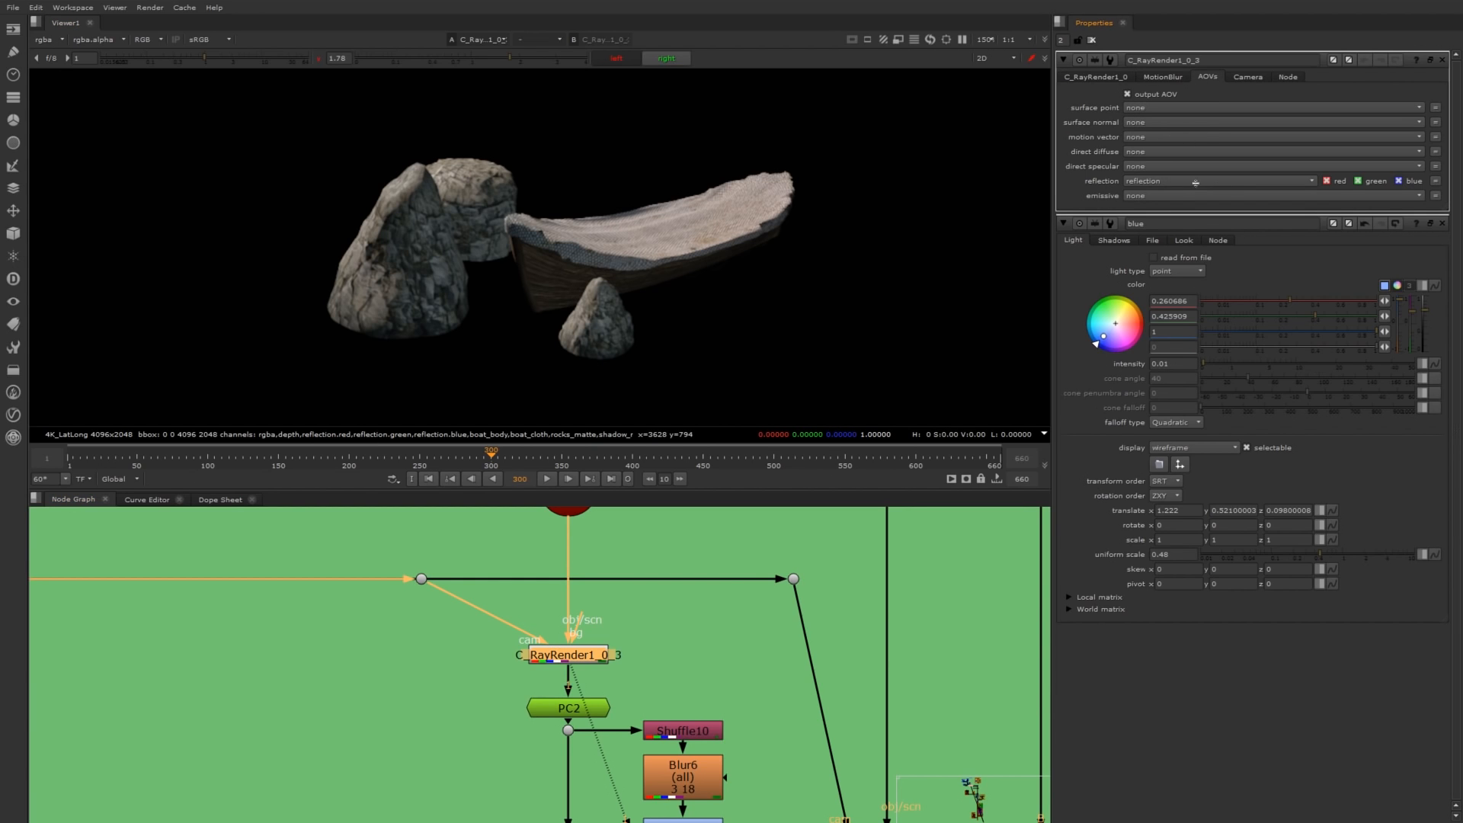
{"action": "left_click", "coordinate": [54, 41]}
{"action": "left_click", "coordinate": [66, 137]}
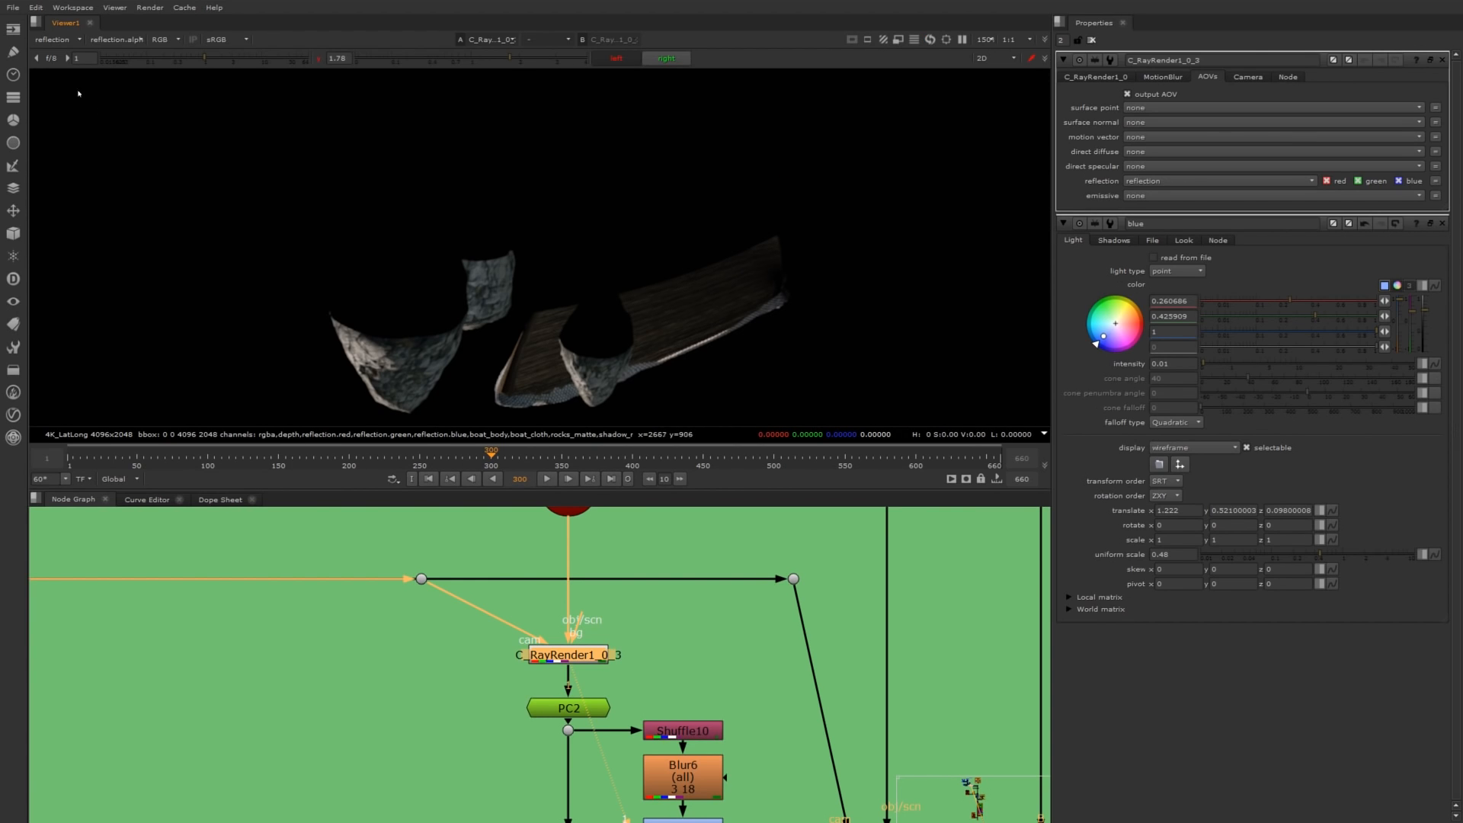
Compare the rgba render of the boat and rocks with the reflection layer, finishing on rgba.
{"action": "left_click", "coordinate": [56, 40]}
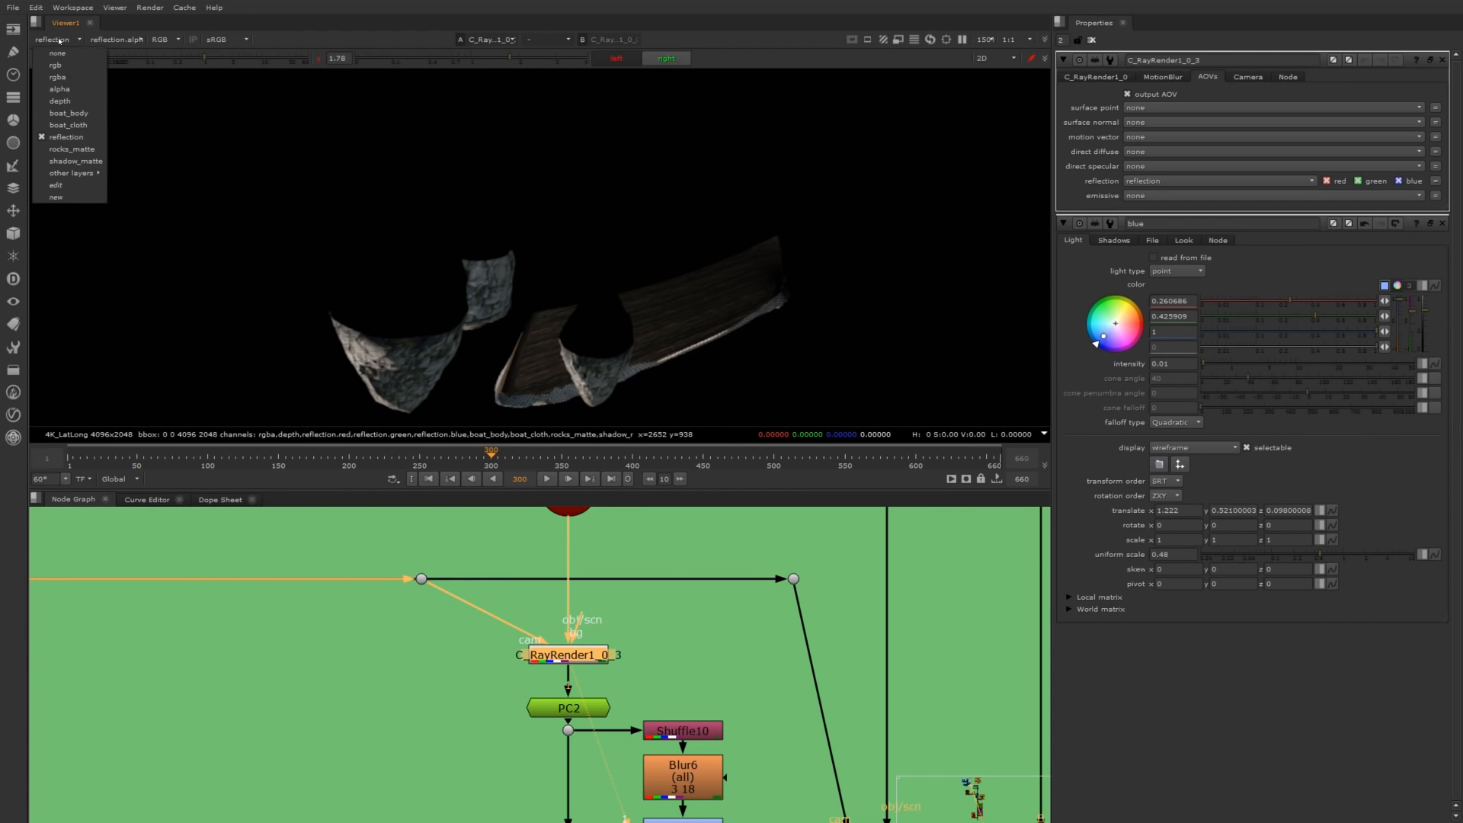
{"action": "left_click", "coordinate": [69, 89]}
{"action": "mouse_move", "coordinate": [655, 689]}
{"action": "middle_mouse_down"}
{"action": "mouse_move", "coordinate": [599, 615]}
{"action": "mouse_move", "coordinate": [656, 689]}
{"action": "middle_mouse_up"}
{"action": "left_click", "coordinate": [47, 39]}
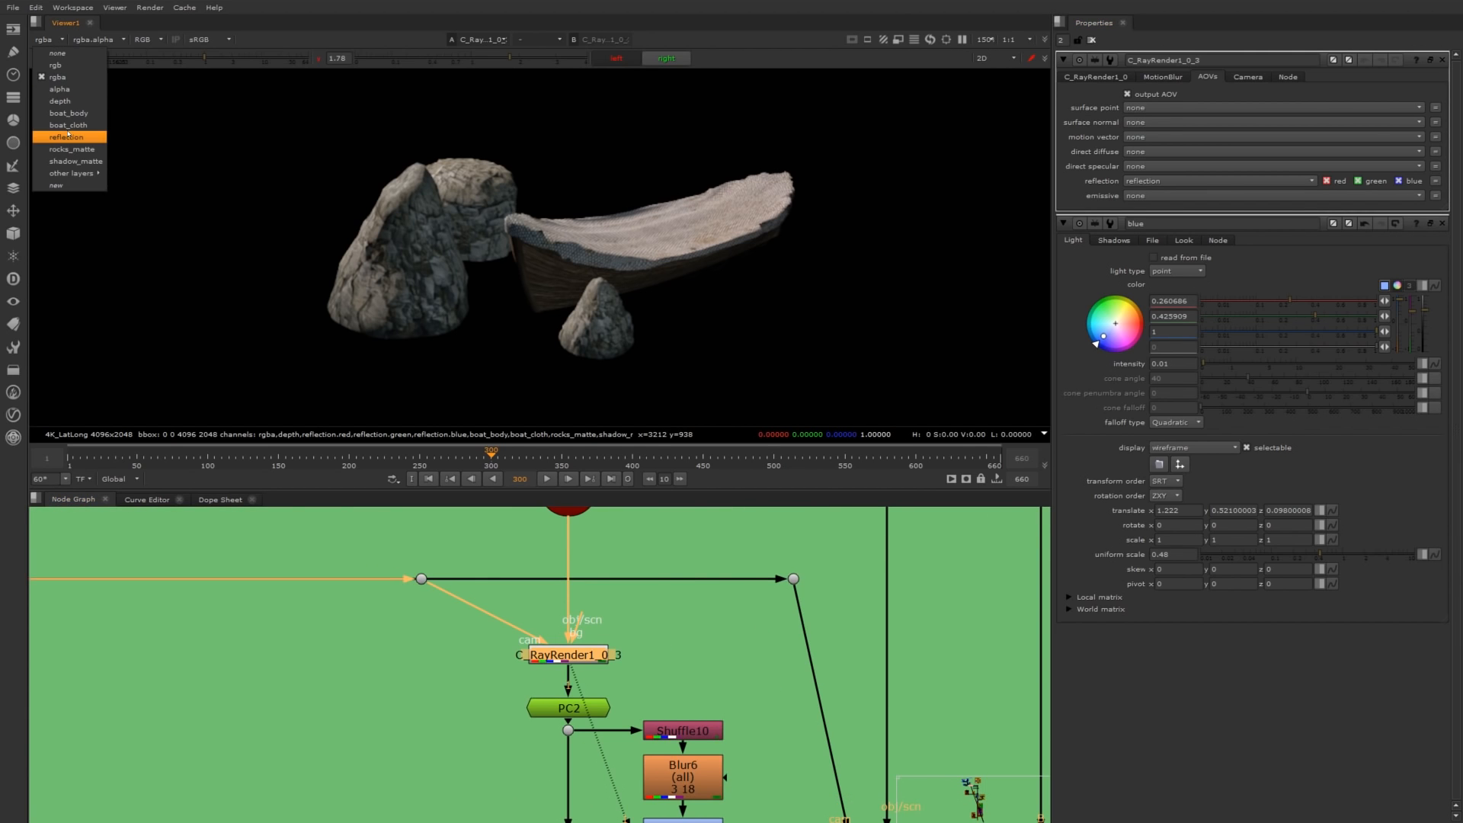
{"action": "left_click", "coordinate": [66, 136]}
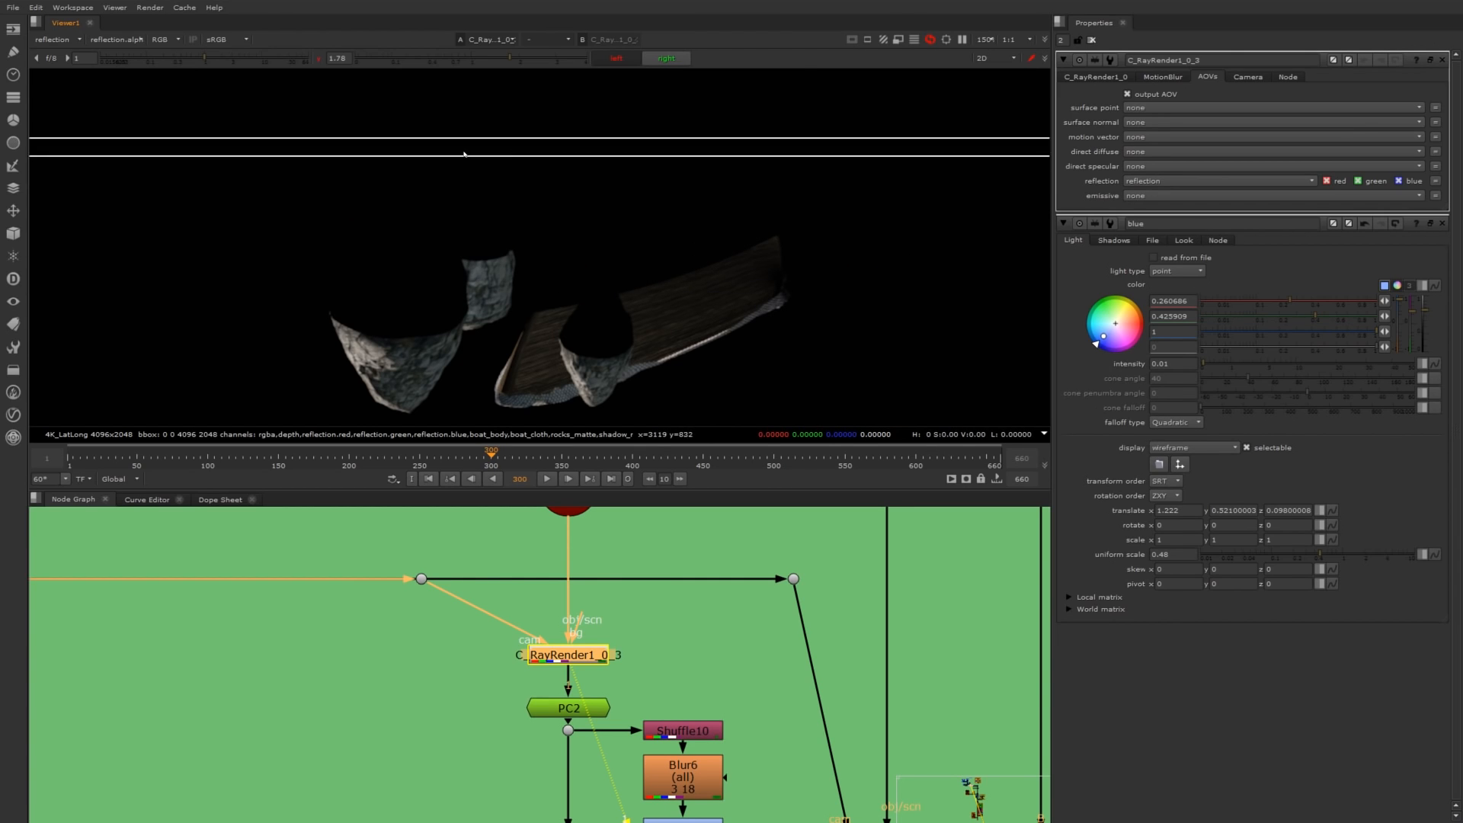
{"action": "left_click", "coordinate": [57, 42]}
{"action": "left_click", "coordinate": [72, 89]}
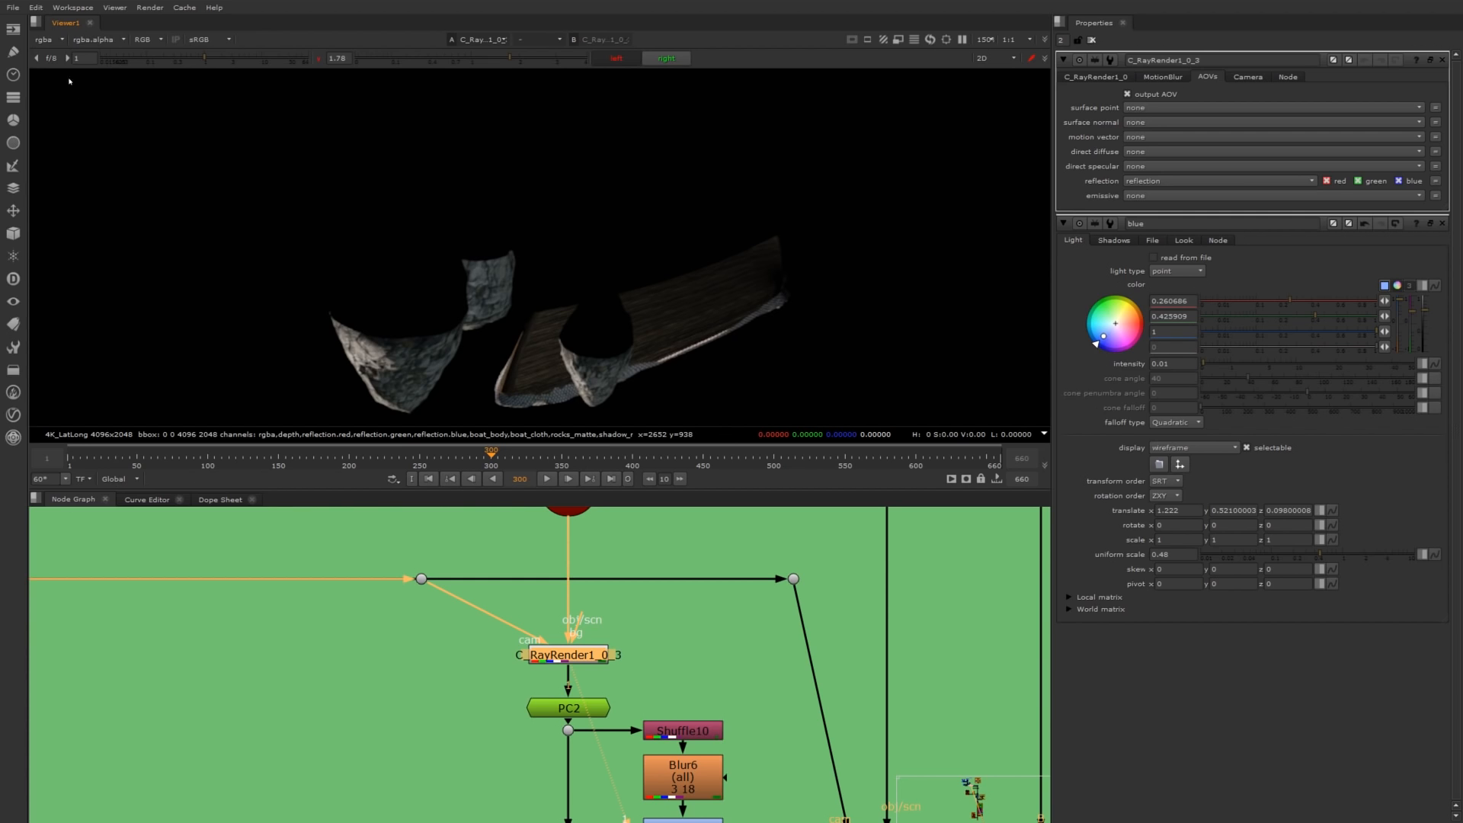
{"action": "middle_click_drag", "start_coordinate": [655, 690], "coordinate": [522, 613]}
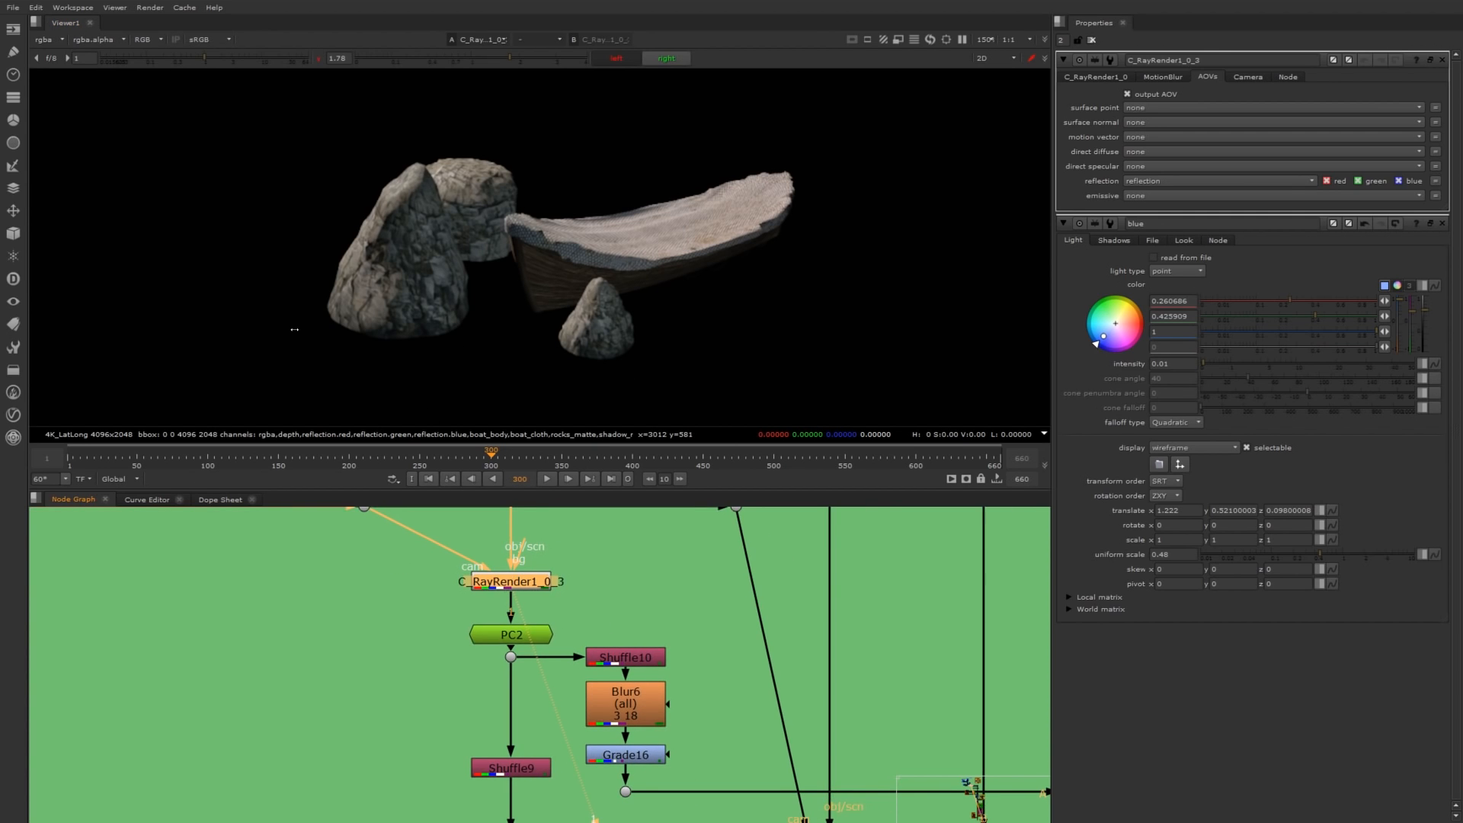
Review key_light's shadow output mask, keep it on shadow_matte.alpha, and display the shadow_matte layer.
{"action": "scroll", "coordinate": [428, 613], "scroll_direction": "down", "scroll_amount": 5}
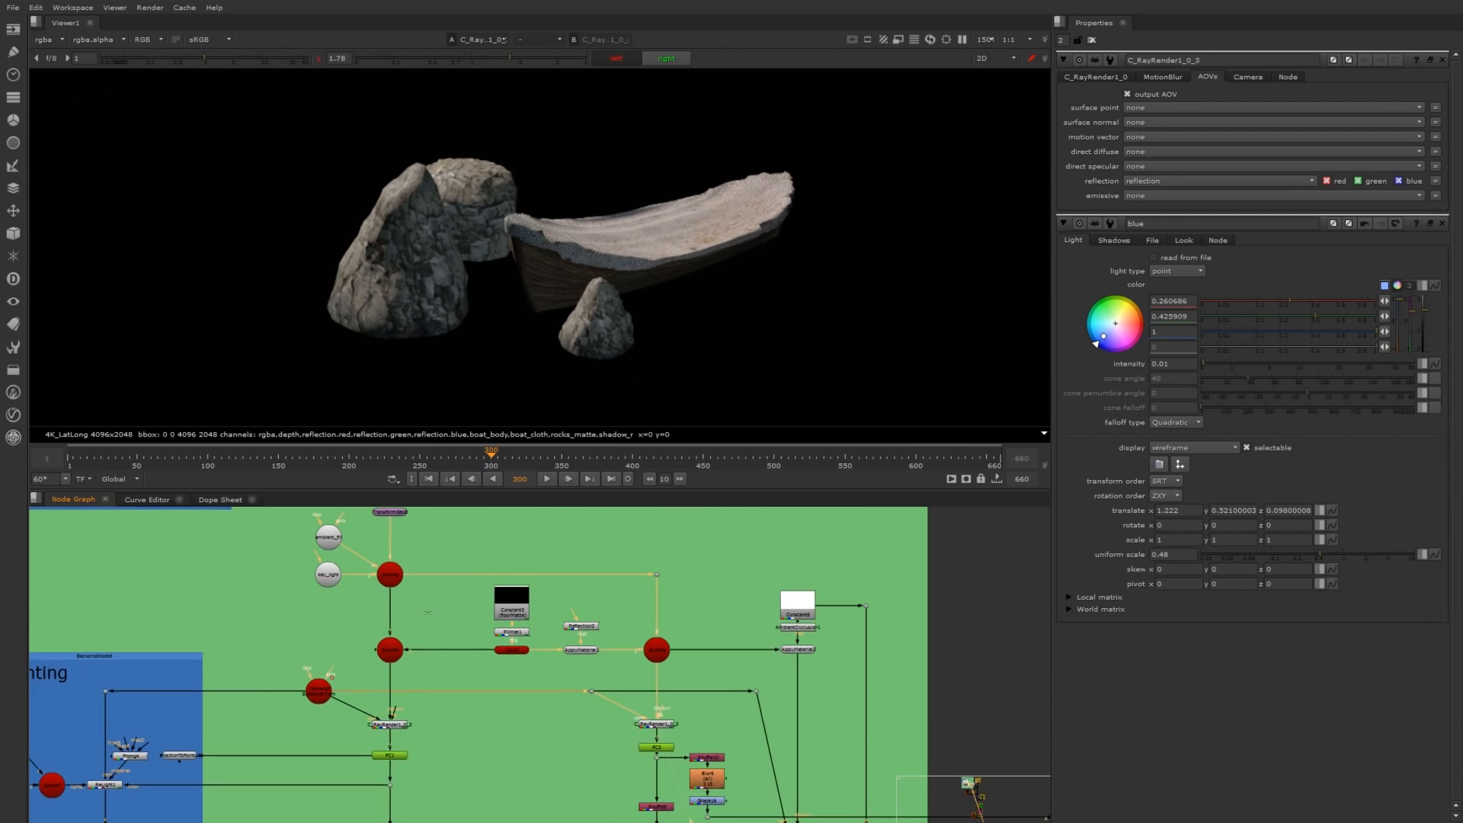
{"action": "key", "text": "f"}
{"action": "scroll", "coordinate": [462, 611], "scroll_direction": "up", "scroll_amount": 8}
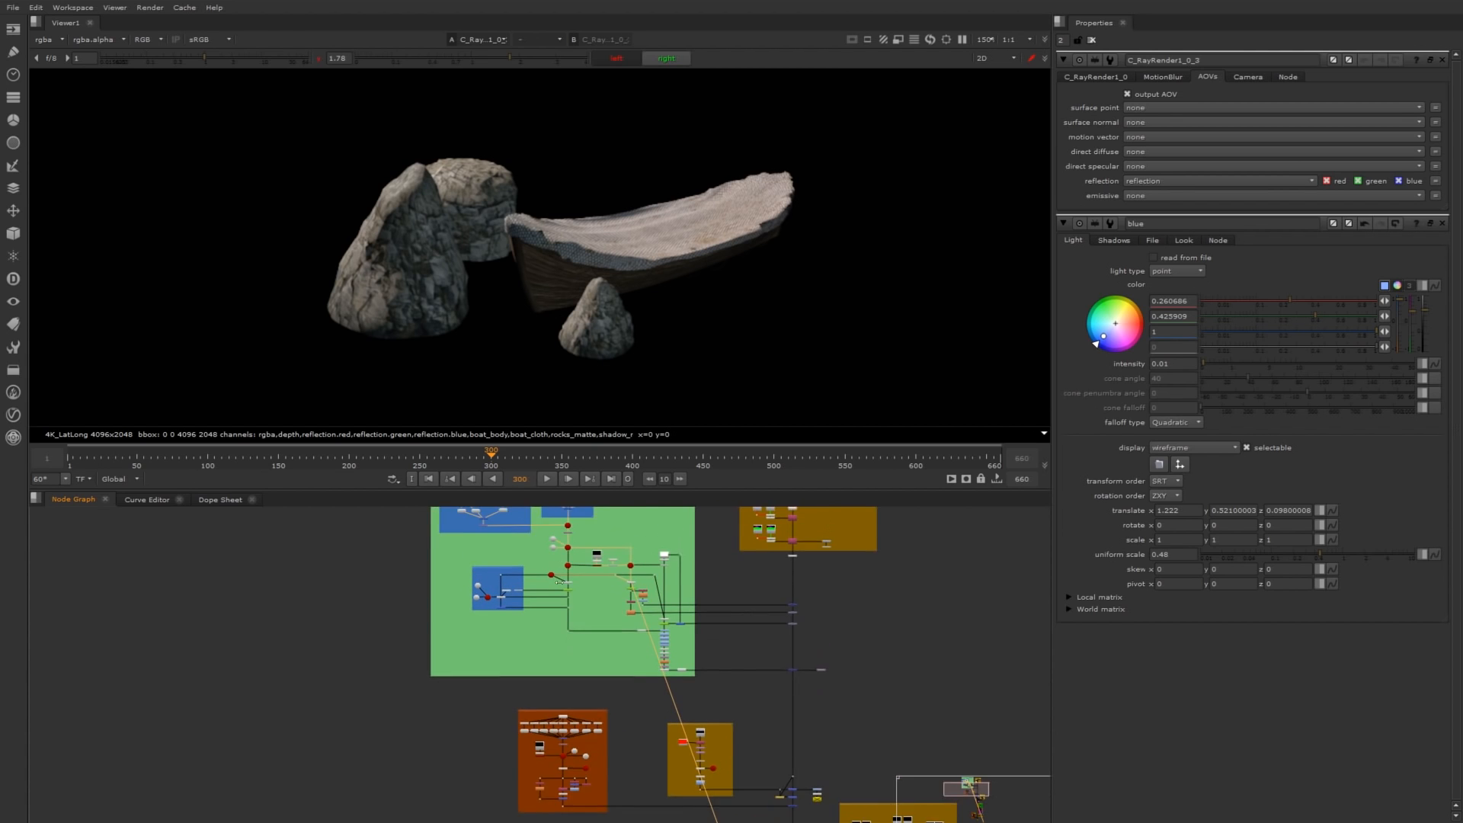
{"action": "scroll", "coordinate": [522, 600], "scroll_direction": "up", "scroll_amount": 3}
{"action": "double_click", "coordinate": [547, 602]}
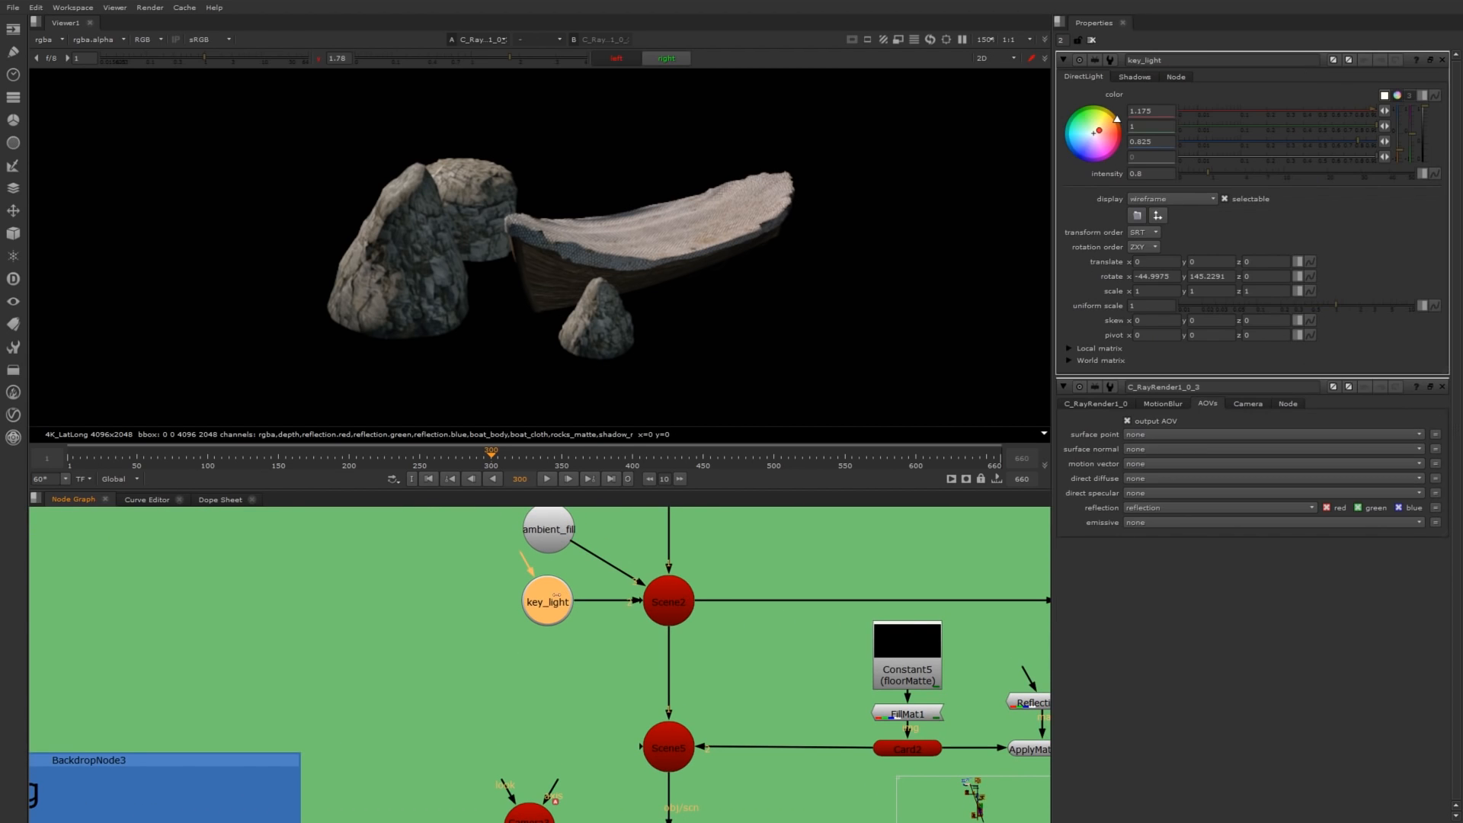
{"action": "left_click", "coordinate": [1137, 77]}
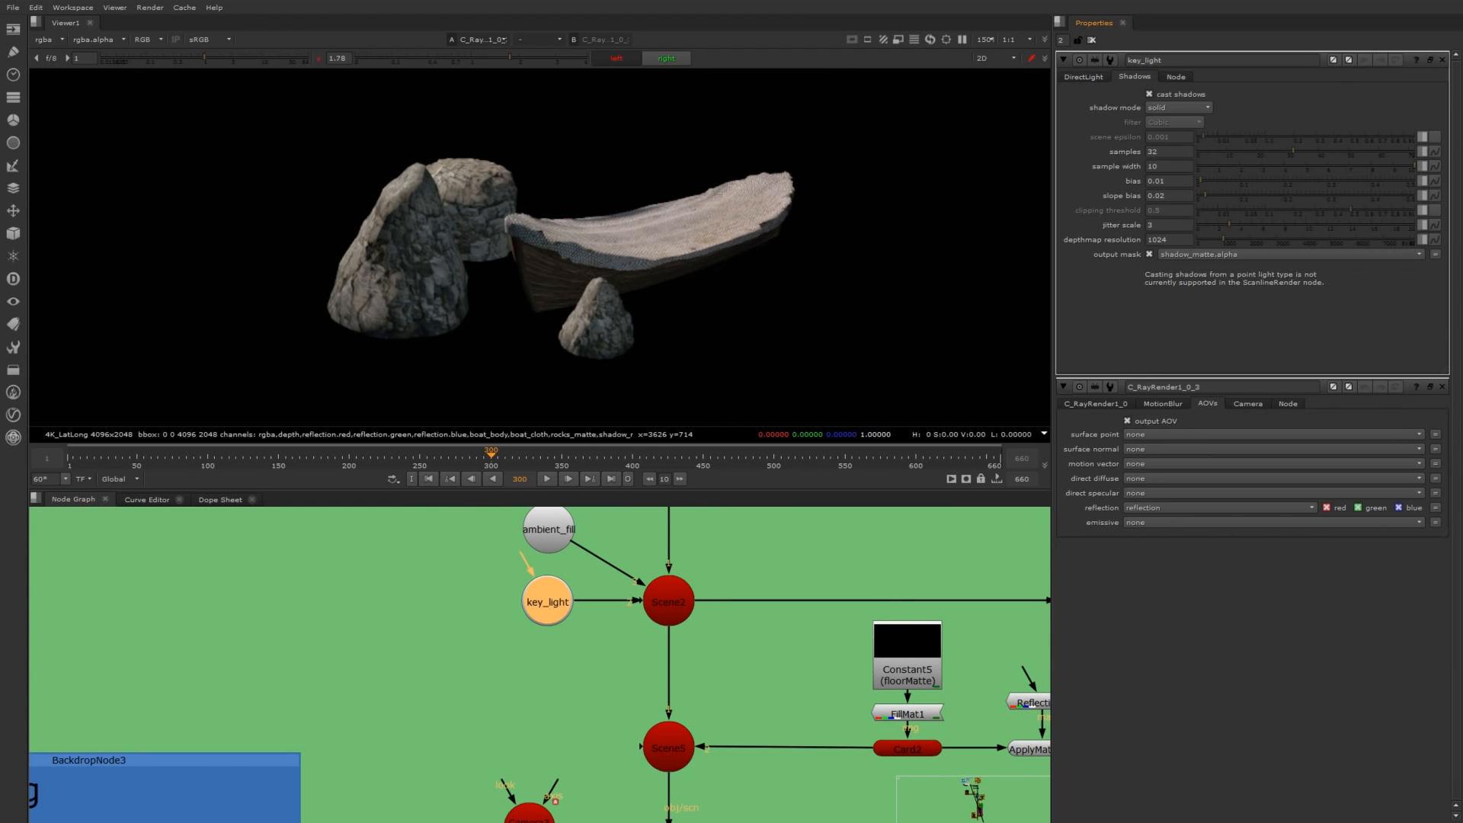
{"action": "left_click", "coordinate": [1204, 254]}
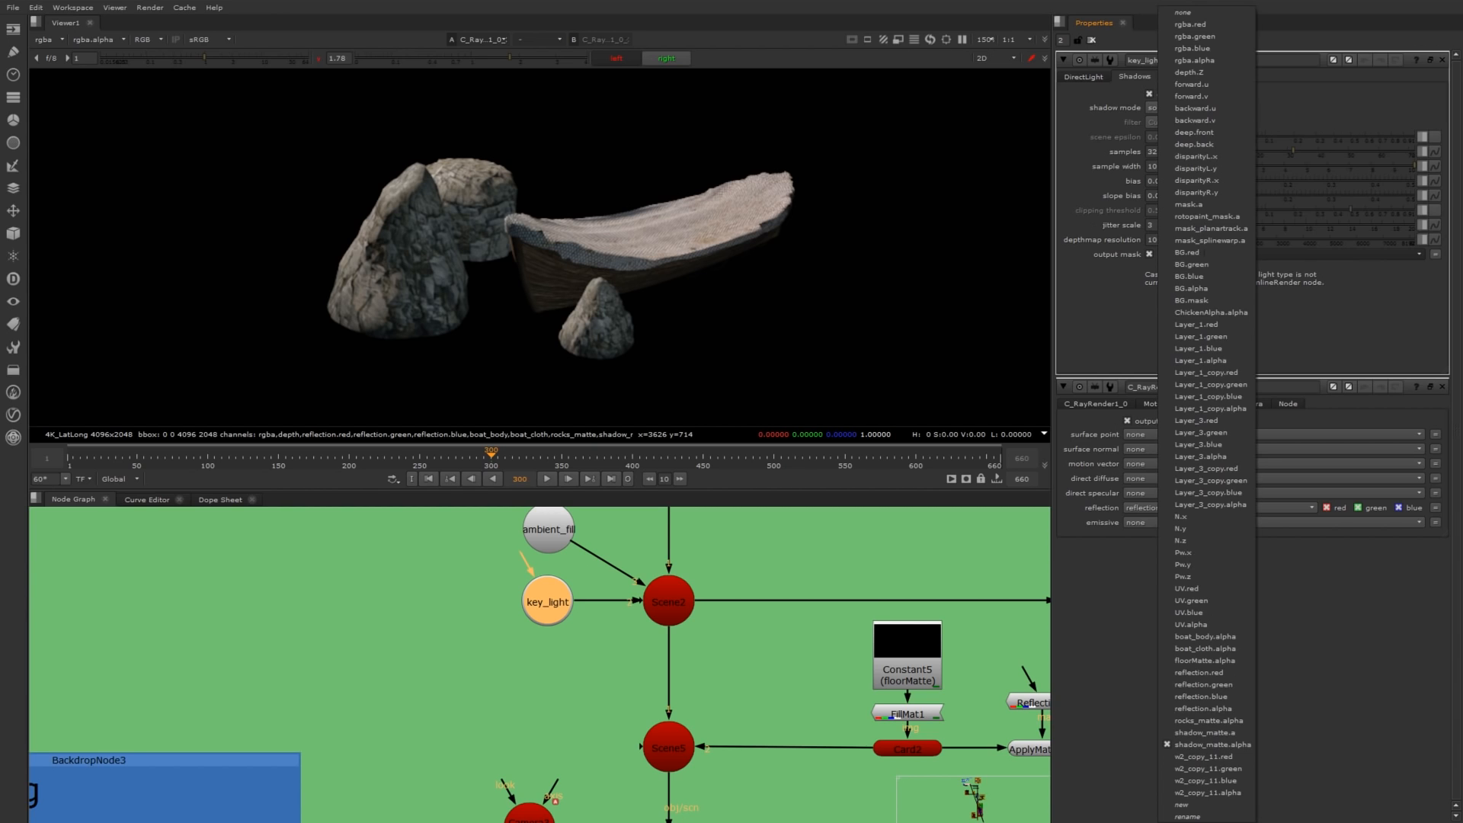
{"action": "left_click", "coordinate": [1241, 744]}
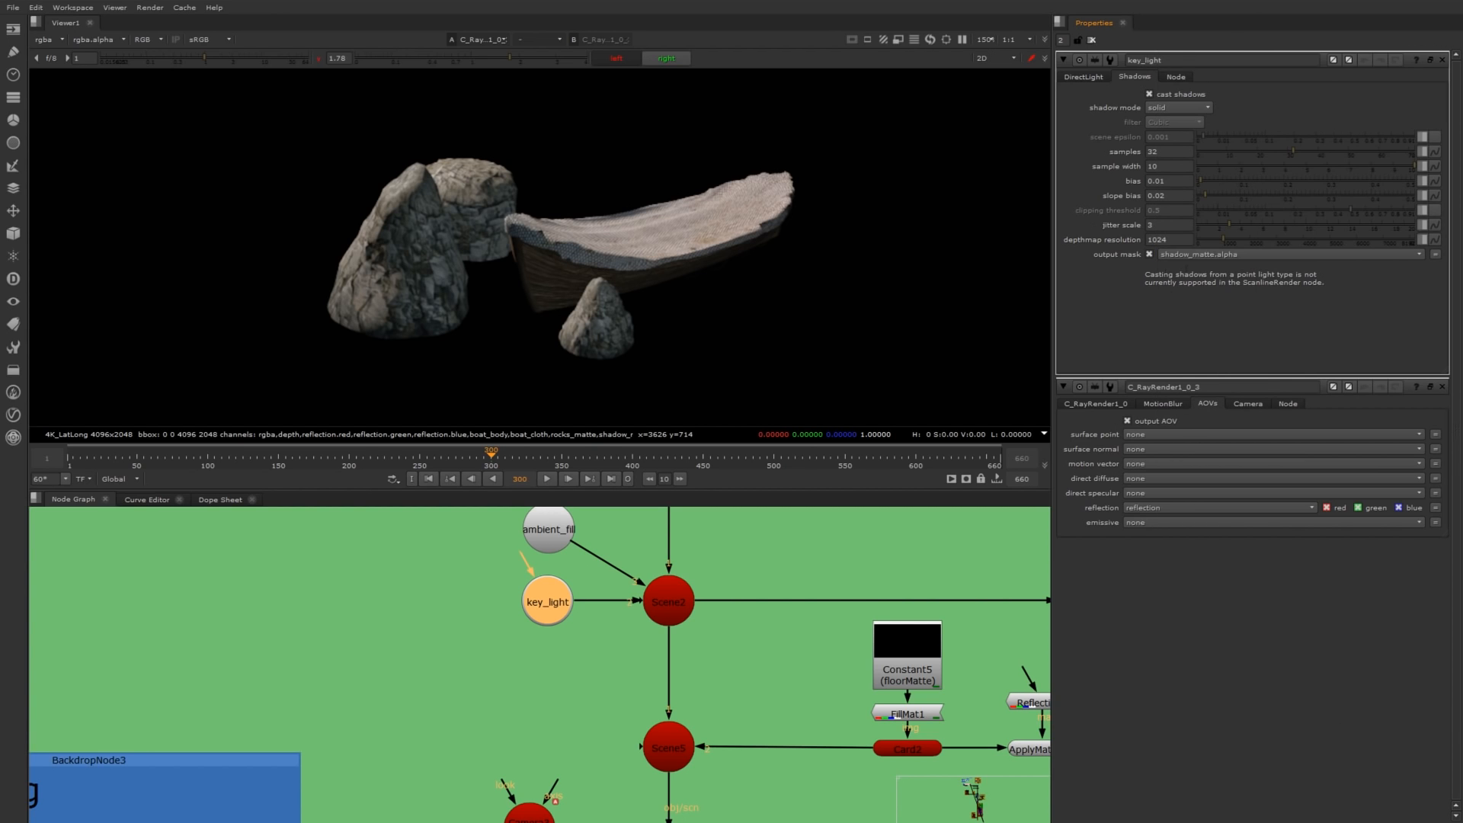
{"action": "left_click", "coordinate": [60, 40]}
{"action": "left_click", "coordinate": [69, 161]}
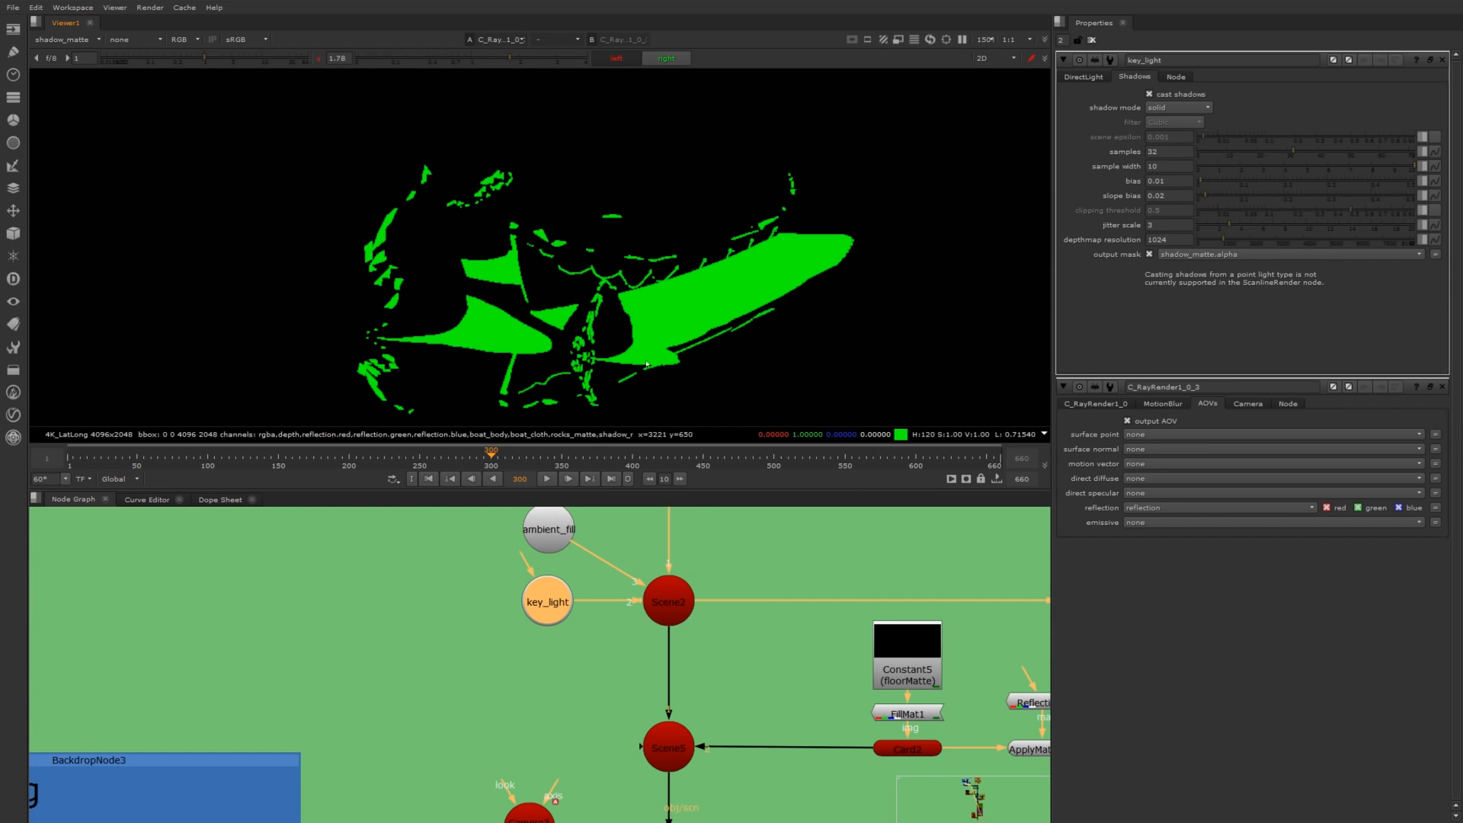
Check the cast and receive shadow options of the rock_04.obj geometry, and close all node properties.
{"action": "scroll", "coordinate": [629, 637], "scroll_direction": "down", "scroll_amount": 5}
{"action": "middle_click_drag", "start_coordinate": [630, 637], "coordinate": [605, 661]}
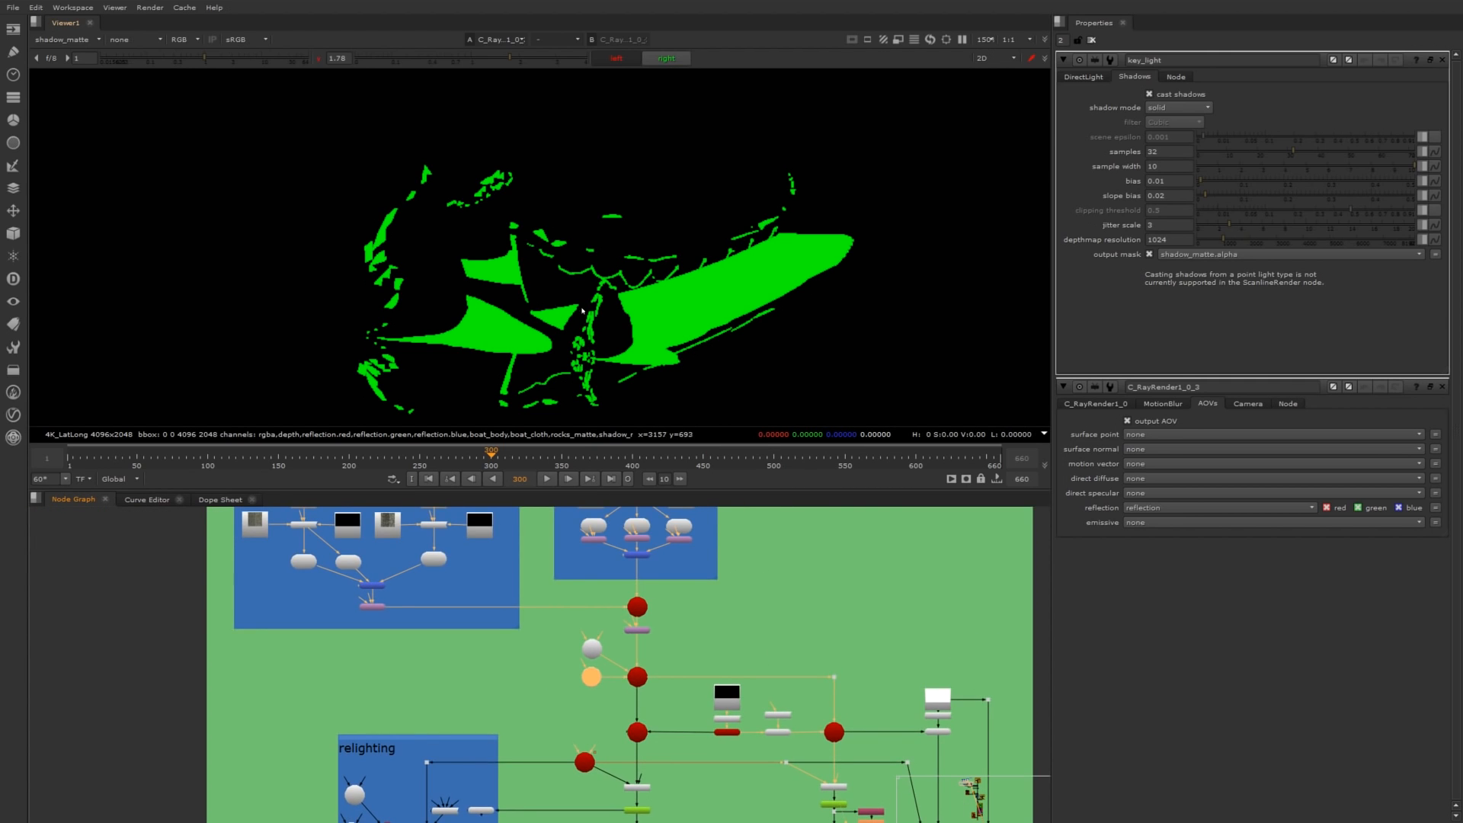
{"action": "scroll", "coordinate": [701, 598], "scroll_direction": "down", "scroll_amount": 2}
{"action": "double_click", "coordinate": [686, 539]}
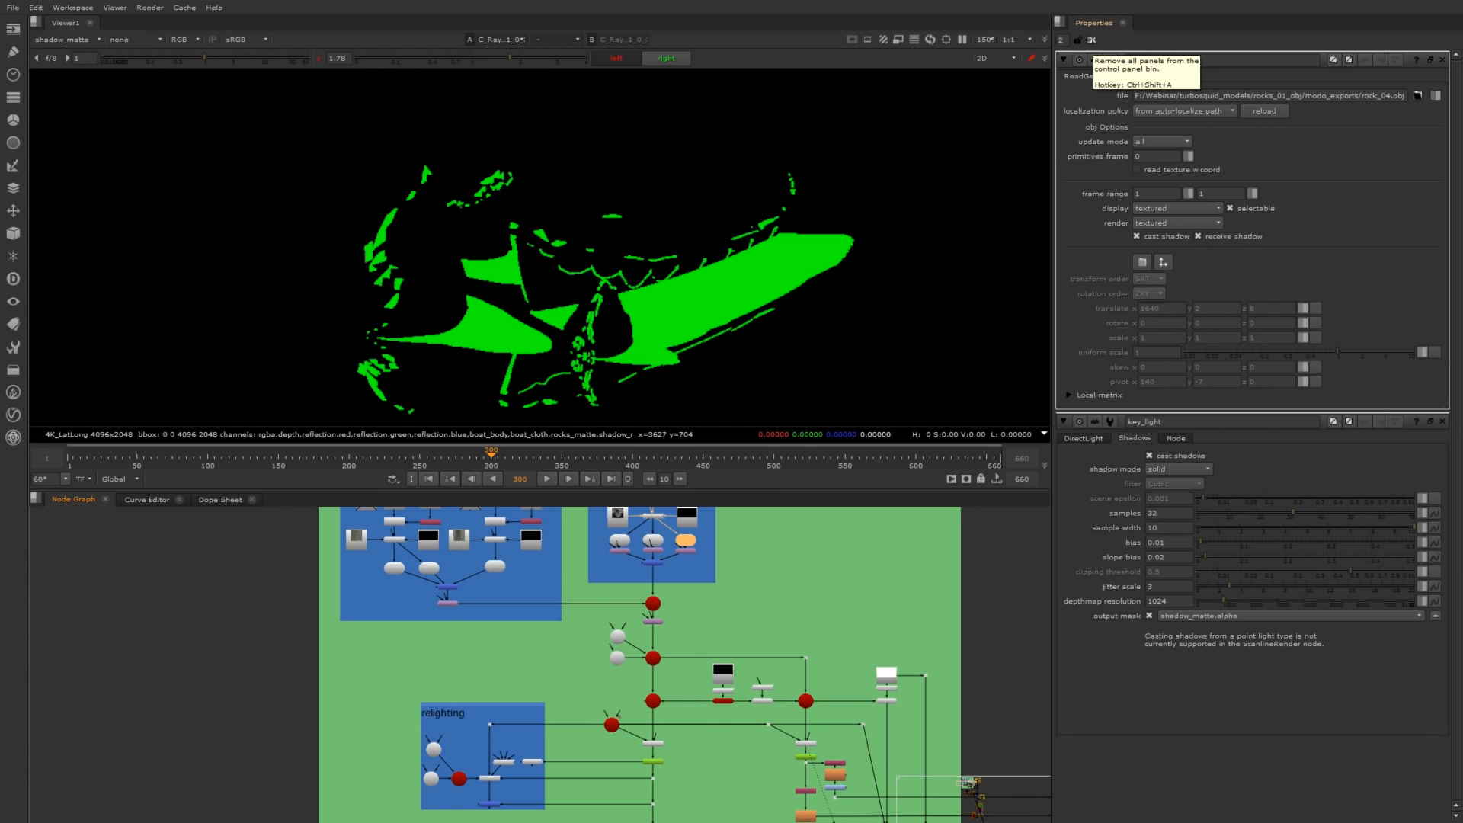
{"action": "left_click", "coordinate": [1092, 39]}
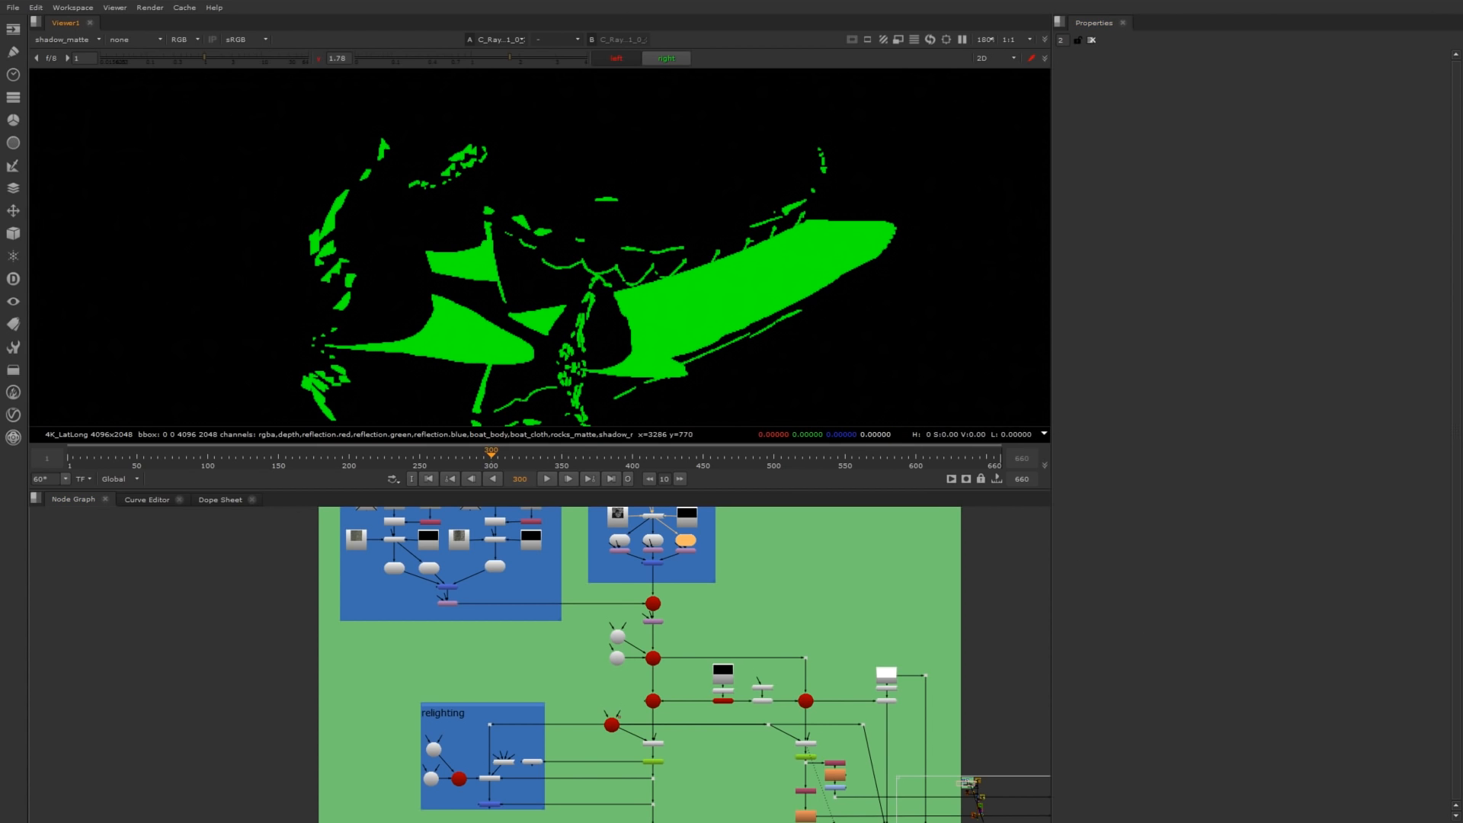
Take a closer look at the shadow matte, and view PC2 in the rgba layer.
{"action": "left_click", "coordinate": [719, 303], "text": "ctrl"}
{"action": "middle_click_drag", "start_coordinate": [862, 791], "coordinate": [705, 718]}
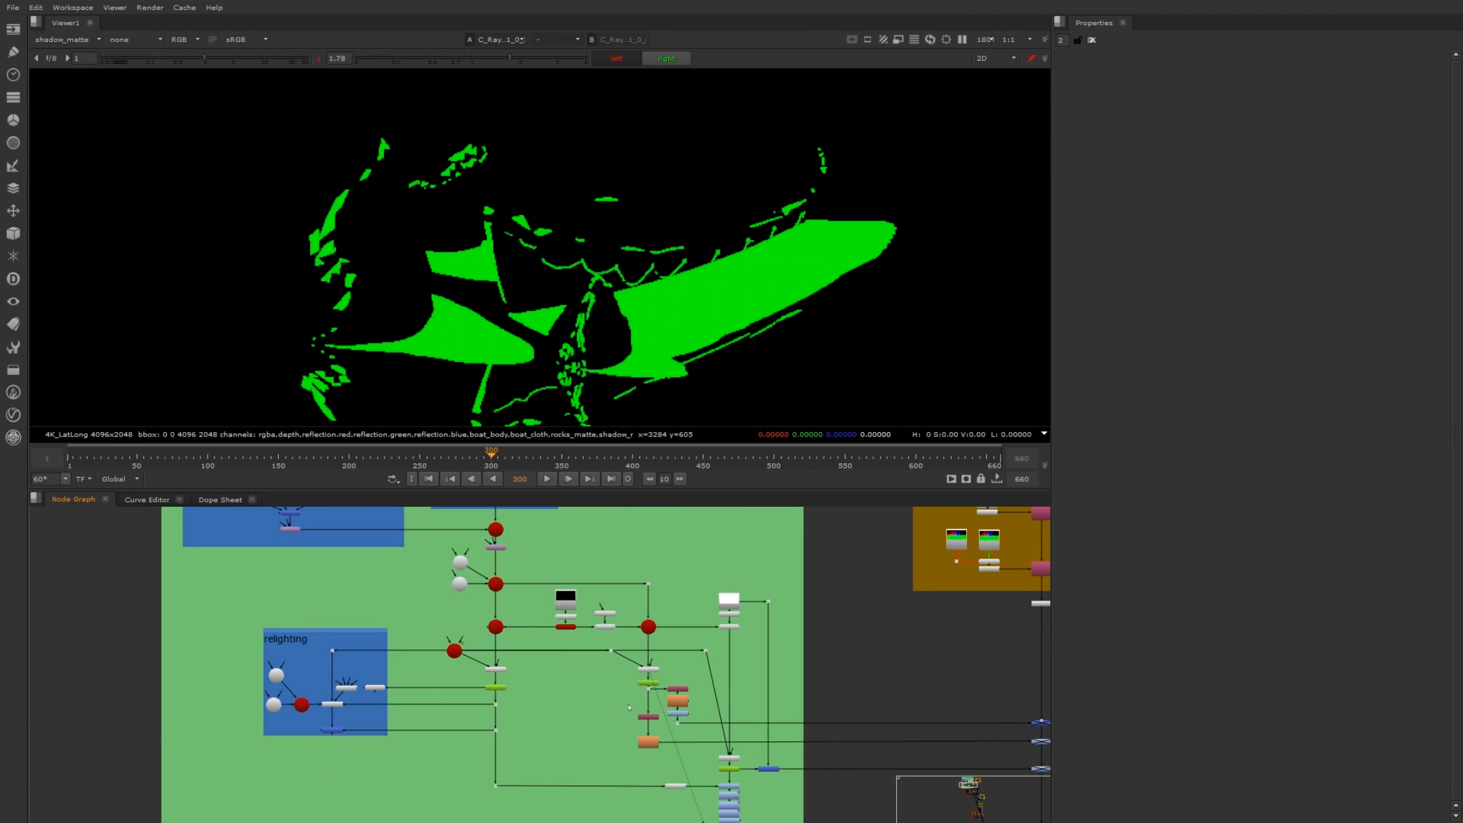
{"action": "scroll", "coordinate": [630, 708], "scroll_direction": "up", "scroll_amount": 5}
{"action": "left_click", "coordinate": [669, 659]}
{"action": "key", "text": "1"}
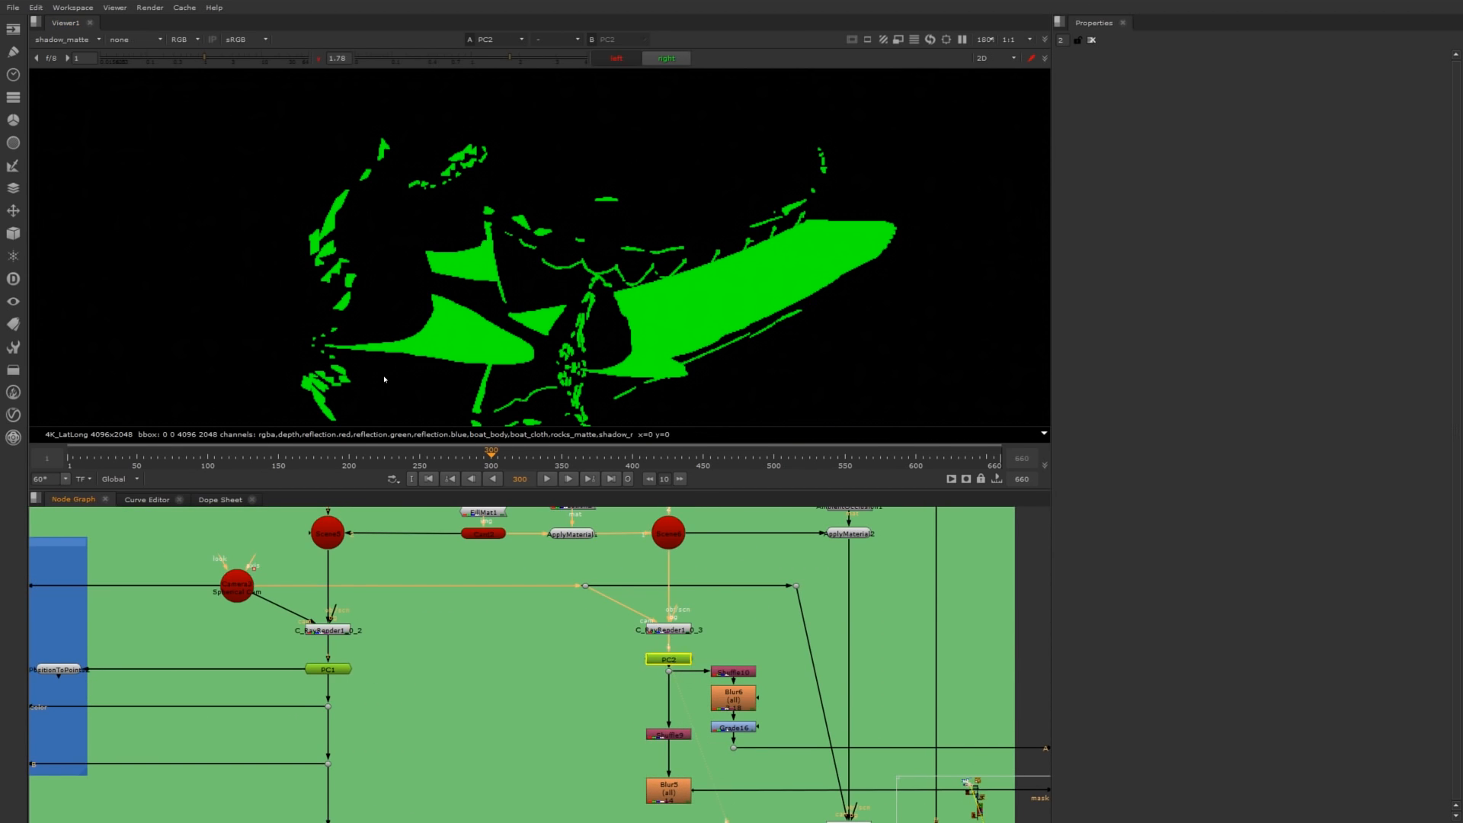
{"action": "left_click", "coordinate": [65, 39]}
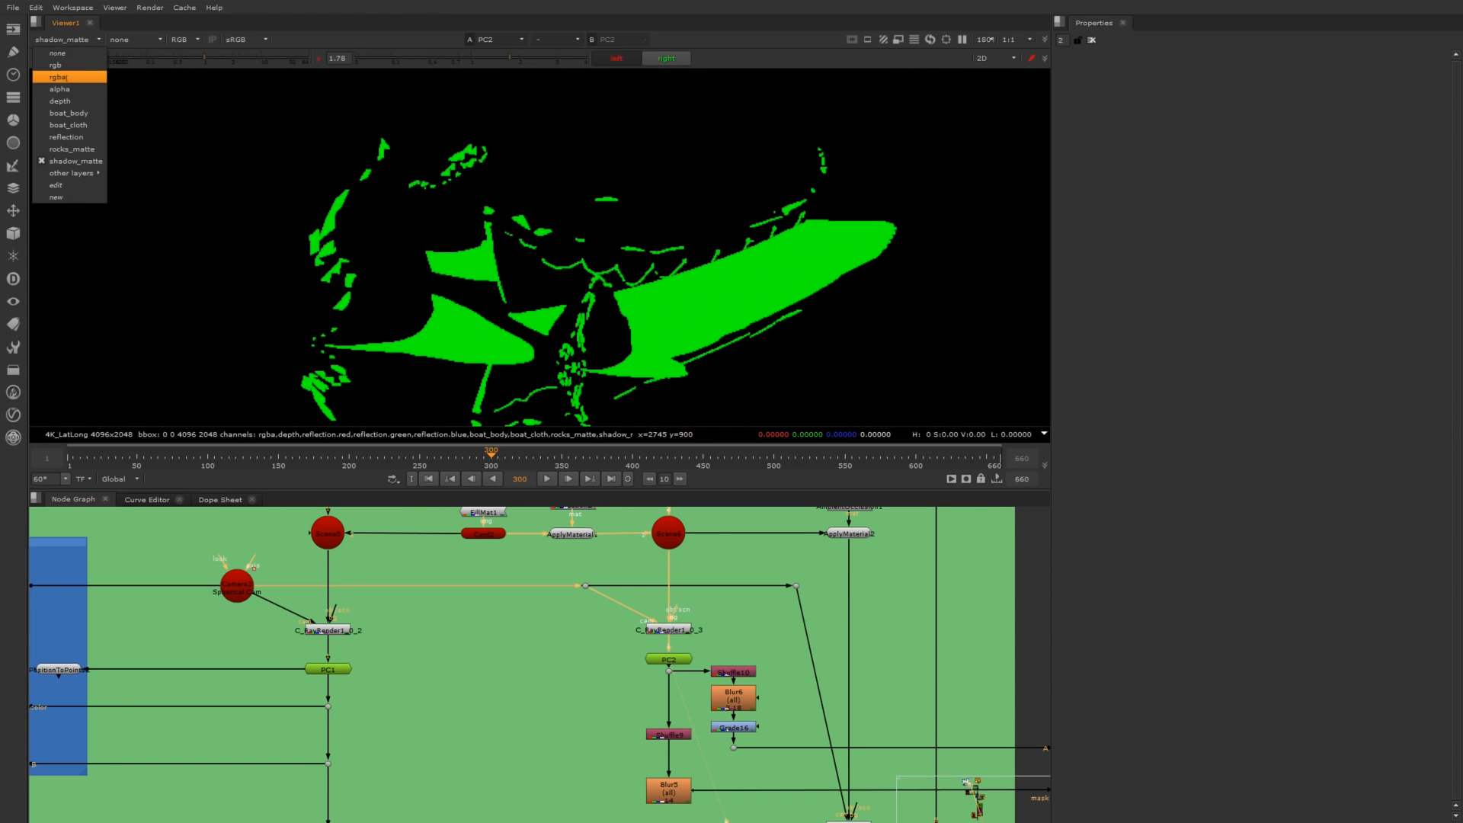
{"action": "left_click", "coordinate": [61, 77]}
Open the settings of C_RayRender1_0_4 and view its ambient occlusion pass of the boat and rocks.
{"action": "middle_click_drag", "start_coordinate": [677, 642], "coordinate": [555, 577]}
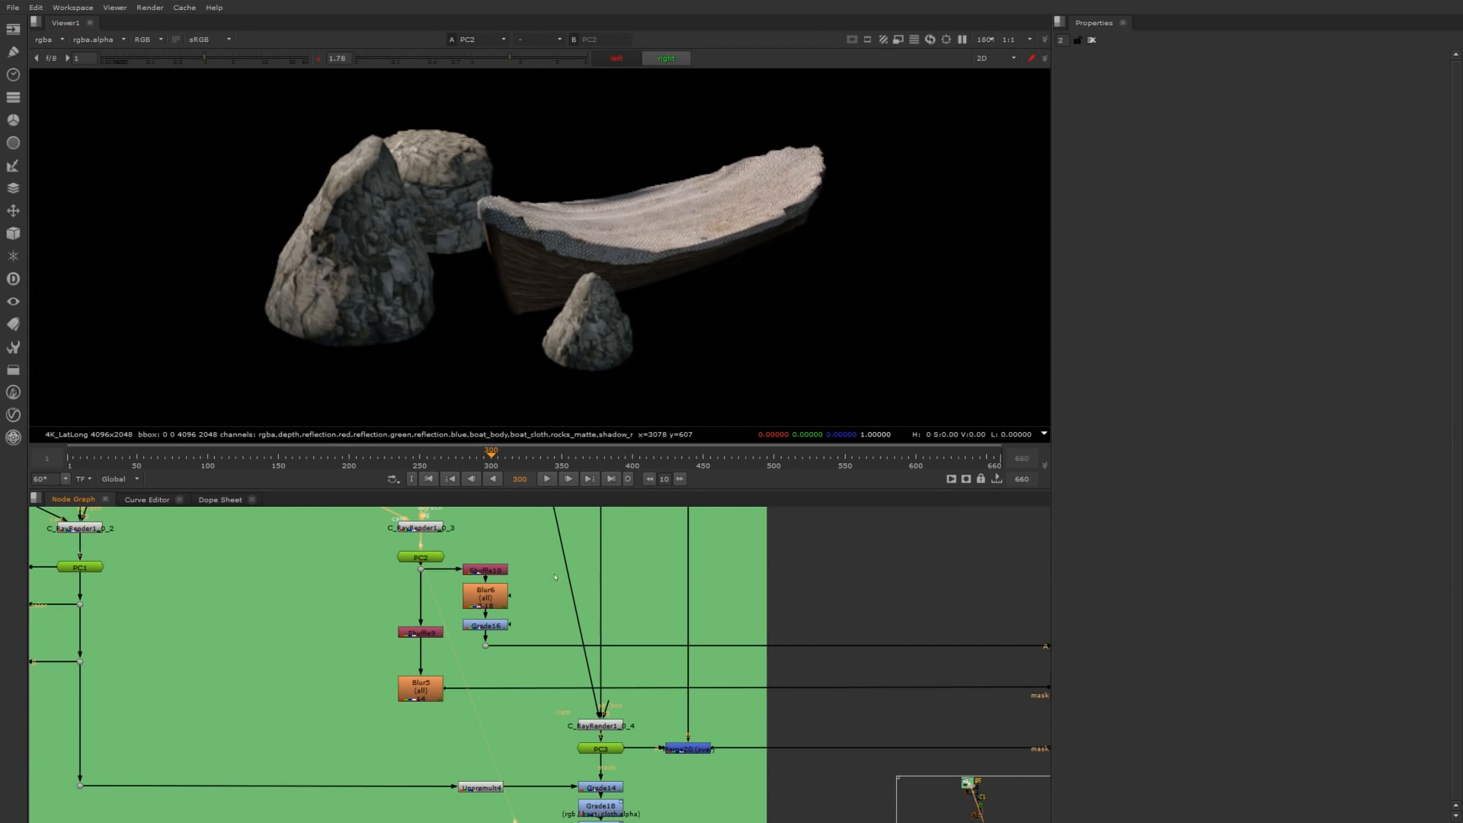
{"action": "scroll", "coordinate": [595, 755], "scroll_direction": "up", "scroll_amount": 2}
{"action": "double_click", "coordinate": [602, 717]}
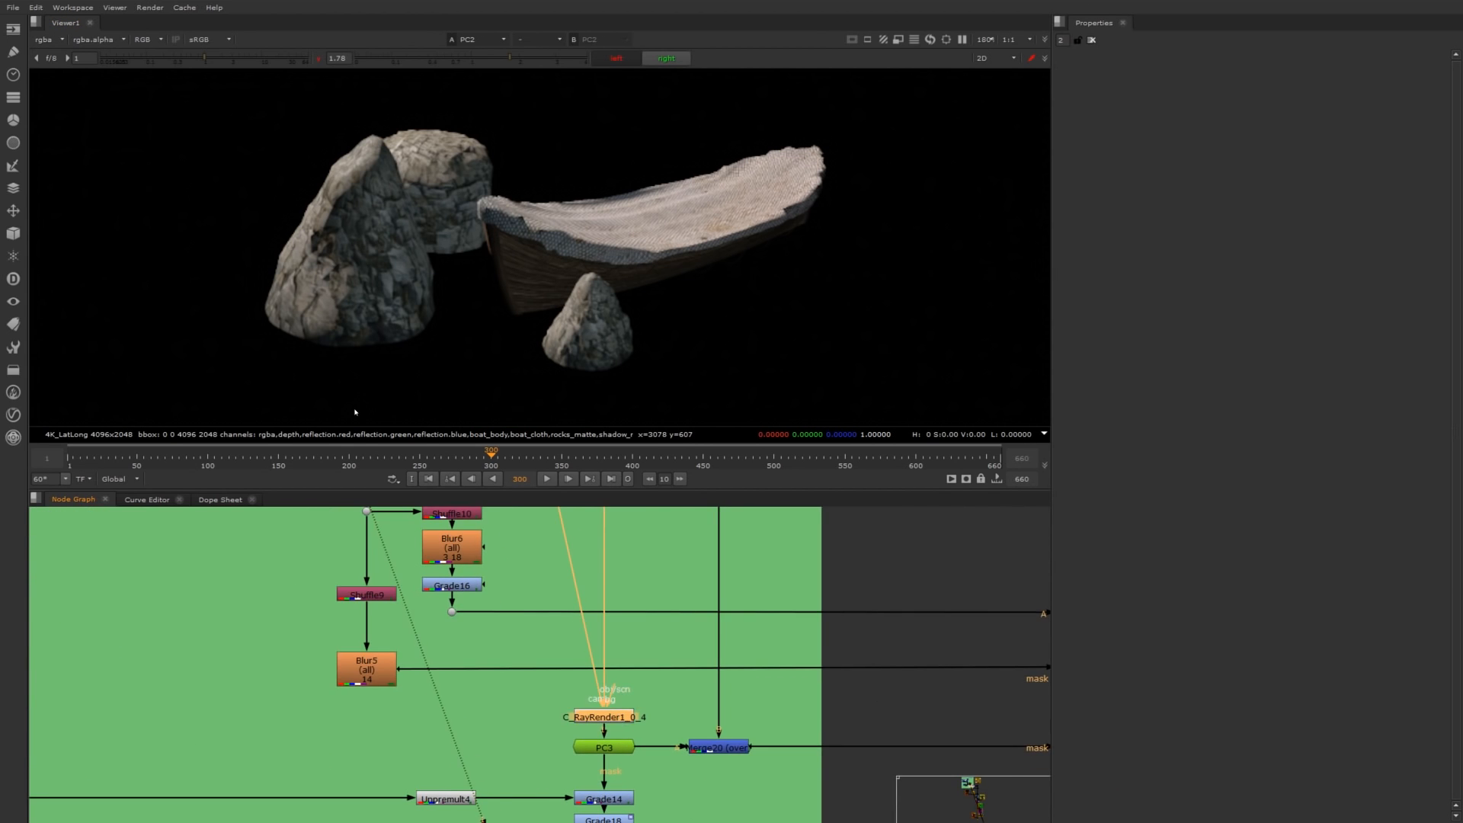
{"action": "key", "text": "1"}
{"action": "scroll", "coordinate": [703, 621], "scroll_direction": "down", "scroll_amount": 5}
{"action": "middle_click_drag", "start_coordinate": [705, 619], "coordinate": [679, 749]}
{"action": "scroll", "coordinate": [640, 571], "scroll_direction": "up", "scroll_amount": 4}
{"action": "scroll", "coordinate": [654, 601], "scroll_direction": "up", "scroll_amount": 1}
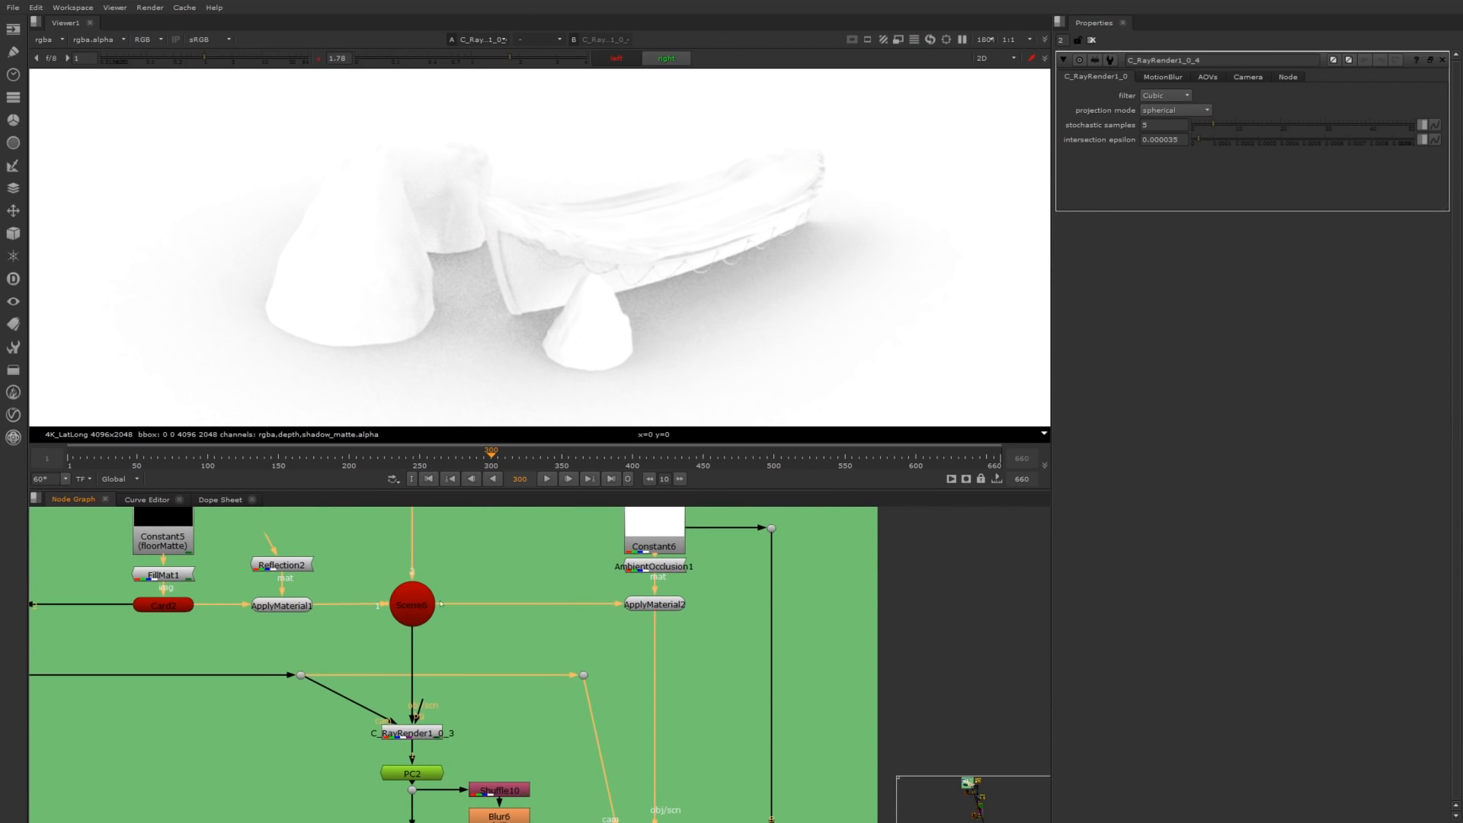
View the Scene6 geometry in 3D and inspect the ApplyMaterial2 and AmbientOcclusion1 settings, including the sample count.
{"action": "left_click", "coordinate": [411, 604]}
{"action": "key", "text": "1"}
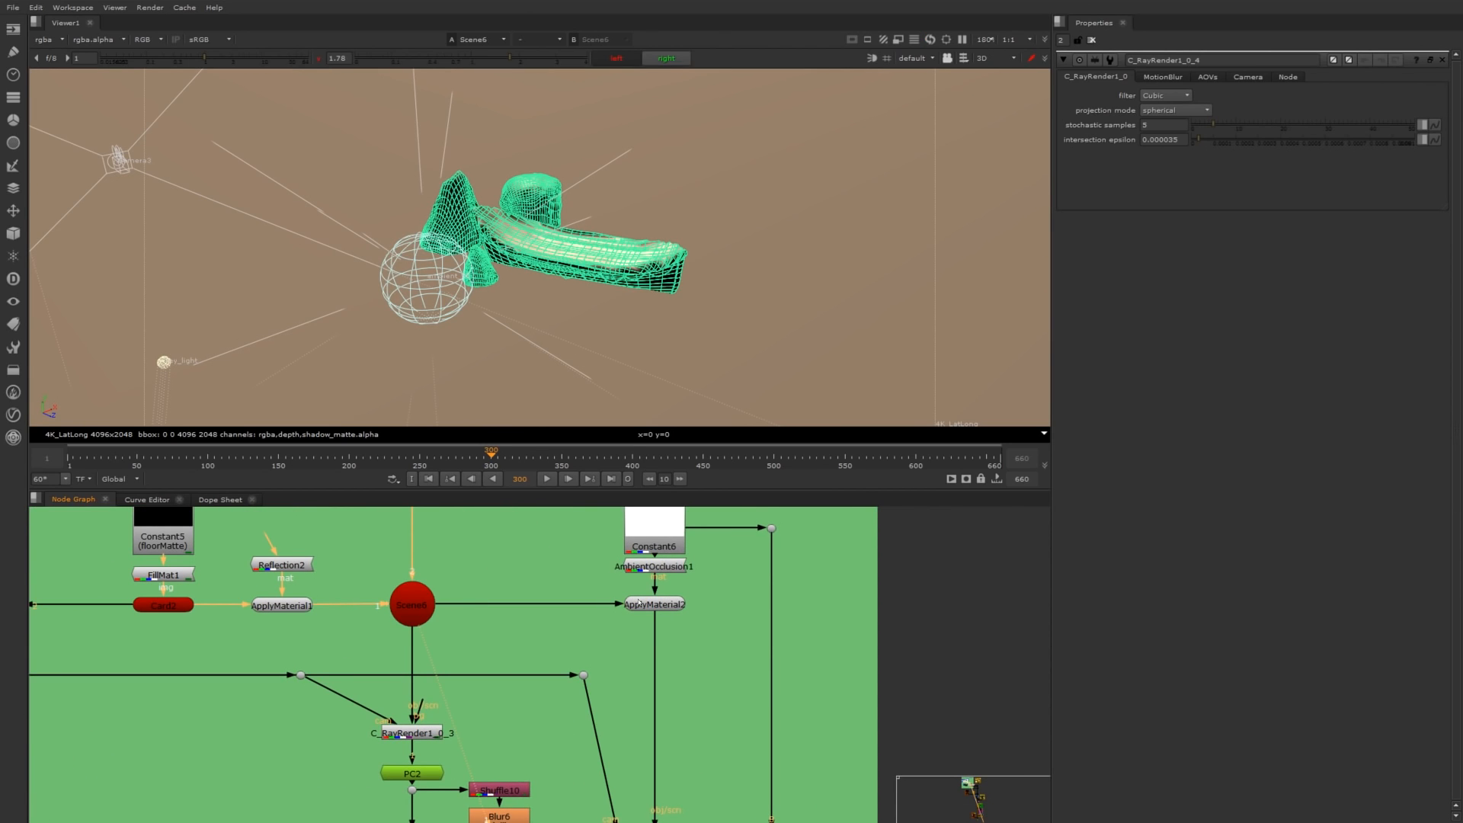
{"action": "double_click", "coordinate": [652, 606]}
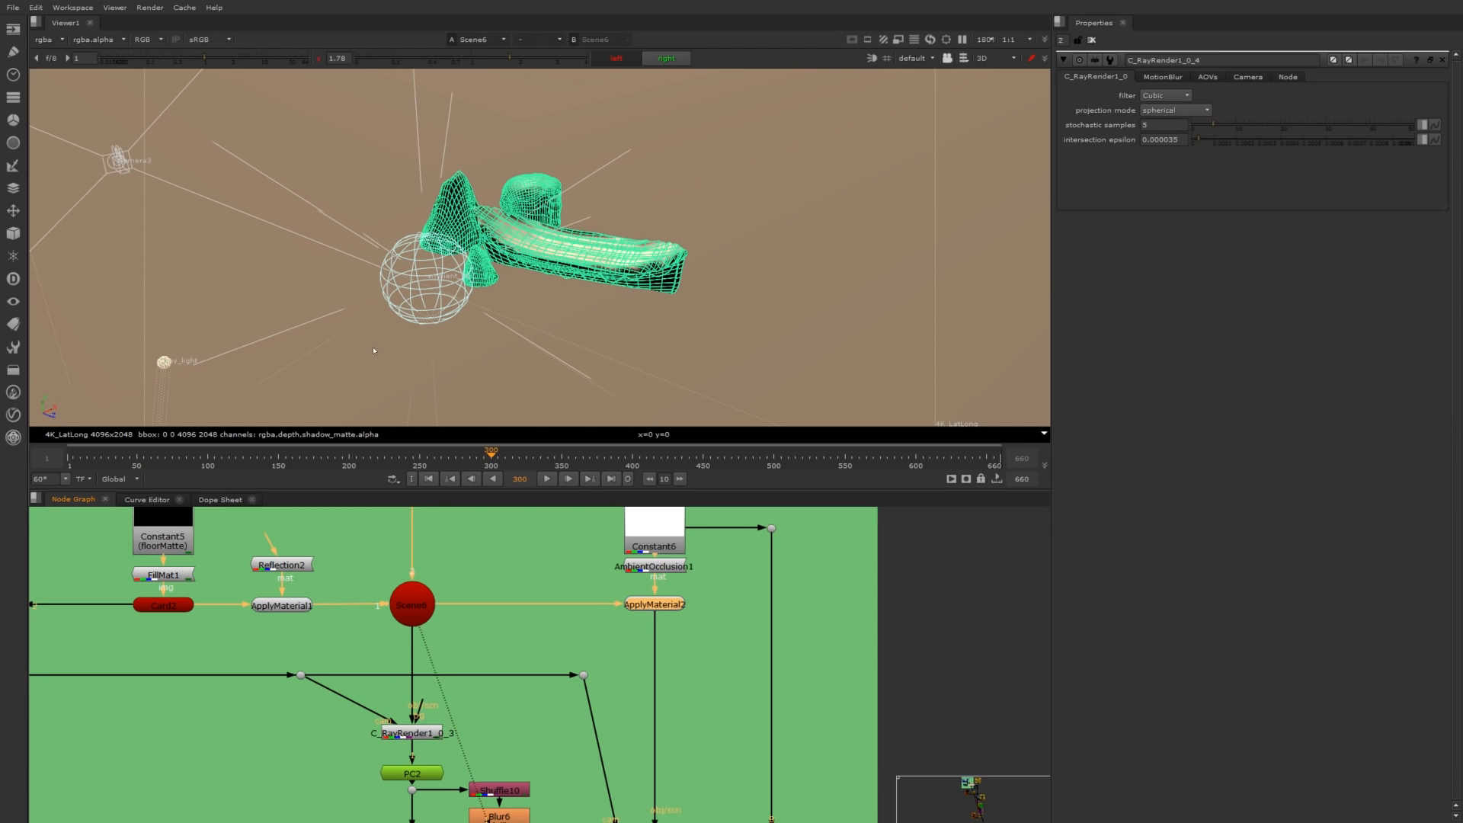
{"action": "double_click", "coordinate": [668, 576]}
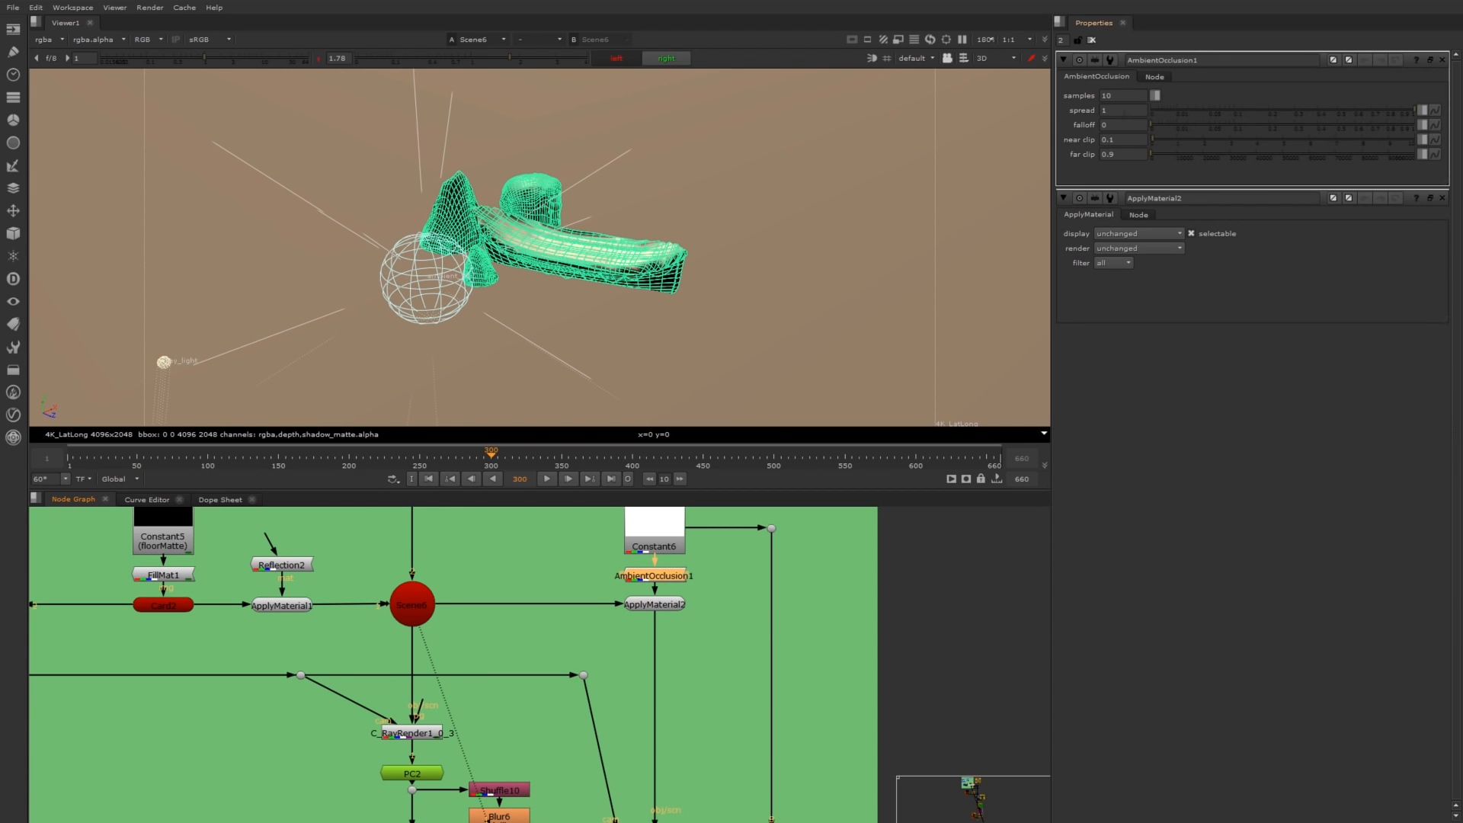
{"action": "left_click", "coordinate": [1132, 96]}
{"action": "scroll", "coordinate": [721, 635], "scroll_direction": "down", "scroll_amount": 4}
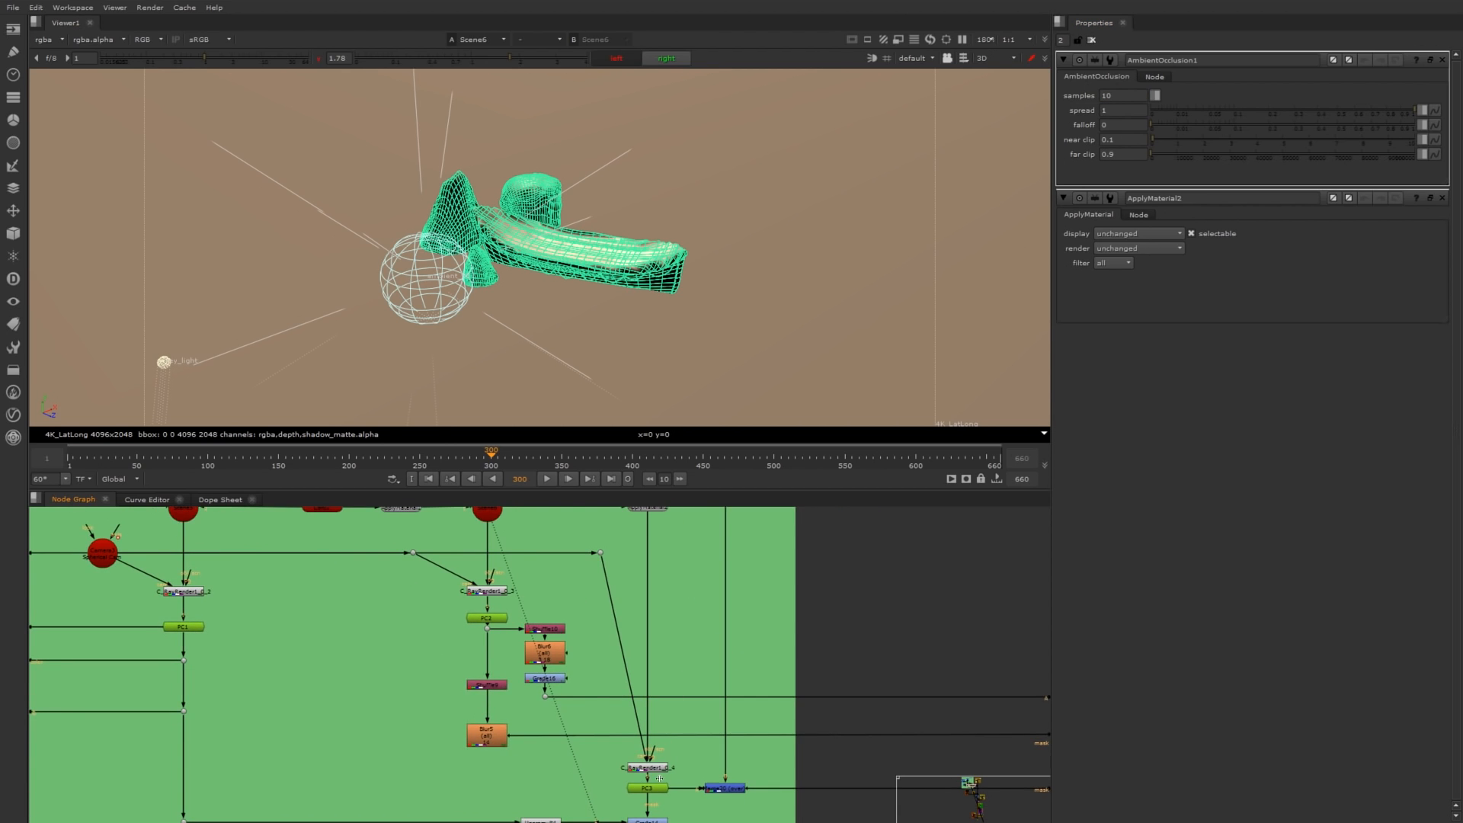
View C_RayRender1_0_4 again and check the alpha channel of the ambient occlusion render.
{"action": "left_click", "coordinate": [651, 769]}
{"action": "key", "text": "1"}
{"action": "left_click", "coordinate": [646, 354]}
{"action": "key", "text": "Tab"}
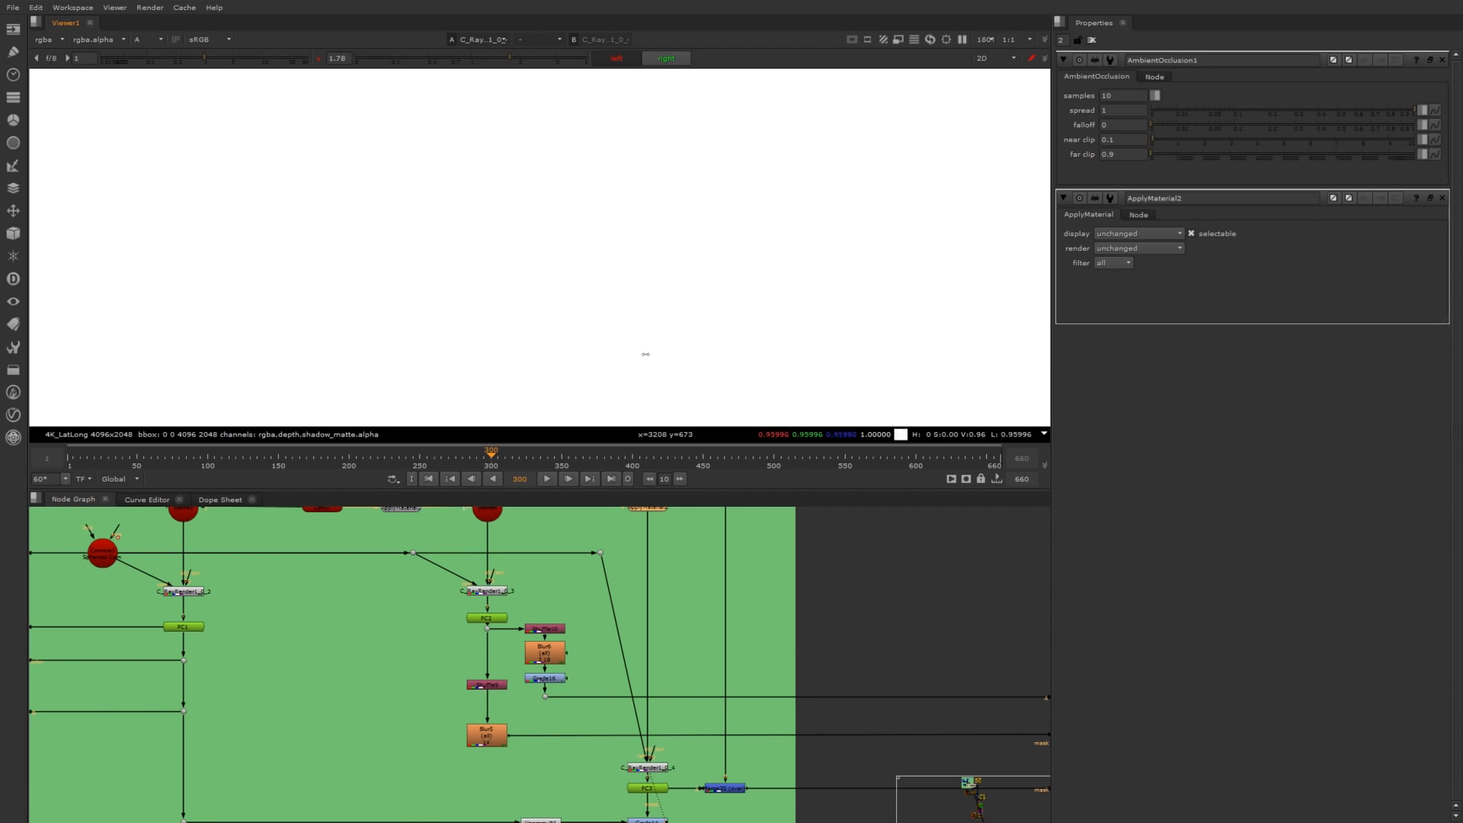
Return the viewer to full colour and view the first RayRender of the boat and rocks above PC1.
{"action": "scroll", "coordinate": [646, 355], "scroll_direction": "down", "scroll_amount": 5}
{"action": "key", "text": "a"}
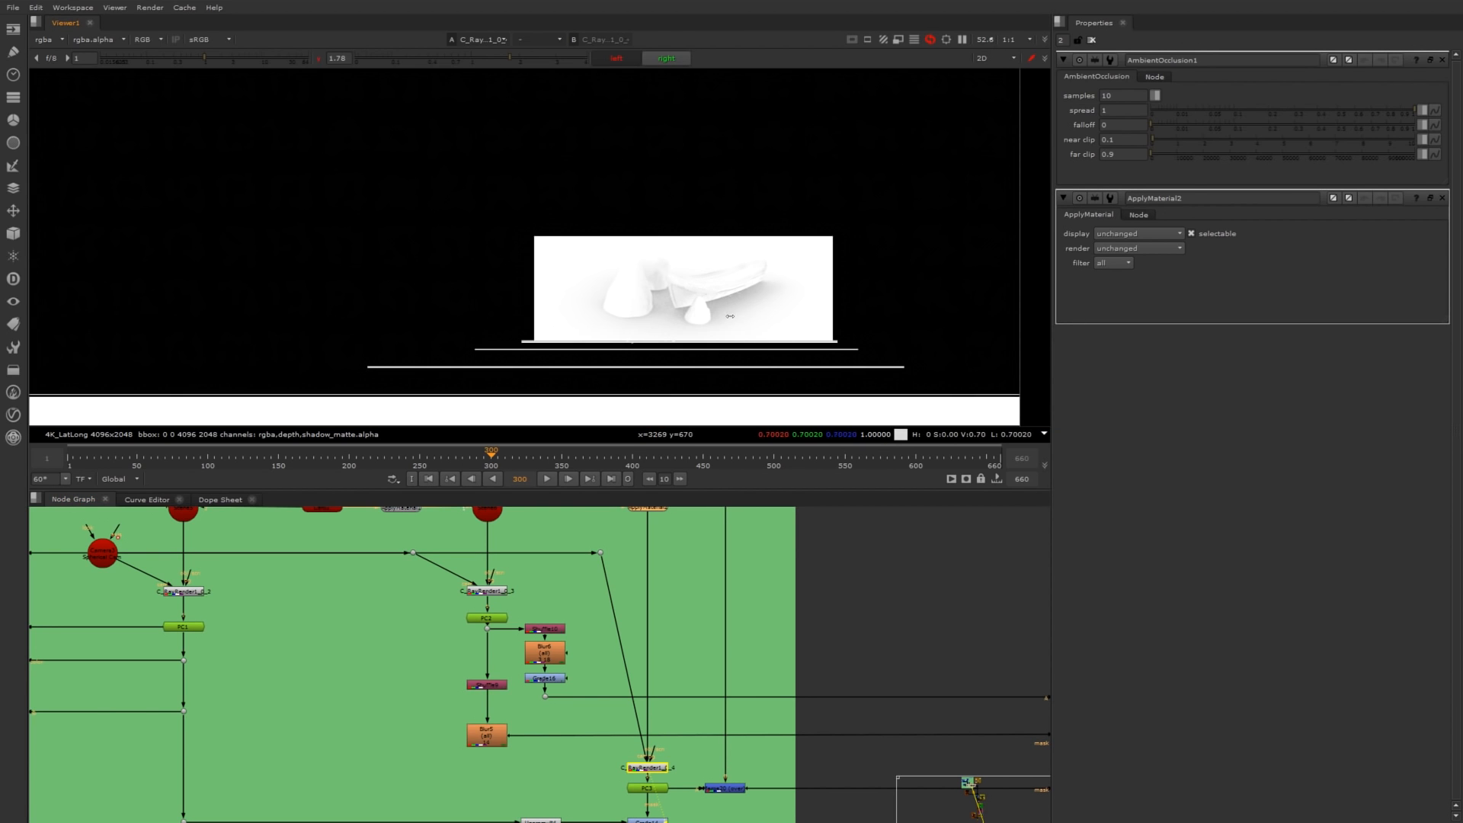
{"action": "middle_click_drag", "start_coordinate": [319, 609], "coordinate": [446, 616]}
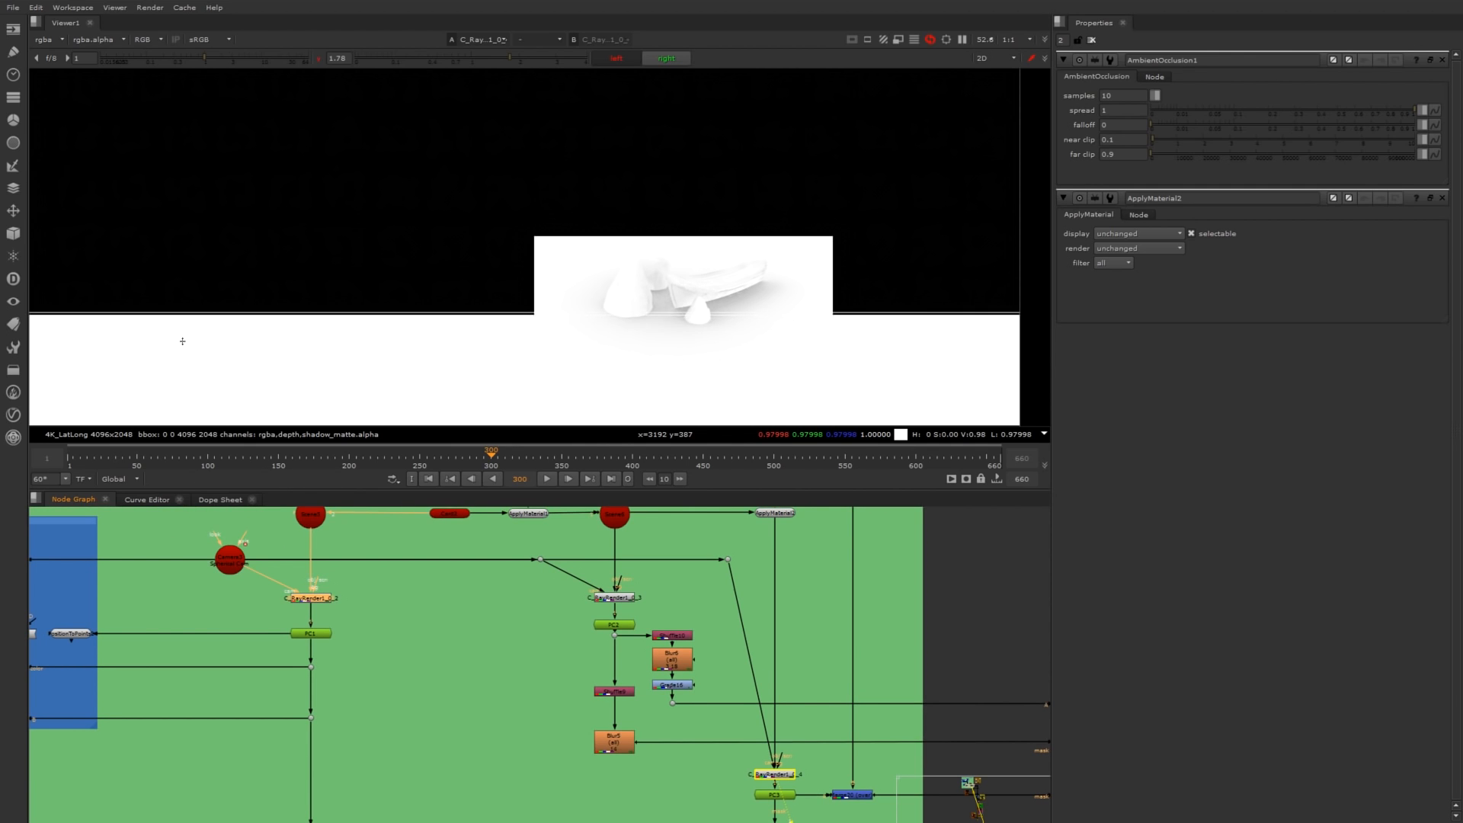
{"action": "key", "text": "1"}
{"action": "right_click", "coordinate": [450, 617]}
{"action": "middle_click_drag", "start_coordinate": [471, 619], "coordinate": [270, 593]}
{"action": "left_click", "coordinate": [200, 343]}
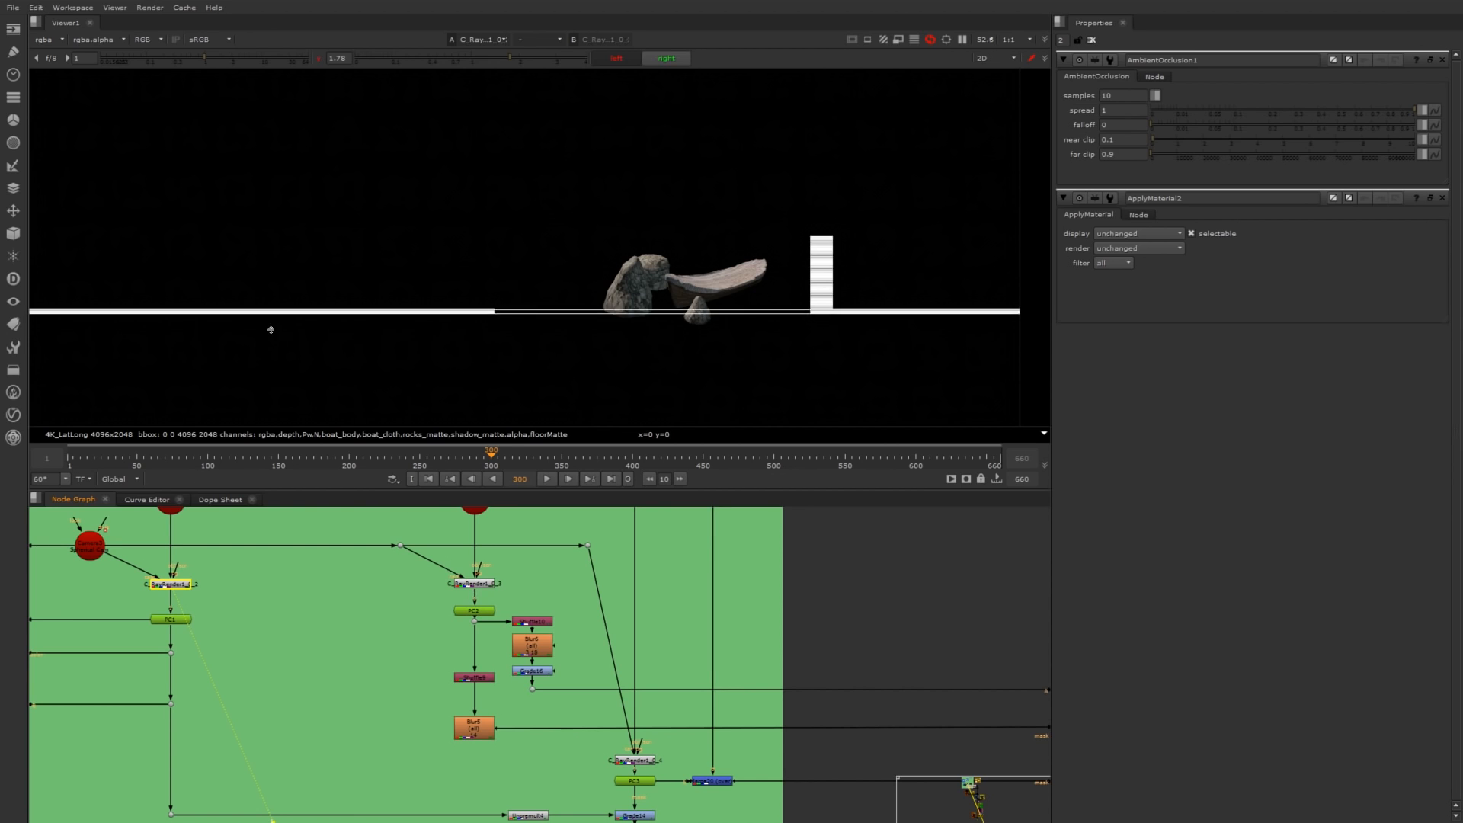
View the RayRender above PC2, followed by the ambient occlusion render C_RayRender1_0_4 above PC3.
{"action": "left_click", "coordinate": [475, 584]}
{"action": "key", "text": "1"}
{"action": "middle_click_drag", "start_coordinate": [599, 583], "coordinate": [407, 490], "text": "alt"}
{"action": "left_click", "coordinate": [632, 749]}
{"action": "key", "text": "1"}
{"action": "middle_click_drag", "start_coordinate": [880, 611], "coordinate": [700, 611], "text": "alt"}
View Merge1 in the main comp and toggle Blur6 off and on again.
{"action": "left_click", "coordinate": [808, 577]}
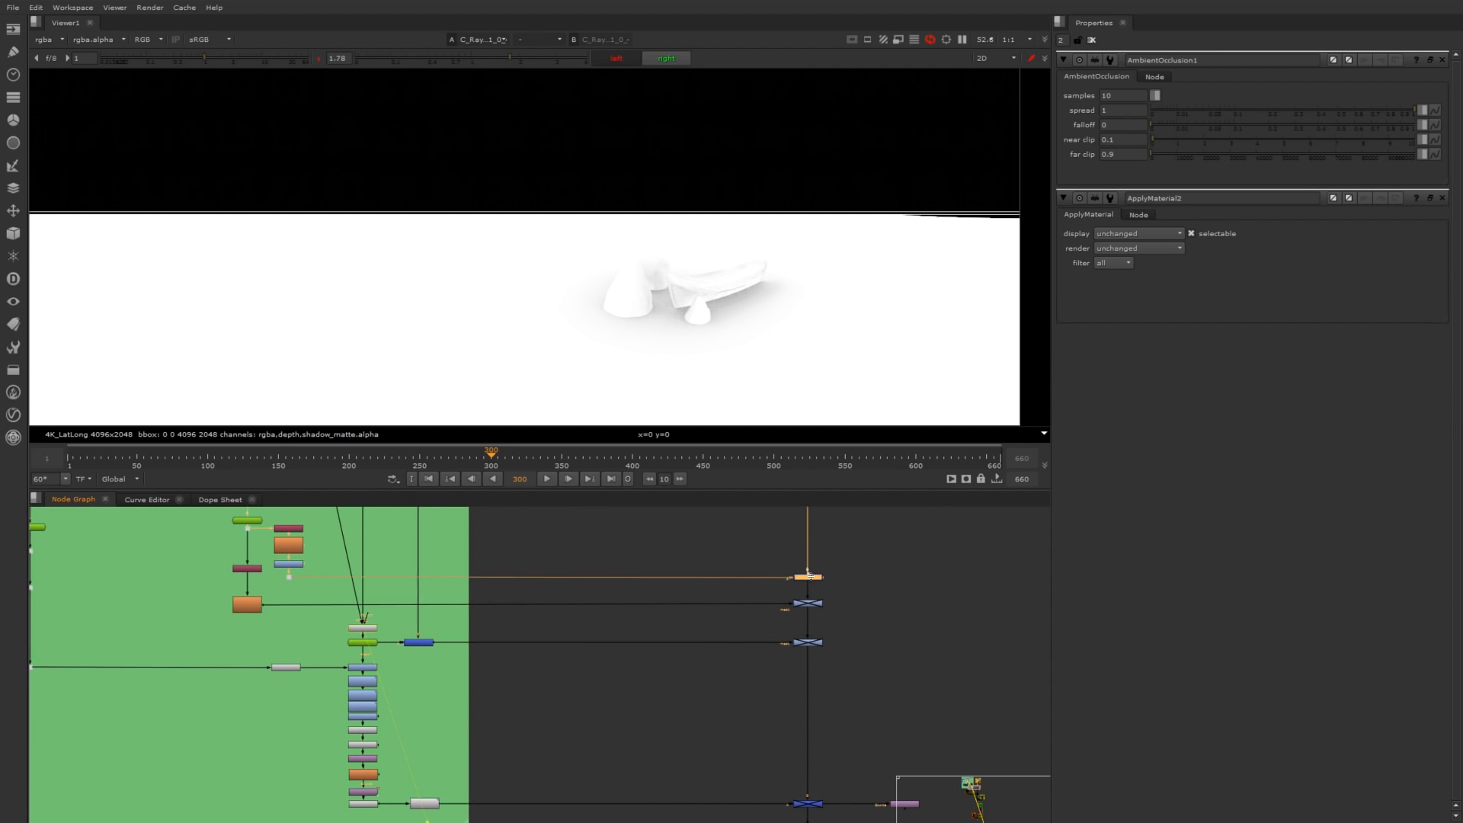
{"action": "key", "text": "1"}
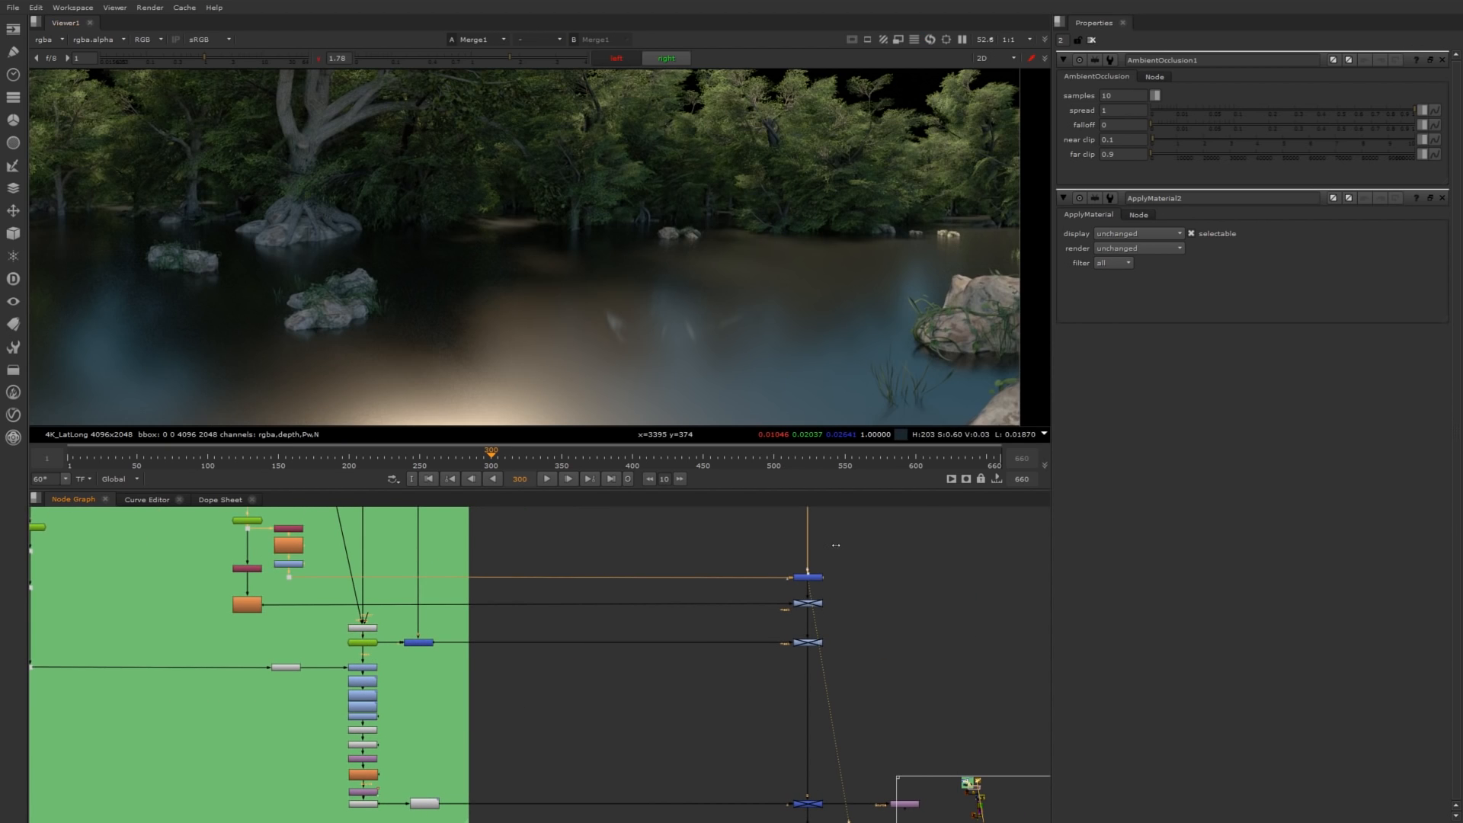
{"action": "middle_click_drag", "start_coordinate": [282, 560], "coordinate": [319, 555], "text": "alt"}
{"action": "left_click", "coordinate": [294, 536]}
{"action": "key", "text": "d"}
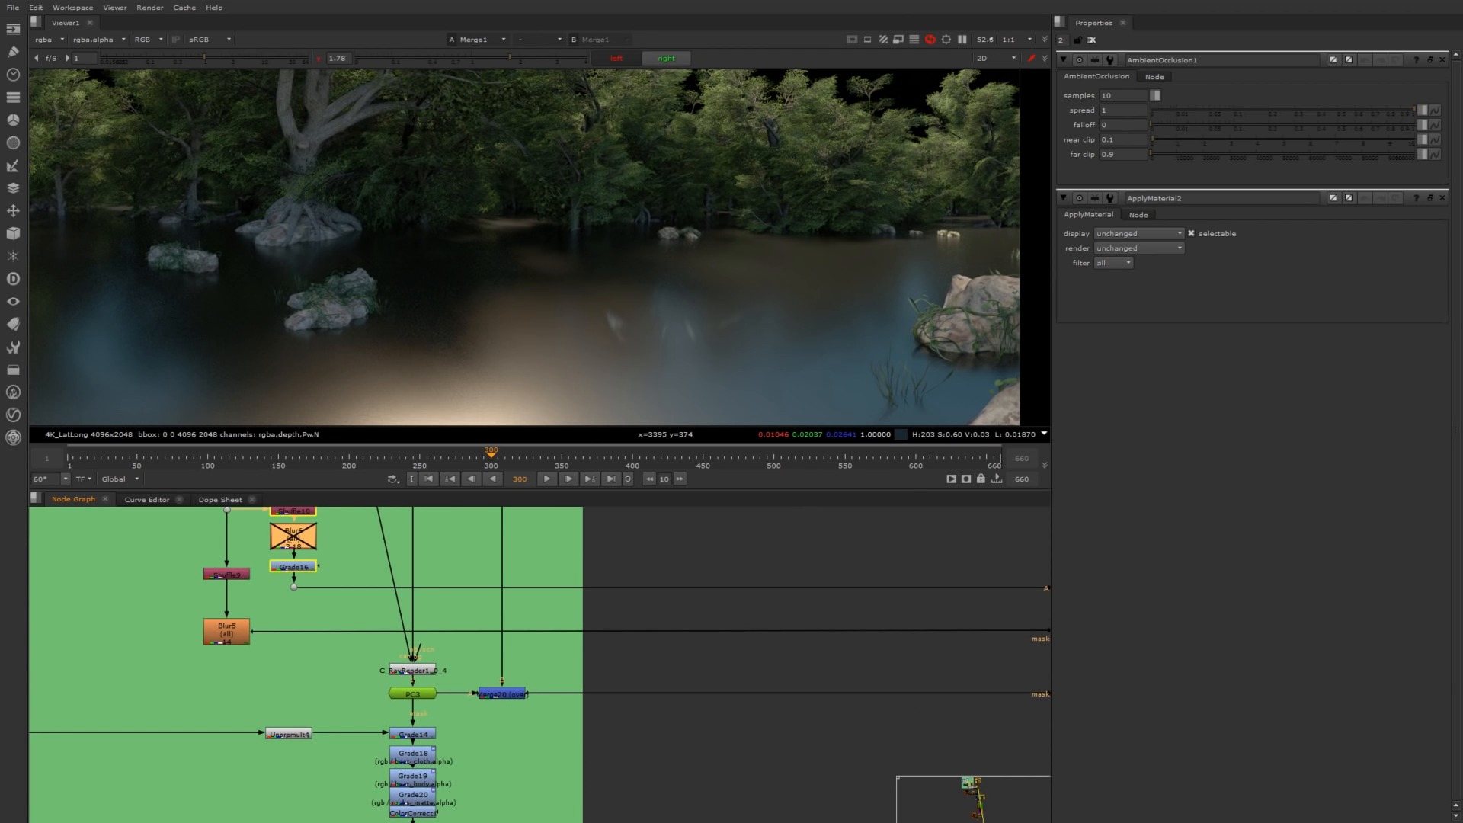
{"action": "key", "text": "d"}
Compare the background plate at Premult7 with the reflection merge at Merge1.
{"action": "scroll", "coordinate": [626, 571], "scroll_direction": "down", "scroll_amount": 3}
{"action": "middle_click_drag", "start_coordinate": [761, 529], "coordinate": [591, 587]}
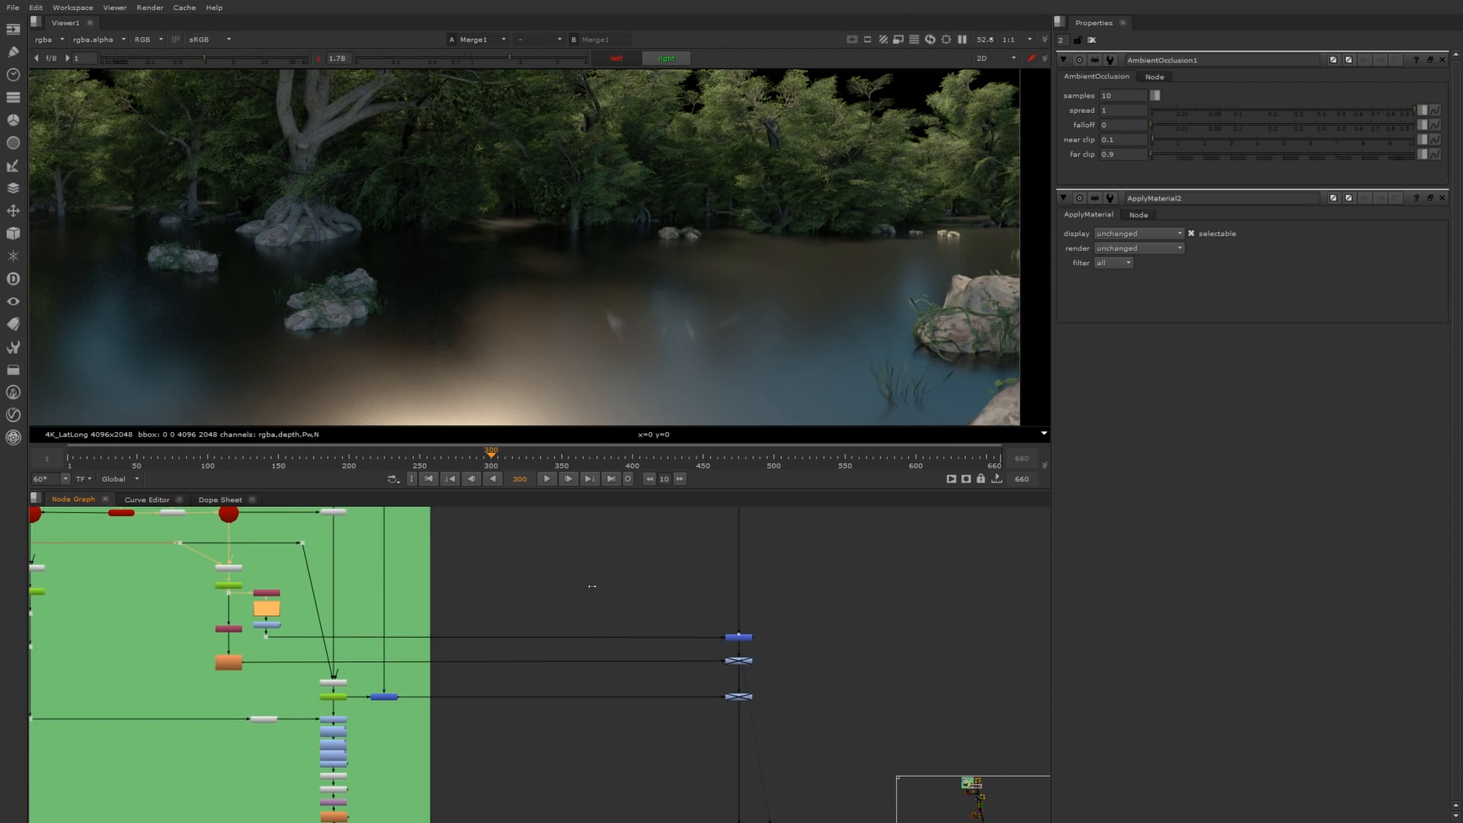
{"action": "scroll", "coordinate": [621, 576], "scroll_direction": "down", "scroll_amount": 1}
{"action": "middle_click_drag", "start_coordinate": [640, 546], "coordinate": [614, 625]}
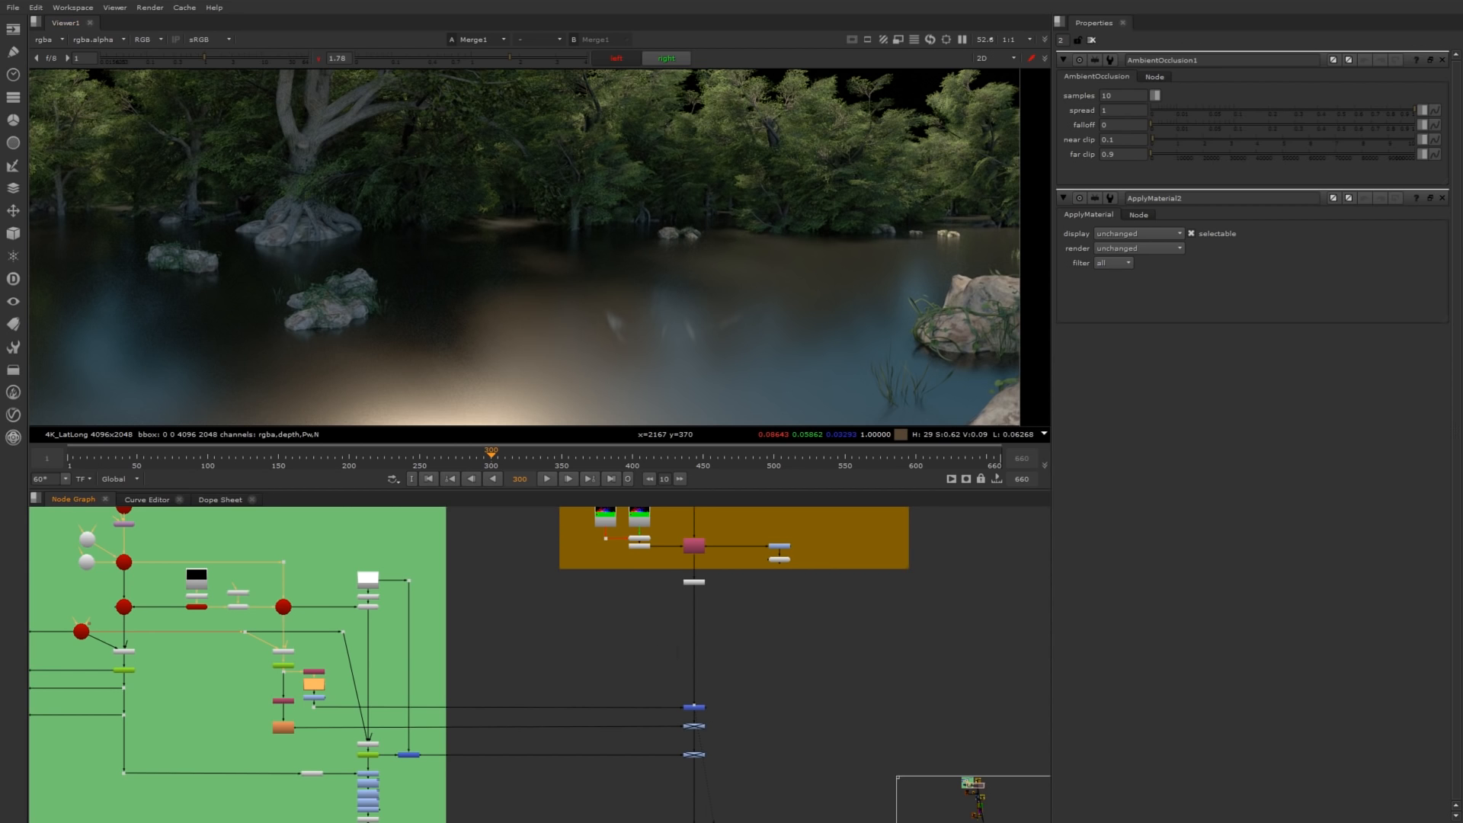
{"action": "left_click_drag", "start_coordinate": [743, 620], "coordinate": [652, 572]}
{"action": "key", "text": "1"}
{"action": "middle_click_drag", "start_coordinate": [738, 692], "coordinate": [682, 636]}
{"action": "scroll", "coordinate": [682, 636], "scroll_direction": "up", "scroll_amount": 3}
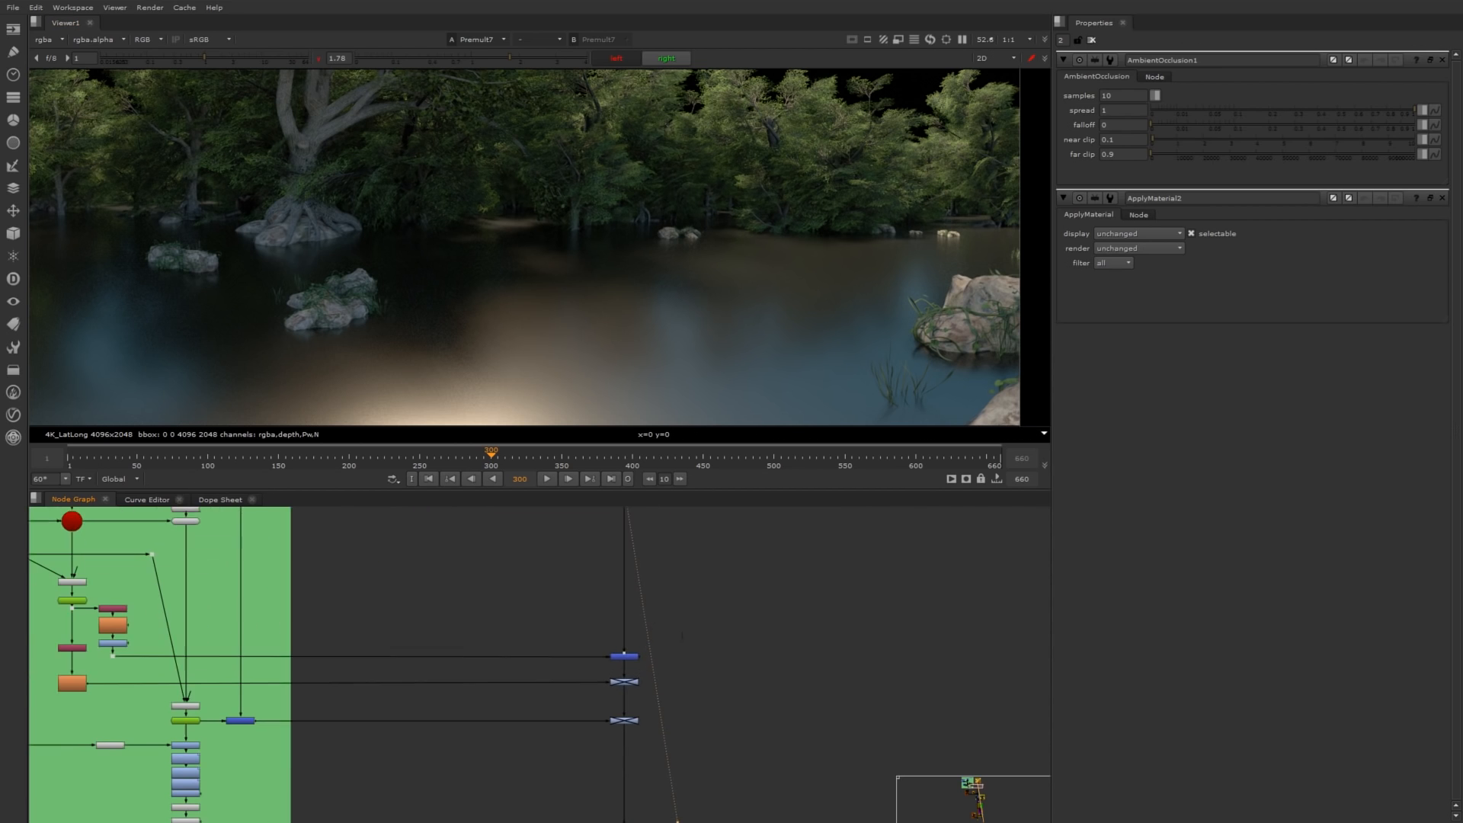
{"action": "left_click_drag", "start_coordinate": [586, 637], "coordinate": [671, 667]}
{"action": "key", "text": "1"}
{"action": "middle_click_drag", "start_coordinate": [590, 671], "coordinate": [613, 600]}
{"action": "scroll", "coordinate": [613, 600], "scroll_direction": "up", "scroll_amount": 2}
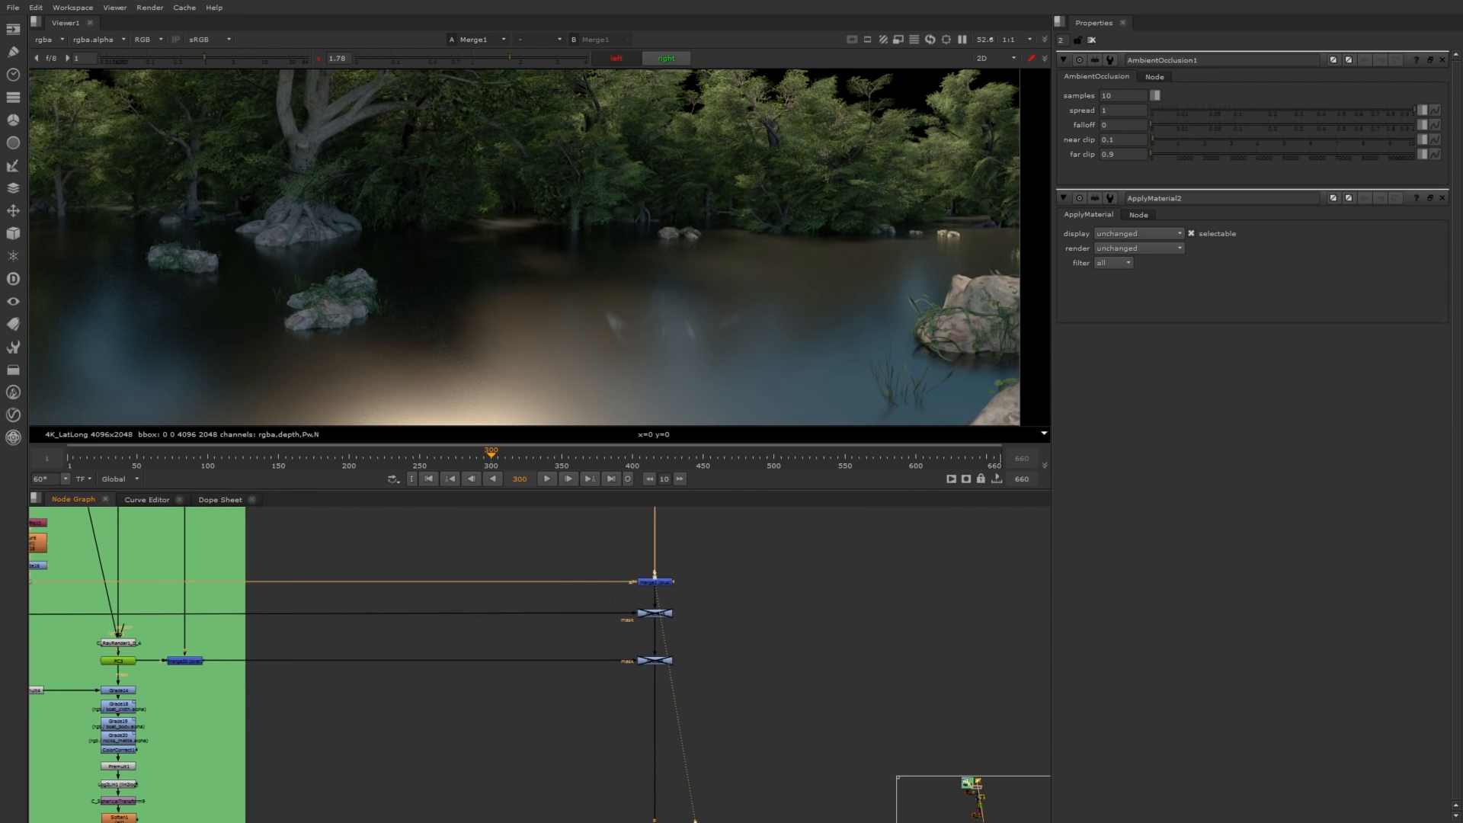
Enable the disabled grade node directly below Merge1 that uses Blur5 as its mask.
{"action": "left_click_drag", "start_coordinate": [610, 588], "coordinate": [703, 635]}
{"action": "left_click_drag", "start_coordinate": [622, 599], "coordinate": [711, 636]}
{"action": "key", "text": "d"}
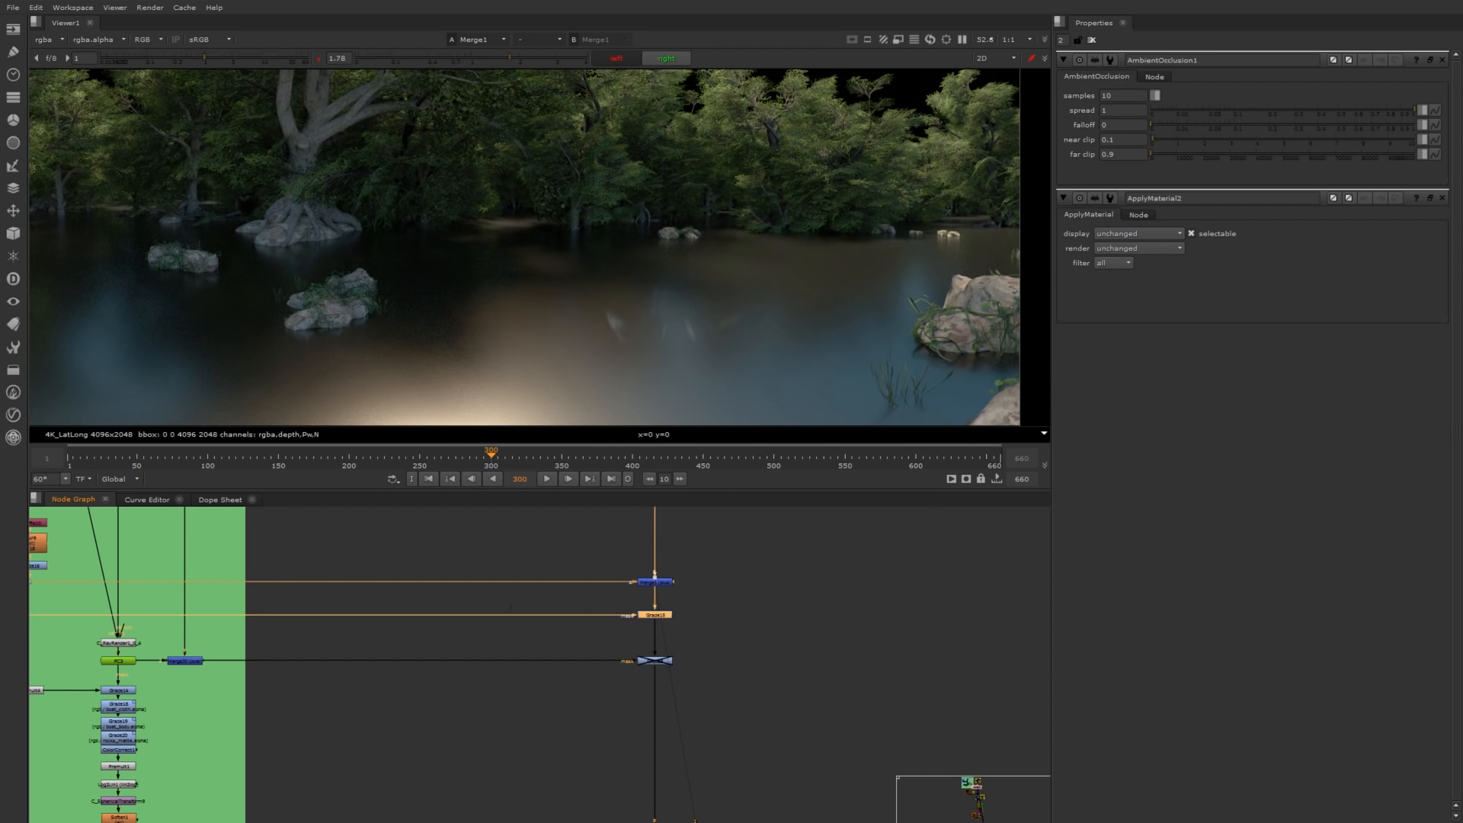
View Blur5 and, in Shuffle9, route the first shadow_matte channel to red, green, blue and alpha.
{"action": "middle_click_drag", "start_coordinate": [162, 606], "coordinate": [376, 616]}
{"action": "key", "text": "1"}
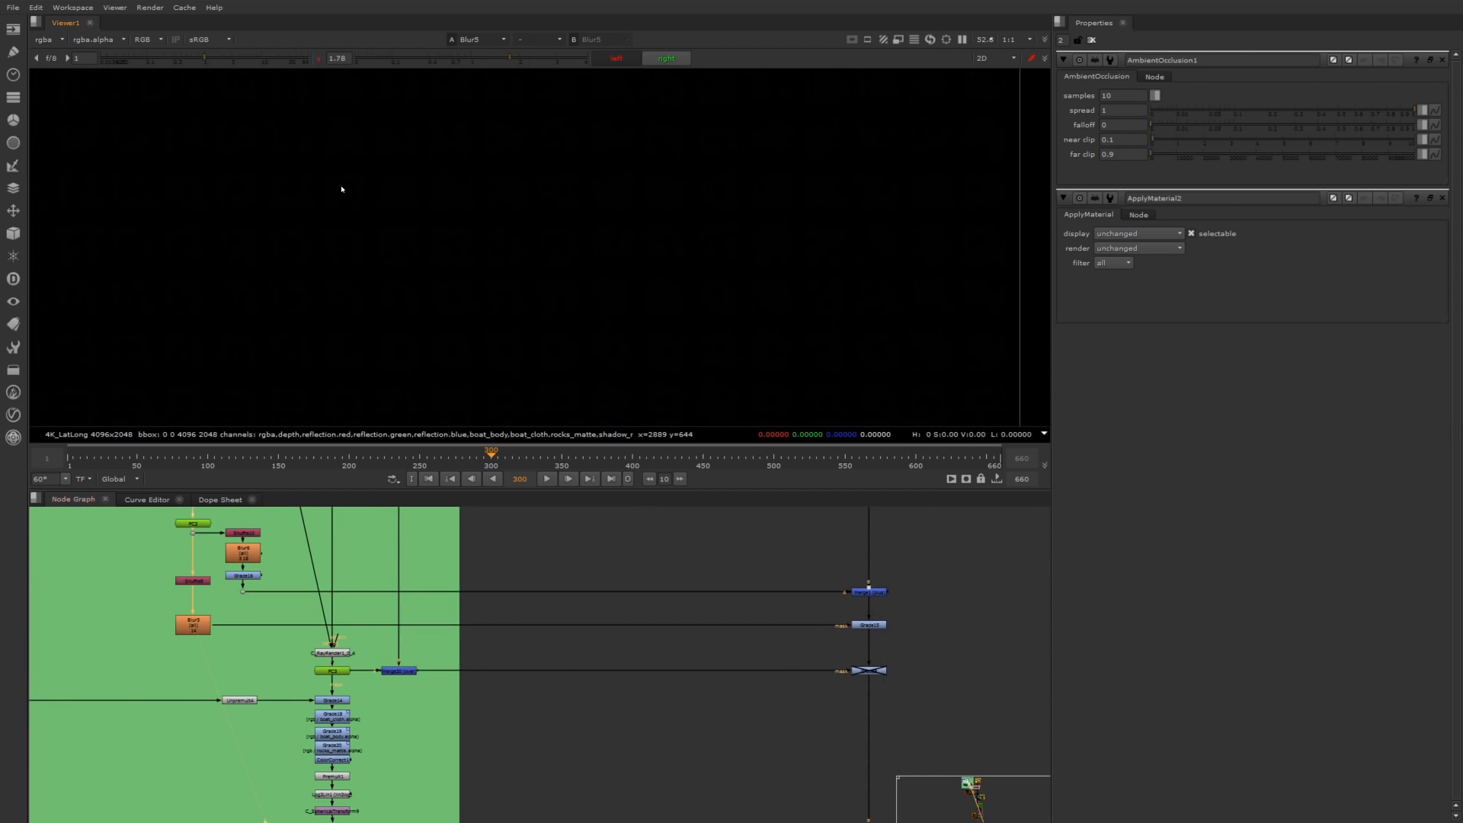
{"action": "double_click", "coordinate": [200, 581]}
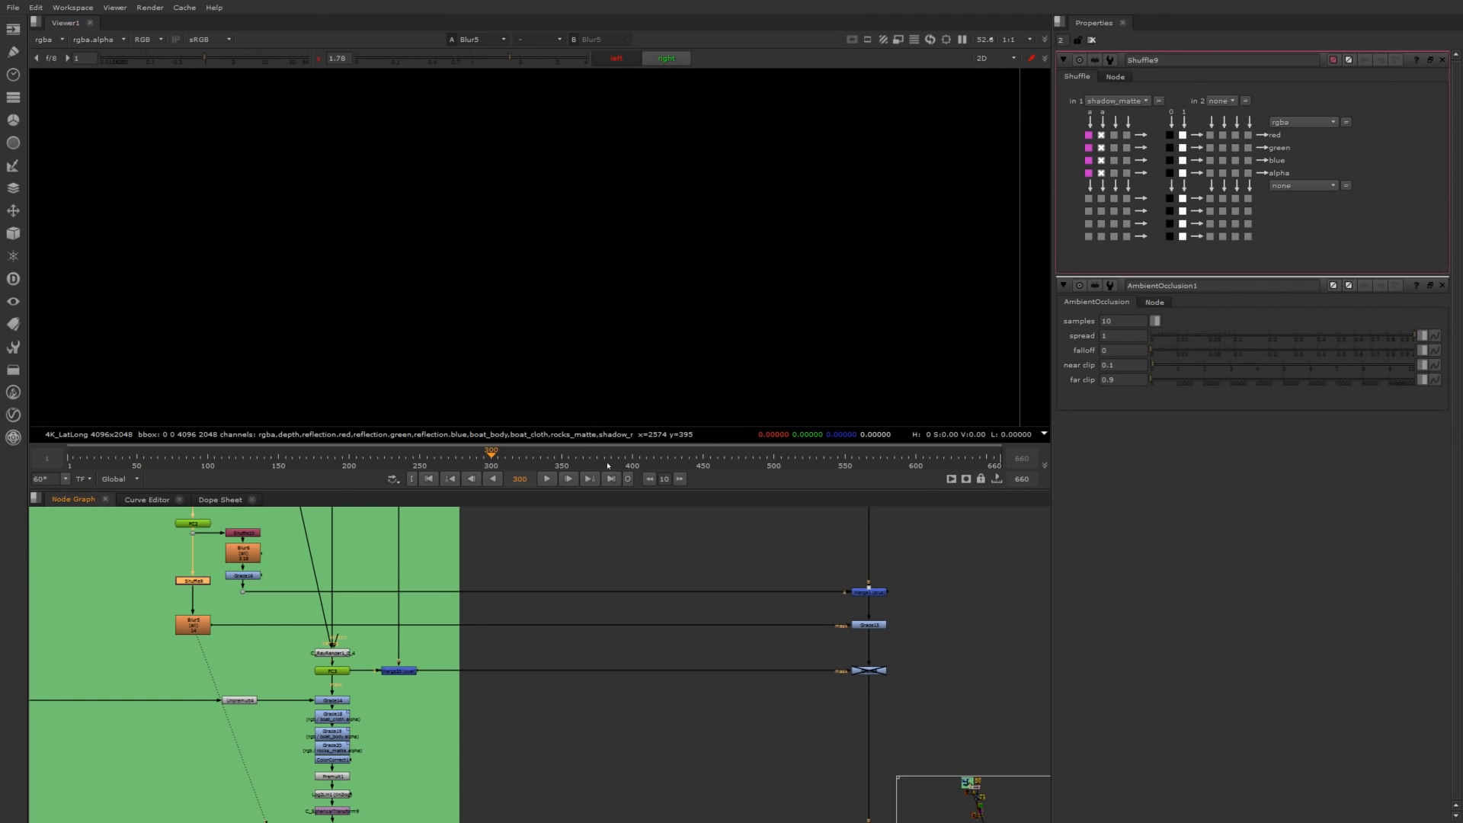
{"action": "left_click", "coordinate": [1088, 135]}
{"action": "left_click", "coordinate": [1088, 147]}
{"action": "left_click", "coordinate": [1088, 160]}
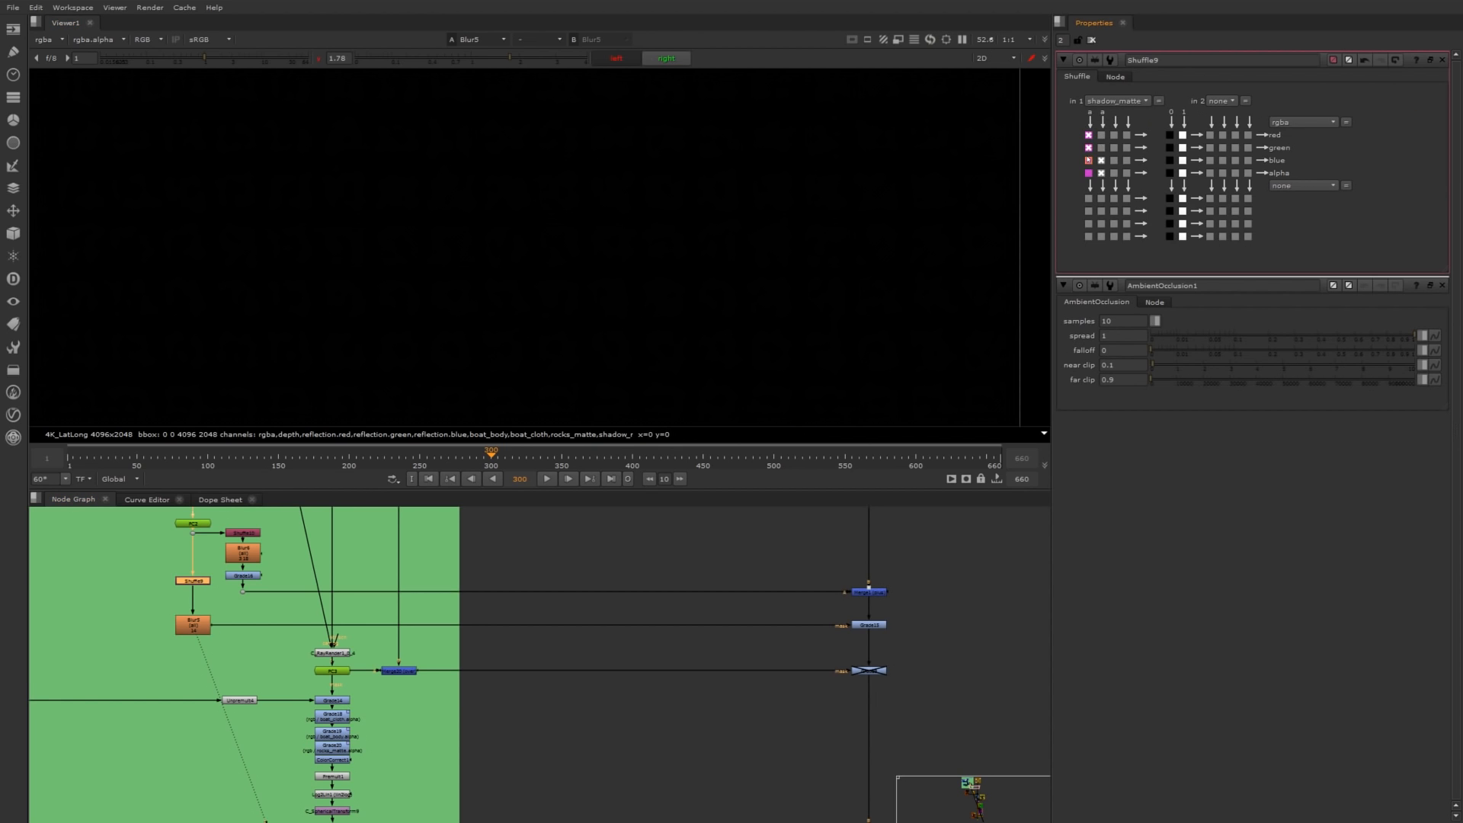
{"action": "left_click", "coordinate": [1088, 173]}
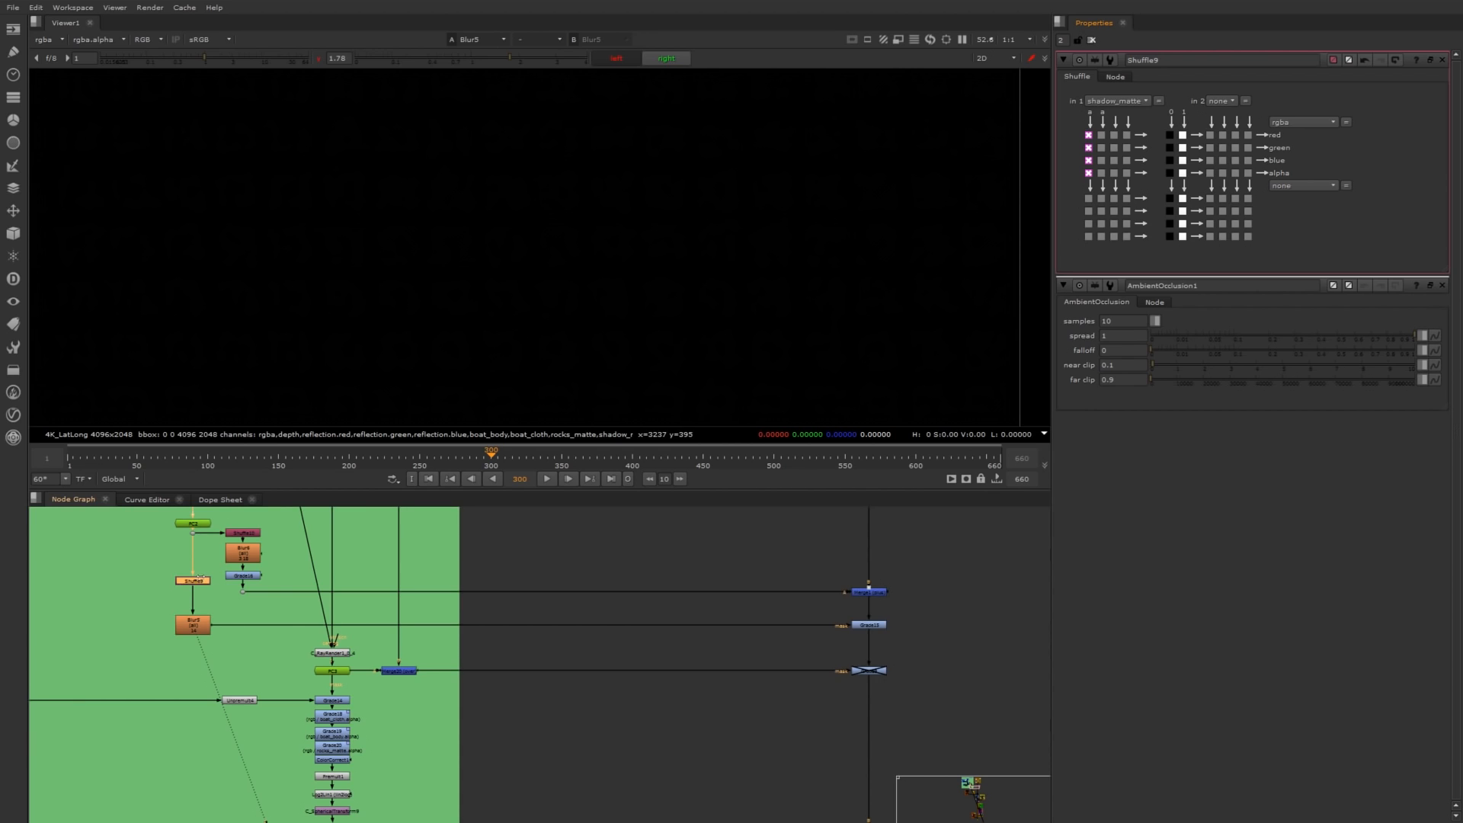
Add a Shuffle node fed from the dot below PC2, view it, and set its input layer to shadow_matte.
{"action": "scroll", "coordinate": [184, 574], "scroll_direction": "up", "scroll_amount": 5}
{"action": "middle_click_drag", "start_coordinate": [184, 574], "coordinate": [404, 630]}
{"action": "scroll", "coordinate": [381, 634], "scroll_direction": "up", "scroll_amount": 1}
{"action": "left_click", "coordinate": [308, 626]}
{"action": "key", "text": "Tab"}
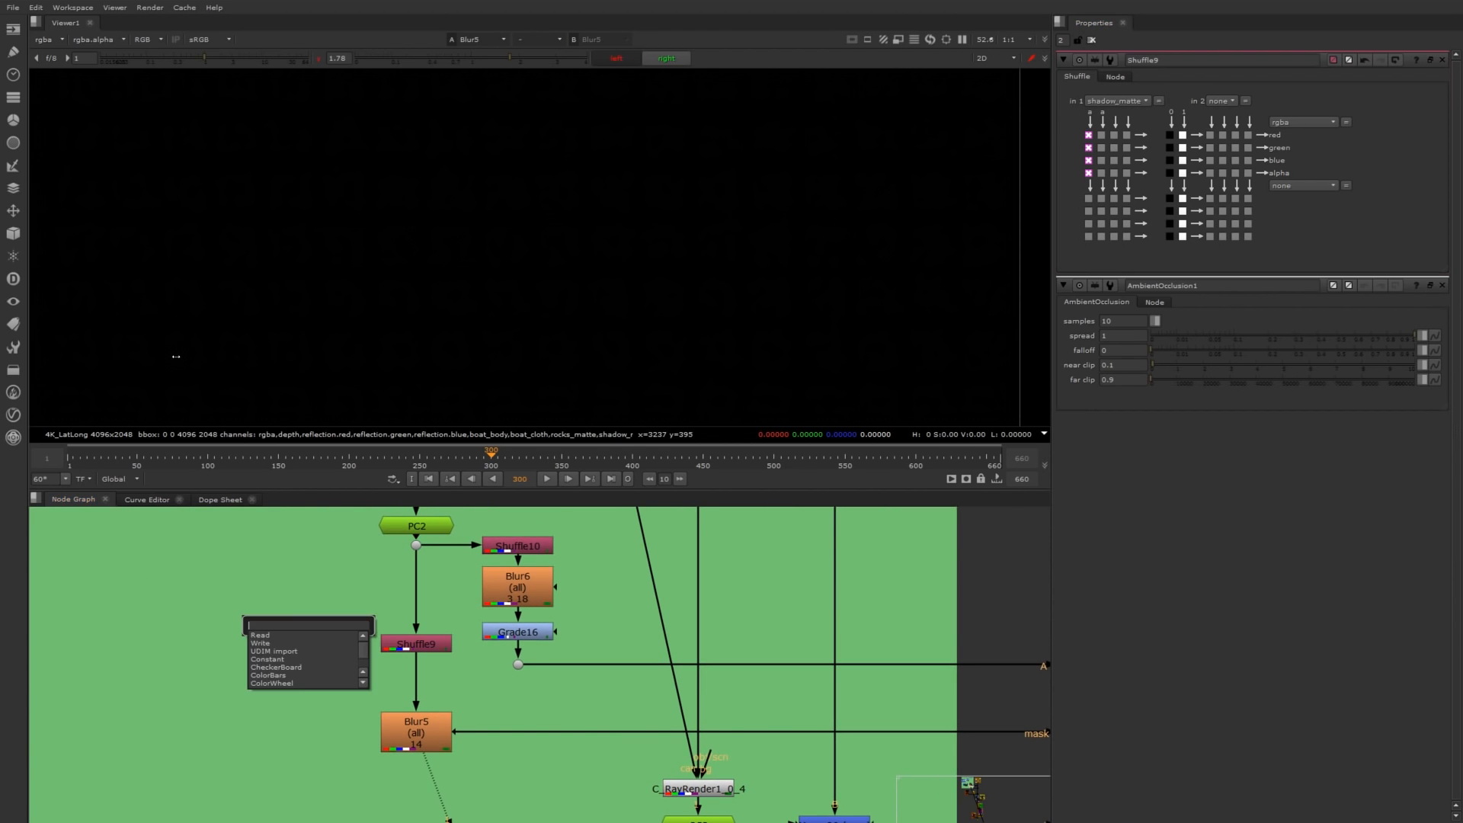
{"action": "type", "text": "sh"}
{"action": "key", "text": "Return"}
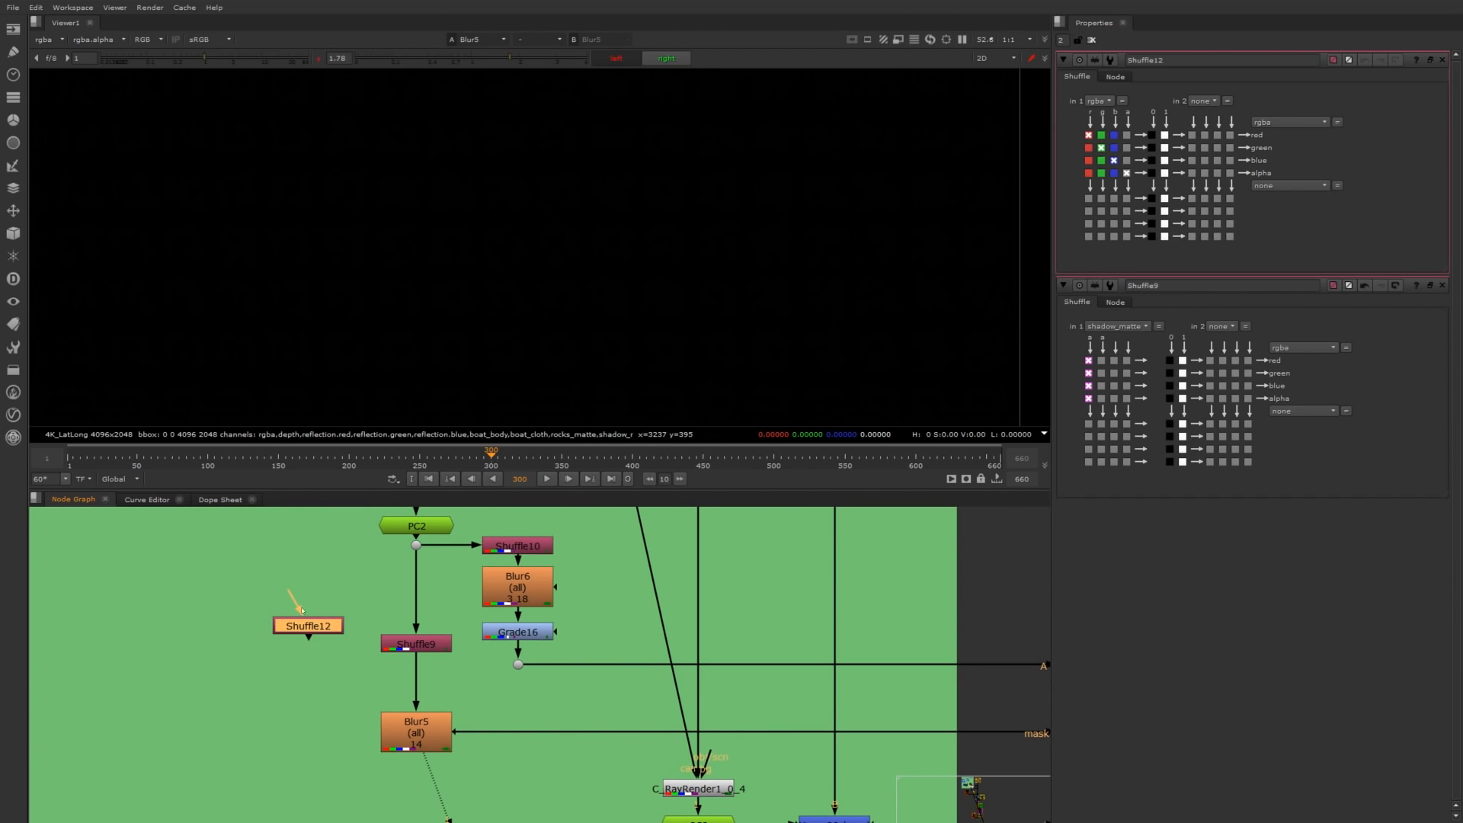
{"action": "left_click_drag", "start_coordinate": [397, 565], "coordinate": [416, 546]}
{"action": "left_click", "coordinate": [308, 625]}
{"action": "key", "text": "1"}
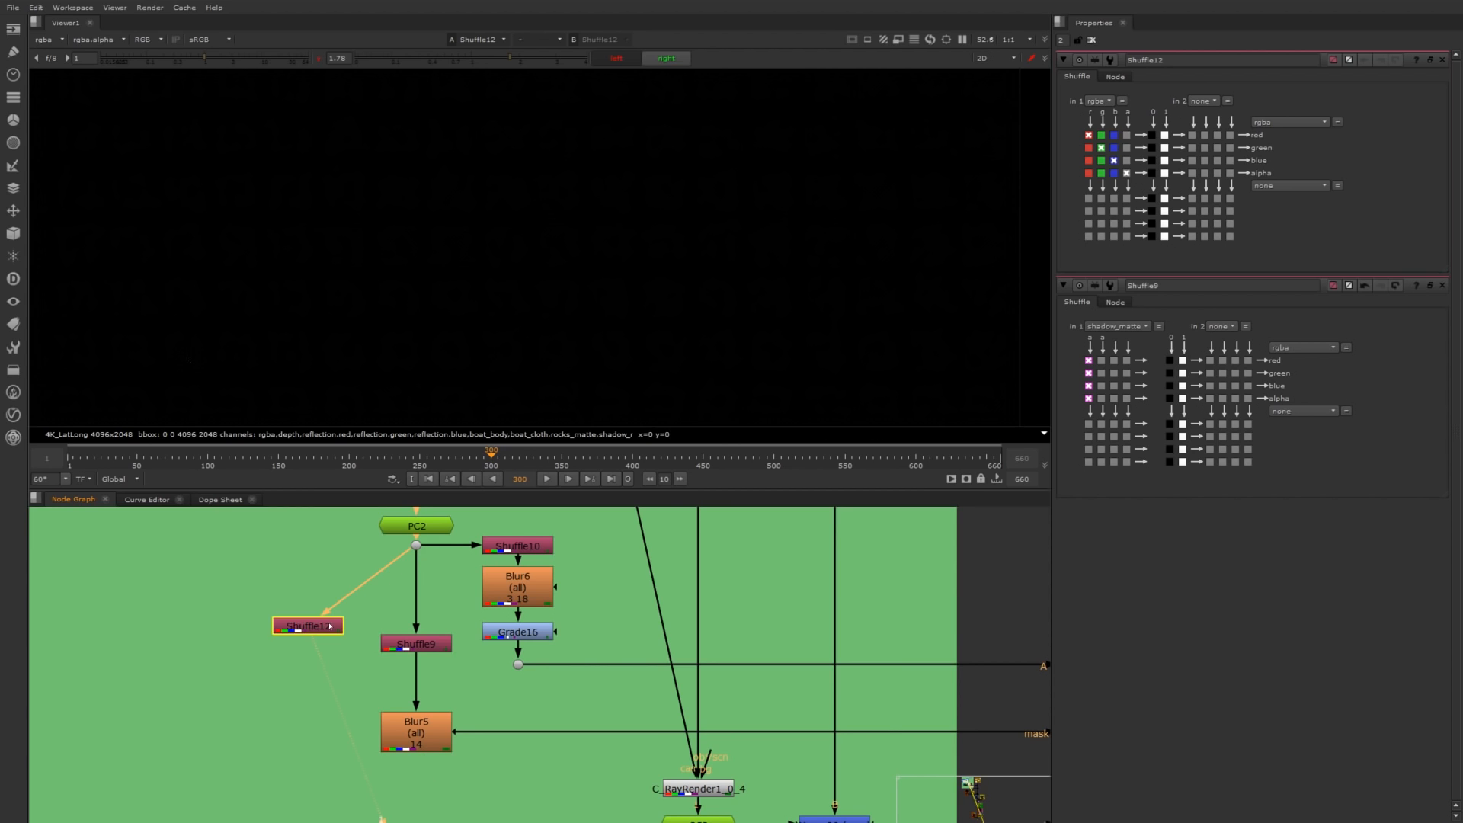
{"action": "left_click", "coordinate": [1099, 101]}
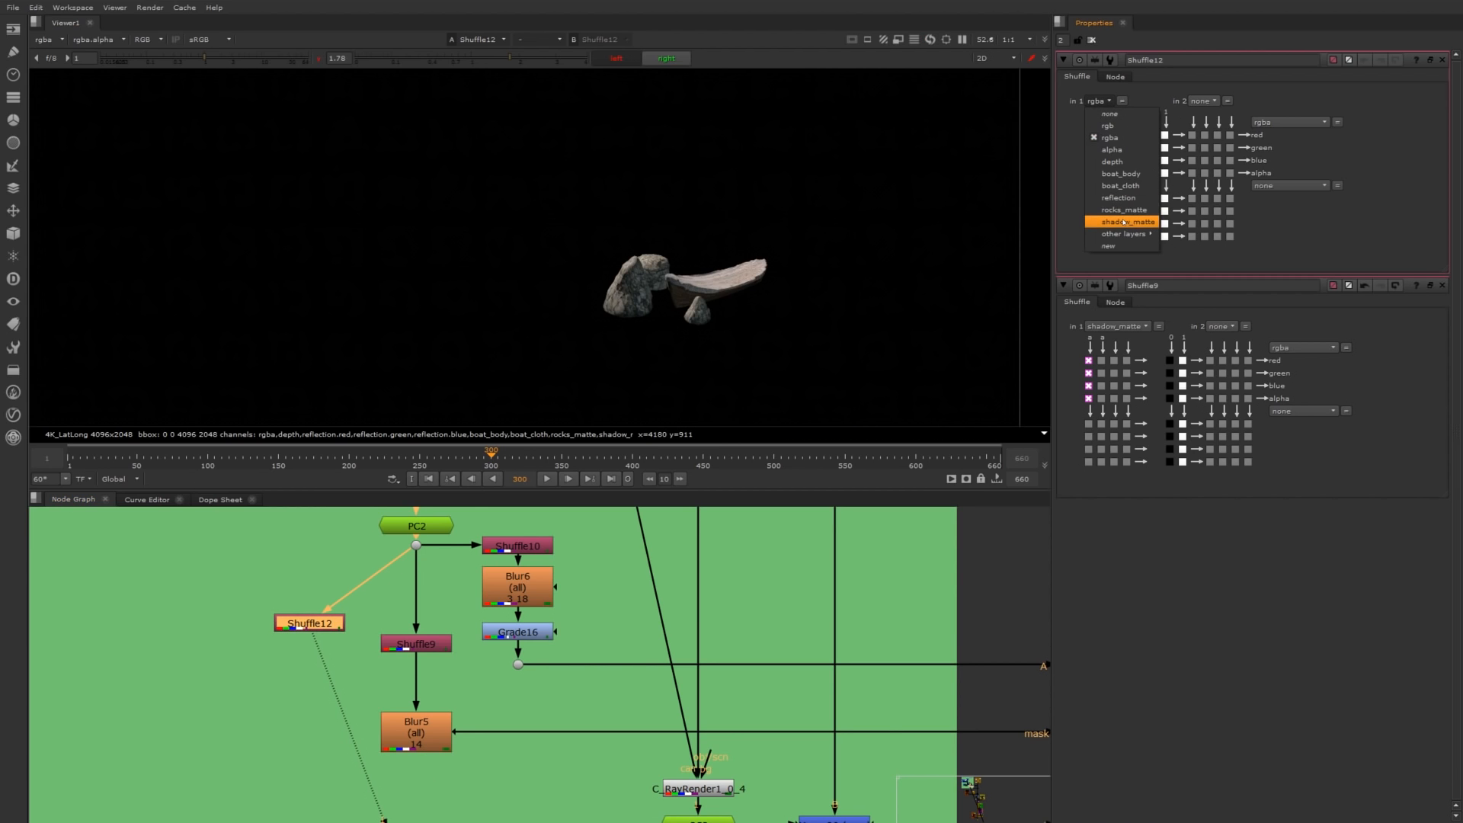
{"action": "left_click", "coordinate": [1120, 222]}
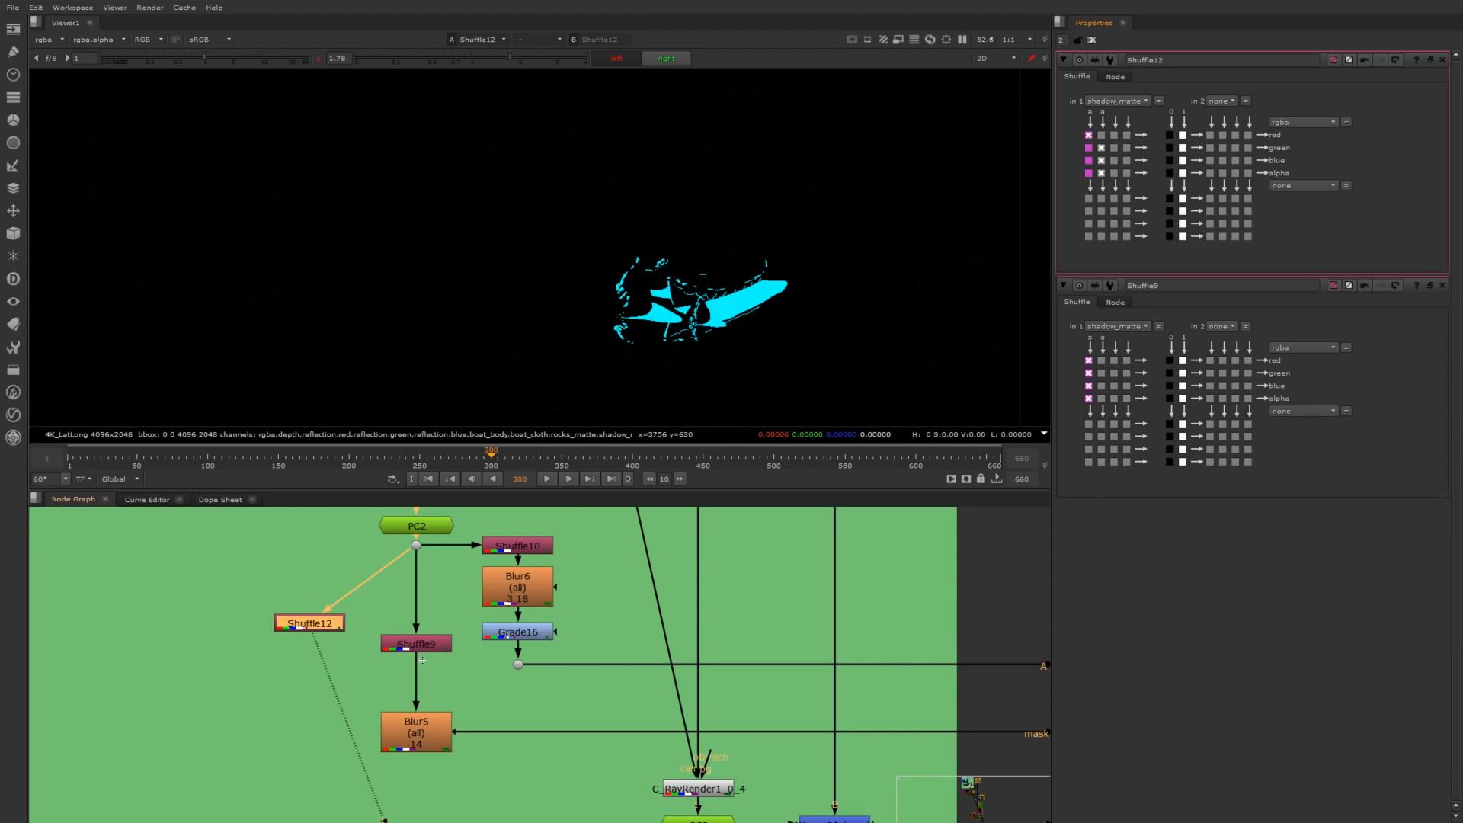
Replace Shuffle9 with Shuffle12 above Blur5, route the second shadow_matte channel to red, and delete Shuffle9.
{"action": "scroll", "coordinate": [543, 644], "scroll_direction": "down", "scroll_amount": 10}
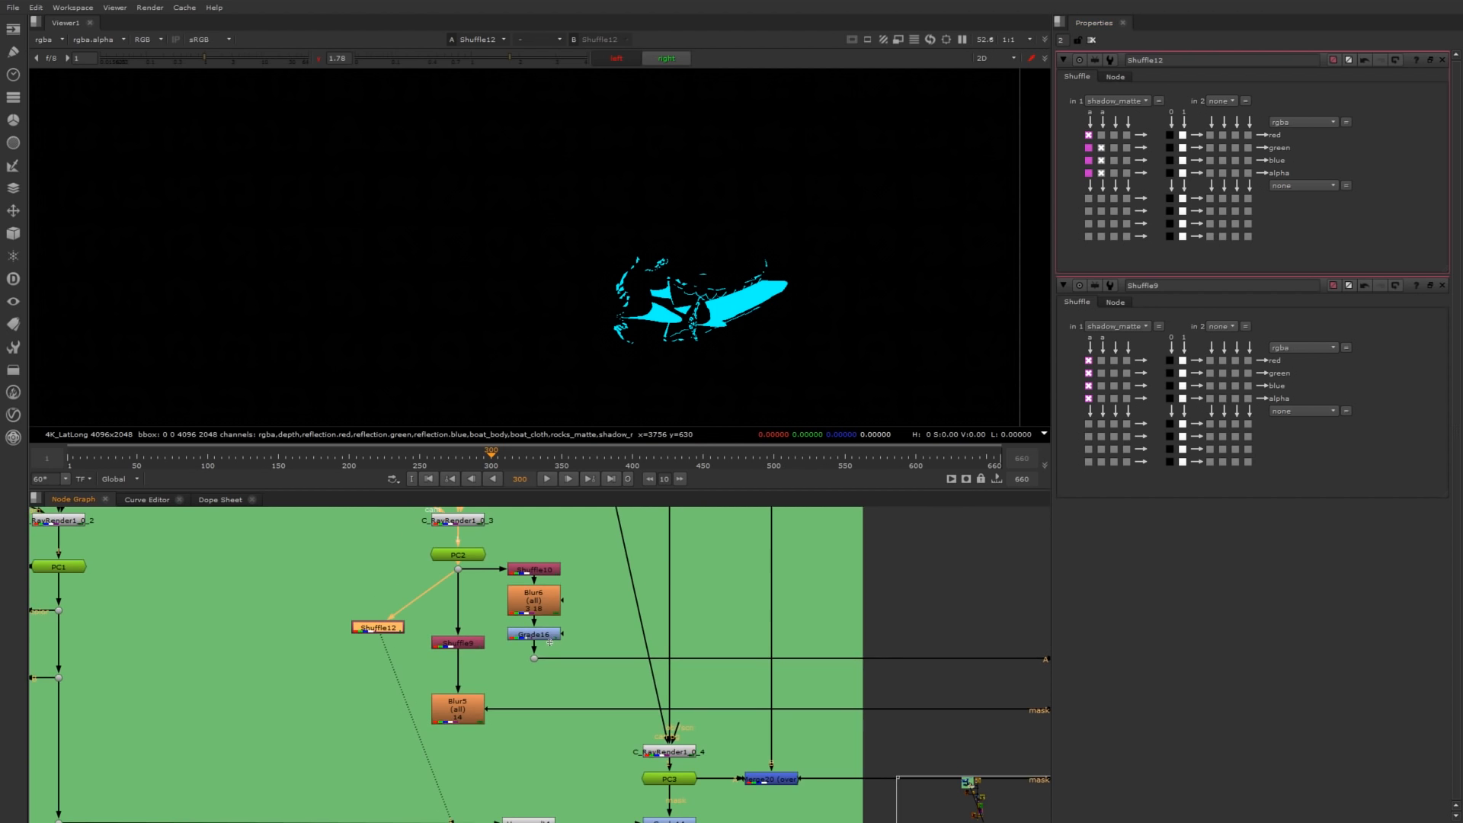
{"action": "scroll", "coordinate": [476, 638], "scroll_direction": "up", "scroll_amount": 5}
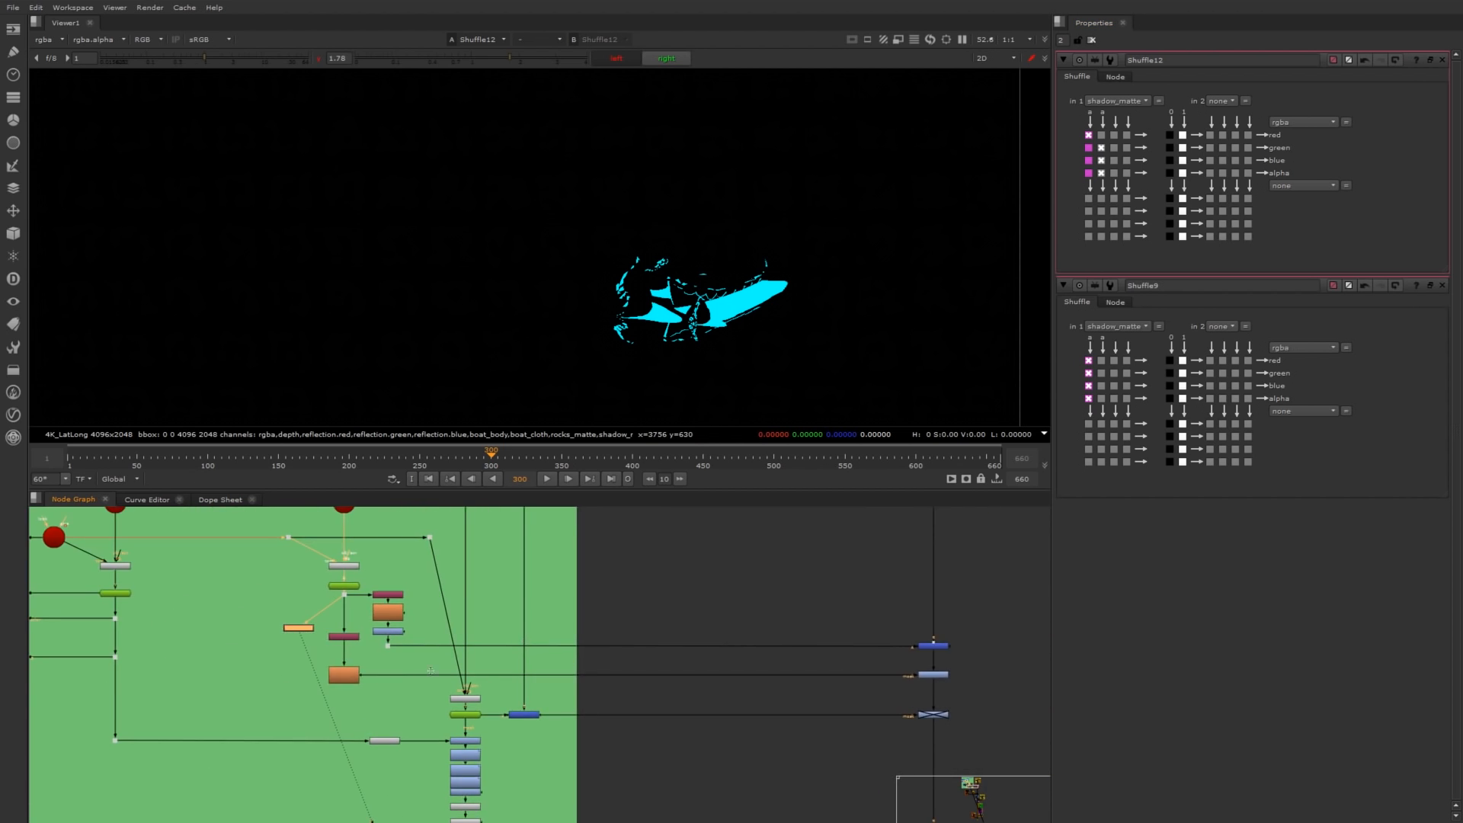
{"action": "scroll", "coordinate": [320, 666], "scroll_direction": "up", "scroll_amount": 6}
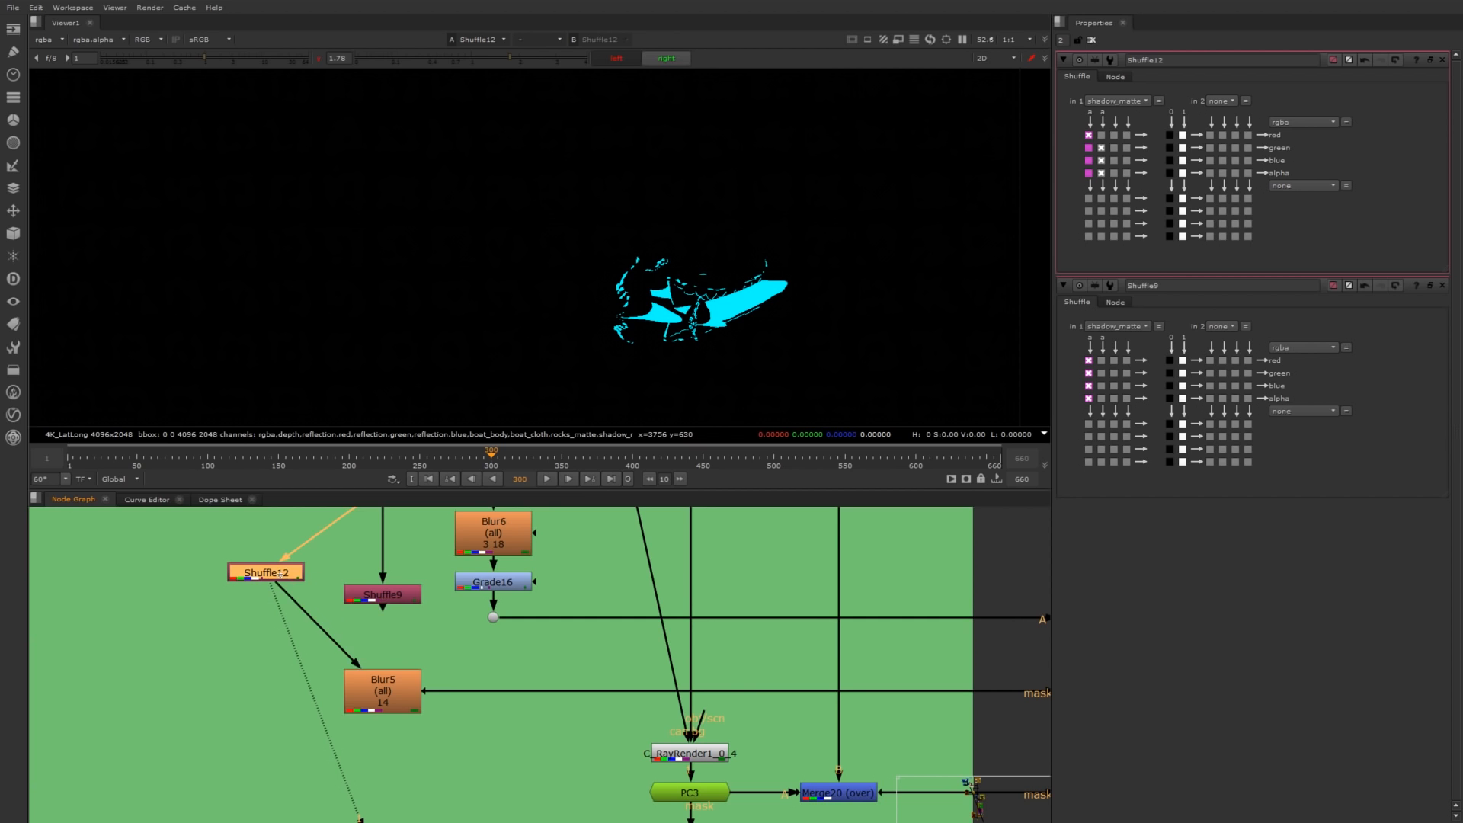
{"action": "left_click_drag", "start_coordinate": [283, 575], "coordinate": [251, 565]}
{"action": "left_click_drag", "start_coordinate": [319, 608], "coordinate": [369, 595]}
{"action": "left_click", "coordinate": [1102, 135]}
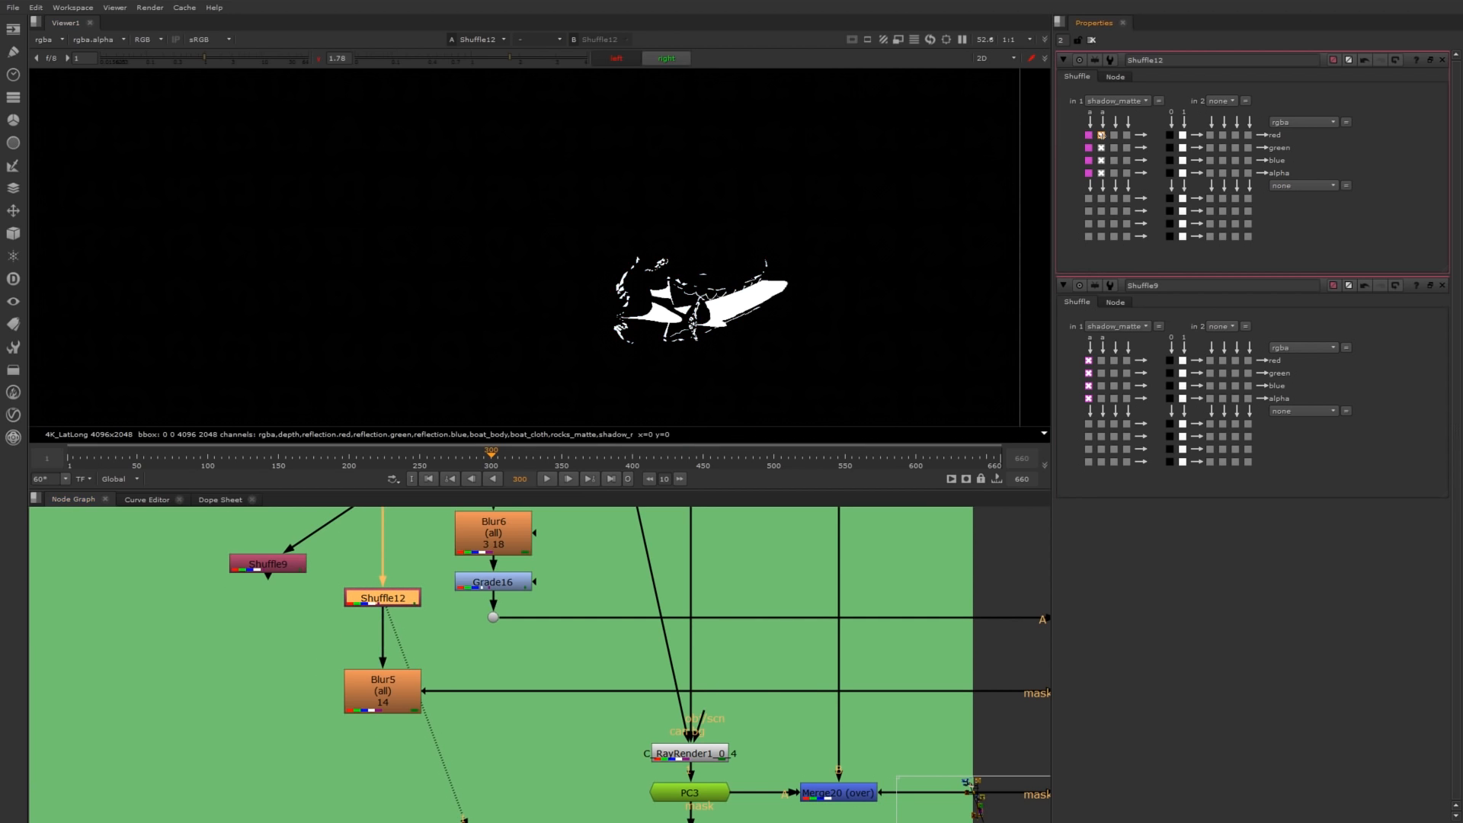
{"action": "left_click", "coordinate": [294, 562]}
{"action": "key", "text": "Delete"}
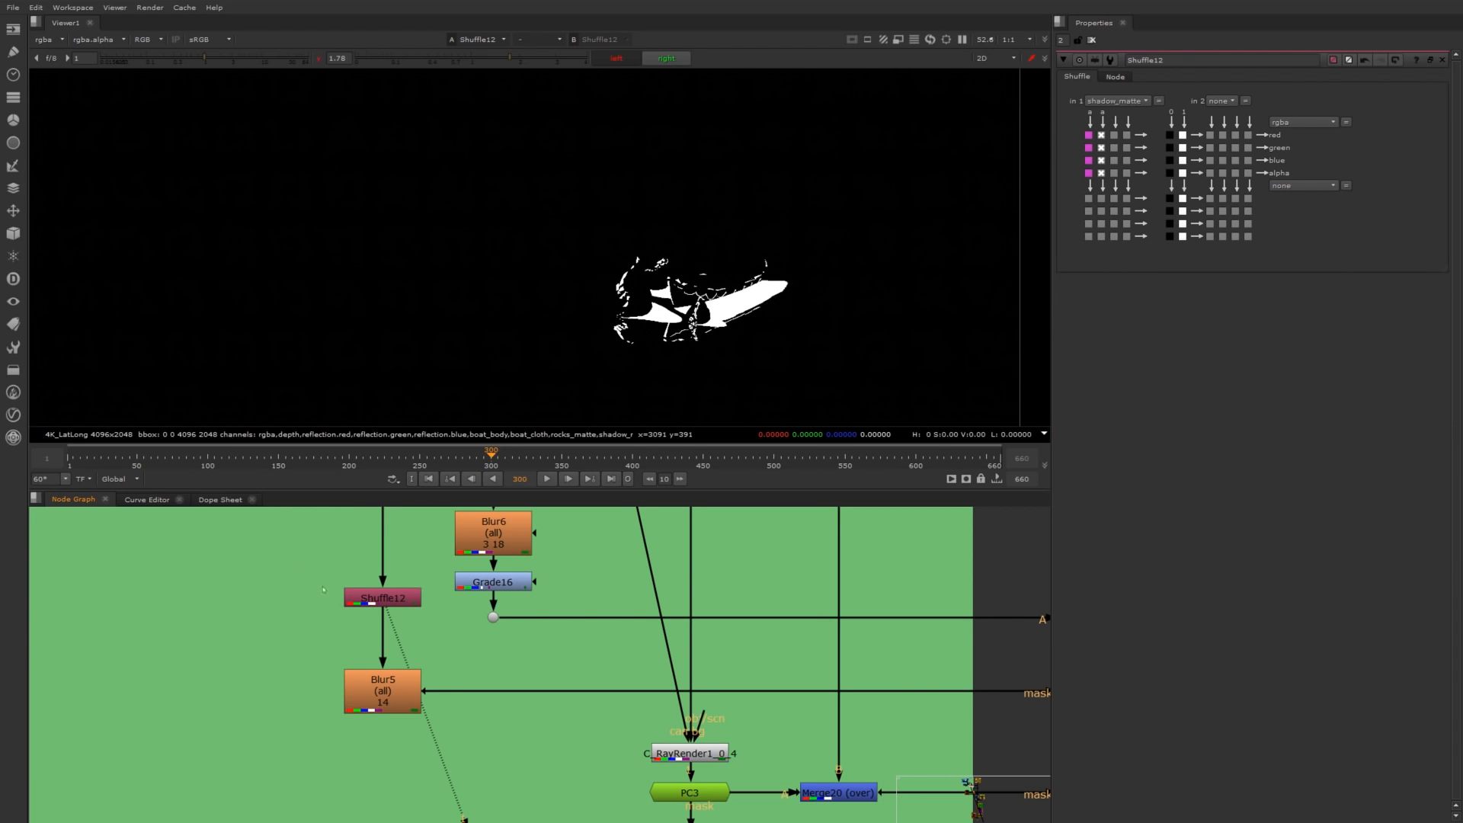
Compare the shadow grade at Grade15 with Merge1 above it.
{"action": "scroll", "coordinate": [494, 673], "scroll_direction": "down", "scroll_amount": 4}
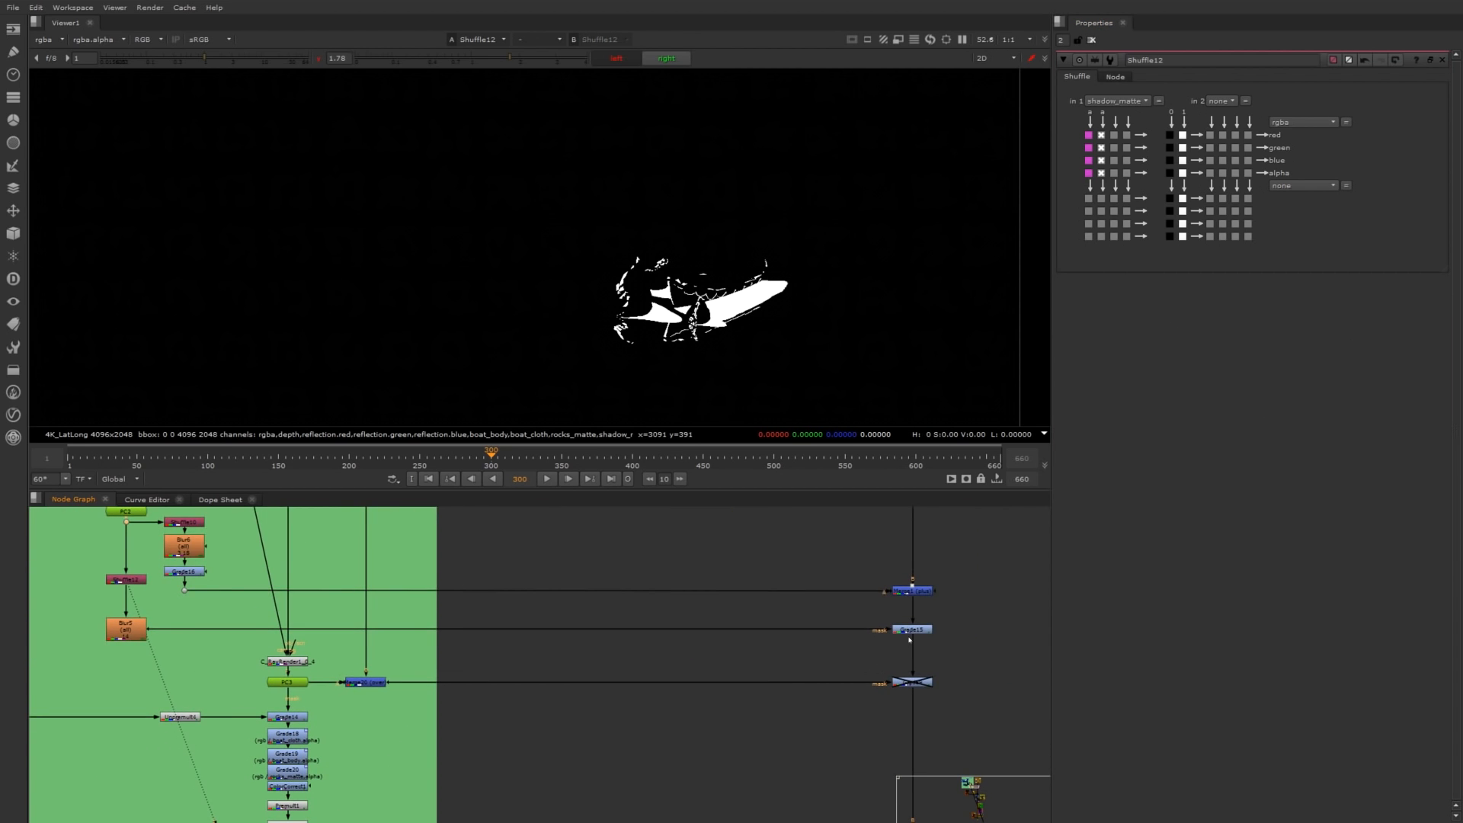
{"action": "left_click", "coordinate": [911, 631]}
{"action": "key", "text": "1"}
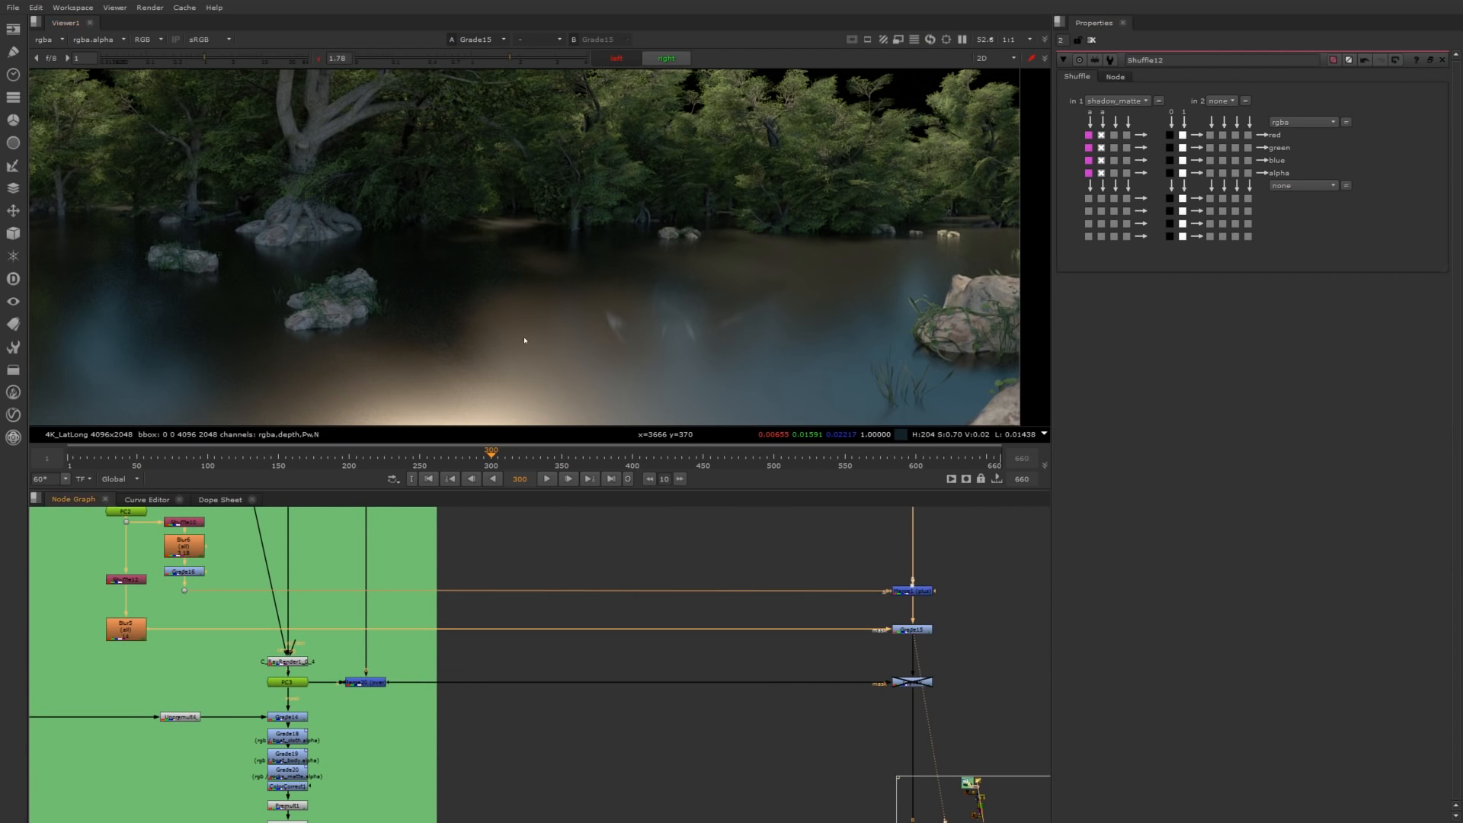
{"action": "left_click", "coordinate": [912, 591]}
{"action": "key", "text": "1"}
Enable the occlusion grade Grade9 below Grade15, view its result on the water, and open its settings.
{"action": "left_click", "coordinate": [913, 682]}
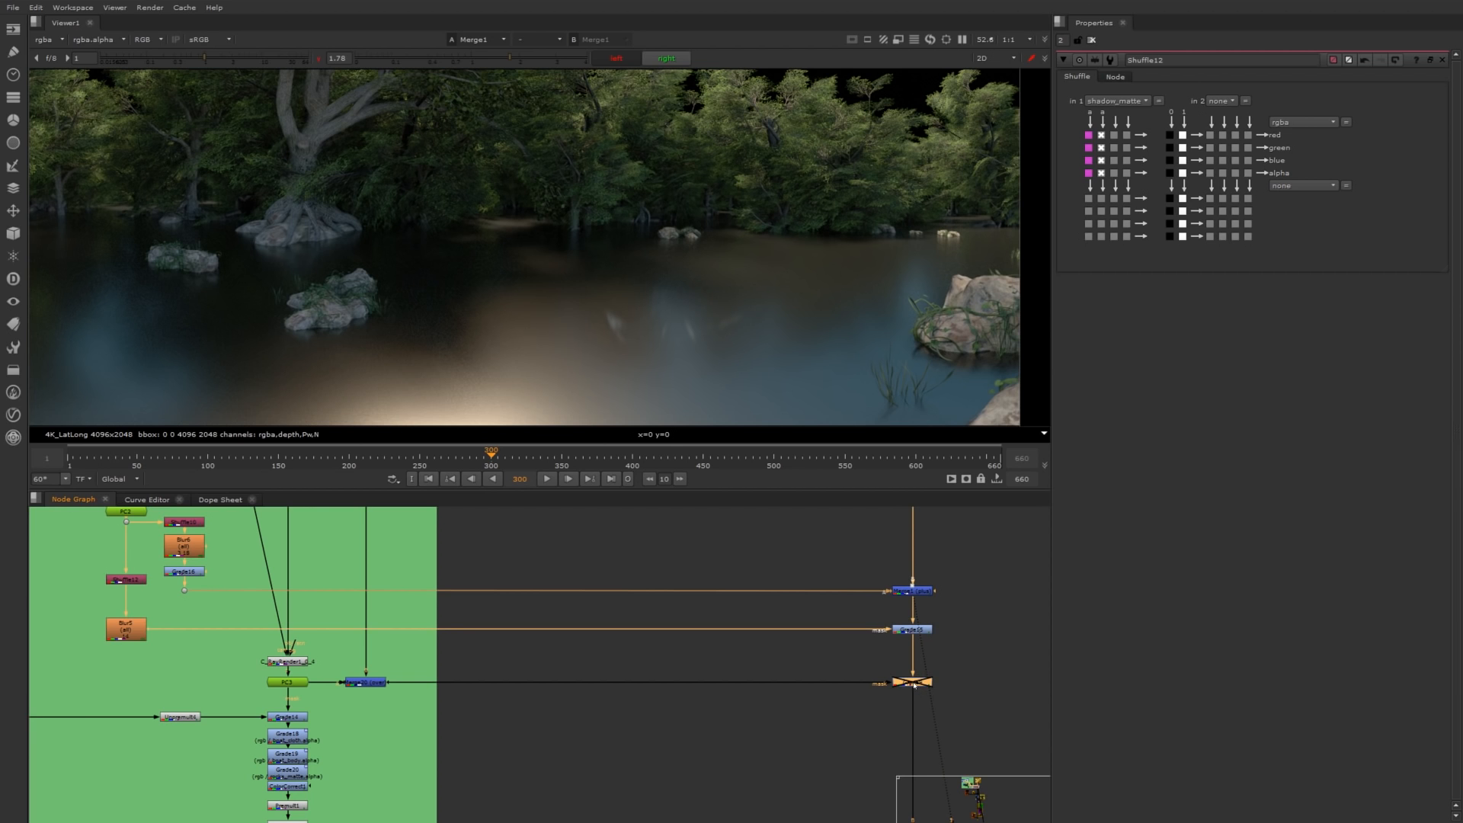
{"action": "key", "text": "1"}
{"action": "left_click", "coordinate": [917, 642]}
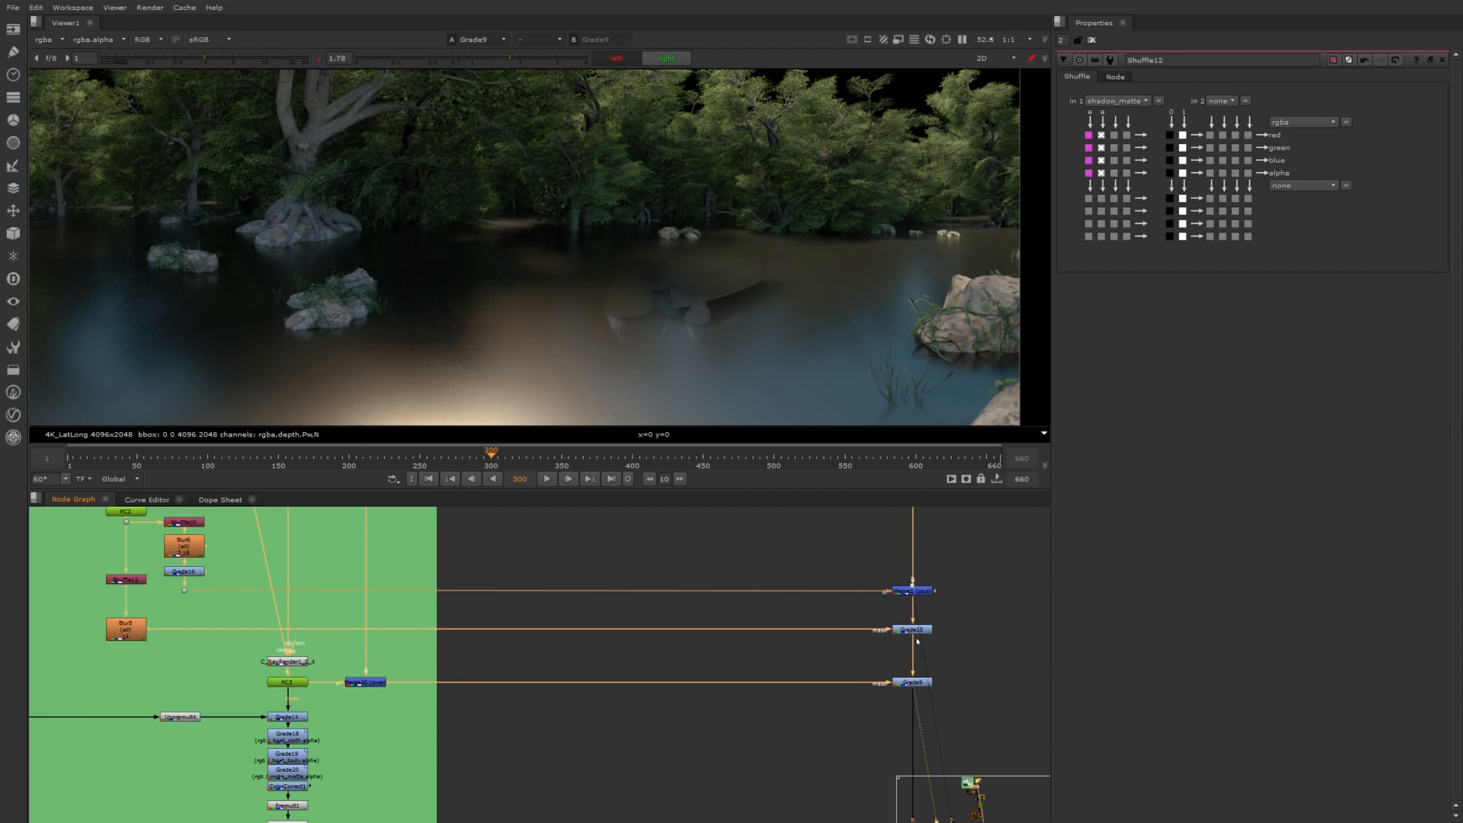
{"action": "scroll", "coordinate": [749, 328], "scroll_direction": "down", "scroll_amount": 3}
{"action": "middle_click_drag", "start_coordinate": [916, 679], "coordinate": [855, 602]}
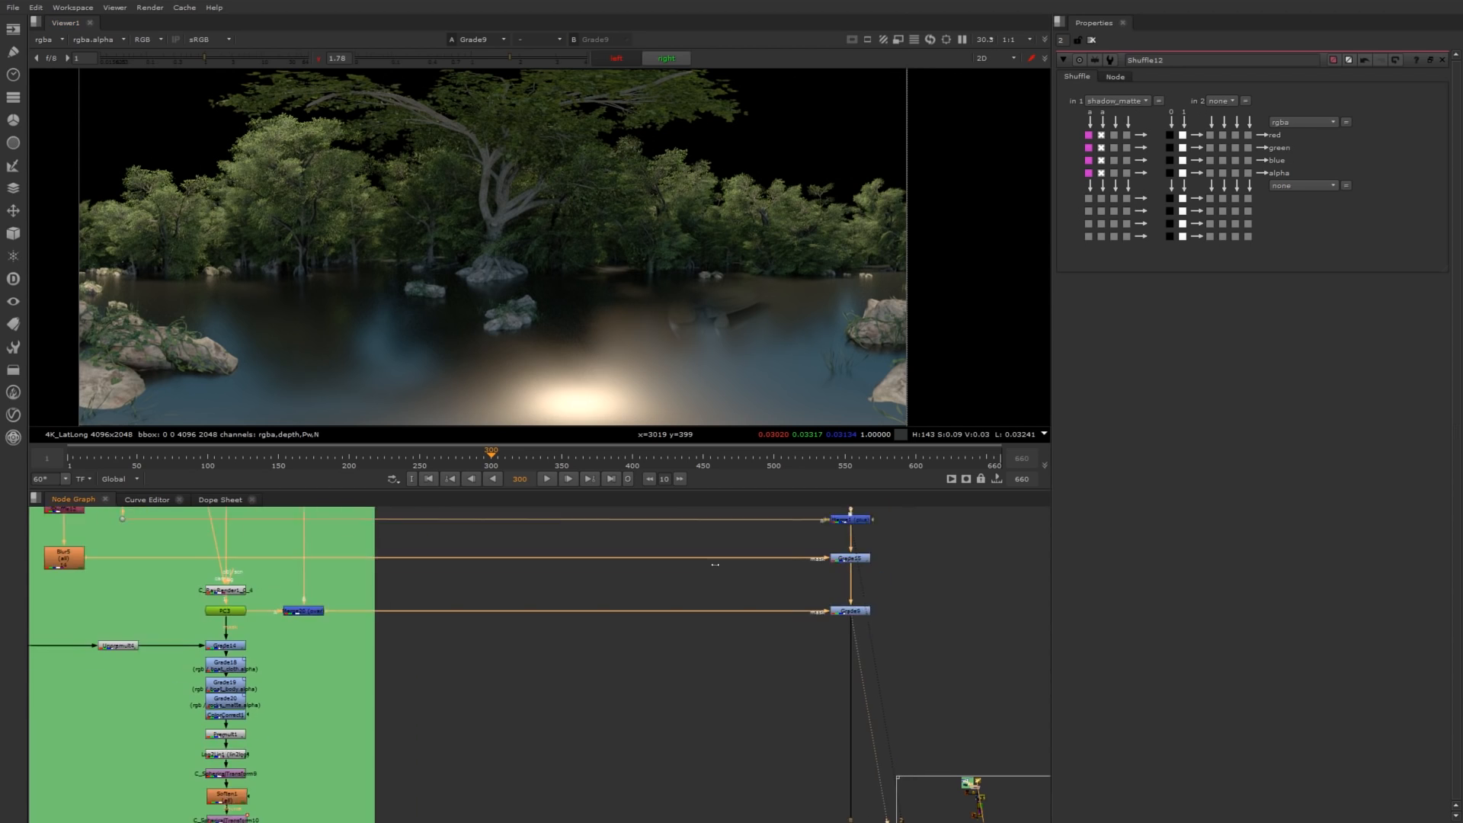
{"action": "scroll", "coordinate": [855, 602], "scroll_direction": "up", "scroll_amount": 3}
{"action": "double_click", "coordinate": [857, 588]}
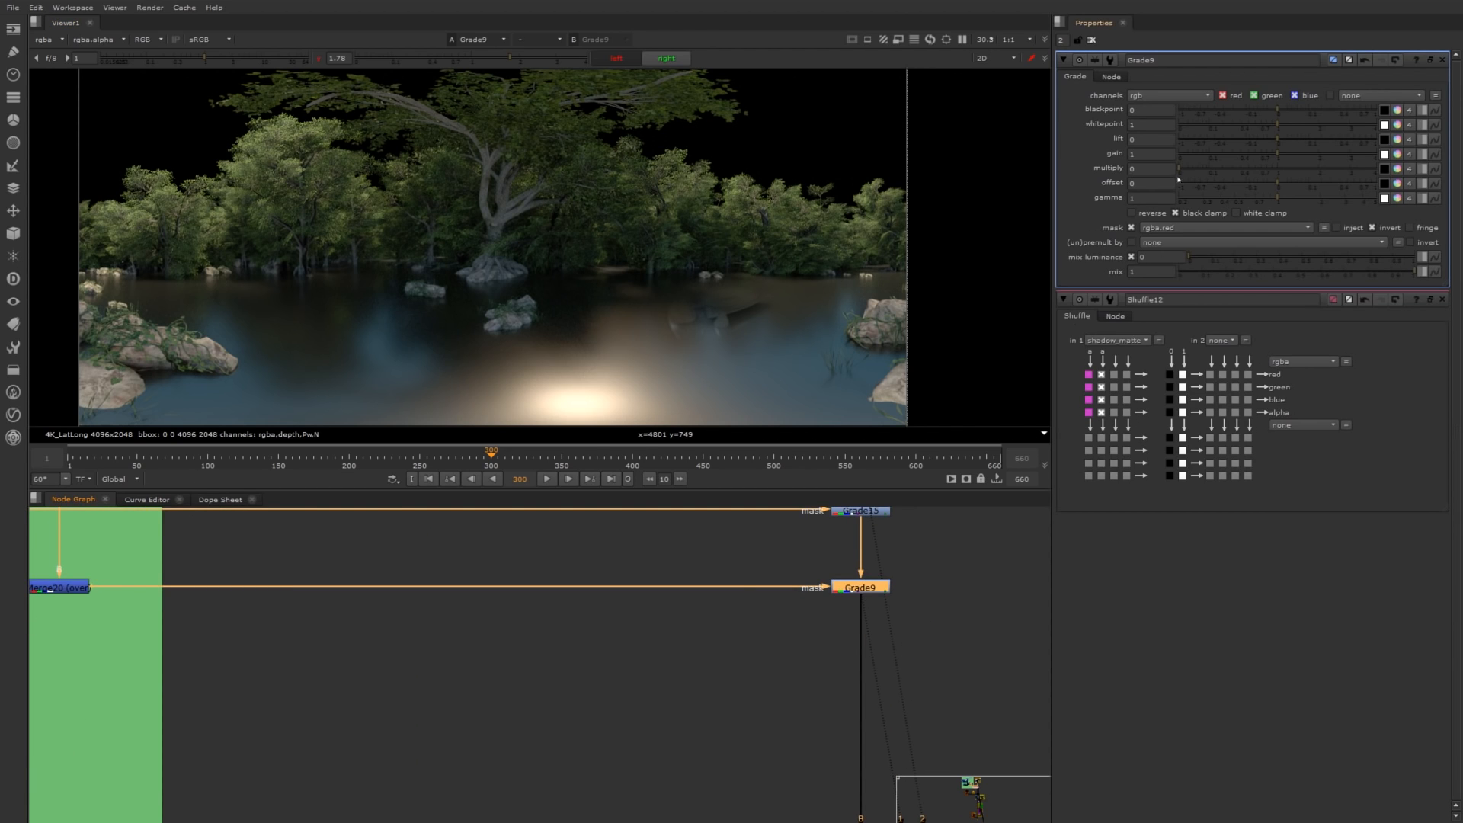
Compare the boat render at the Unpremult node feeding Grade14 with the graded result at Premult1.
{"action": "scroll", "coordinate": [696, 643], "scroll_direction": "down", "scroll_amount": 5}
{"action": "scroll", "coordinate": [715, 598], "scroll_direction": "up", "scroll_amount": 2}
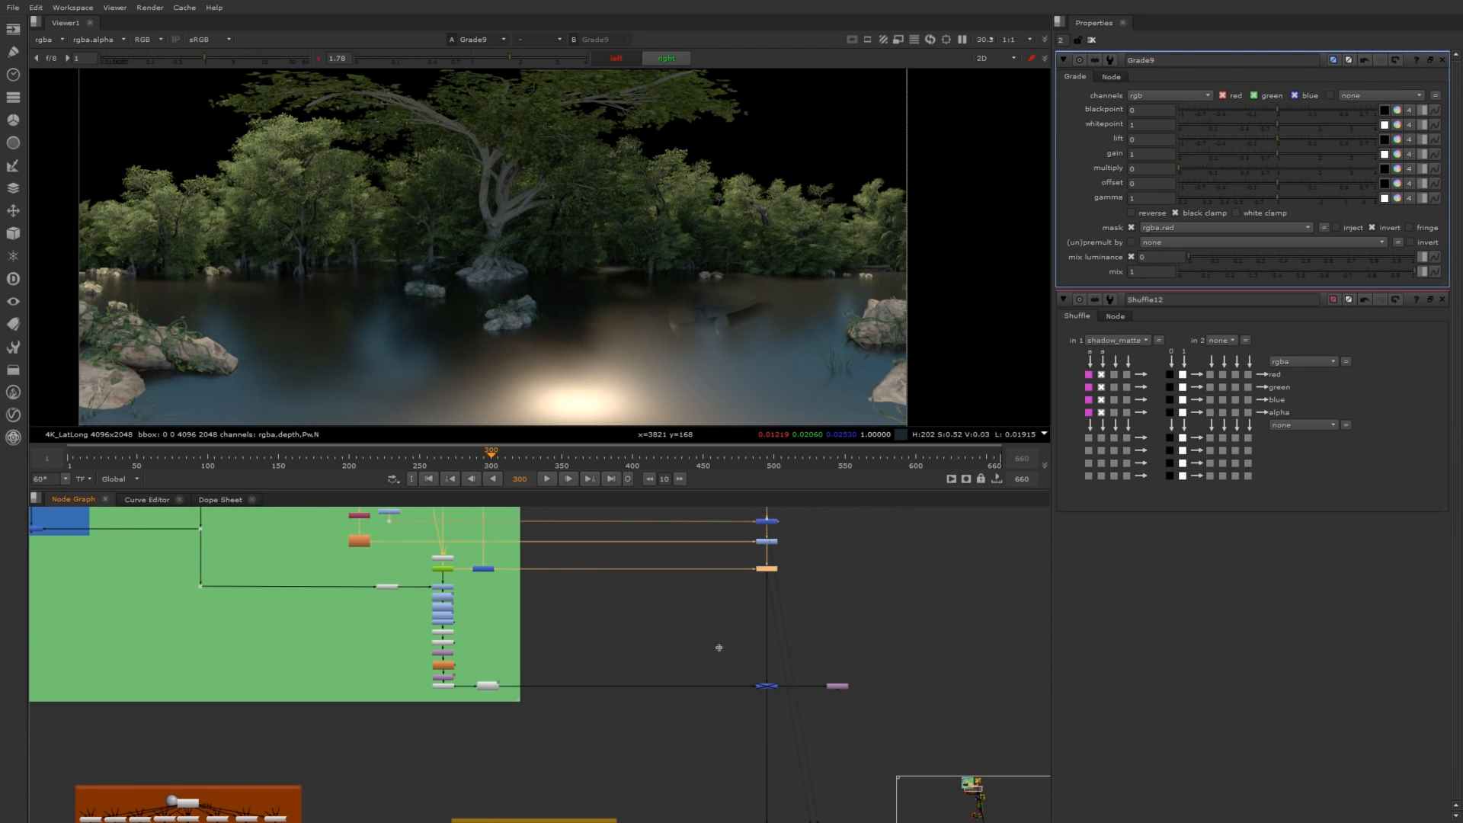
{"action": "scroll", "coordinate": [718, 647], "scroll_direction": "up", "scroll_amount": 1}
{"action": "scroll", "coordinate": [381, 602], "scroll_direction": "up", "scroll_amount": 4}
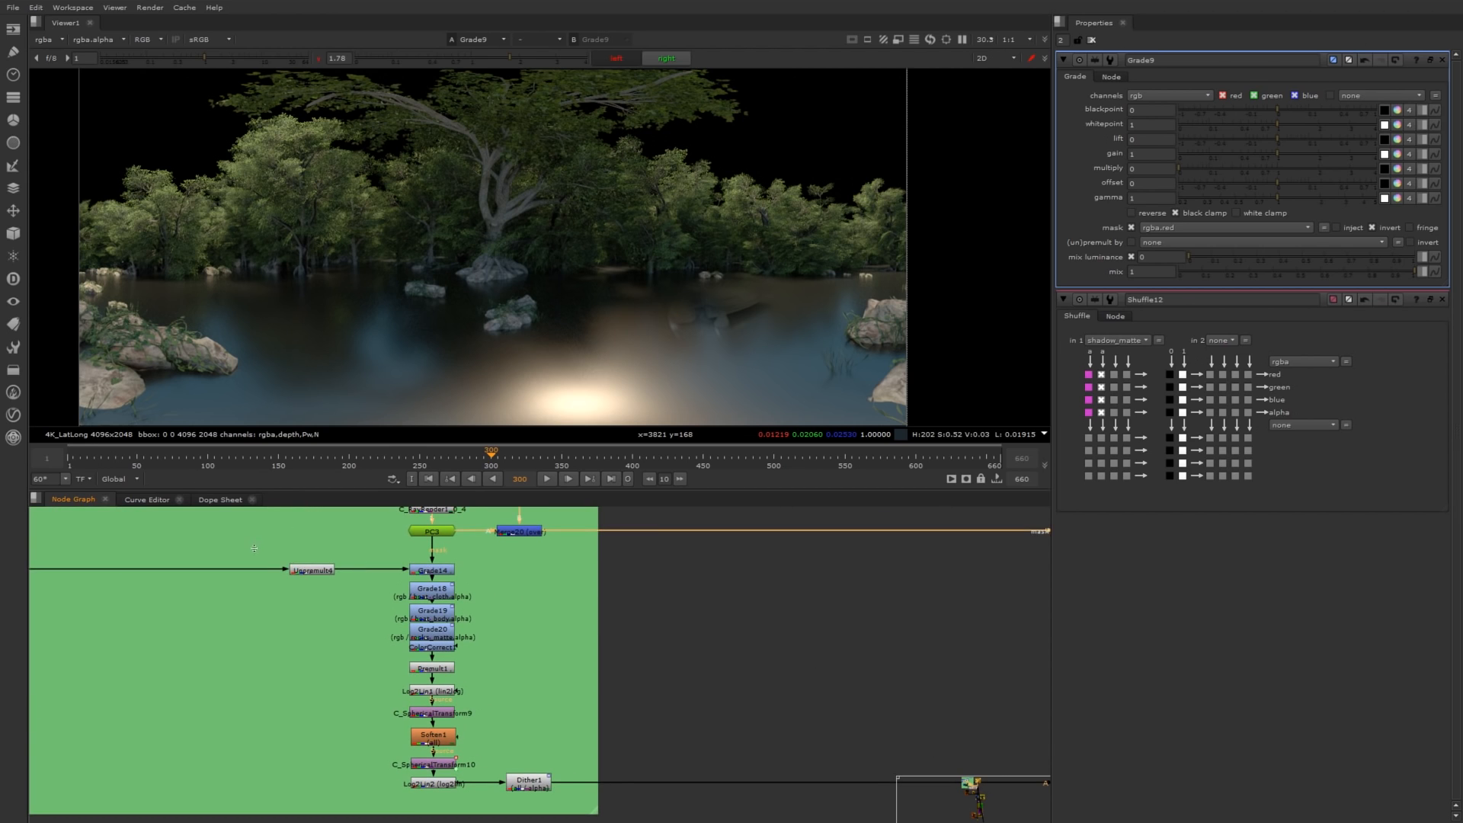
{"action": "left_click_drag", "start_coordinate": [254, 548], "coordinate": [385, 614]}
{"action": "key", "text": "1"}
{"action": "scroll", "coordinate": [481, 595], "scroll_direction": "up", "scroll_amount": 2}
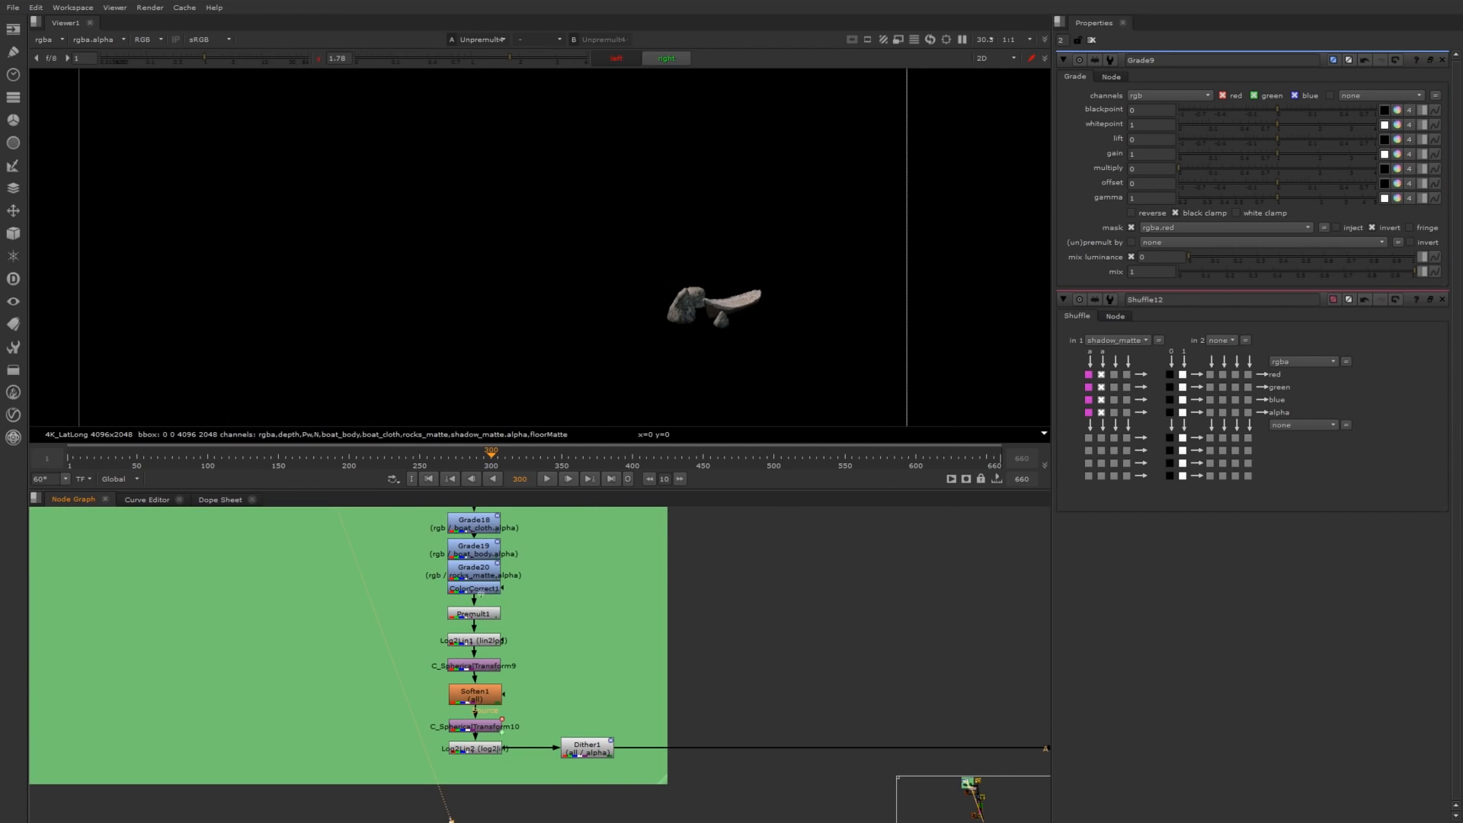
{"action": "left_click", "coordinate": [478, 612]}
{"action": "key", "text": "1"}
{"action": "scroll", "coordinate": [487, 656], "scroll_direction": "down", "scroll_amount": 1}
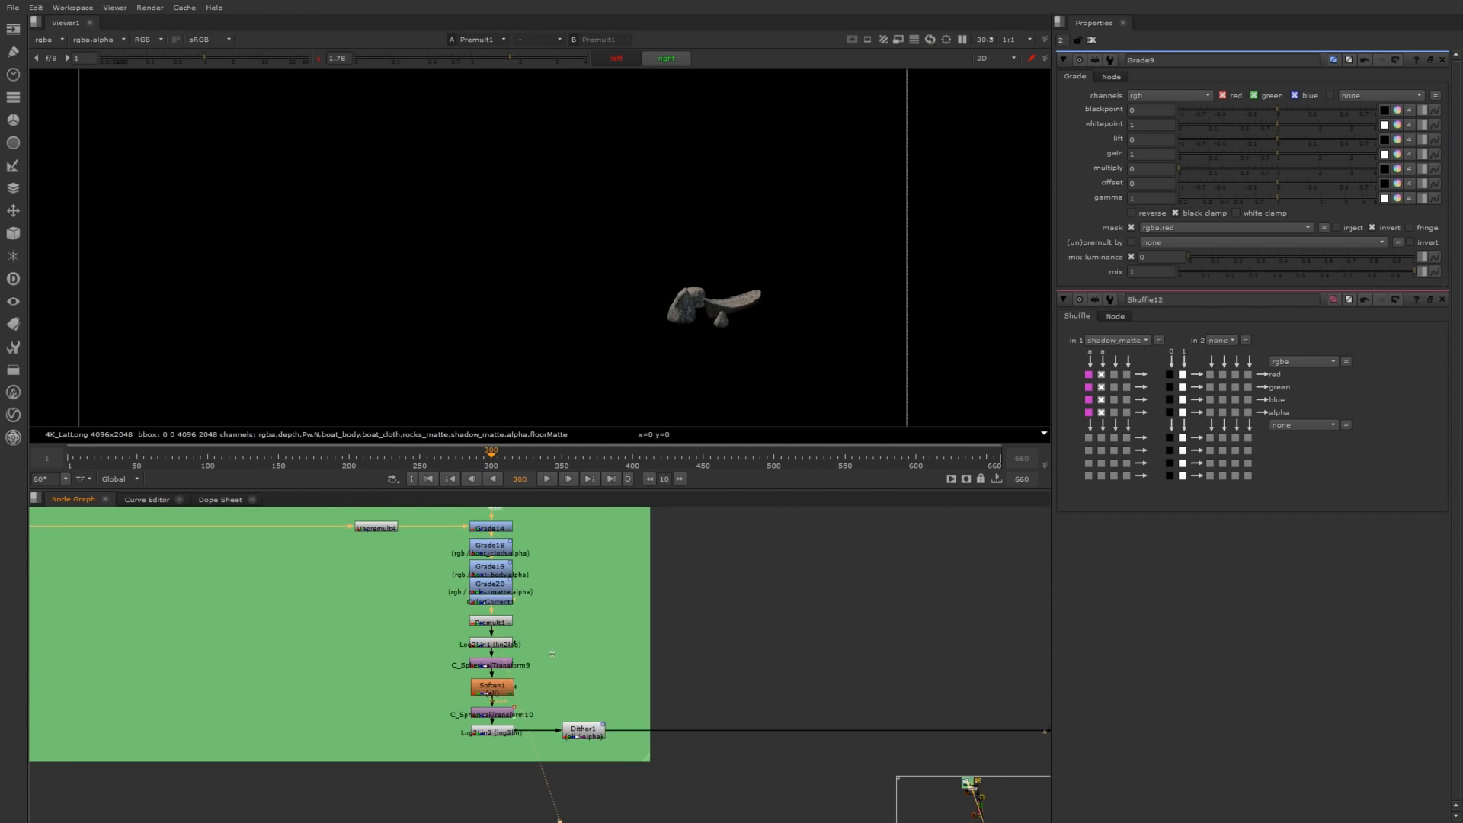
Enable the disabled Merge19 fed by Dither1 and view the boat composited into the forest plate.
{"action": "scroll", "coordinate": [497, 698], "scroll_direction": "up", "scroll_amount": 1}
{"action": "middle_click_drag", "start_coordinate": [614, 728], "coordinate": [295, 674]}
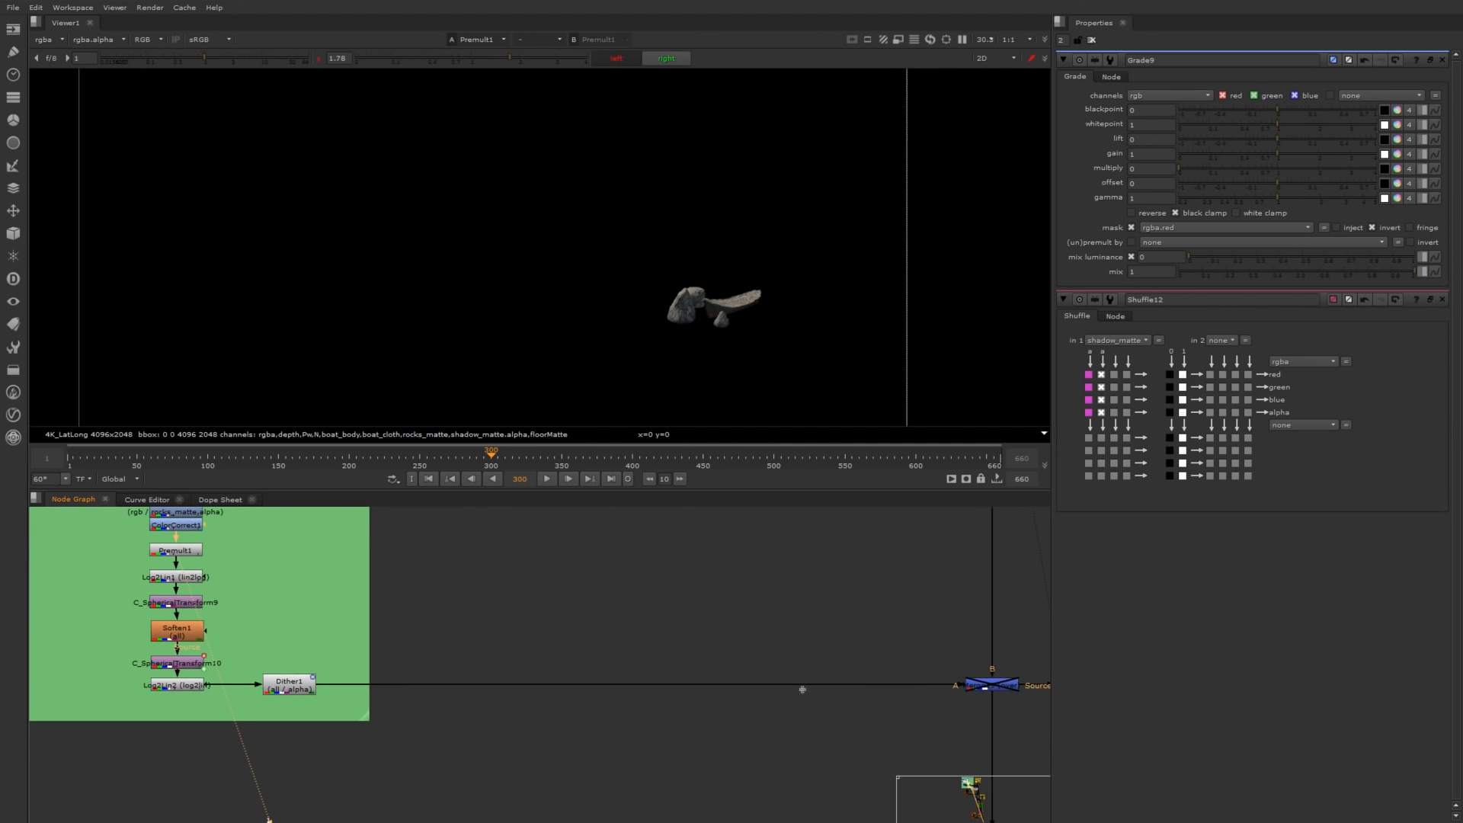
{"action": "left_click_drag", "start_coordinate": [867, 647], "coordinate": [1023, 710]}
{"action": "key", "text": "d"}
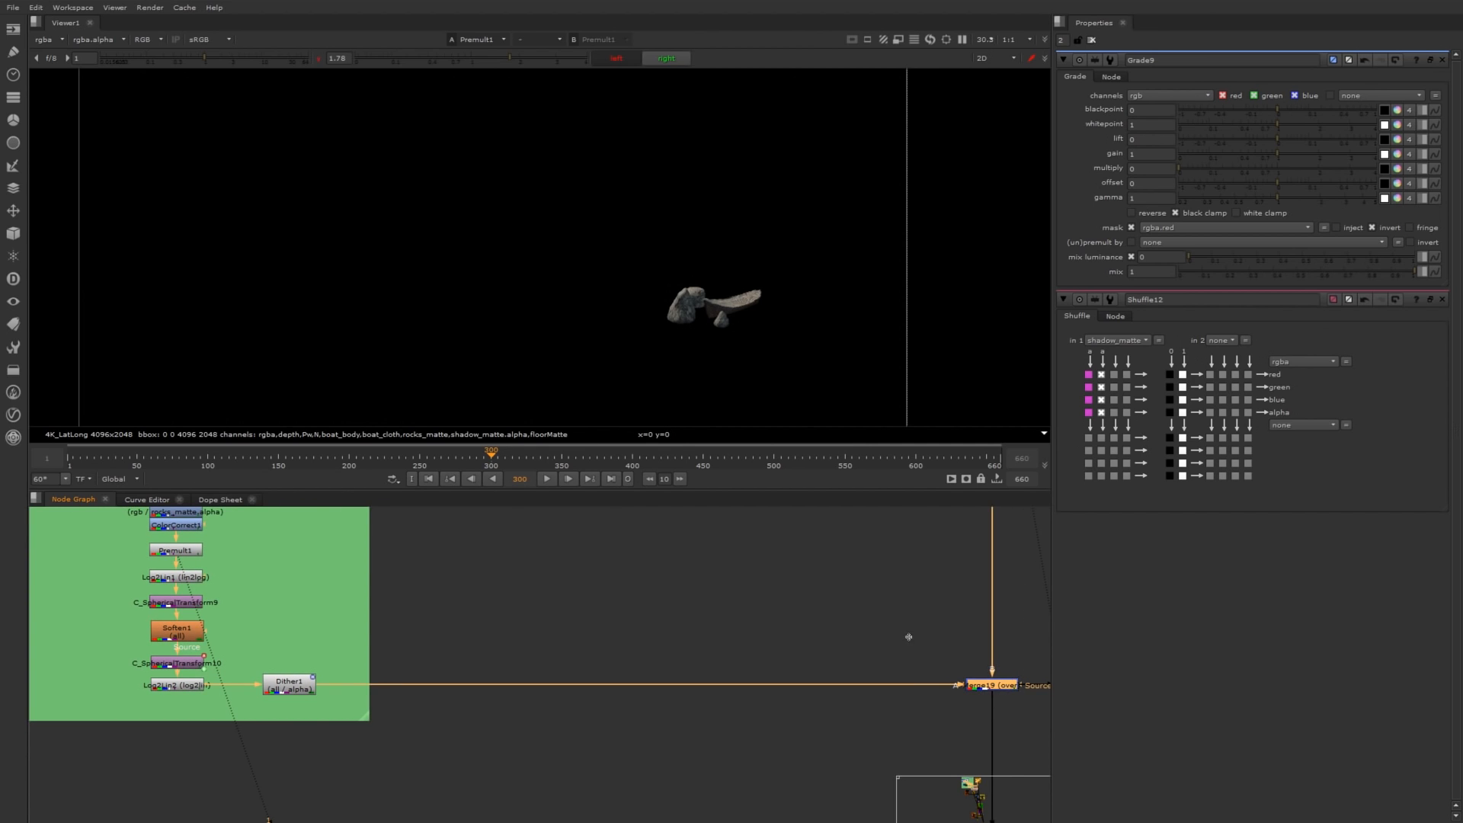
{"action": "key", "text": "1"}
{"action": "middle_click_drag", "start_coordinate": [892, 611], "coordinate": [623, 612]}
{"action": "scroll", "coordinate": [774, 346], "scroll_direction": "up", "scroll_amount": 2}
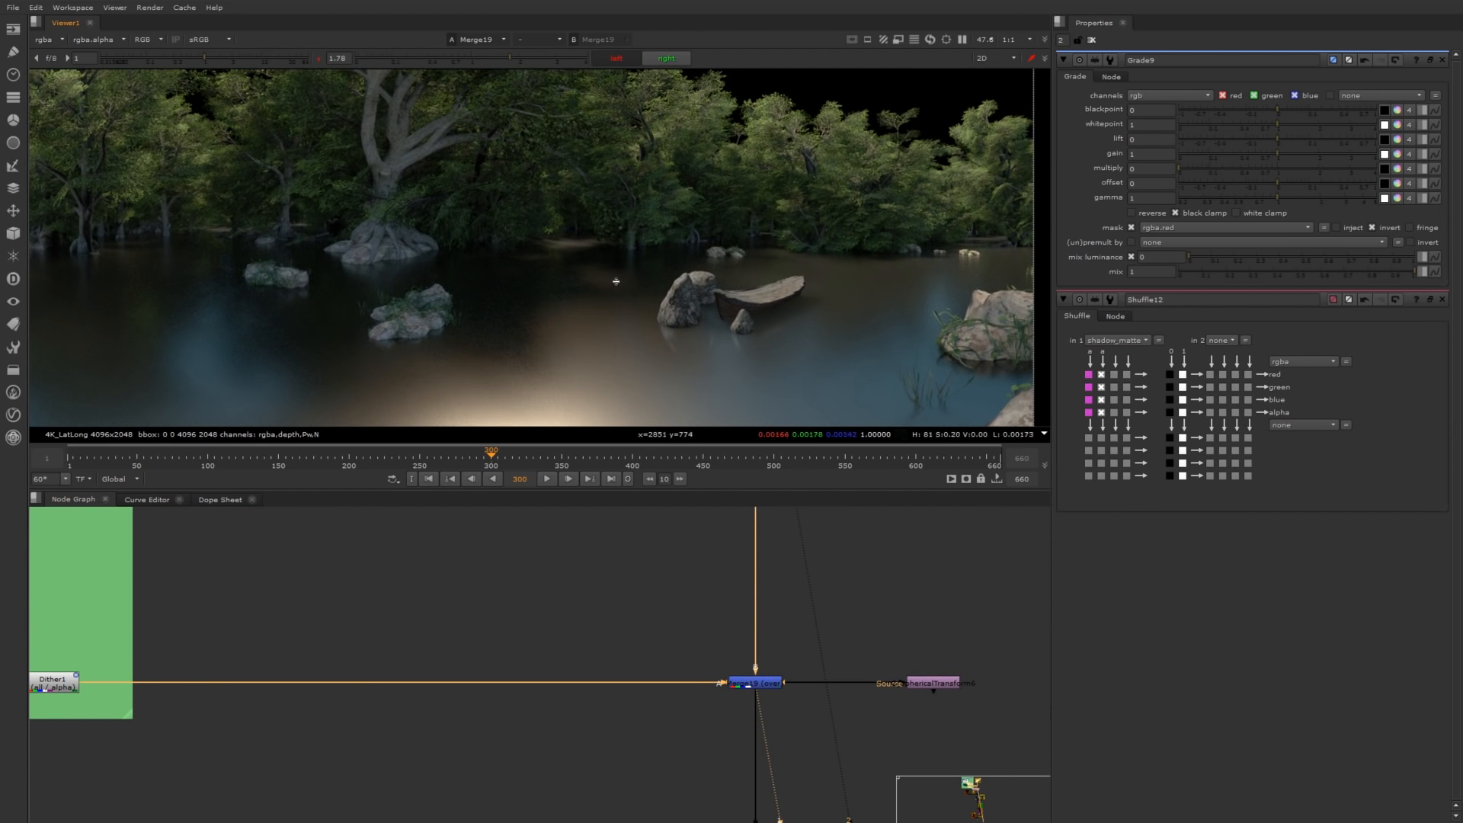
{"action": "scroll", "coordinate": [649, 282], "scroll_direction": "down", "scroll_amount": 1}
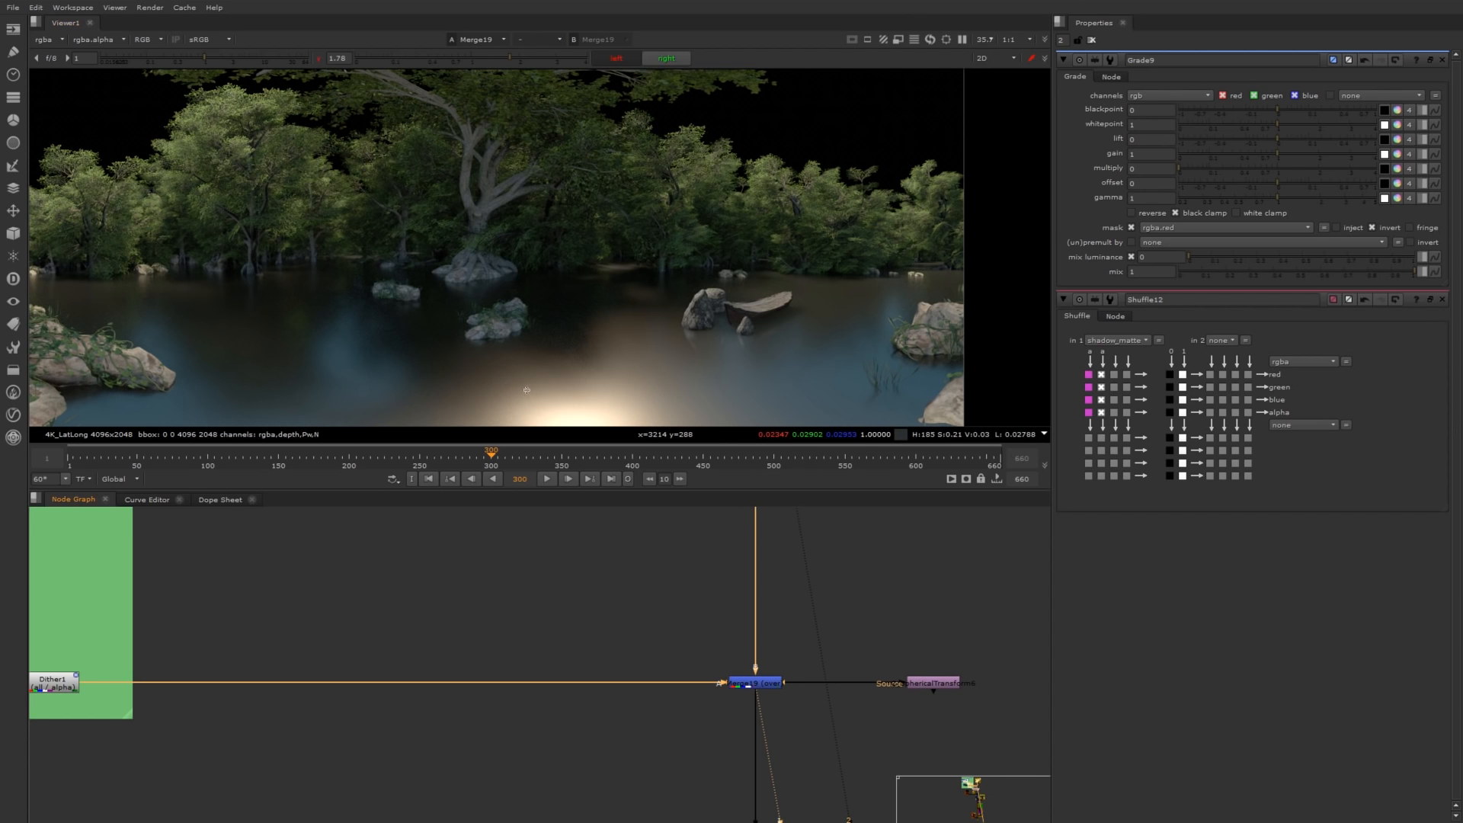
View C_SphericalTransform6 beside Merge19 and set its output Y rotation angle to 90.
{"action": "left_click", "coordinate": [933, 683]}
{"action": "key", "text": "1"}
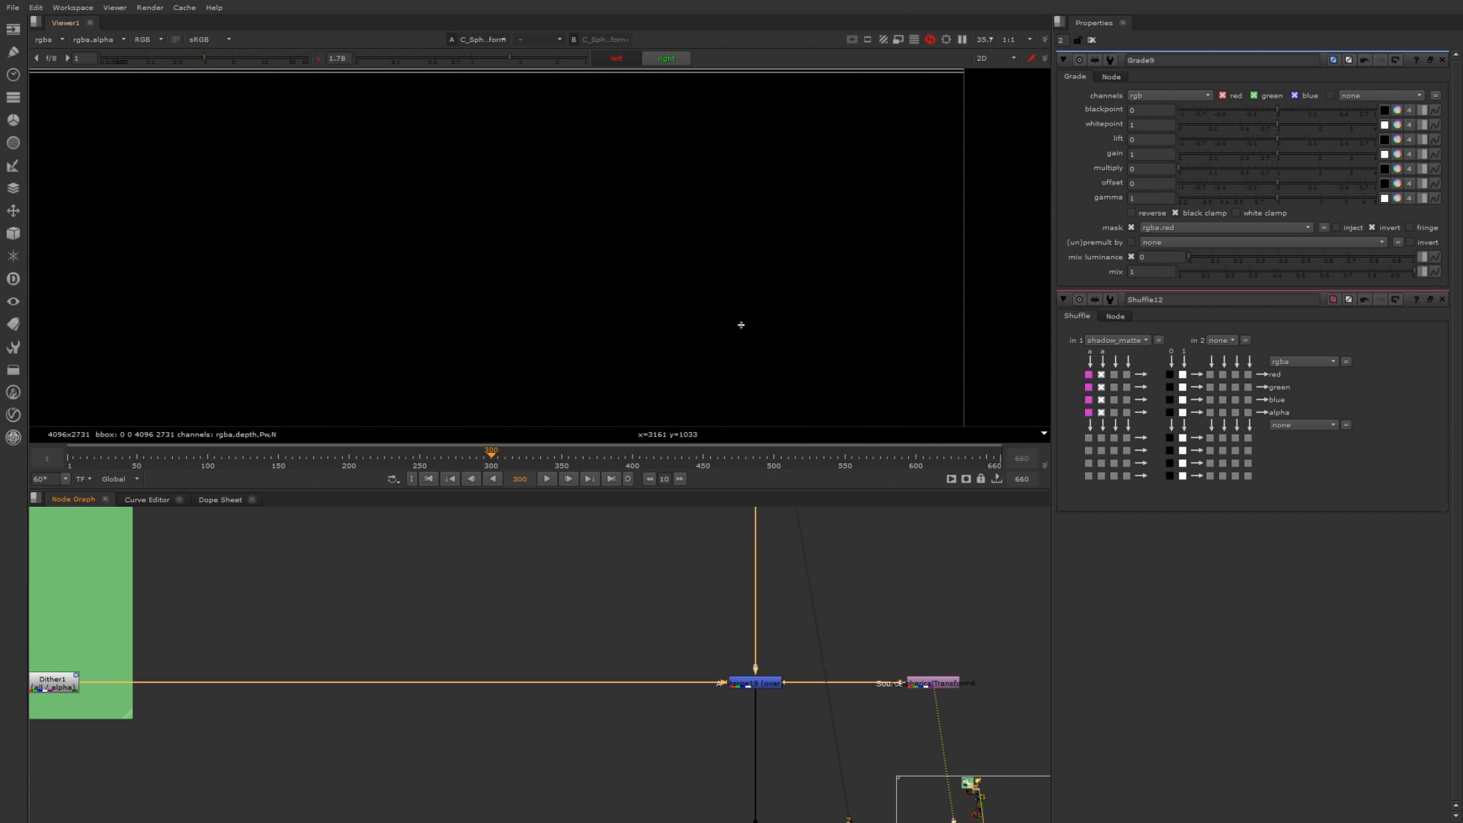
{"action": "scroll", "coordinate": [729, 351], "scroll_direction": "down", "scroll_amount": 2}
{"action": "scroll", "coordinate": [758, 364], "scroll_direction": "down", "scroll_amount": 1}
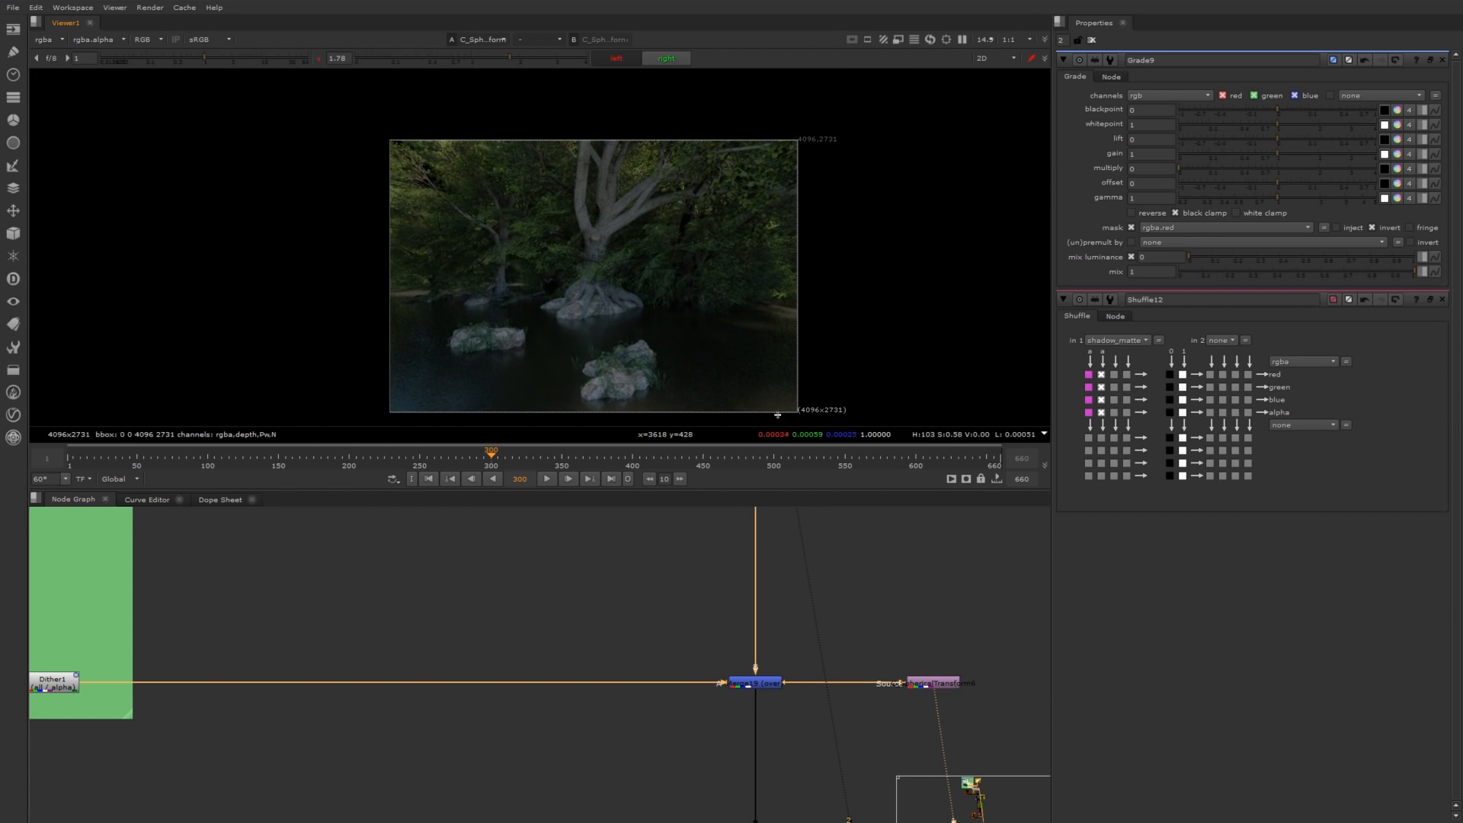
{"action": "double_click", "coordinate": [942, 683]}
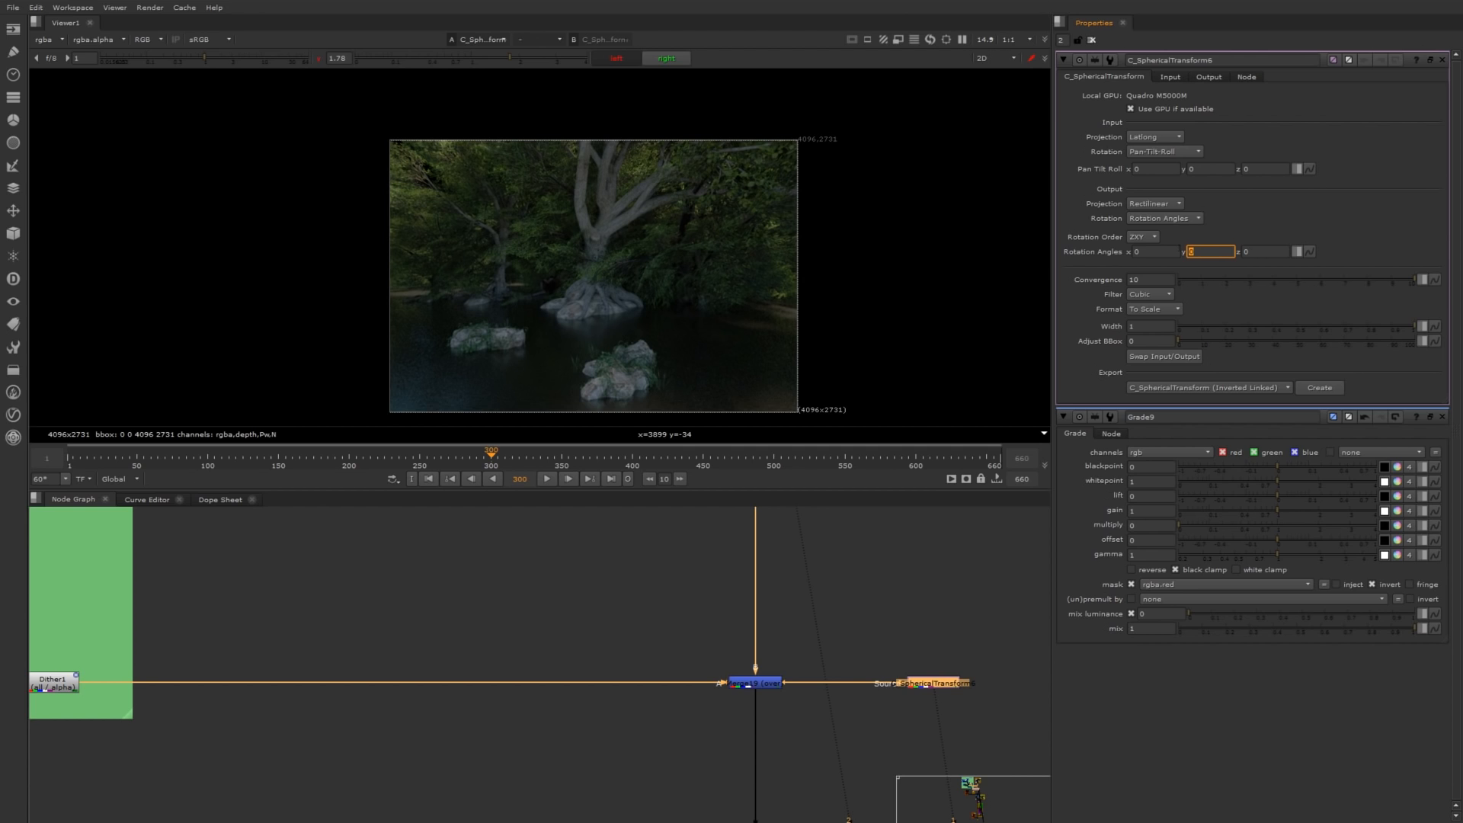
{"action": "type", "text": "90"}
{"action": "key", "text": "Return"}
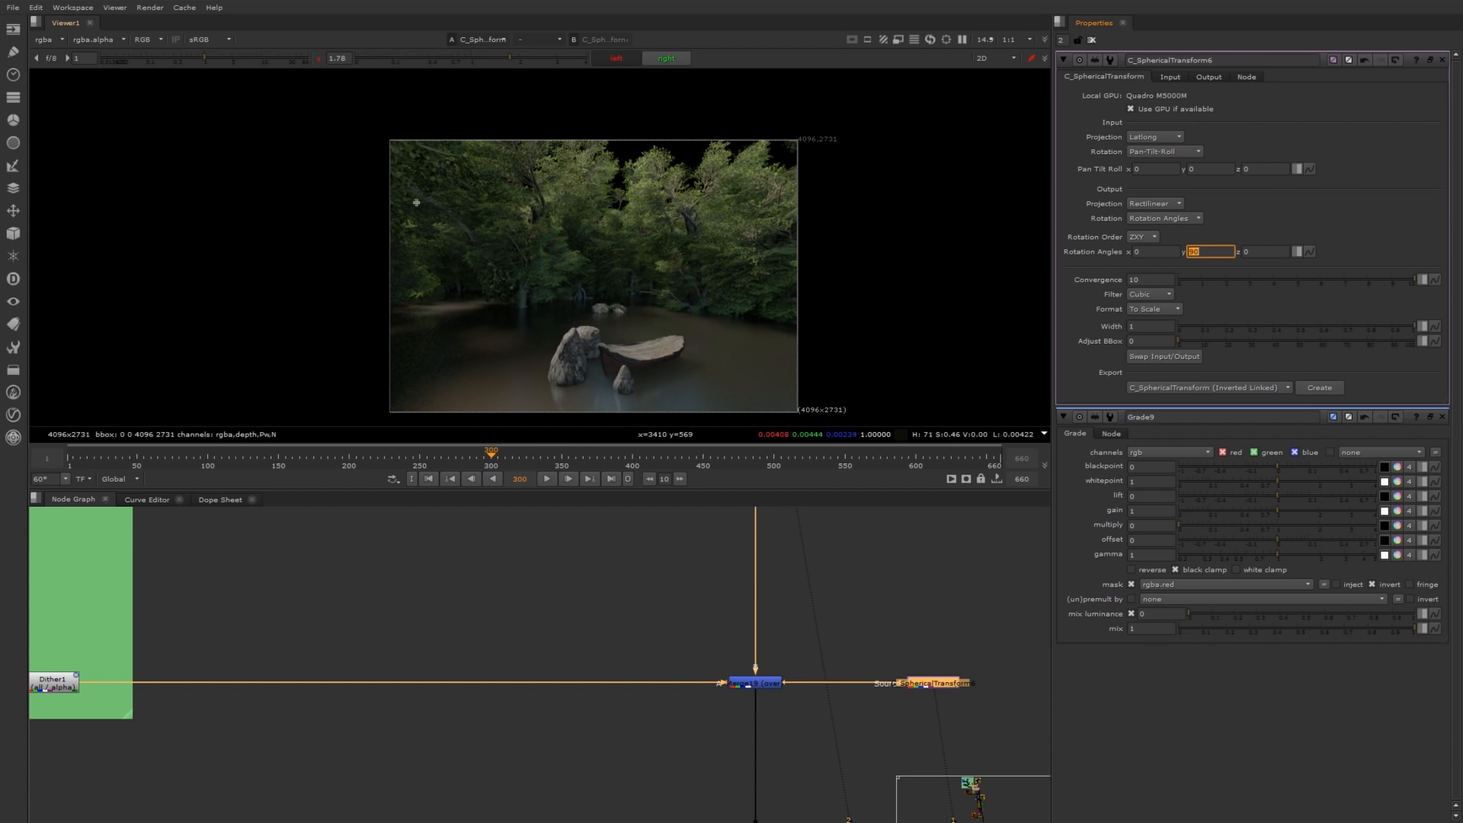
View the lat-long composite at Merge19 and compare its left and right eyes around the boat.
{"action": "scroll", "coordinate": [730, 355], "scroll_direction": "down", "scroll_amount": 3}
{"action": "scroll", "coordinate": [690, 578], "scroll_direction": "down", "scroll_amount": 7}
{"action": "left_click_drag", "start_coordinate": [671, 588], "coordinate": [786, 646]}
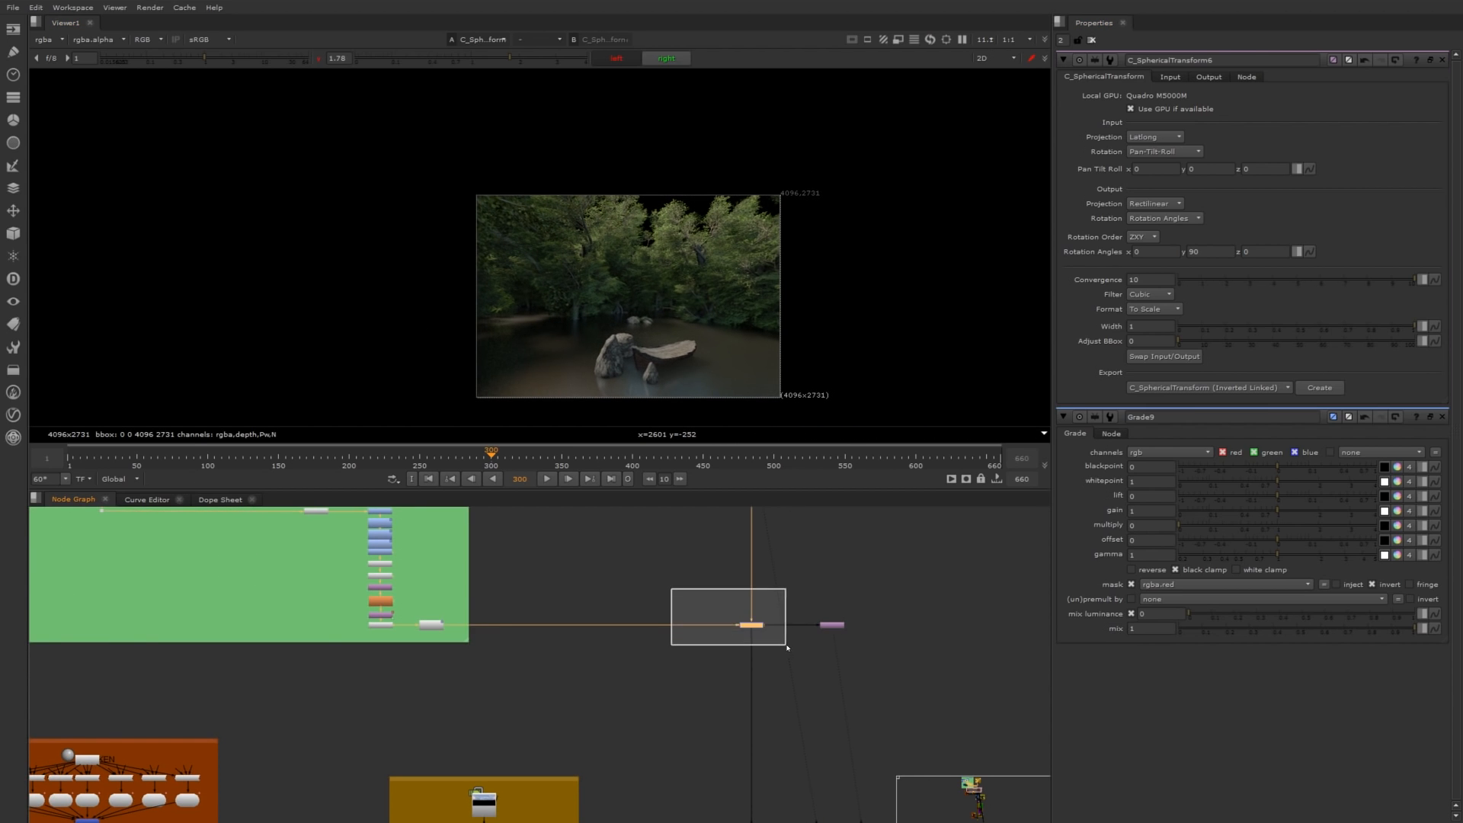
{"action": "key", "text": "1"}
{"action": "left_click", "coordinate": [654, 570]}
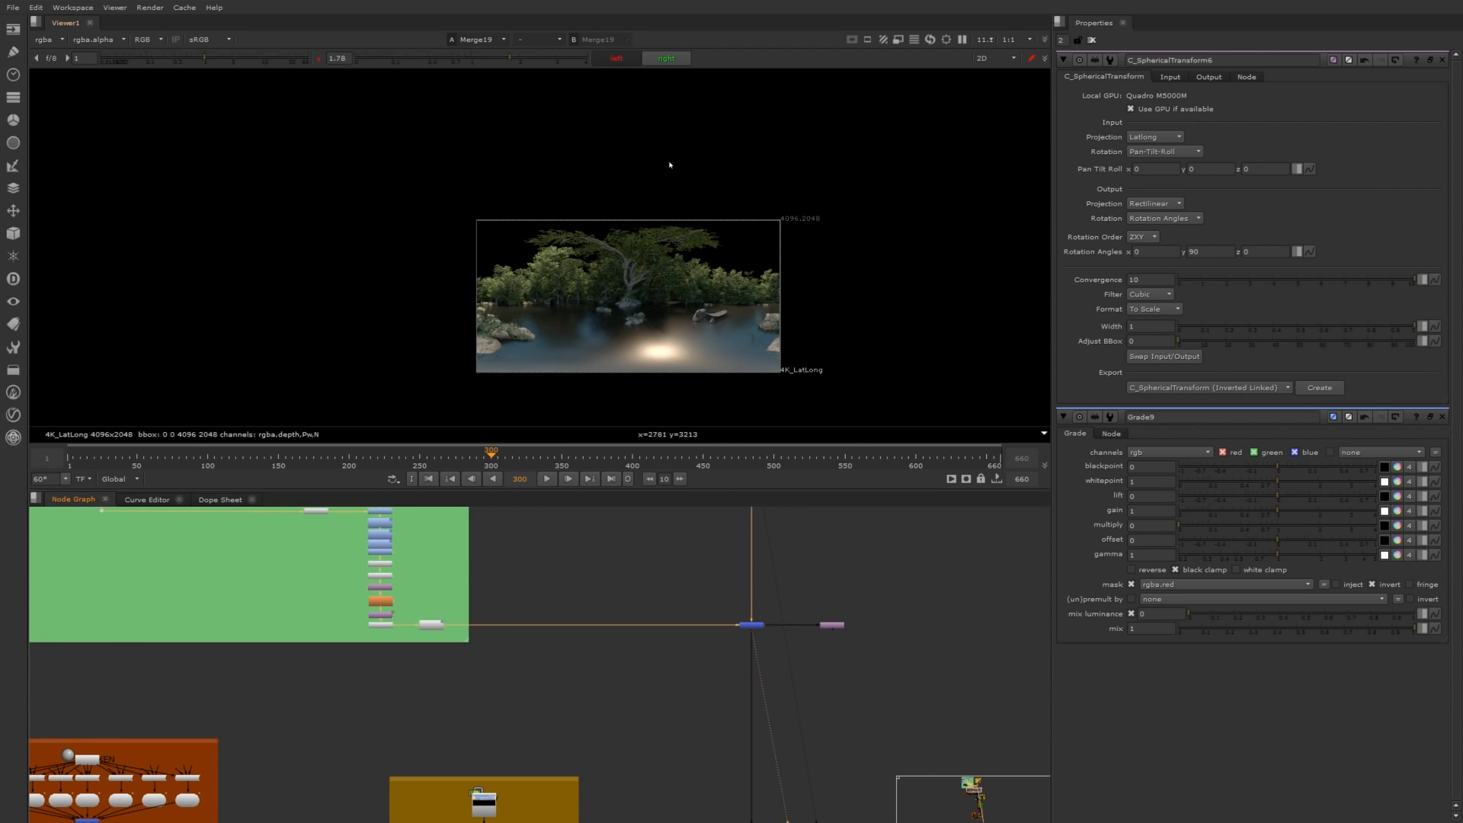
{"action": "scroll", "coordinate": [717, 305], "scroll_direction": "up", "scroll_amount": 5}
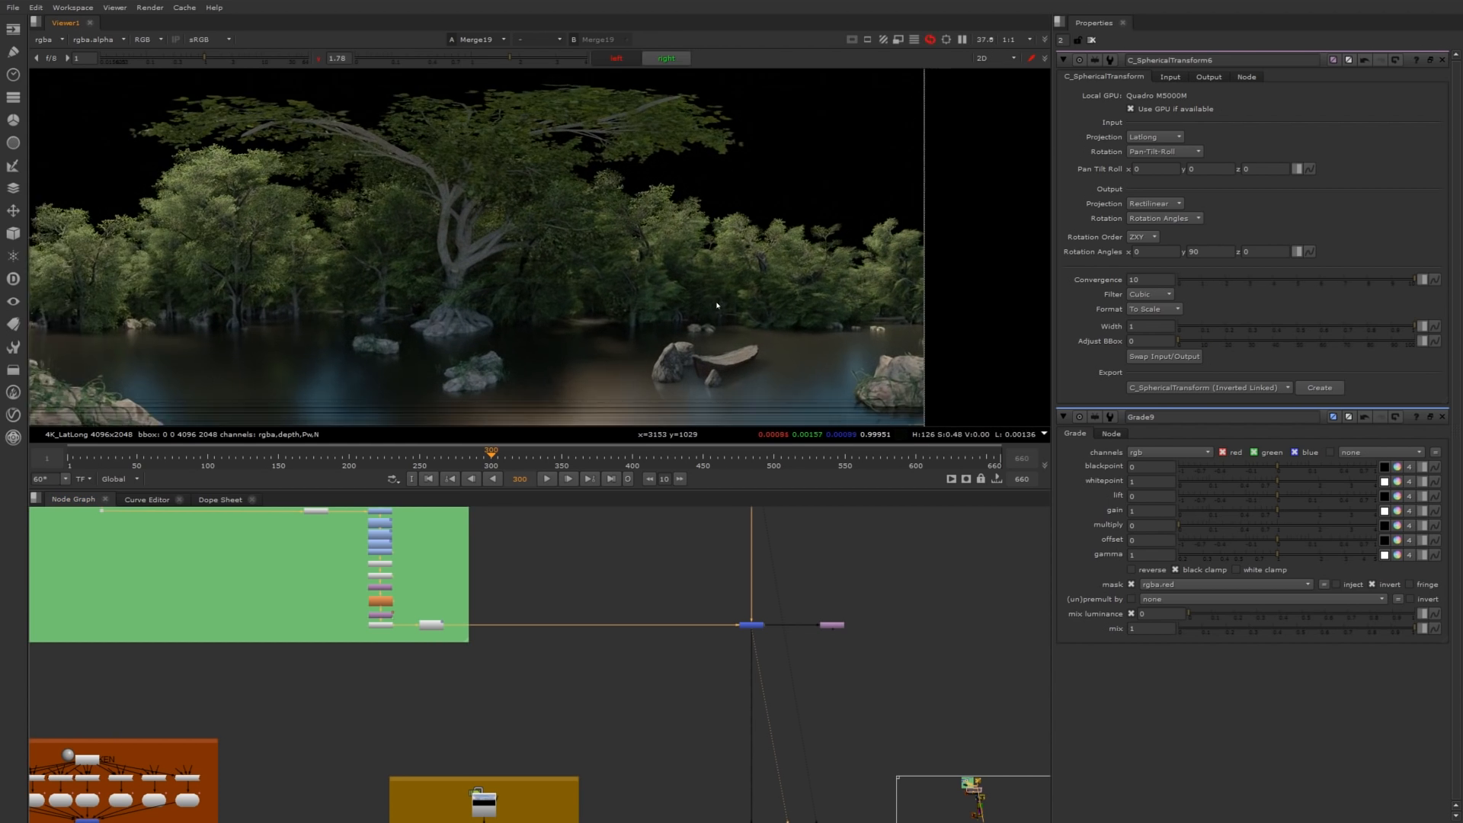
{"action": "middle_click_drag", "start_coordinate": [717, 305], "coordinate": [703, 277]}
{"action": "left_click", "coordinate": [616, 58]}
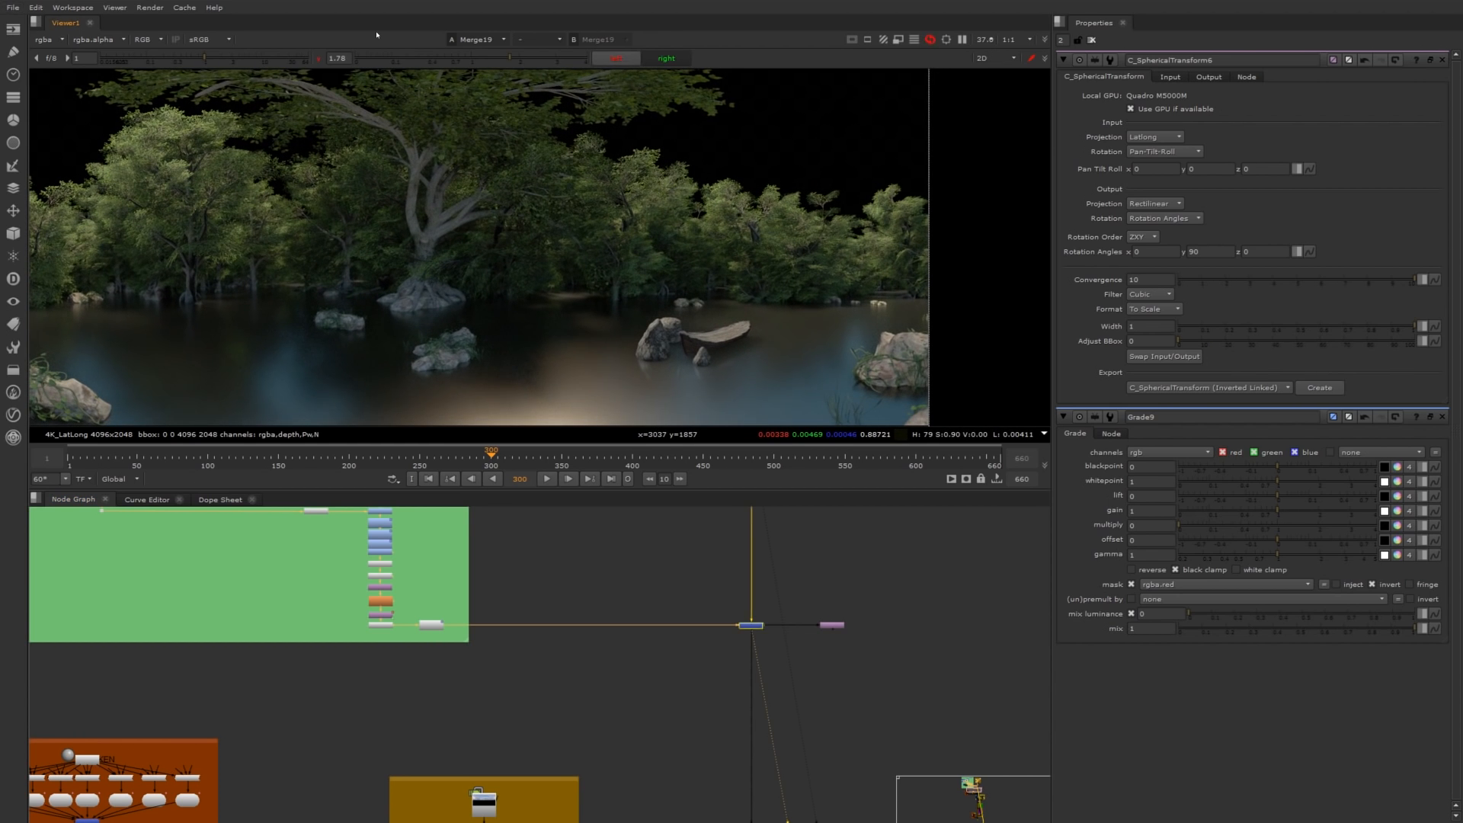
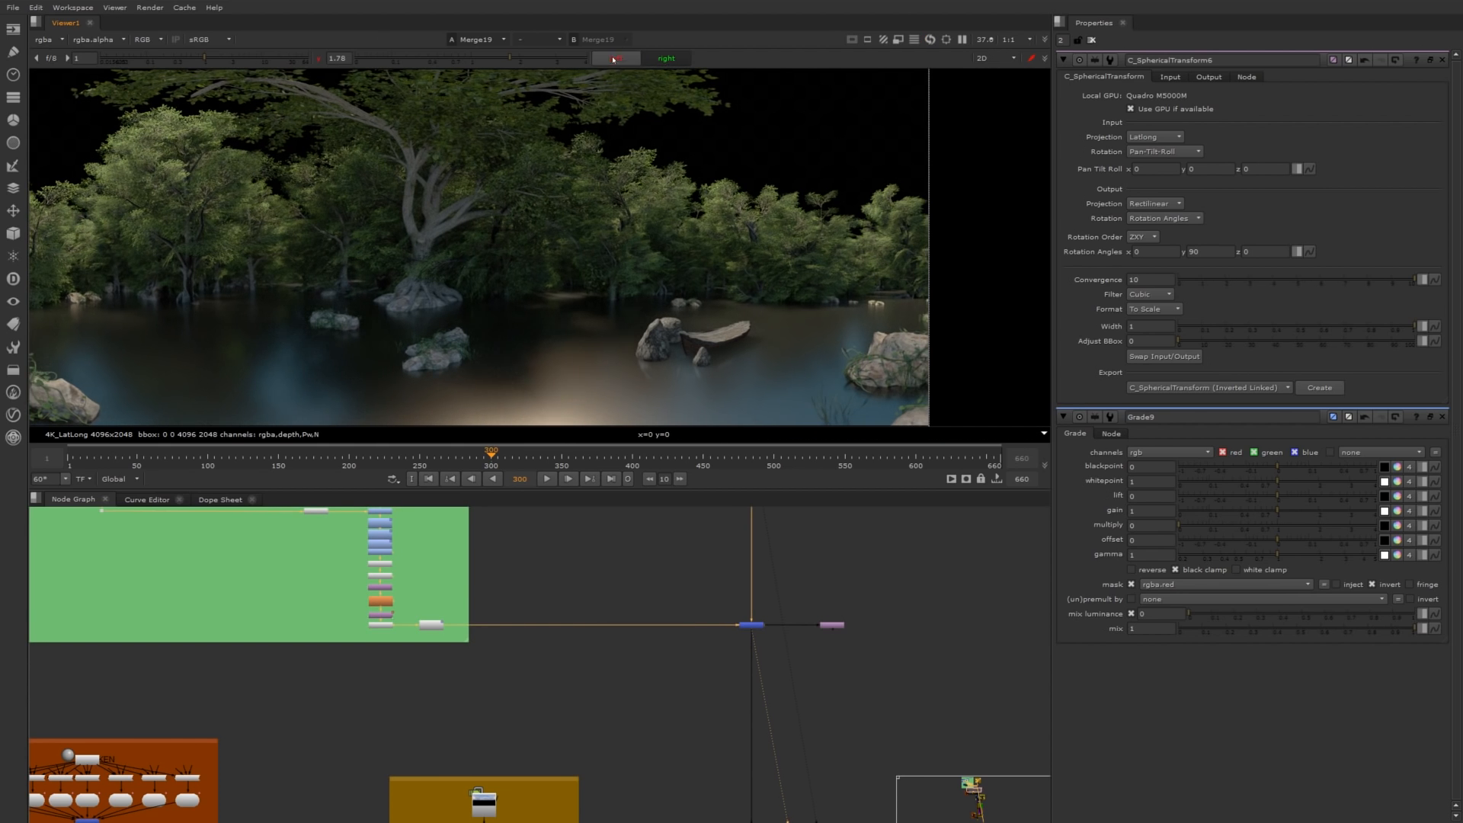
{"action": "left_click", "coordinate": [657, 60]}
{"action": "left_click", "coordinate": [629, 60]}
{"action": "left_click", "coordinate": [657, 60]}
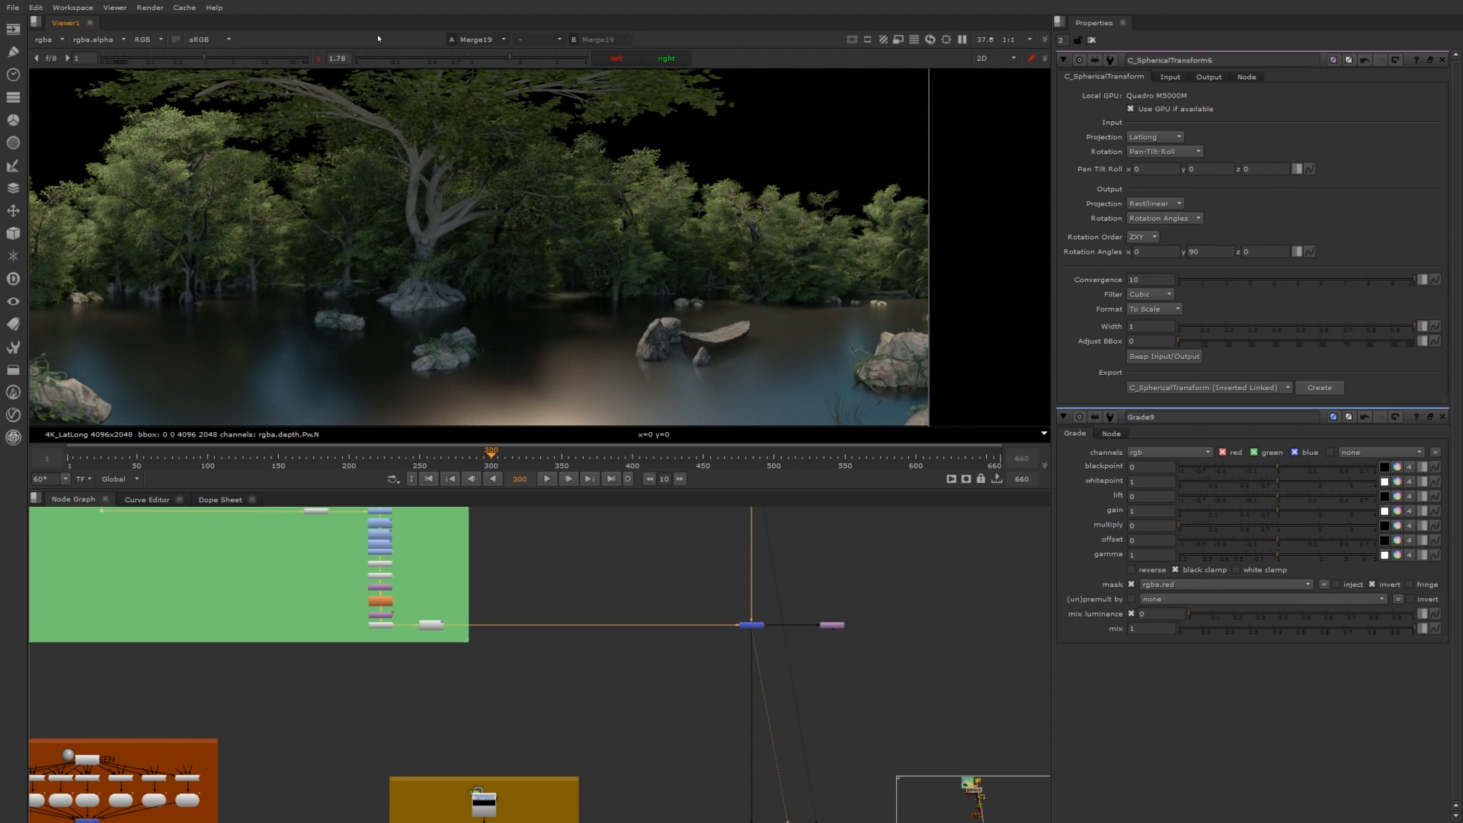
{"action": "left_click", "coordinate": [628, 60]}
{"action": "left_click", "coordinate": [657, 61]}
{"action": "left_click", "coordinate": [629, 60]}
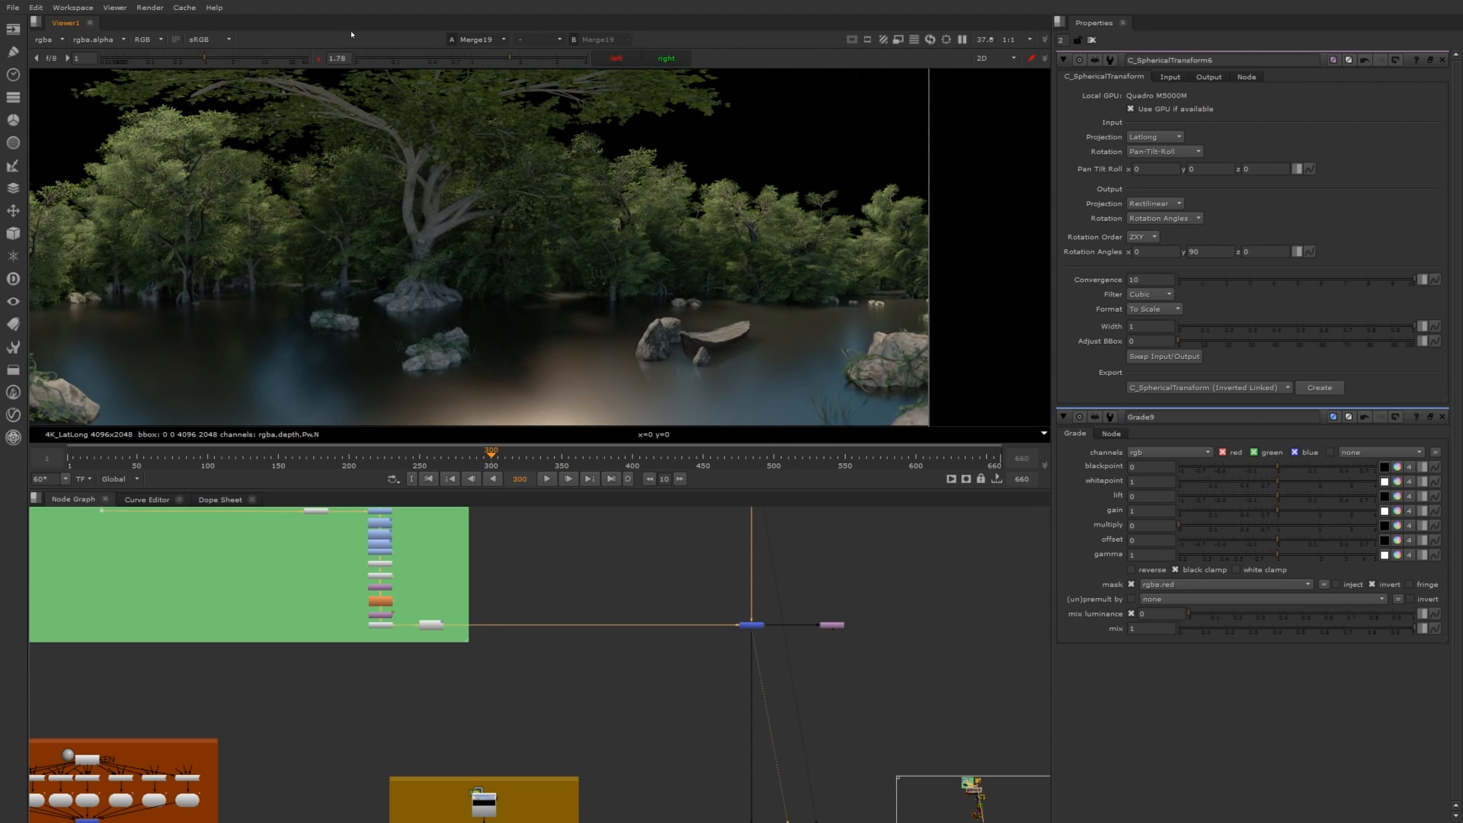
{"action": "left_click", "coordinate": [657, 60]}
View the boat render at C_RayRender1_0_2 above PC1 and open its settings.
{"action": "scroll", "coordinate": [724, 615], "scroll_direction": "down", "scroll_amount": 4}
{"action": "middle_click_drag", "start_coordinate": [640, 590], "coordinate": [699, 656]}
{"action": "scroll", "coordinate": [533, 569], "scroll_direction": "up", "scroll_amount": 2}
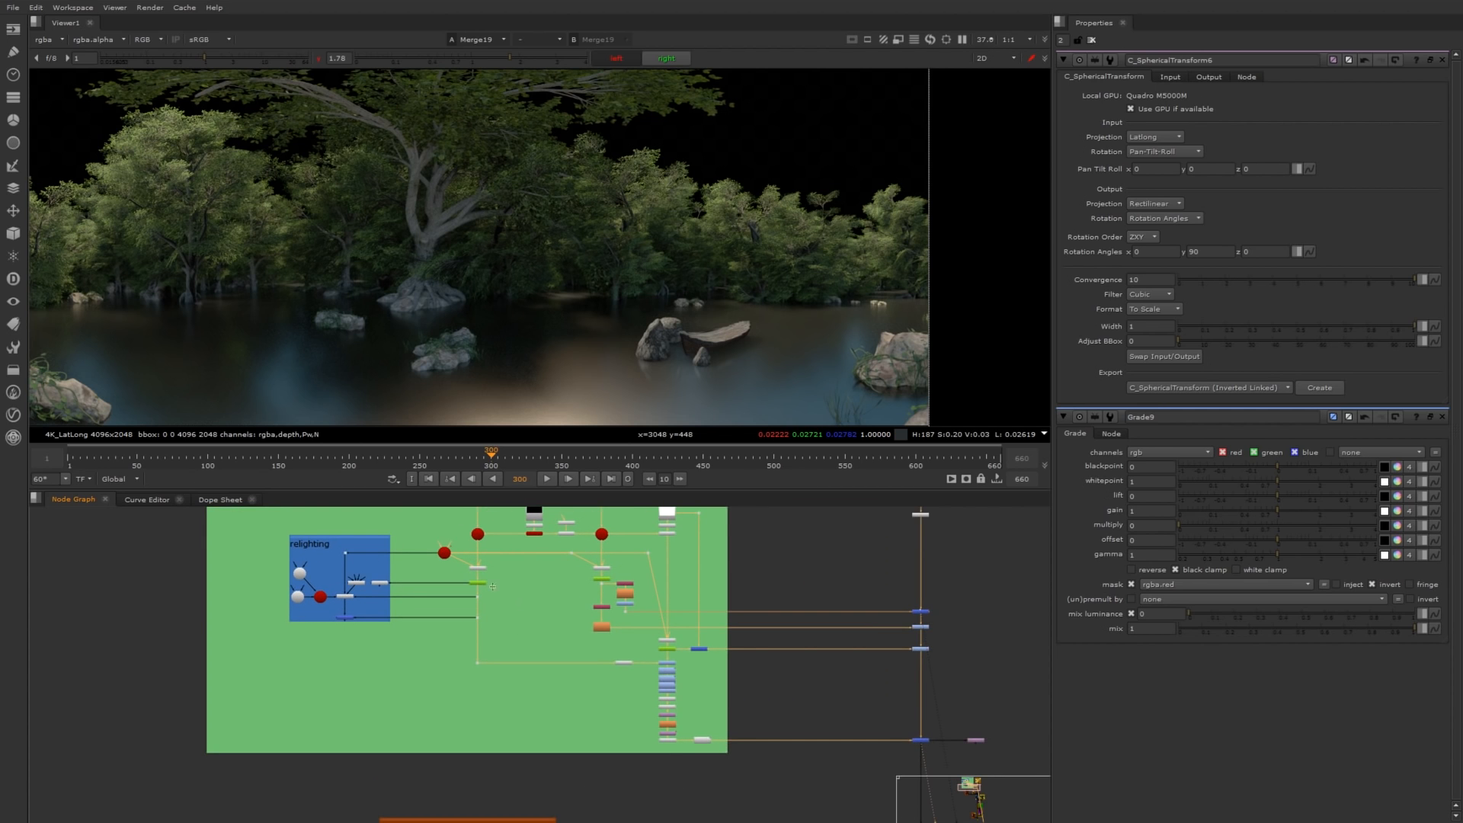
{"action": "scroll", "coordinate": [458, 563], "scroll_direction": "up", "scroll_amount": 6}
{"action": "left_click", "coordinate": [536, 579]}
{"action": "key", "text": "1"}
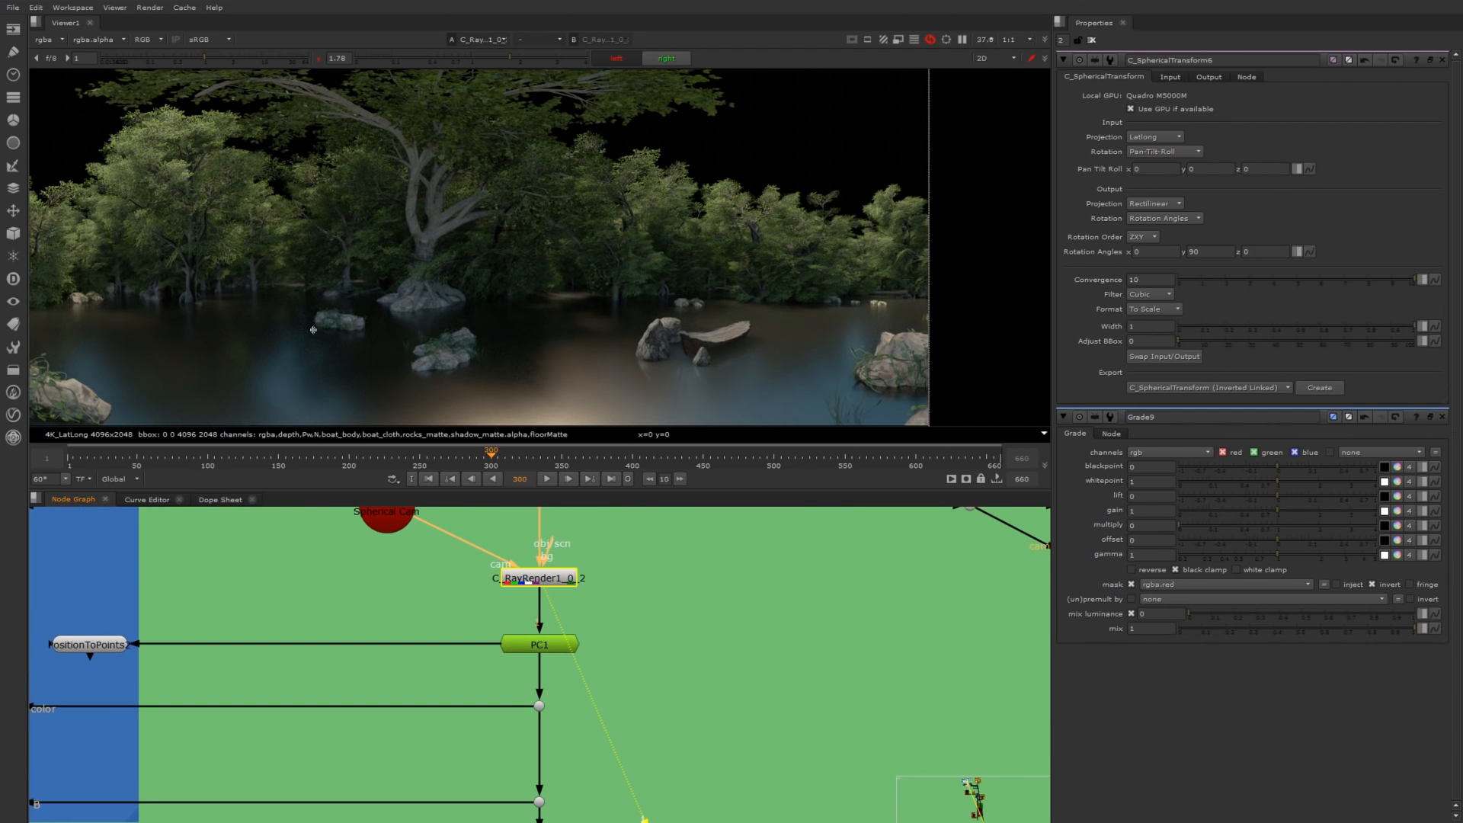
{"action": "double_click", "coordinate": [539, 579]}
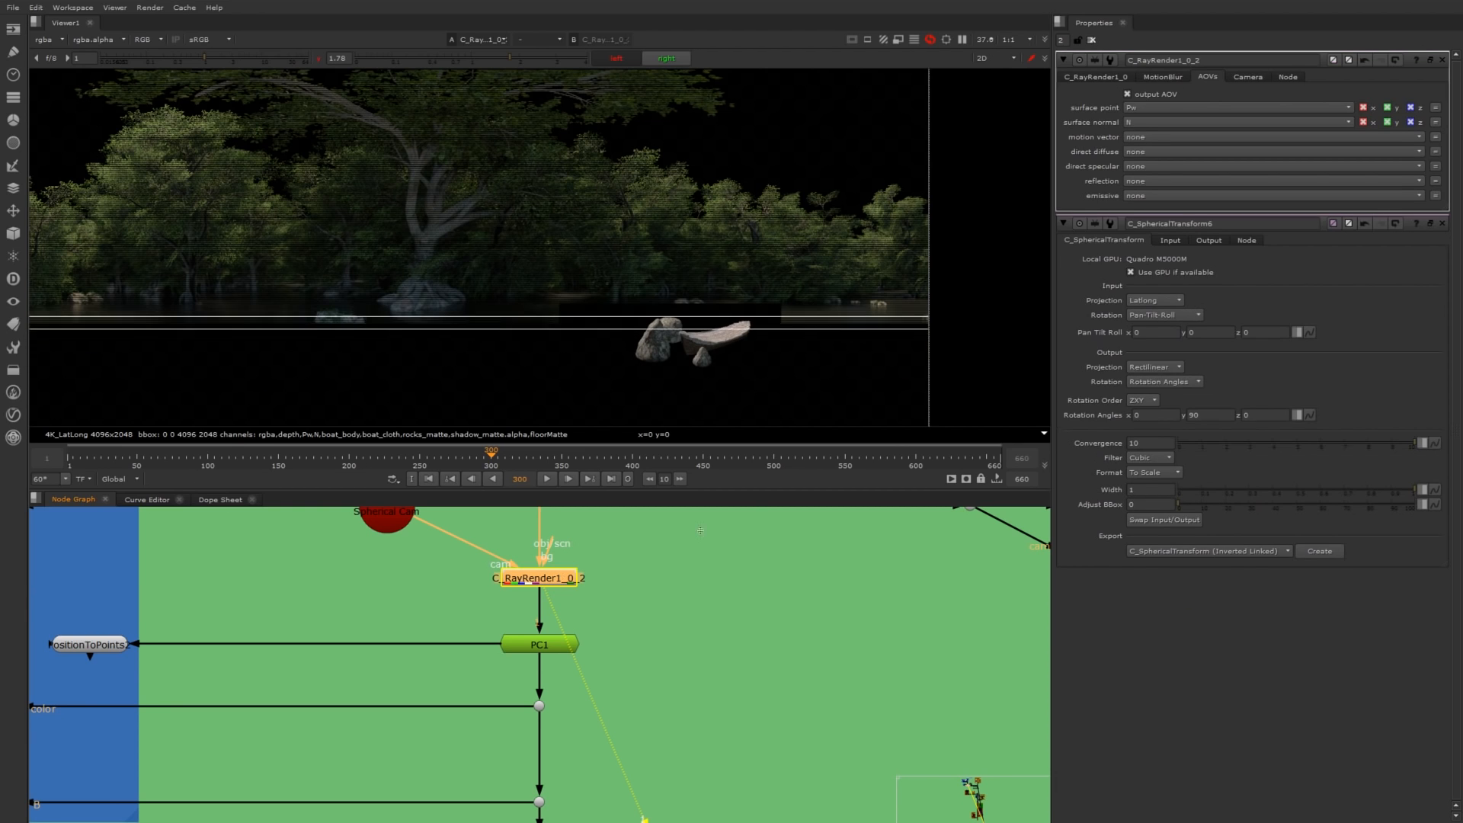
Keep C_RayRender1_0_2's projection mode at spherical and enable Stereo Scan for its camera.
{"action": "left_click", "coordinate": [1247, 77]}
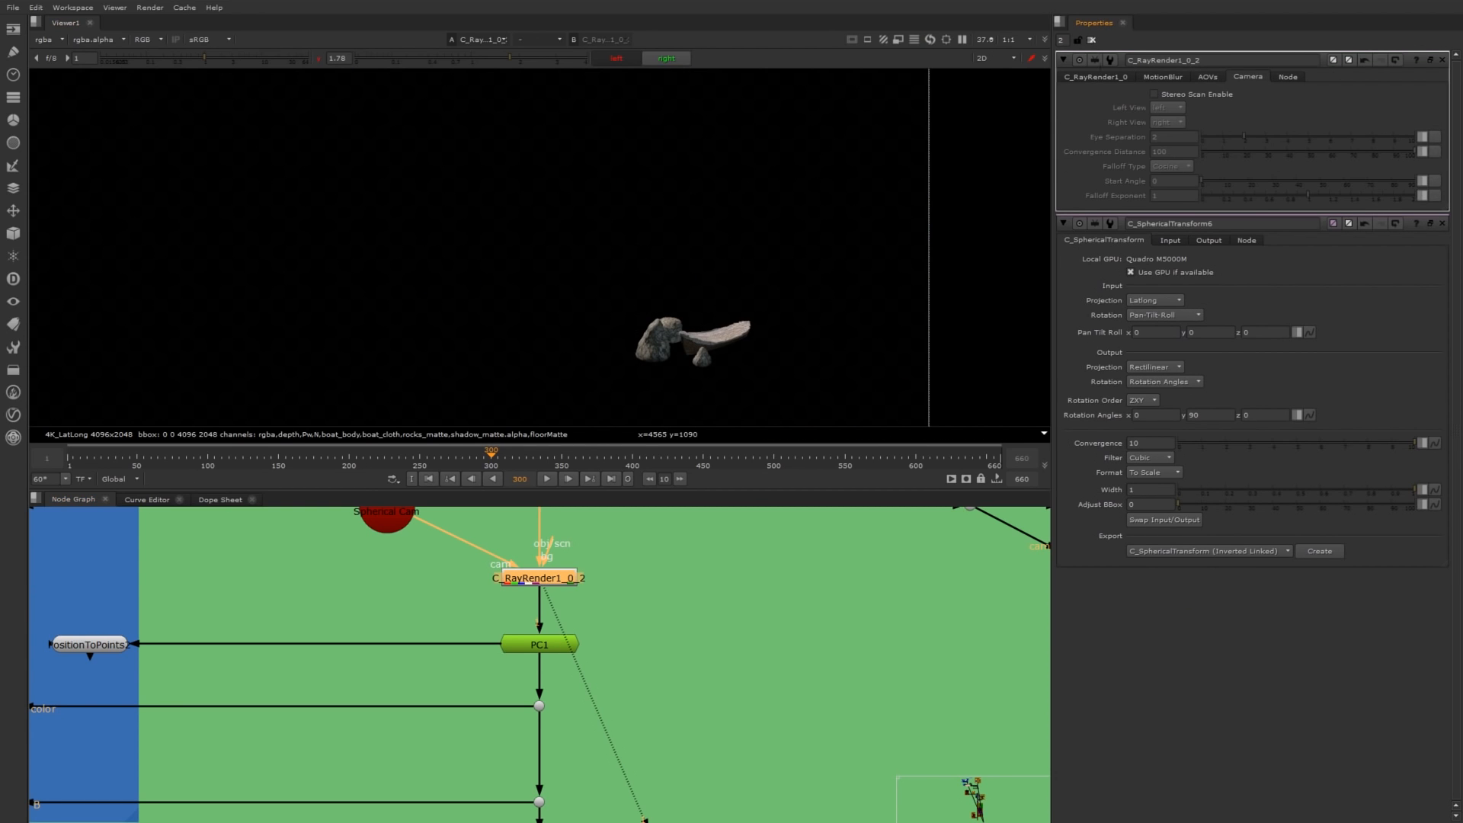
{"action": "left_click", "coordinate": [1096, 77]}
{"action": "left_click", "coordinate": [1174, 111]}
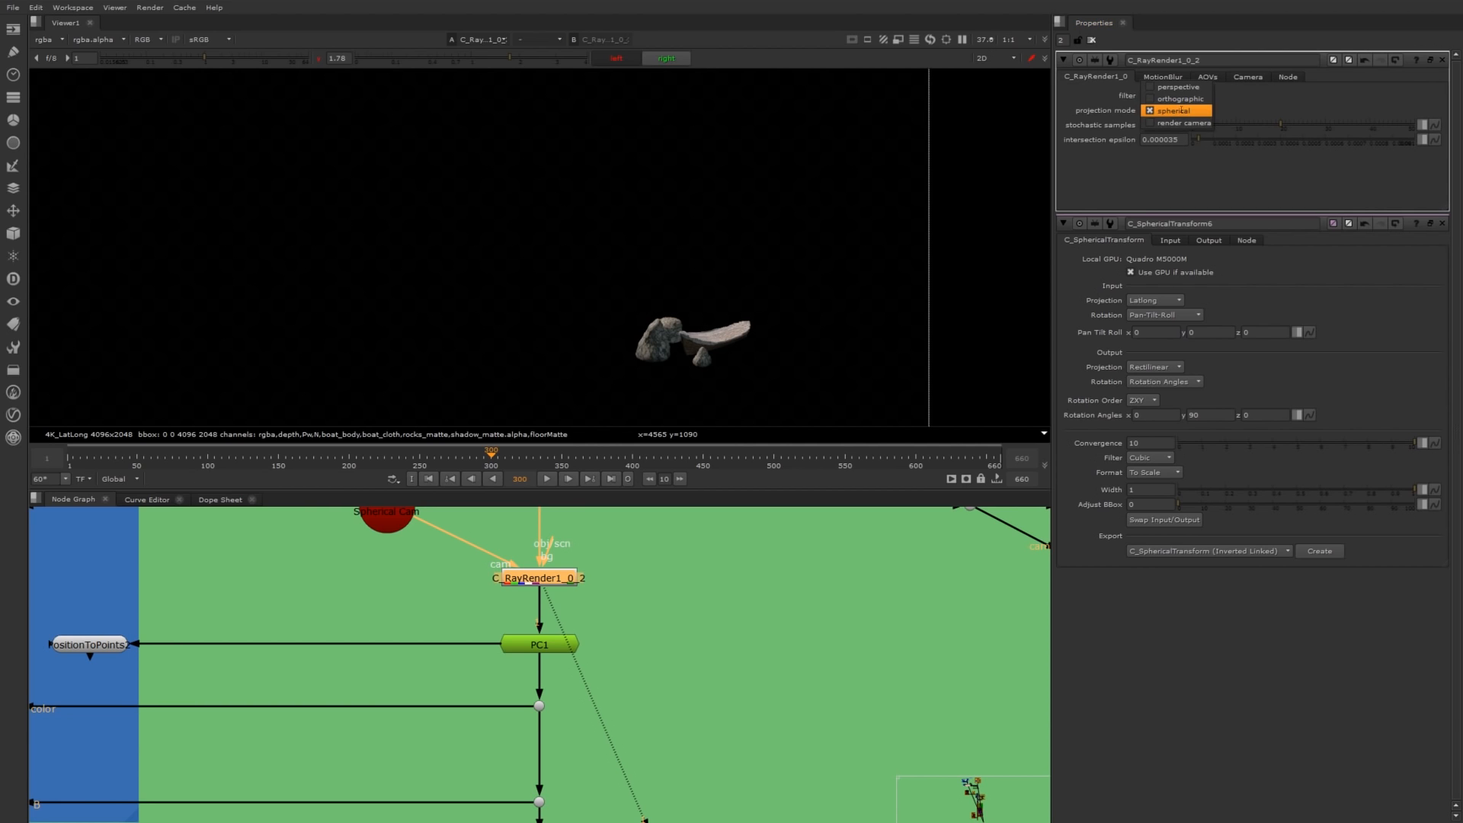
{"action": "left_click", "coordinate": [1179, 111]}
{"action": "left_click", "coordinate": [1247, 77]}
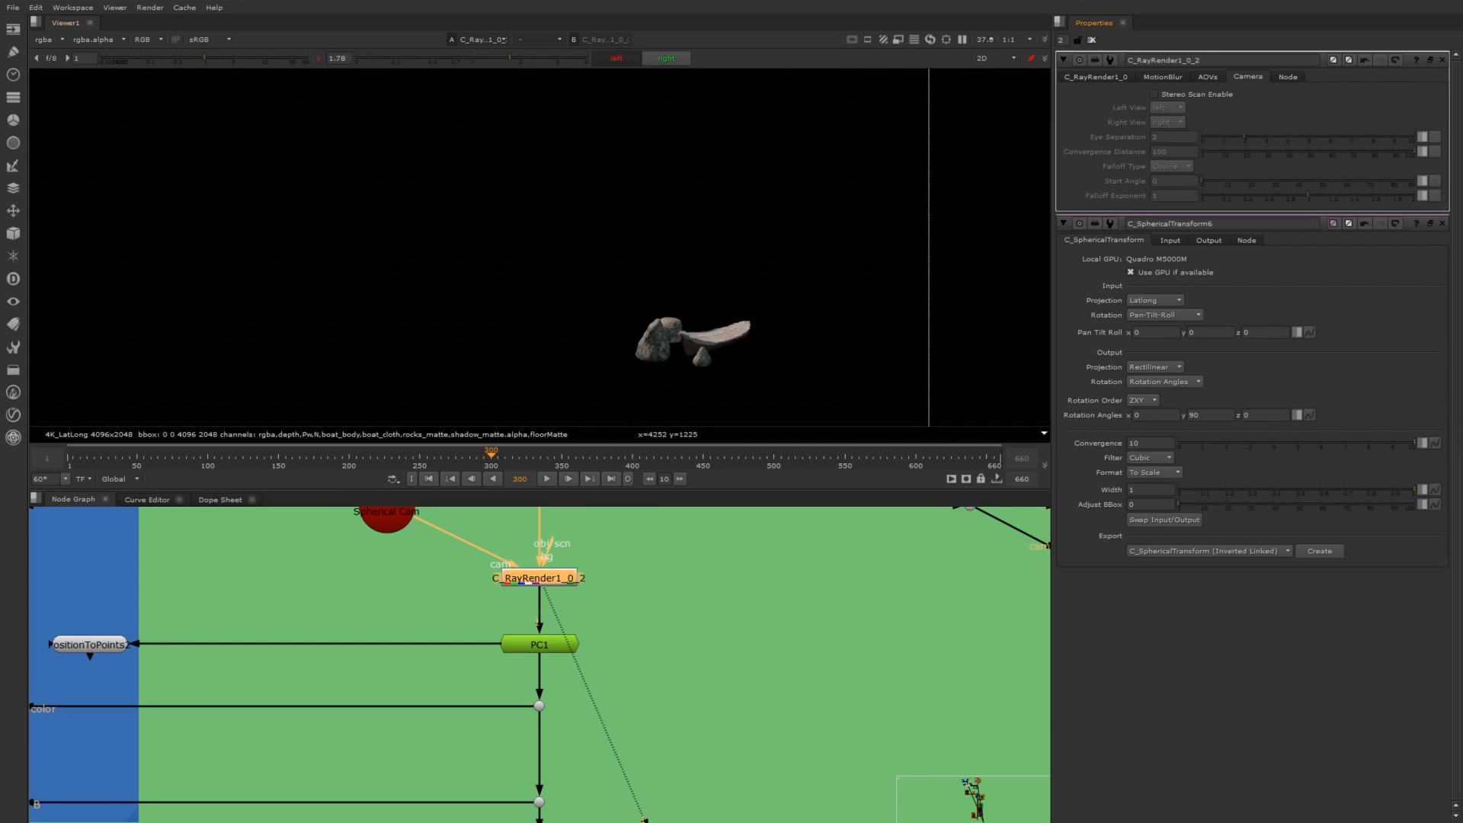
{"action": "scroll", "coordinate": [519, 597], "scroll_direction": "up", "scroll_amount": 2}
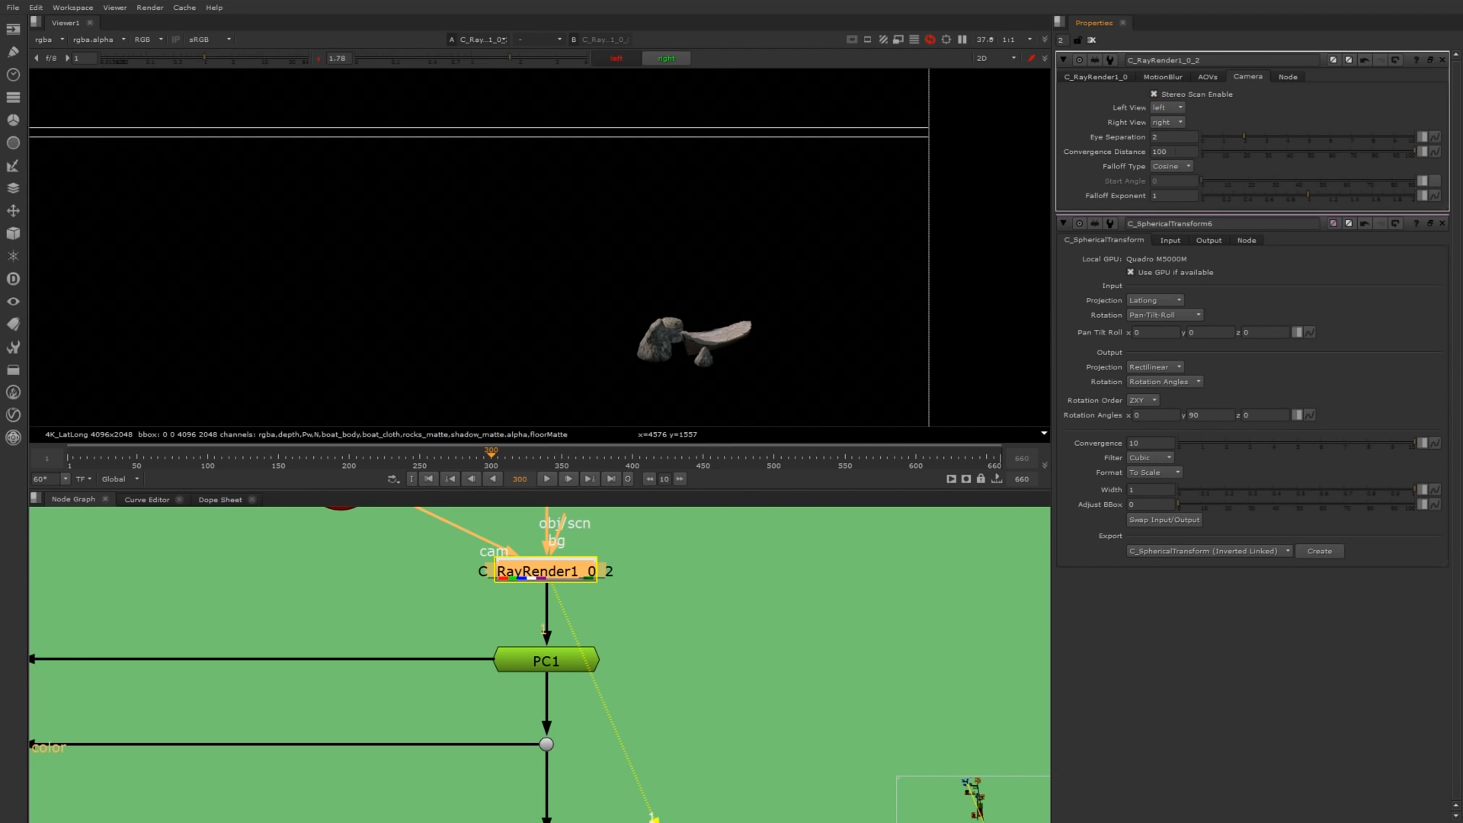
{"action": "double_click", "coordinate": [1157, 138]}
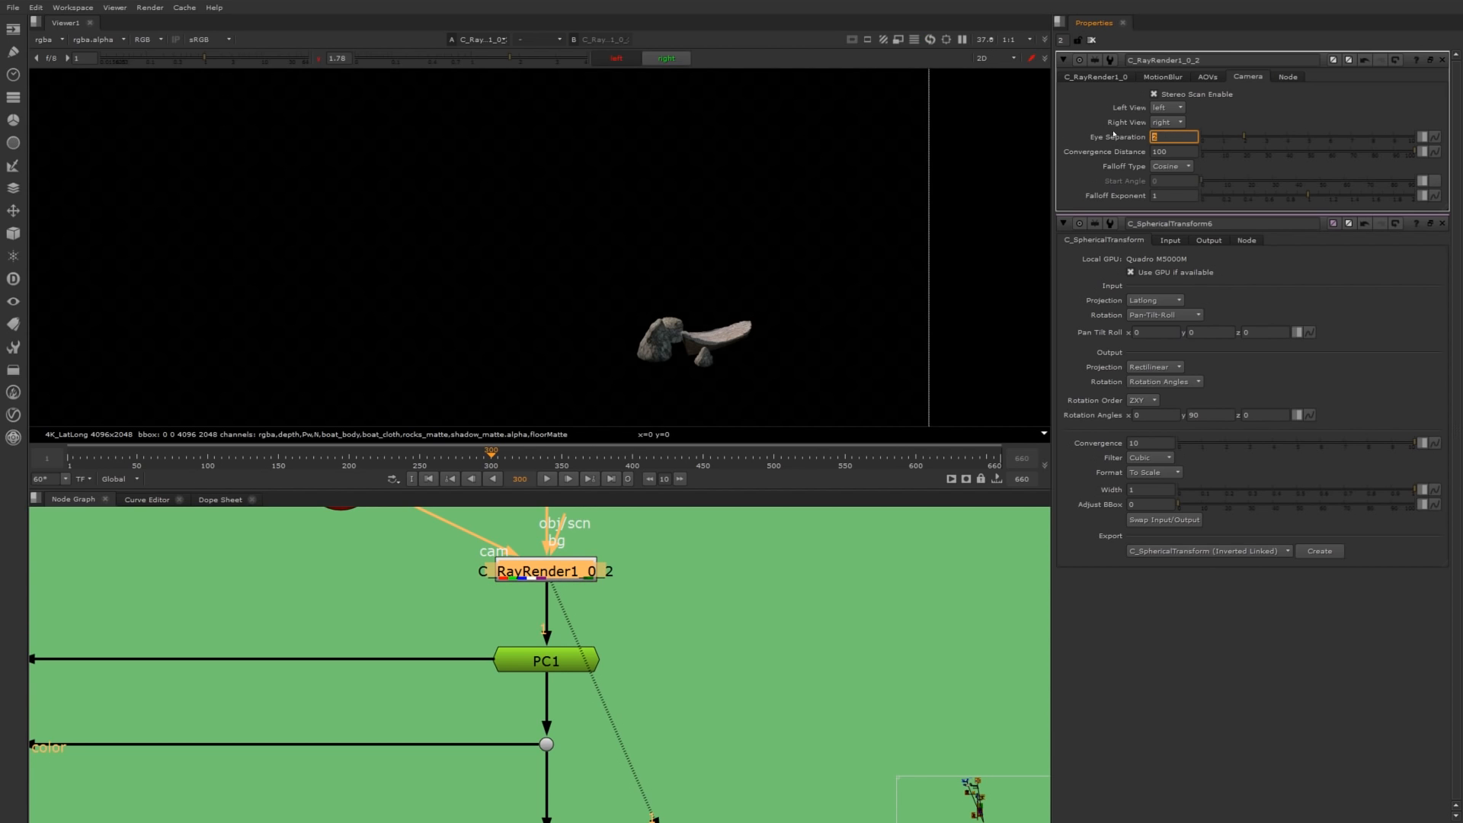
{"action": "left_click", "coordinate": [637, 565]}
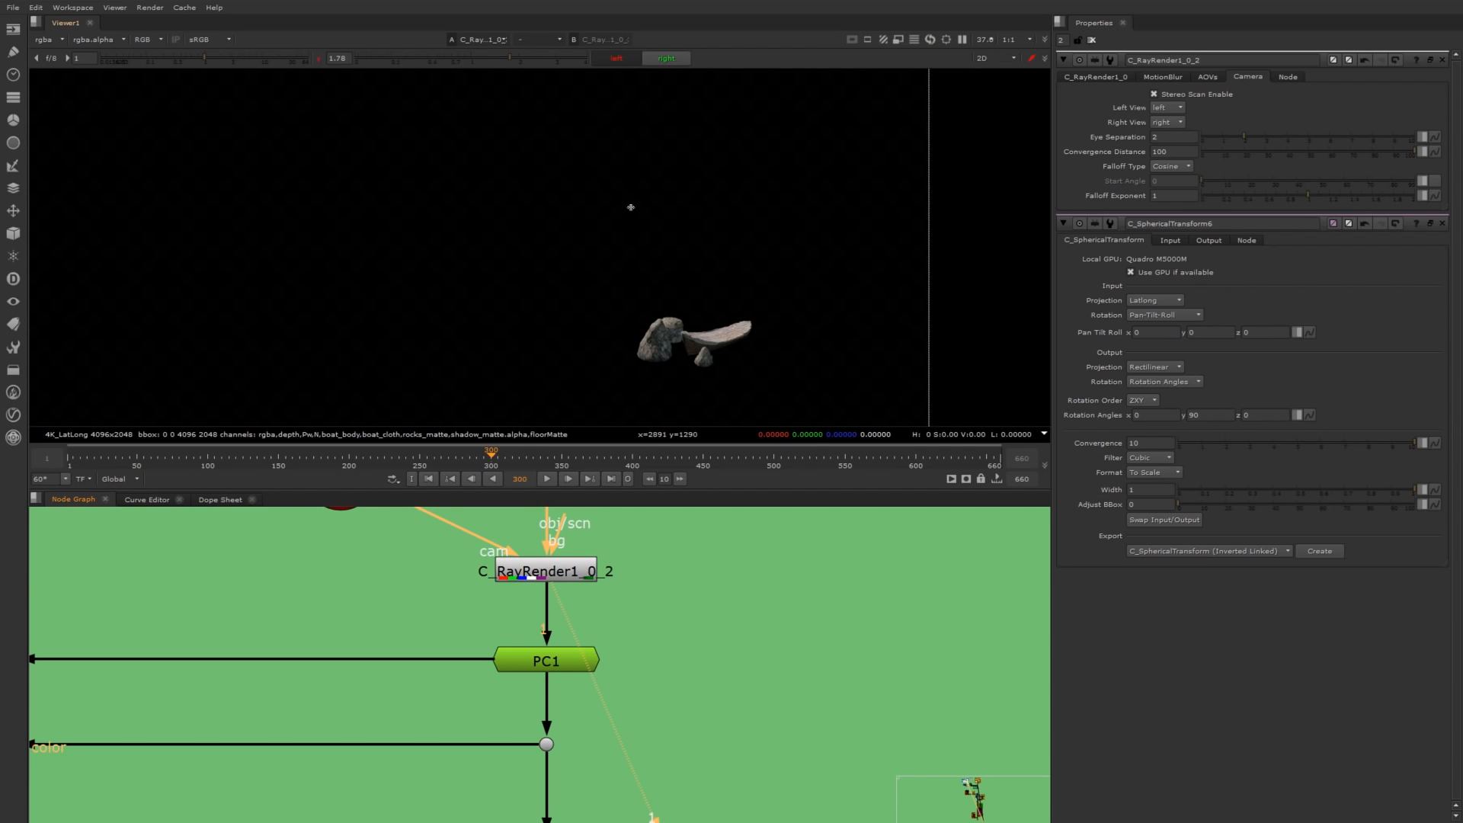
Review C_RayRender1_0_2's falloff type options, keeping Cosine, and compare the boat render in the left and right eyes.
{"action": "left_click", "coordinate": [617, 59]}
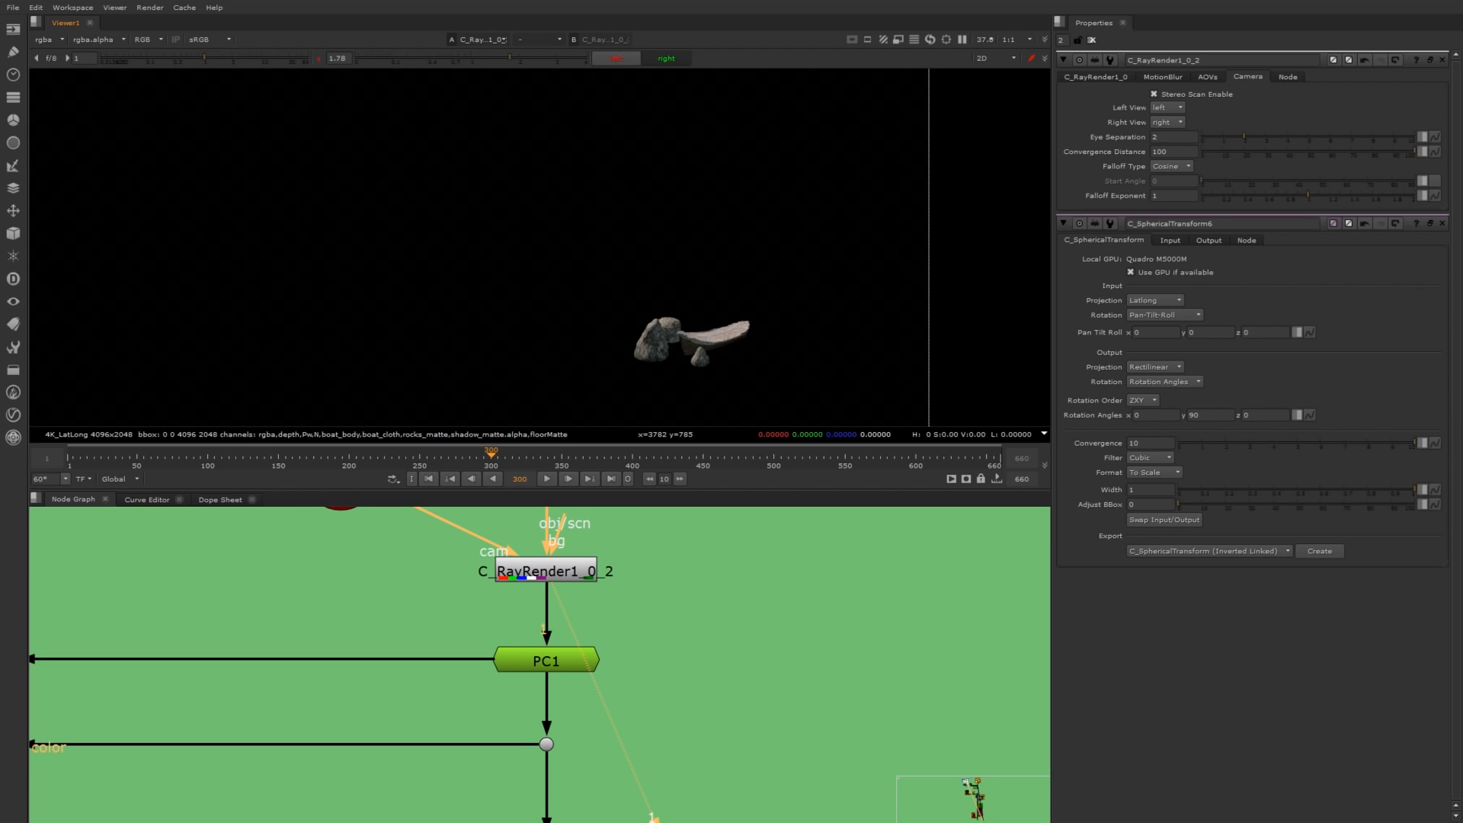
{"action": "middle_click_drag", "start_coordinate": [779, 381], "coordinate": [783, 323]}
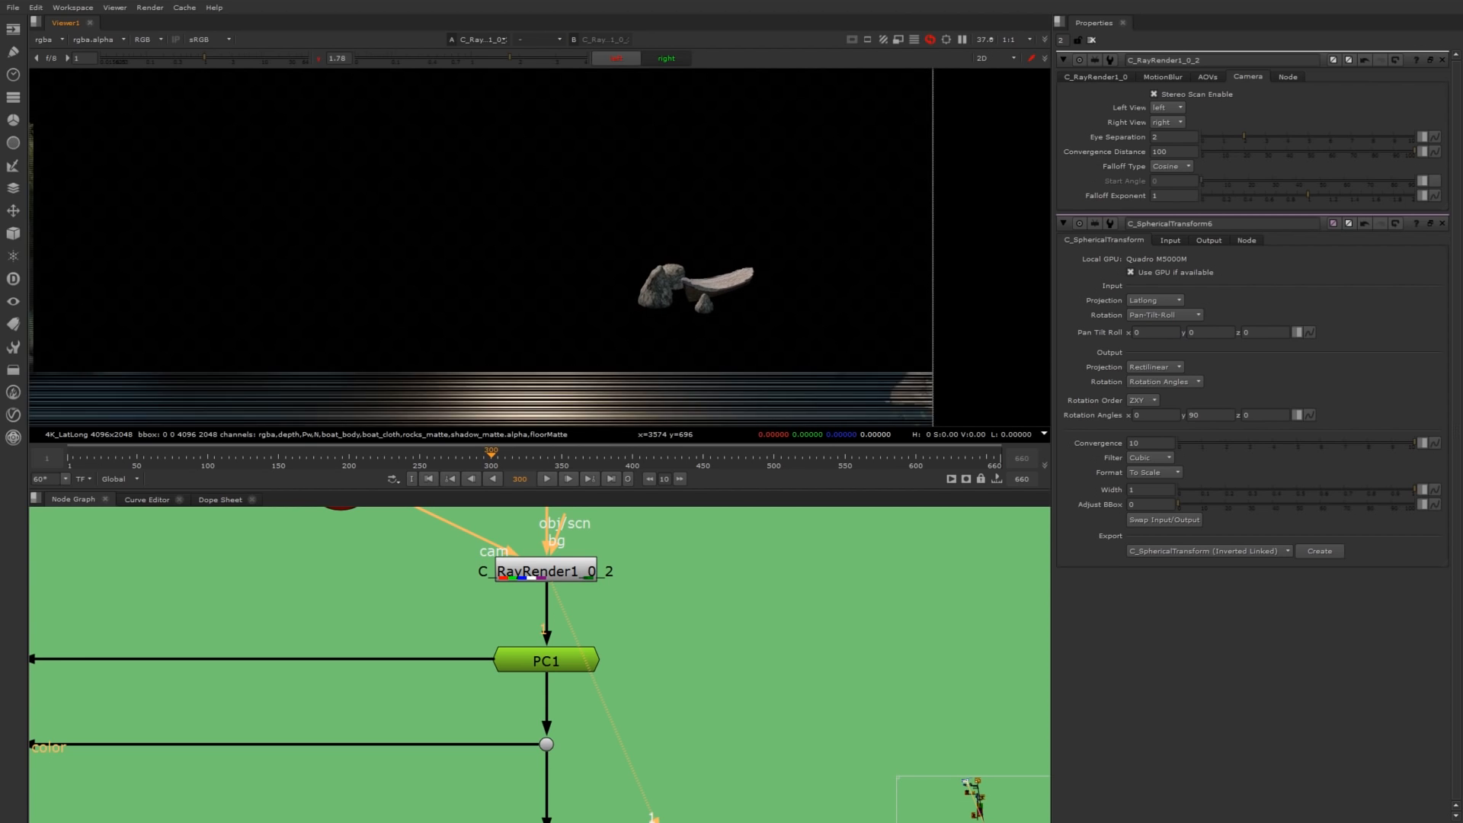
{"action": "left_click", "coordinate": [546, 569]}
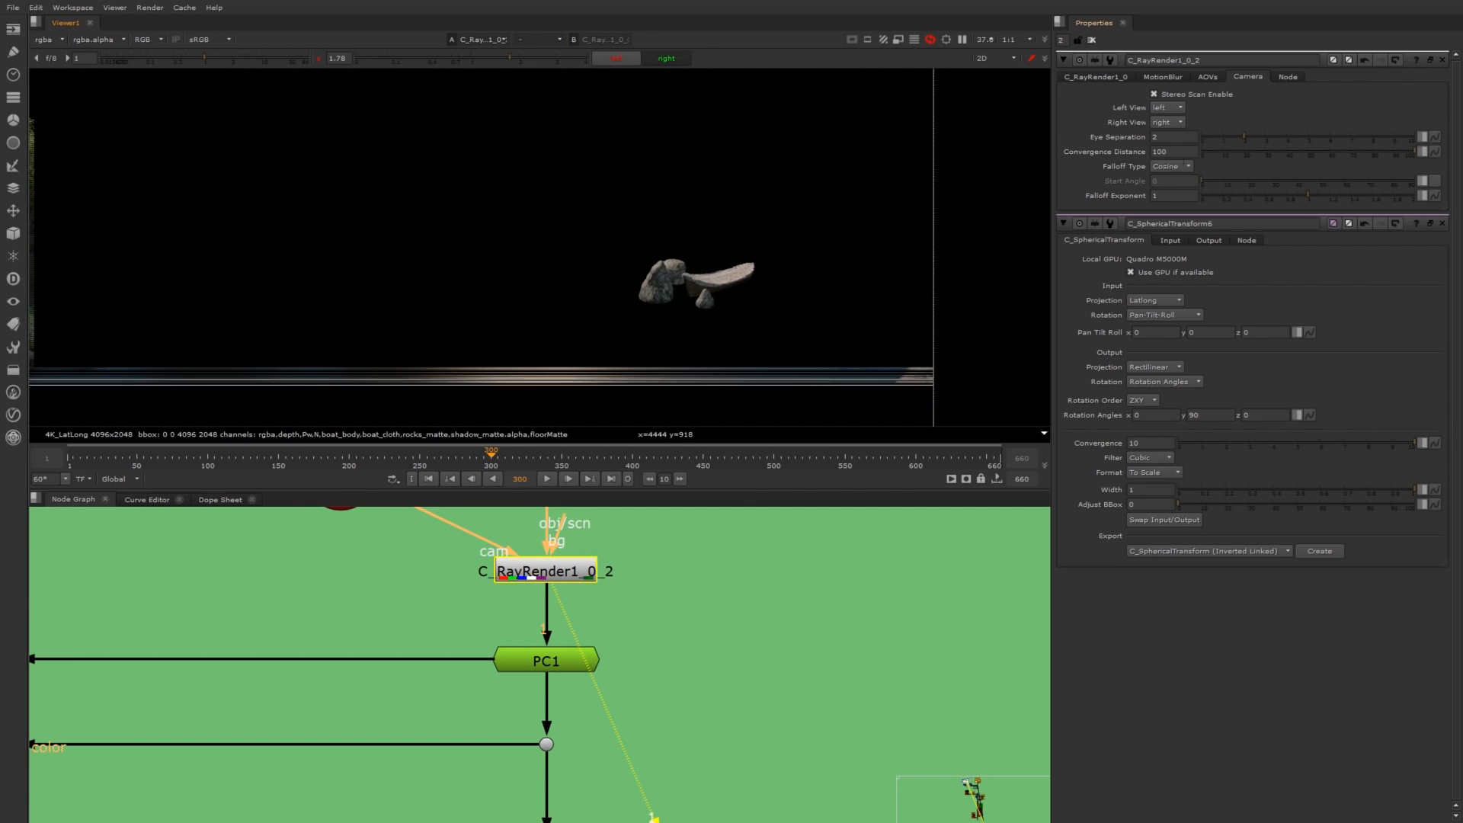
{"action": "left_click", "coordinate": [1172, 166]}
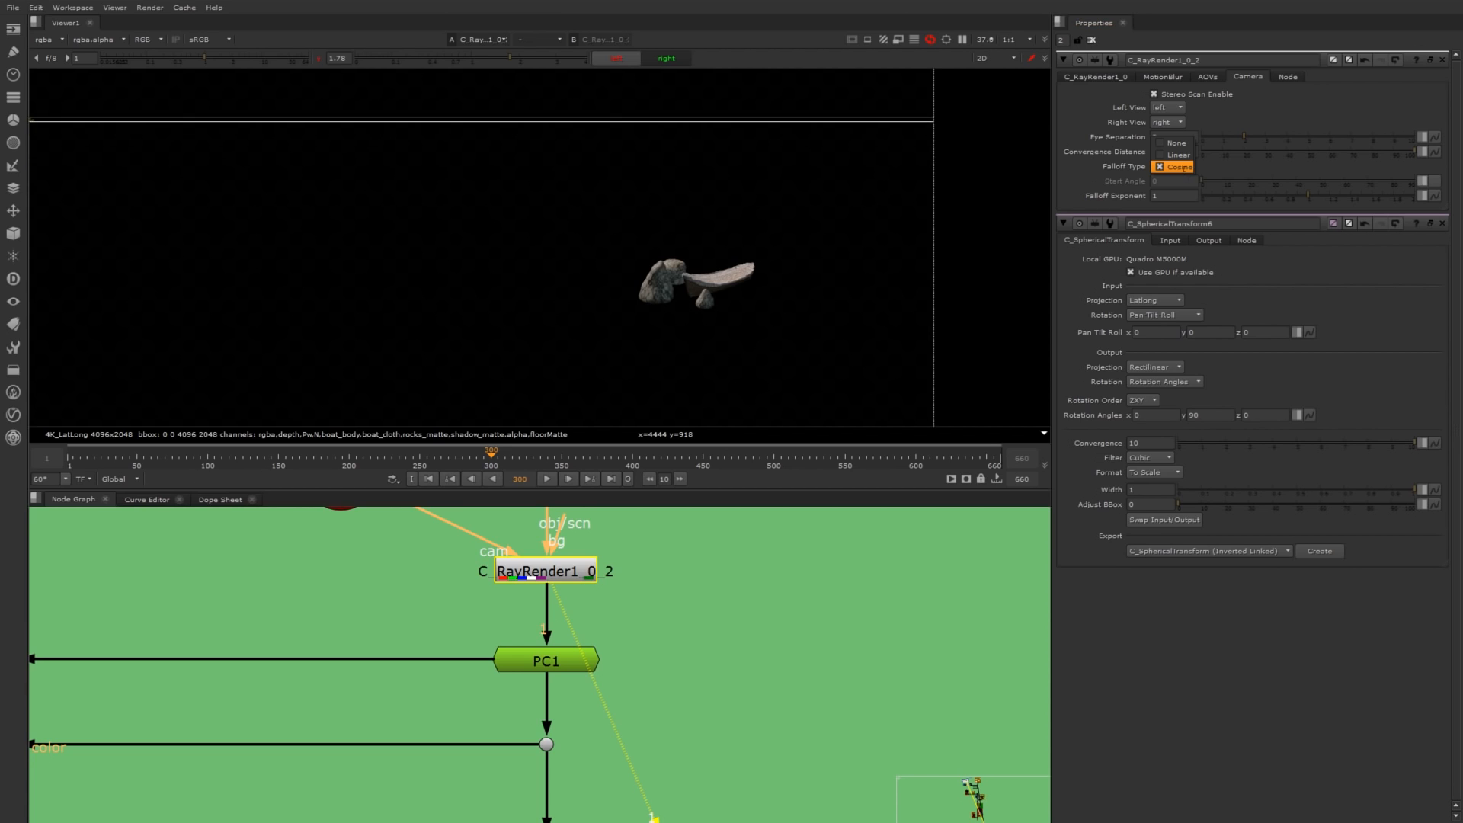
{"action": "left_click", "coordinate": [1175, 167]}
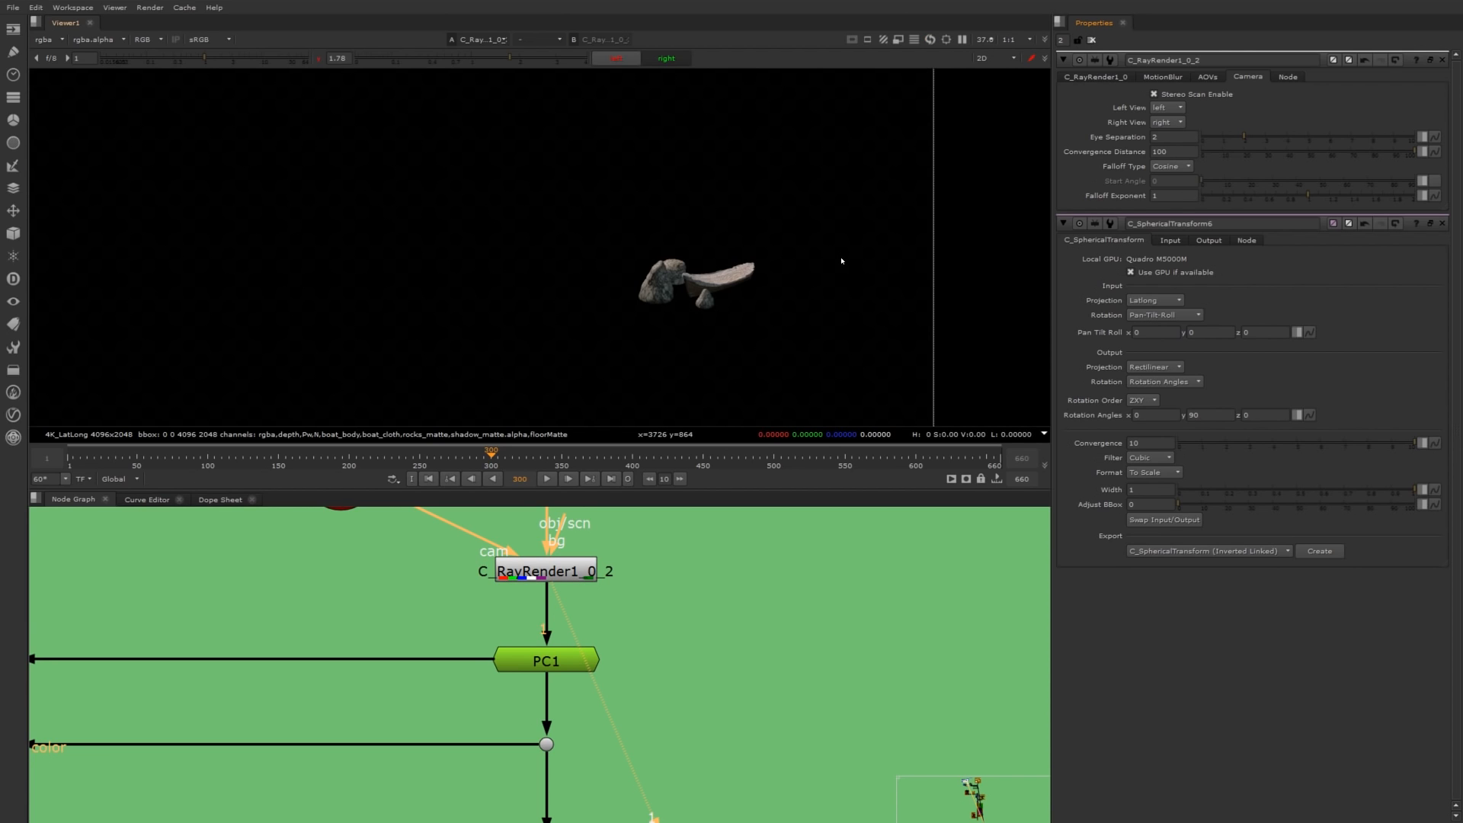
{"action": "left_click", "coordinate": [561, 567]}
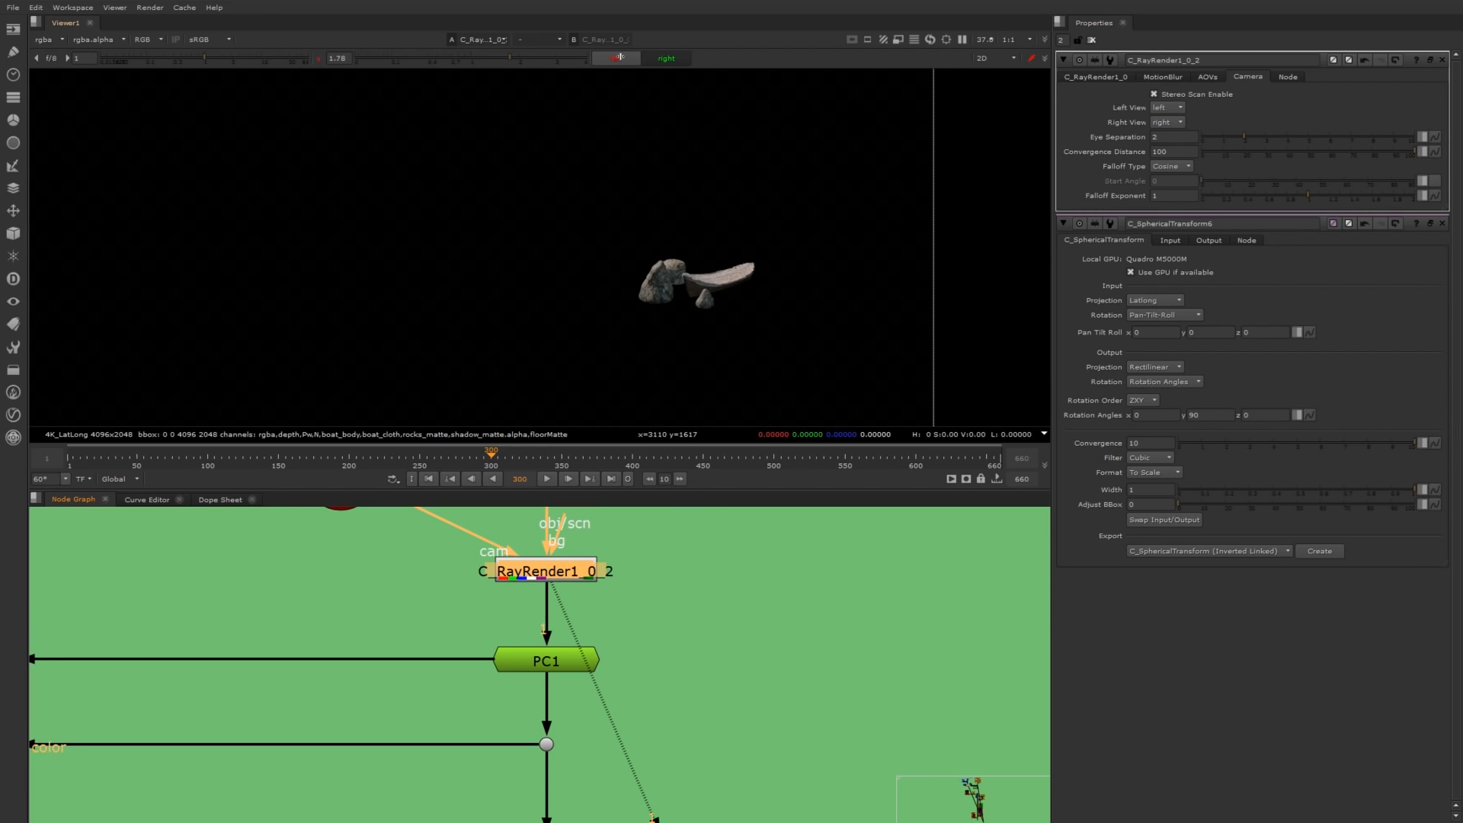
{"action": "left_click", "coordinate": [662, 58]}
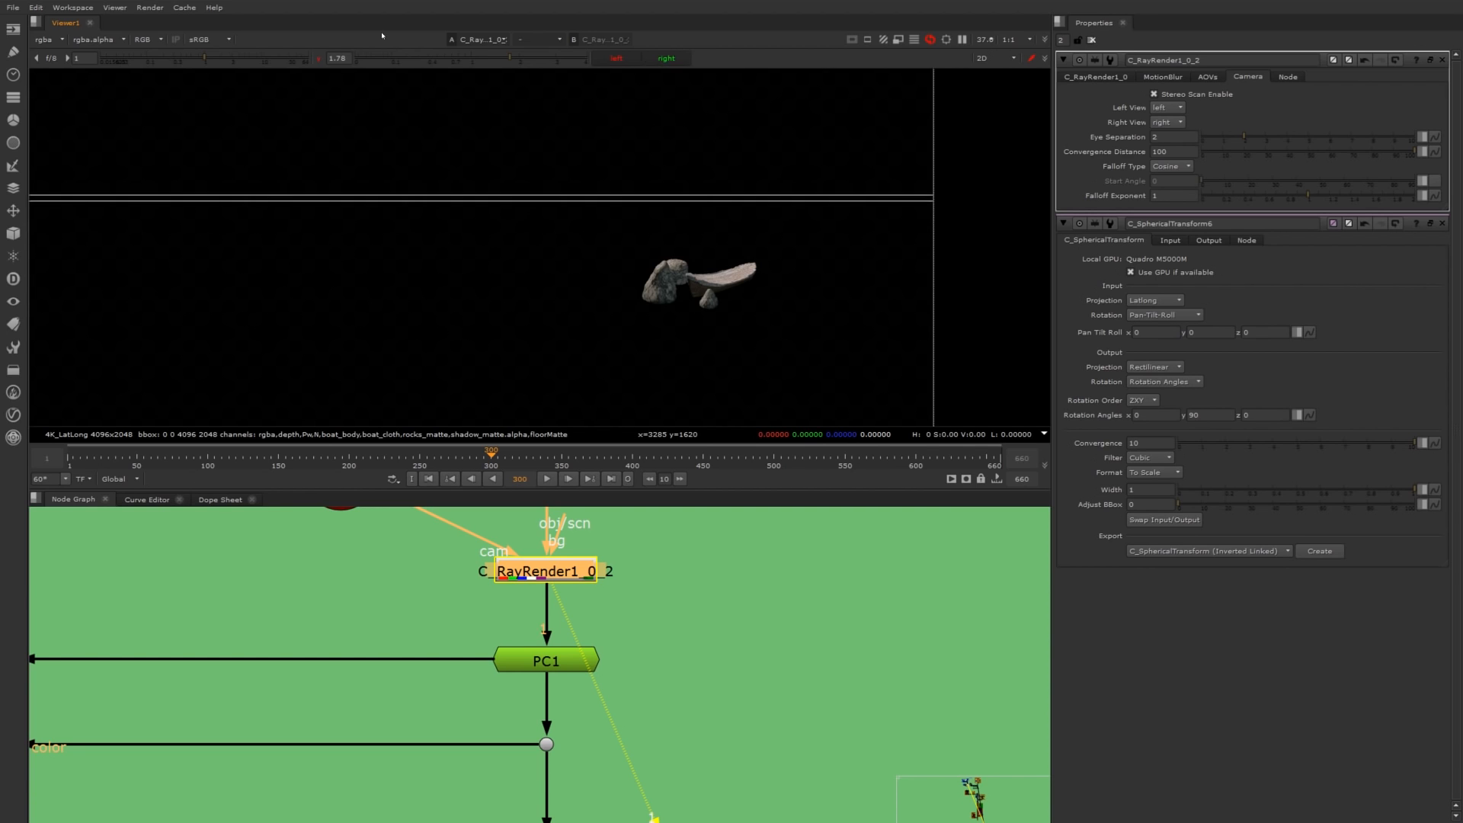
{"action": "left_click", "coordinate": [627, 61]}
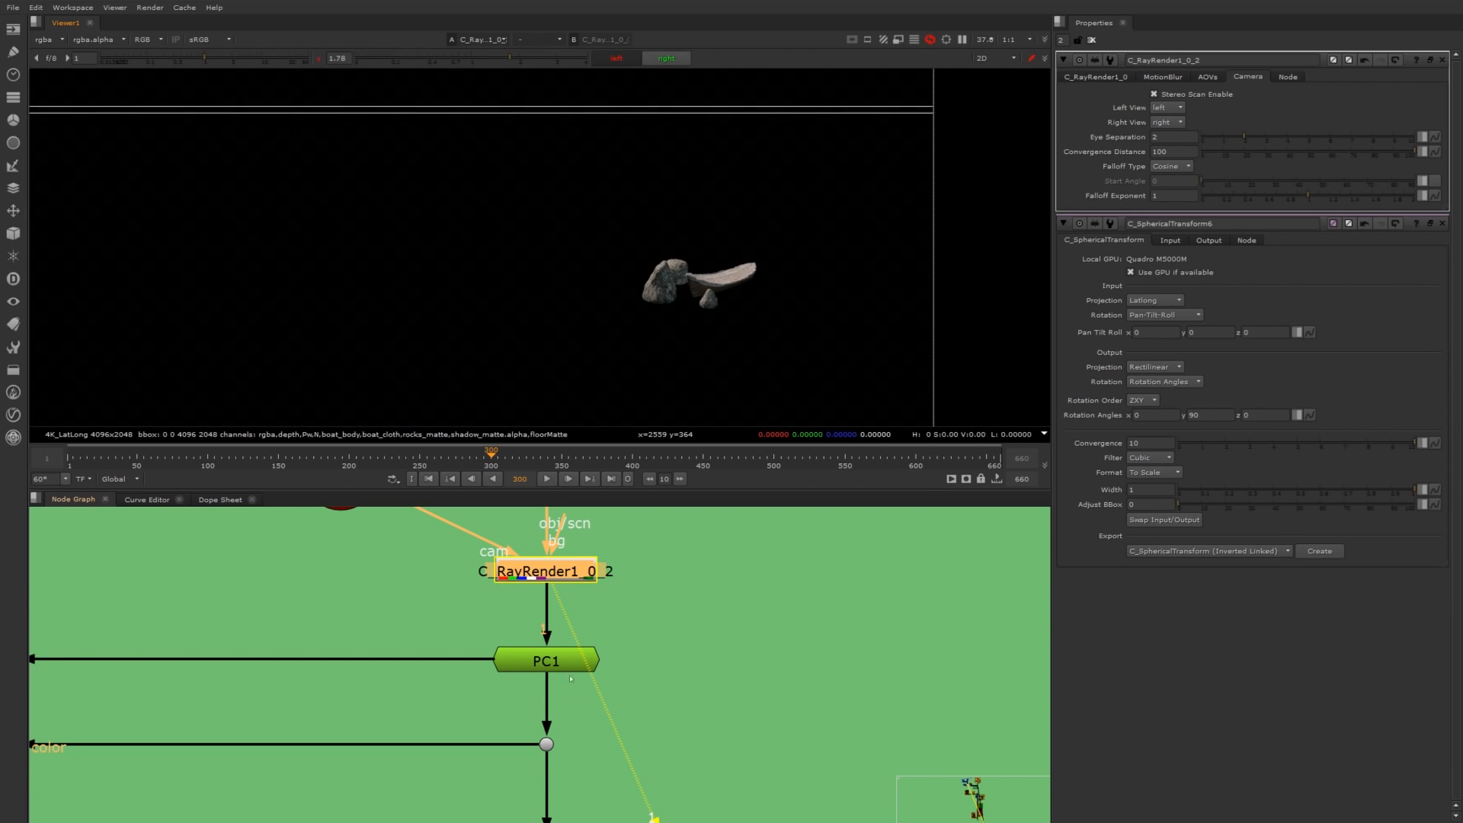
Set the PC1 precomp version to v02, reload it, and view its left eye.
{"action": "left_click", "coordinate": [552, 662]}
{"action": "key", "text": "1"}
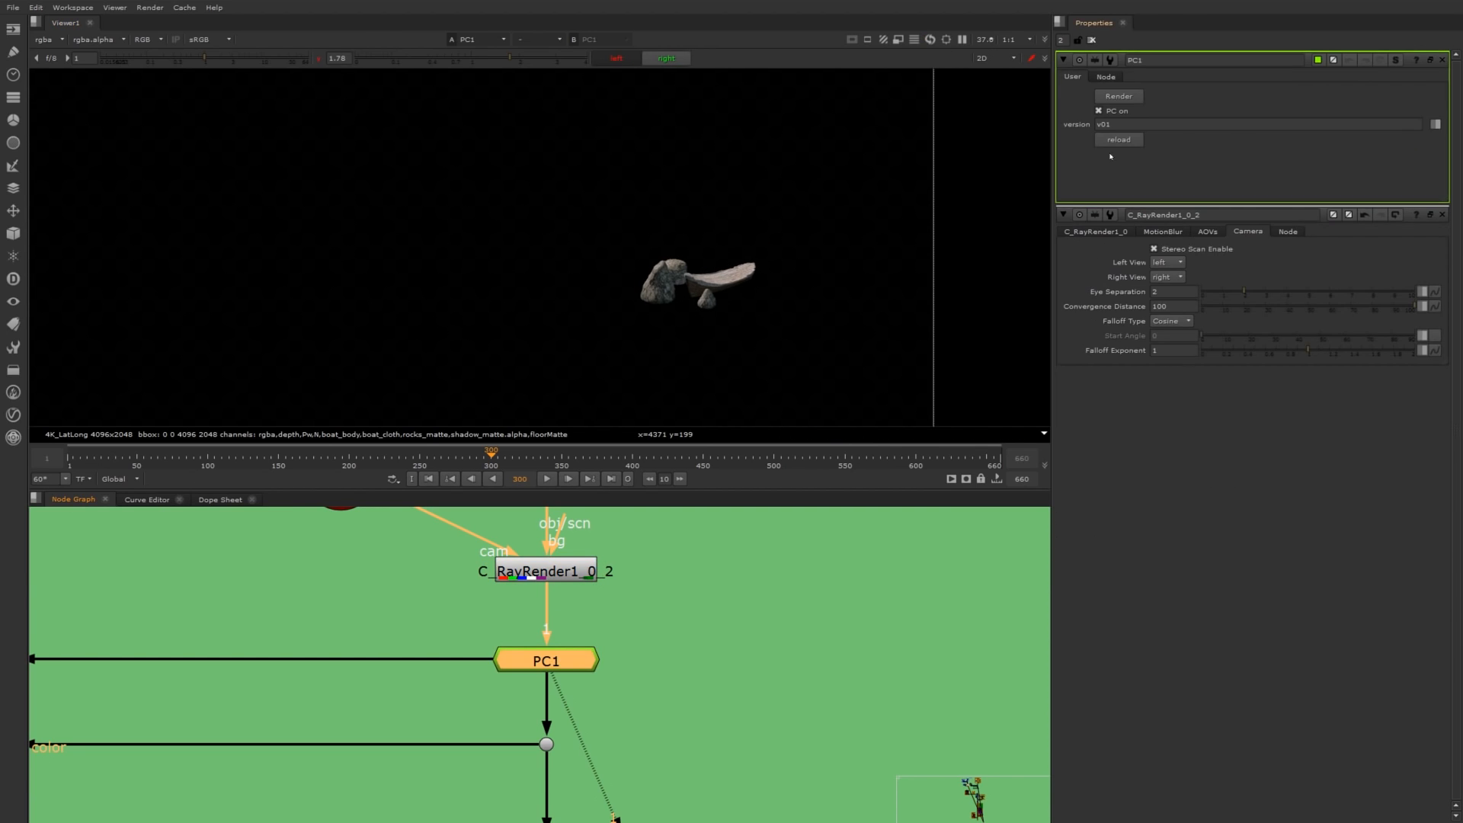
{"action": "left_click_drag", "start_coordinate": [1107, 125], "coordinate": [1115, 127]}
{"action": "type", "text": "2"}
{"action": "left_click", "coordinate": [1116, 137]}
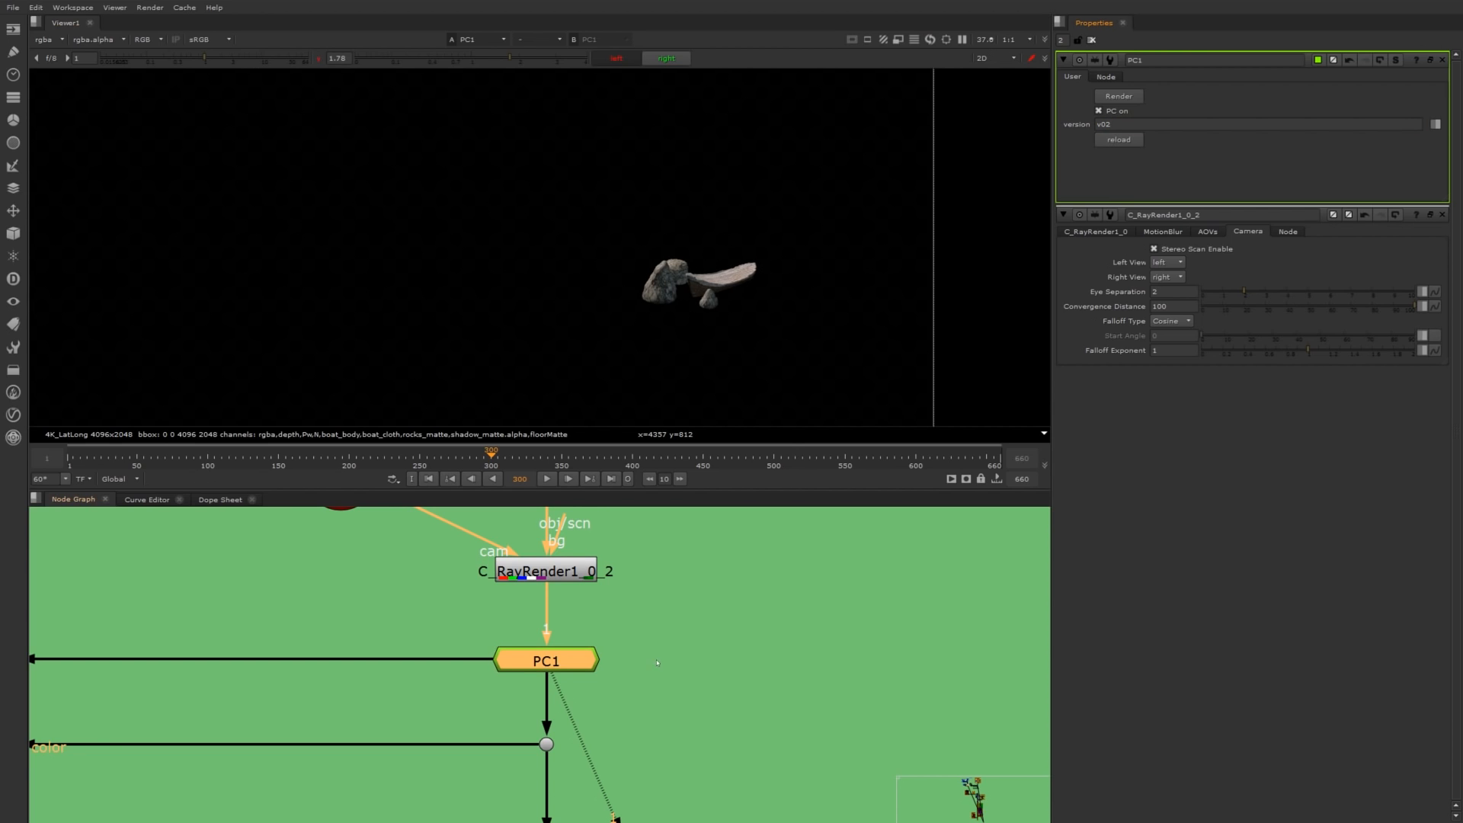
{"action": "left_click", "coordinate": [618, 619]}
{"action": "left_click", "coordinate": [616, 59]}
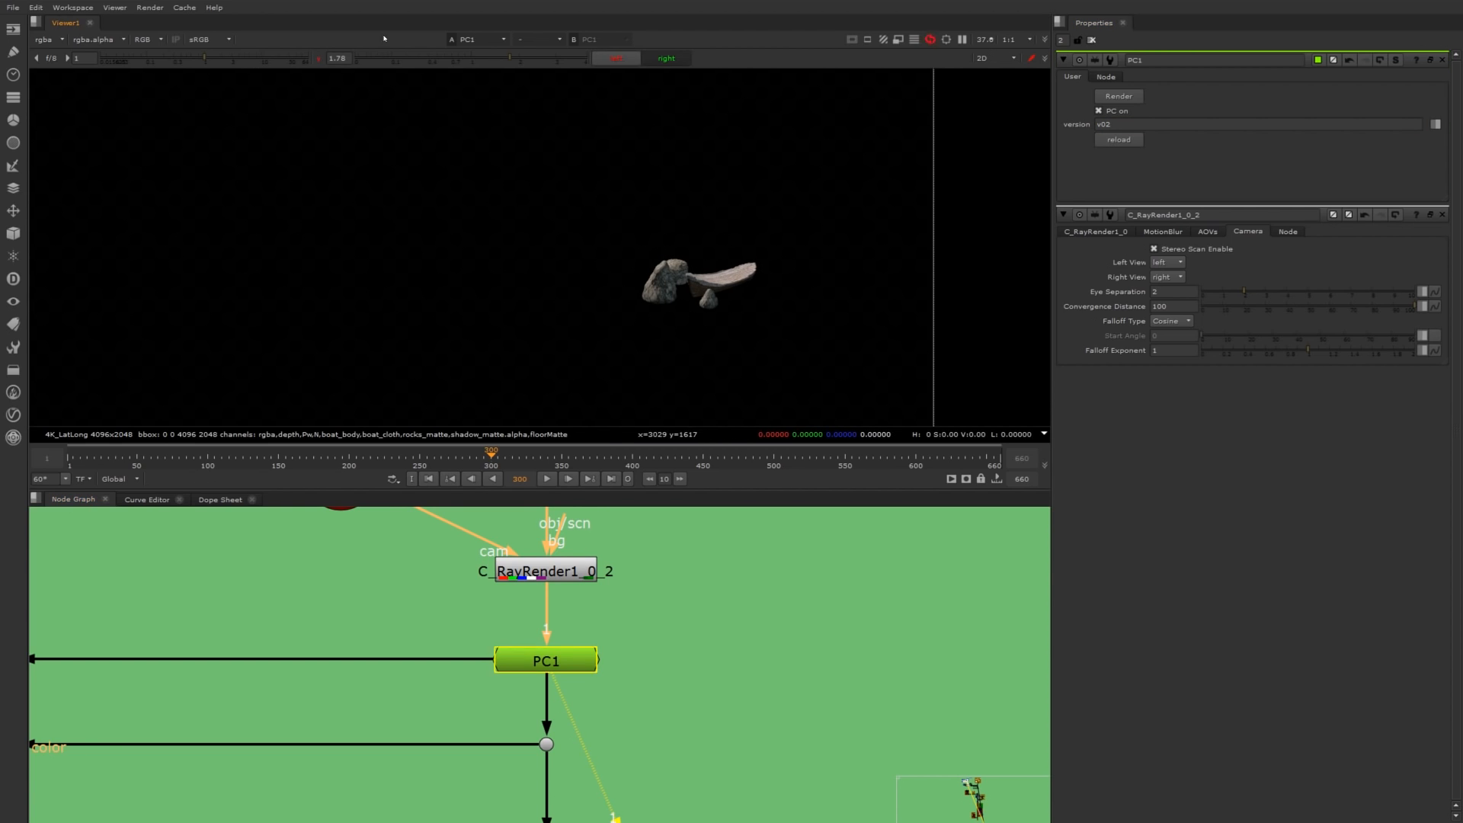
Check PC1's right eye and set the PC2 precomp version to v02.
{"action": "left_click", "coordinate": [646, 60]}
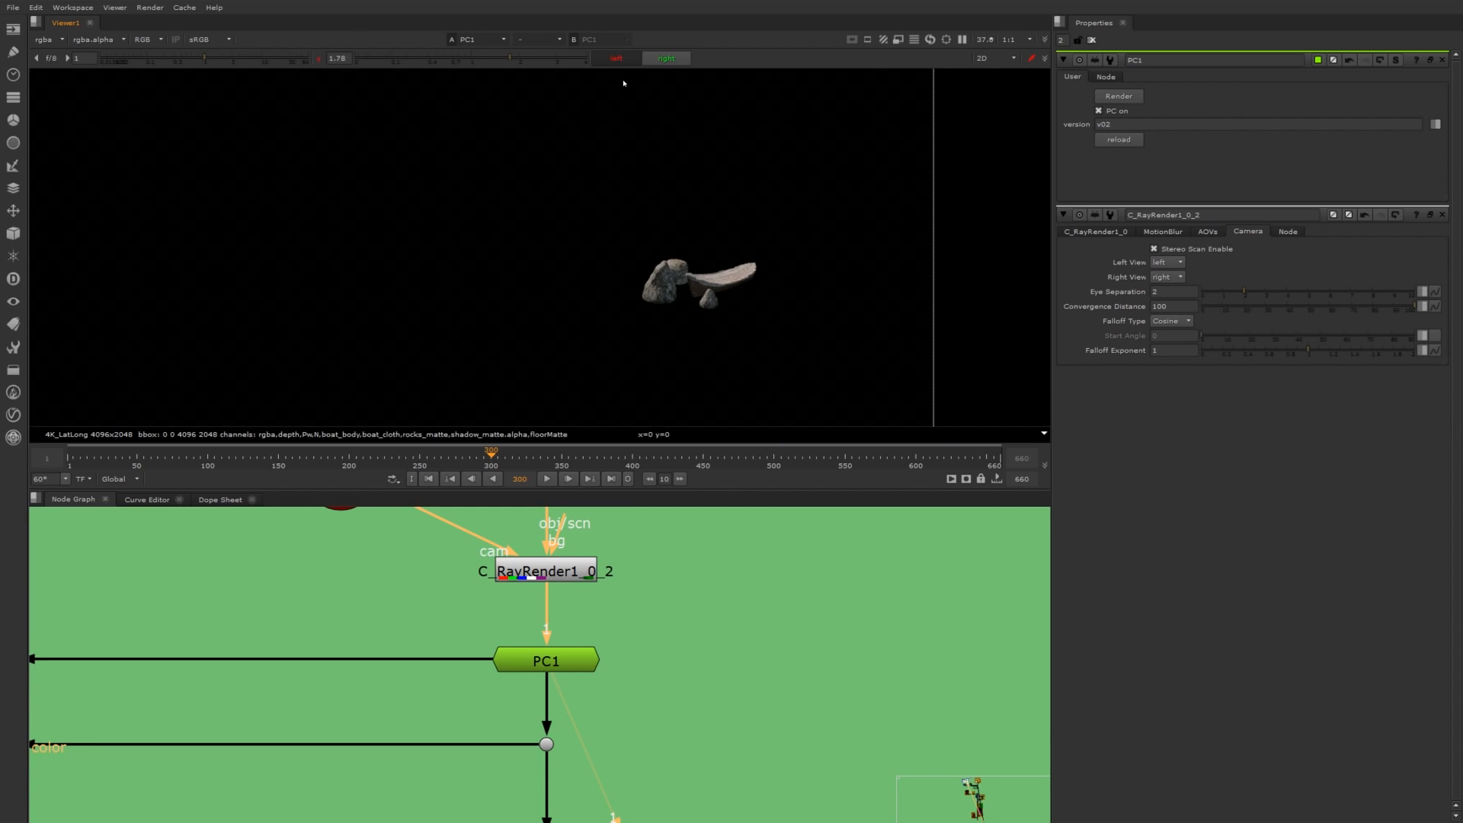
{"action": "scroll", "coordinate": [724, 588], "scroll_direction": "down", "scroll_amount": 3}
{"action": "middle_click_drag", "start_coordinate": [1035, 643], "coordinate": [697, 586]}
{"action": "scroll", "coordinate": [697, 586], "scroll_direction": "up", "scroll_amount": 2}
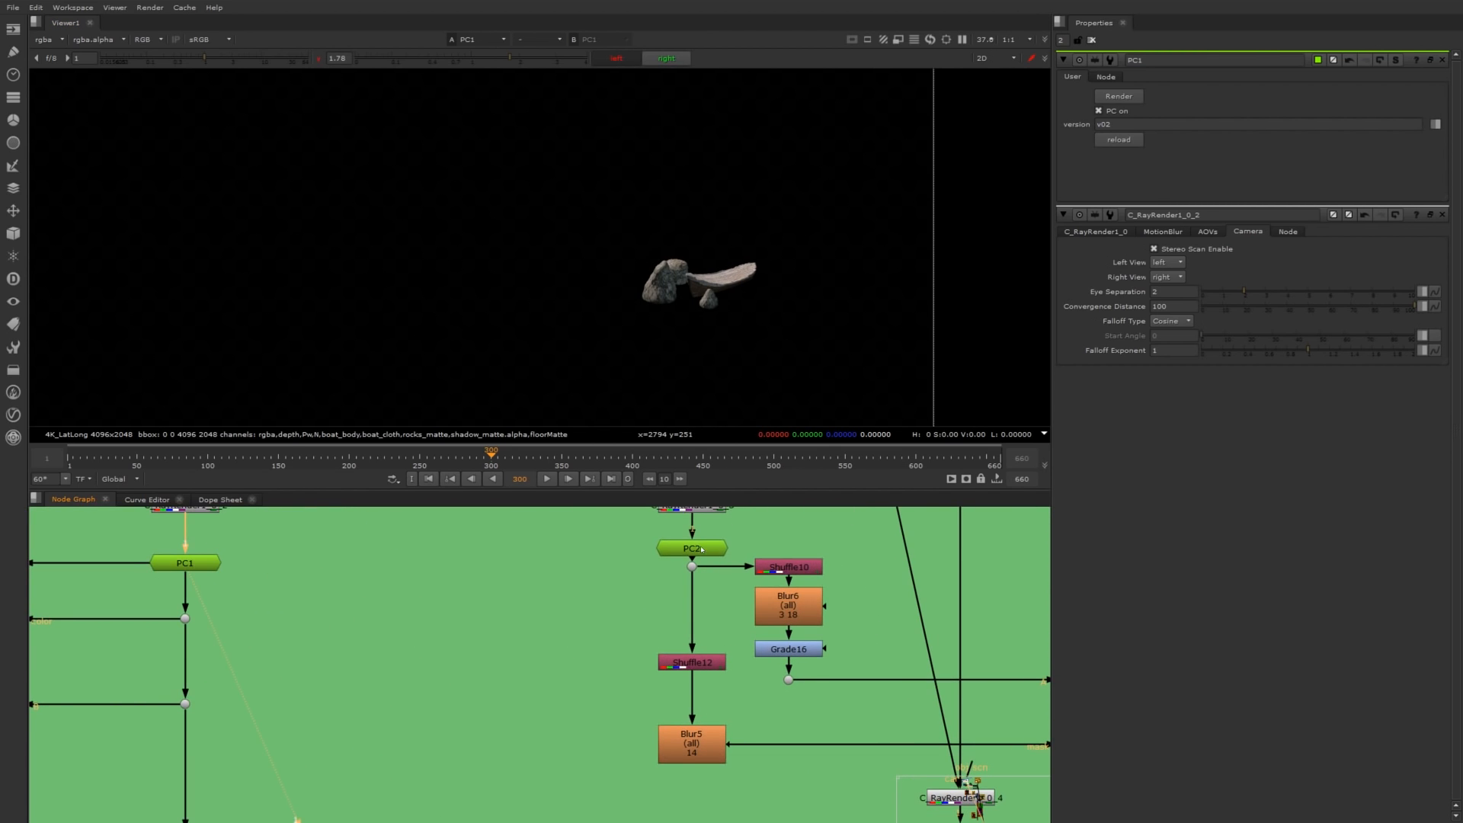
{"action": "double_click", "coordinate": [692, 548]}
{"action": "left_click", "coordinate": [1113, 125]}
{"action": "type", "text": "2"}
{"action": "key", "text": "Return"}
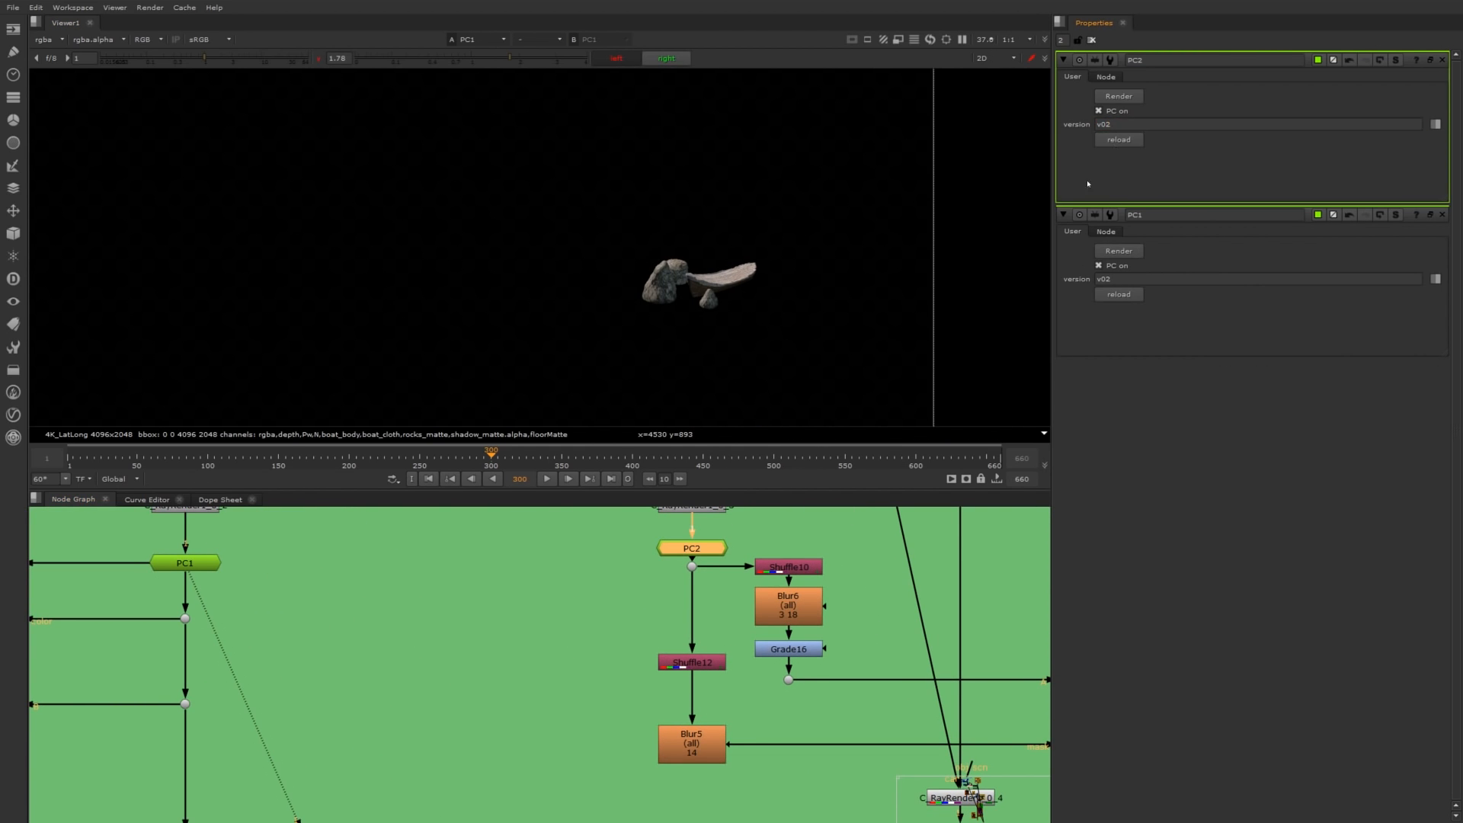
Set the version of the PC3 precomp below C_RayRender1_0_4 to v02.
{"action": "middle_click_drag", "start_coordinate": [1048, 598], "coordinate": [661, 604]}
{"action": "scroll", "coordinate": [758, 636], "scroll_direction": "down", "scroll_amount": 4}
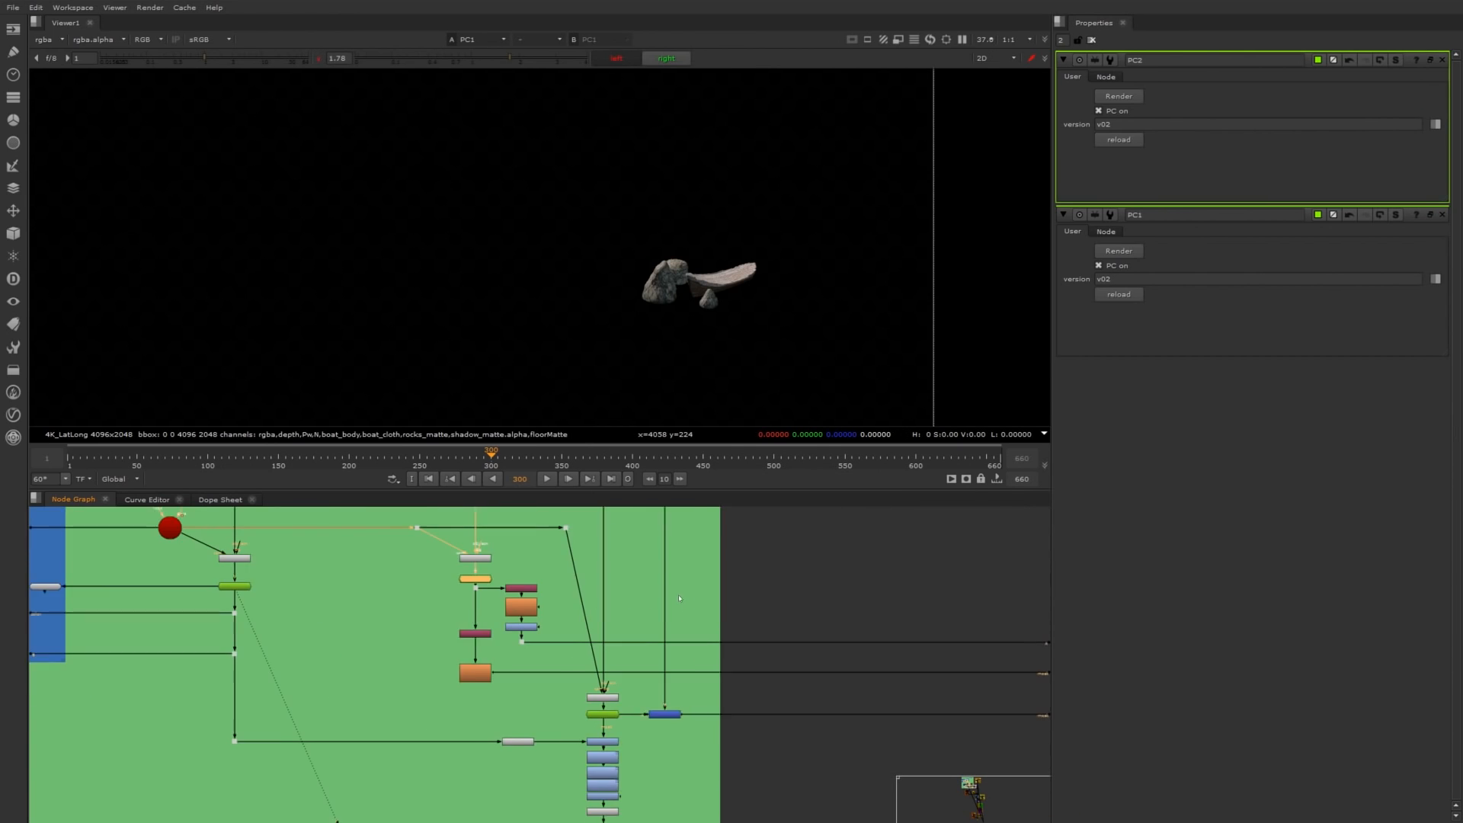
{"action": "scroll", "coordinate": [585, 696], "scroll_direction": "up", "scroll_amount": 4}
{"action": "double_click", "coordinate": [627, 724]}
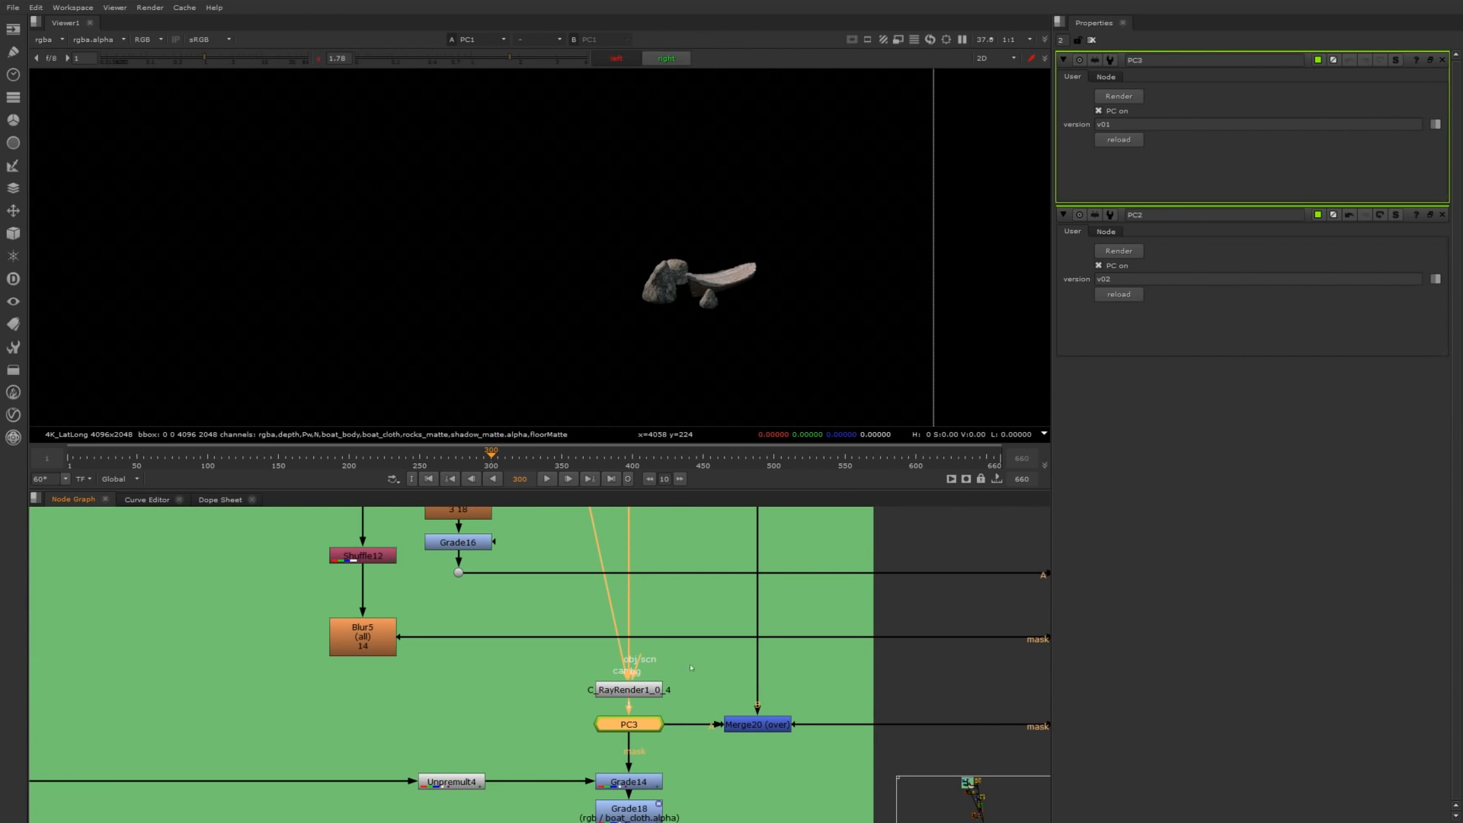
{"action": "left_click", "coordinate": [1108, 124]}
{"action": "key", "text": "BackSpace"}
{"action": "type", "text": "2"}
{"action": "key", "text": "Return"}
View the composite at Merge19 and compare its left and right eyes.
{"action": "scroll", "coordinate": [691, 659], "scroll_direction": "down", "scroll_amount": 5}
{"action": "left_click_drag", "start_coordinate": [918, 684], "coordinate": [1013, 729]}
{"action": "key", "text": "1"}
{"action": "left_click", "coordinate": [935, 660]}
{"action": "middle_click_drag", "start_coordinate": [888, 602], "coordinate": [653, 559]}
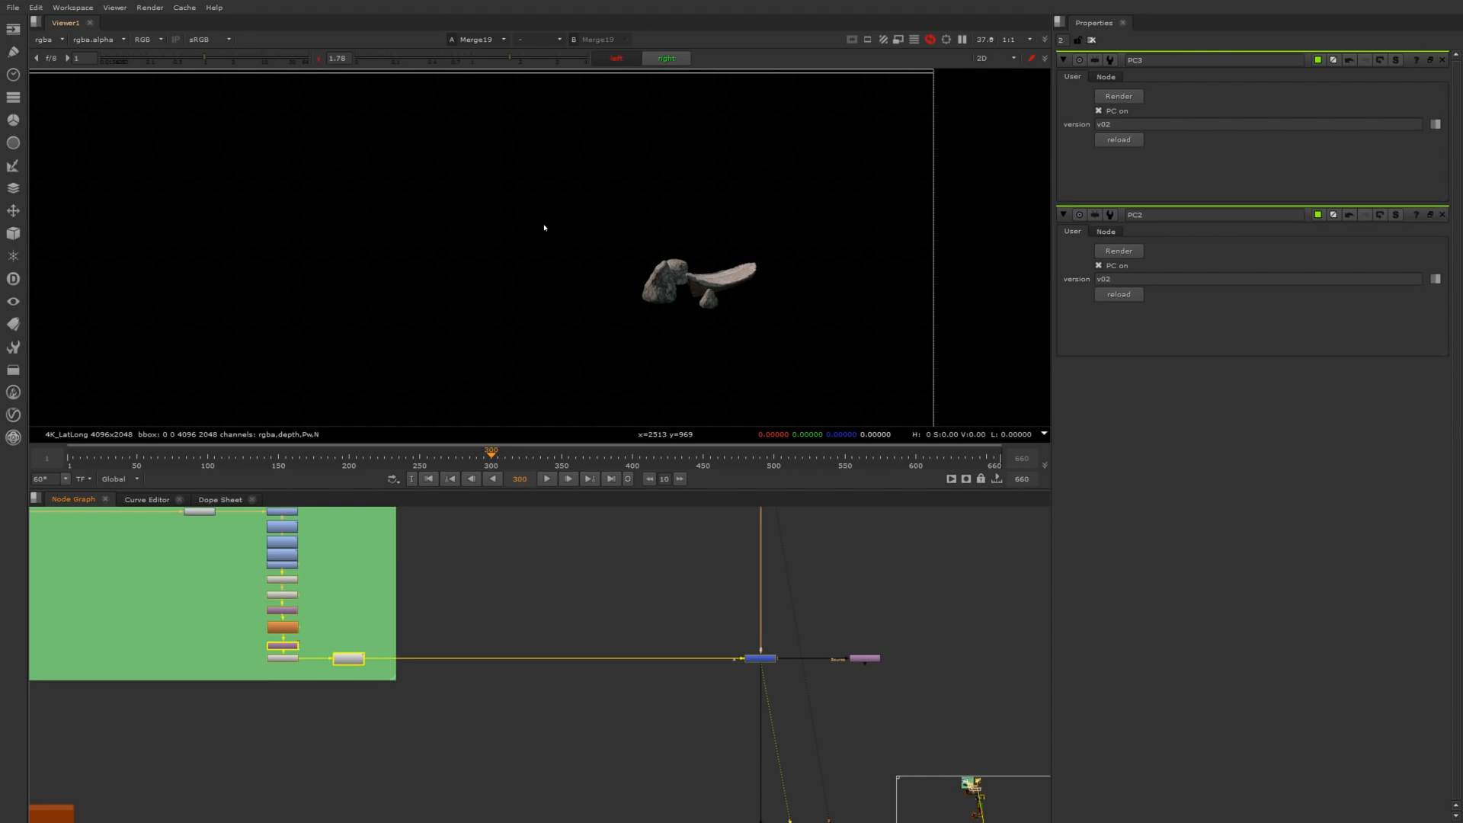
{"action": "scroll", "coordinate": [544, 227], "scroll_direction": "down", "scroll_amount": 1}
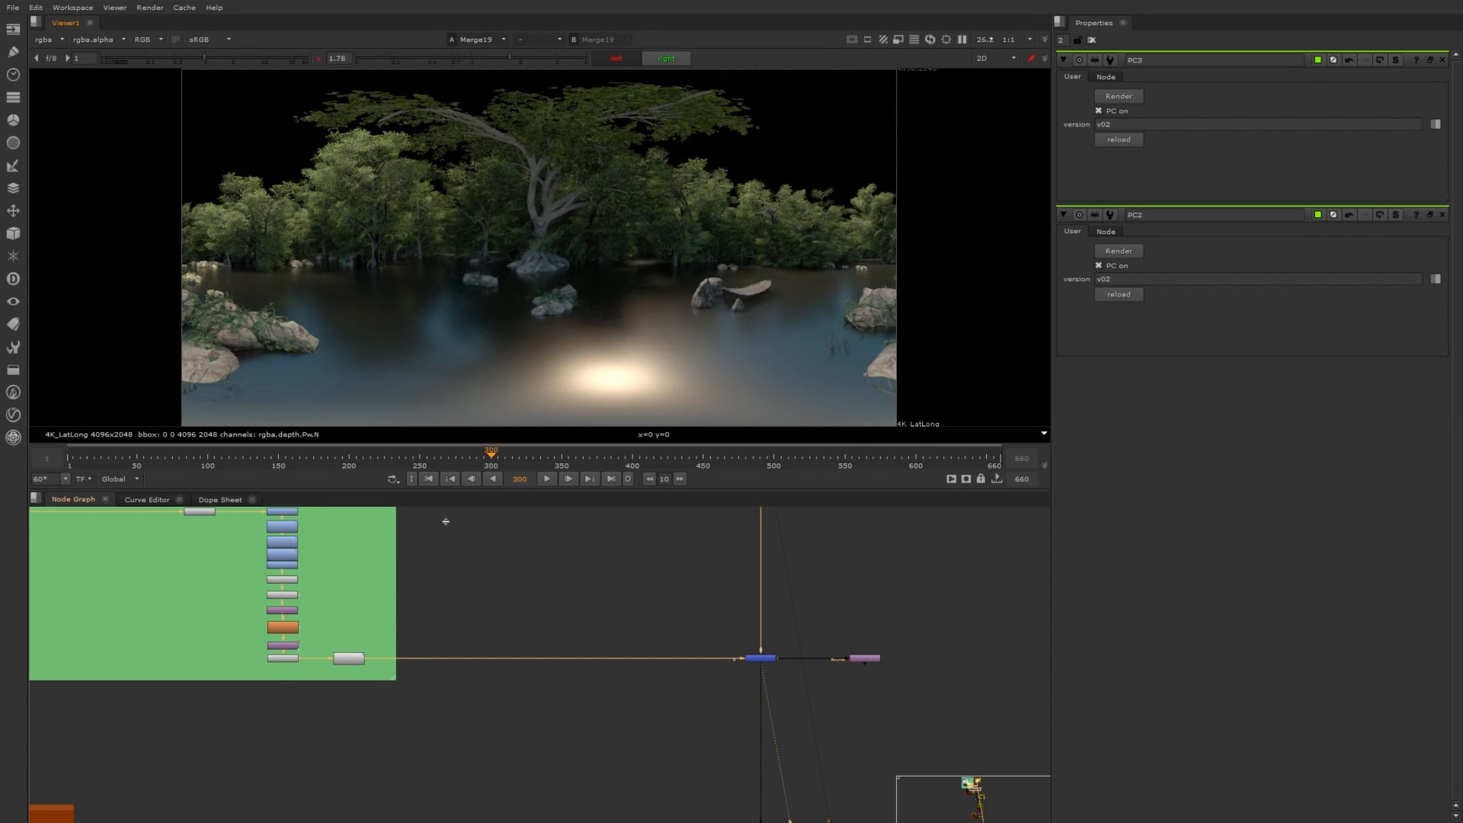
{"action": "left_click", "coordinate": [616, 57]}
{"action": "left_click", "coordinate": [653, 61]}
{"action": "left_click", "coordinate": [631, 61]}
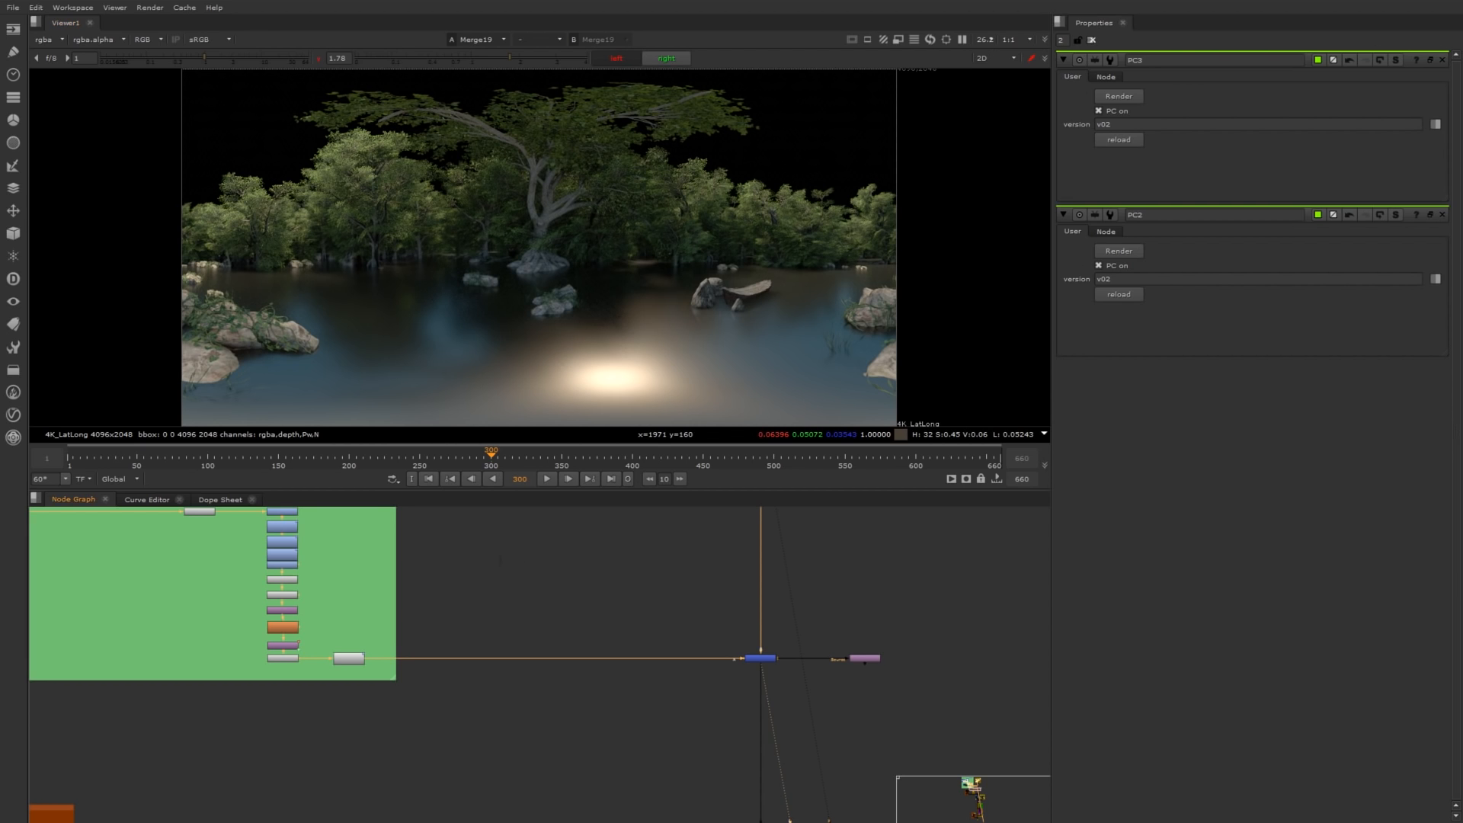
View PC2's reflection layer and return the viewer to the rgba layer.
{"action": "scroll", "coordinate": [464, 562], "scroll_direction": "up", "scroll_amount": 6}
{"action": "scroll", "coordinate": [464, 562], "scroll_direction": "up", "scroll_amount": 3}
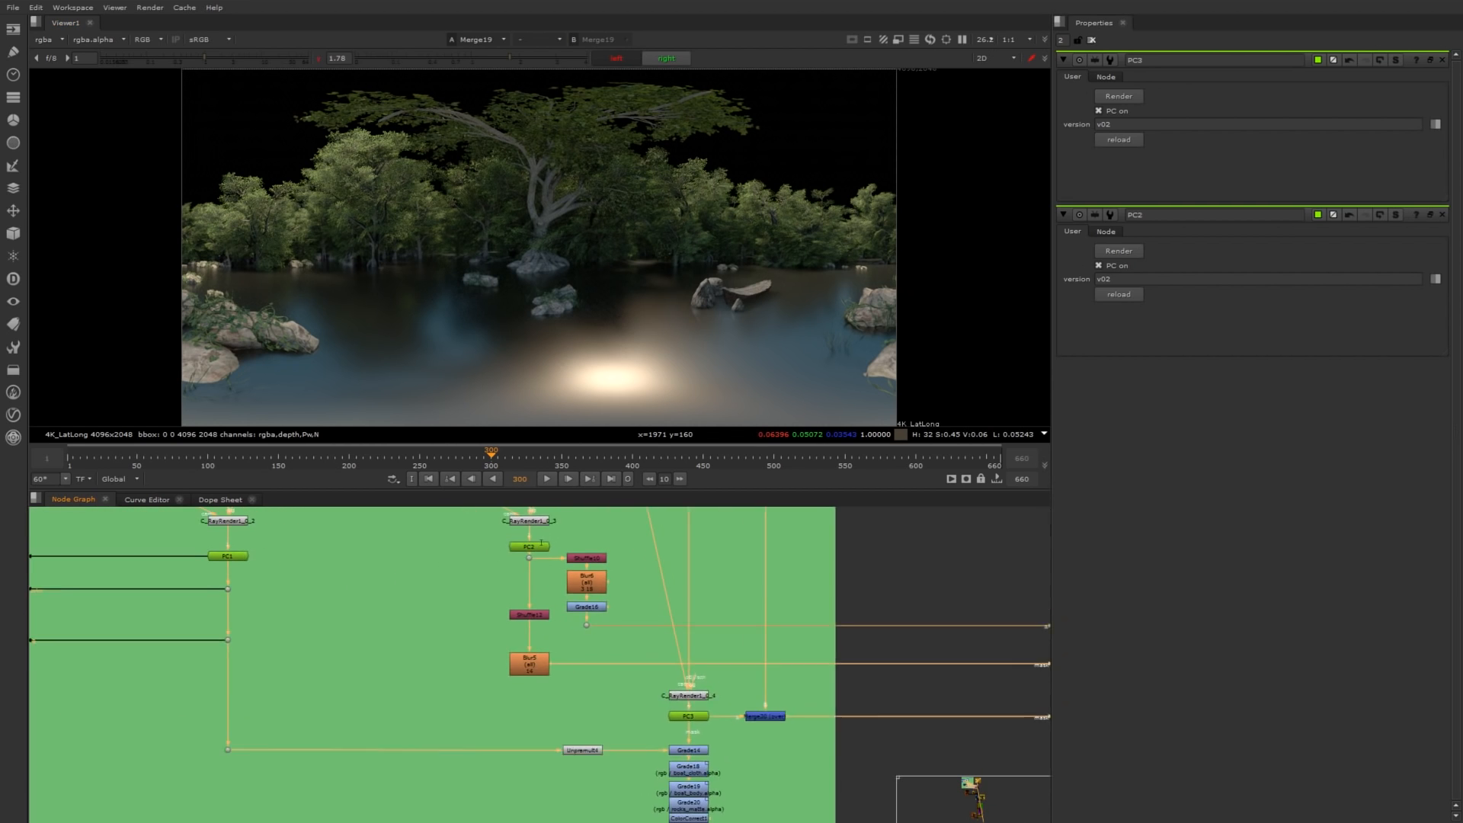
{"action": "left_click", "coordinate": [531, 547]}
{"action": "key", "text": "1"}
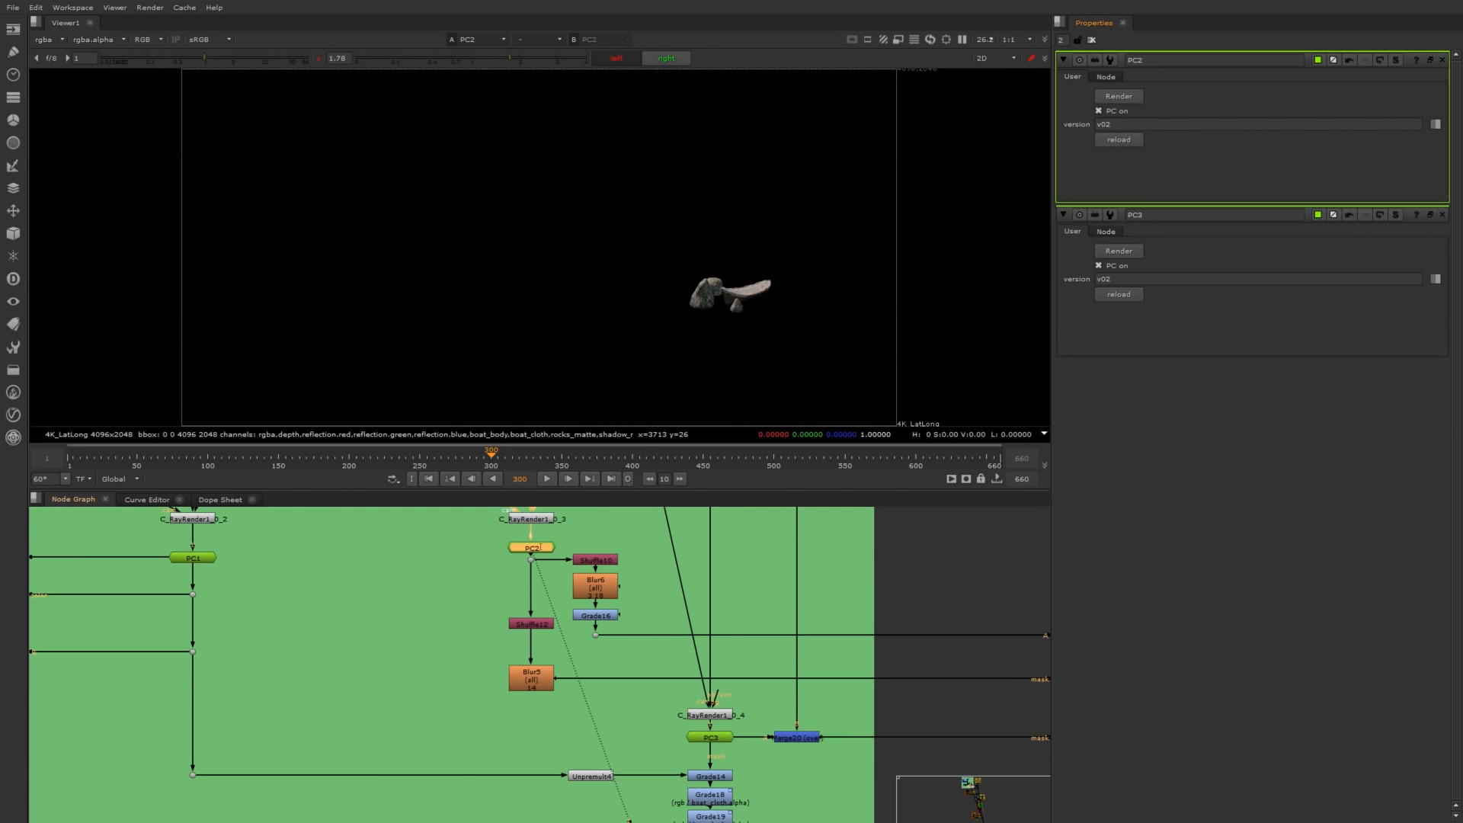
{"action": "left_click", "coordinate": [47, 38]}
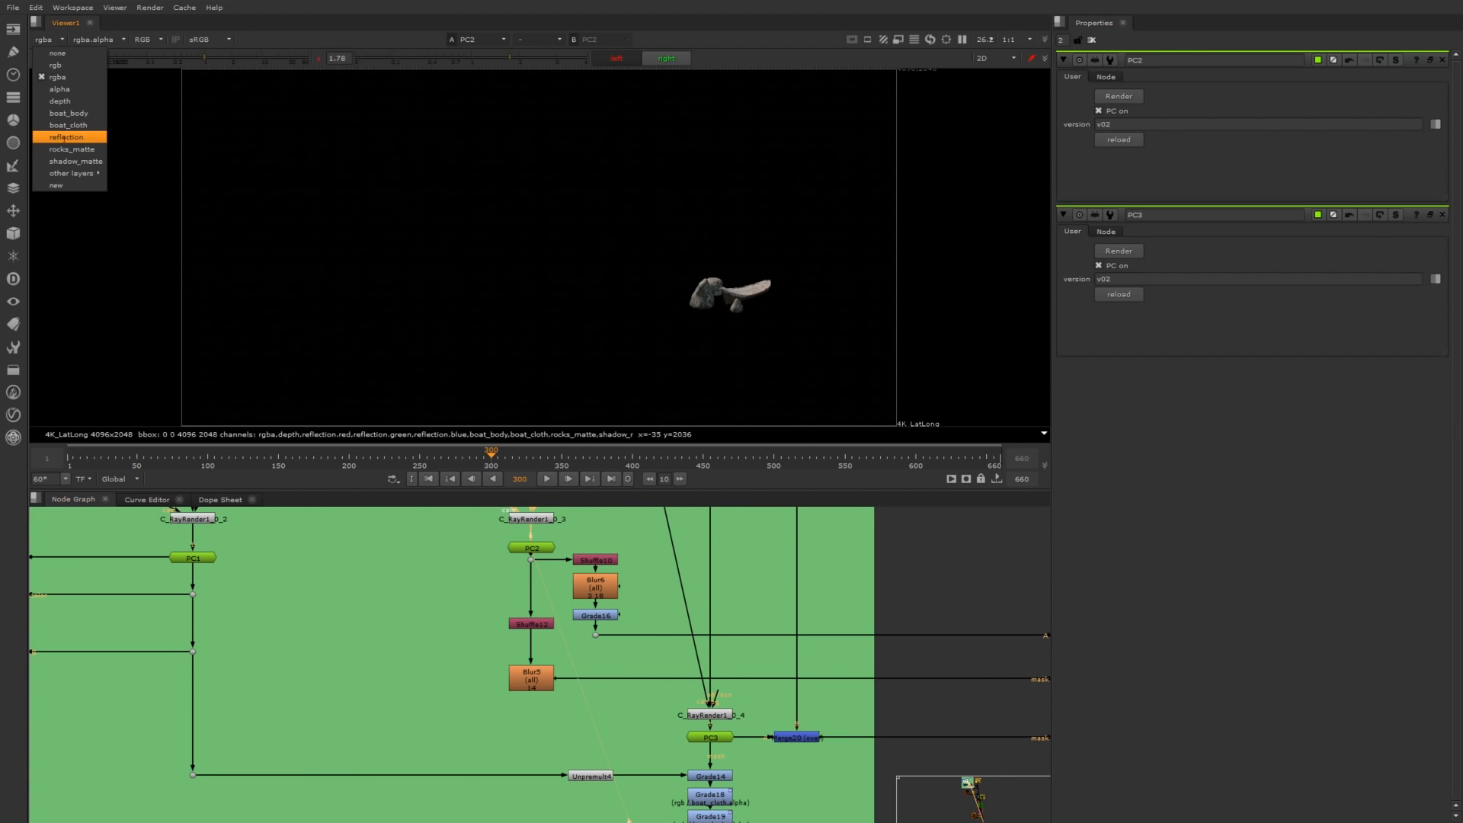
{"action": "left_click", "coordinate": [63, 138]}
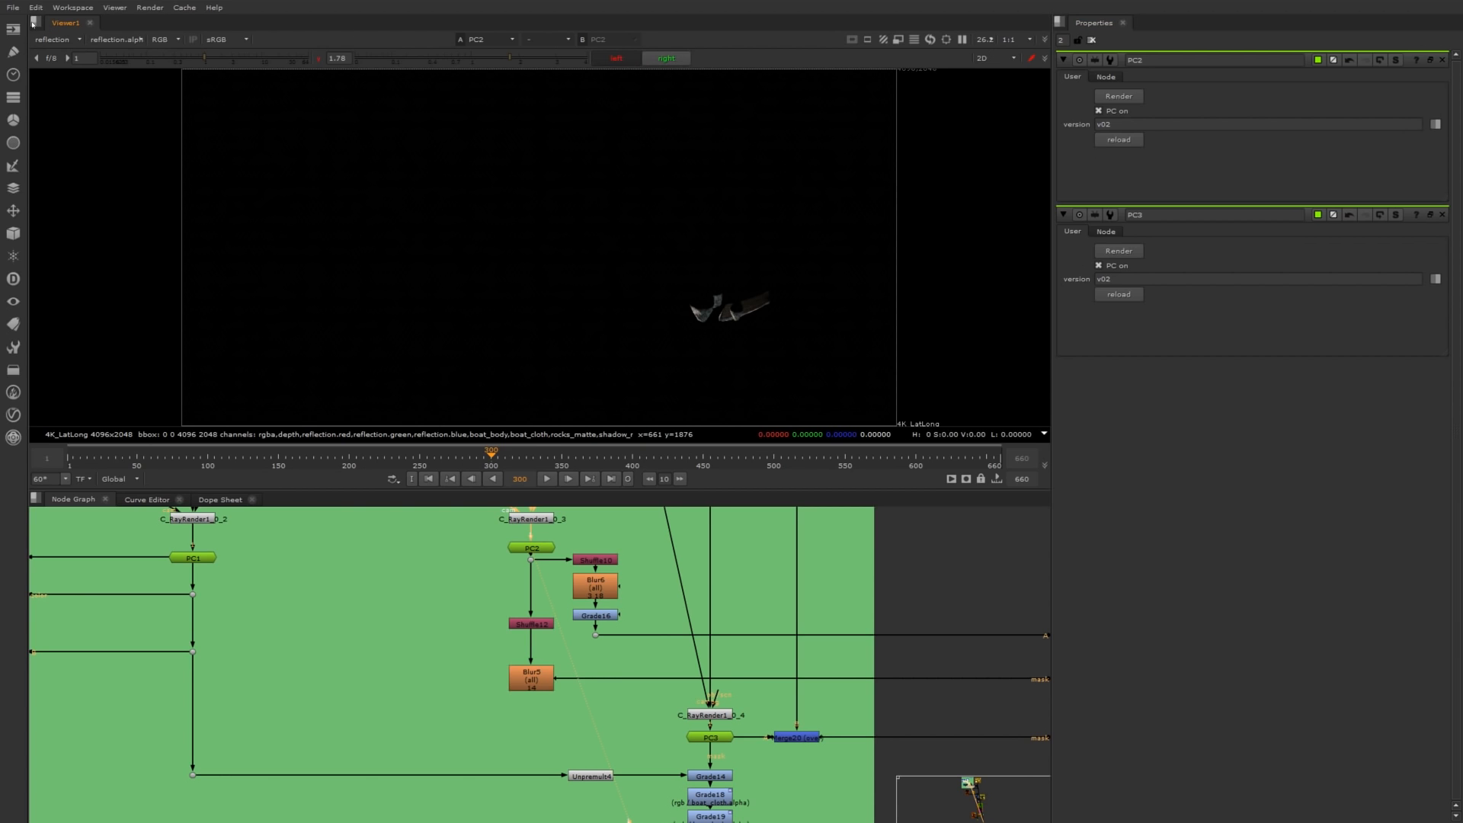
{"action": "left_click", "coordinate": [54, 39]}
{"action": "left_click", "coordinate": [53, 73]}
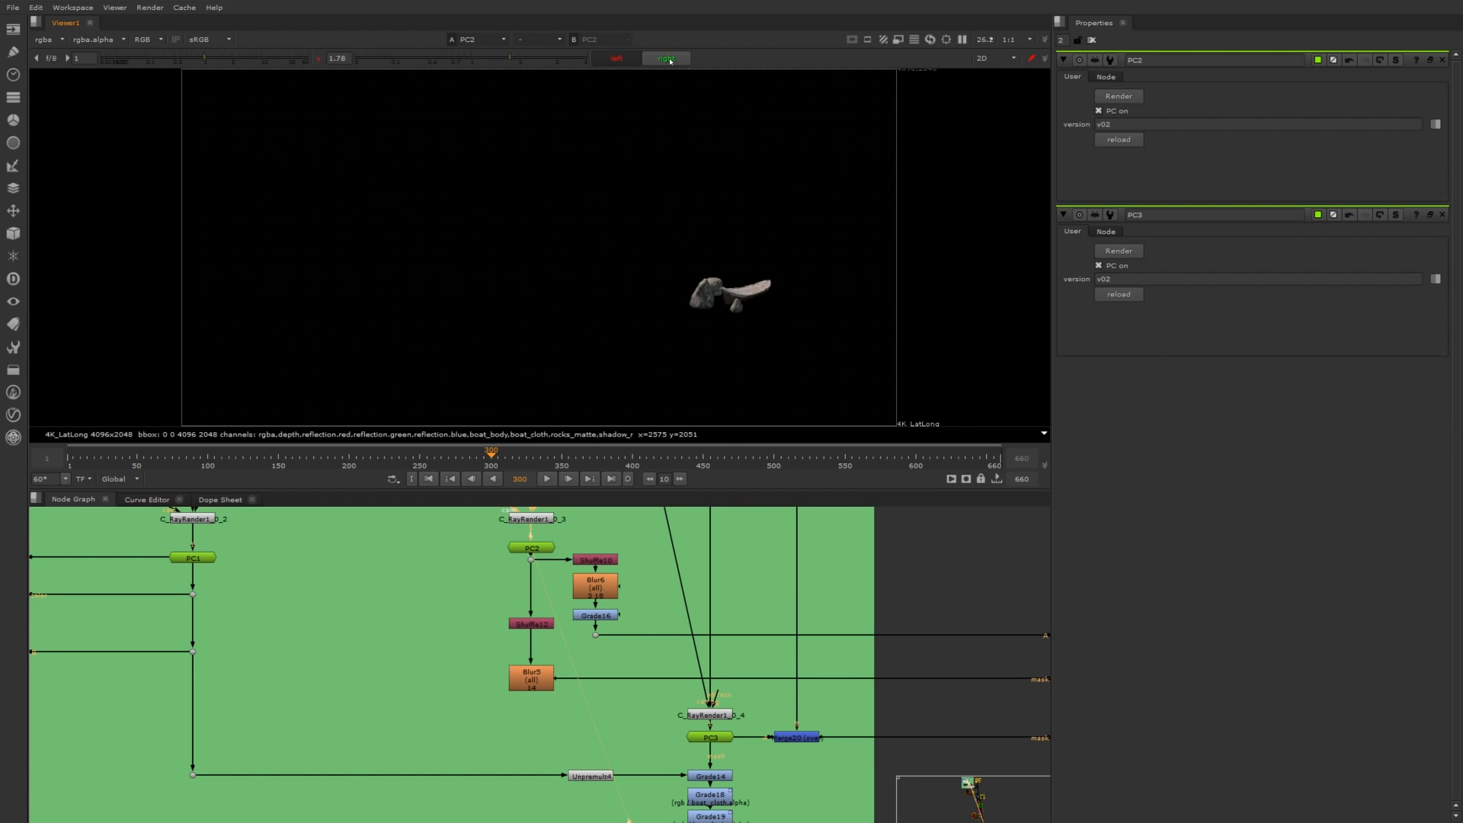
Pull PC2 out of the stream below C_RayRender1_0_3, open that render node's camera settings, and close all open properties.
{"action": "left_click", "coordinate": [536, 543]}
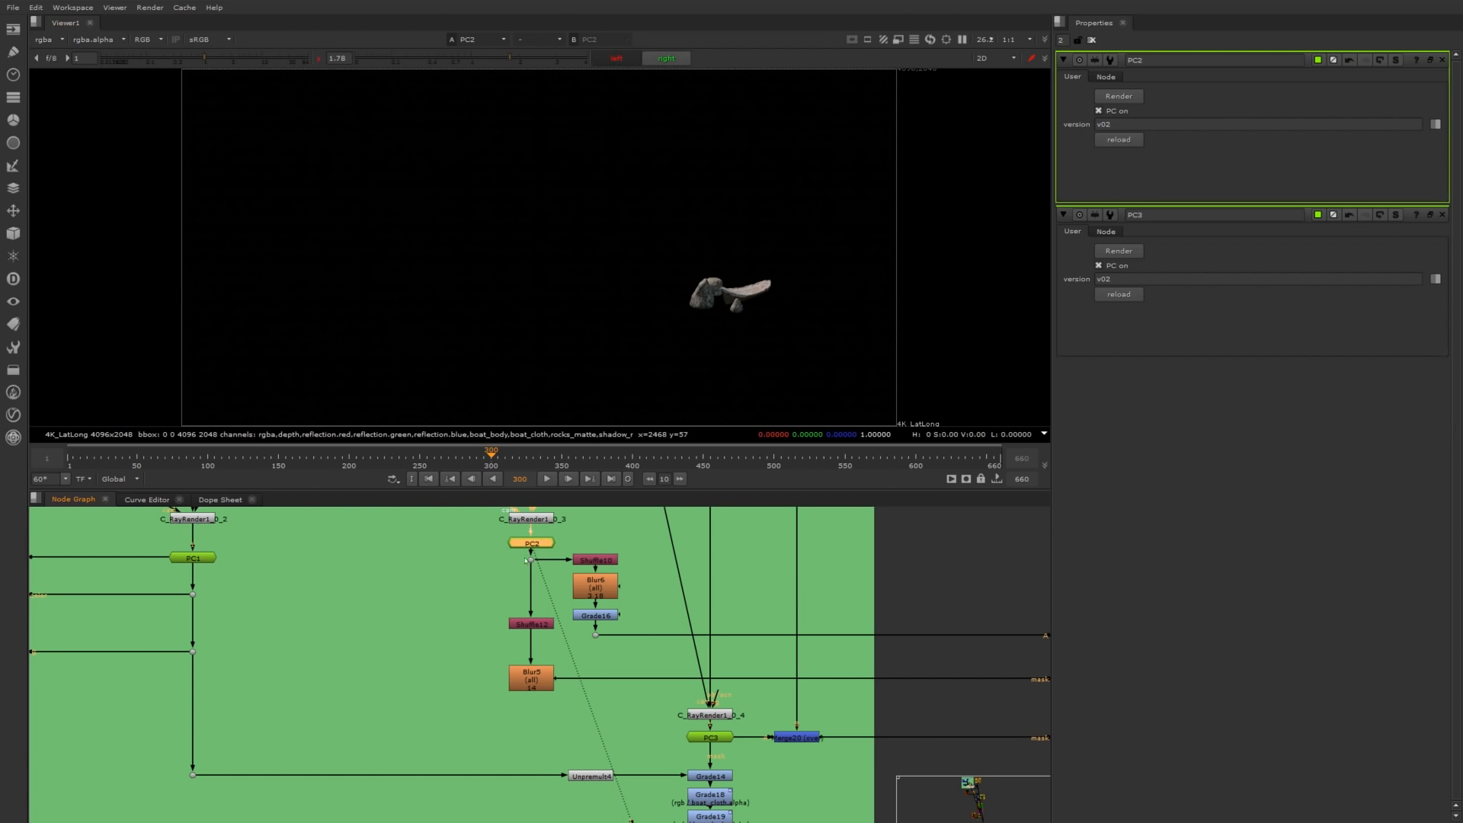
{"action": "left_click_drag", "start_coordinate": [533, 543], "coordinate": [488, 534]}
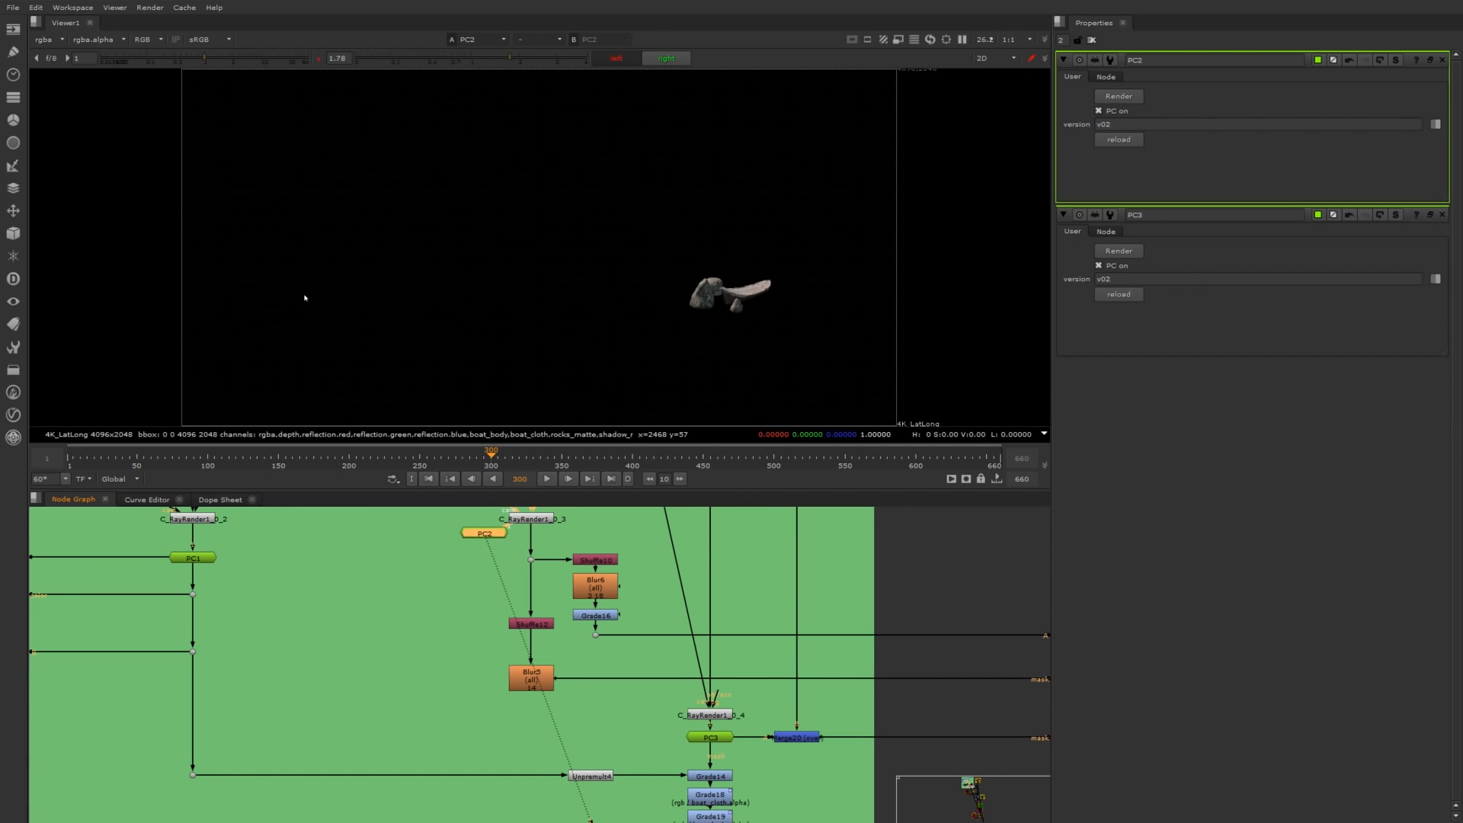
{"action": "left_click", "coordinate": [616, 59]}
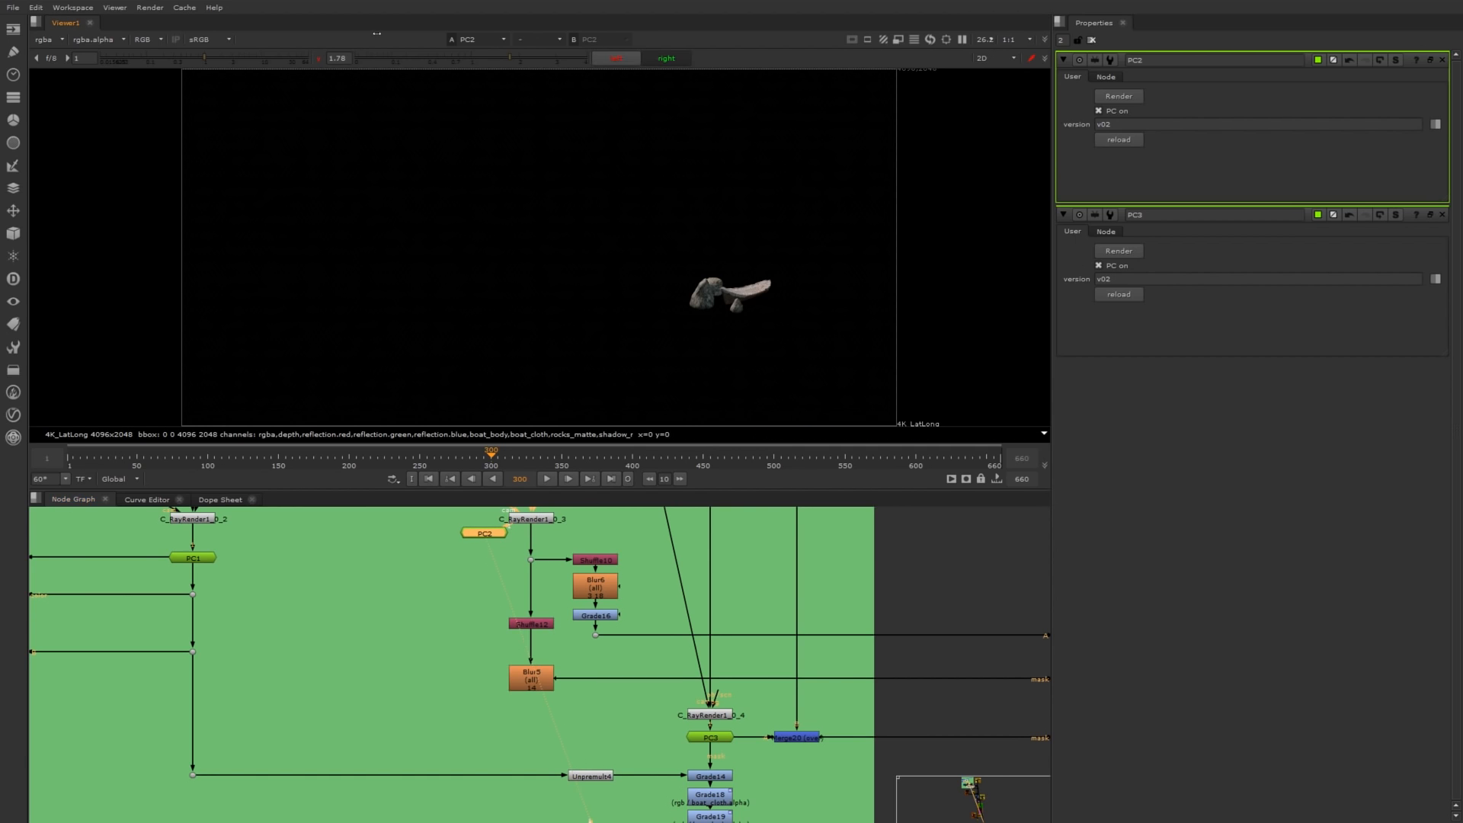
{"action": "double_click", "coordinate": [544, 518]}
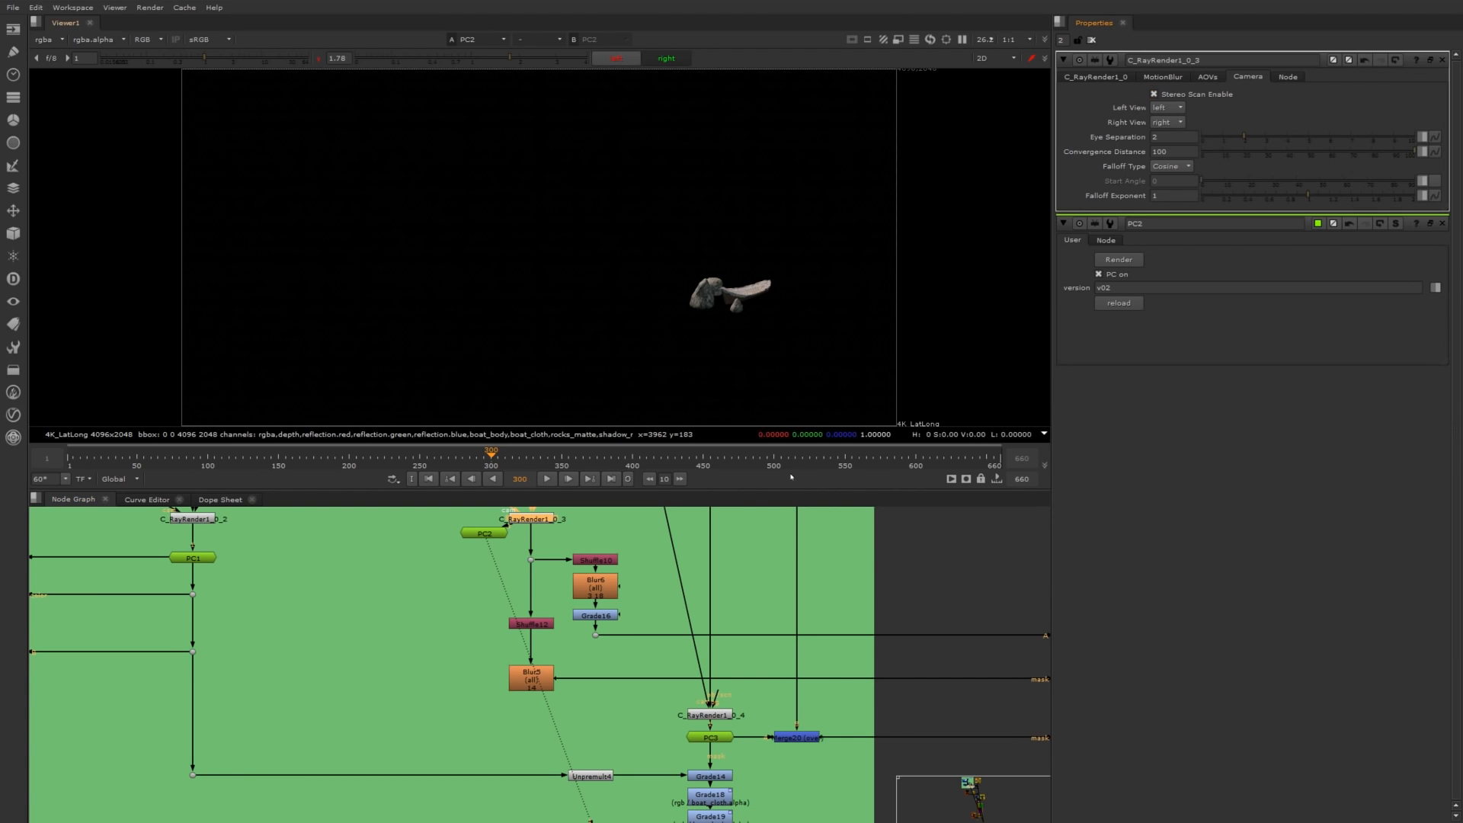
{"action": "left_click", "coordinate": [1092, 39]}
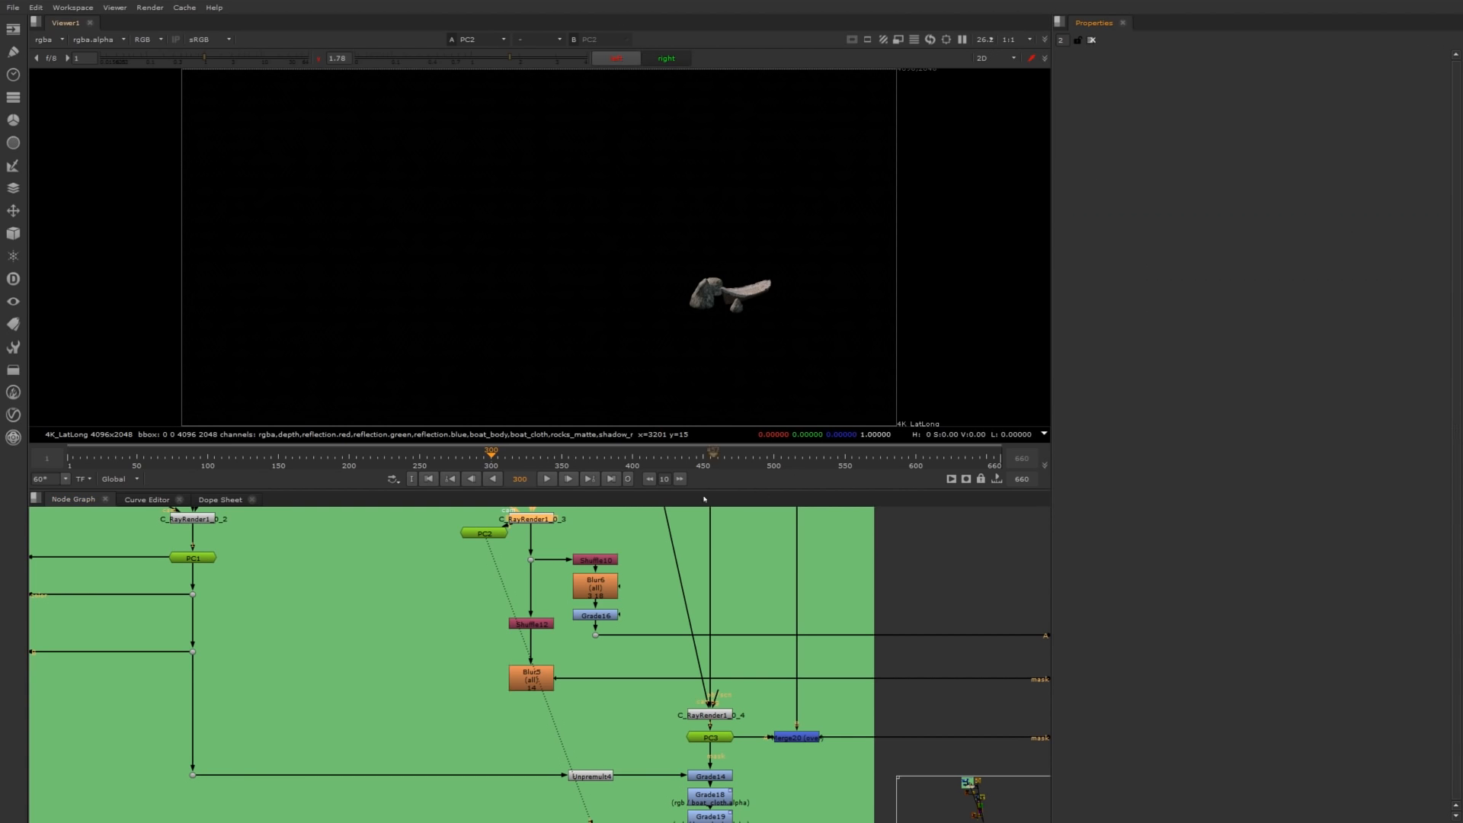
View the left eye of the main composite stream at Grade9.
{"action": "scroll", "coordinate": [731, 560], "scroll_direction": "down", "scroll_amount": 2}
{"action": "middle_click_drag", "start_coordinate": [1025, 678], "coordinate": [801, 614]}
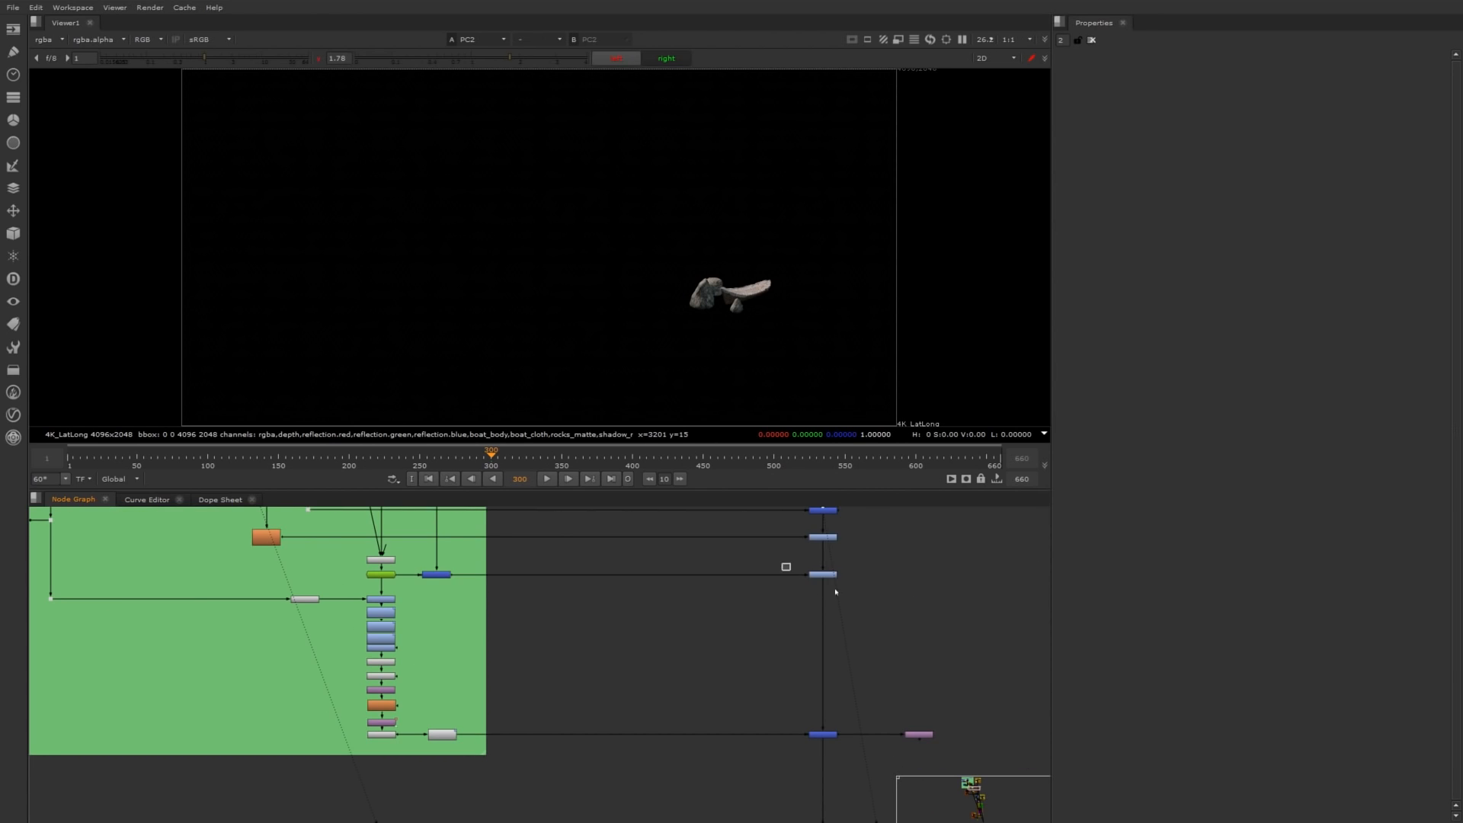
{"action": "left_click_drag", "start_coordinate": [835, 592], "coordinate": [899, 612]}
{"action": "key", "text": "1"}
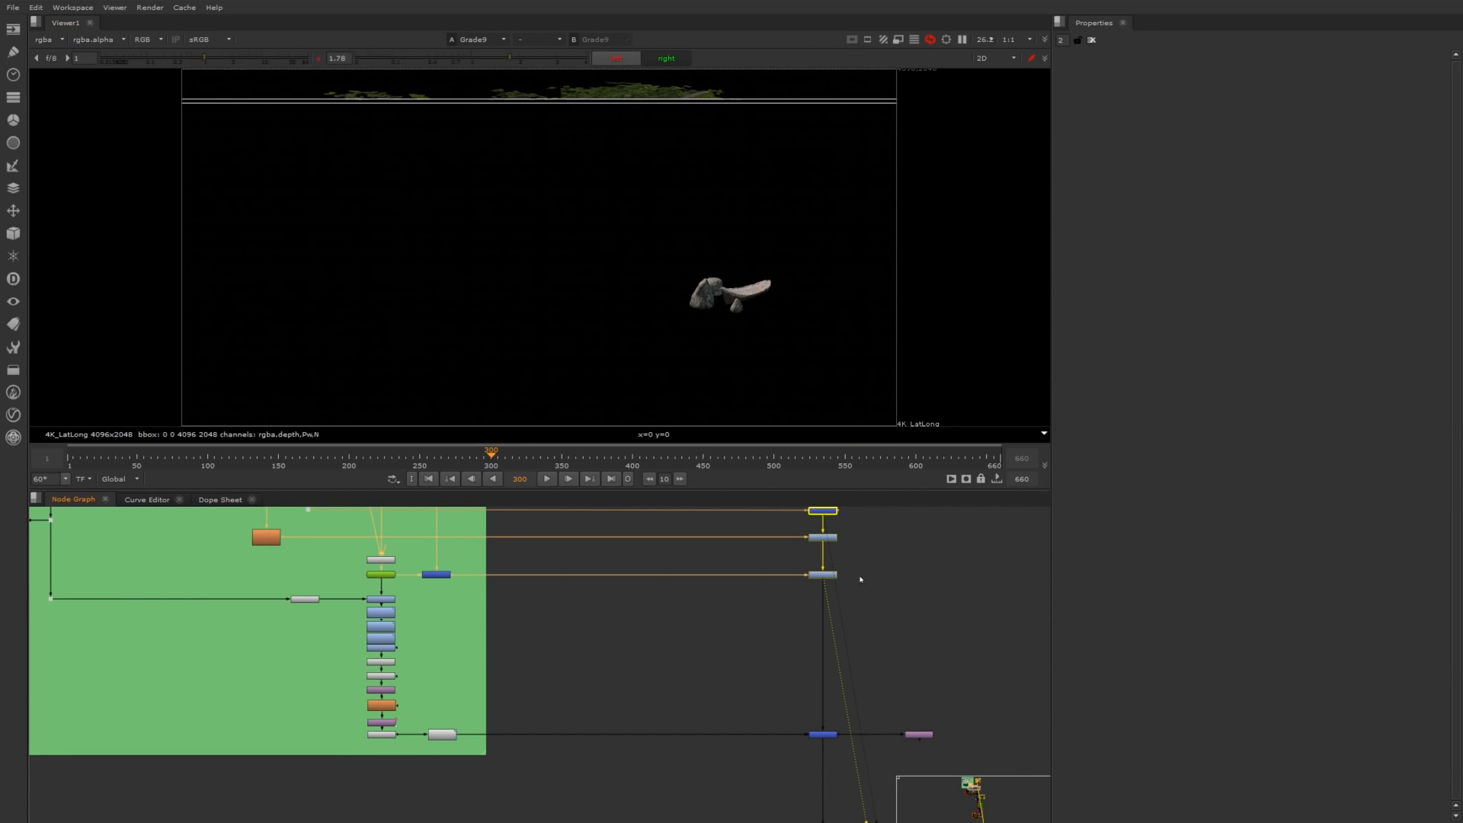
{"action": "scroll", "coordinate": [849, 629], "scroll_direction": "down", "scroll_amount": 1}
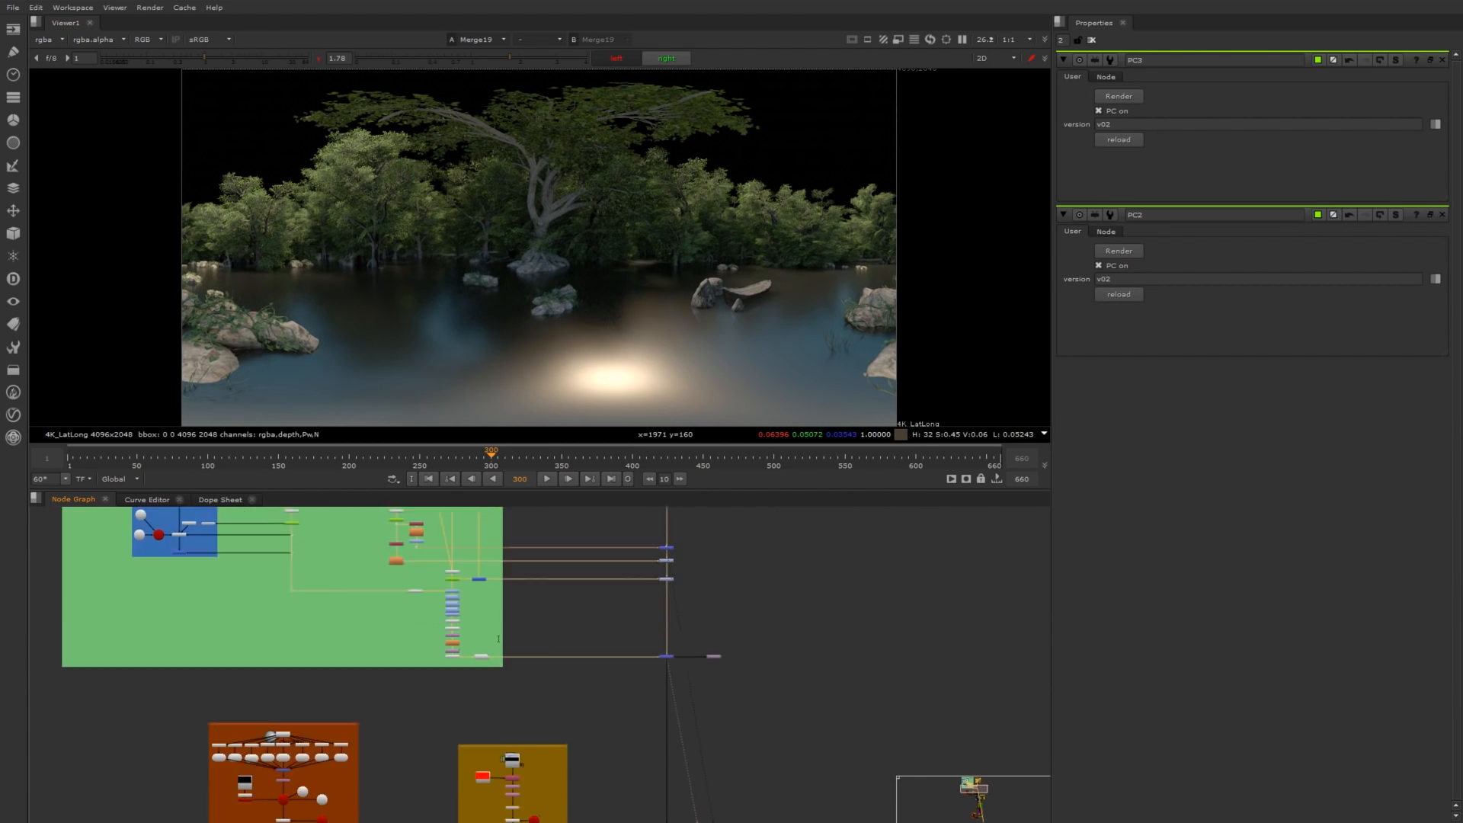
View the PC2 precomp with its settings open and compare its left and right eyes.
{"action": "scroll", "coordinate": [362, 562], "scroll_direction": "down", "scroll_amount": 1}
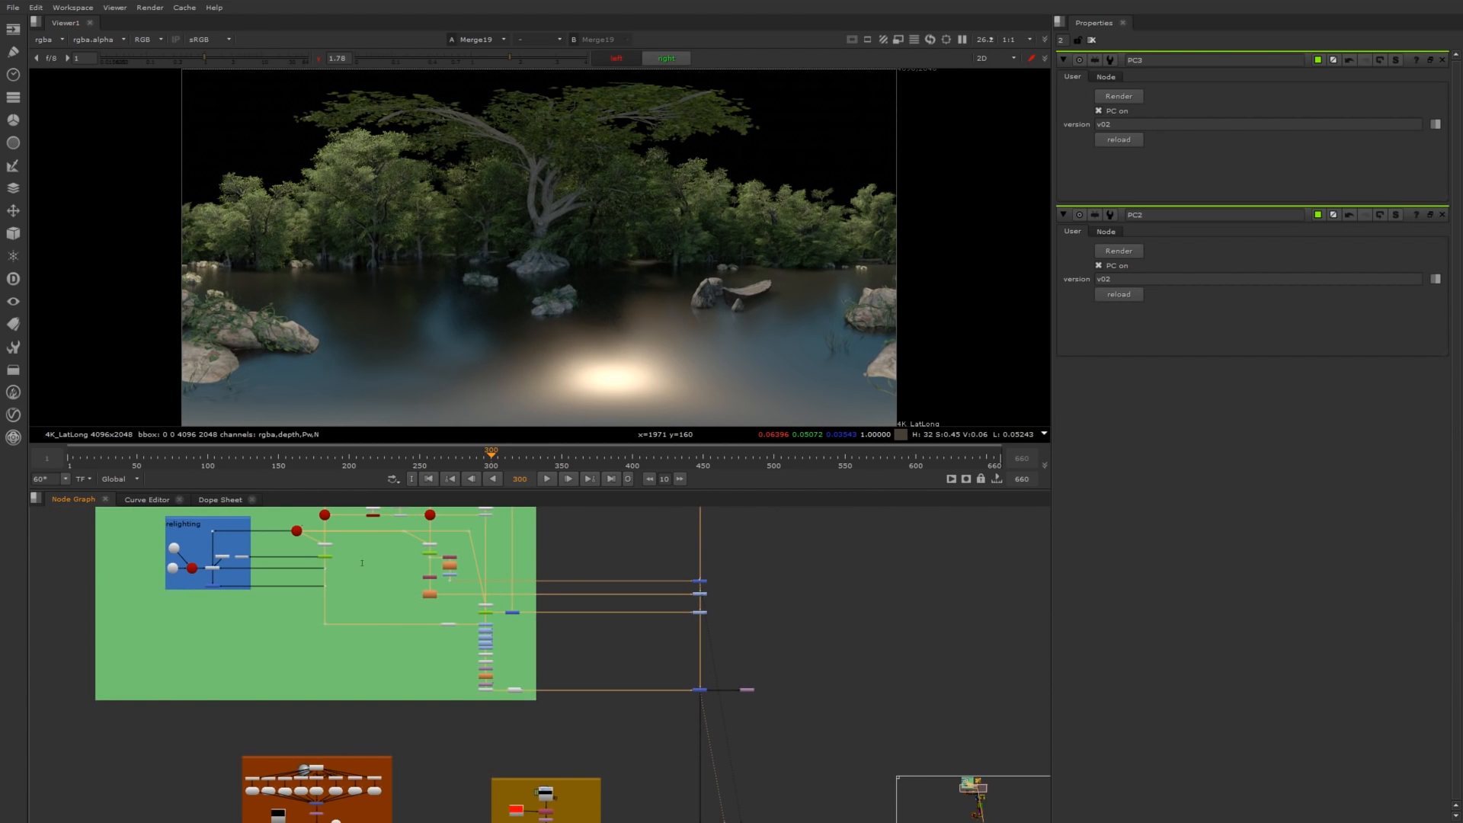
{"action": "scroll", "coordinate": [362, 563], "scroll_direction": "up", "scroll_amount": 10}
{"action": "left_click", "coordinate": [531, 548]}
{"action": "key", "text": "1"}
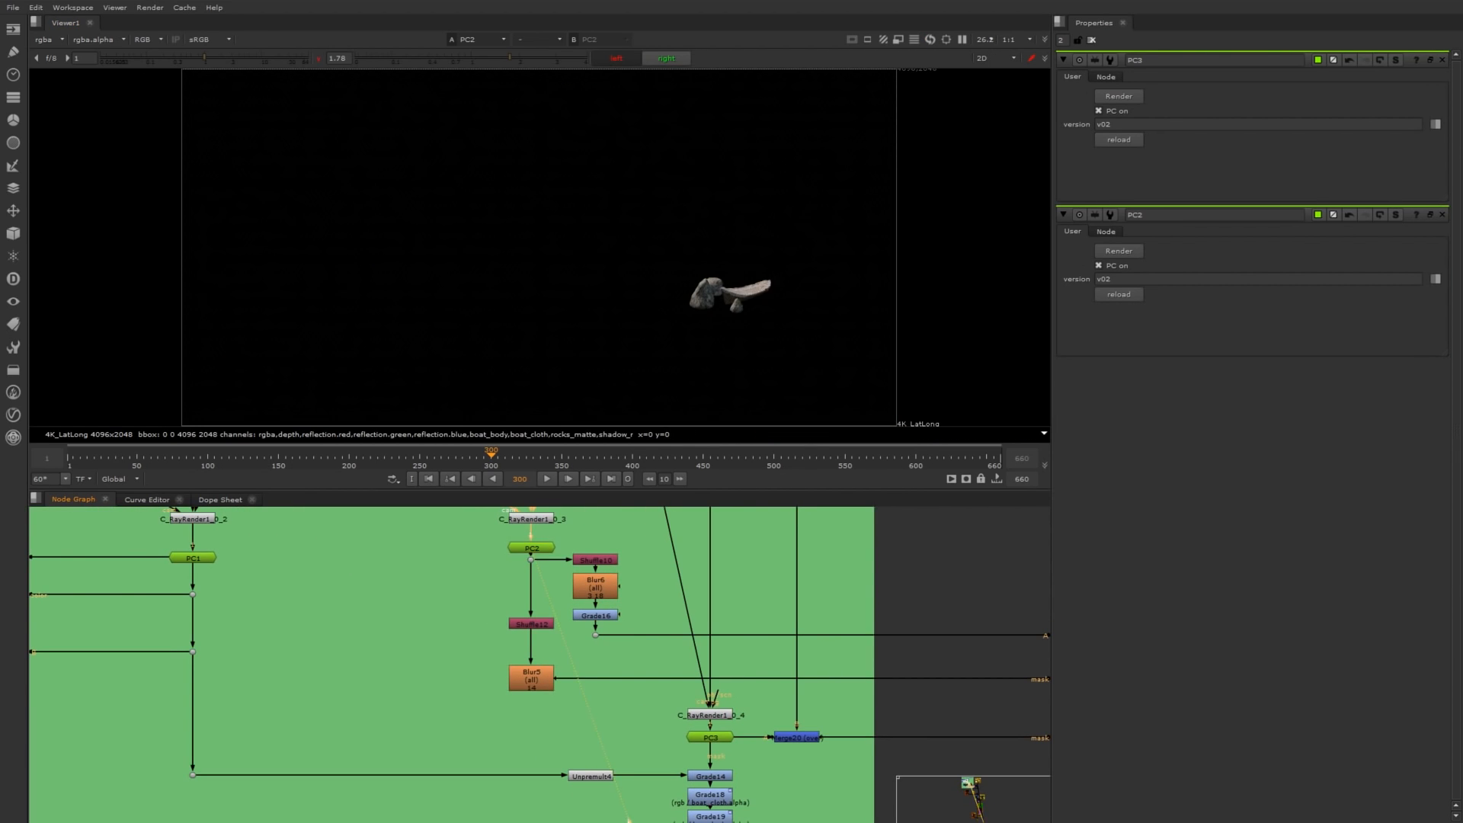
{"action": "double_click", "coordinate": [531, 548]}
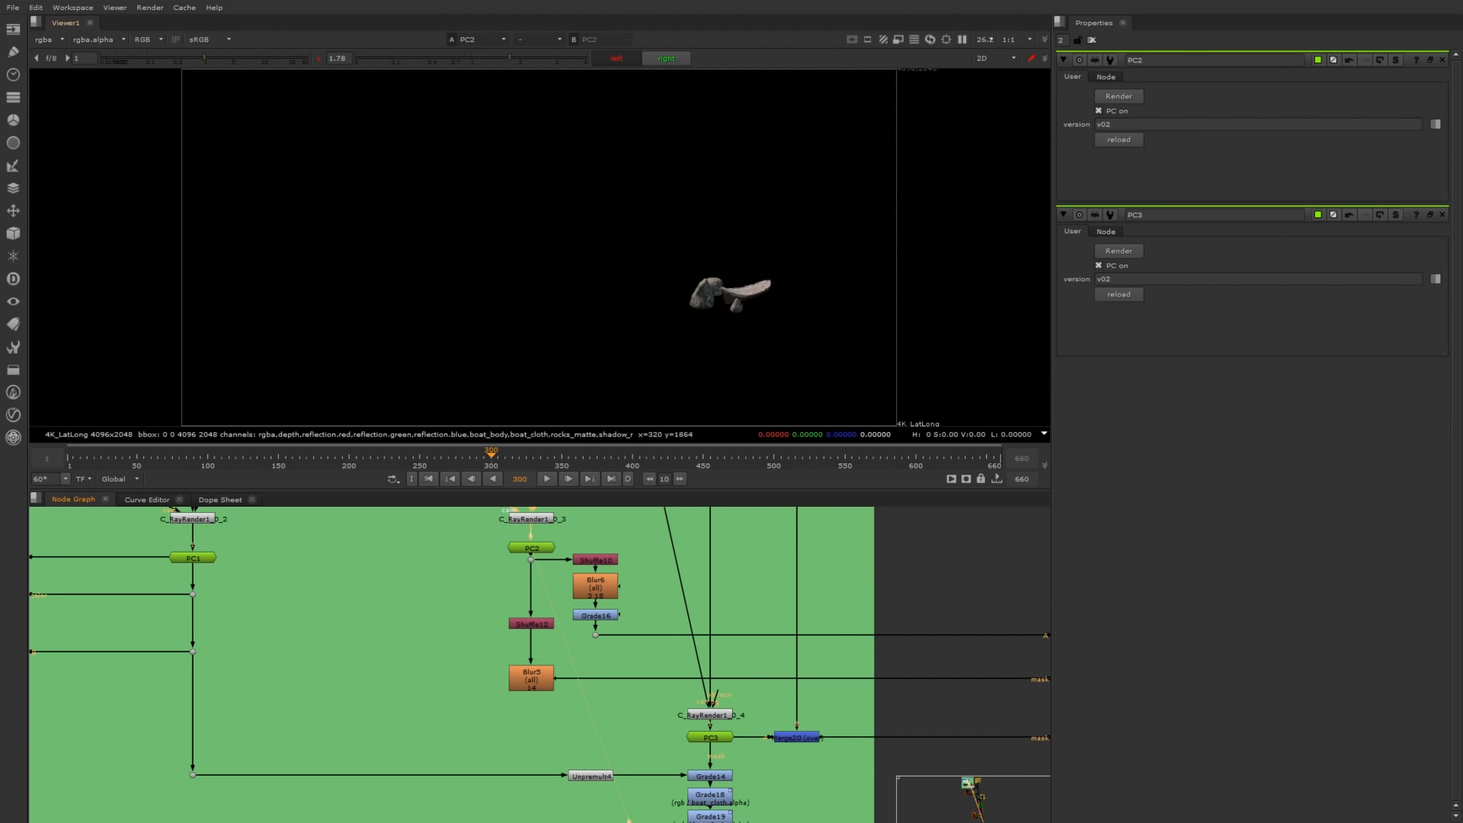
{"action": "left_click", "coordinate": [49, 39]}
{"action": "left_click", "coordinate": [618, 58]}
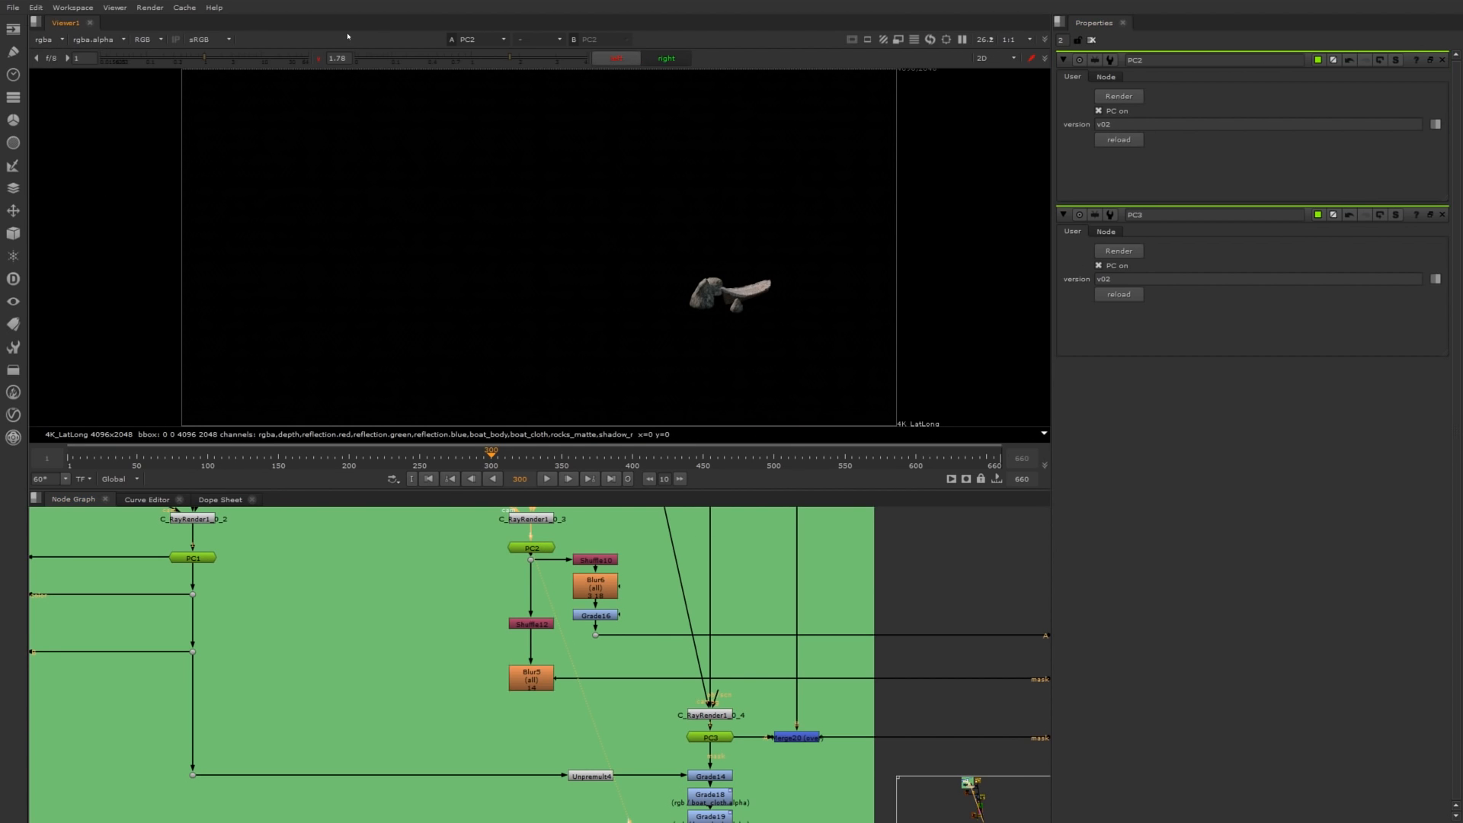
{"action": "left_click", "coordinate": [666, 58]}
Detach PC2 from the stream below C_RayRender1_0_3 and enable Stereo Scan for that render node's camera.
{"action": "left_click_drag", "start_coordinate": [544, 552], "coordinate": [481, 540]}
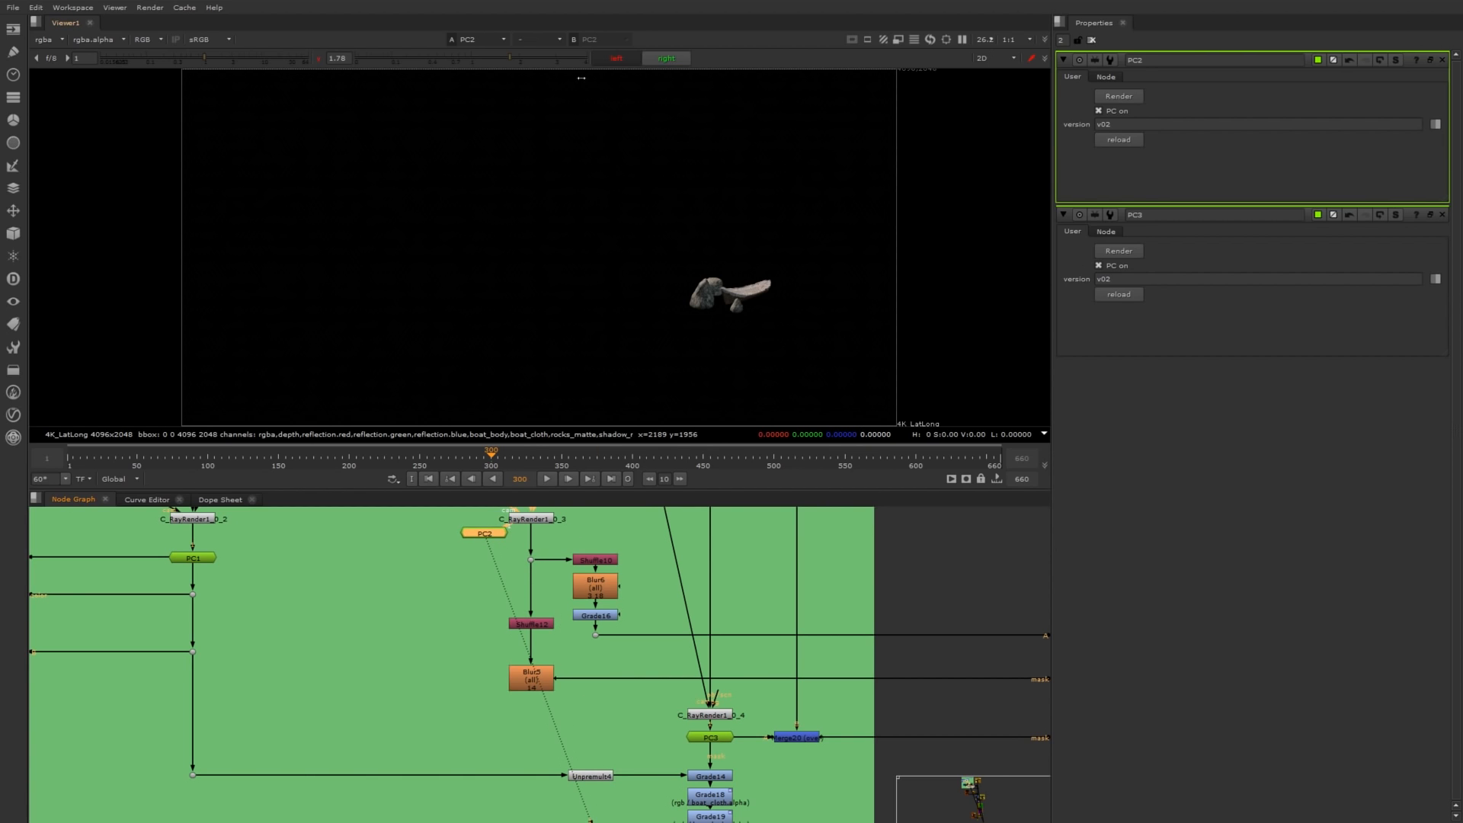
{"action": "left_click", "coordinate": [619, 59]}
{"action": "double_click", "coordinate": [532, 519]}
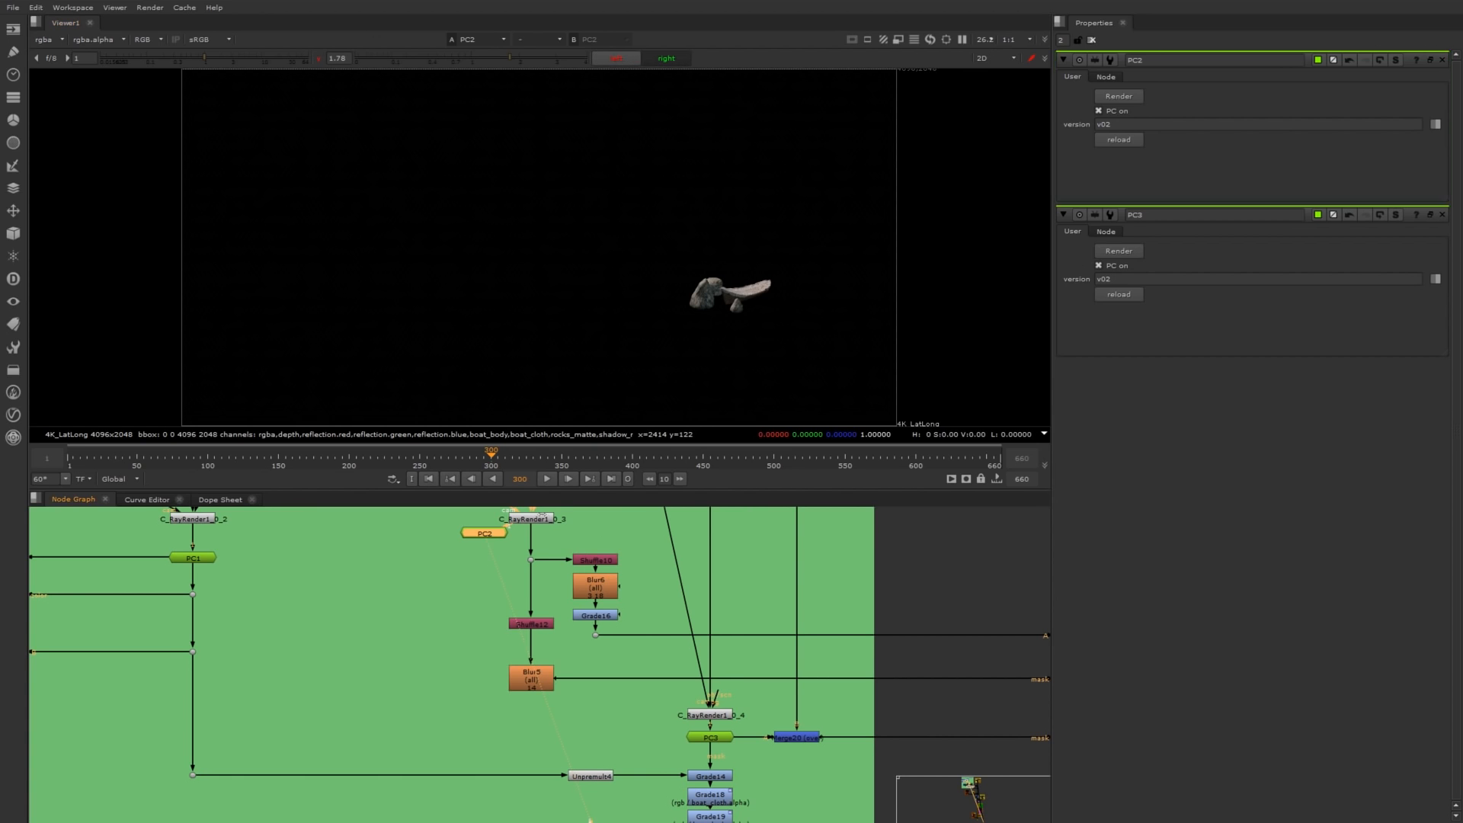
{"action": "left_click", "coordinate": [1238, 80]}
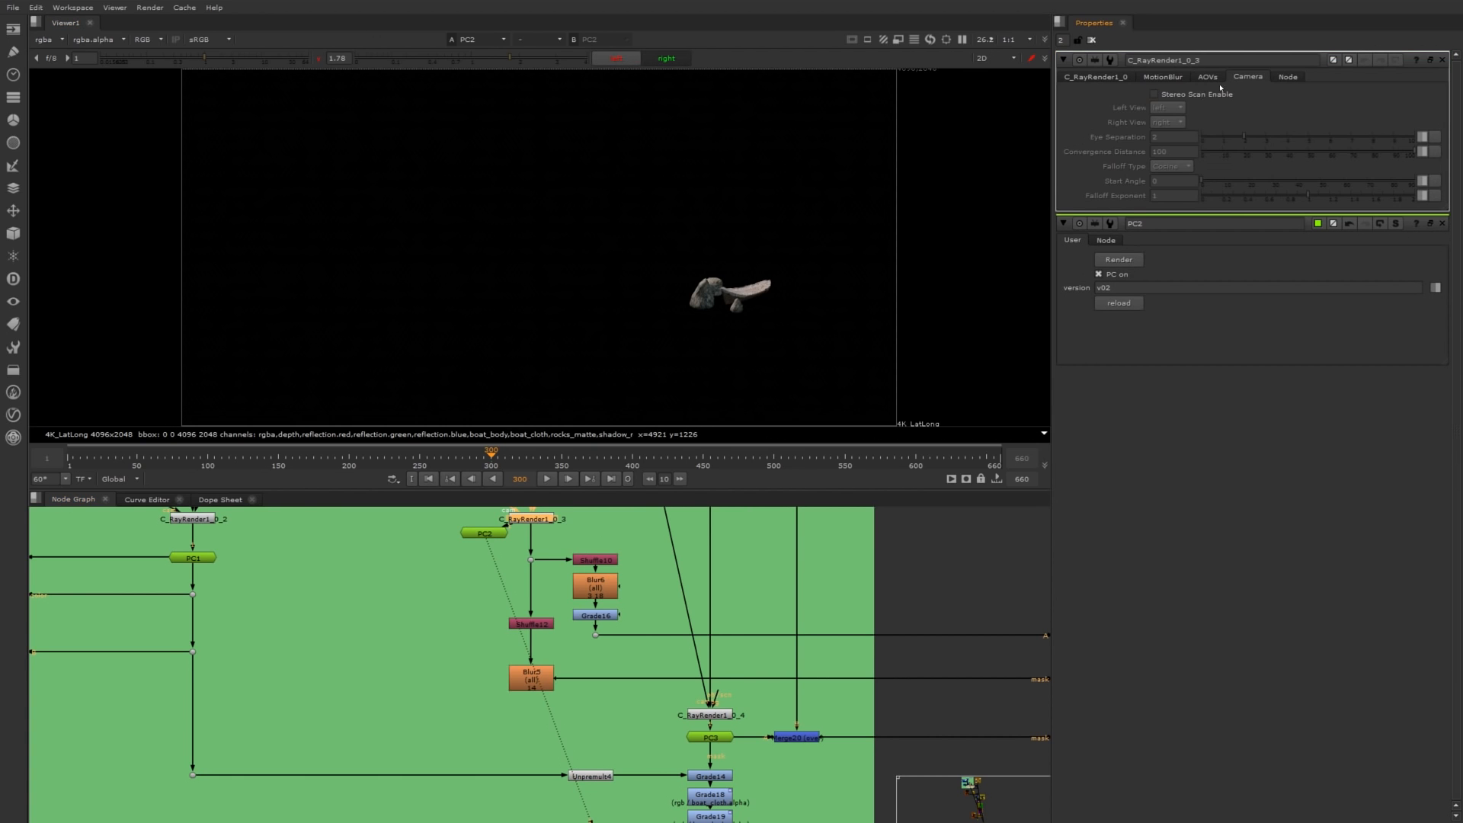
{"action": "left_click", "coordinate": [1153, 94]}
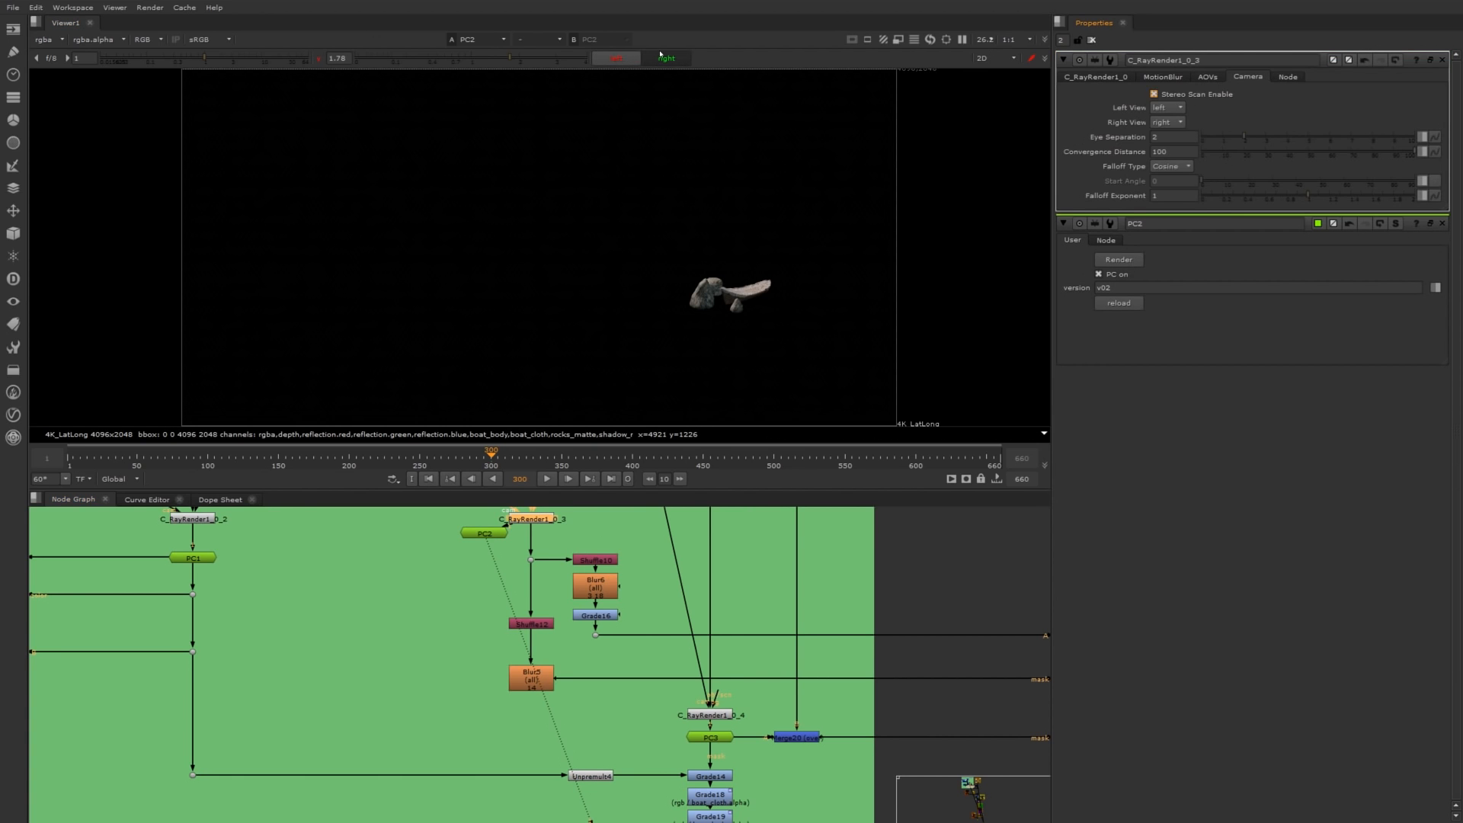
{"action": "left_click", "coordinate": [1092, 39]}
View the main composite stream at Grade9 and at Merge19 in the left eye.
{"action": "scroll", "coordinate": [816, 599], "scroll_direction": "down", "scroll_amount": 5}
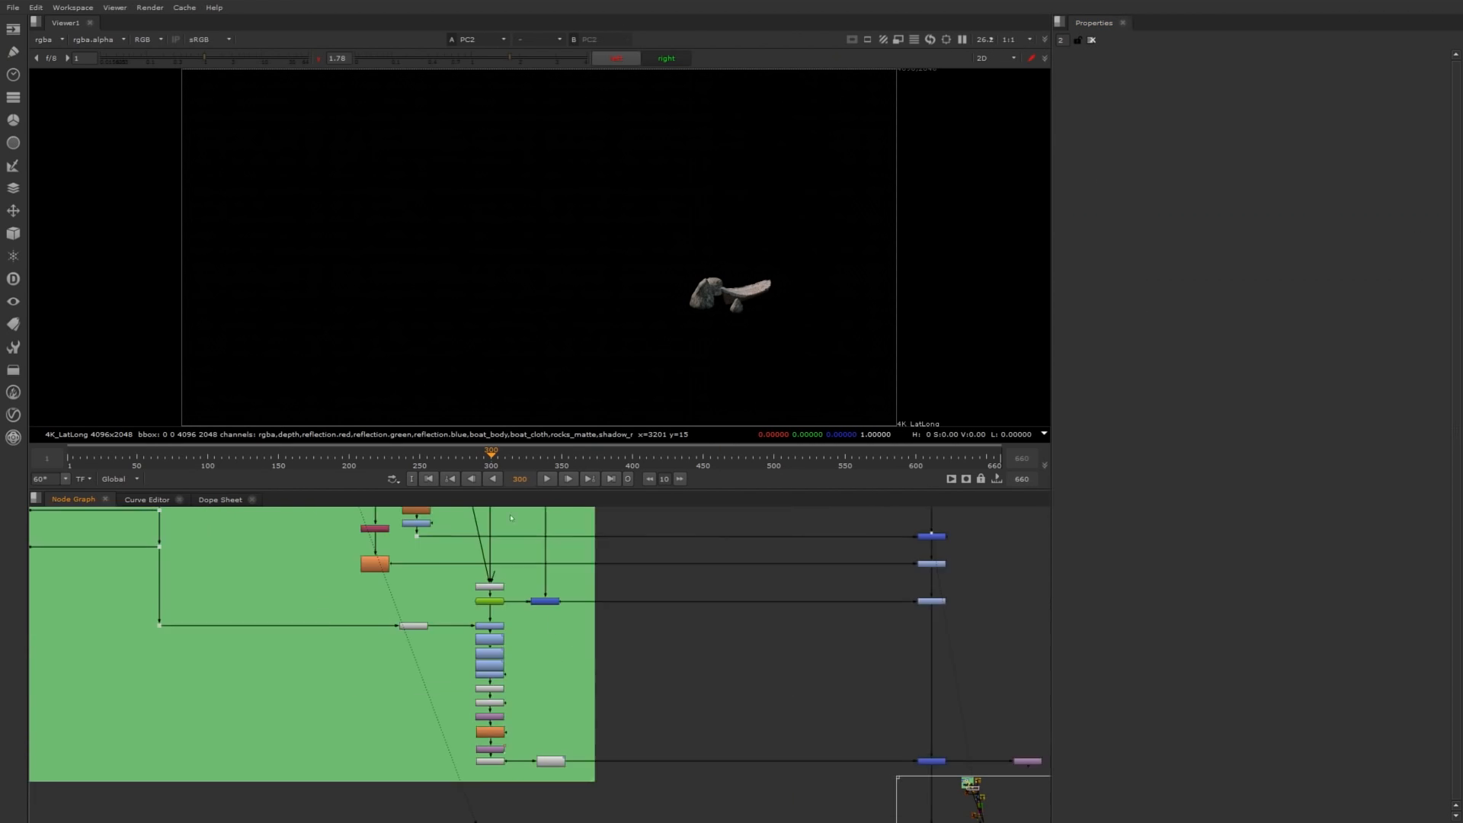
{"action": "left_click_drag", "start_coordinate": [781, 563], "coordinate": [896, 609]}
{"action": "key", "text": "1"}
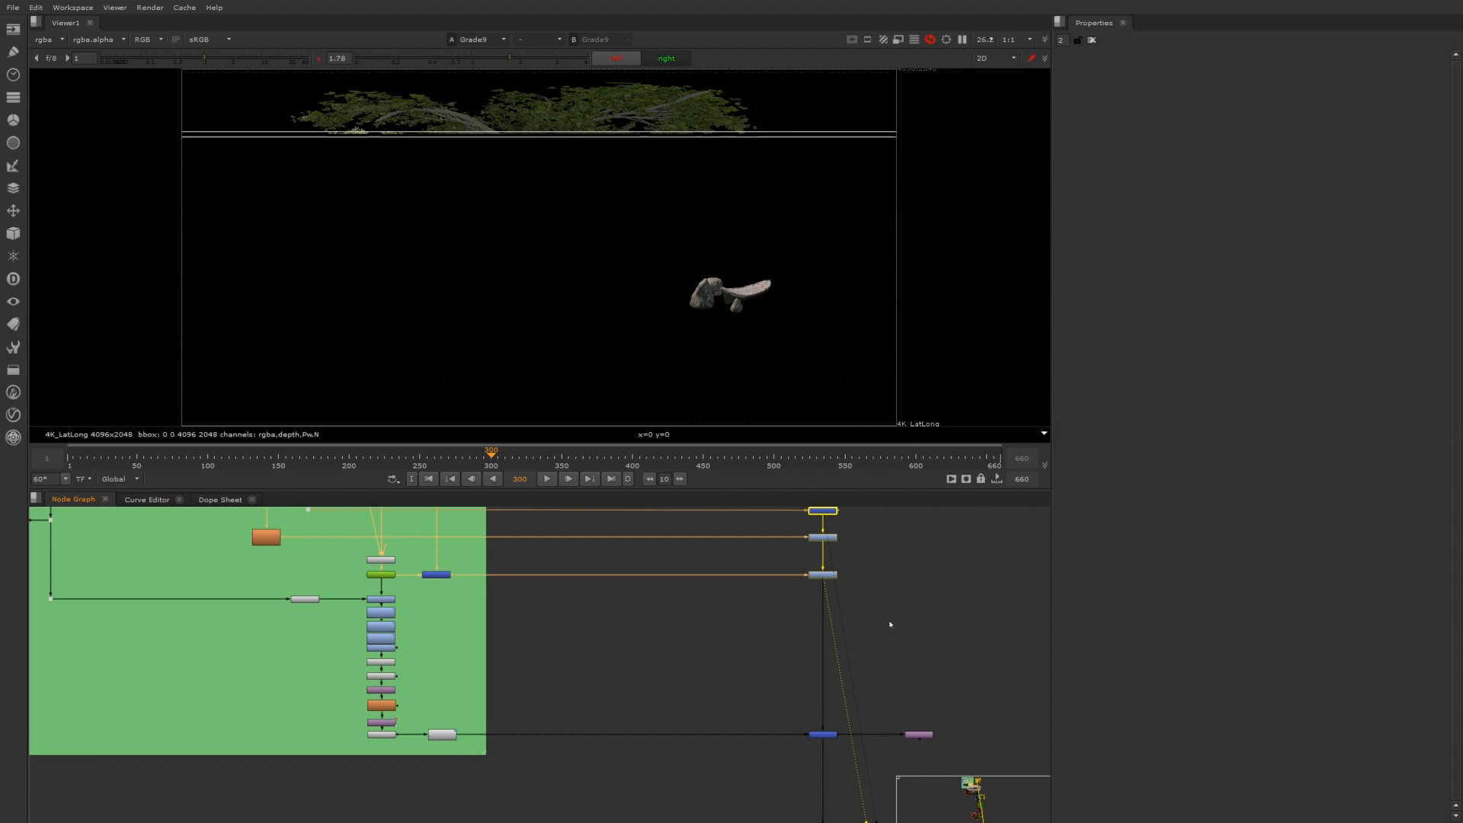
{"action": "scroll", "coordinate": [890, 624], "scroll_direction": "down", "scroll_amount": 5}
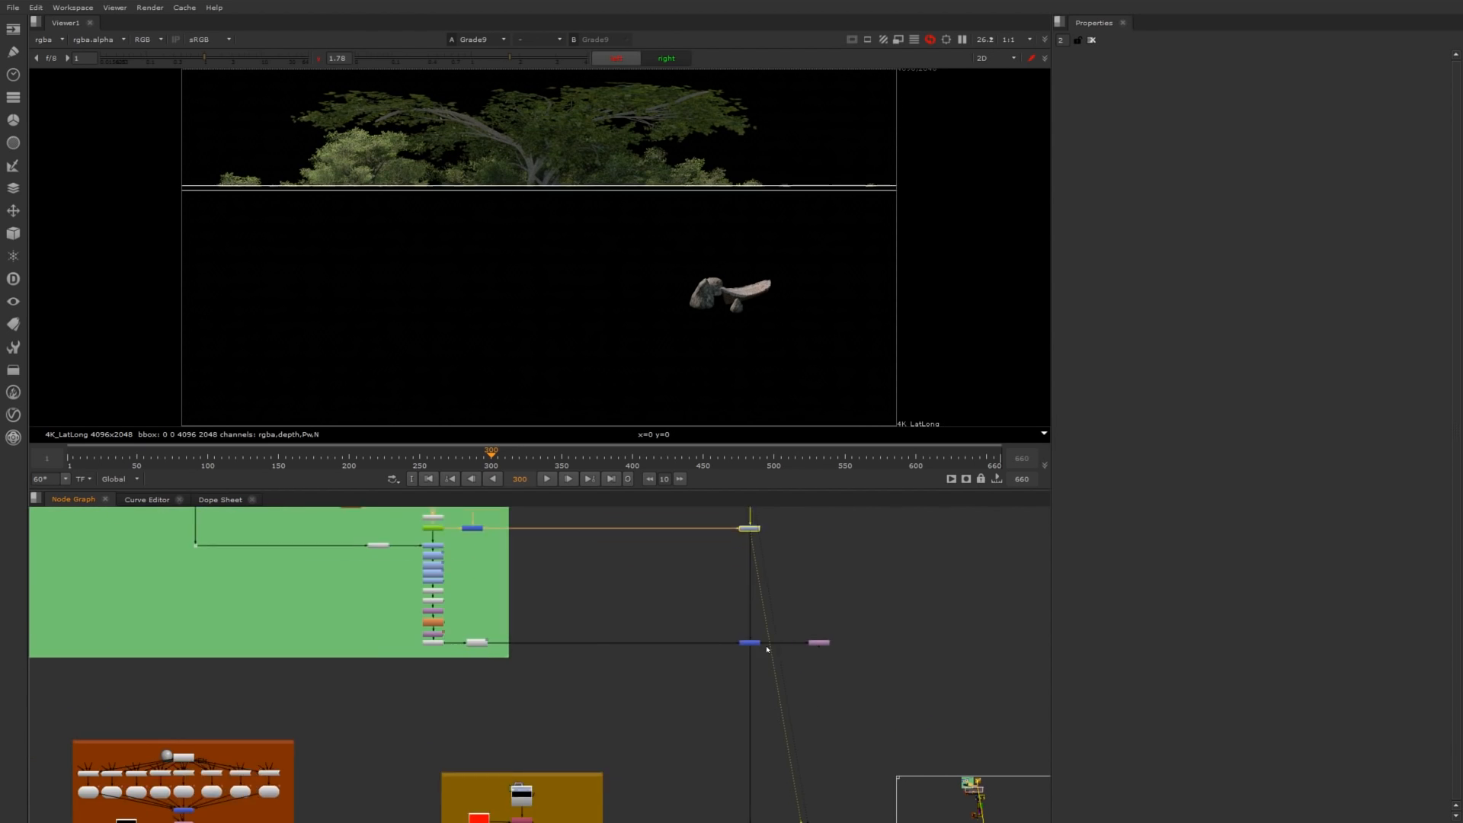
{"action": "left_click", "coordinate": [752, 642]}
{"action": "key", "text": "1"}
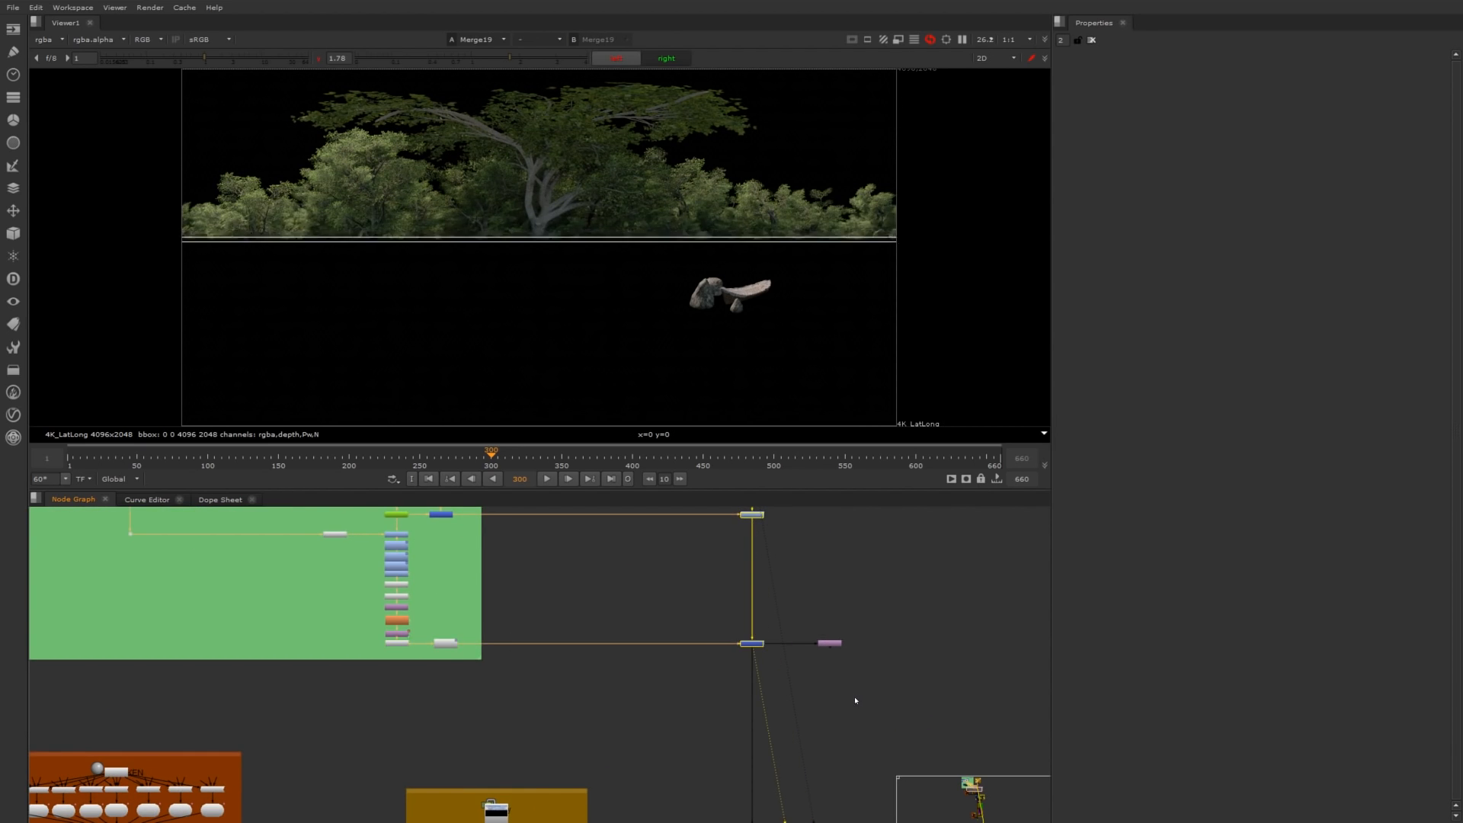
Go to the end of the node graph to examine the final composite at Write3.
{"action": "scroll", "coordinate": [841, 710], "scroll_direction": "down", "scroll_amount": 5}
{"action": "mouse_move", "coordinate": [841, 710]}
{"action": "middle_mouse_down"}
{"action": "mouse_move", "coordinate": [768, 642]}
{"action": "mouse_move", "coordinate": [725, 529]}
{"action": "middle_mouse_up"}
{"action": "middle_click_drag", "start_coordinate": [741, 744], "coordinate": [699, 584]}
{"action": "middle_click_drag", "start_coordinate": [696, 716], "coordinate": [699, 574]}
{"action": "middle_click_drag", "start_coordinate": [695, 745], "coordinate": [701, 574]}
{"action": "middle_click_drag", "start_coordinate": [690, 716], "coordinate": [679, 585]}
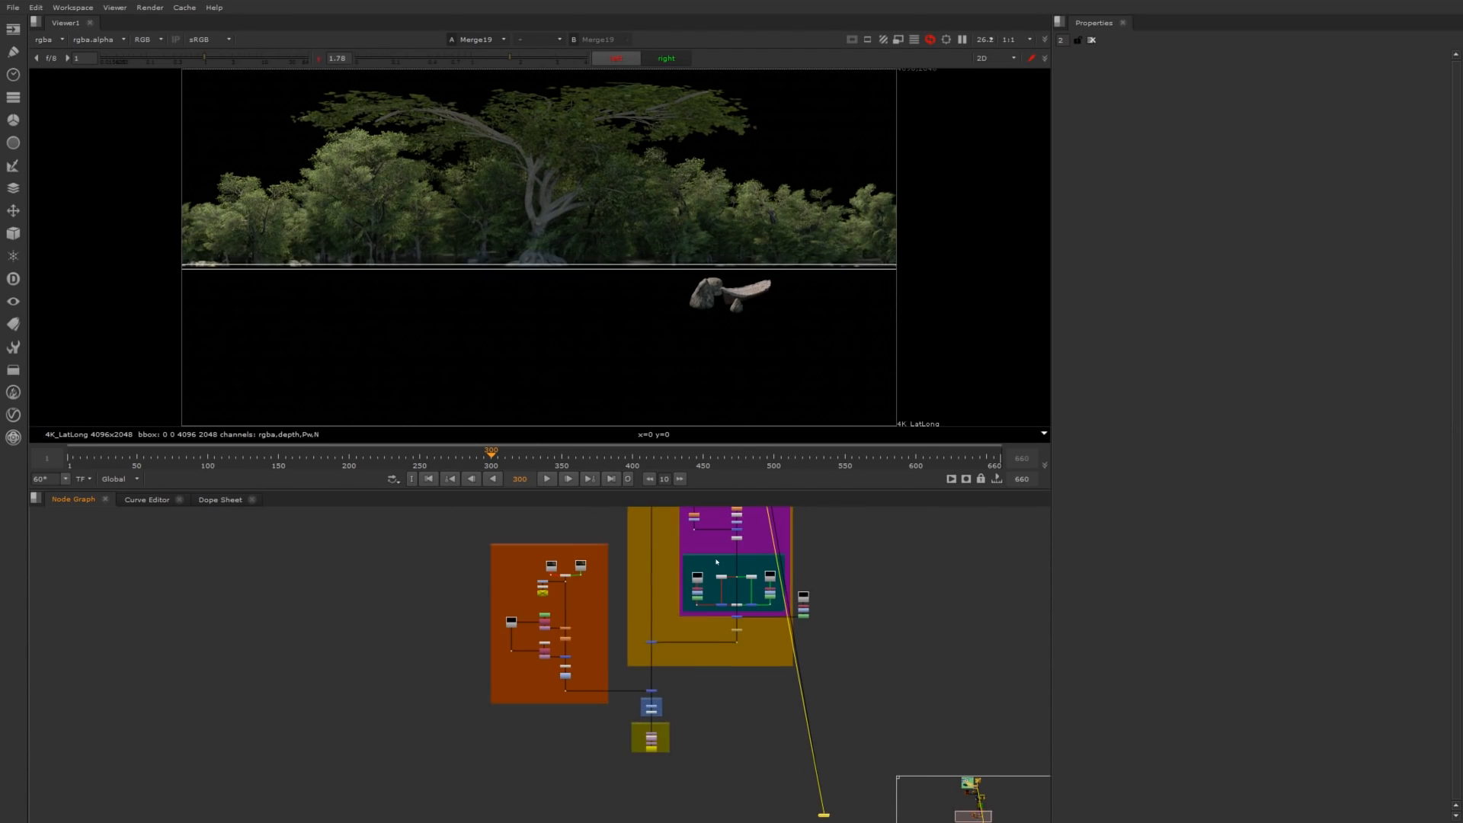
{"action": "scroll", "coordinate": [640, 742], "scroll_direction": "up", "scroll_amount": 5}
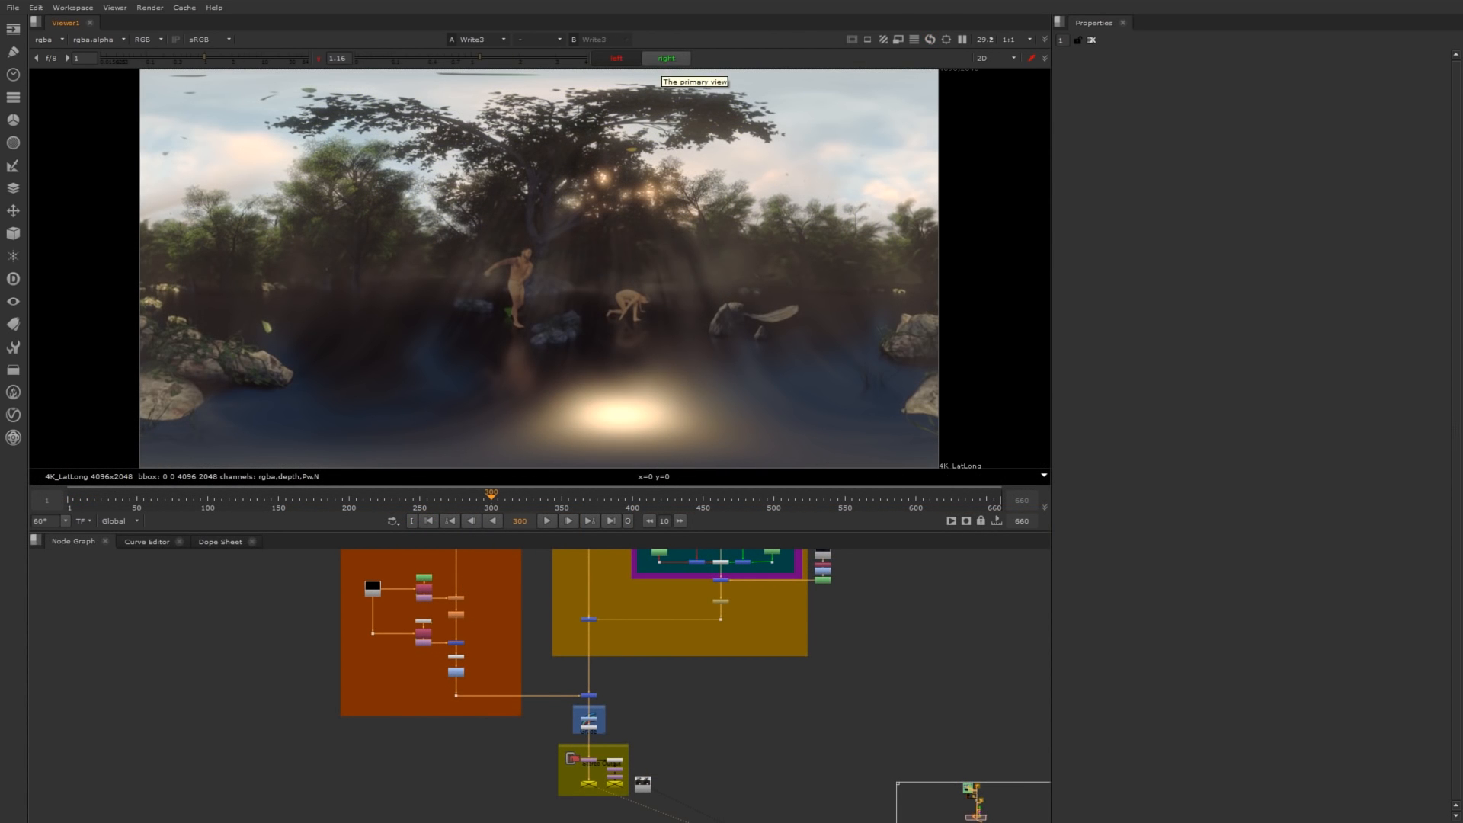
Compare the left and right eyes of the final composite at Write3.
{"action": "left_click", "coordinate": [616, 58]}
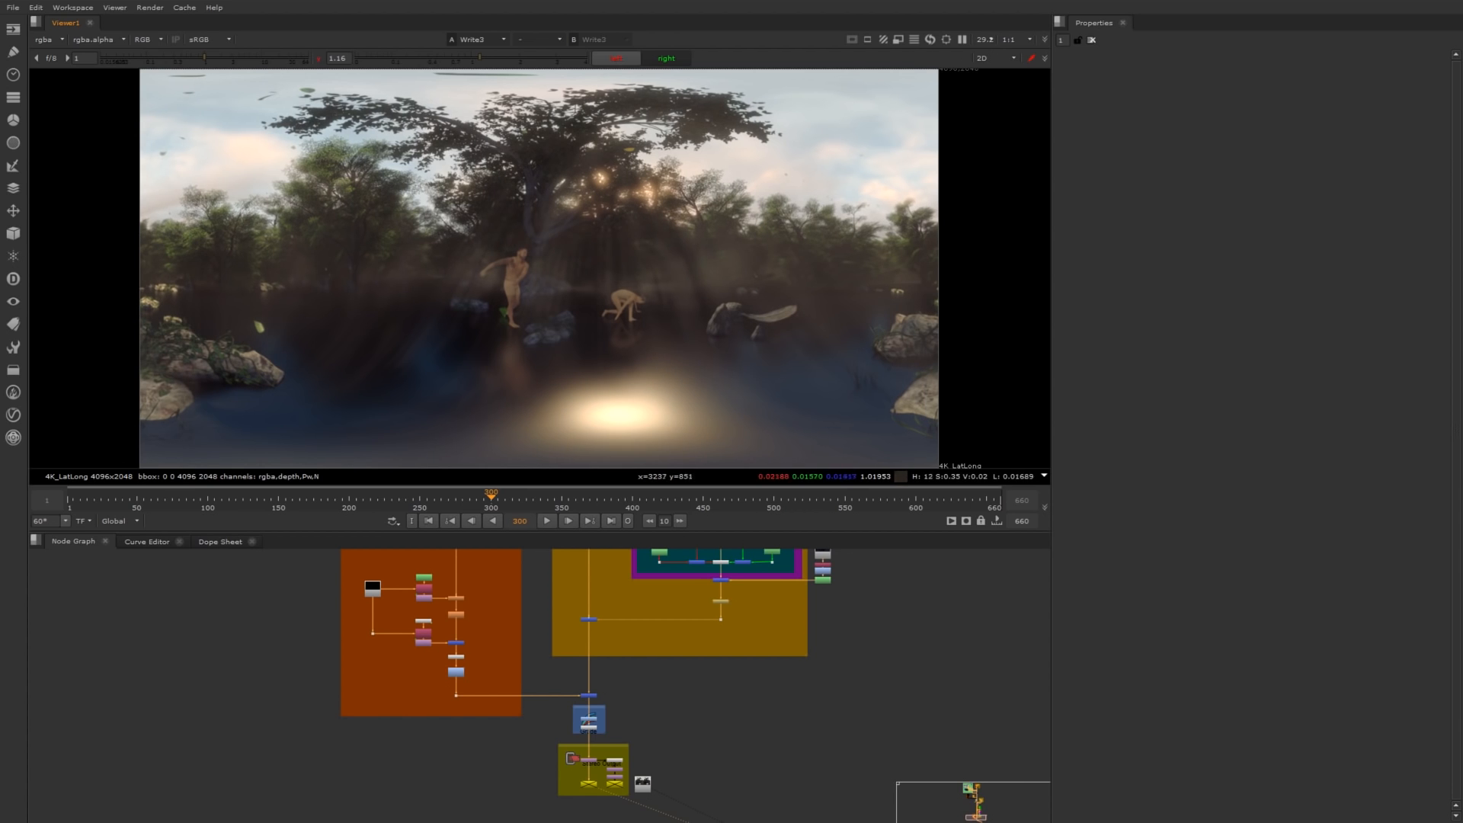
{"action": "left_click", "coordinate": [666, 57]}
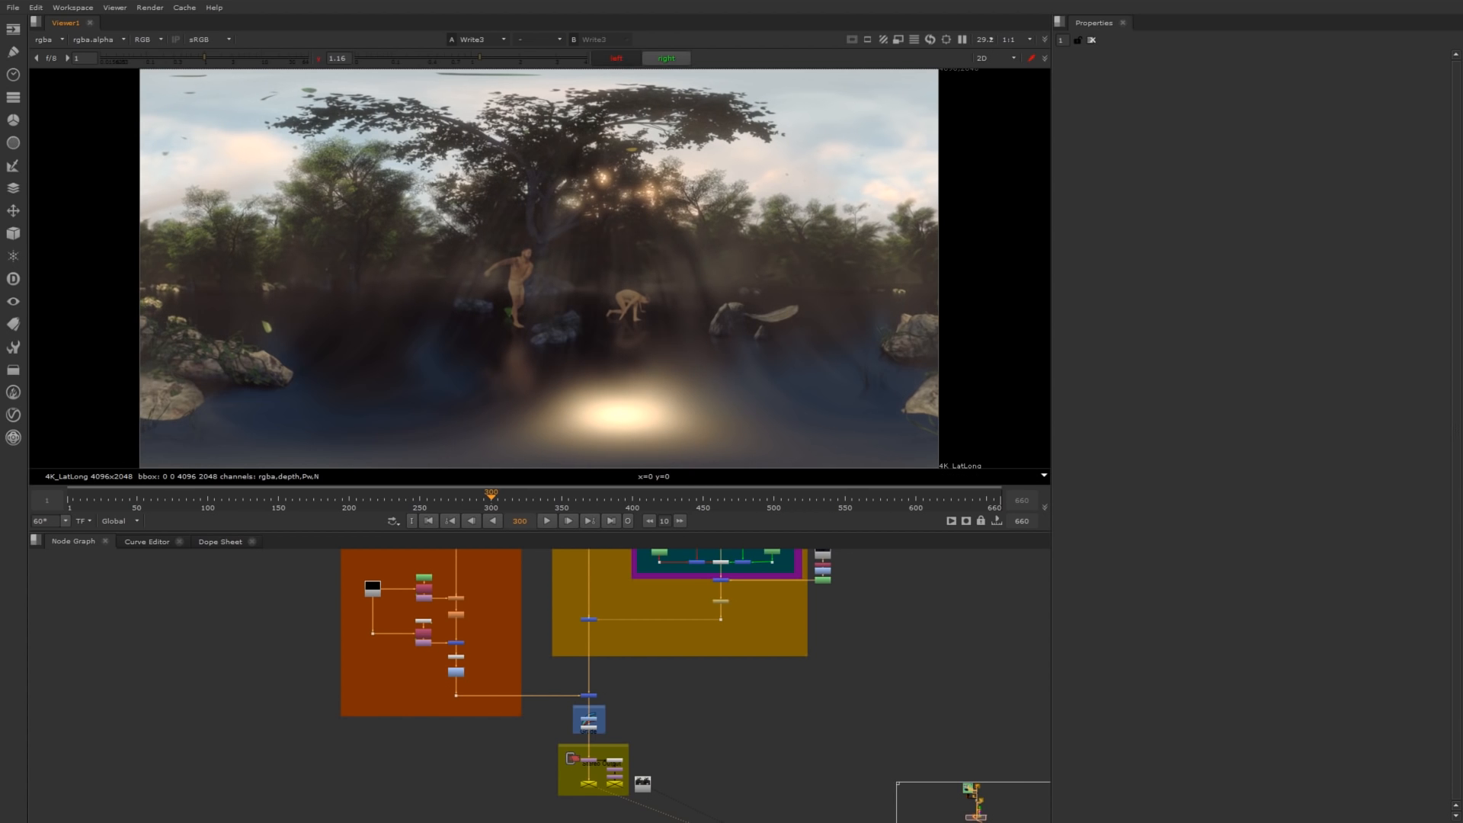
{"action": "left_click", "coordinate": [616, 58]}
{"action": "left_click", "coordinate": [666, 58]}
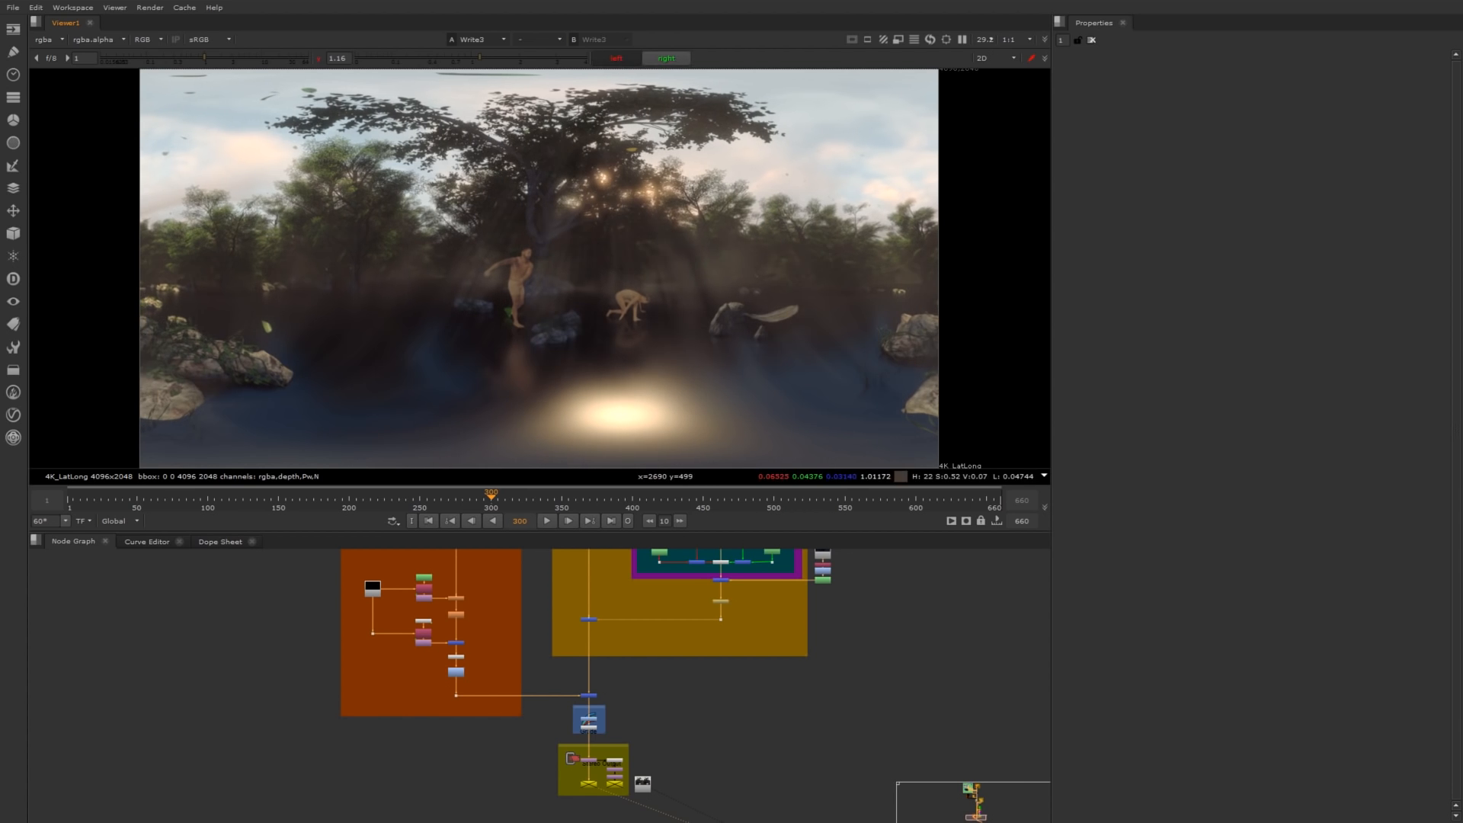
{"action": "left_click", "coordinate": [666, 58]}
{"action": "left_click", "coordinate": [616, 58]}
View the rendered side-by-side stereo image from the Read node beside the final write nodes.
{"action": "left_click", "coordinate": [642, 785]}
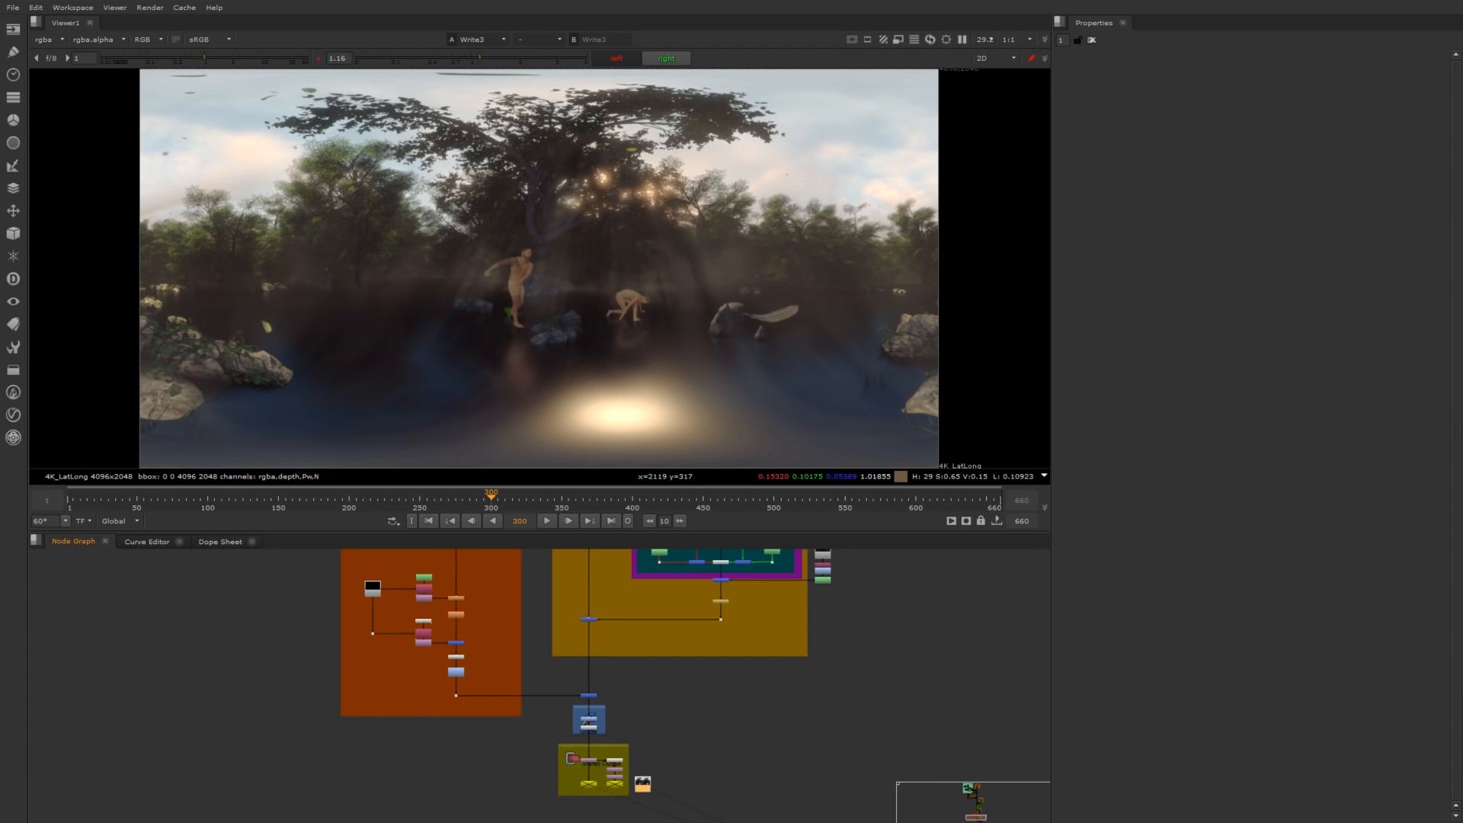
{"action": "key", "text": "1"}
{"action": "left_click", "coordinate": [685, 751]}
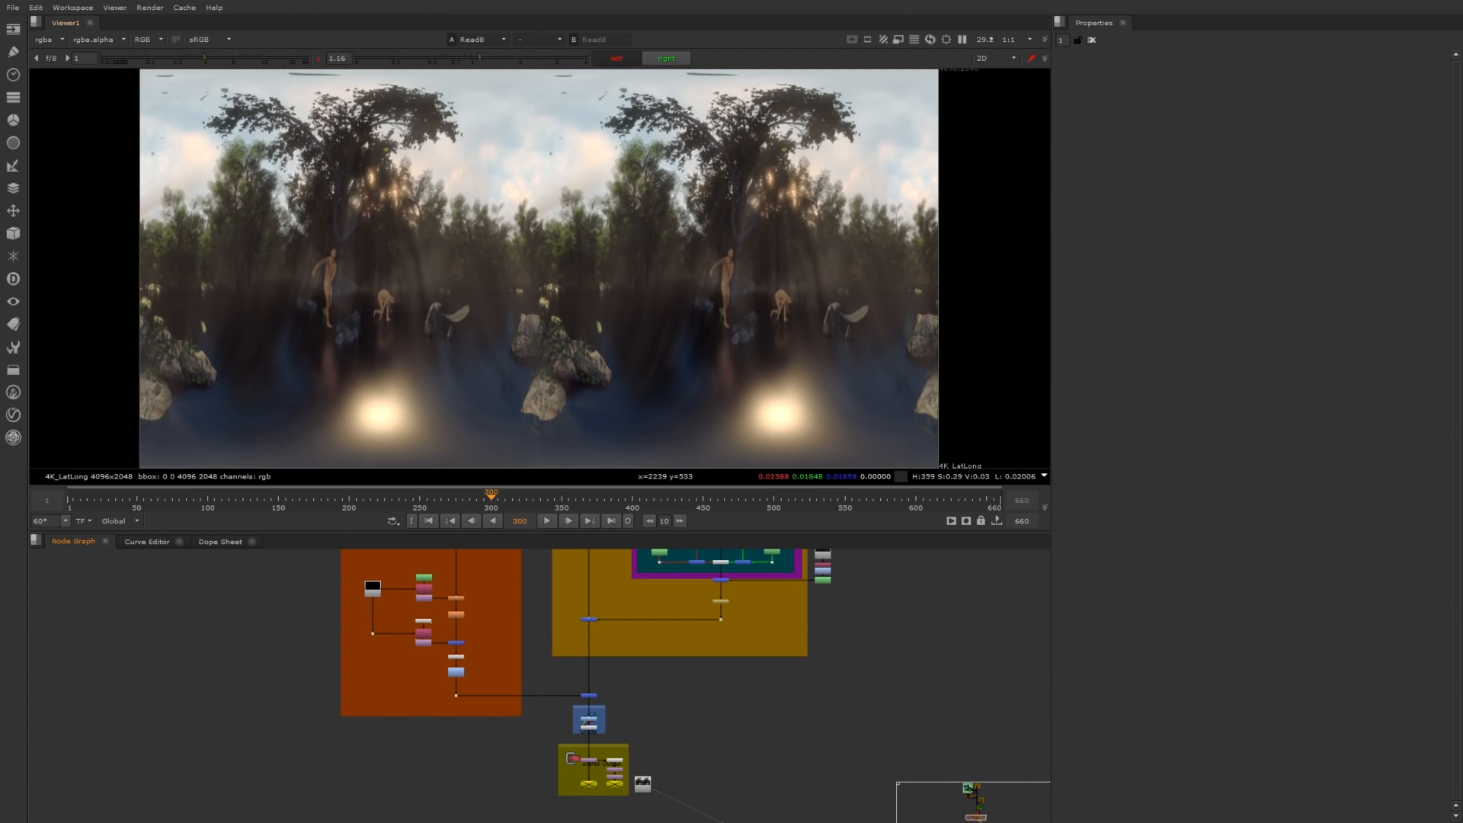
Go back up the node graph to examine the green-backed section and the branches feeding the main composite stream.
{"action": "scroll", "coordinate": [713, 760], "scroll_direction": "down", "scroll_amount": 5}
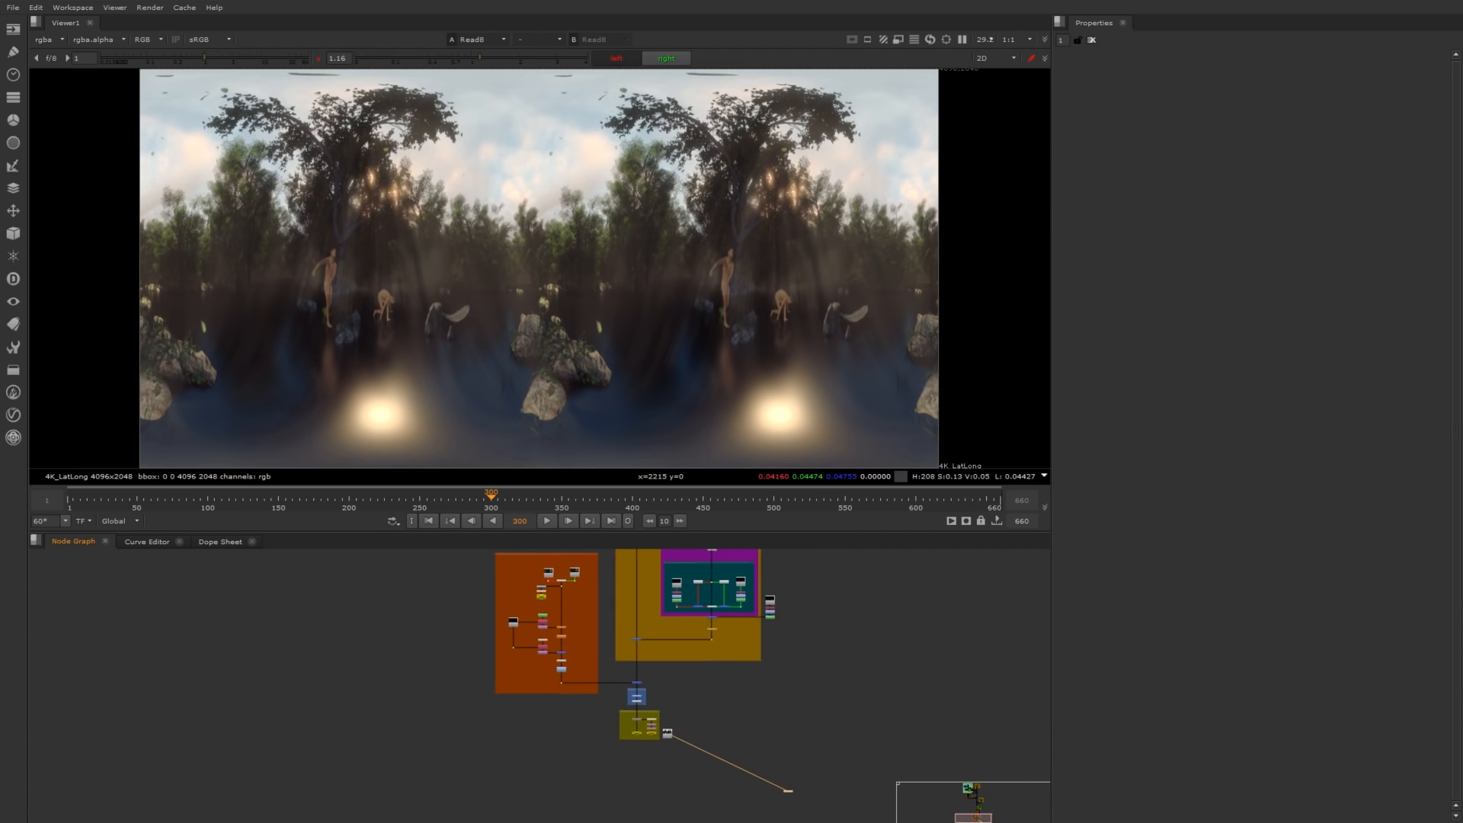
{"action": "scroll", "coordinate": [687, 780], "scroll_direction": "down", "scroll_amount": 4}
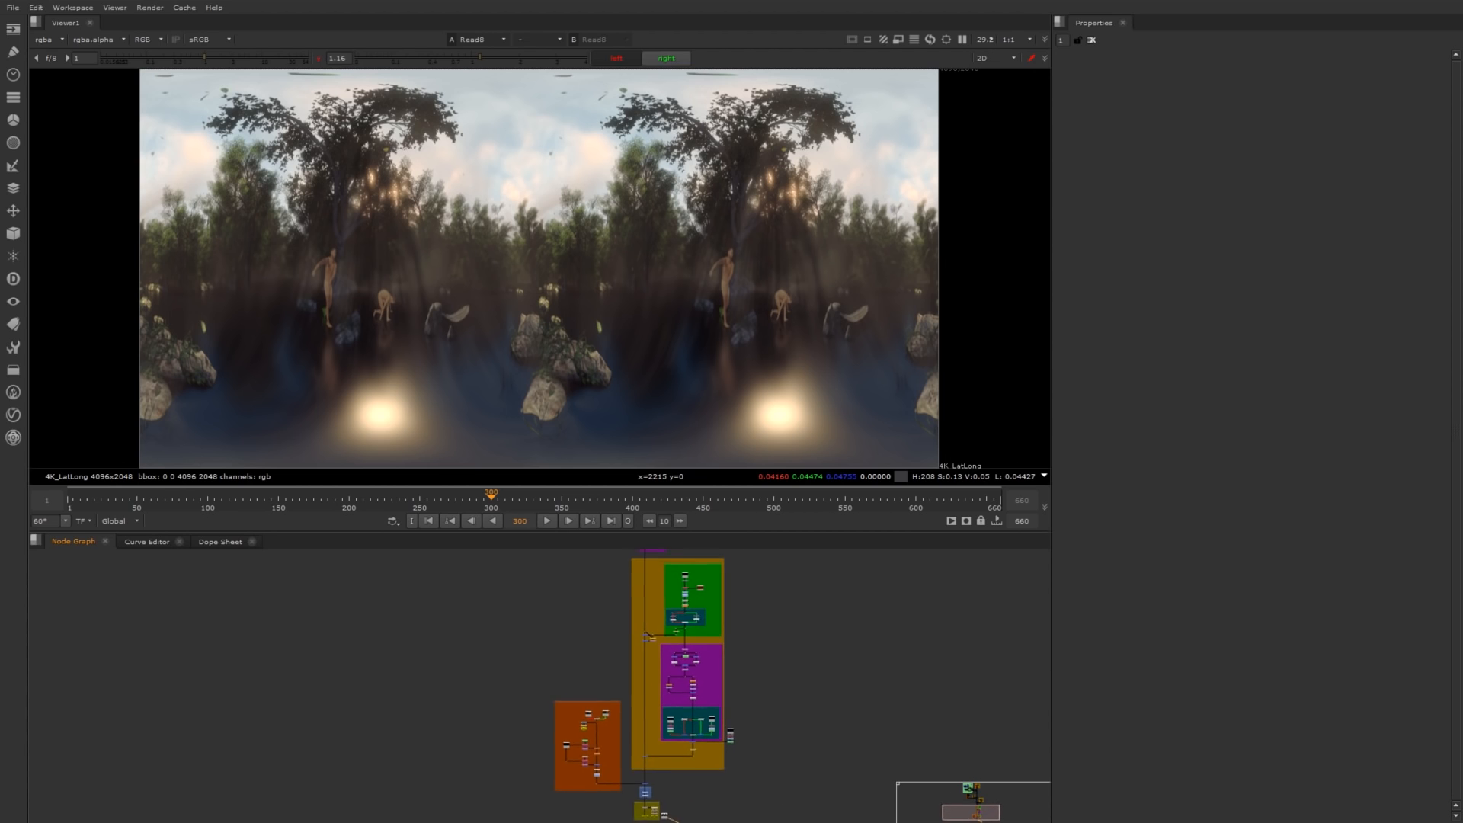
{"action": "middle_click_drag", "start_coordinate": [687, 778], "coordinate": [672, 814]}
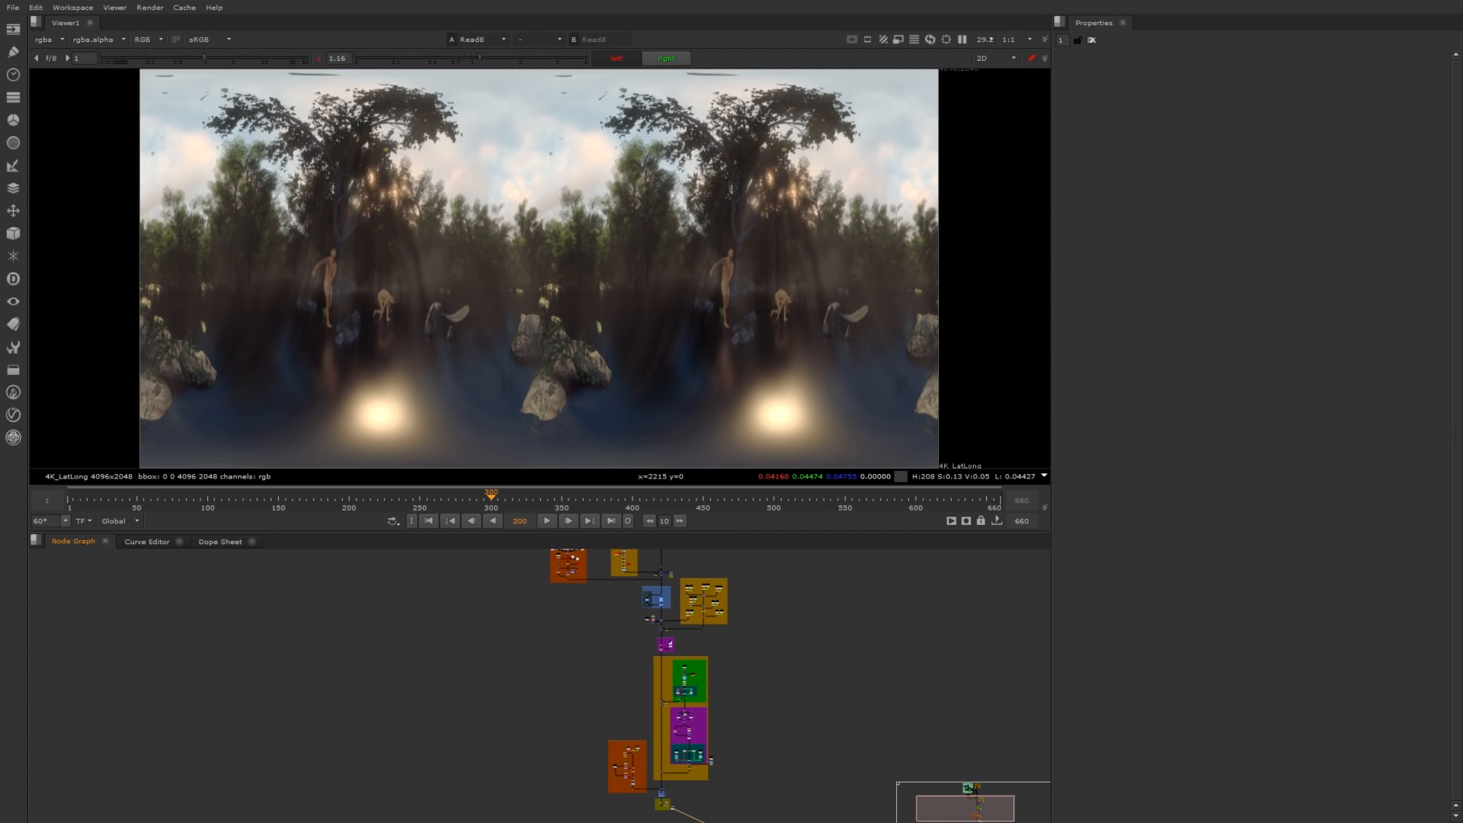
{"action": "middle_click_drag", "start_coordinate": [611, 567], "coordinate": [590, 649]}
{"action": "scroll", "coordinate": [608, 595], "scroll_direction": "up", "scroll_amount": 2}
{"action": "scroll", "coordinate": [570, 605], "scroll_direction": "up", "scroll_amount": 4}
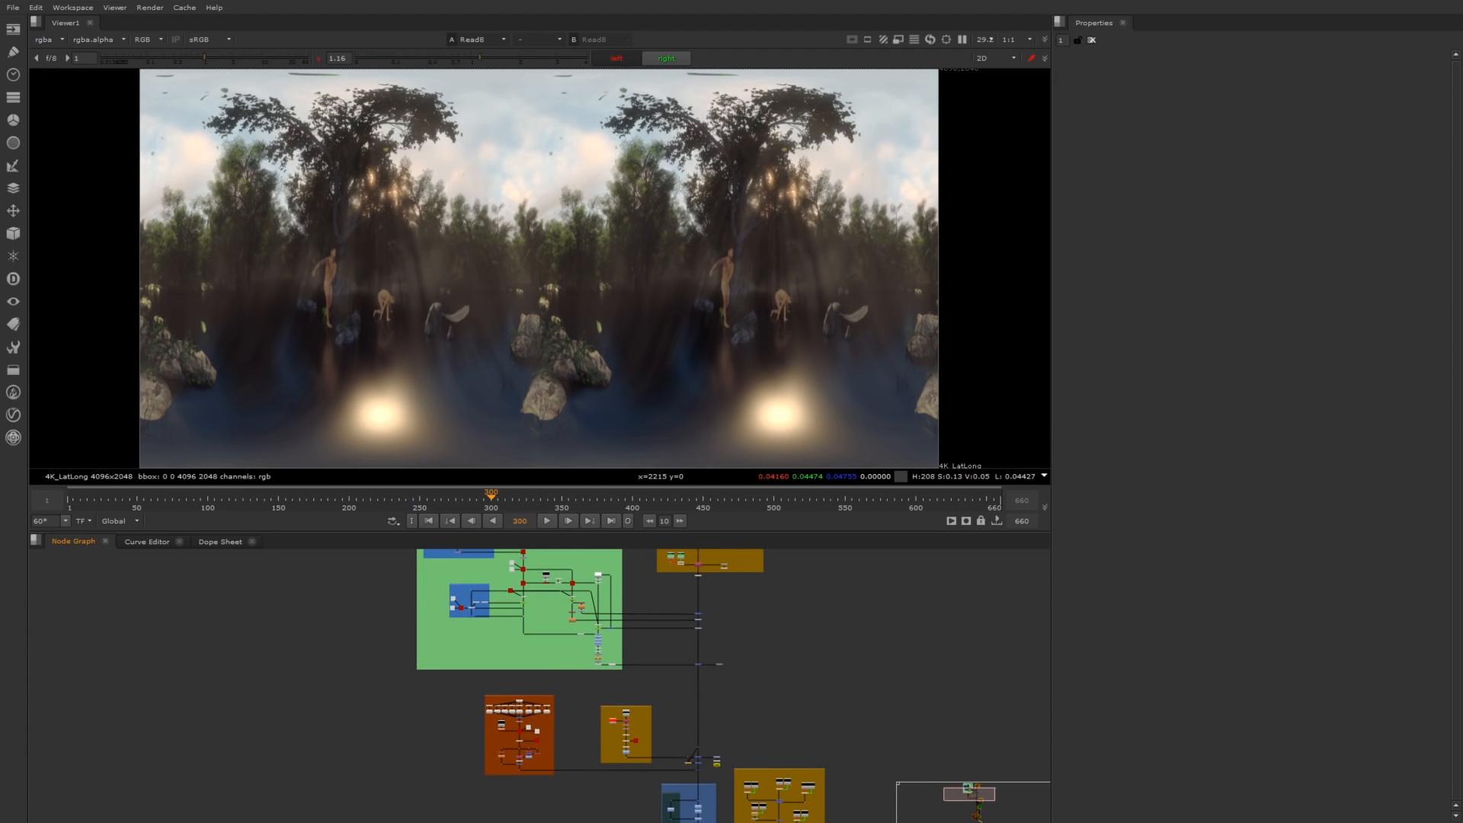